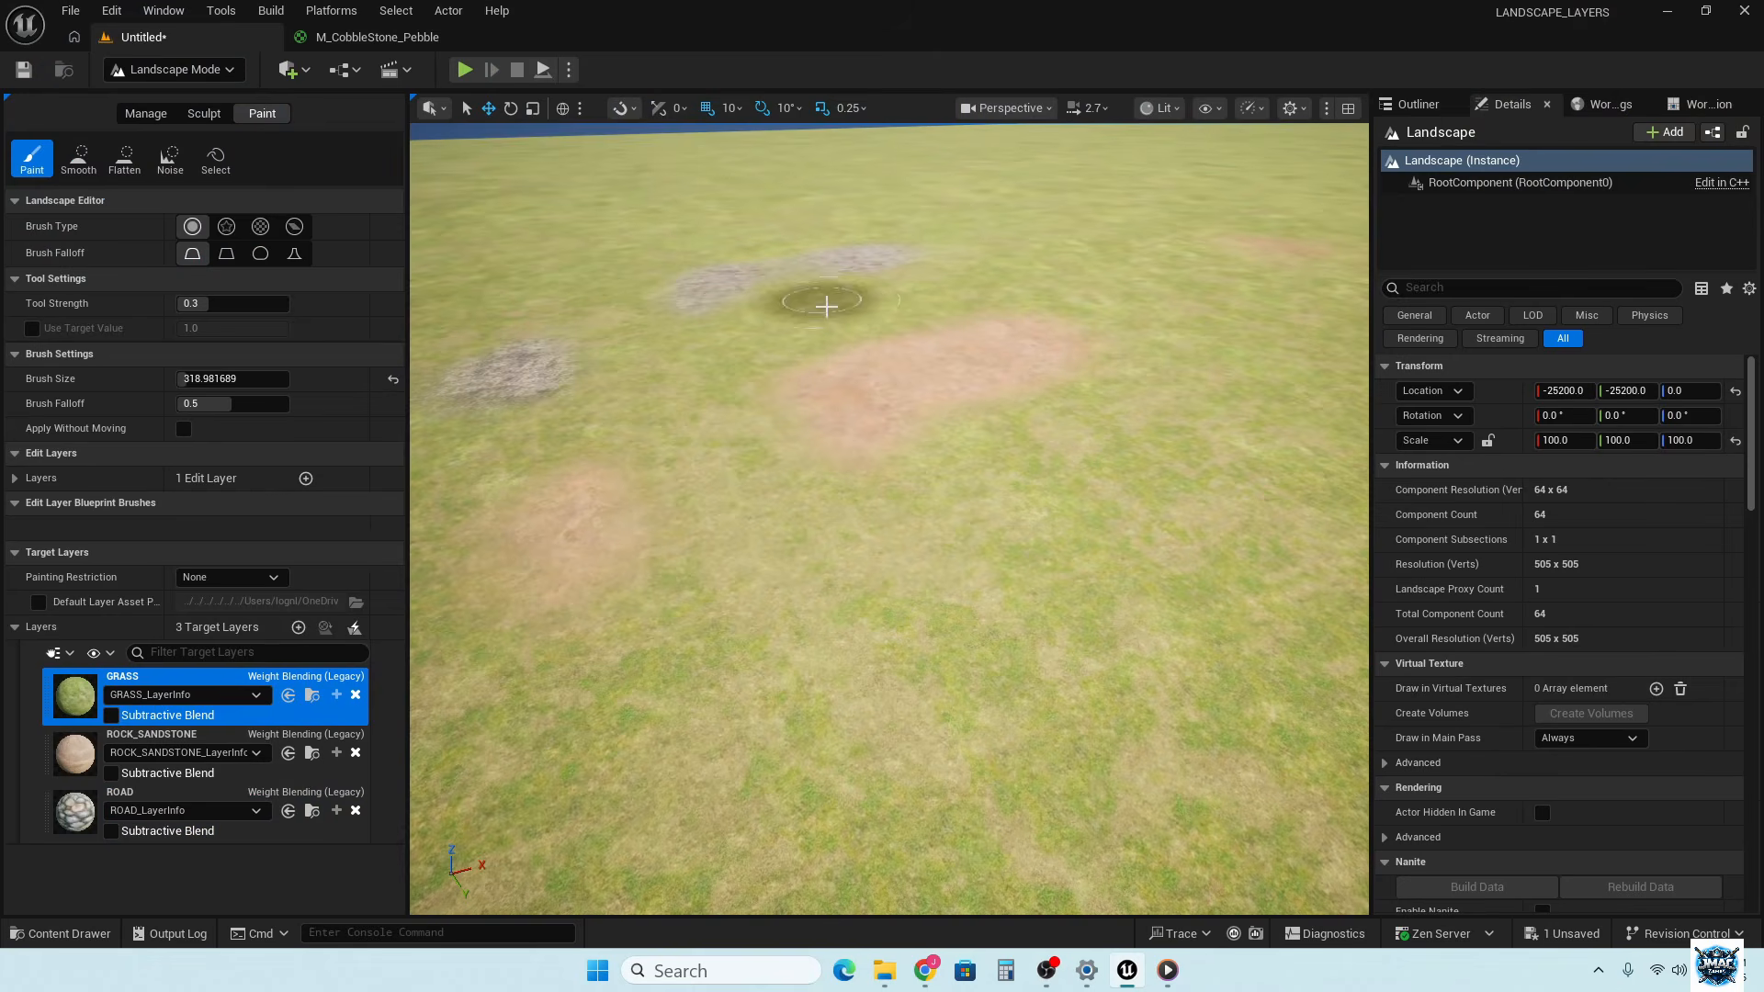
mouse_move(873, 217)
mouse_down()
mouse_move(808, 394)
mouse_move(570, 295)
mouse_move(581, 554)
mouse_move(793, 305)
mouse_move(905, 266)
mouse_move(734, 262)
mouse_move(812, 377)
mouse_move(1029, 405)
mouse_move(728, 610)
mouse_move(701, 697)
mouse_move(589, 751)
mouse_up()
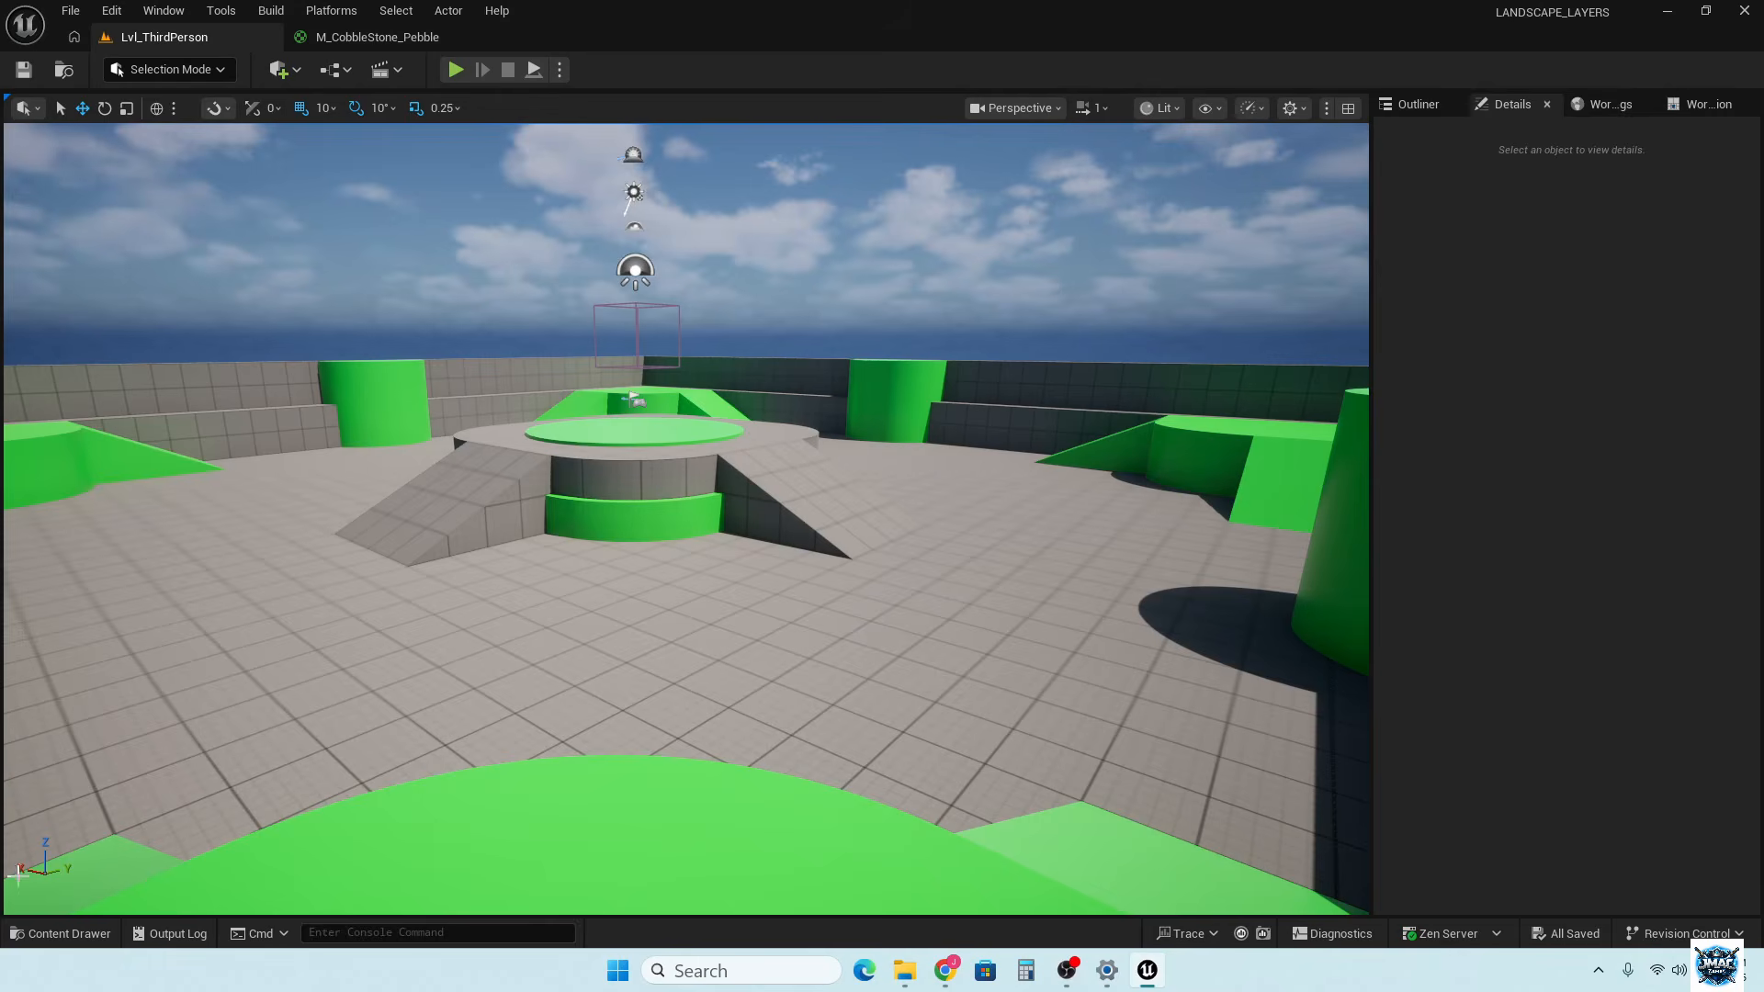
Browse to the project's top-level Content folder
click(64, 931)
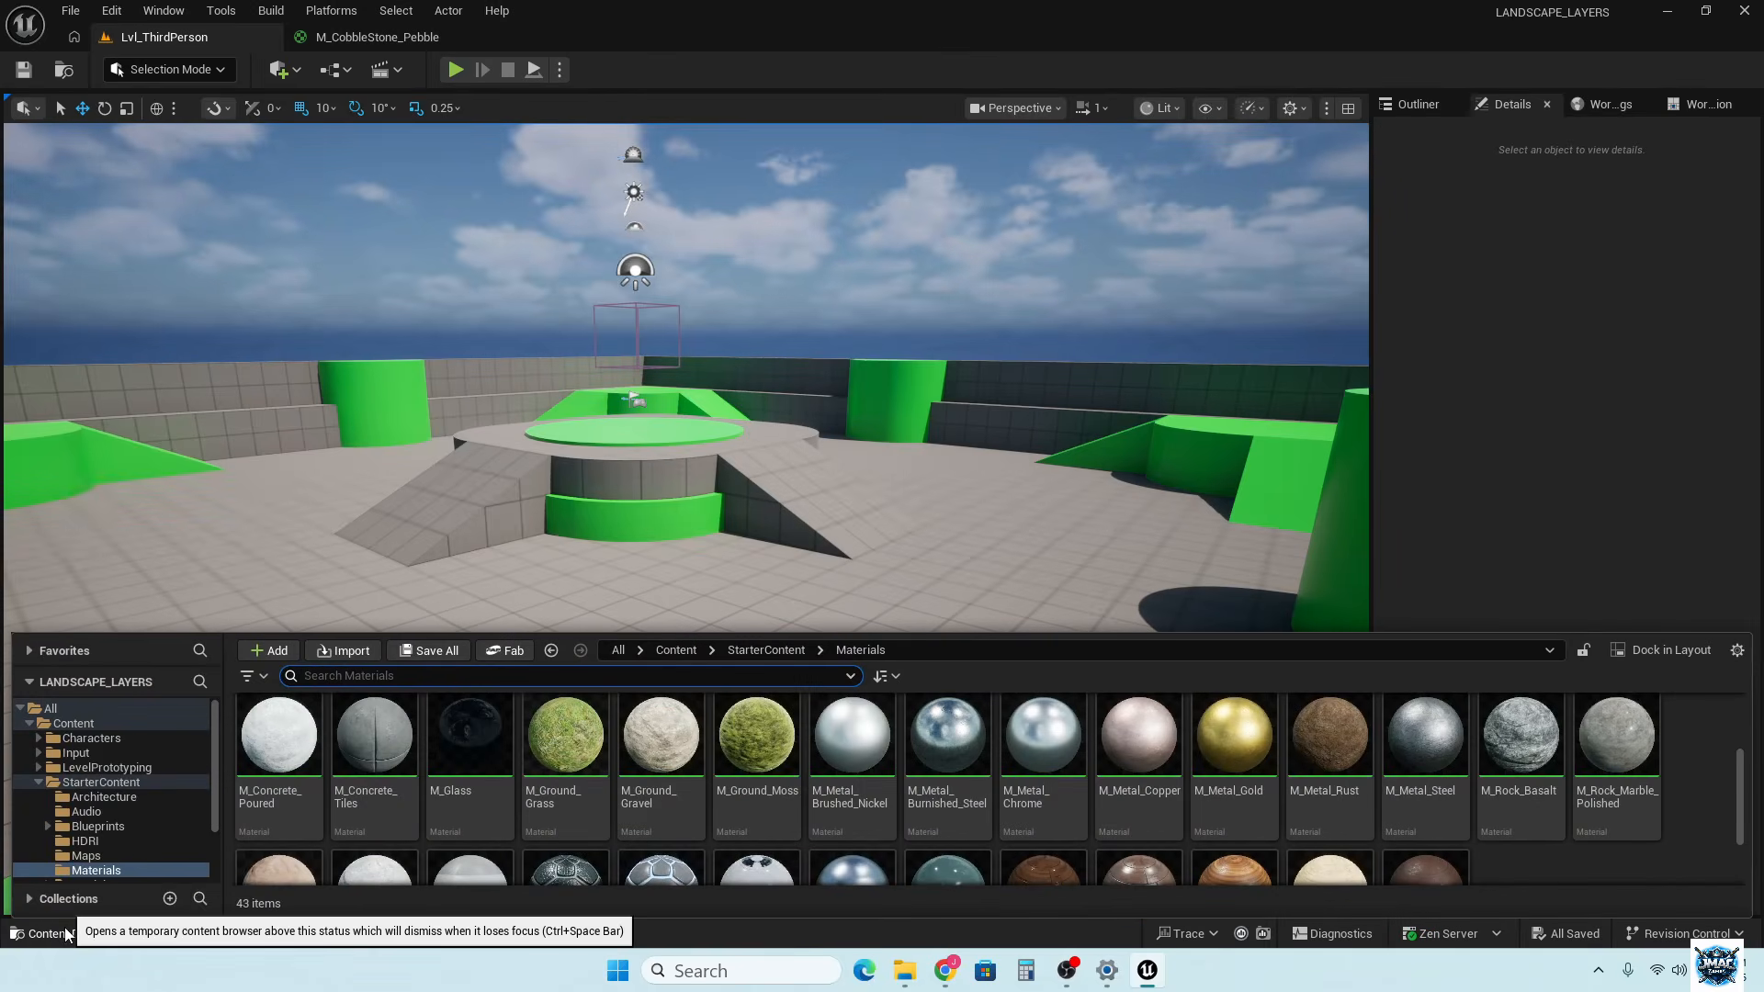
click(677, 650)
click(618, 650)
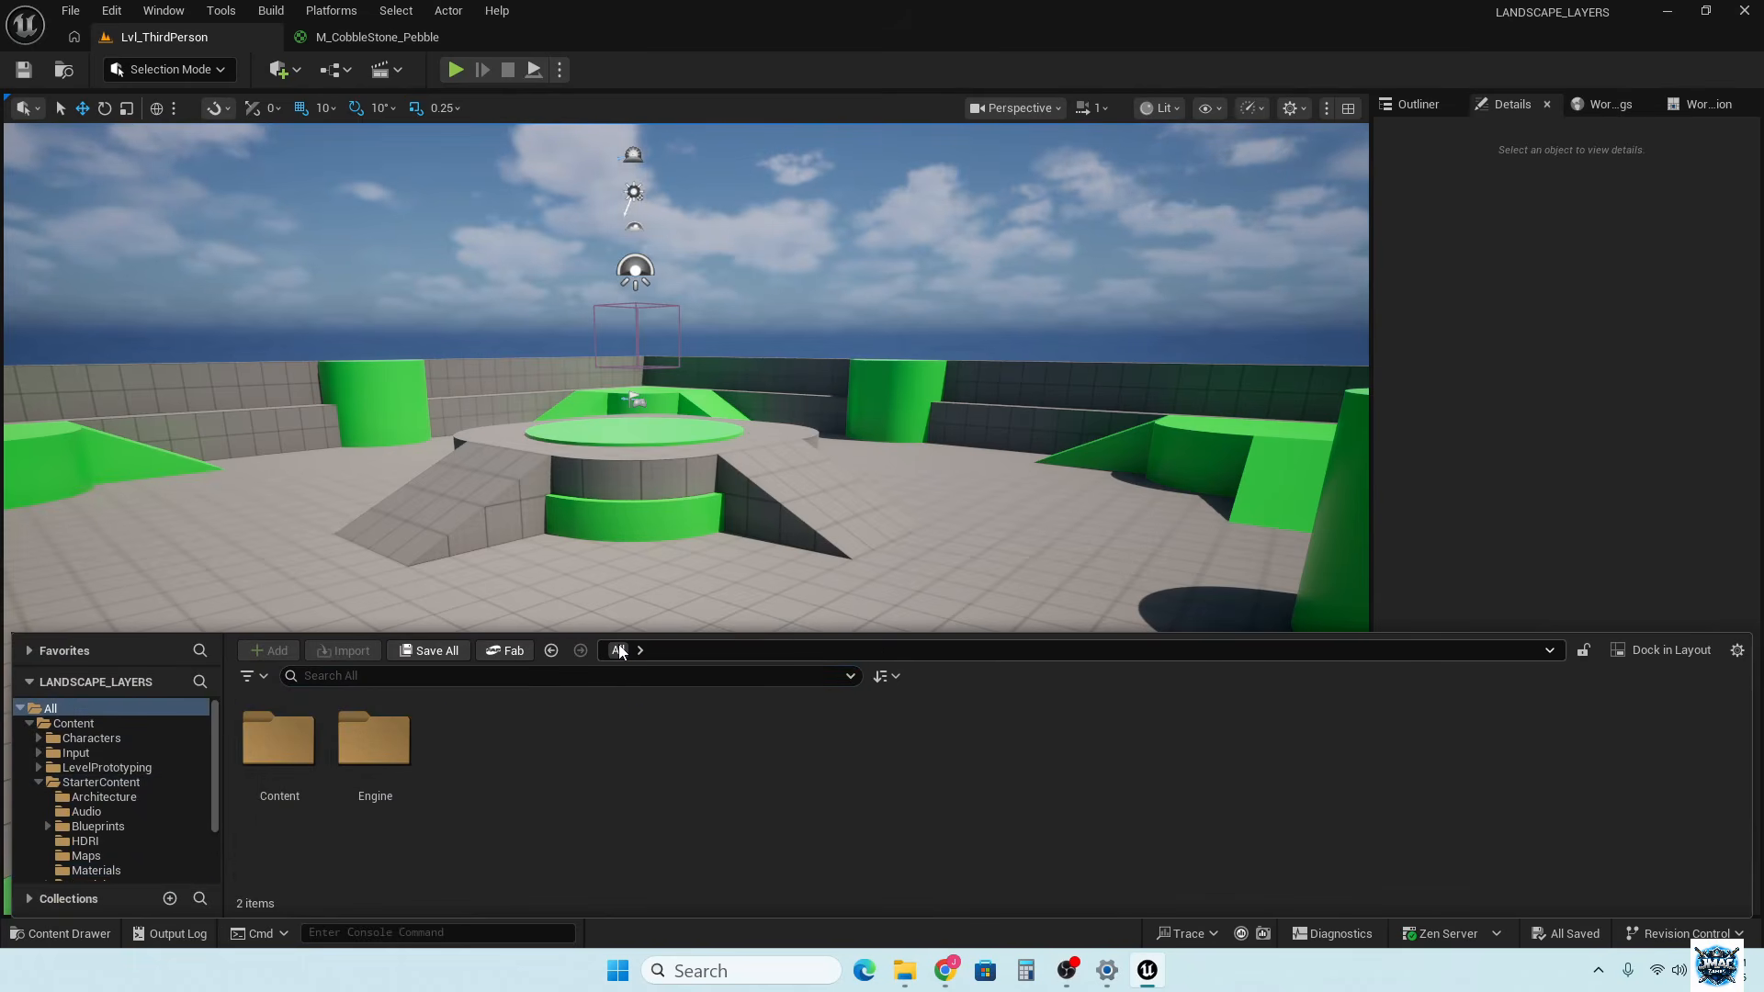
double_click(278, 739)
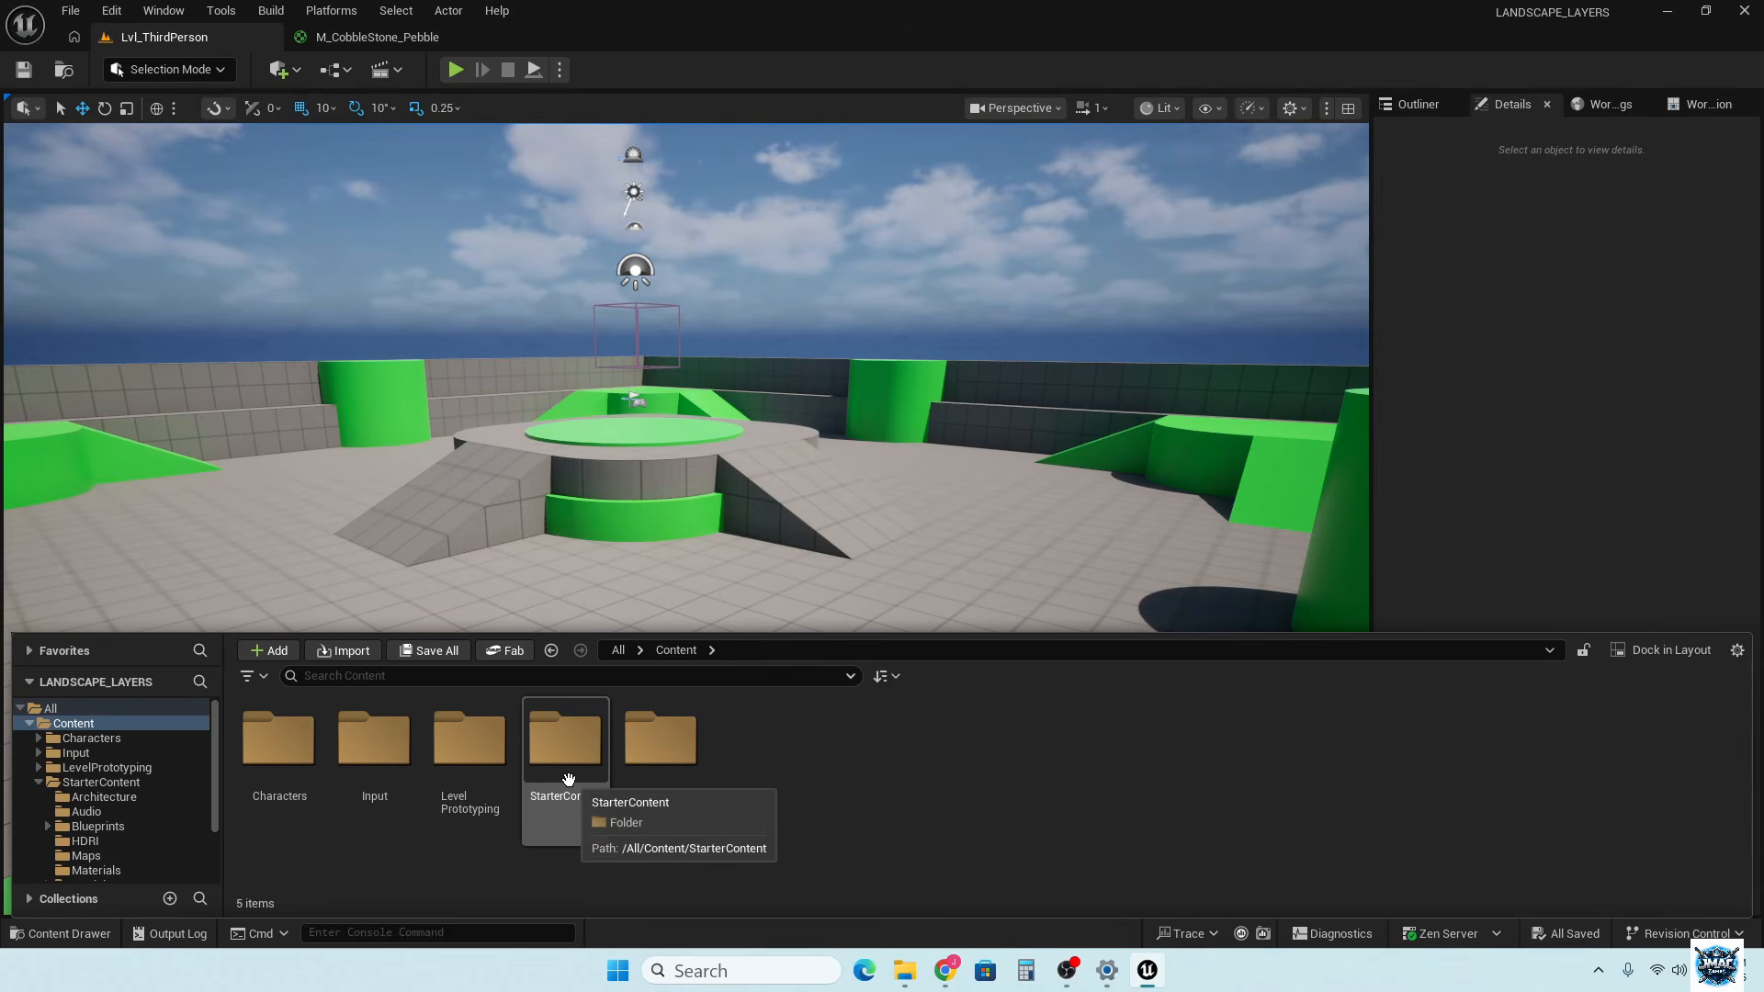
Look at the feature and content packs offered for the project, and close the dialog without adding any
click(256, 652)
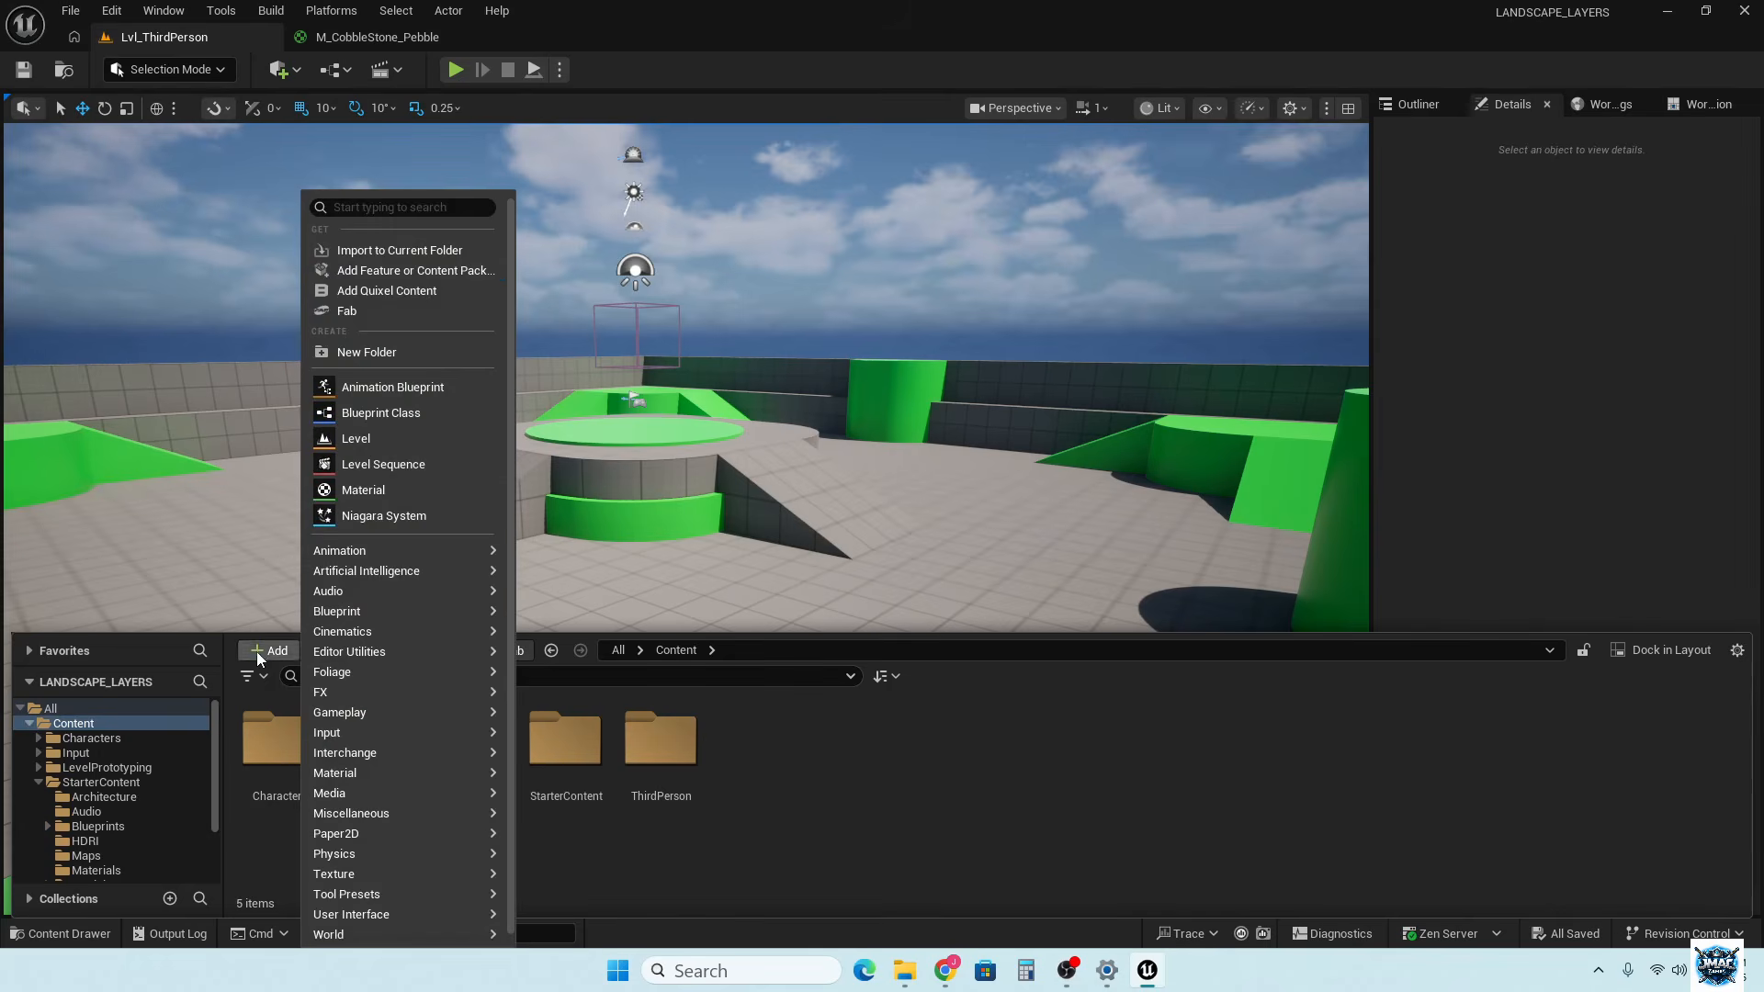
click(487, 272)
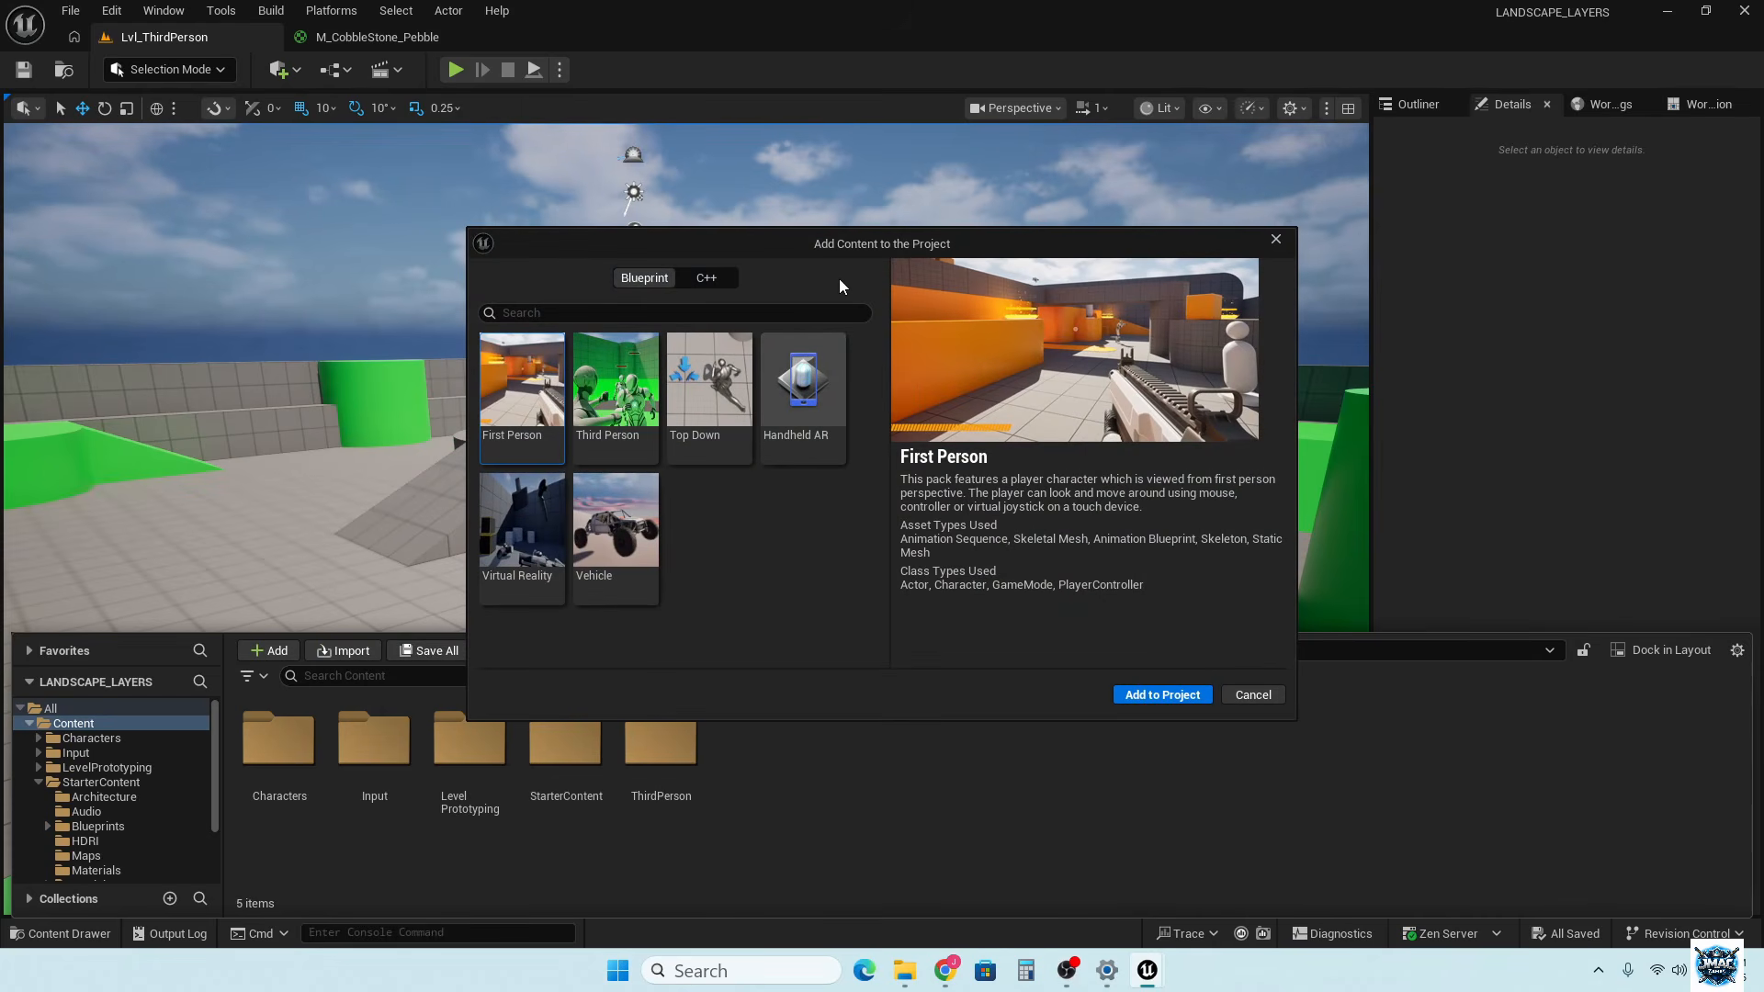
click(1256, 696)
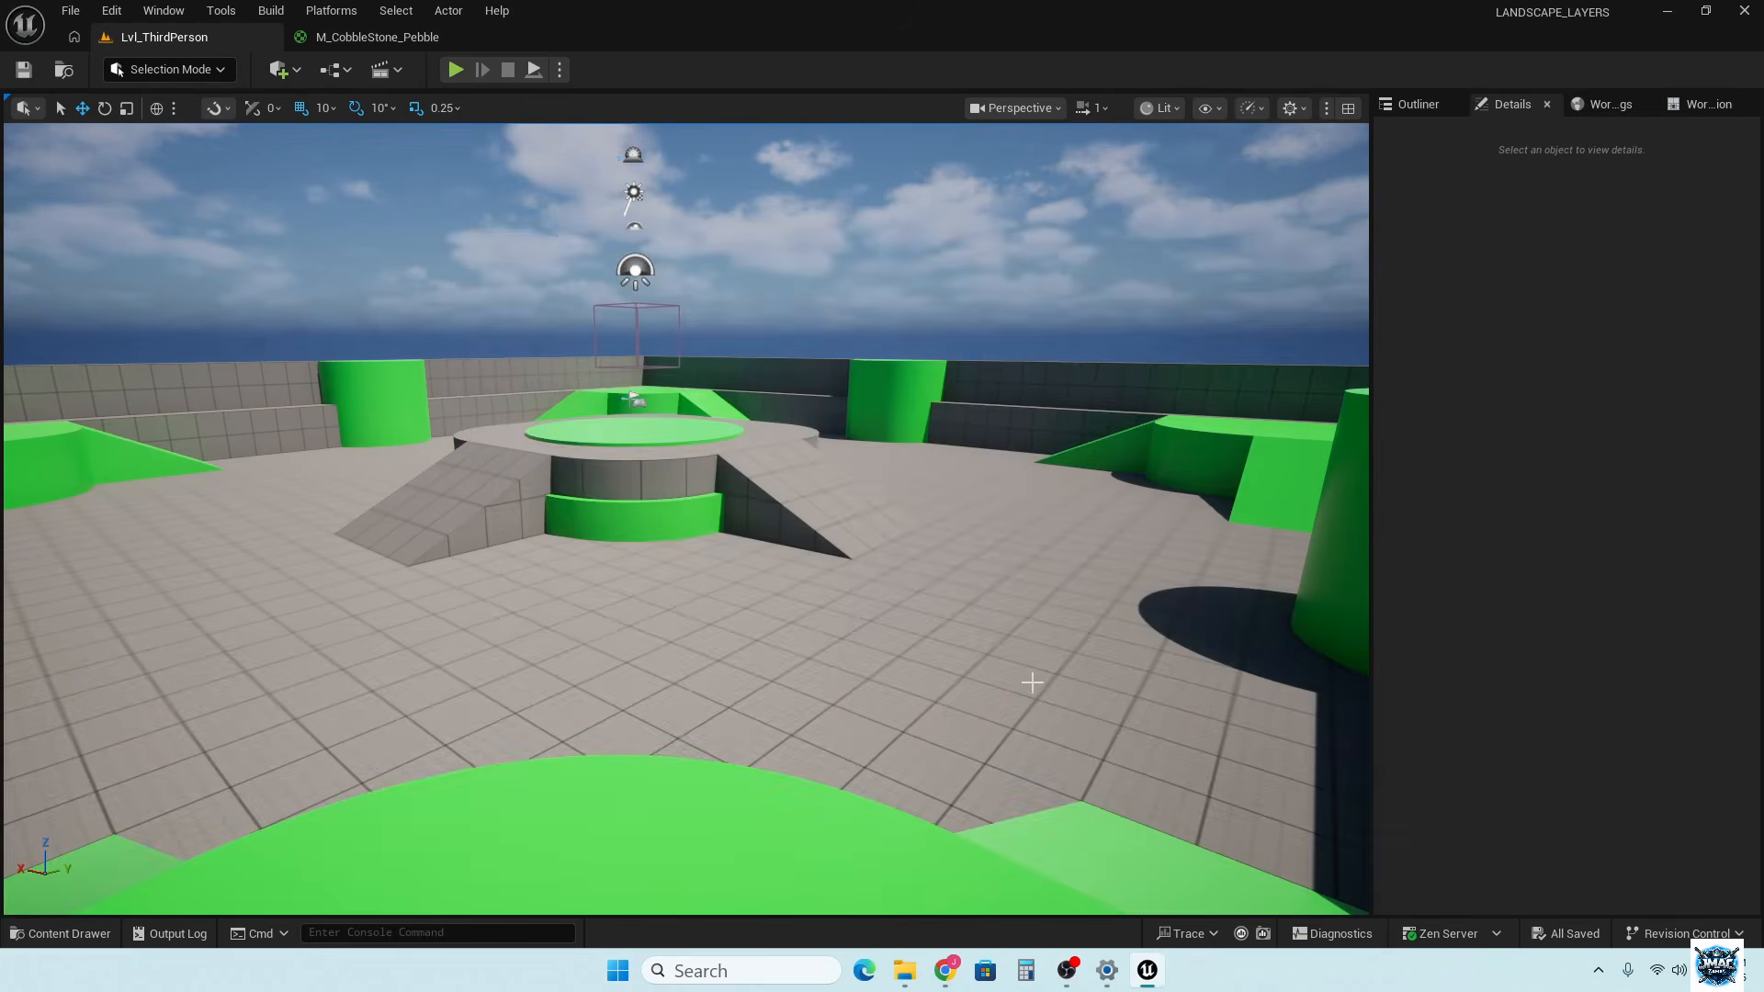
Switch to File Explorer and copy the StarterContent folder from the BEGINNERTUTORIAL project's Content folder
click(60, 933)
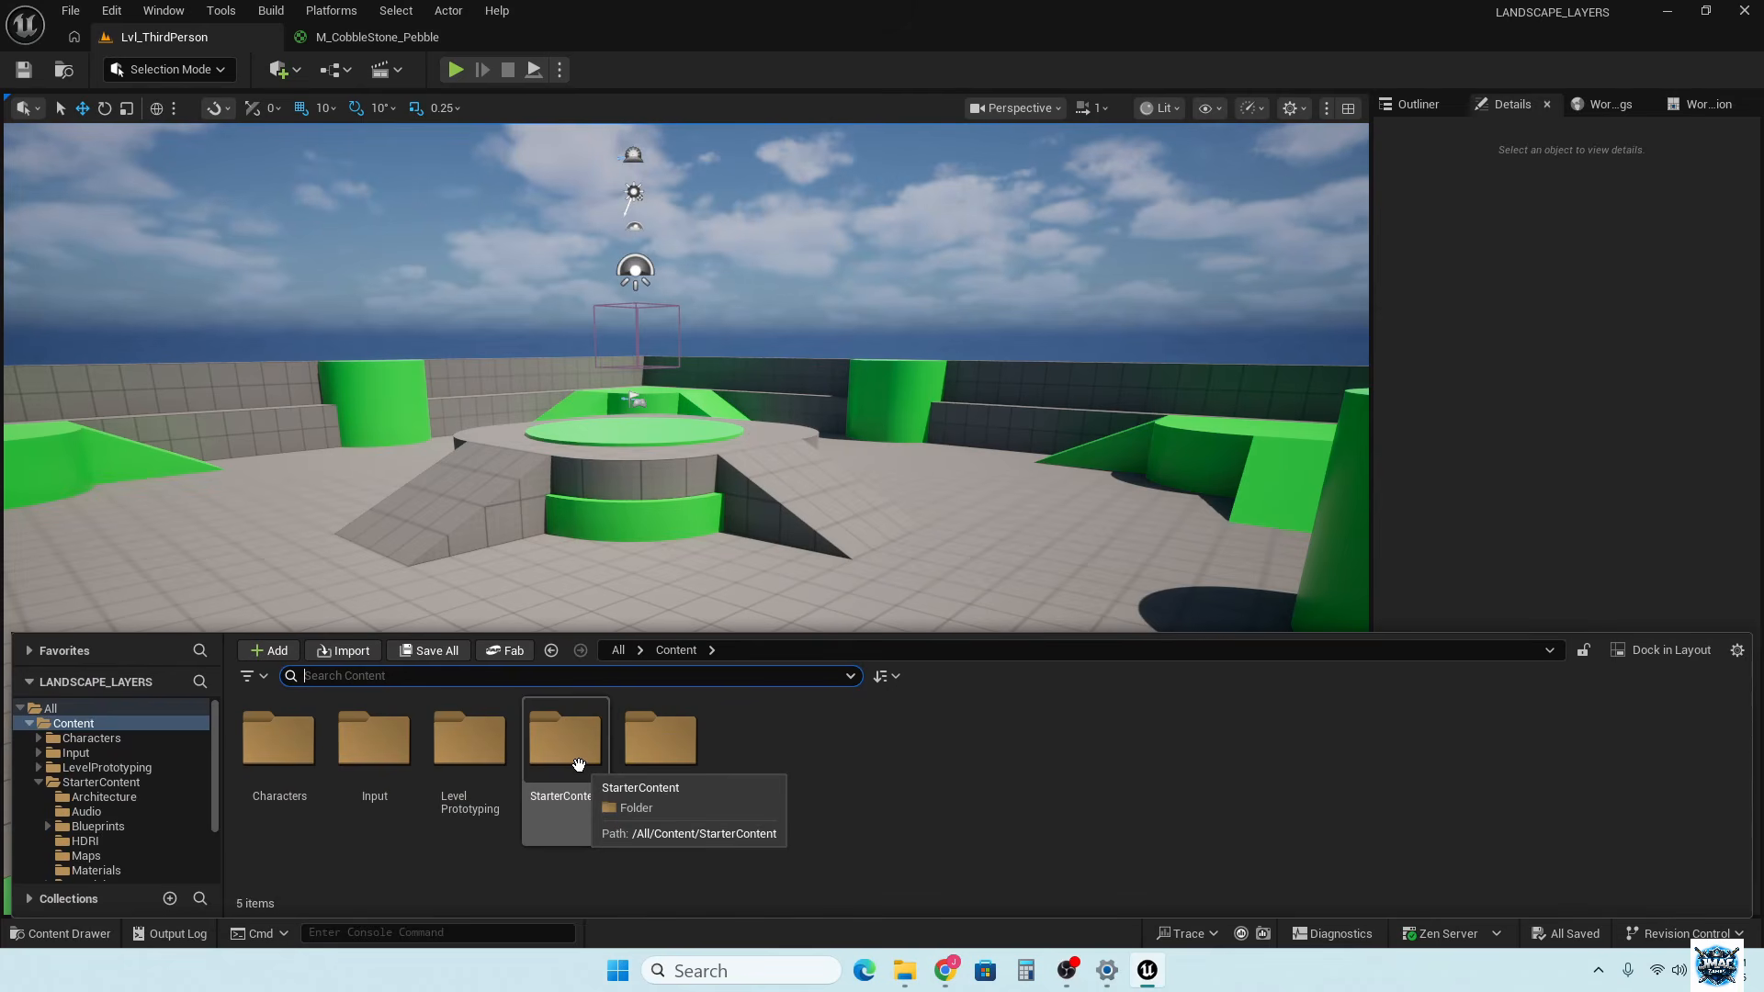
click(902, 979)
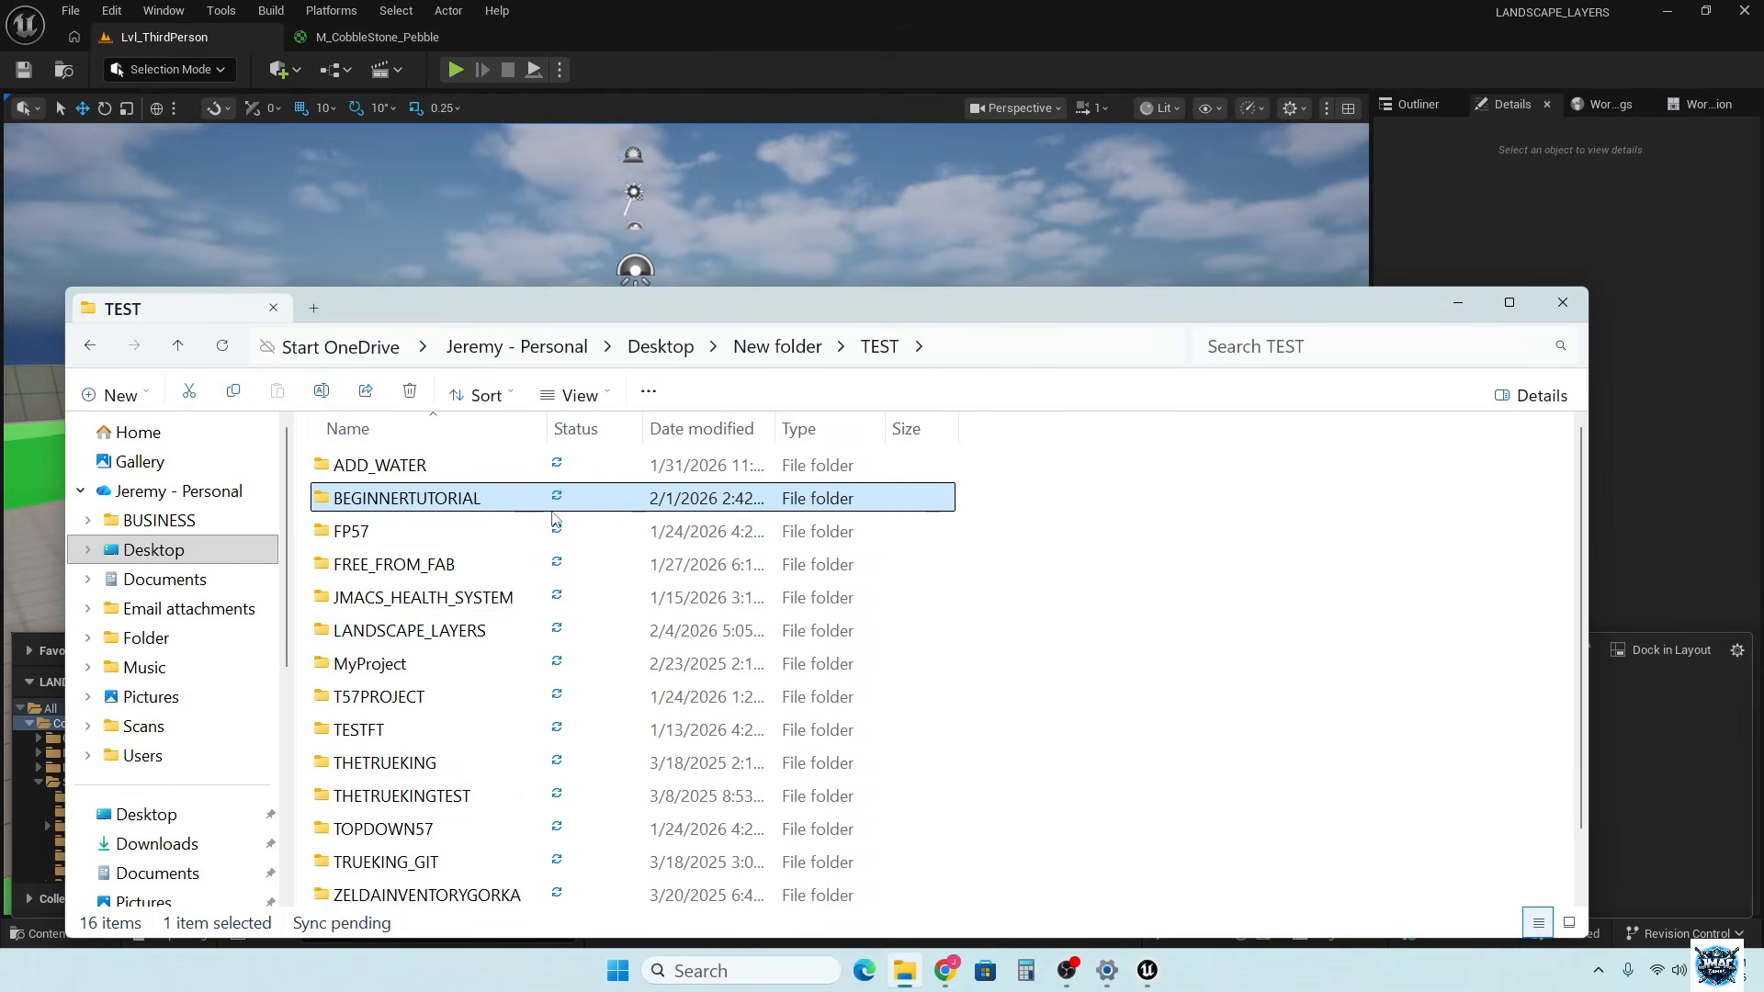
double_click(412, 500)
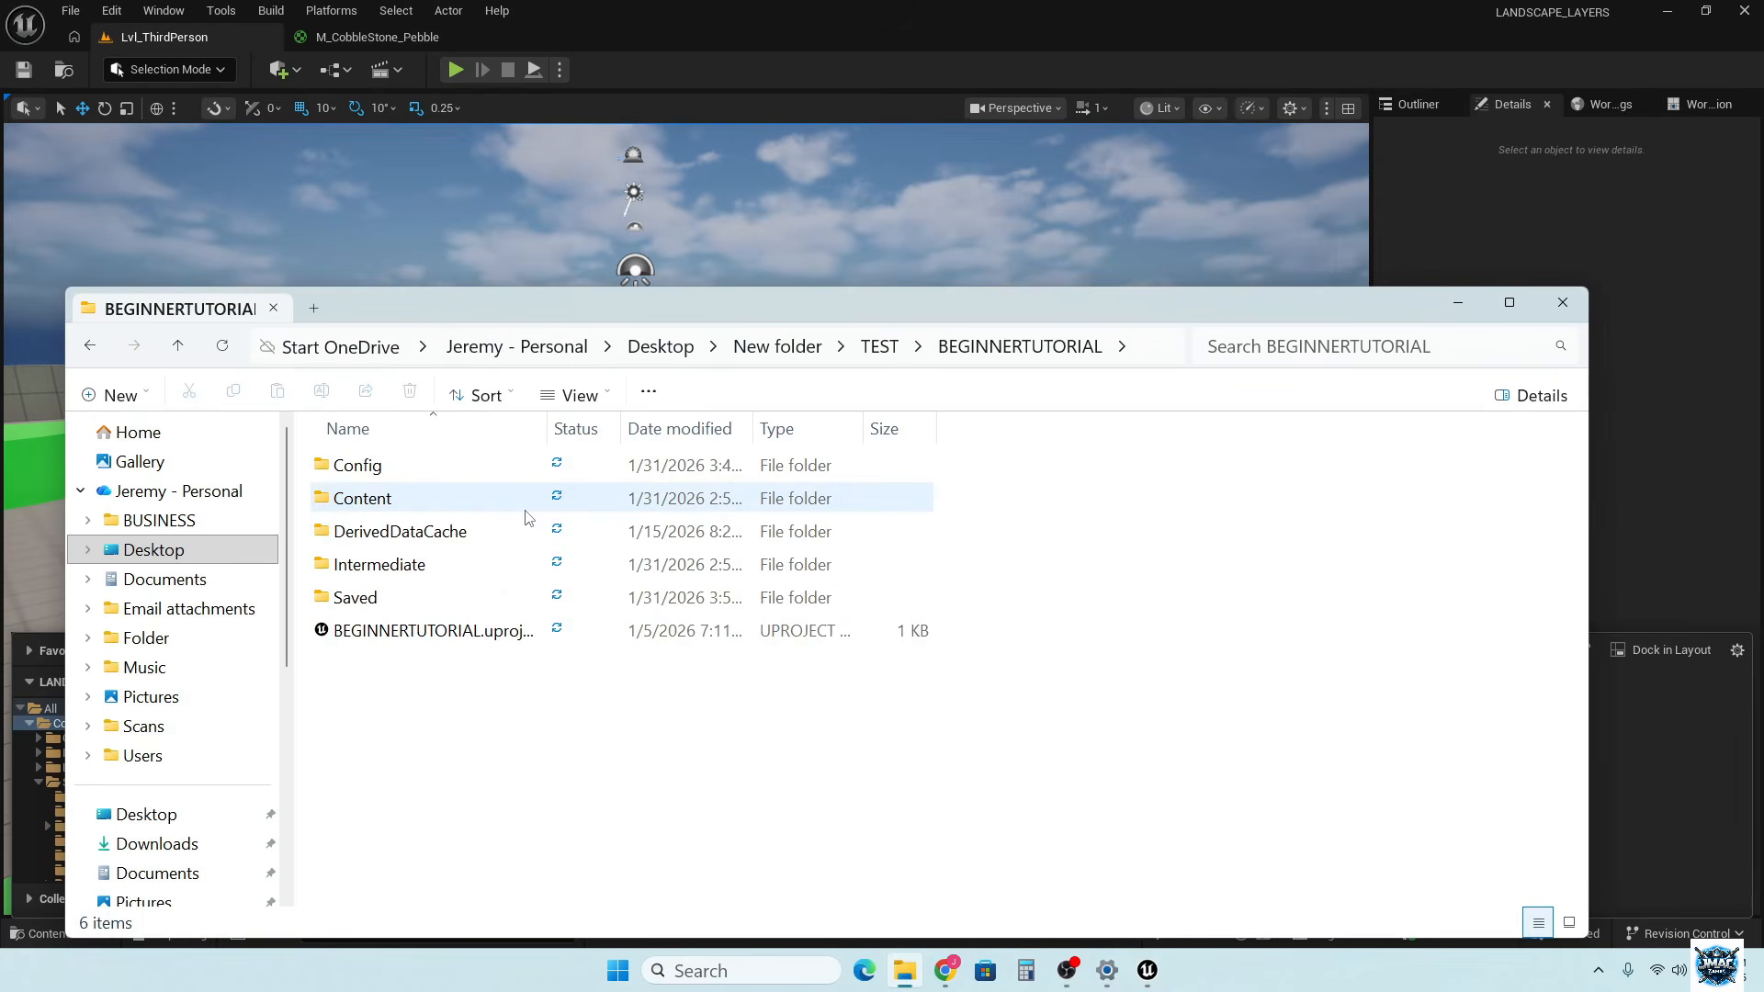
double_click(460, 496)
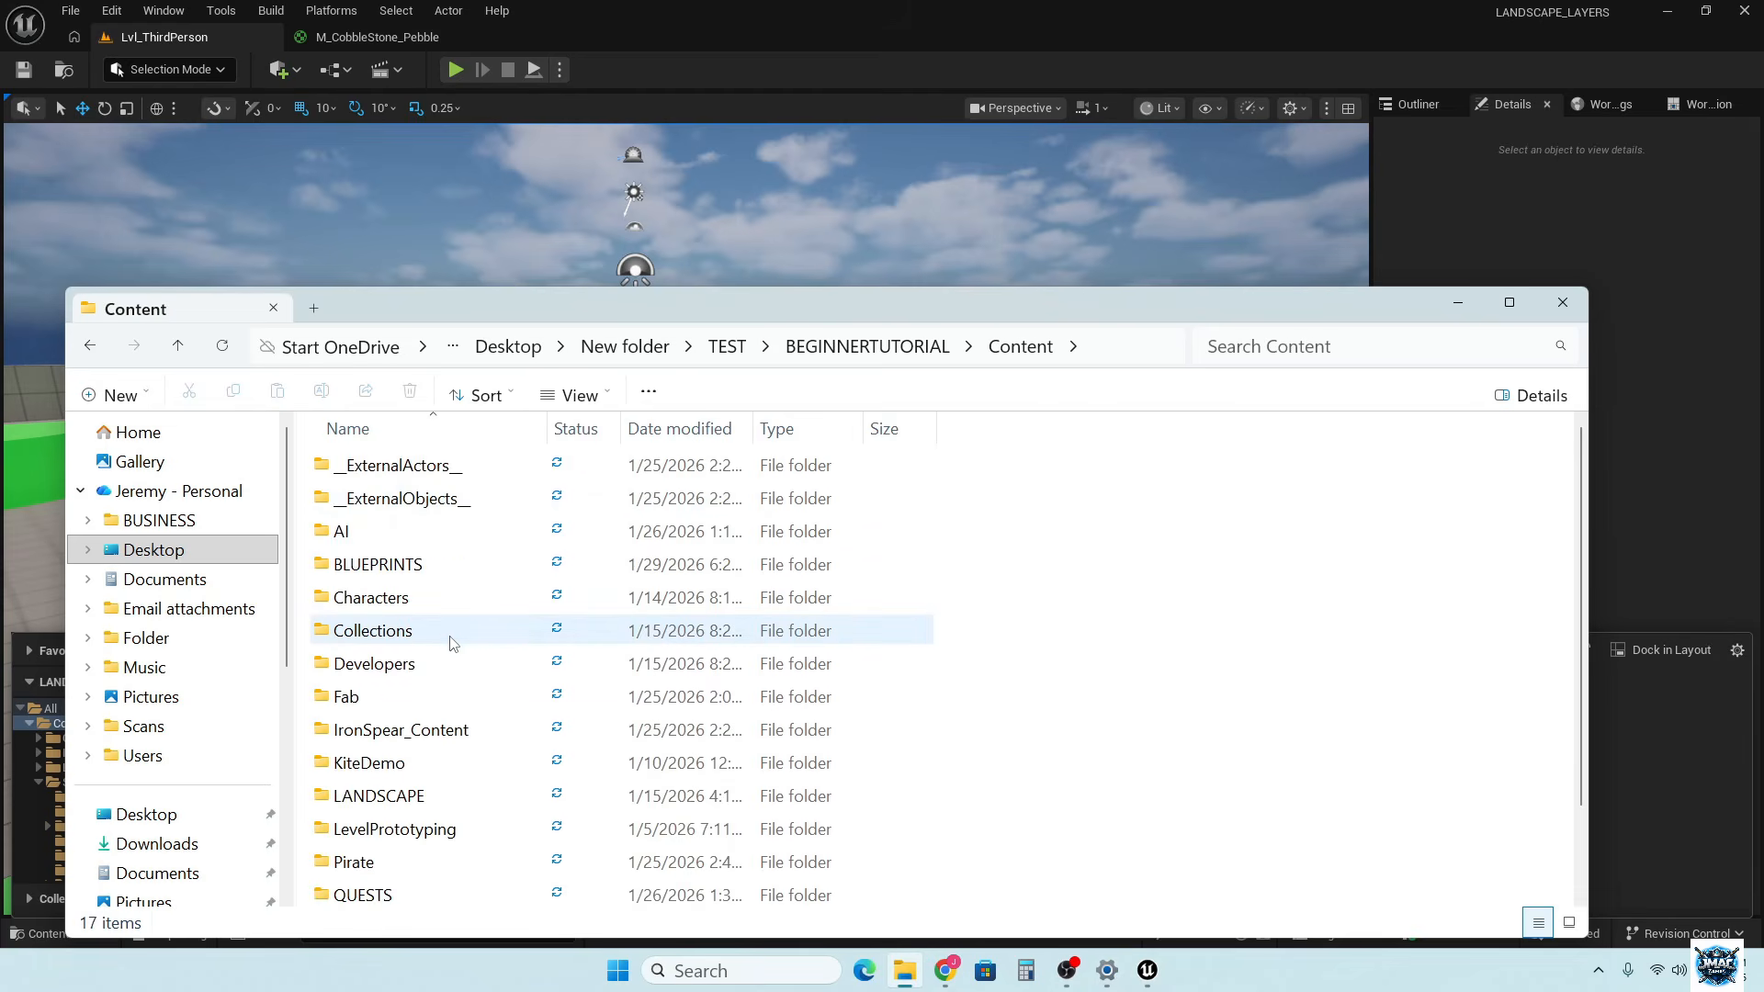
scroll(450, 643, down, 1)
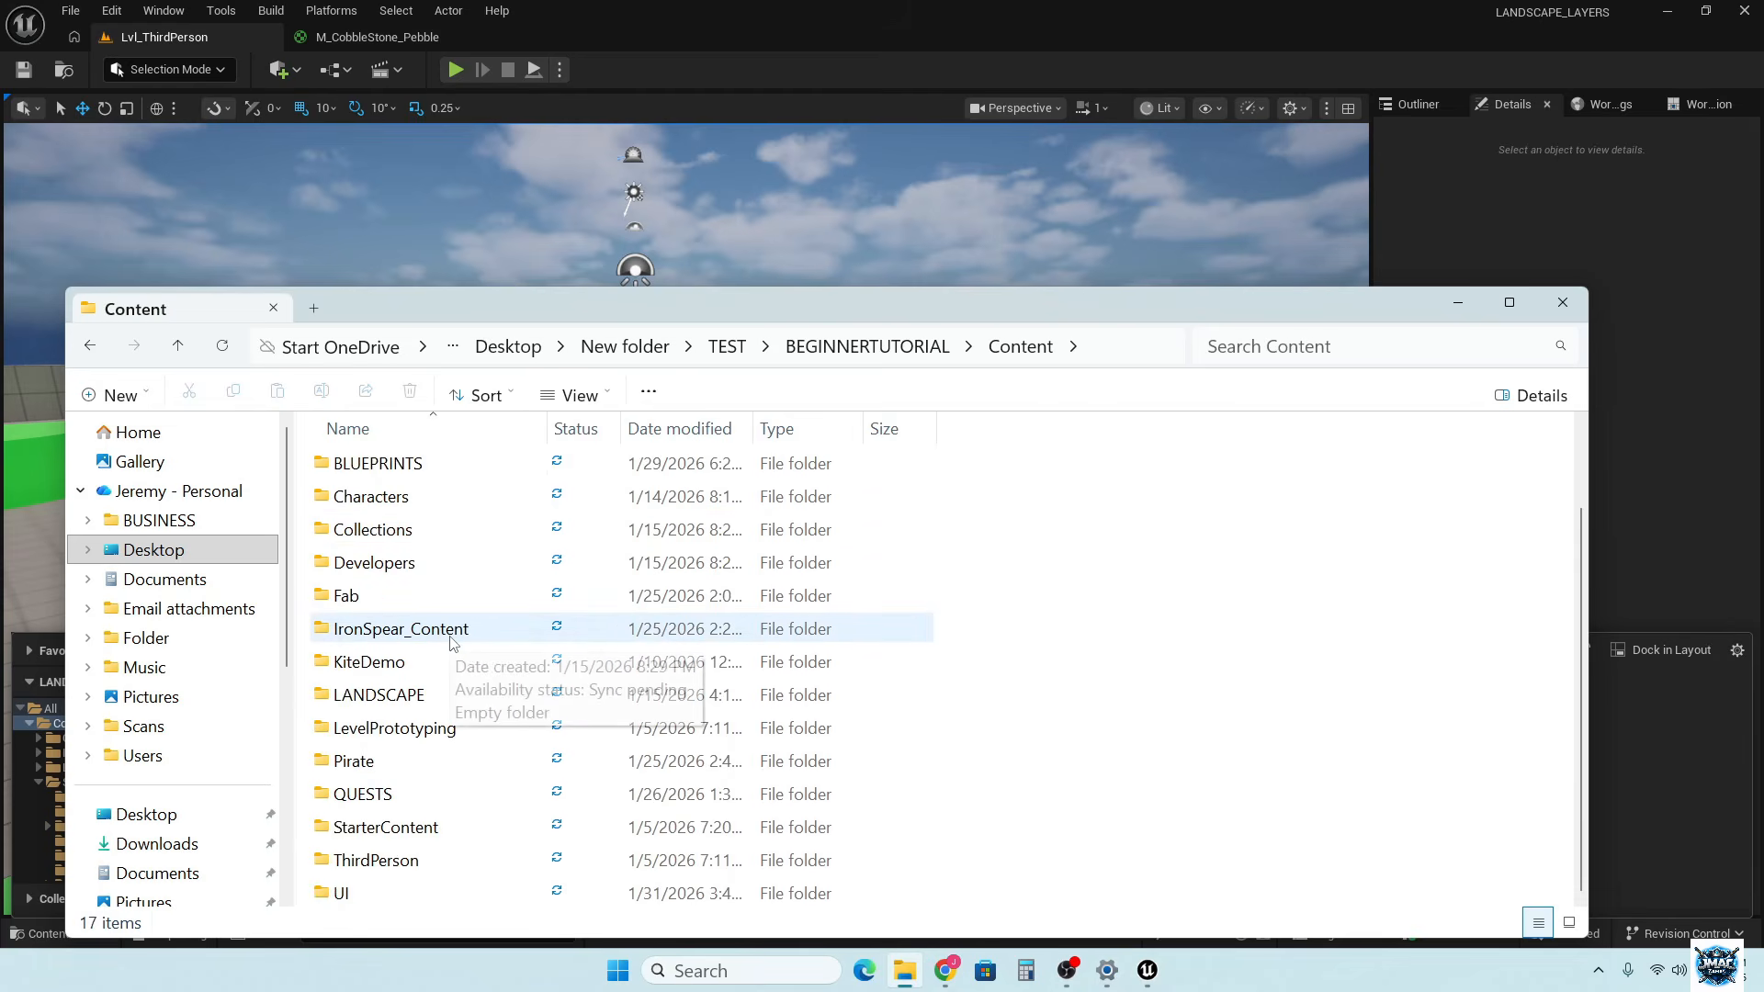
click(433, 831)
right_click(434, 838)
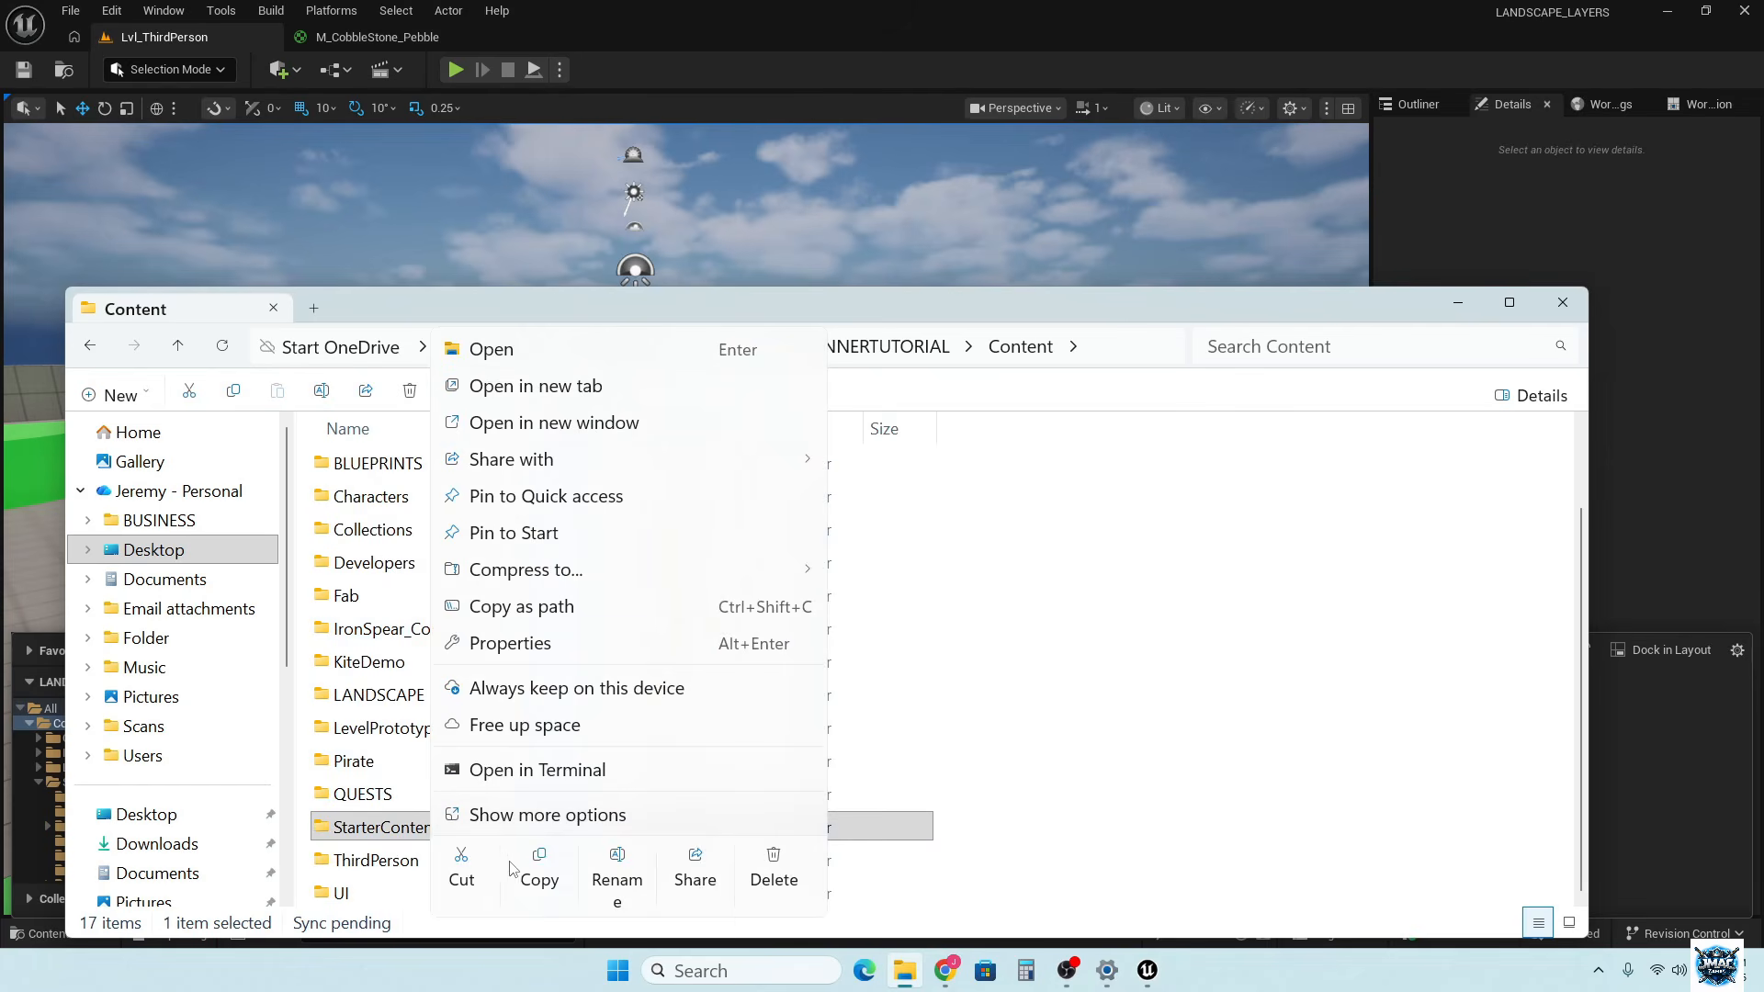
click(539, 879)
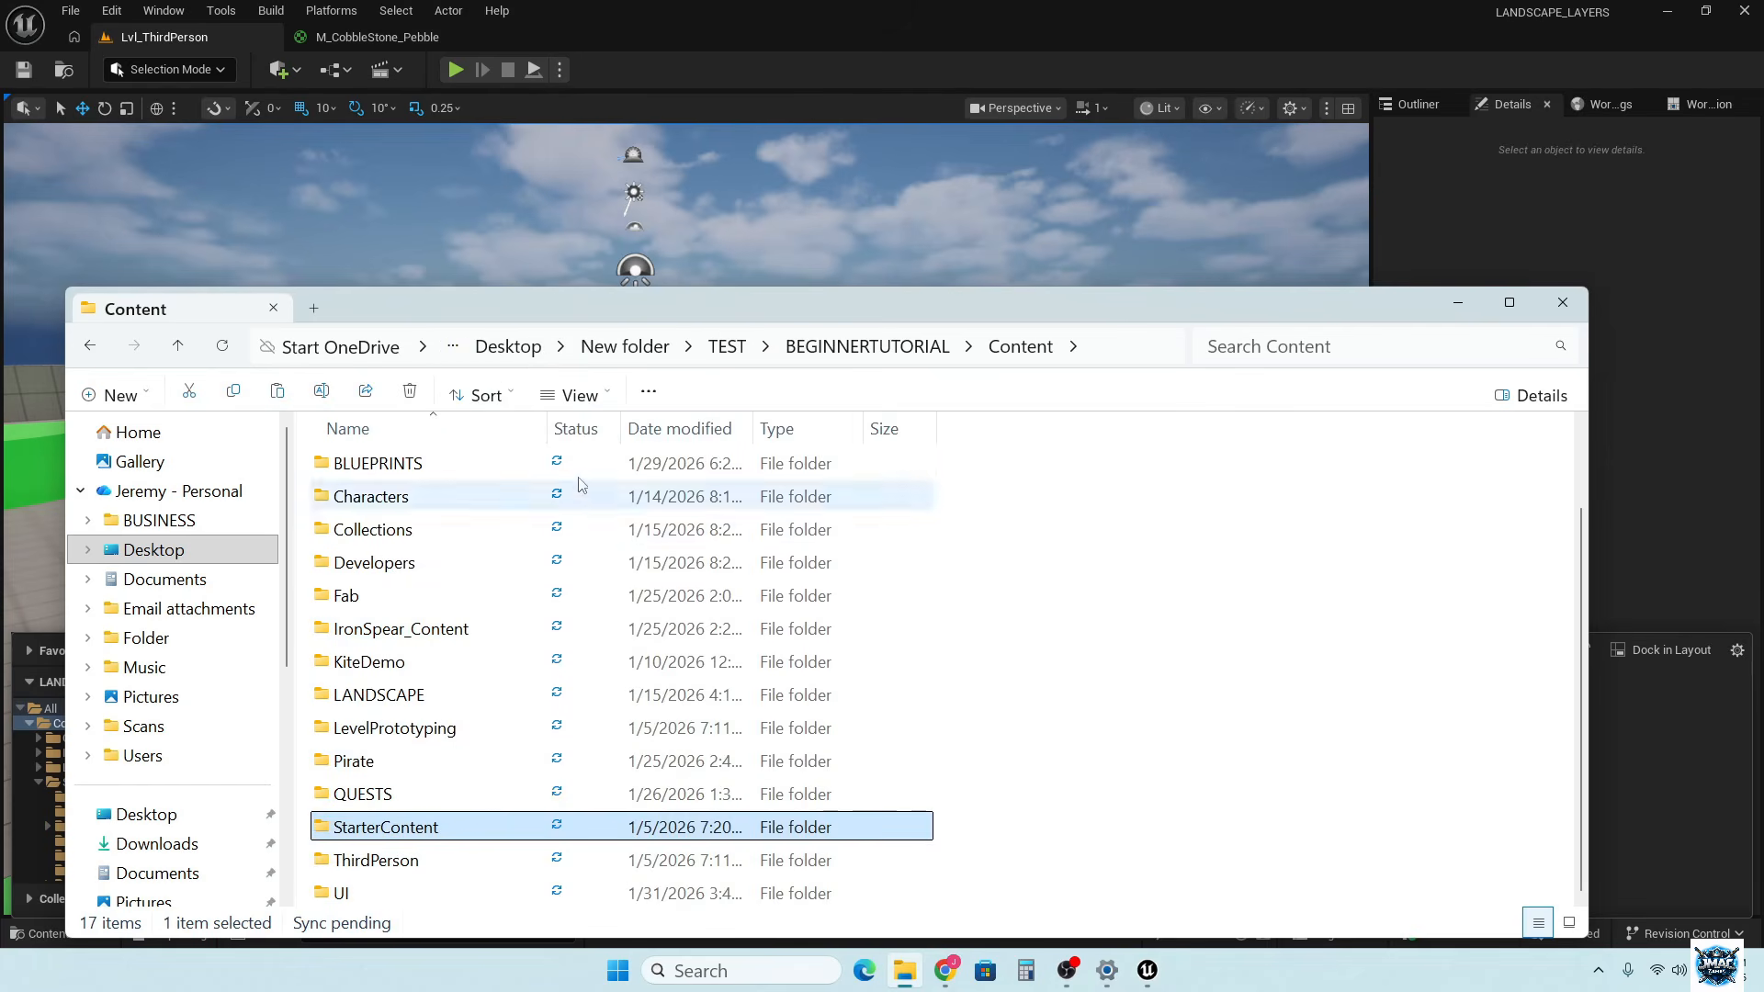
Open the LANDSCAPE_LAYERS project's Content folder as the paste destination, and return to Unreal Editor without pasting
click(638, 350)
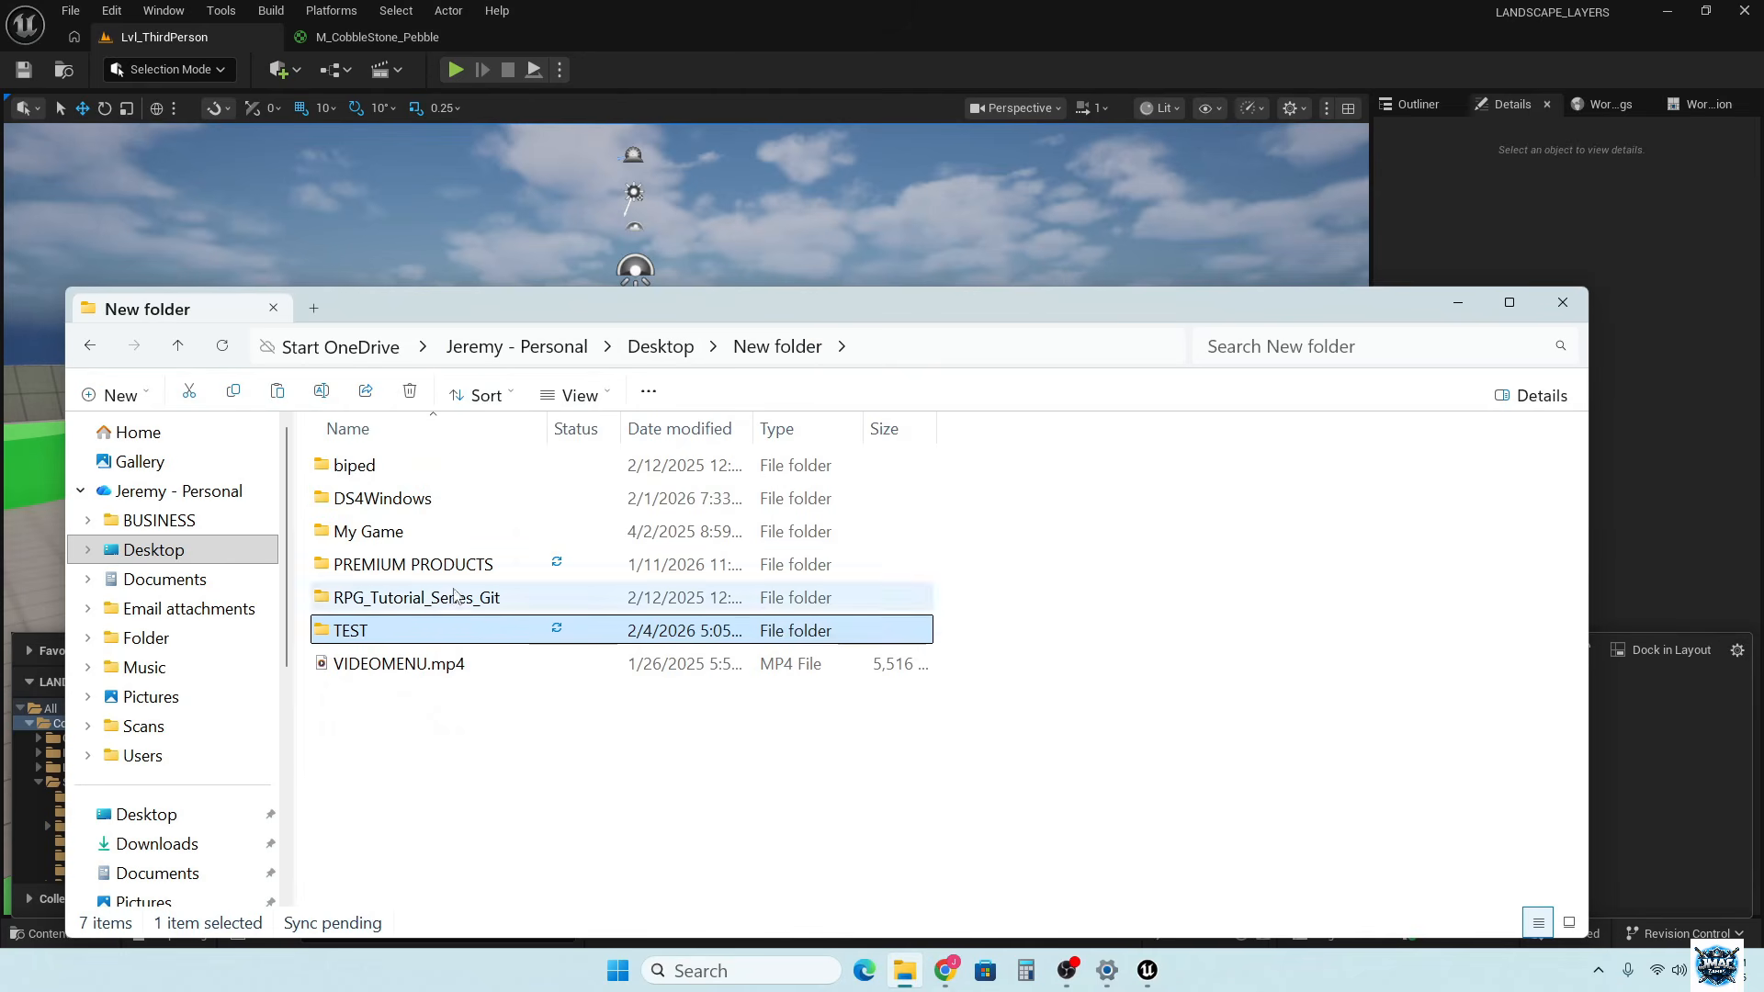
double_click(426, 628)
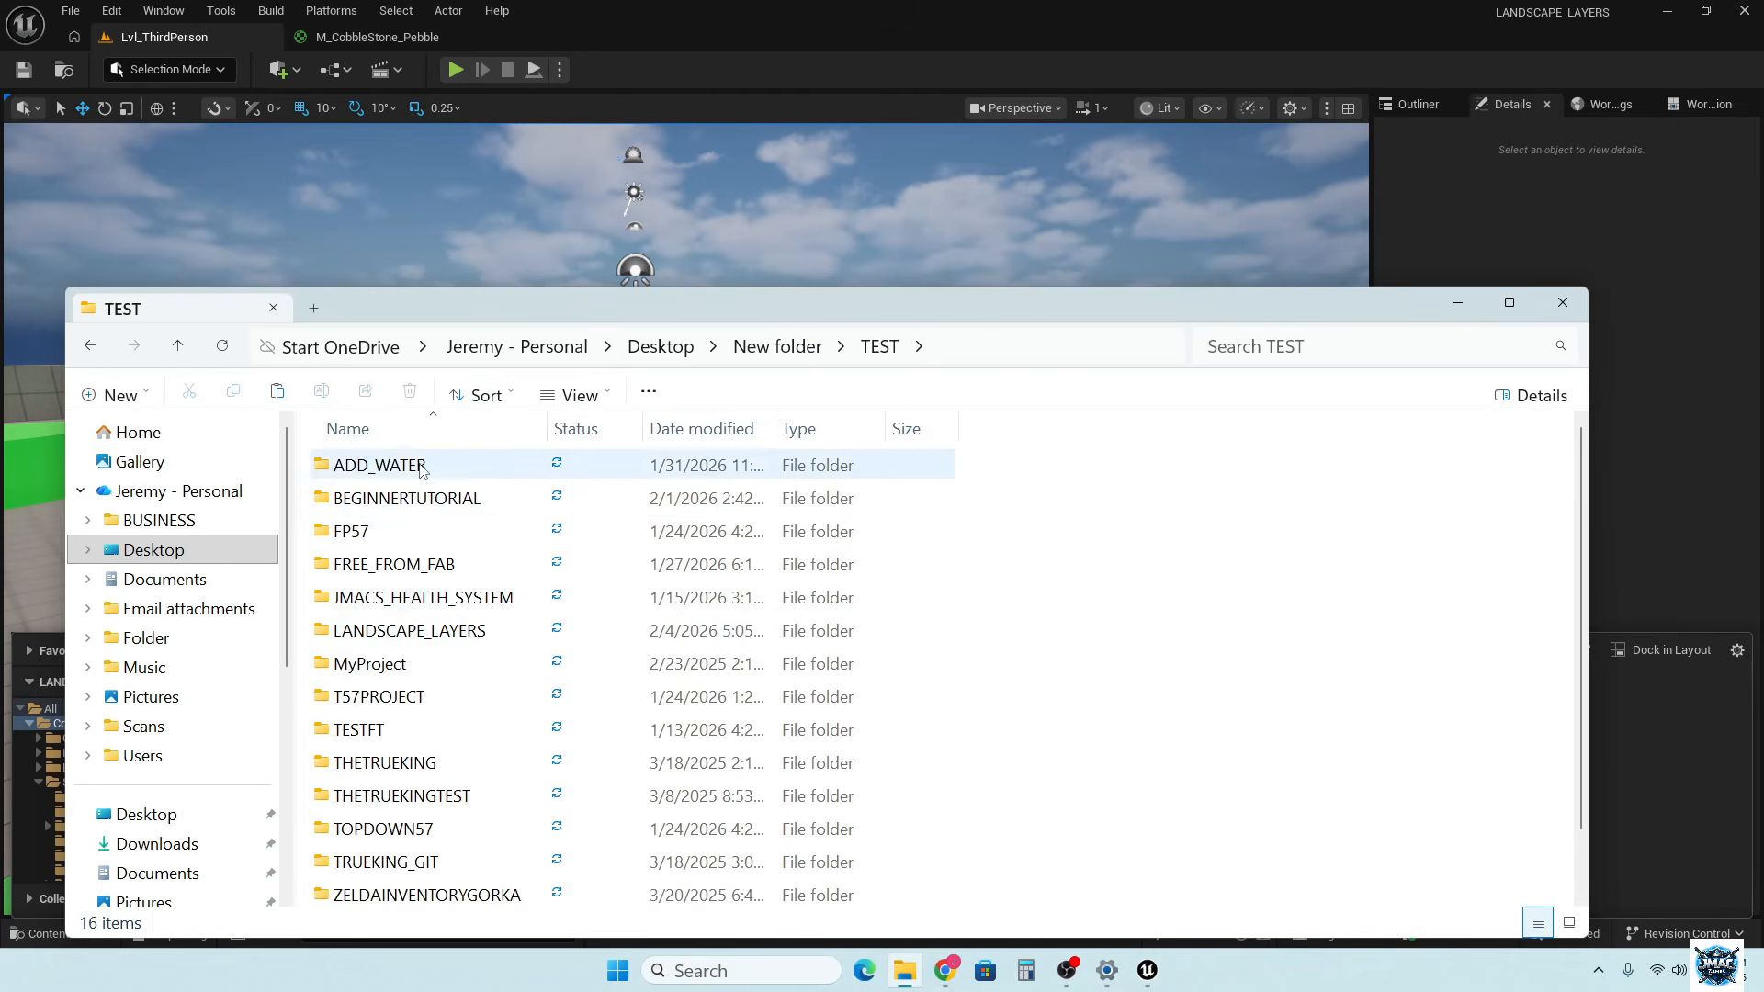
double_click(432, 502)
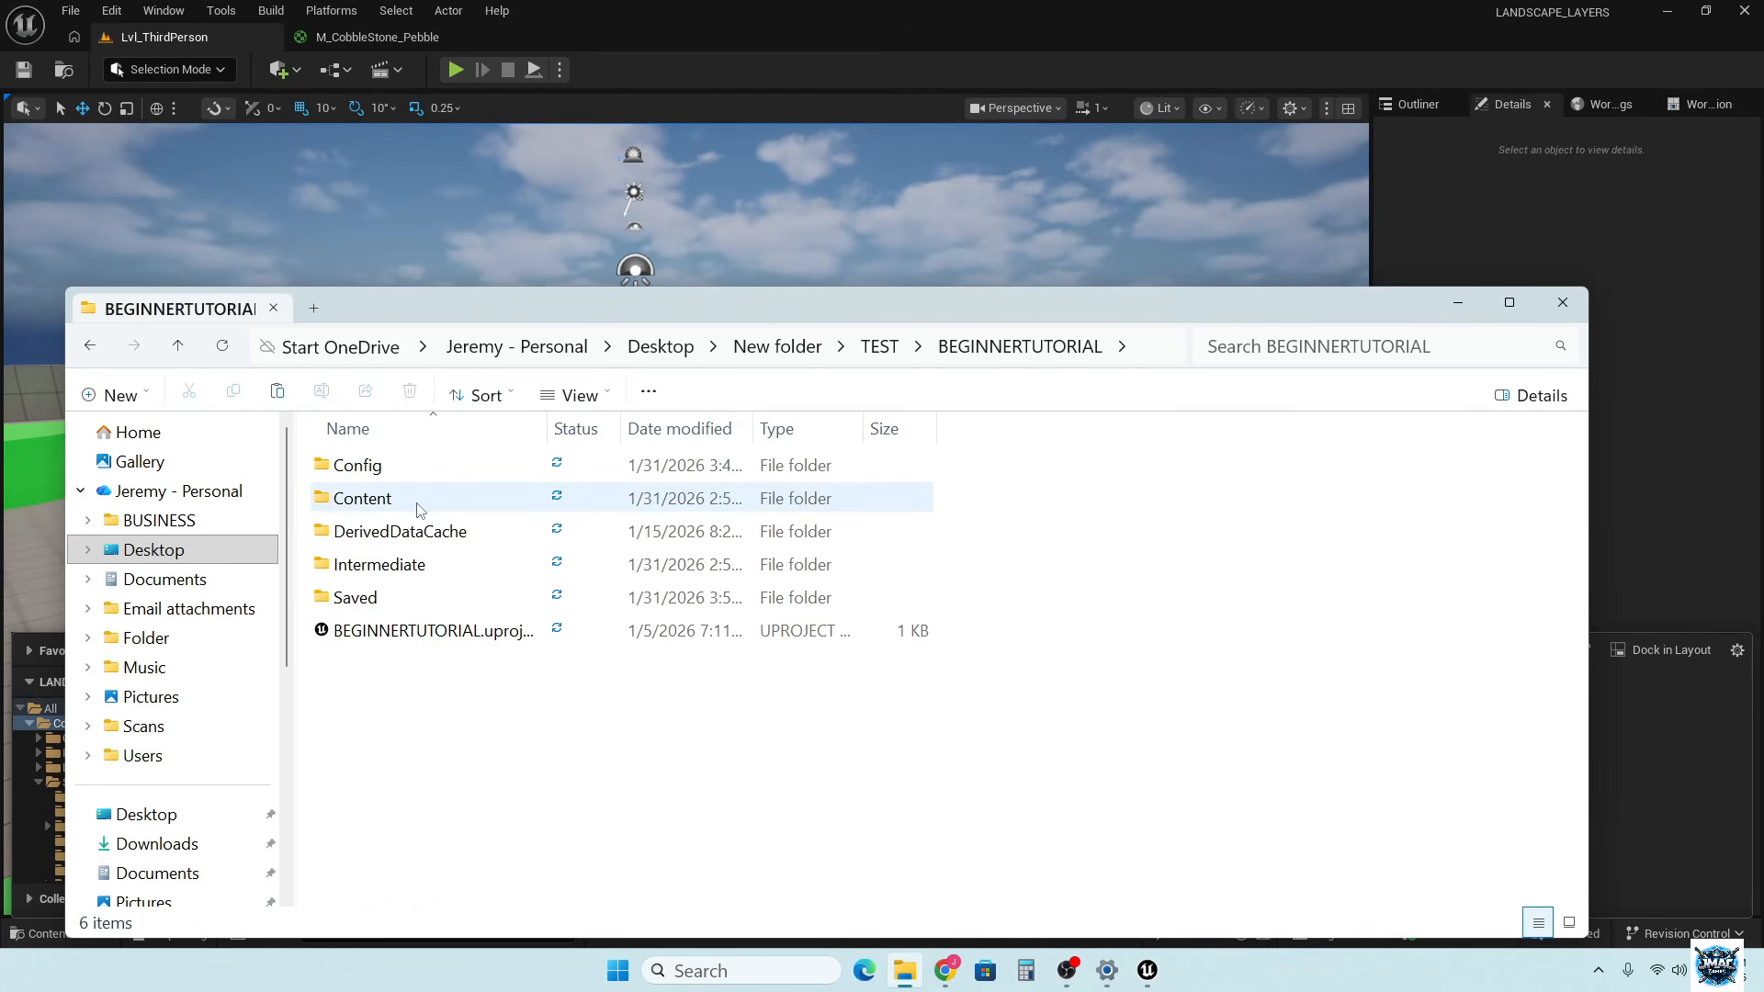
click(854, 347)
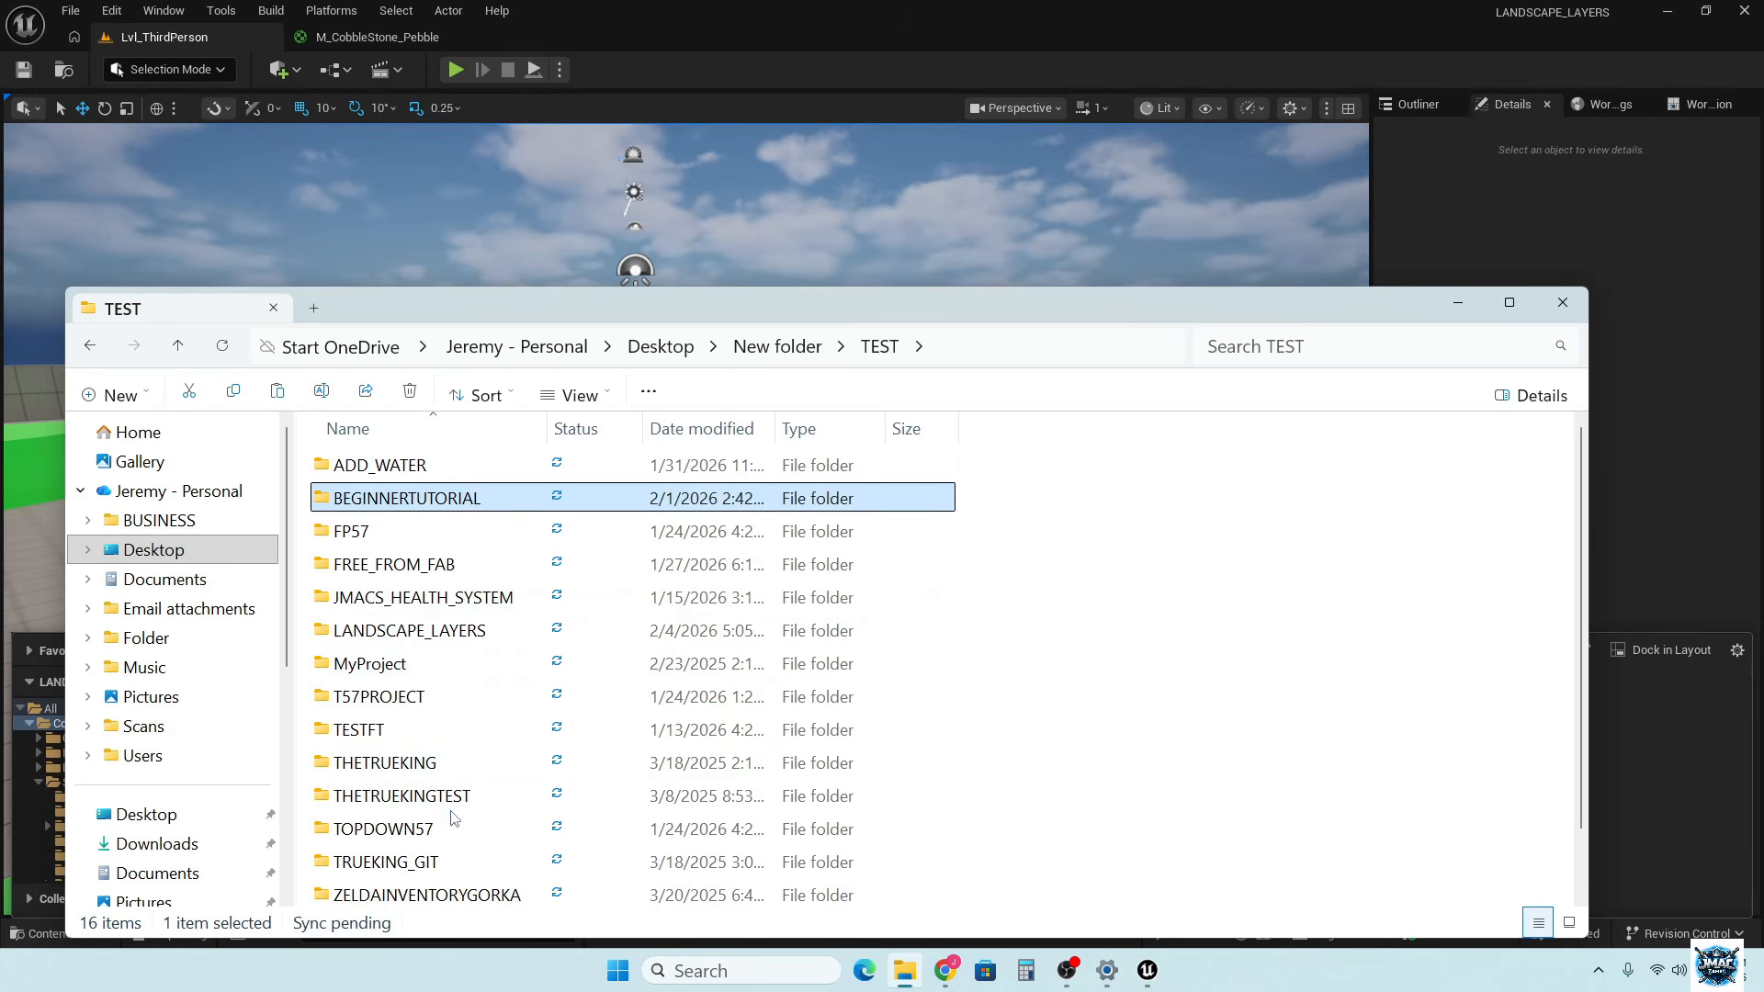
scroll(435, 654, down, 1)
scroll(436, 652, up, 1)
double_click(432, 630)
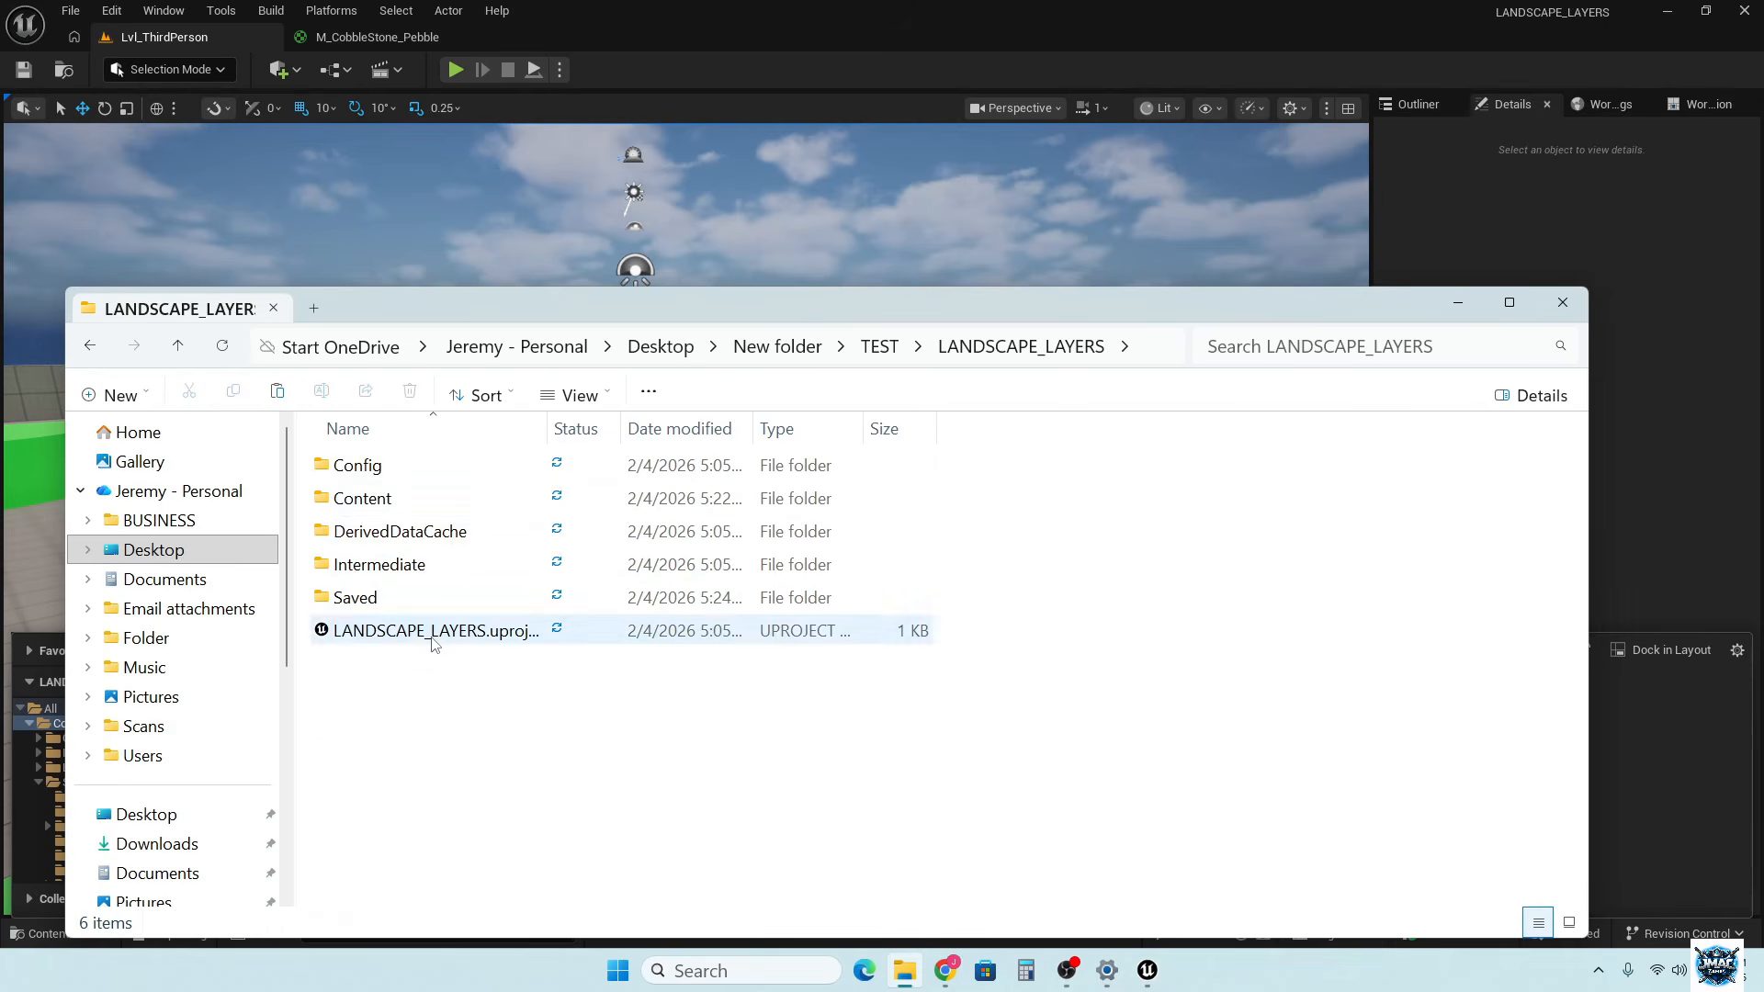
double_click(404, 499)
right_click(451, 826)
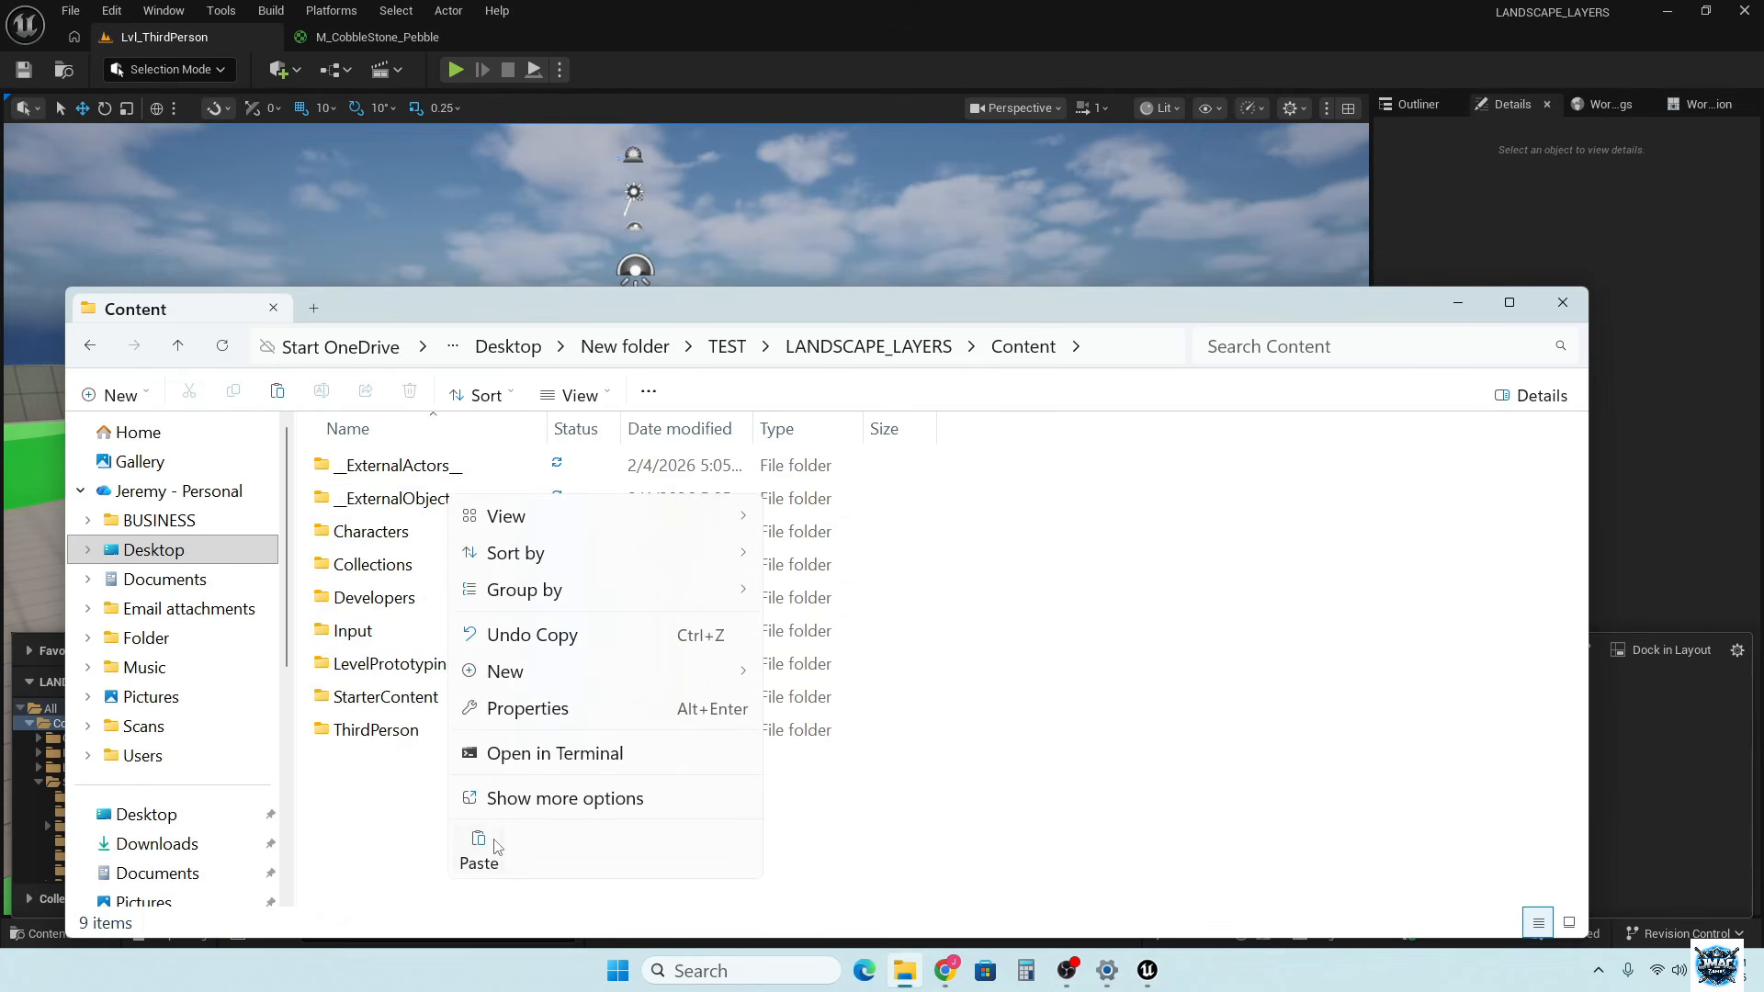
click(1458, 302)
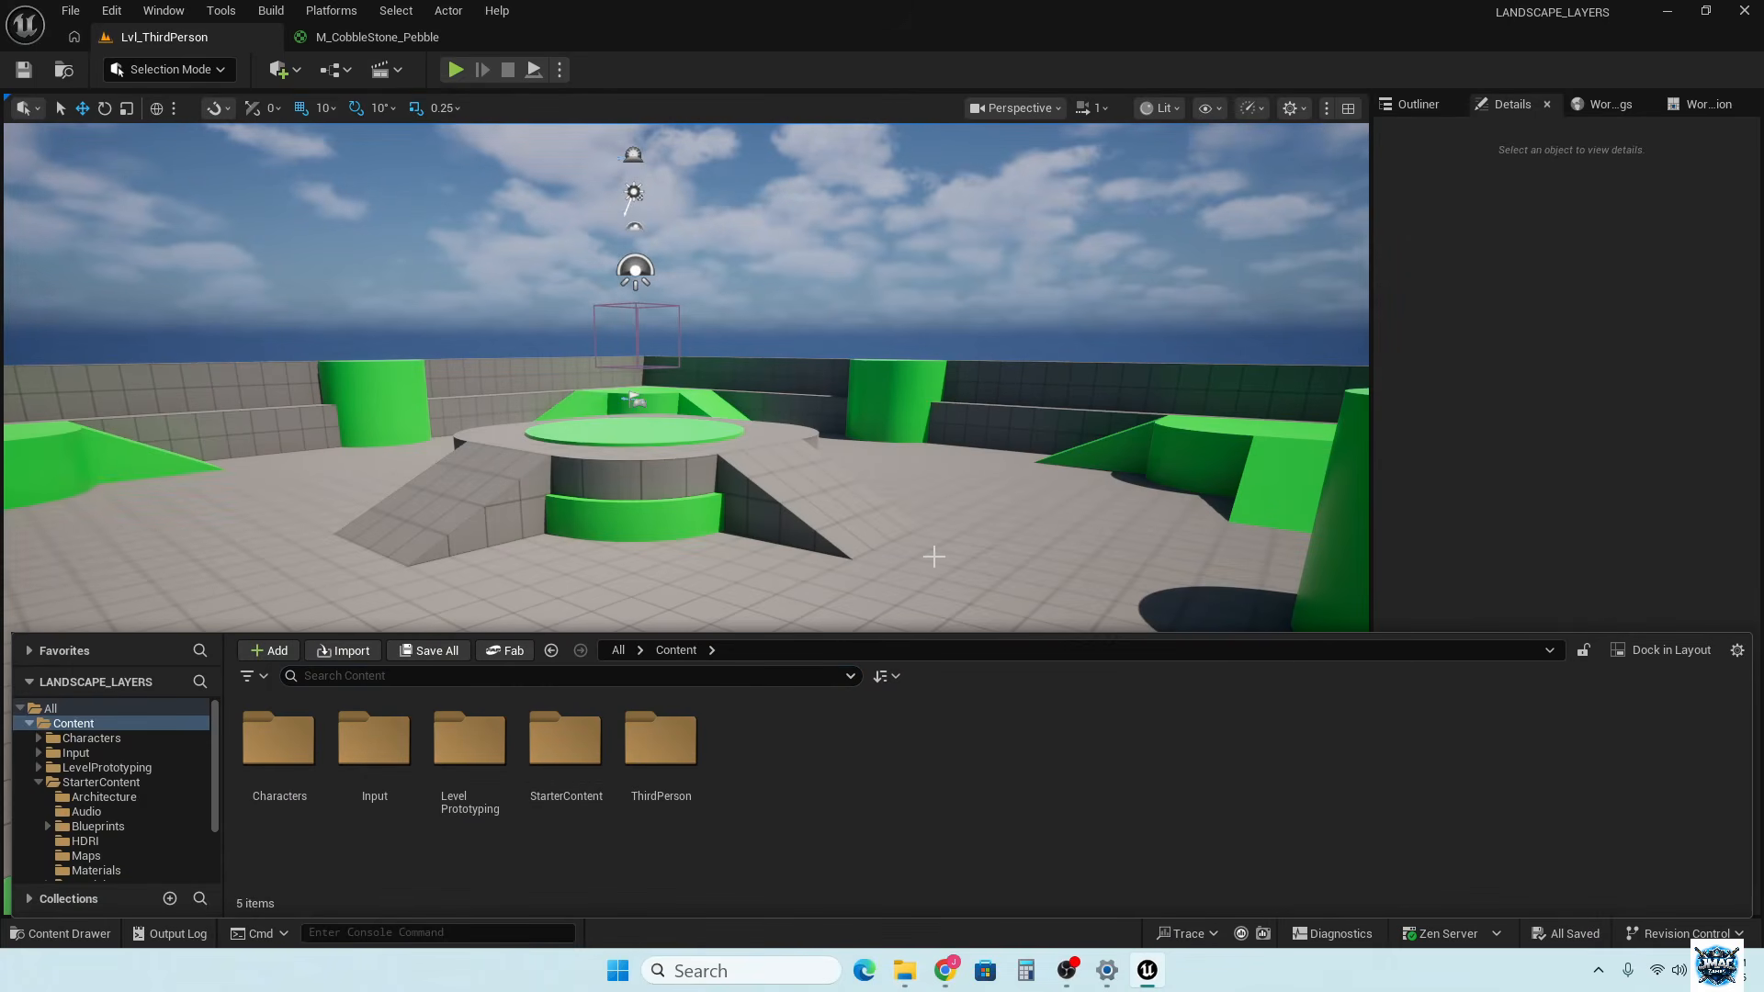
Open the Materials folder inside StarterContent and look through the materials it offers
double_click(568, 744)
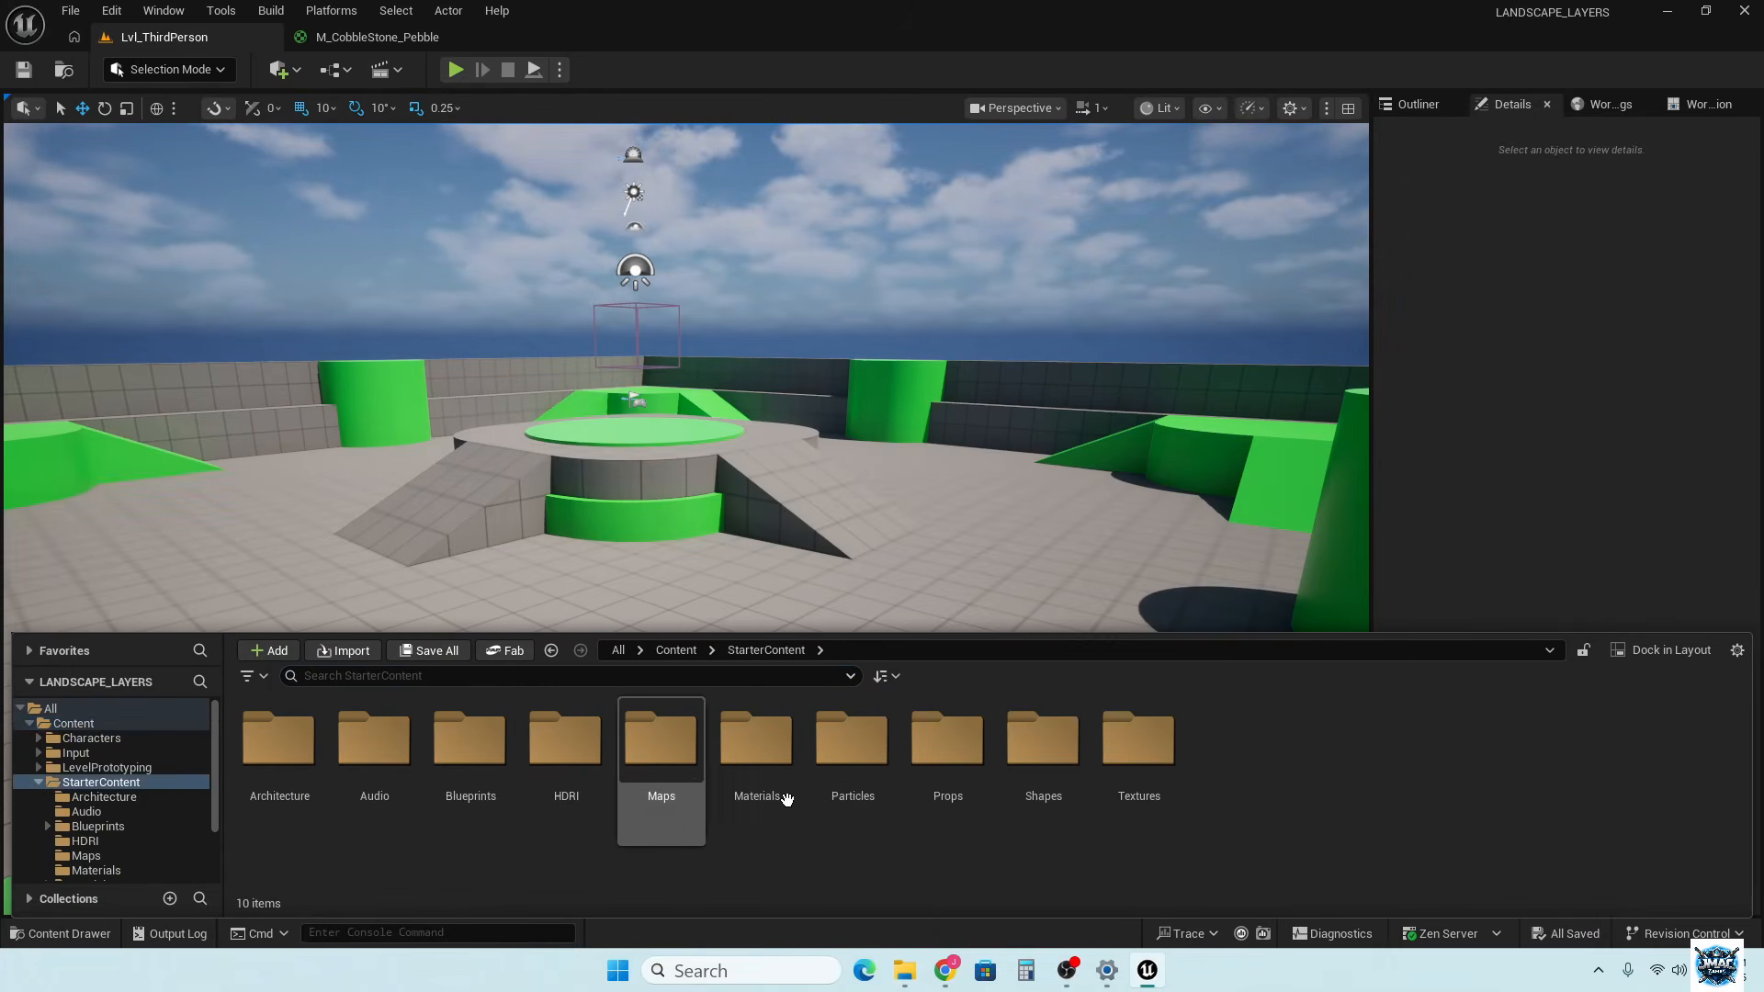
double_click(745, 757)
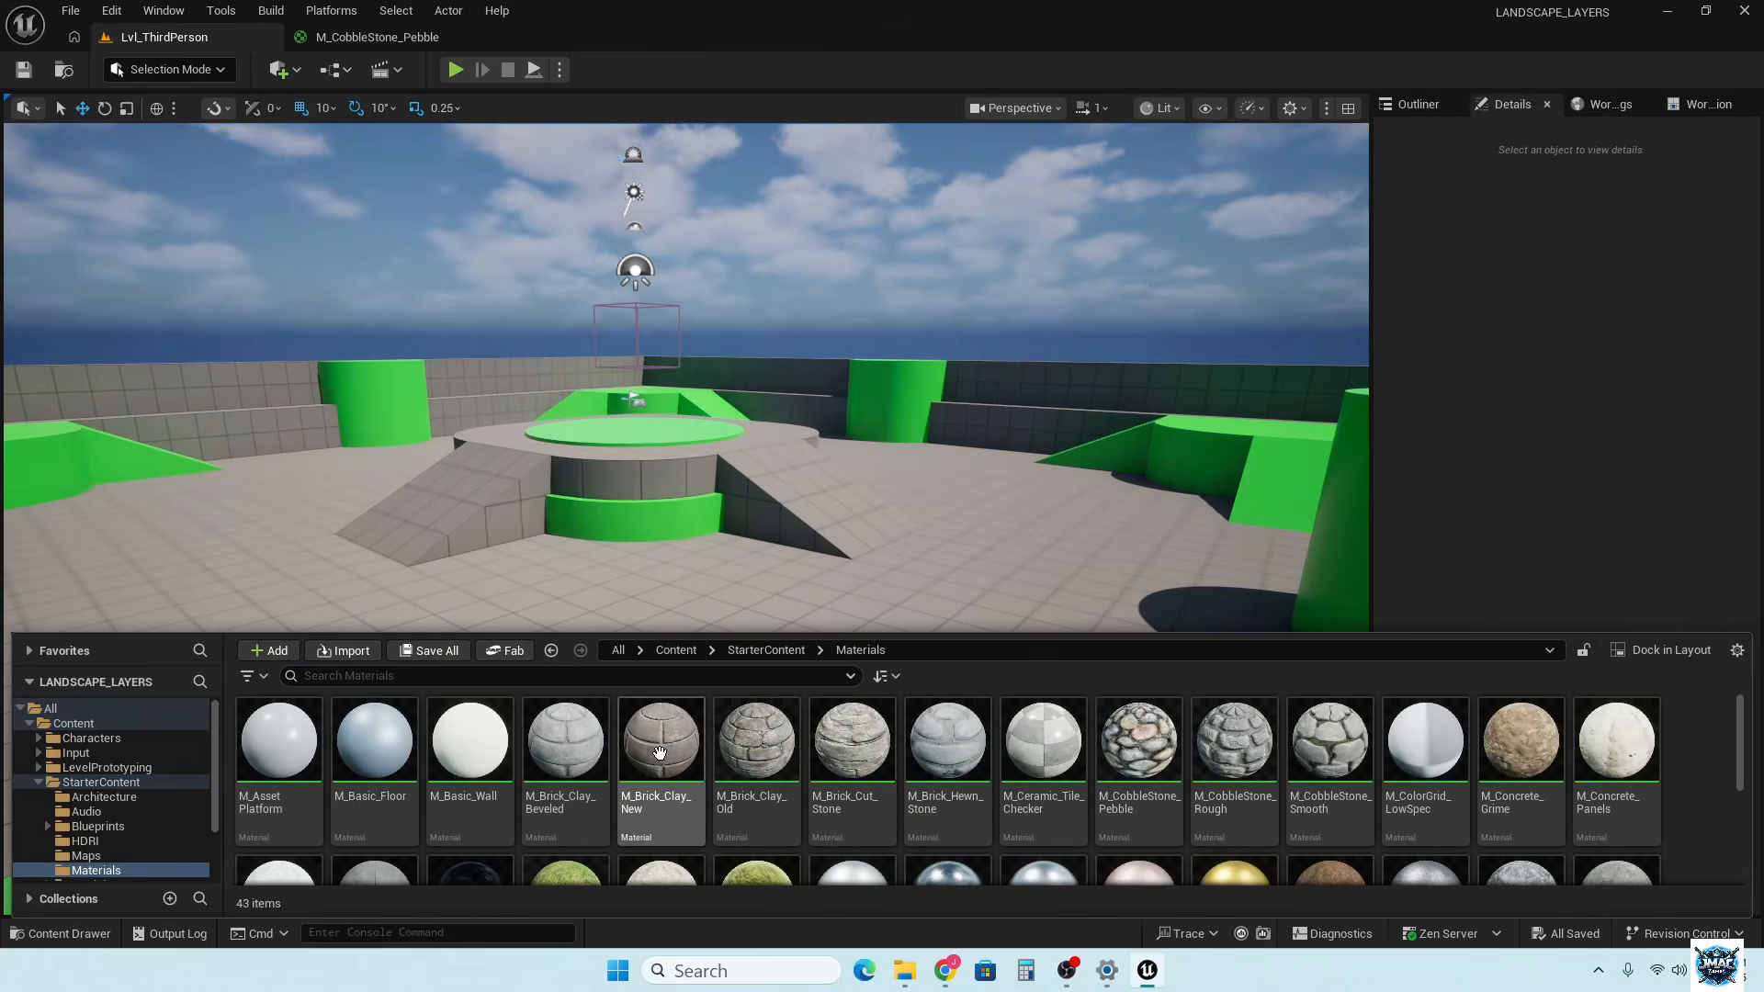
scroll(660, 752, down, 1)
scroll(659, 751, up, 1)
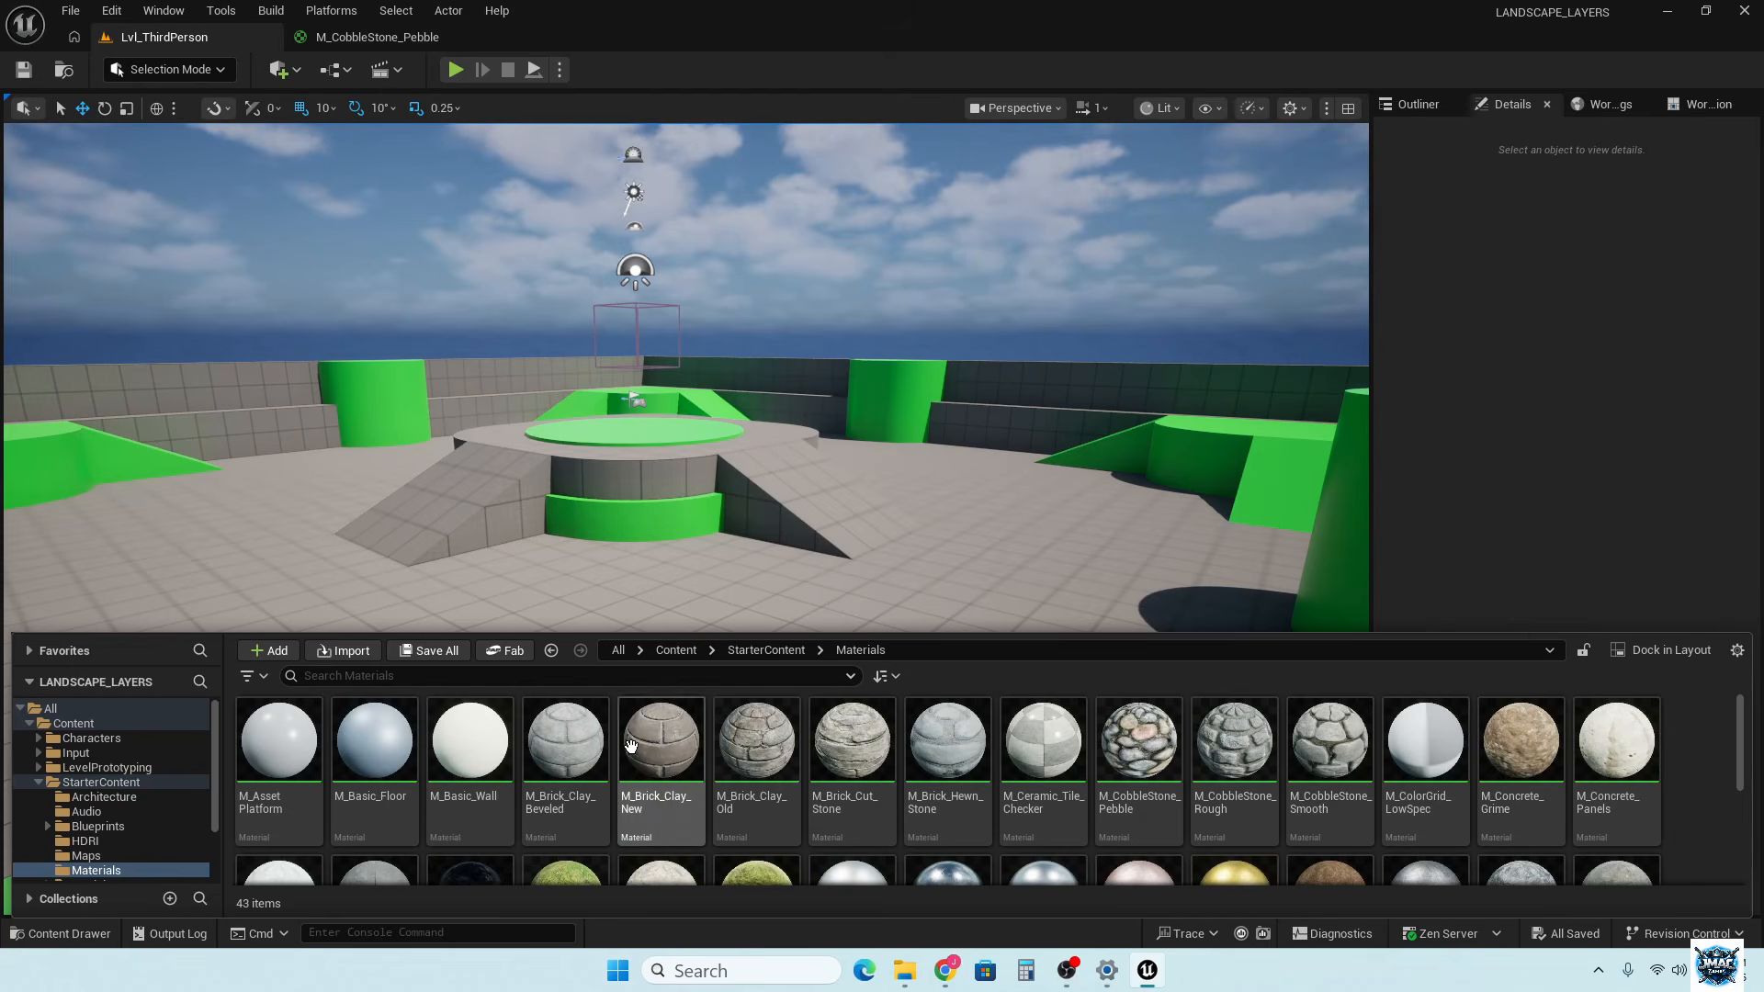
scroll(625, 748, down, 2)
scroll(626, 748, down, 2)
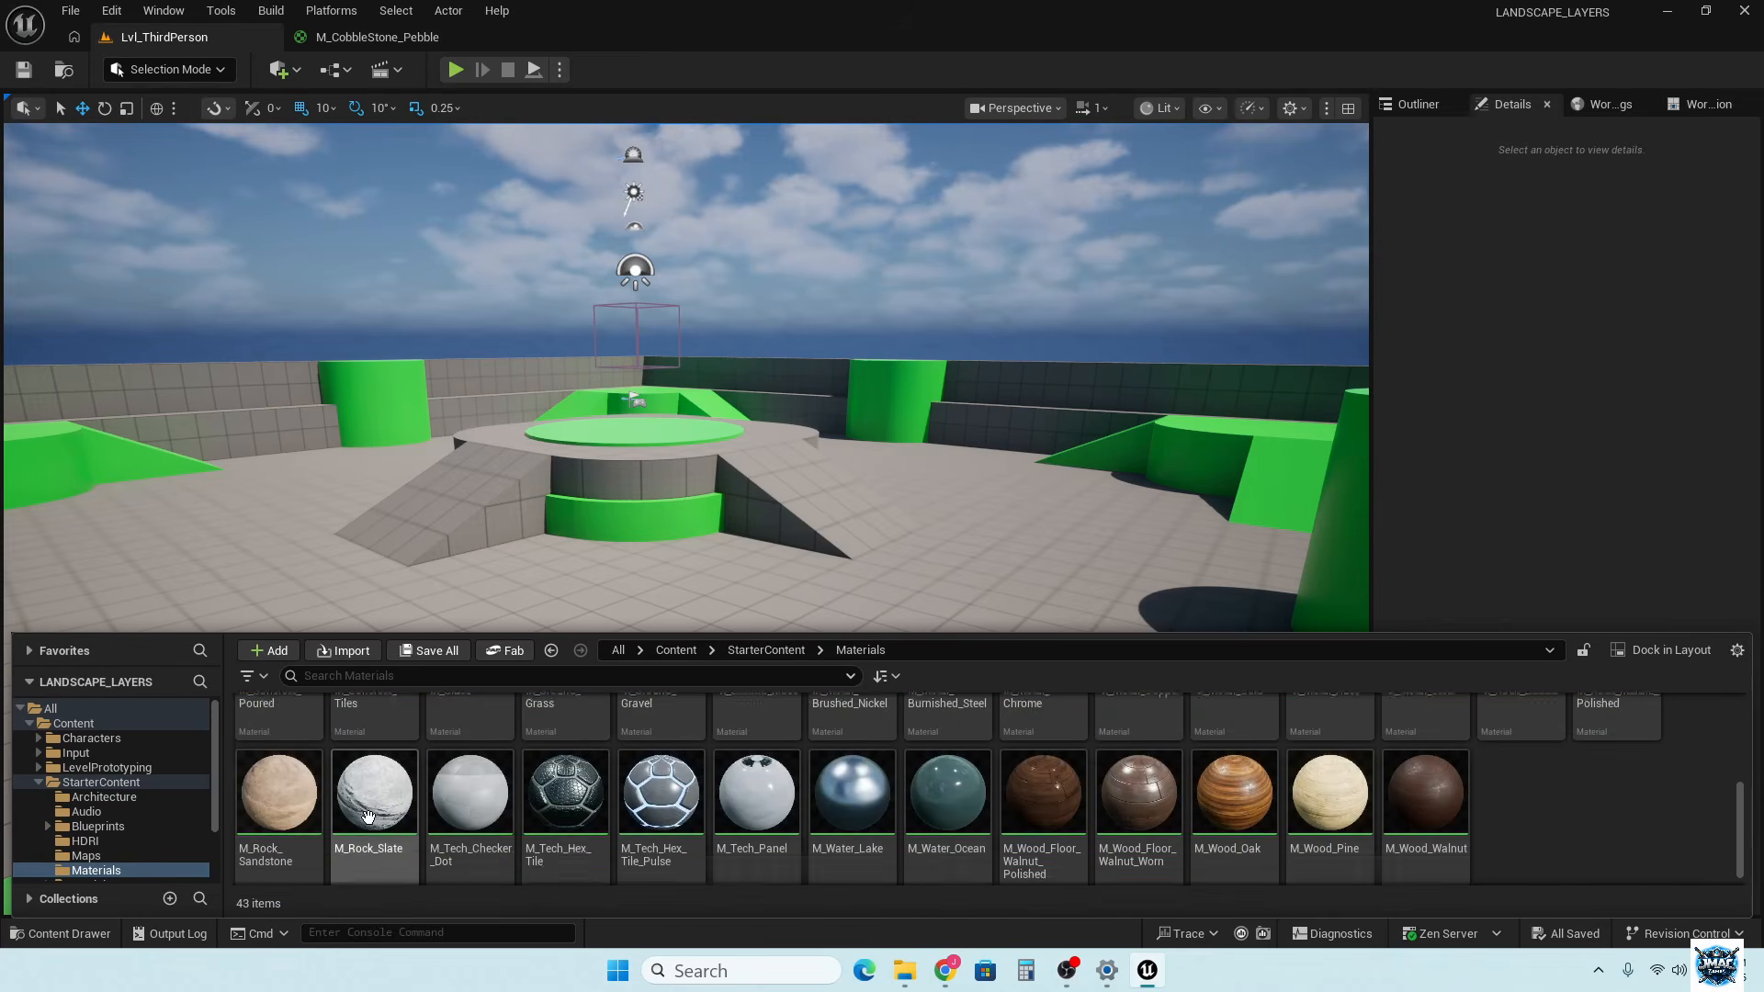
scroll(804, 774, up, 3)
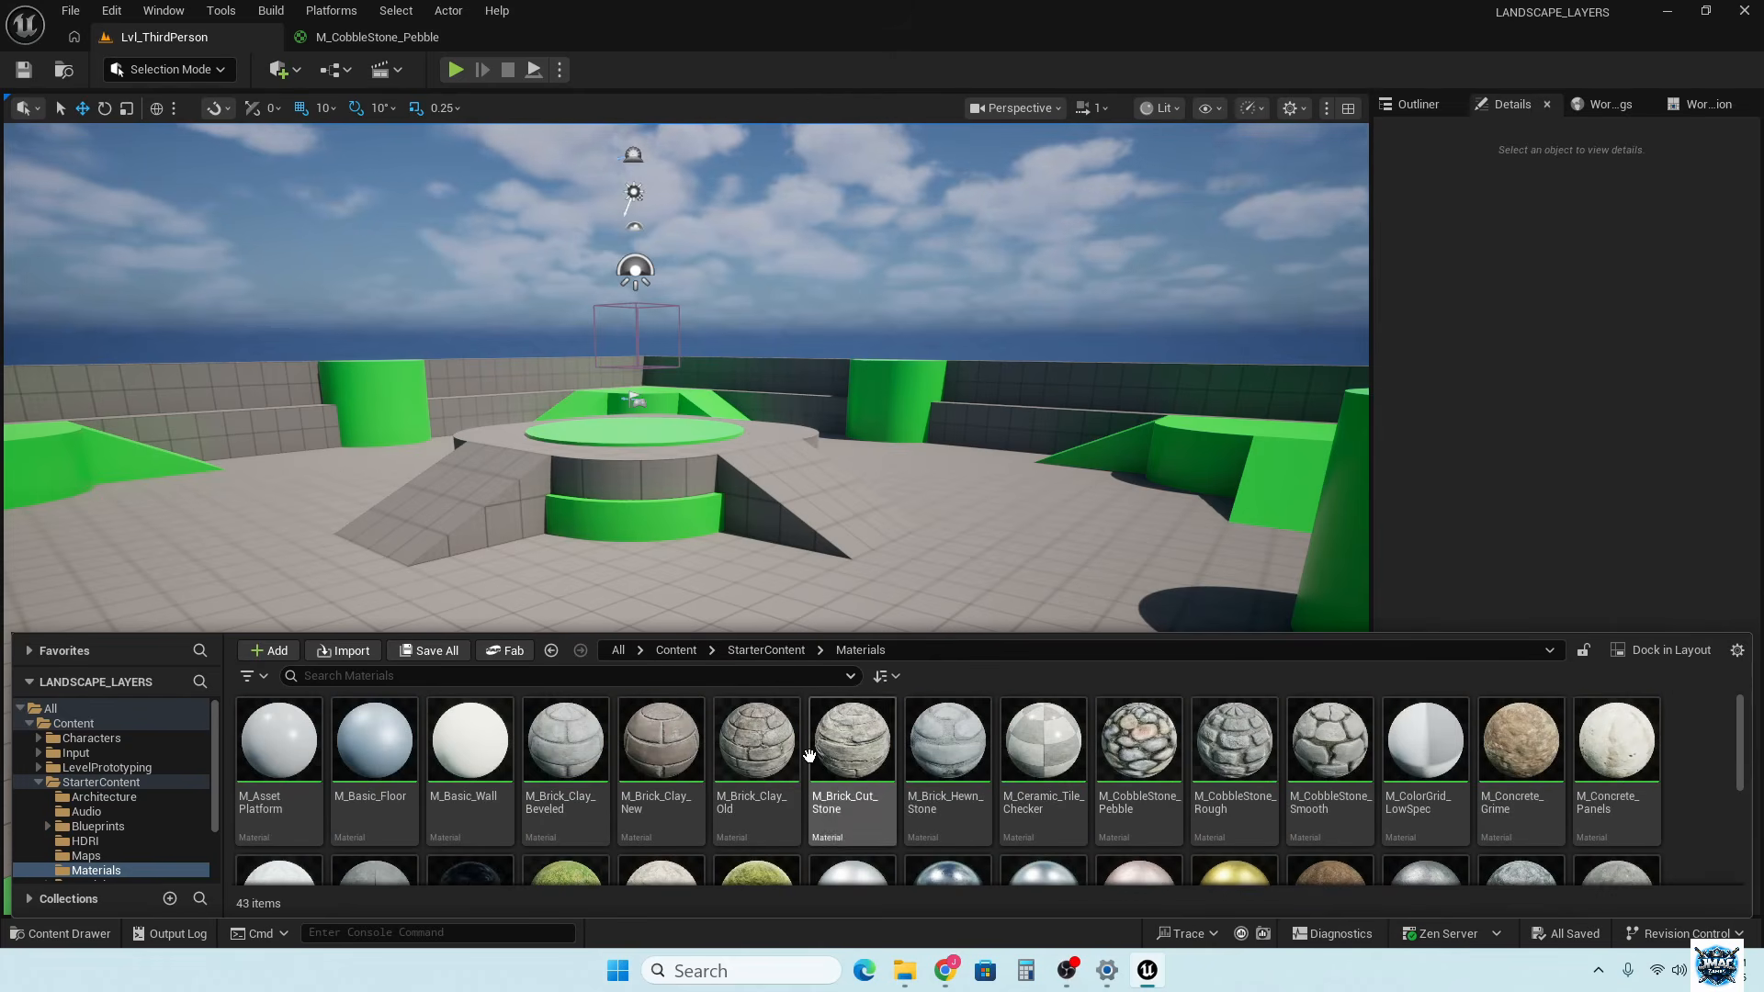
Create a new material named M_LANDSCAPELAYERS in the StarterContent folder and open it for editing
click(779, 651)
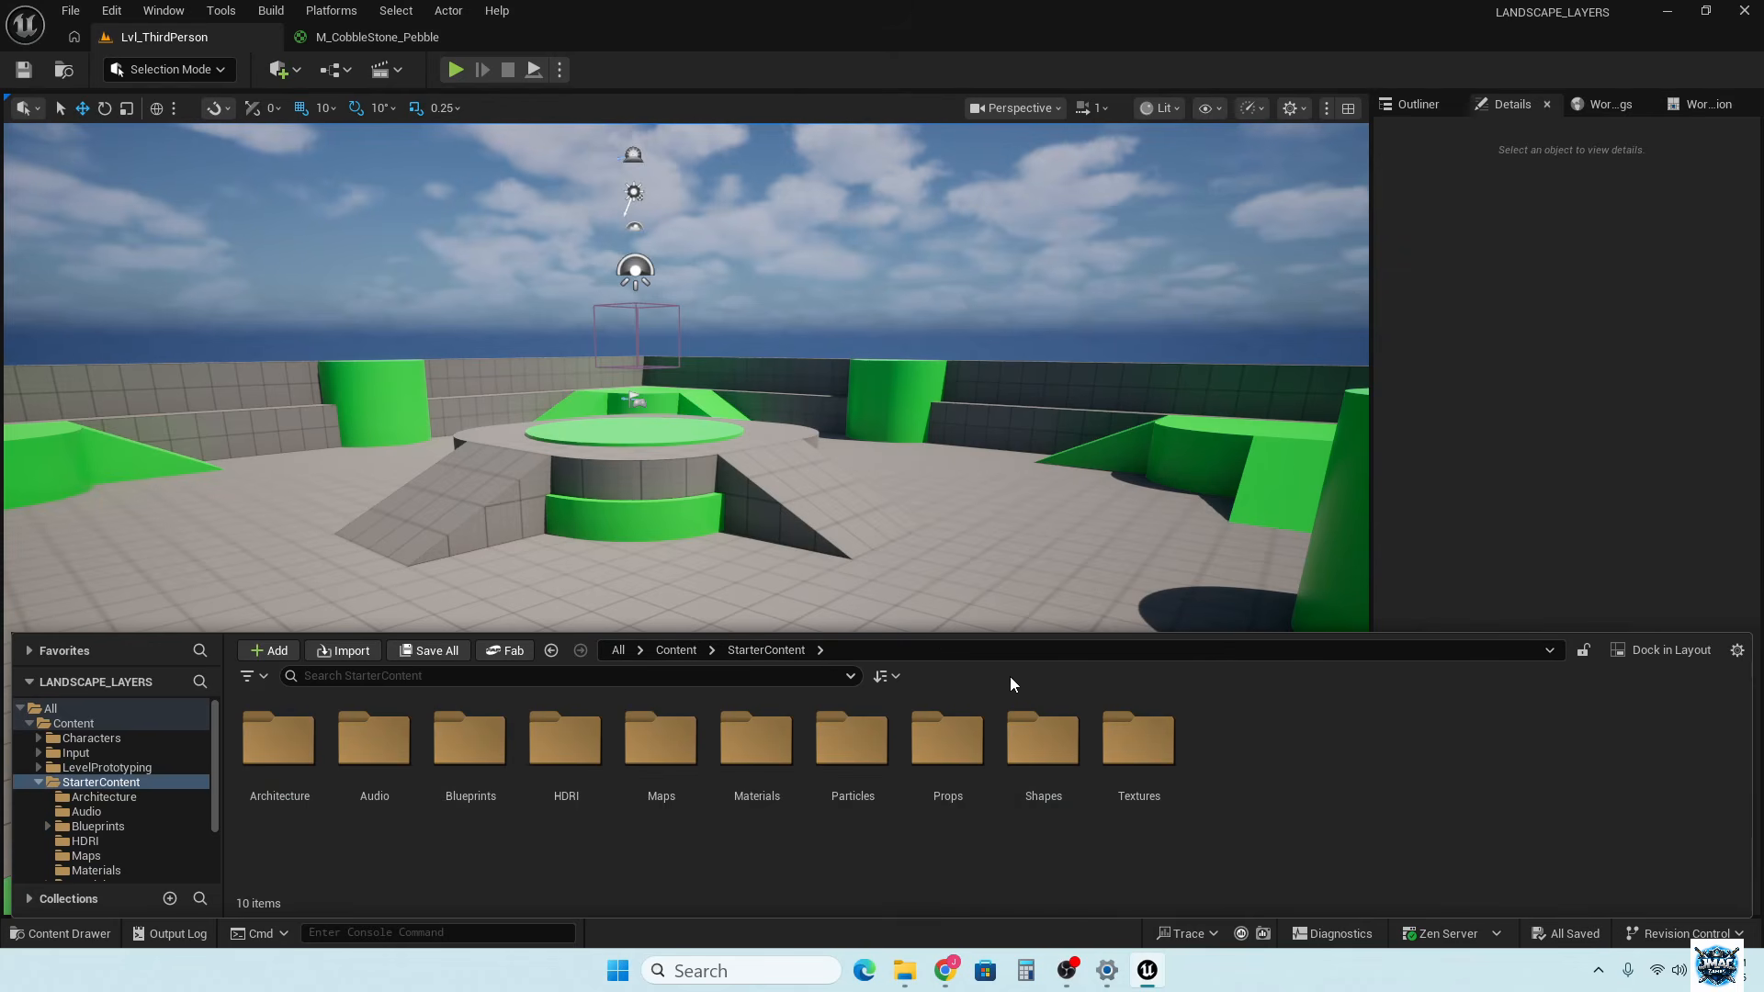
right_click(1260, 754)
mouse_move(1260, 753)
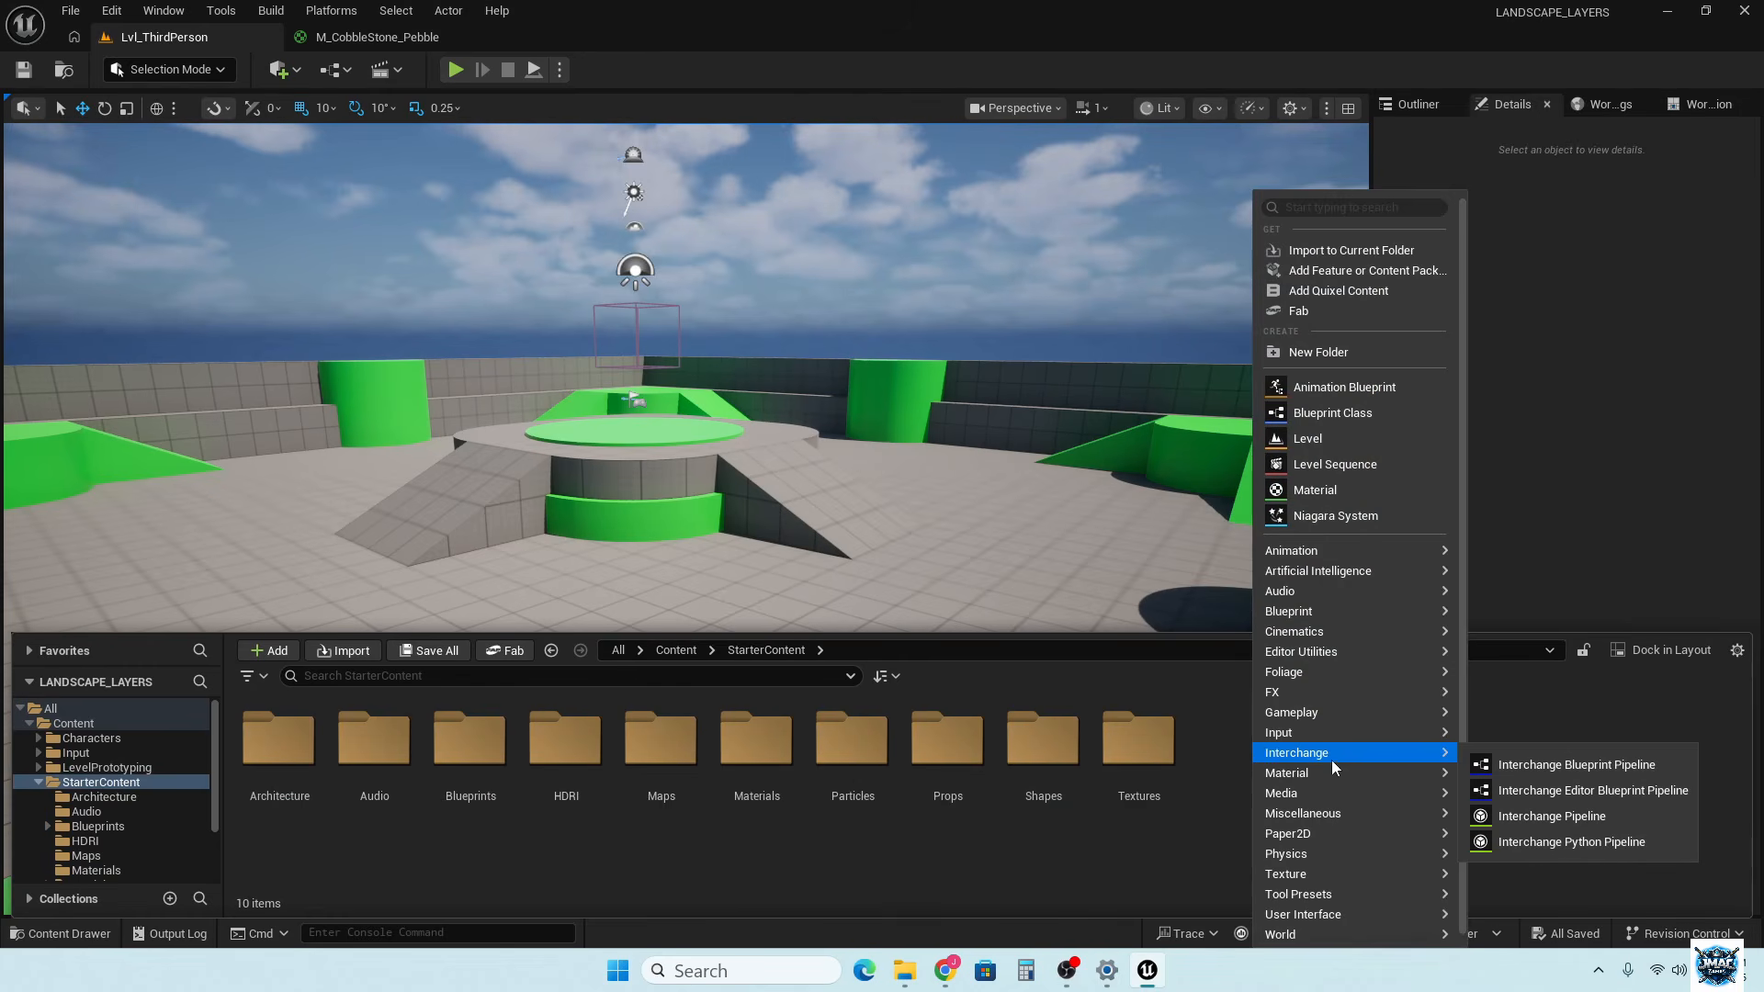
mouse_move(1317, 772)
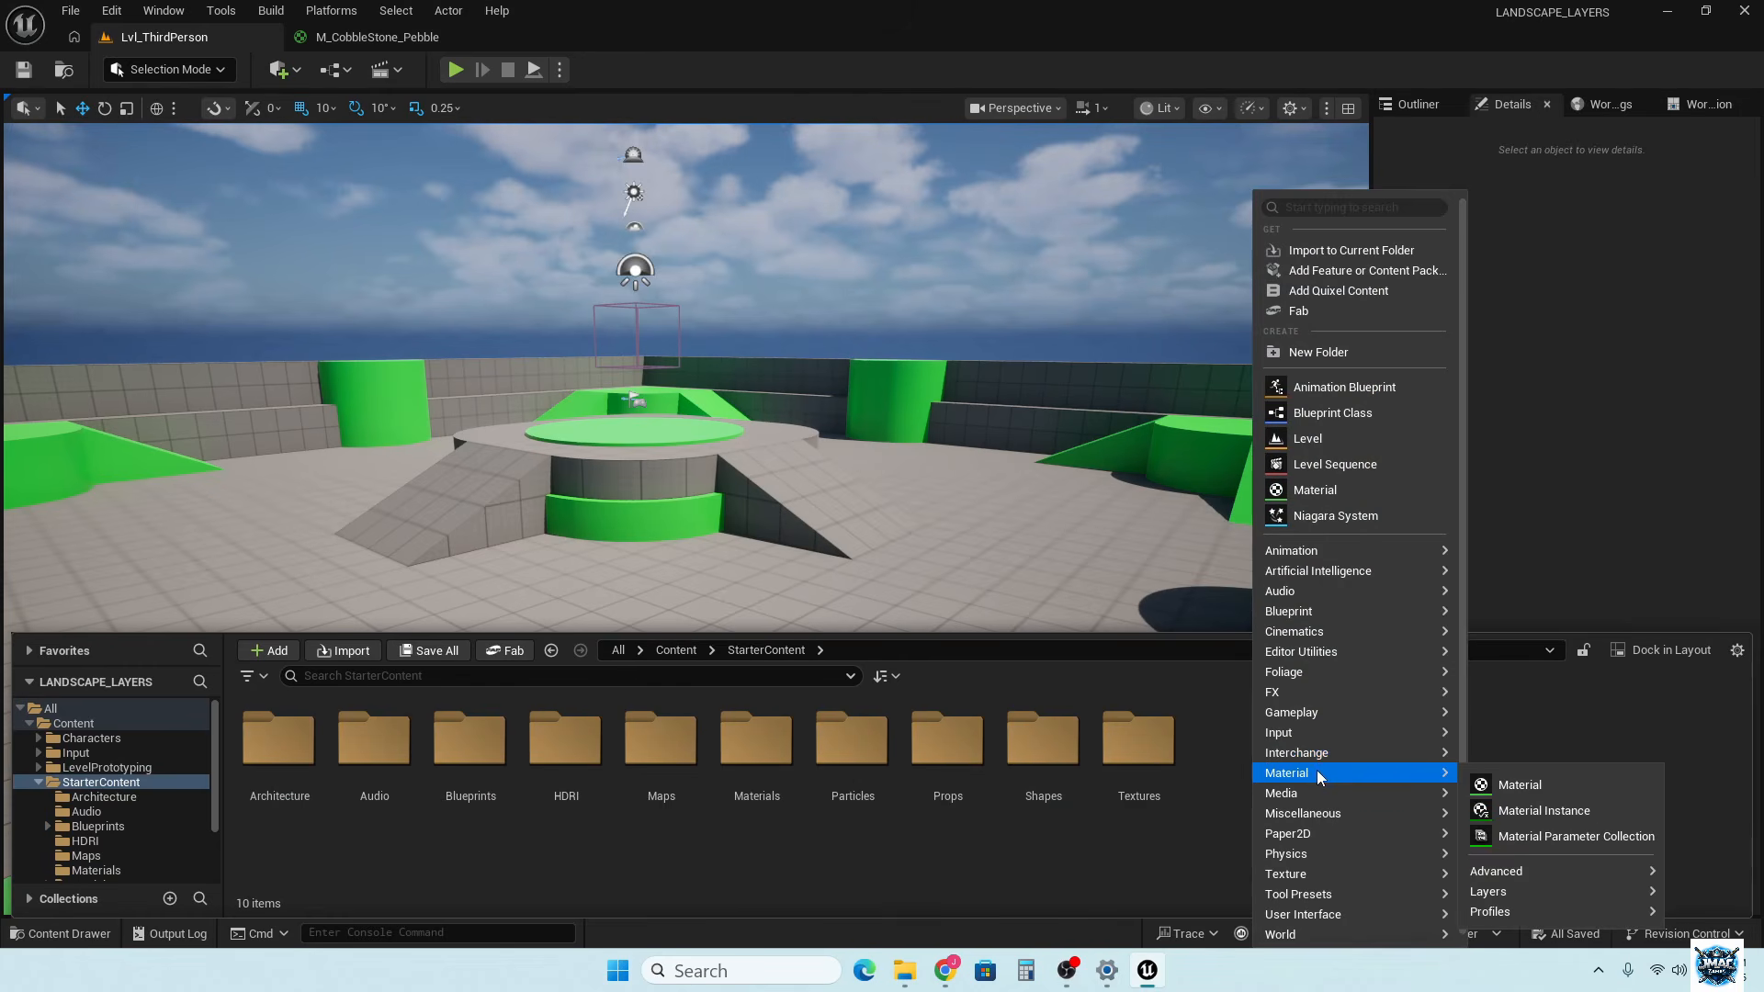
click(1519, 786)
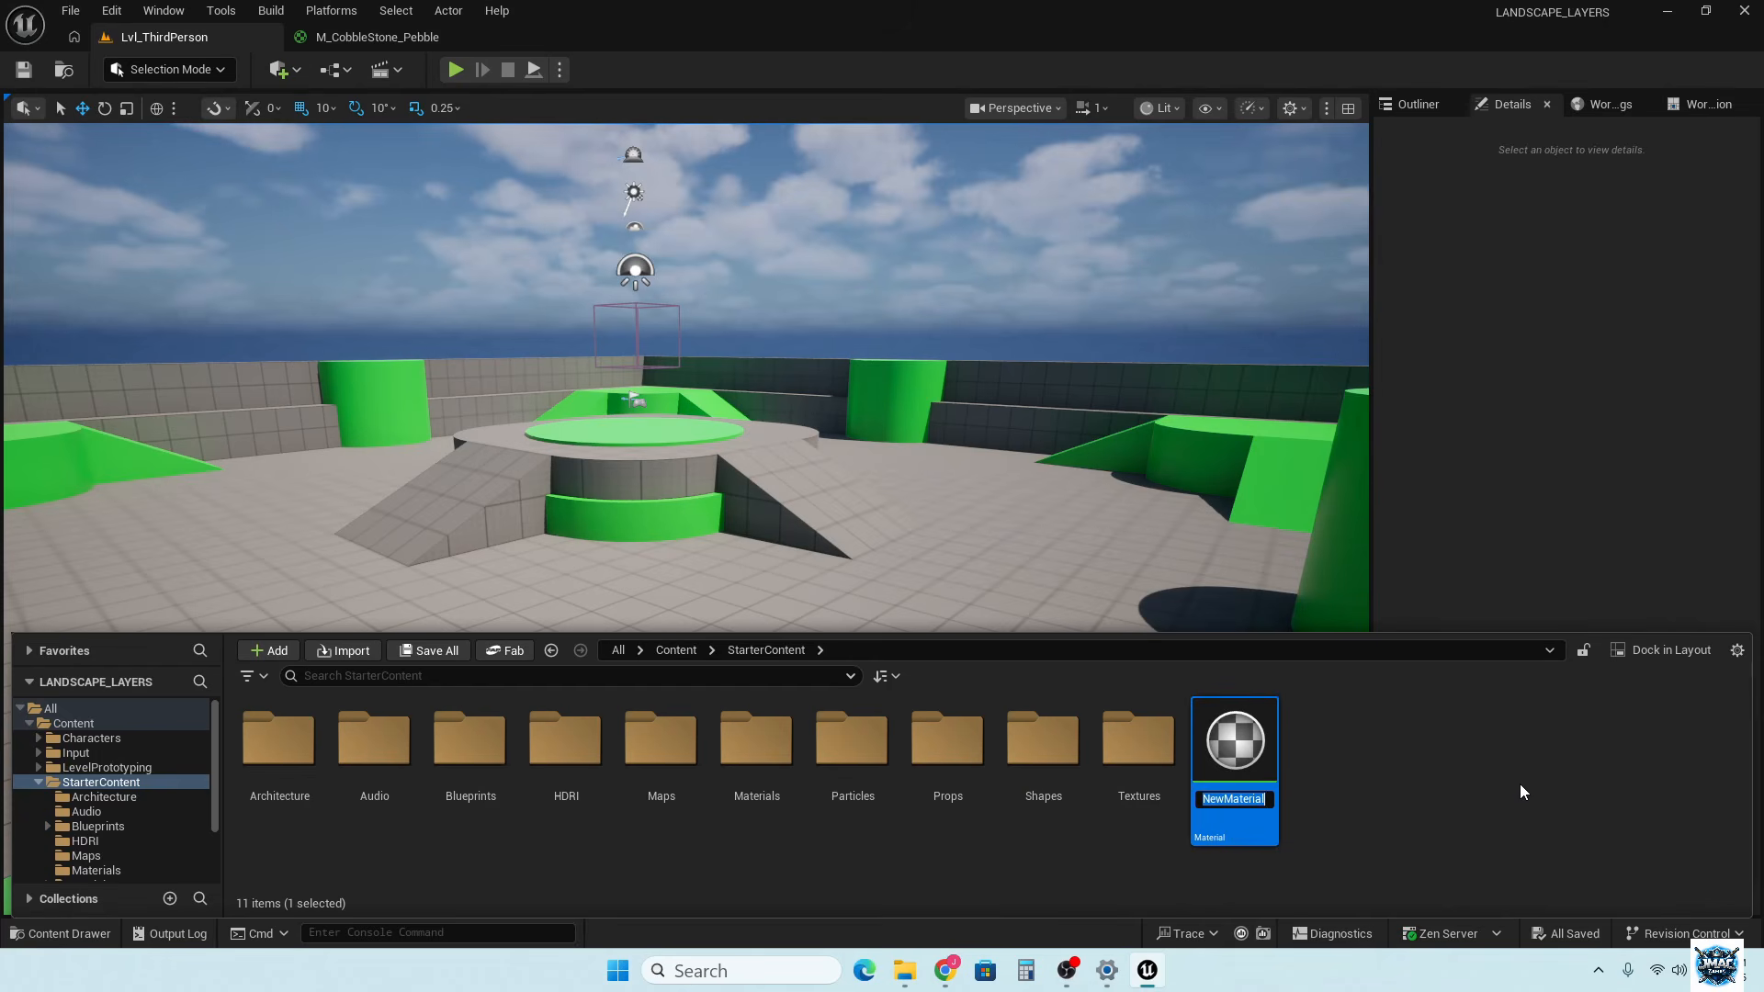
text(M)
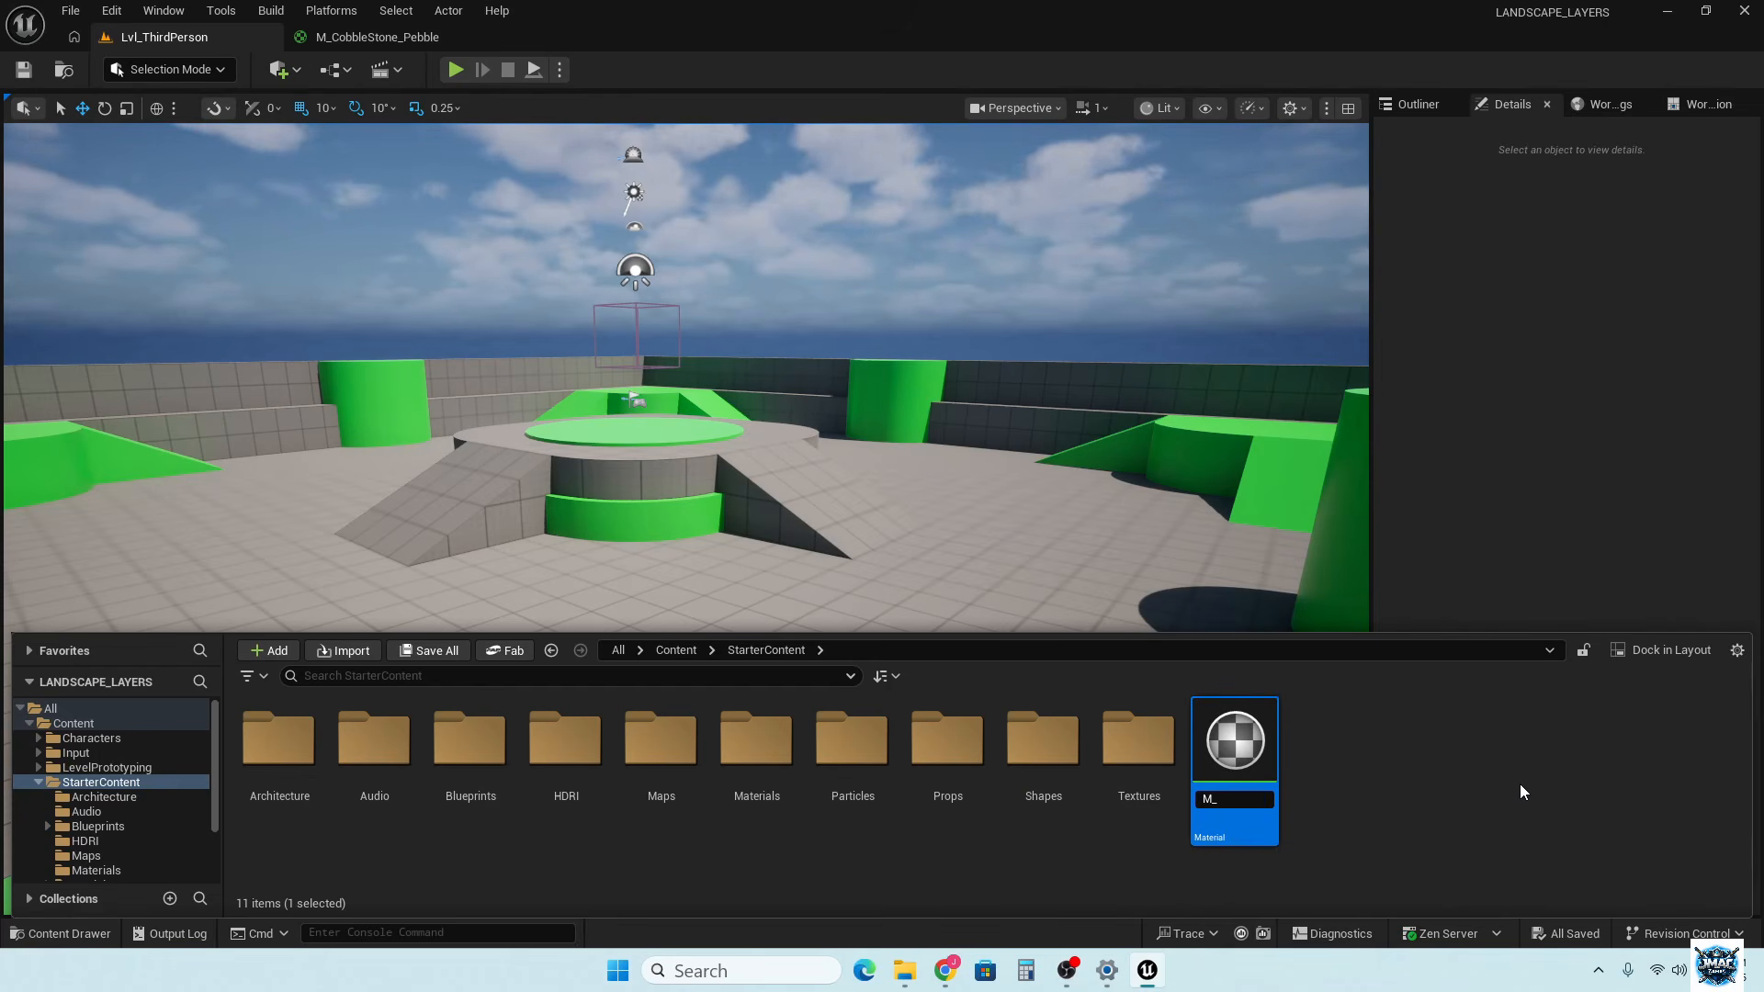
text(_LANDSCAPE)
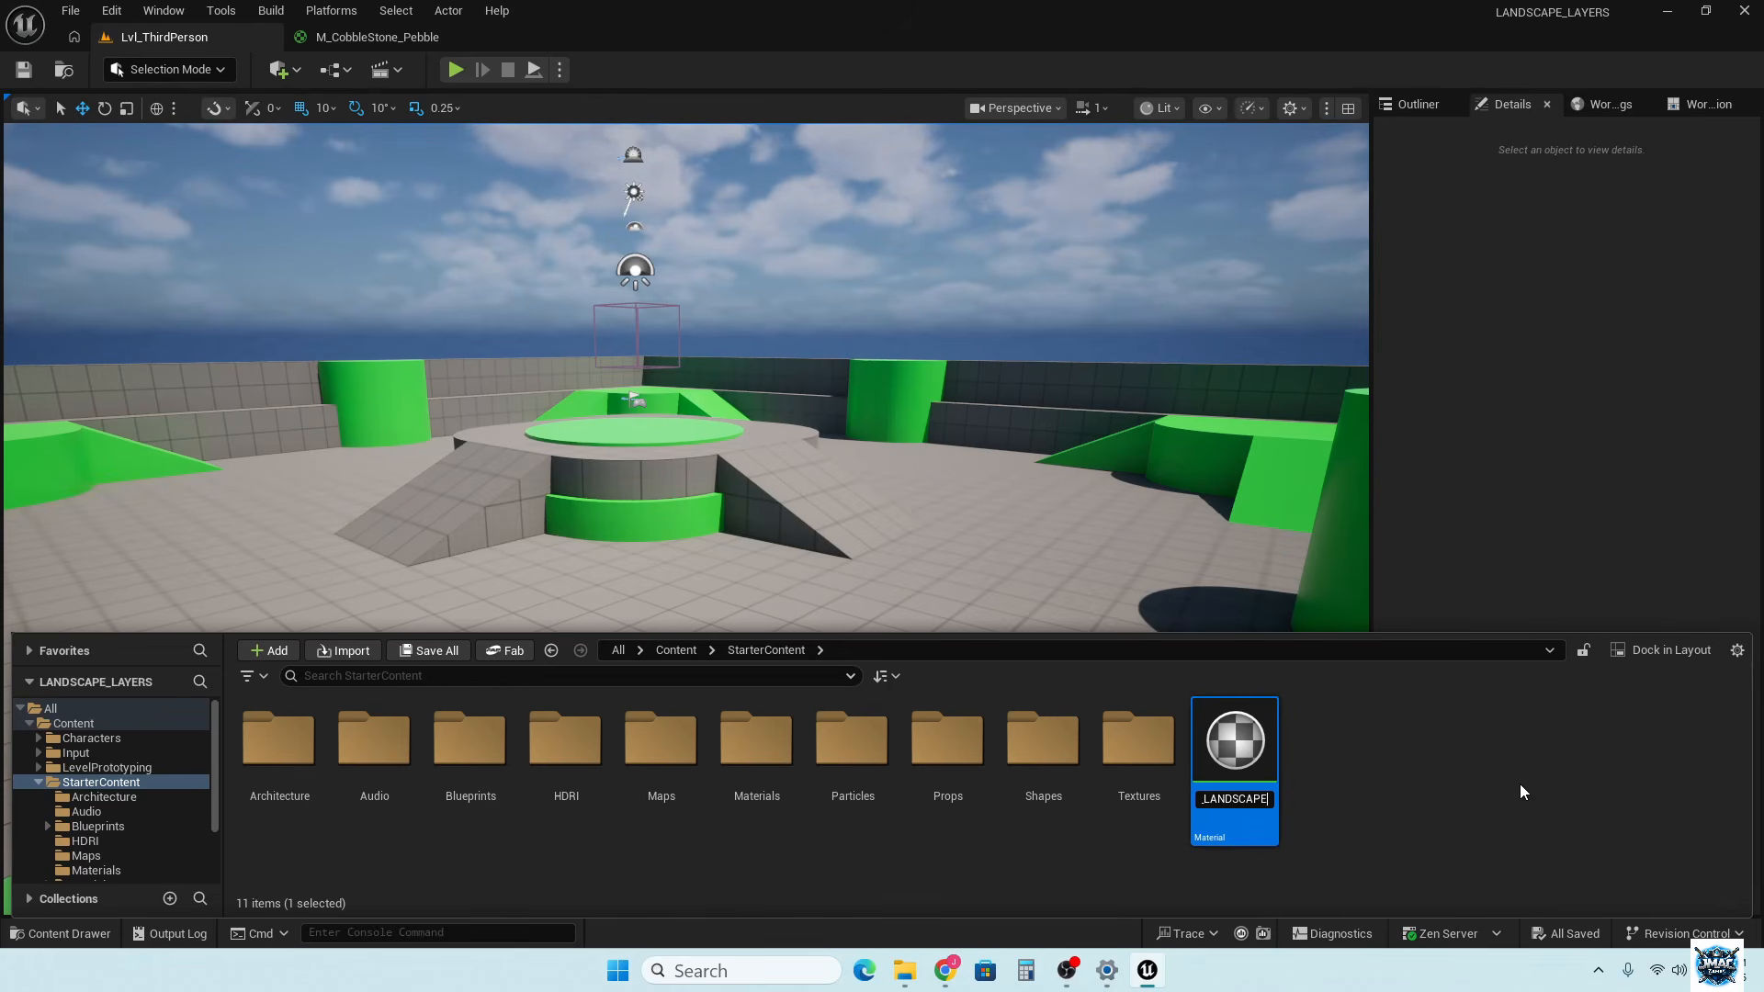
text(LAYERS)
key(Return)
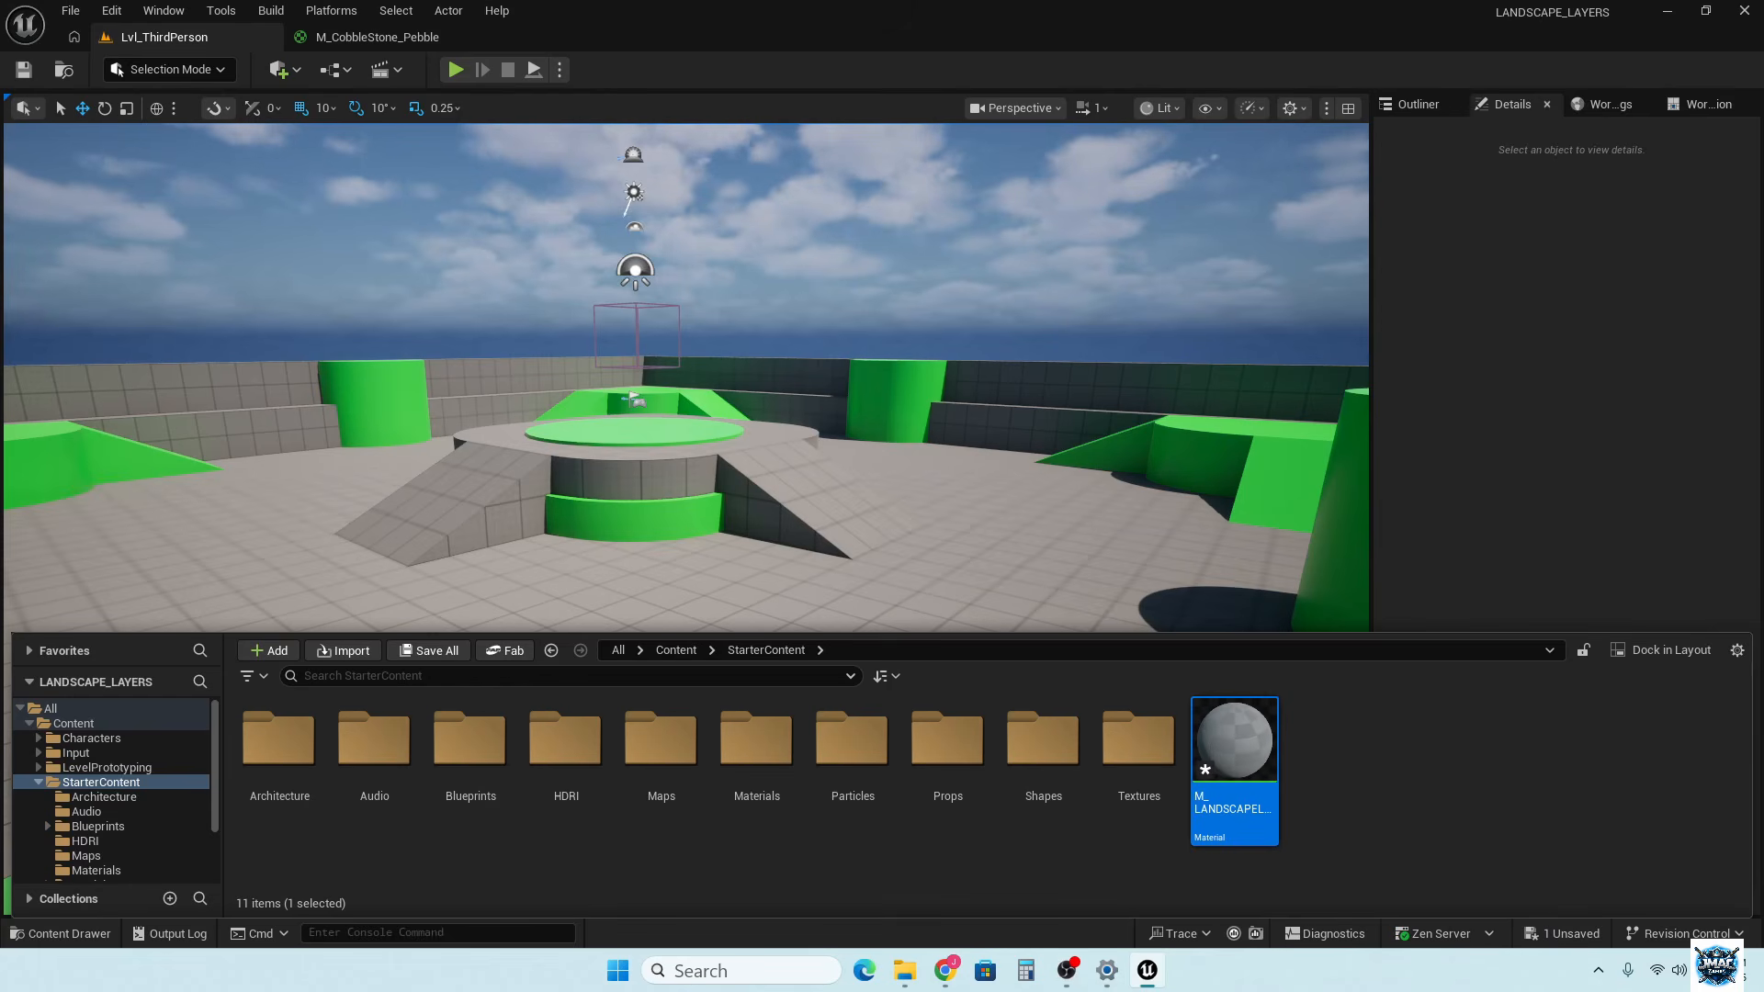
double_click(1261, 753)
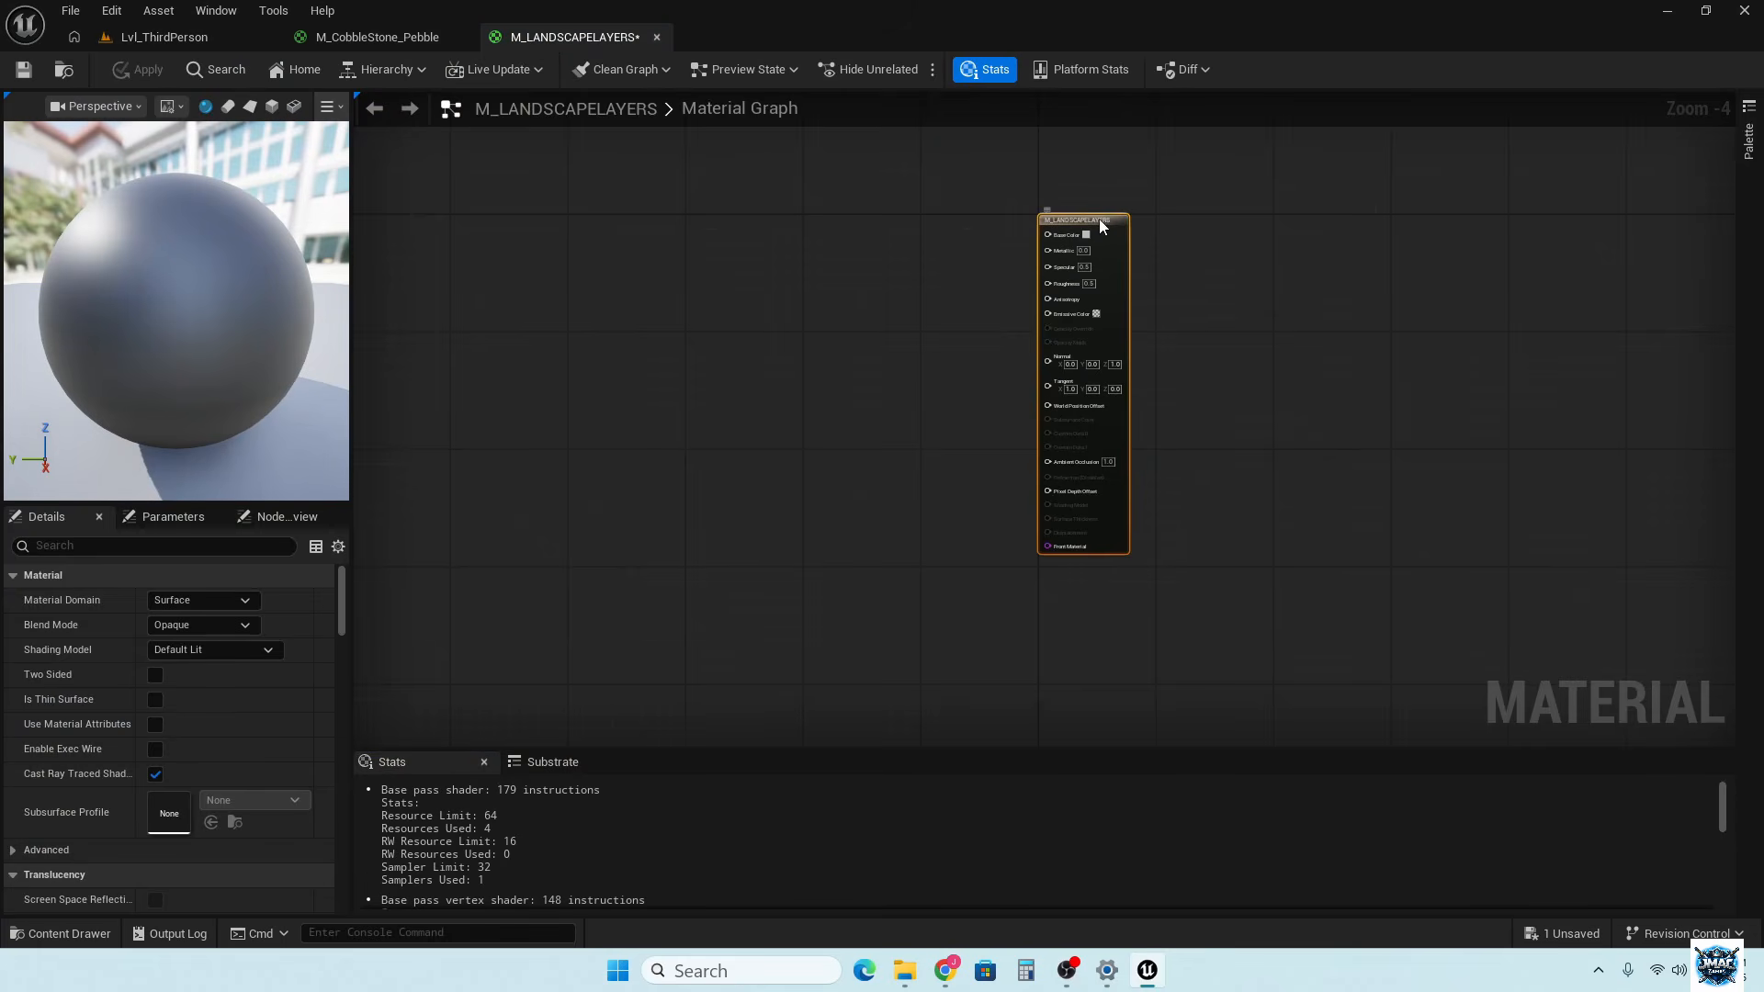
mouse_move(1103, 226)
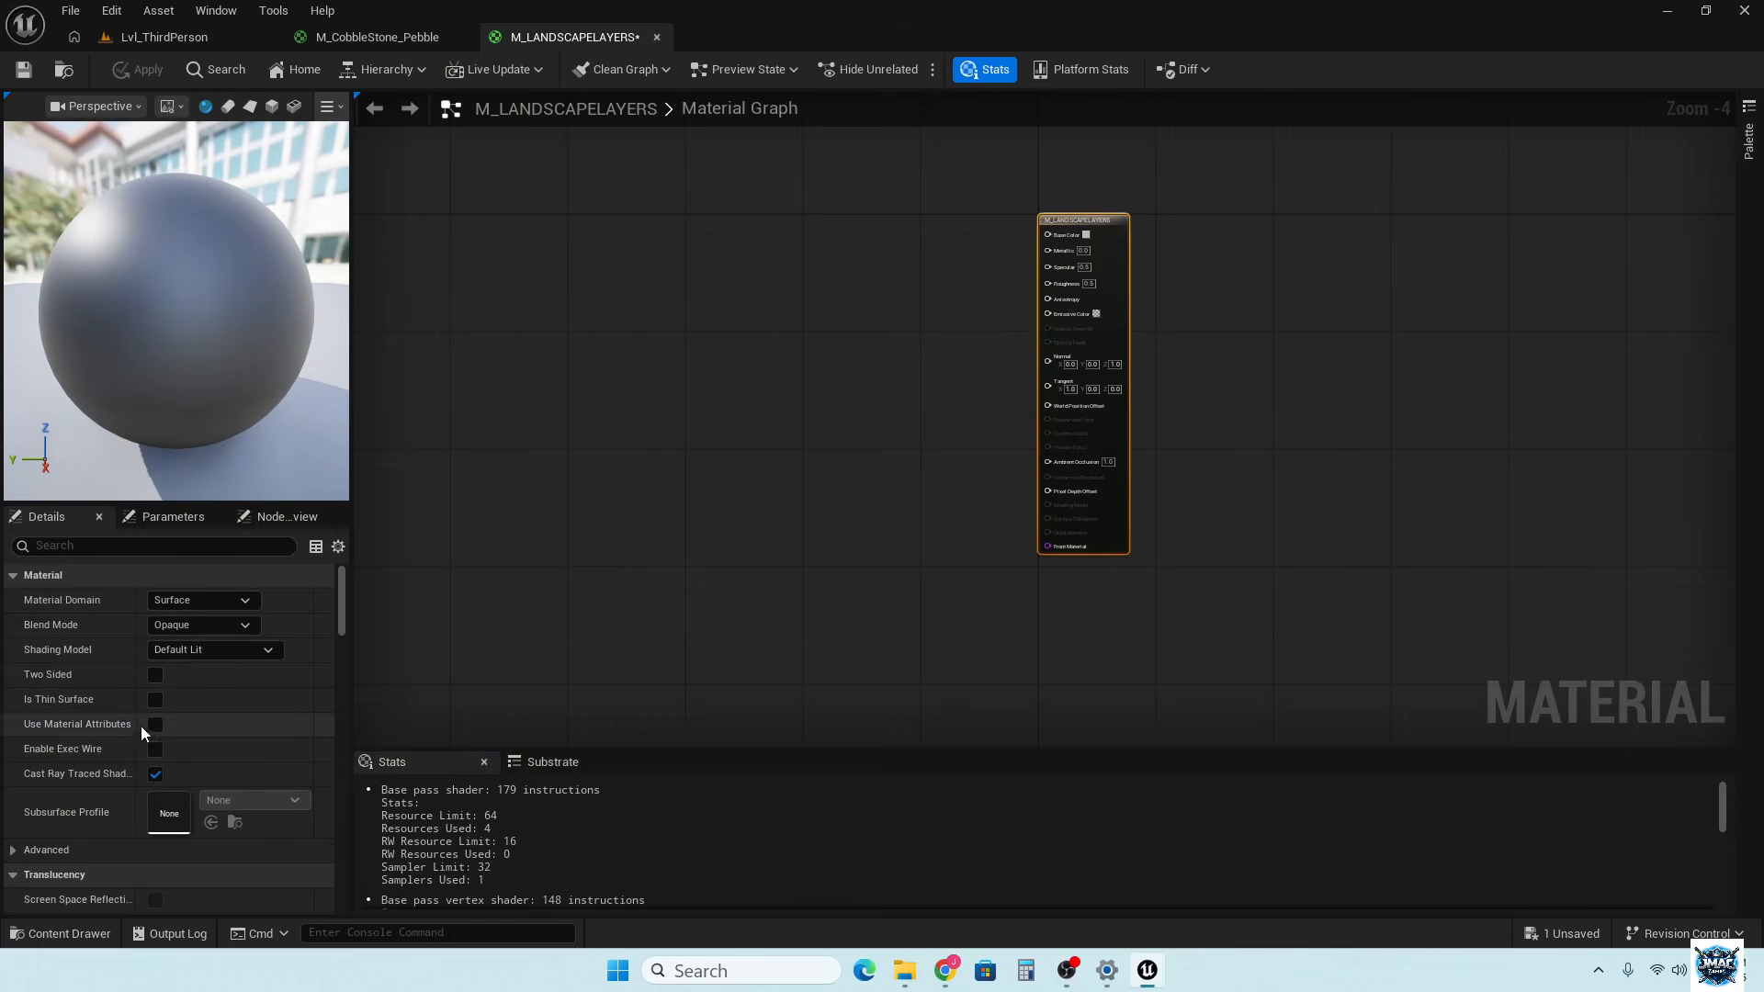
Enable Use Material Attributes for M_LANDSCAPELAYERS and move its output node farther right in the graph
click(155, 724)
drag(1100, 220, 1299, 292)
scroll(1169, 316, down, 2)
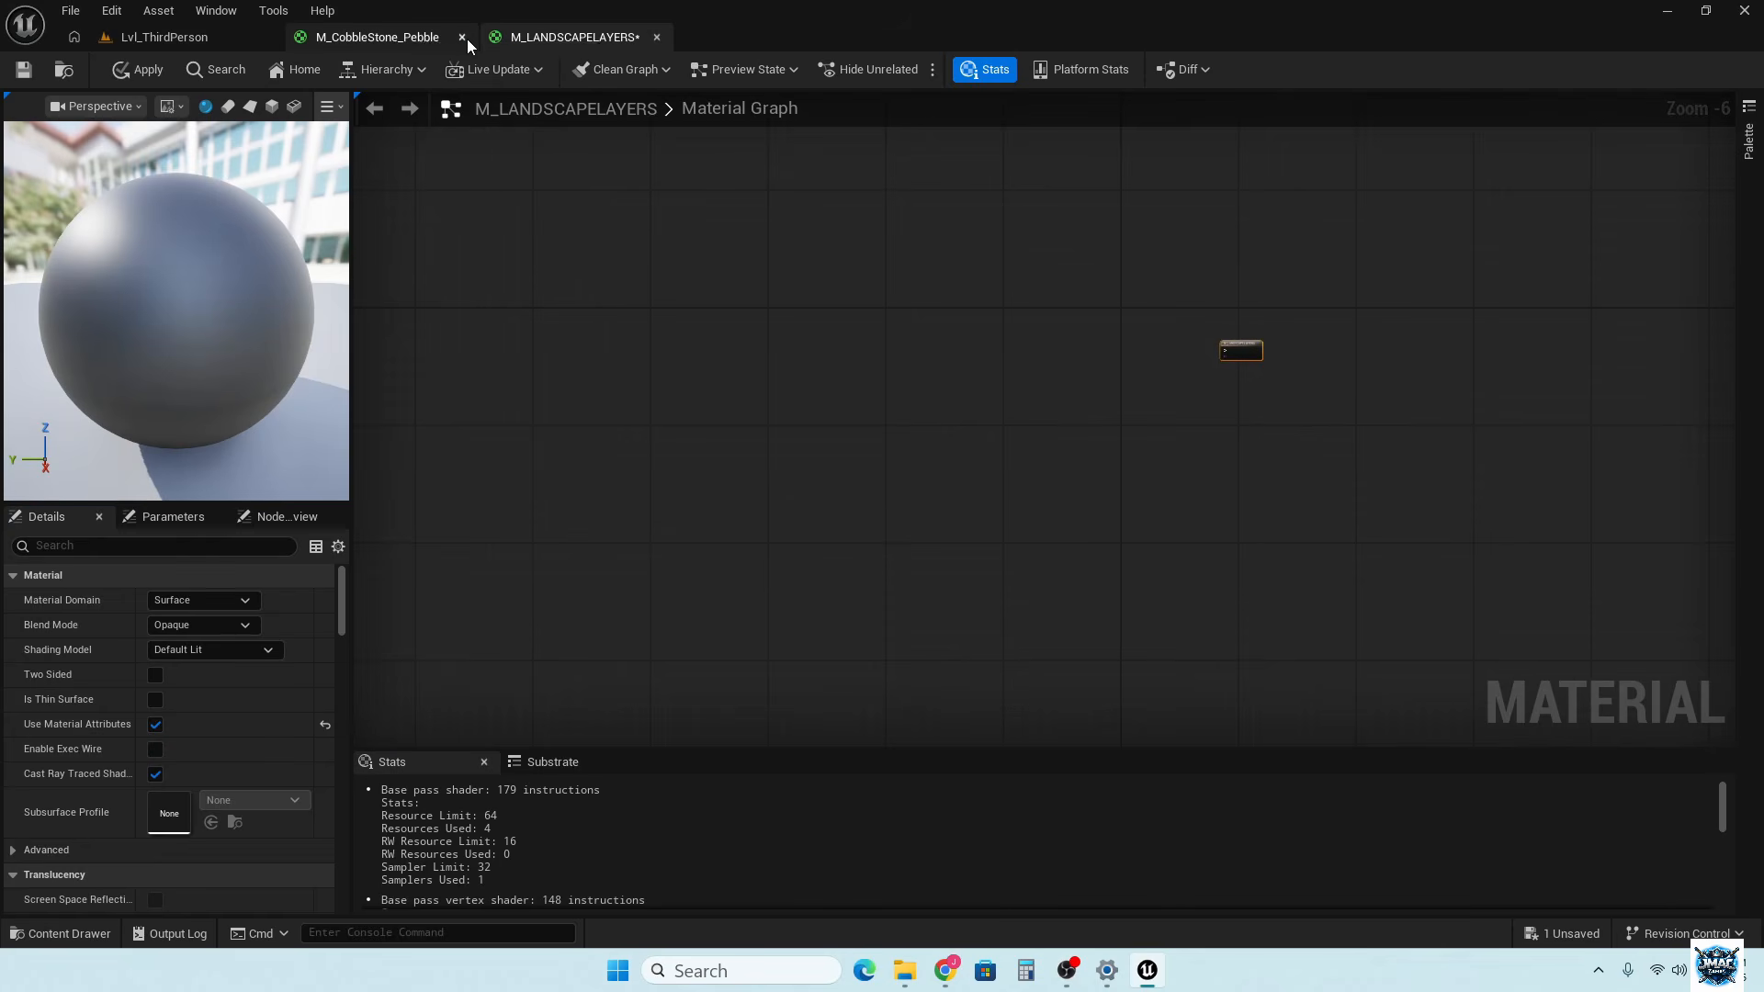
Close M_CobbleStone_Pebble and open the M_Ground_Grass material from StarterContent's Materials folder
click(462, 37)
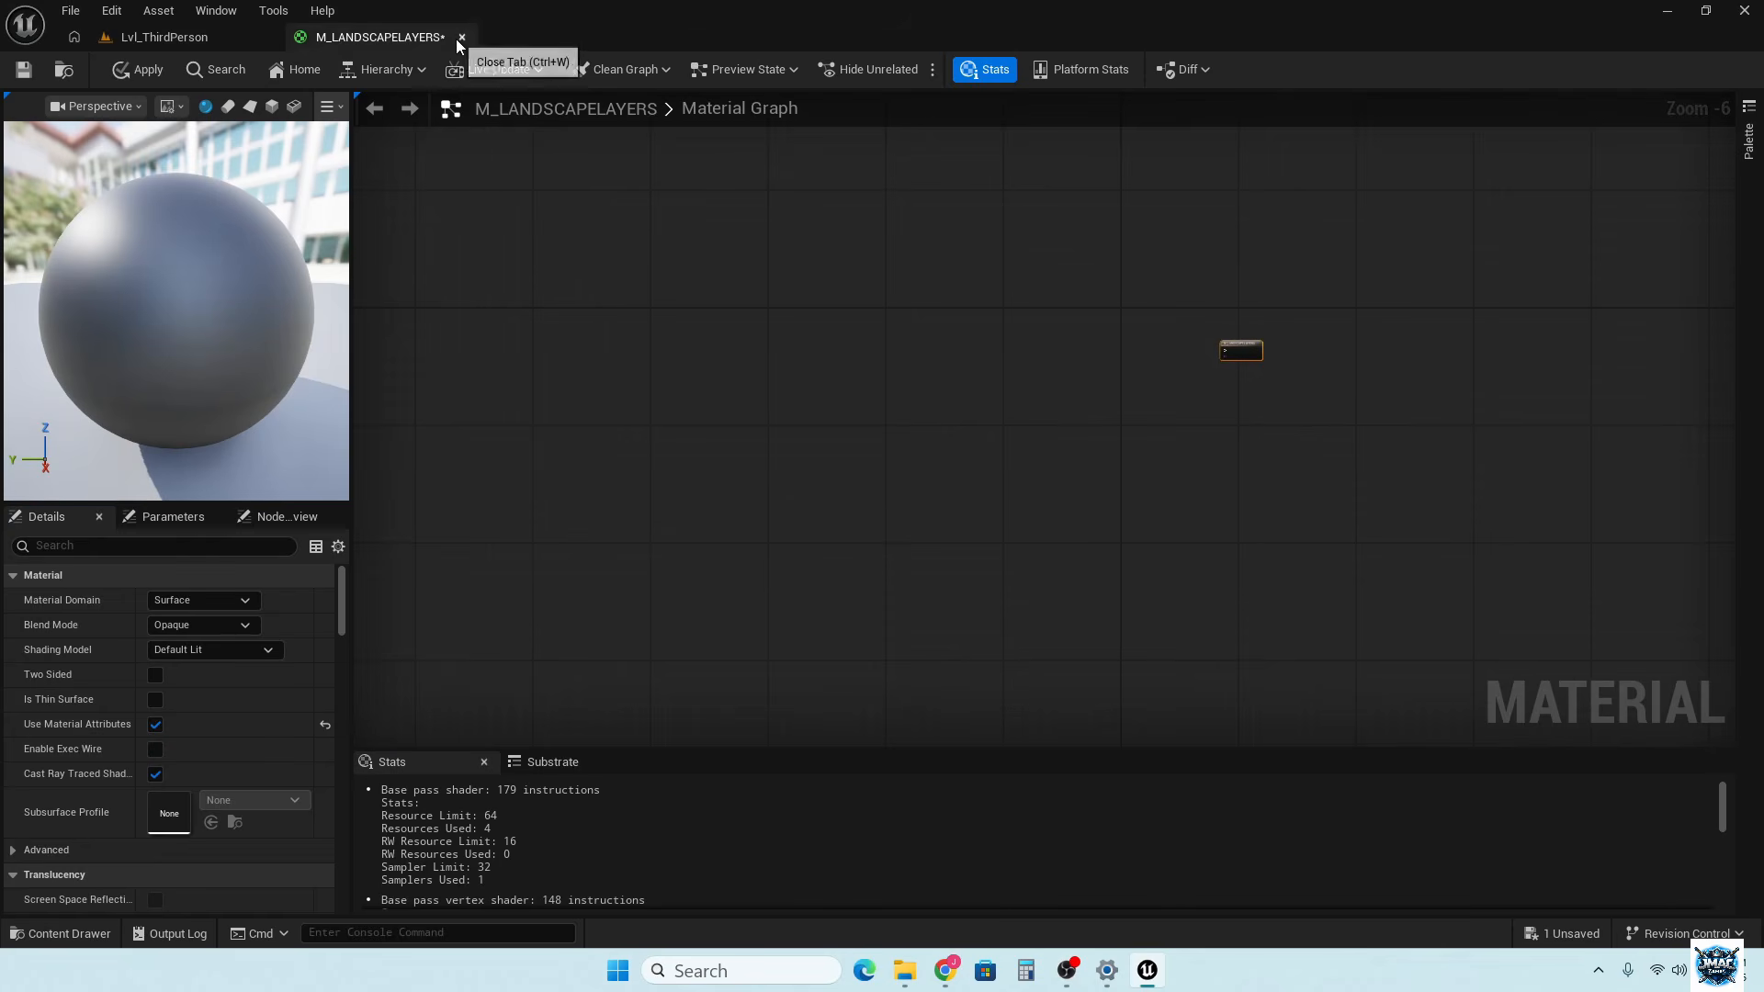
click(60, 933)
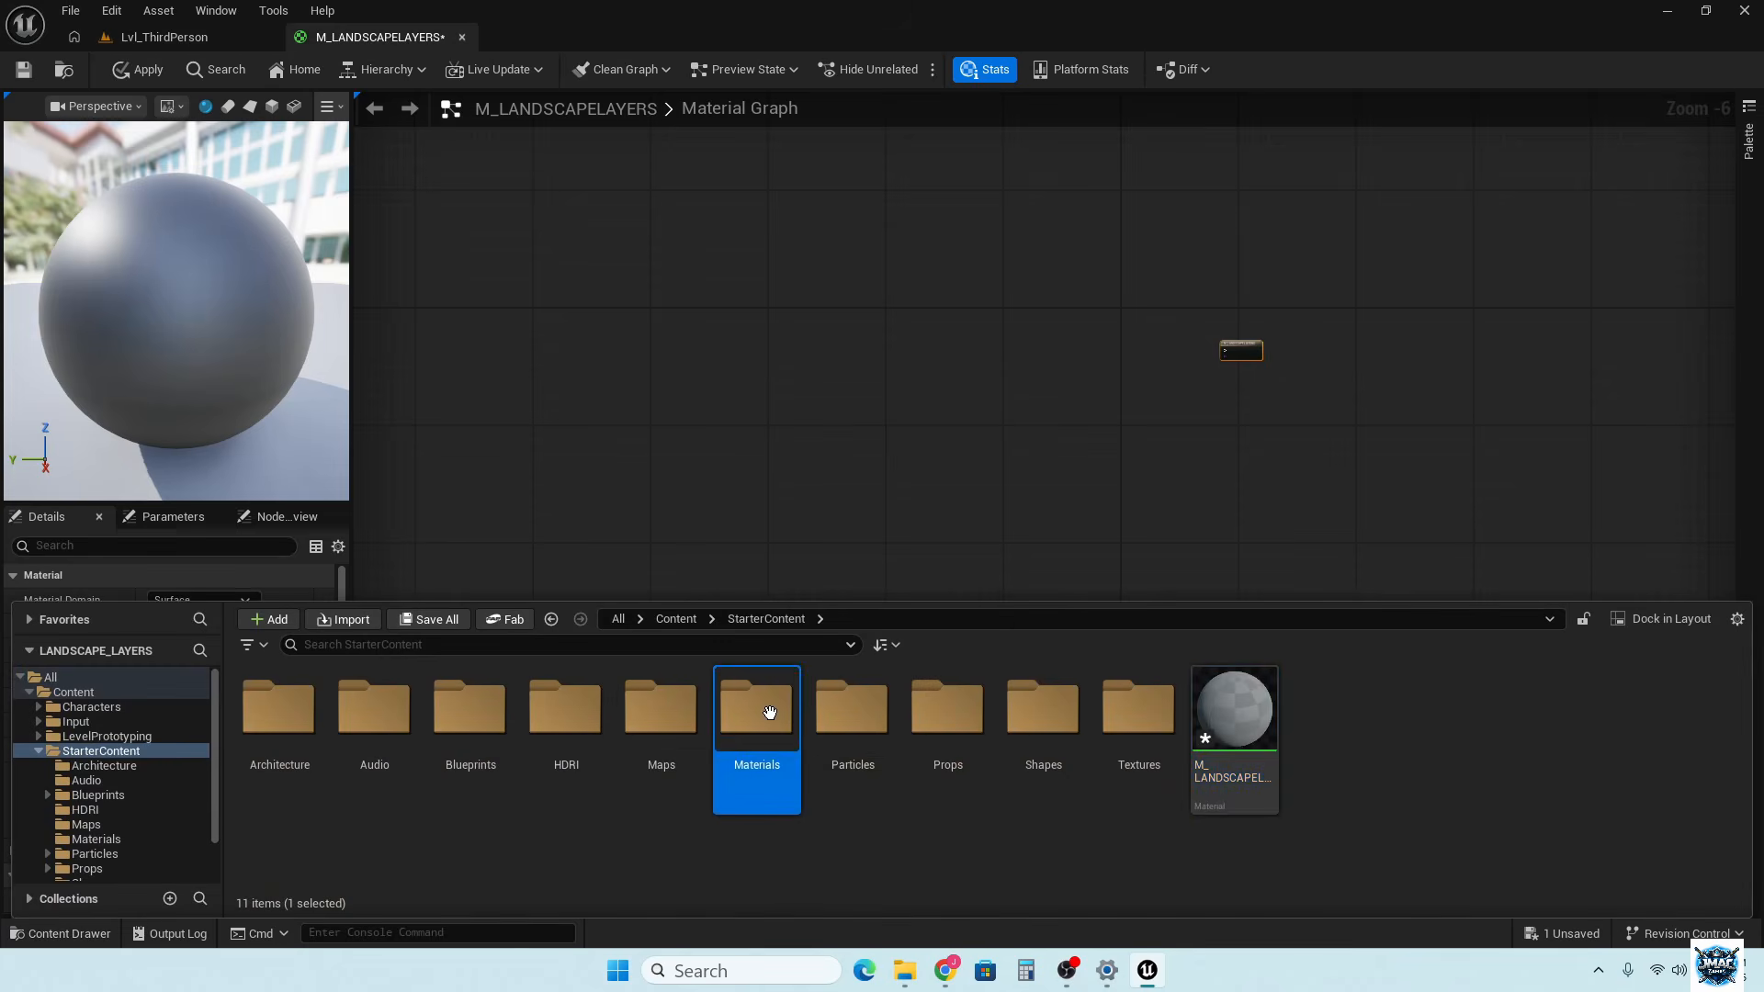
double_click(763, 709)
scroll(573, 747, down, 2)
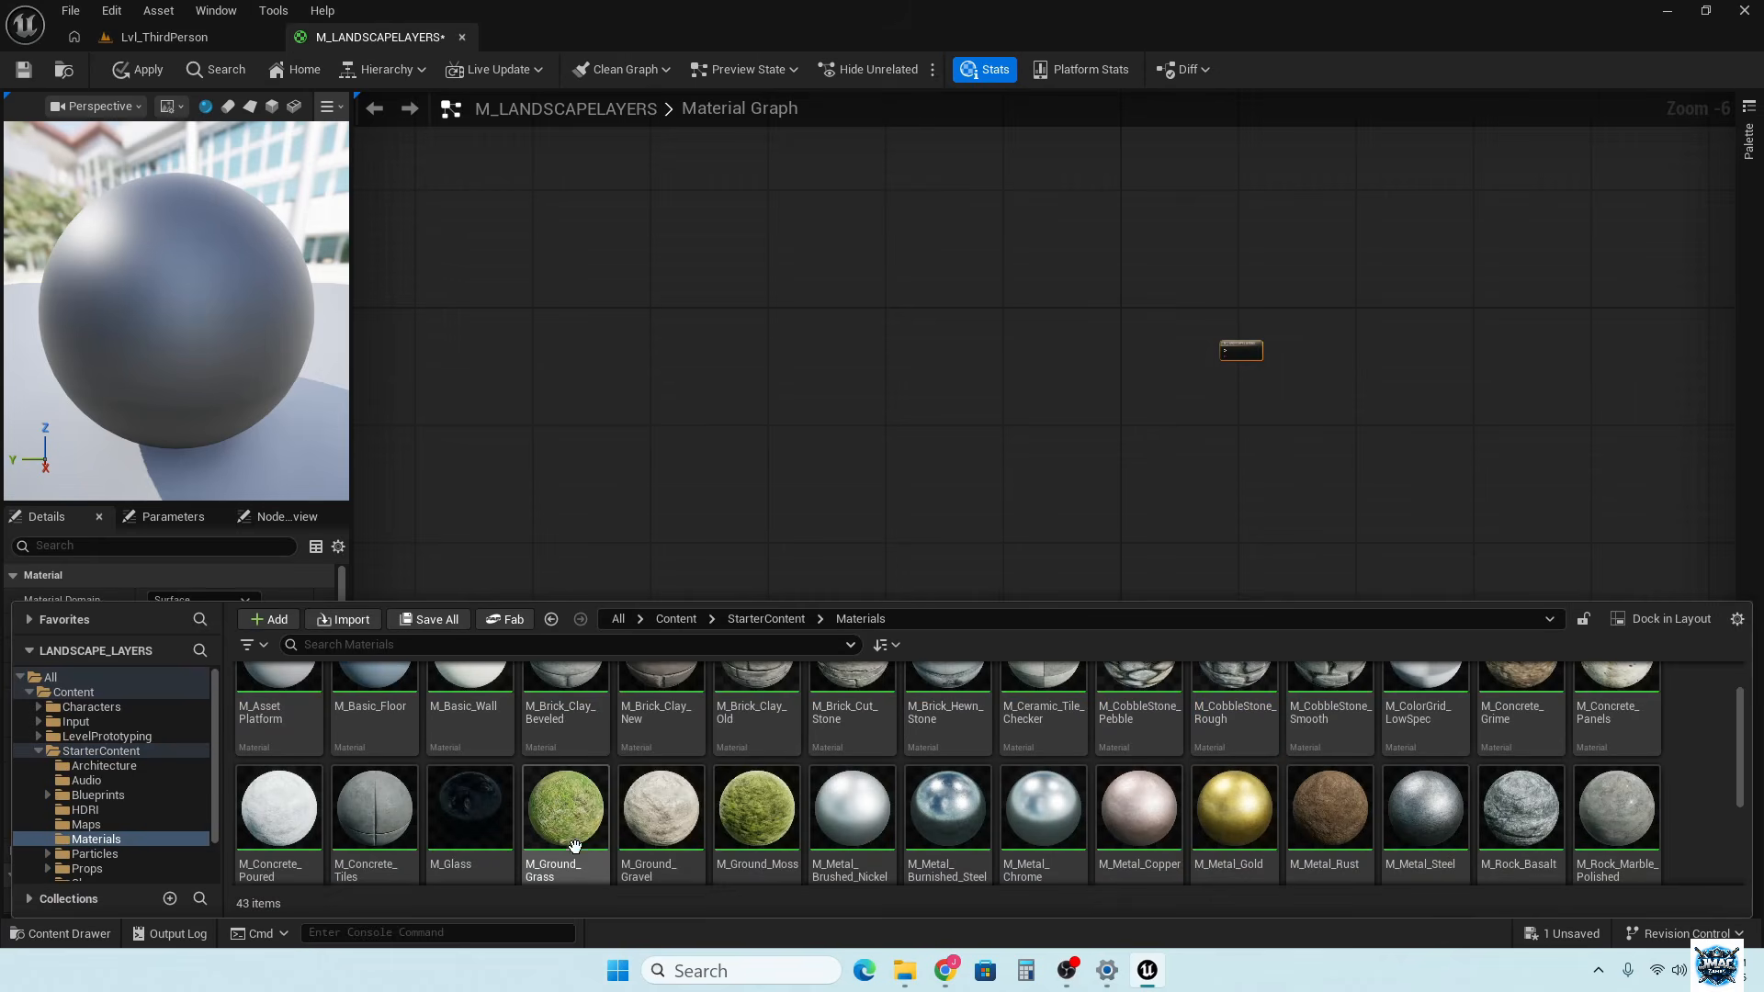
double_click(567, 804)
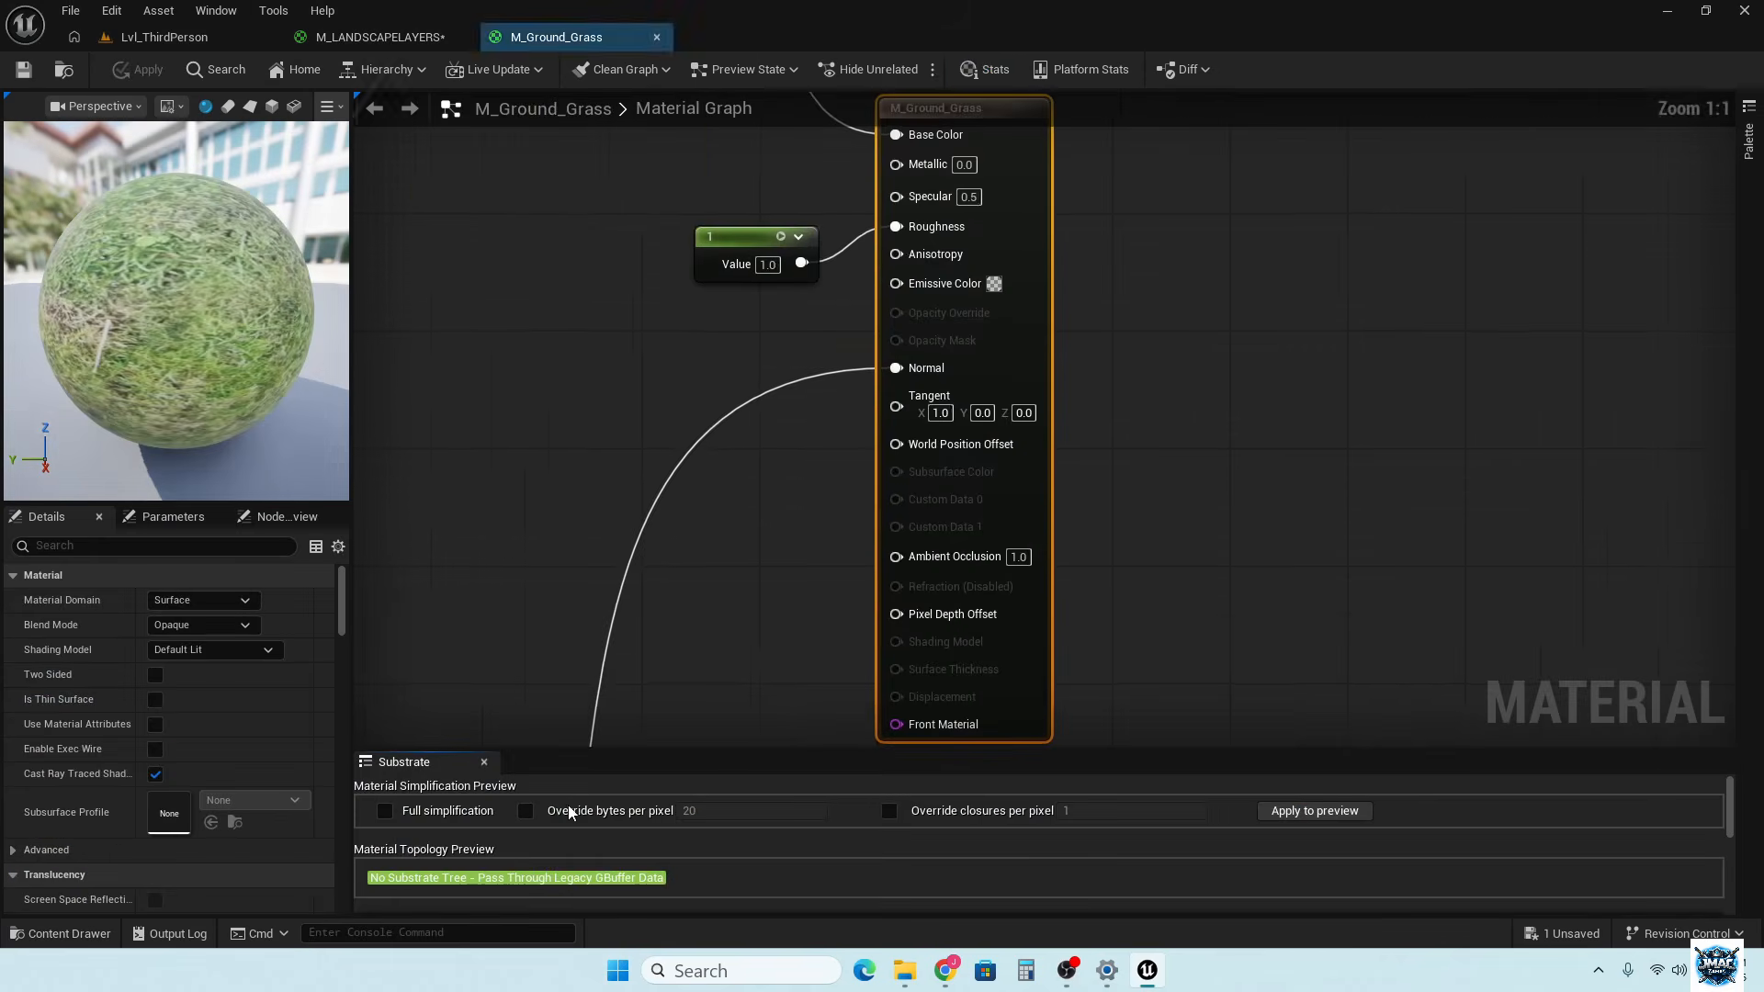
Copy all nodes of the M_Ground_Grass graph except the material output node
scroll(754, 467, down, 2)
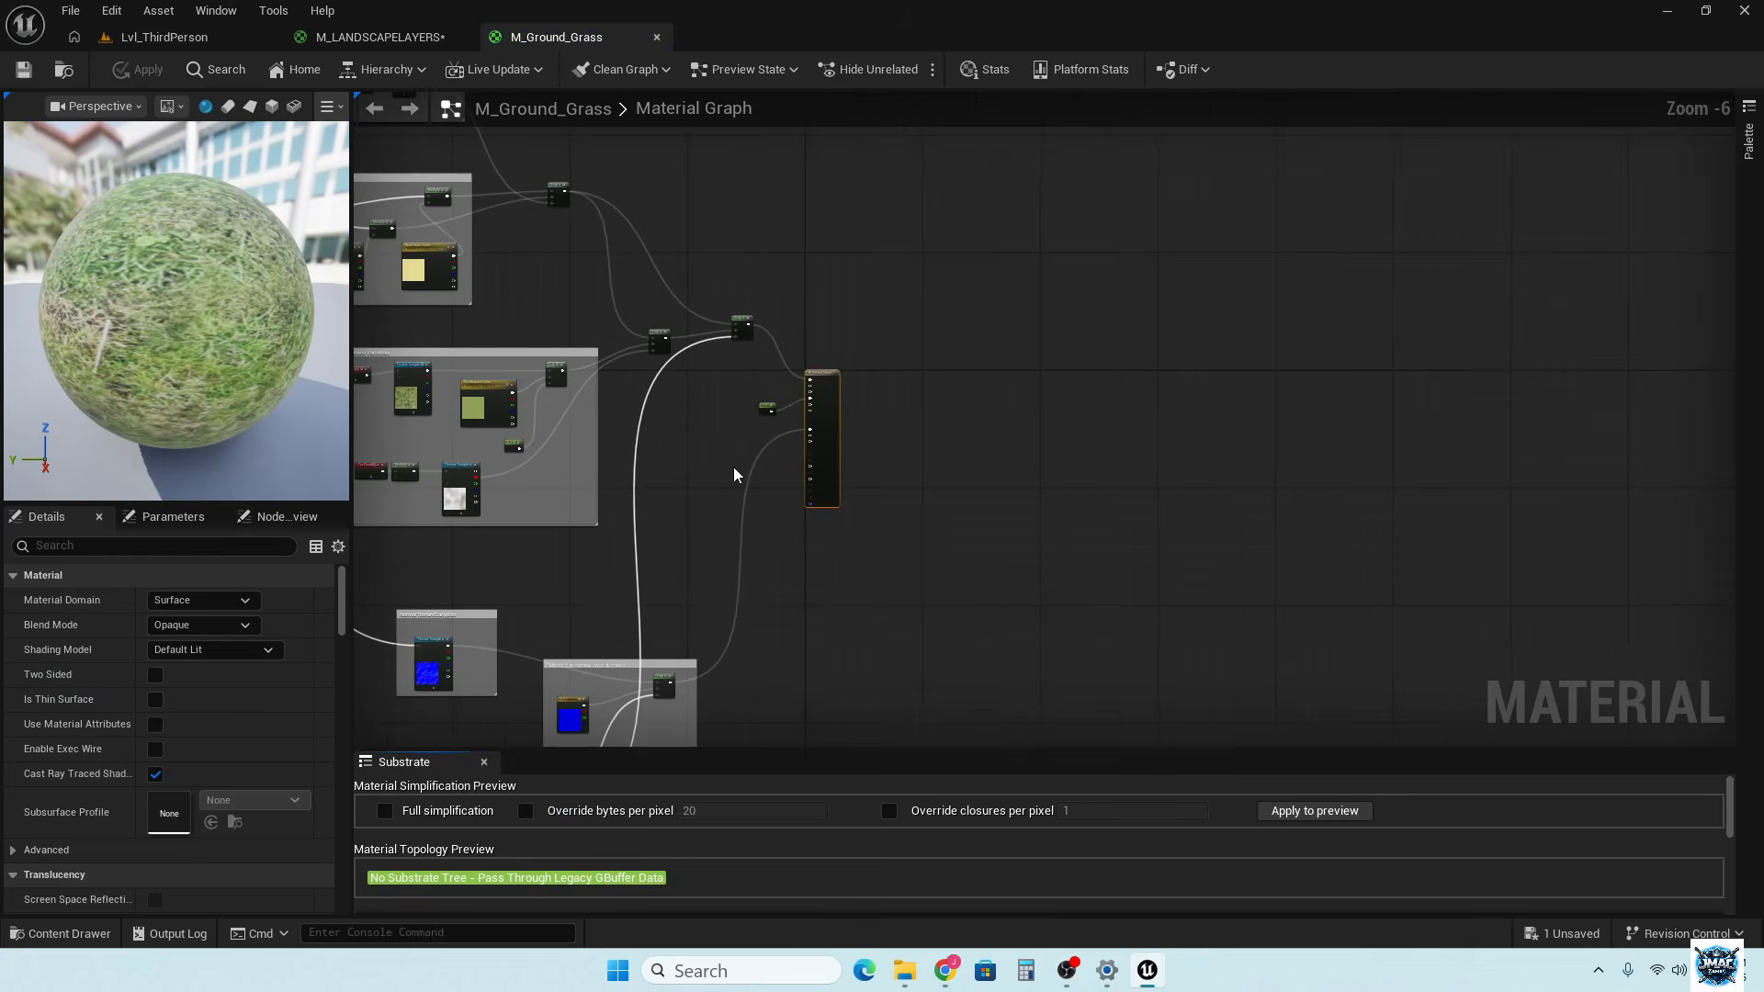
right_drag(733, 466, 890, 375)
scroll(891, 376, down, 4)
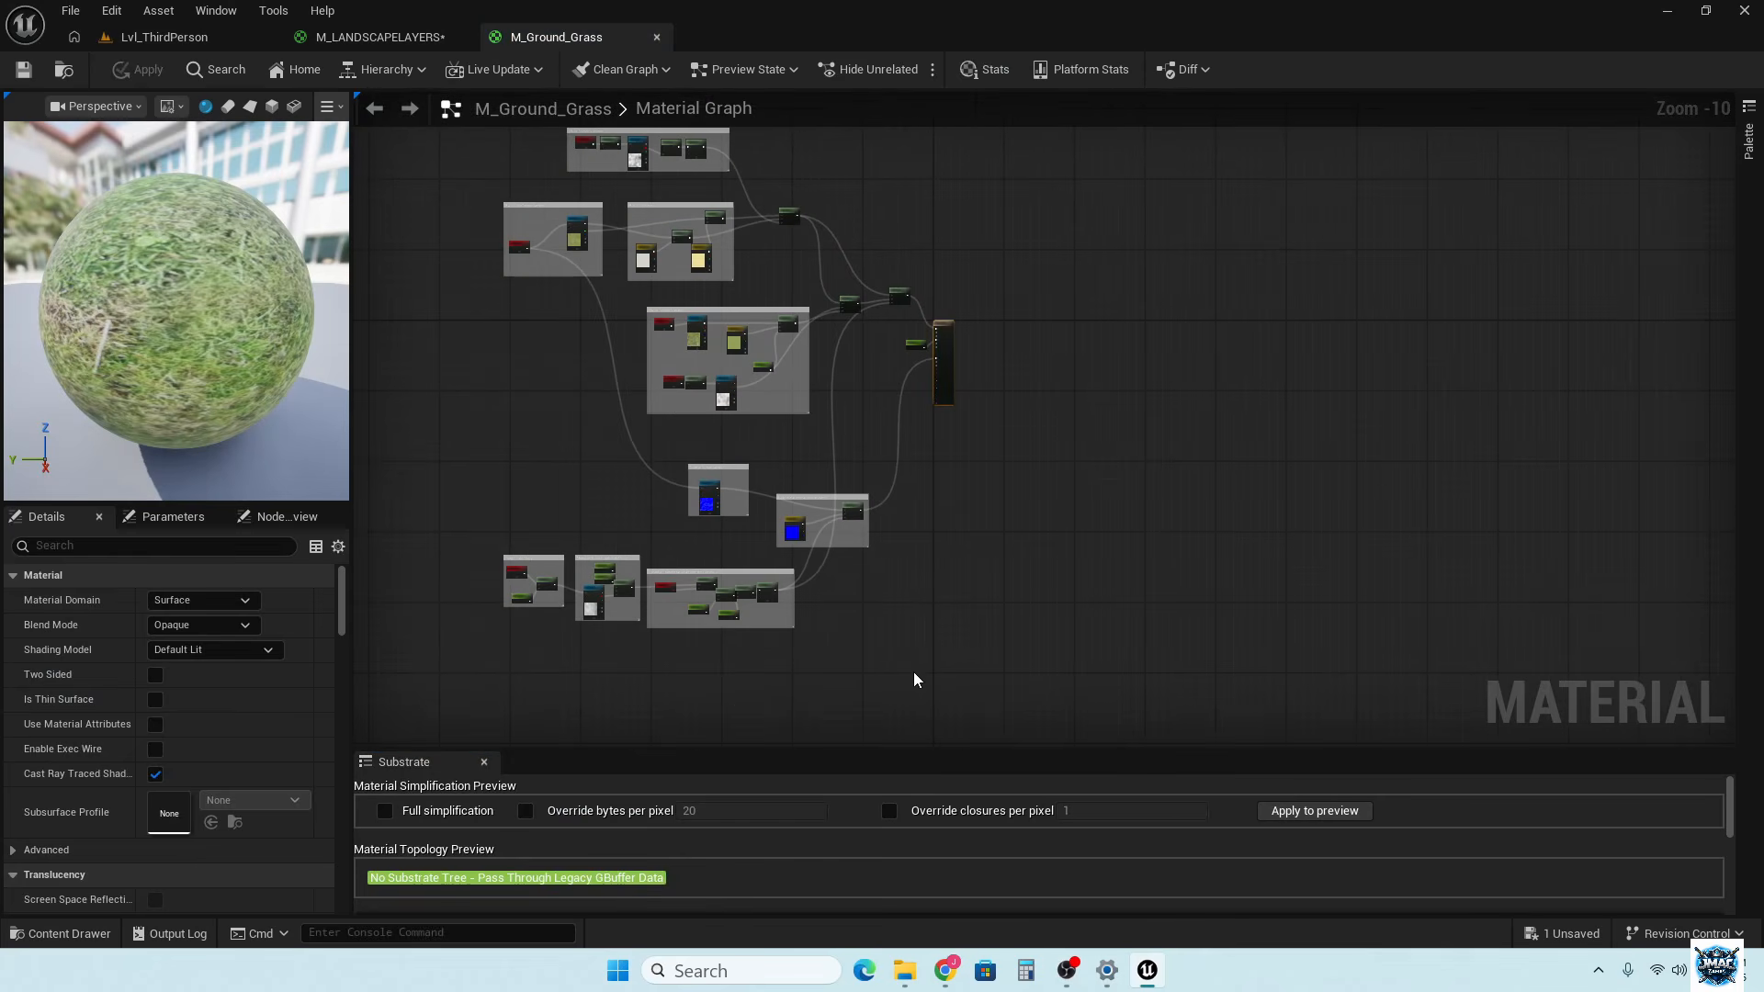
drag(927, 664, 453, 367)
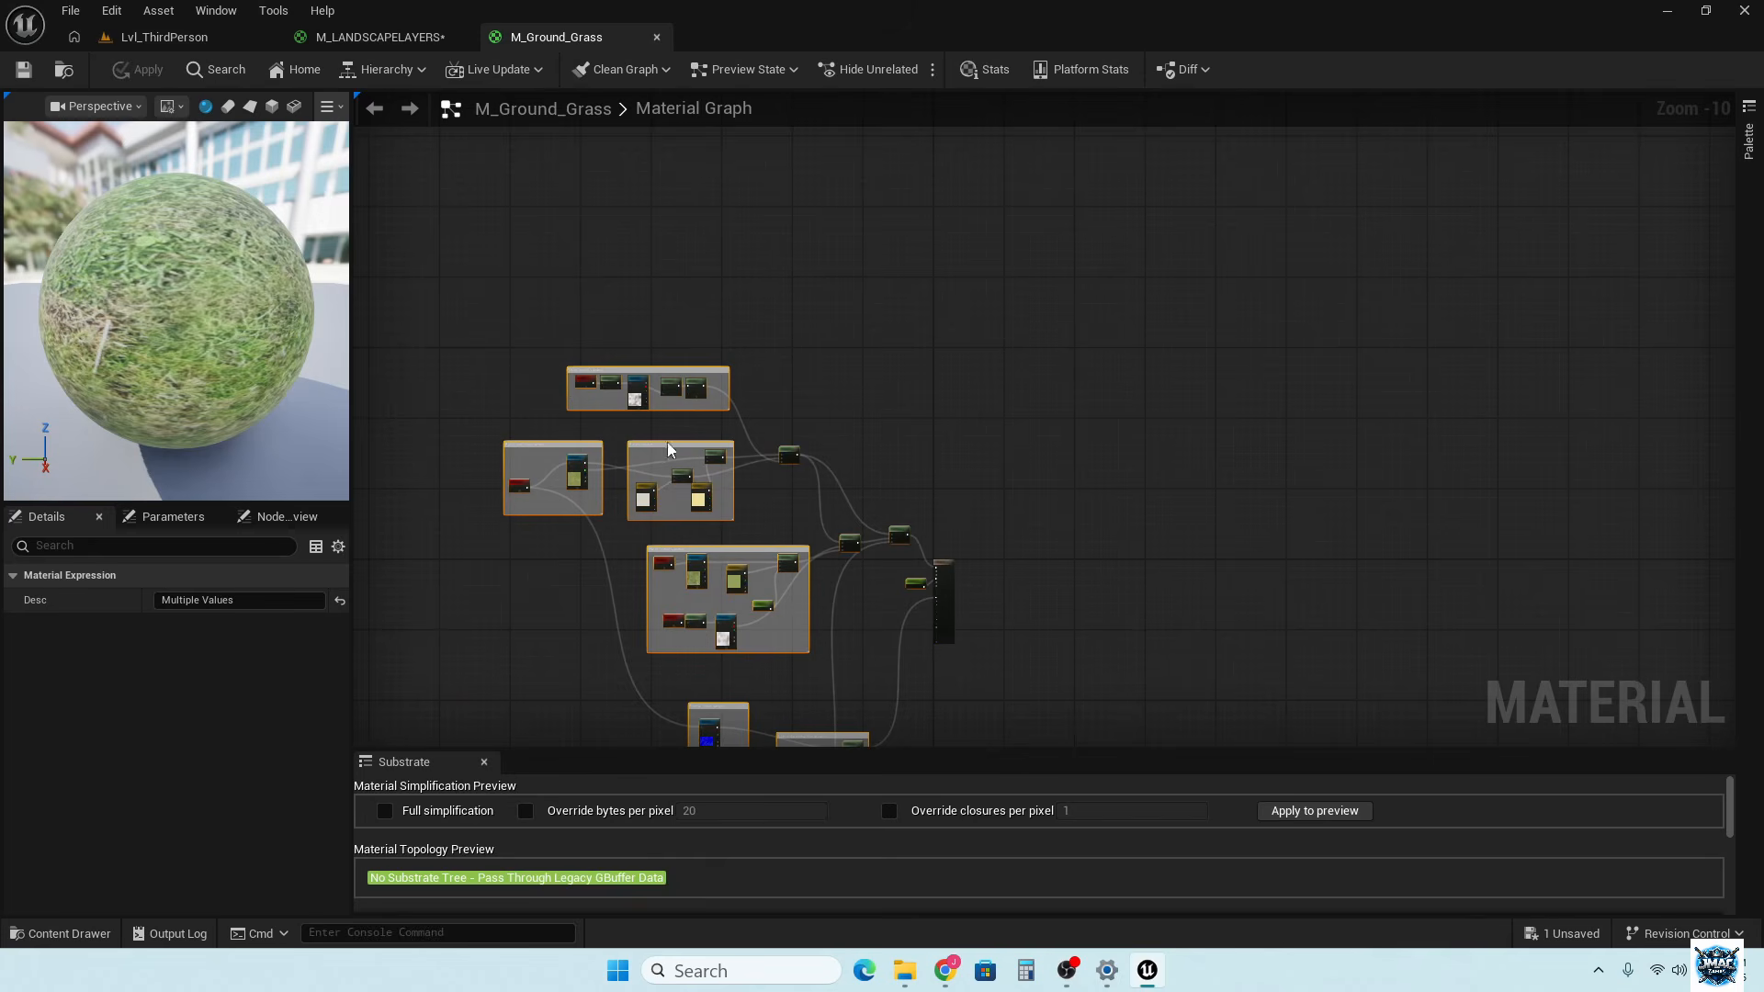
right_click(646, 494)
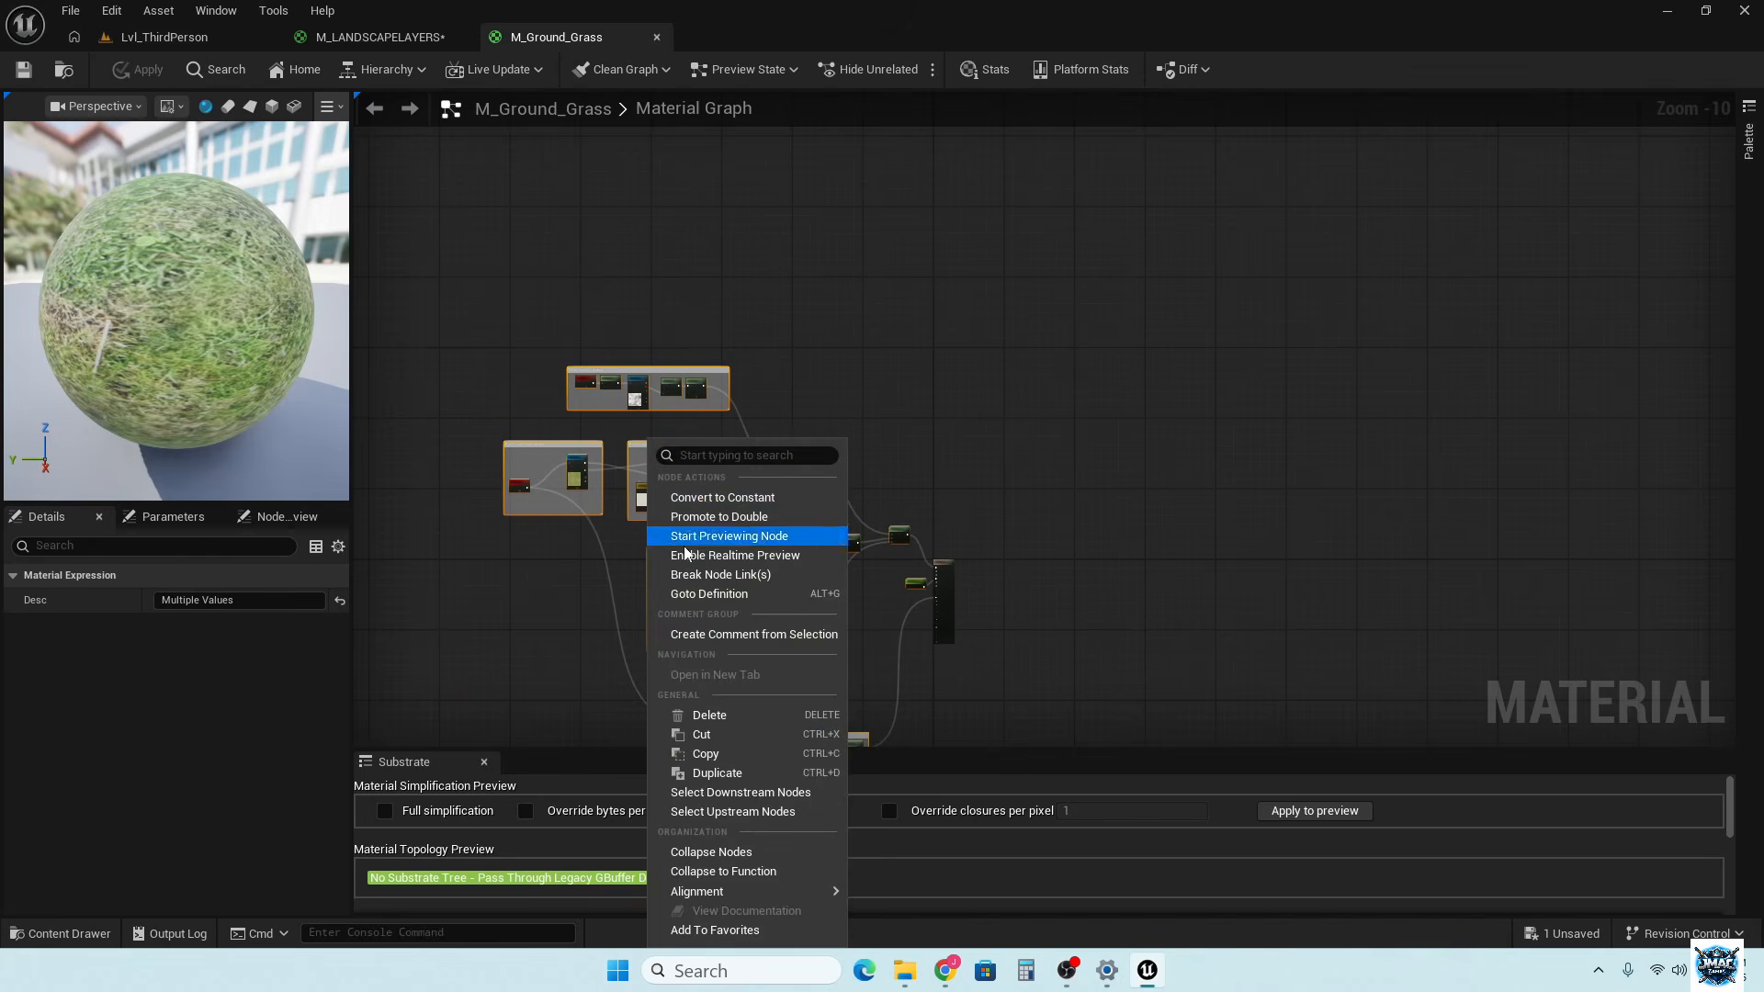
click(742, 753)
scroll(1122, 580, up, 8)
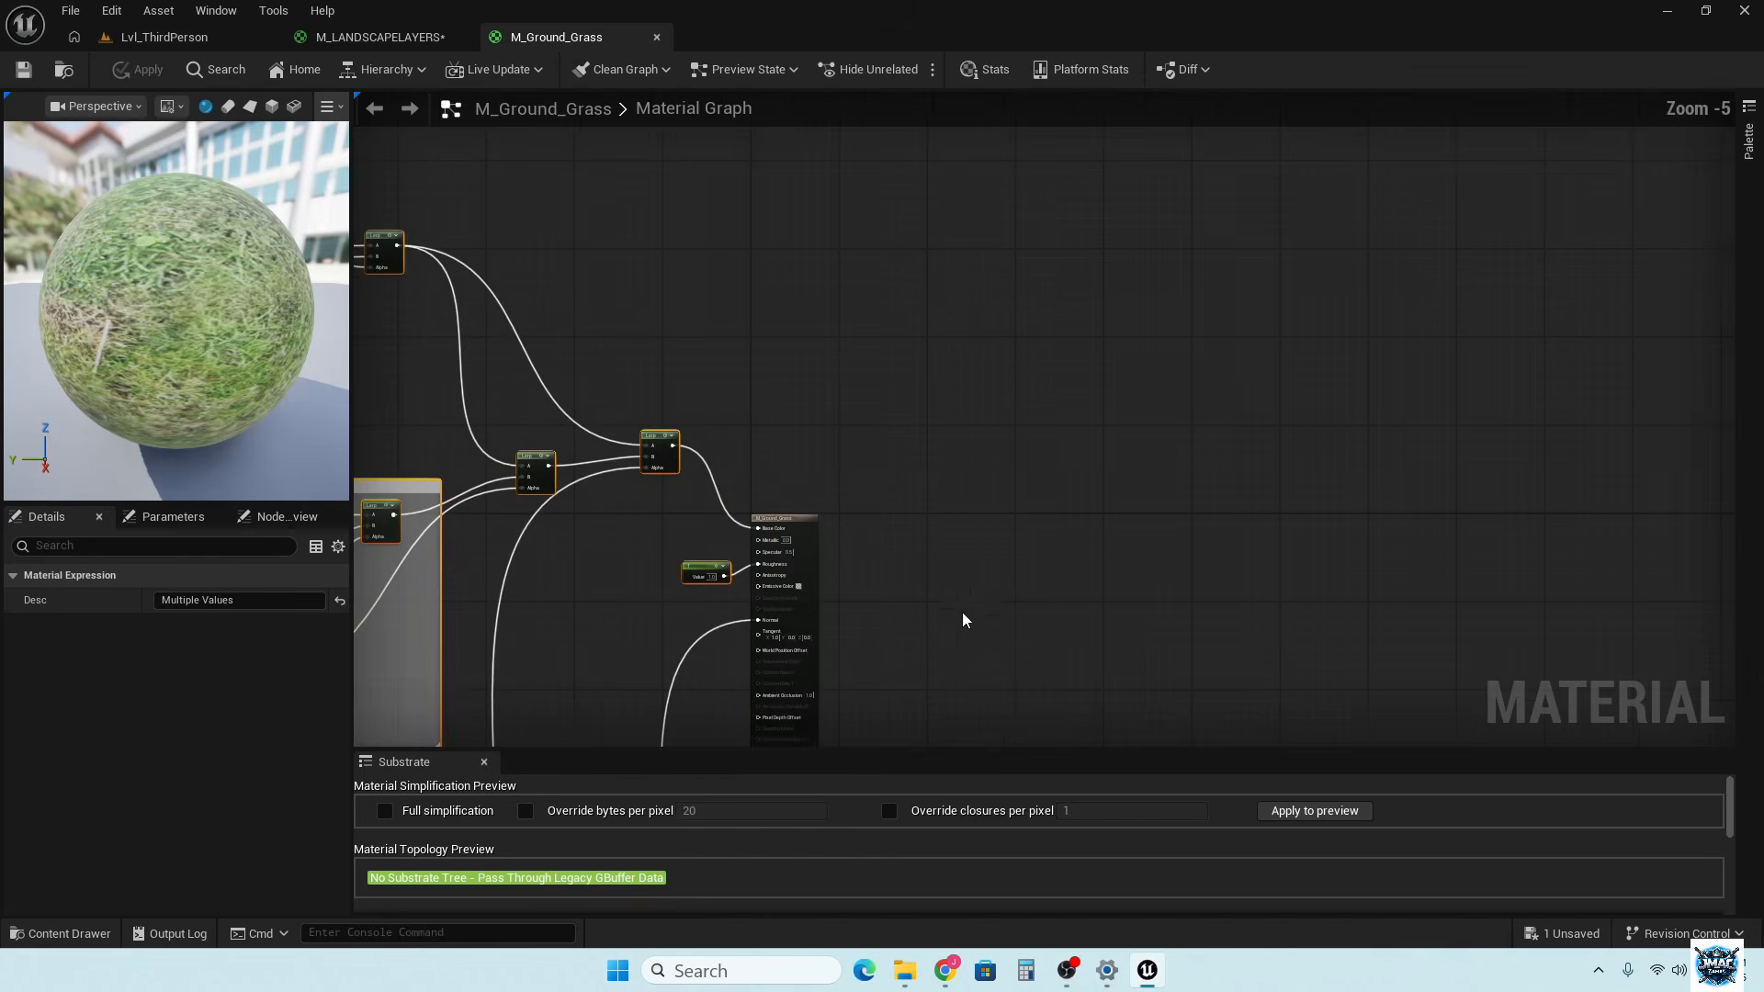
right_drag(470, 611, 1072, 509)
Paste the copied grass nodes into the M_LANDSCAPELAYERS graph, left of the output node
click(380, 37)
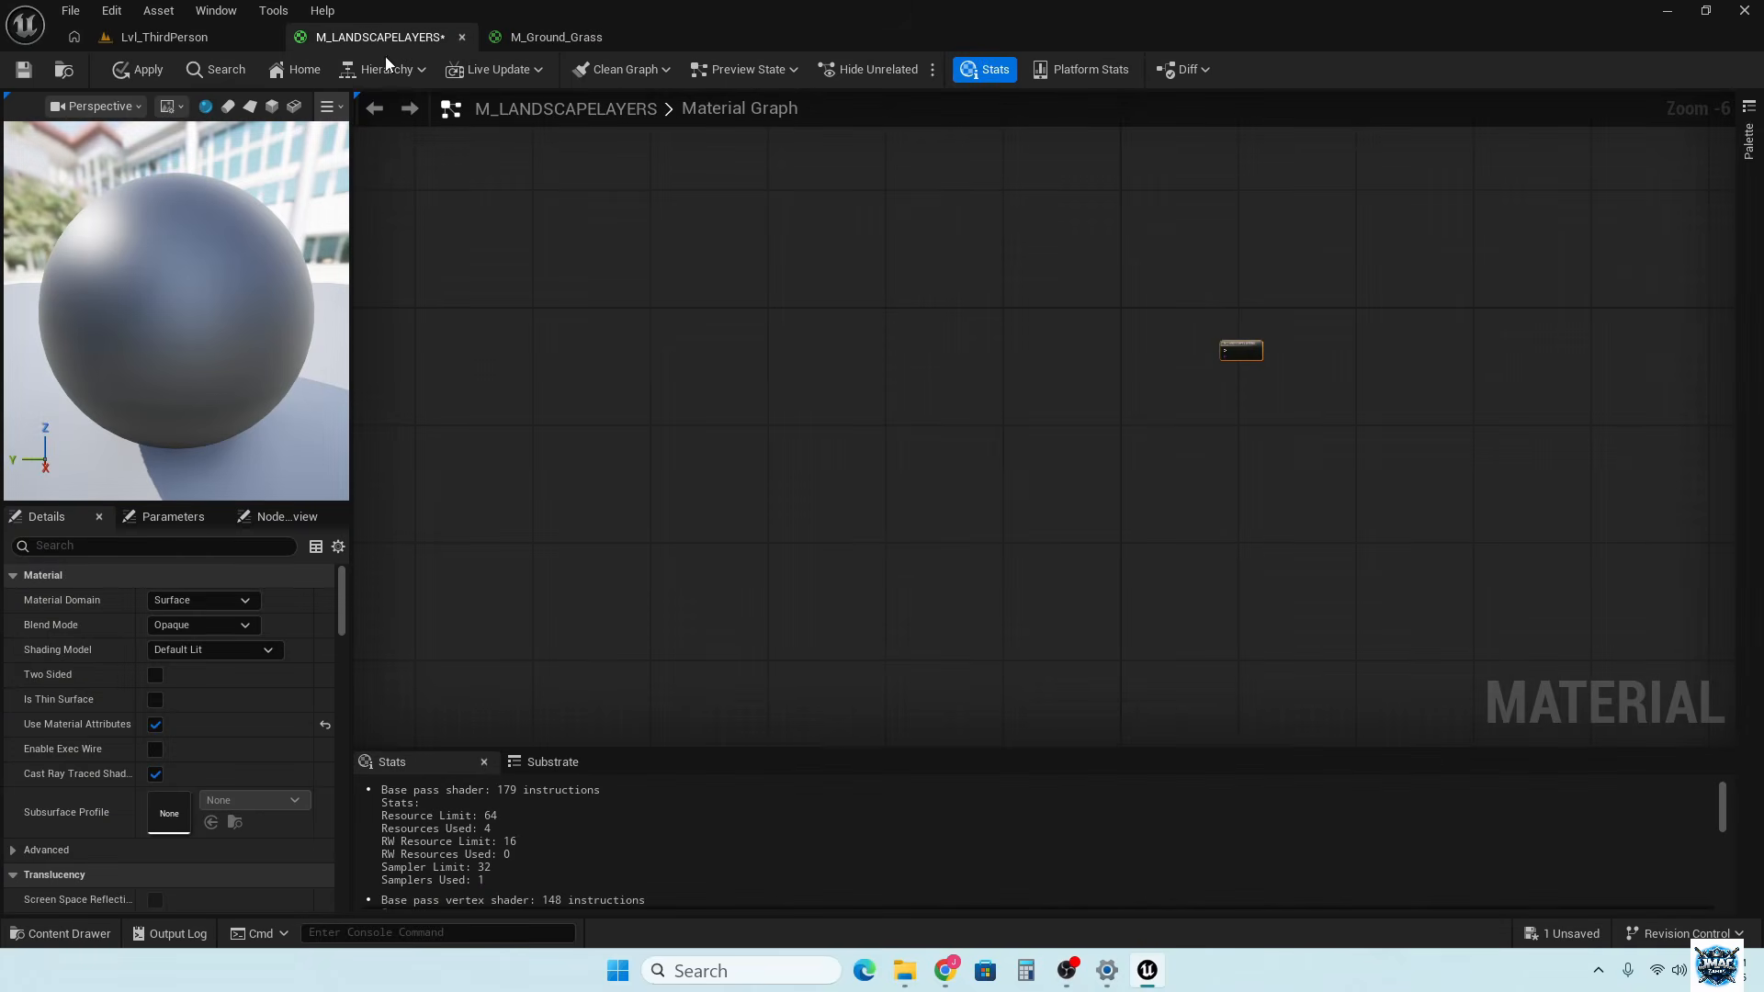
right_drag(967, 374, 1023, 429)
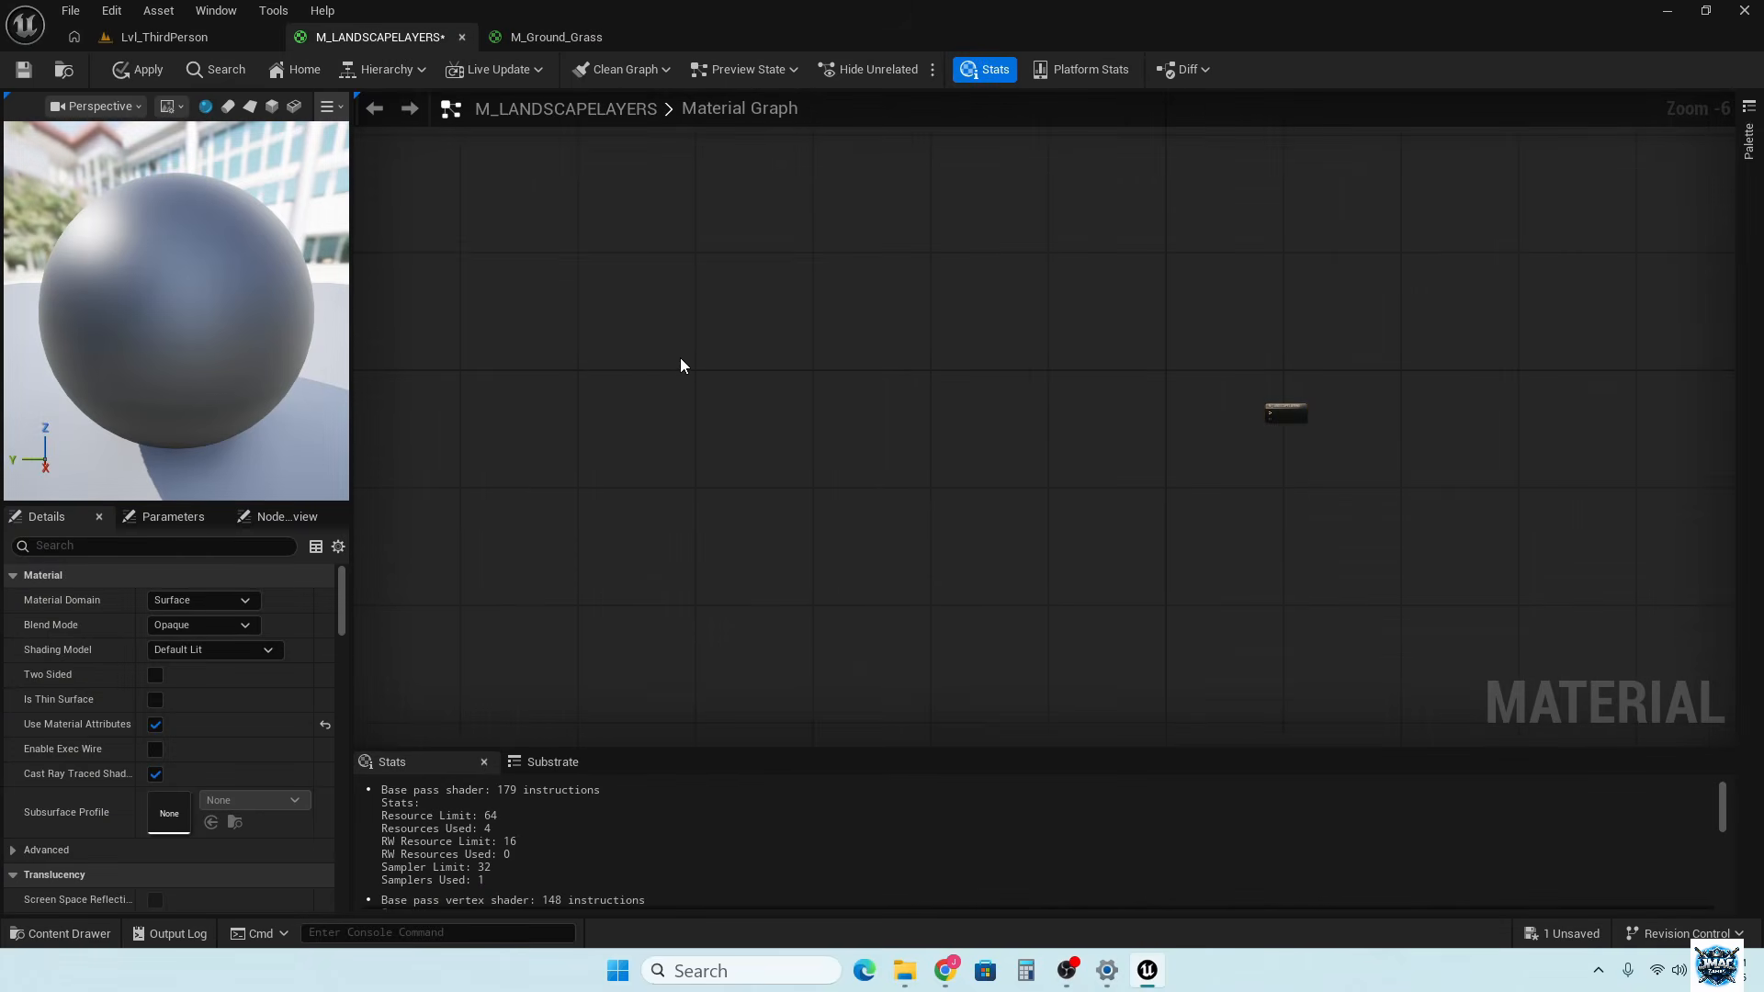
key(ctrl+v)
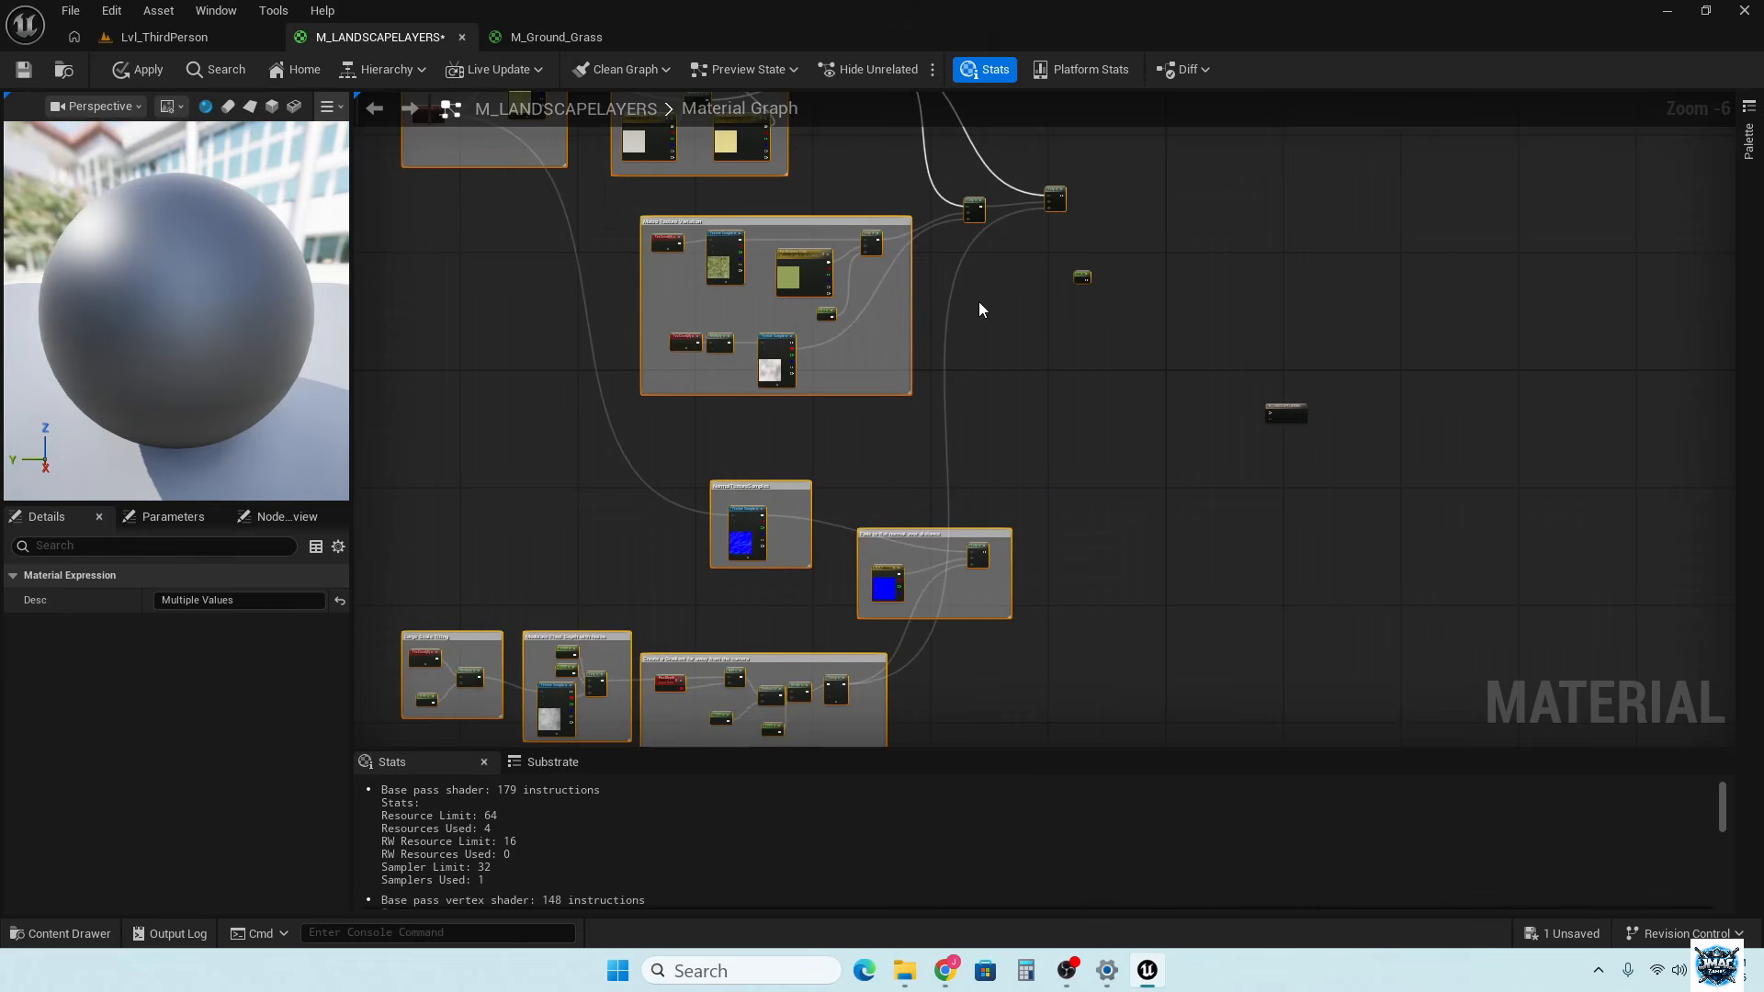
Add a MakeMaterialAttributes node to the right of the final color Lerp and the roughness constant
right_drag(1064, 328, 706, 452)
scroll(713, 415, up, 3)
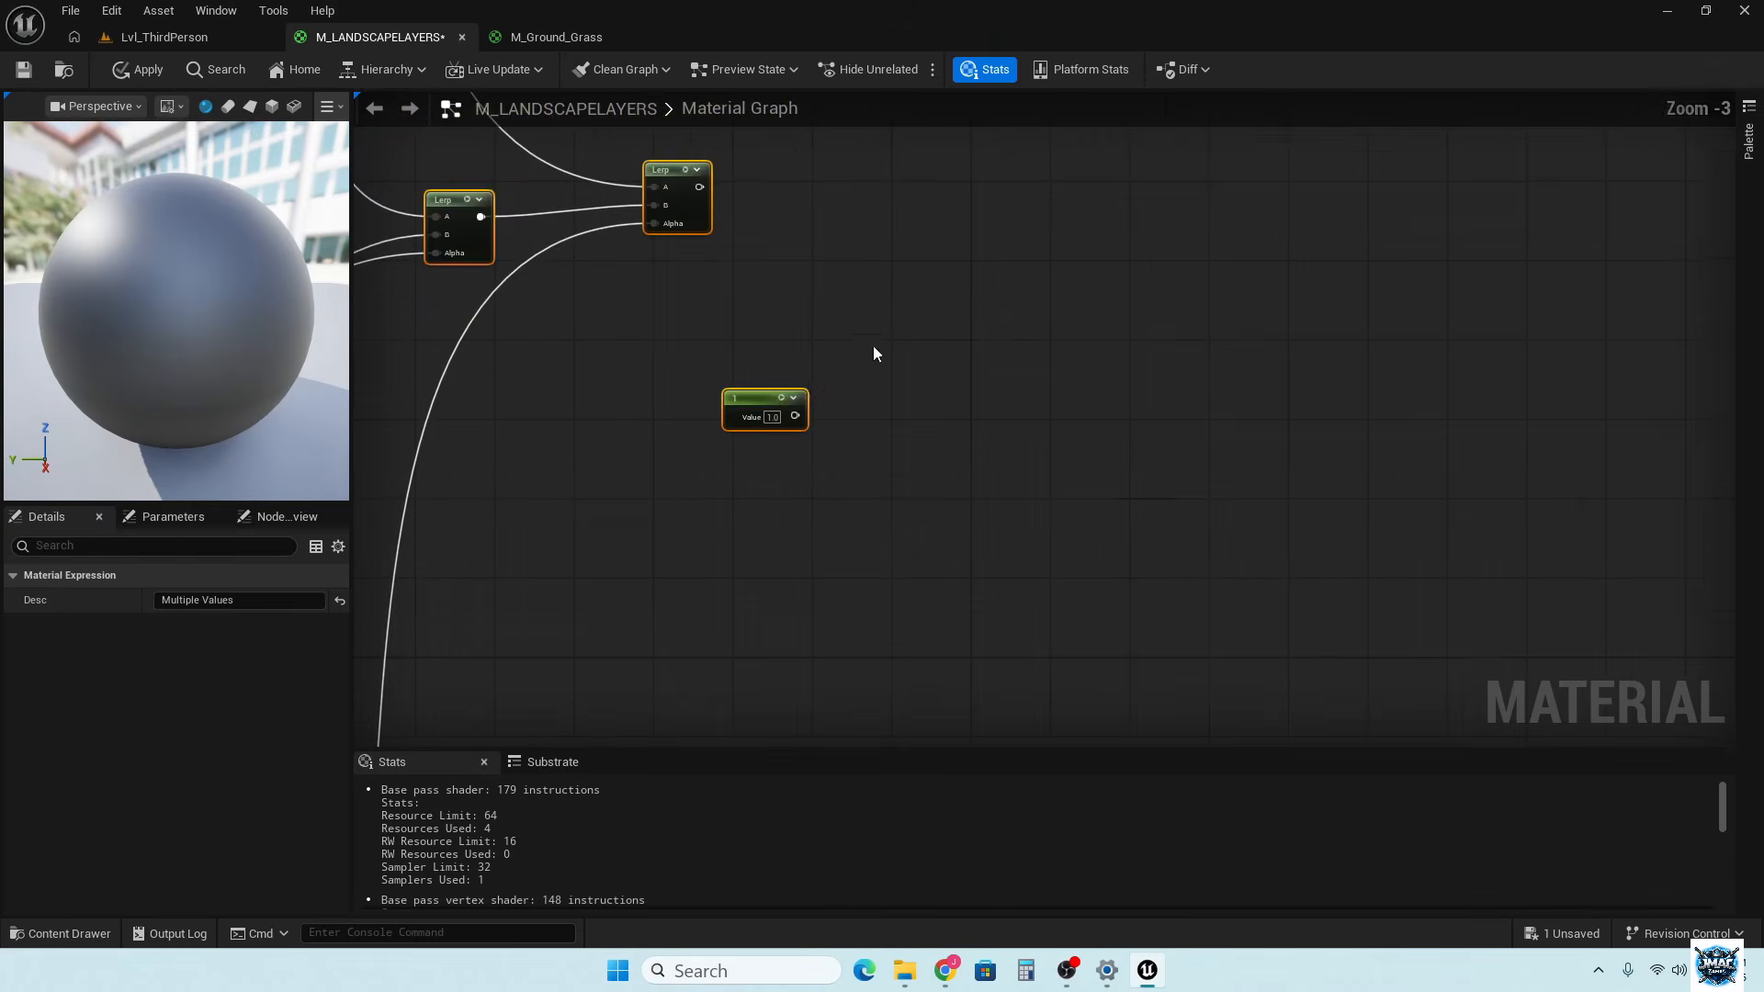
right_drag(871, 345, 674, 452)
right_click(741, 378)
text(MAKE MATER)
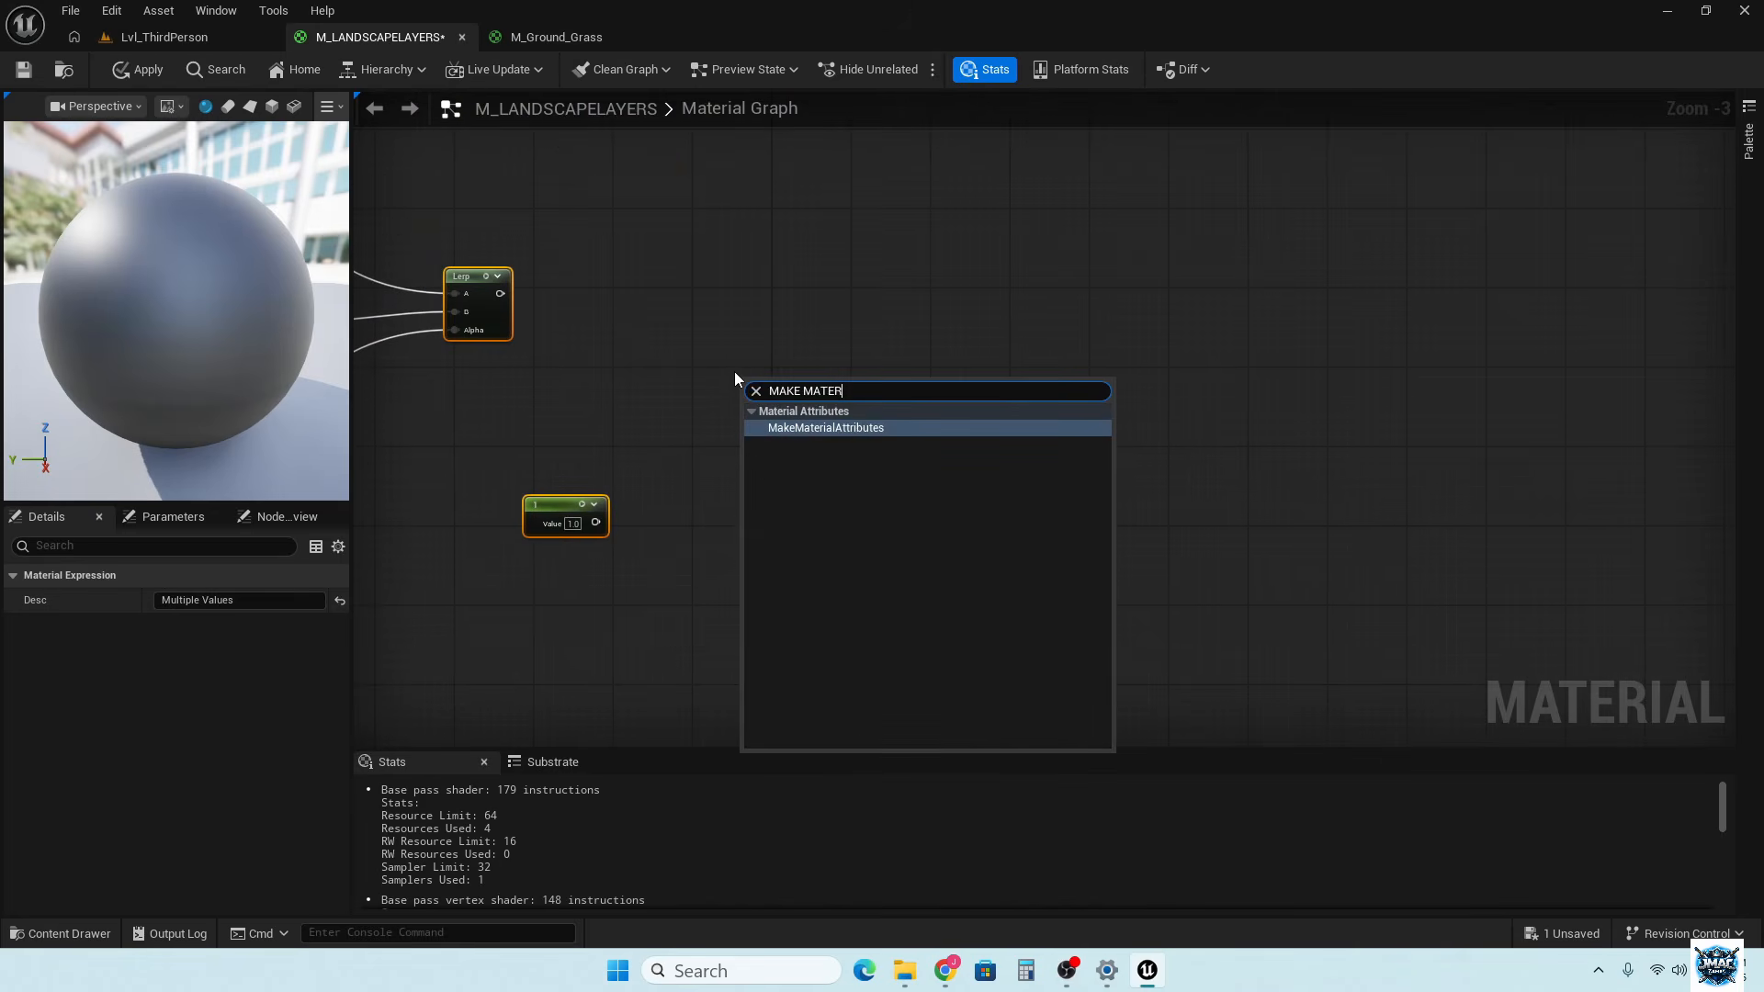
click(877, 428)
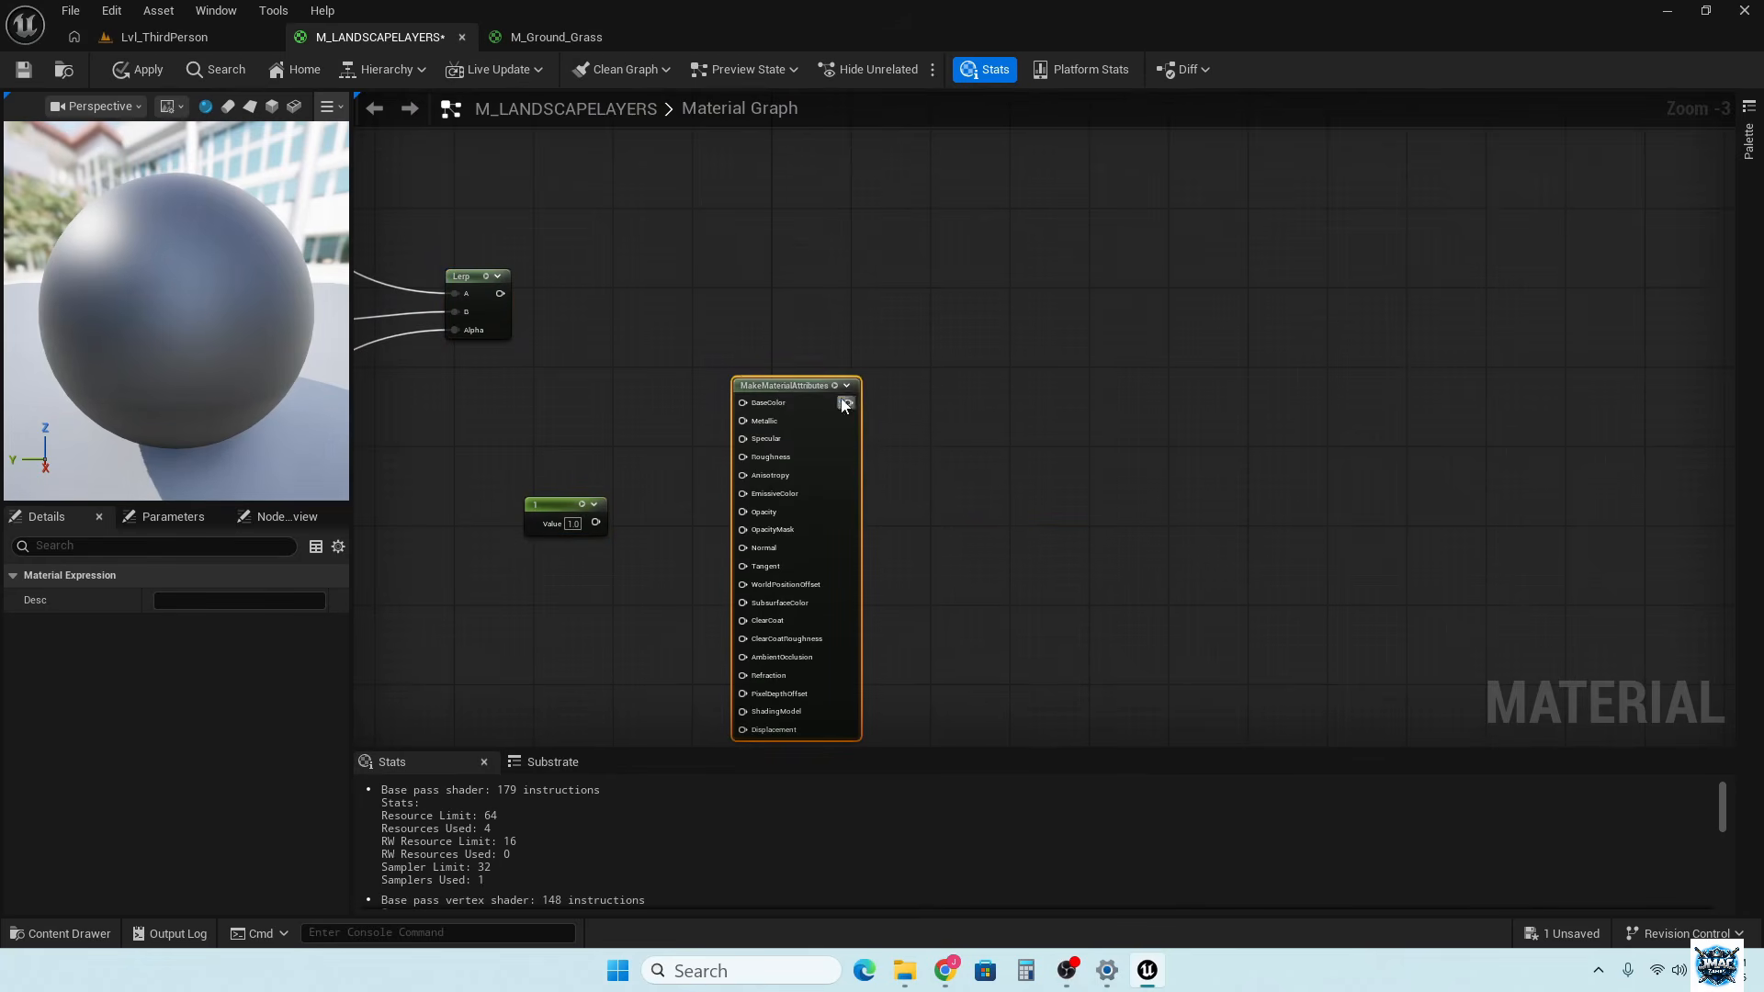
drag(775, 384, 761, 296)
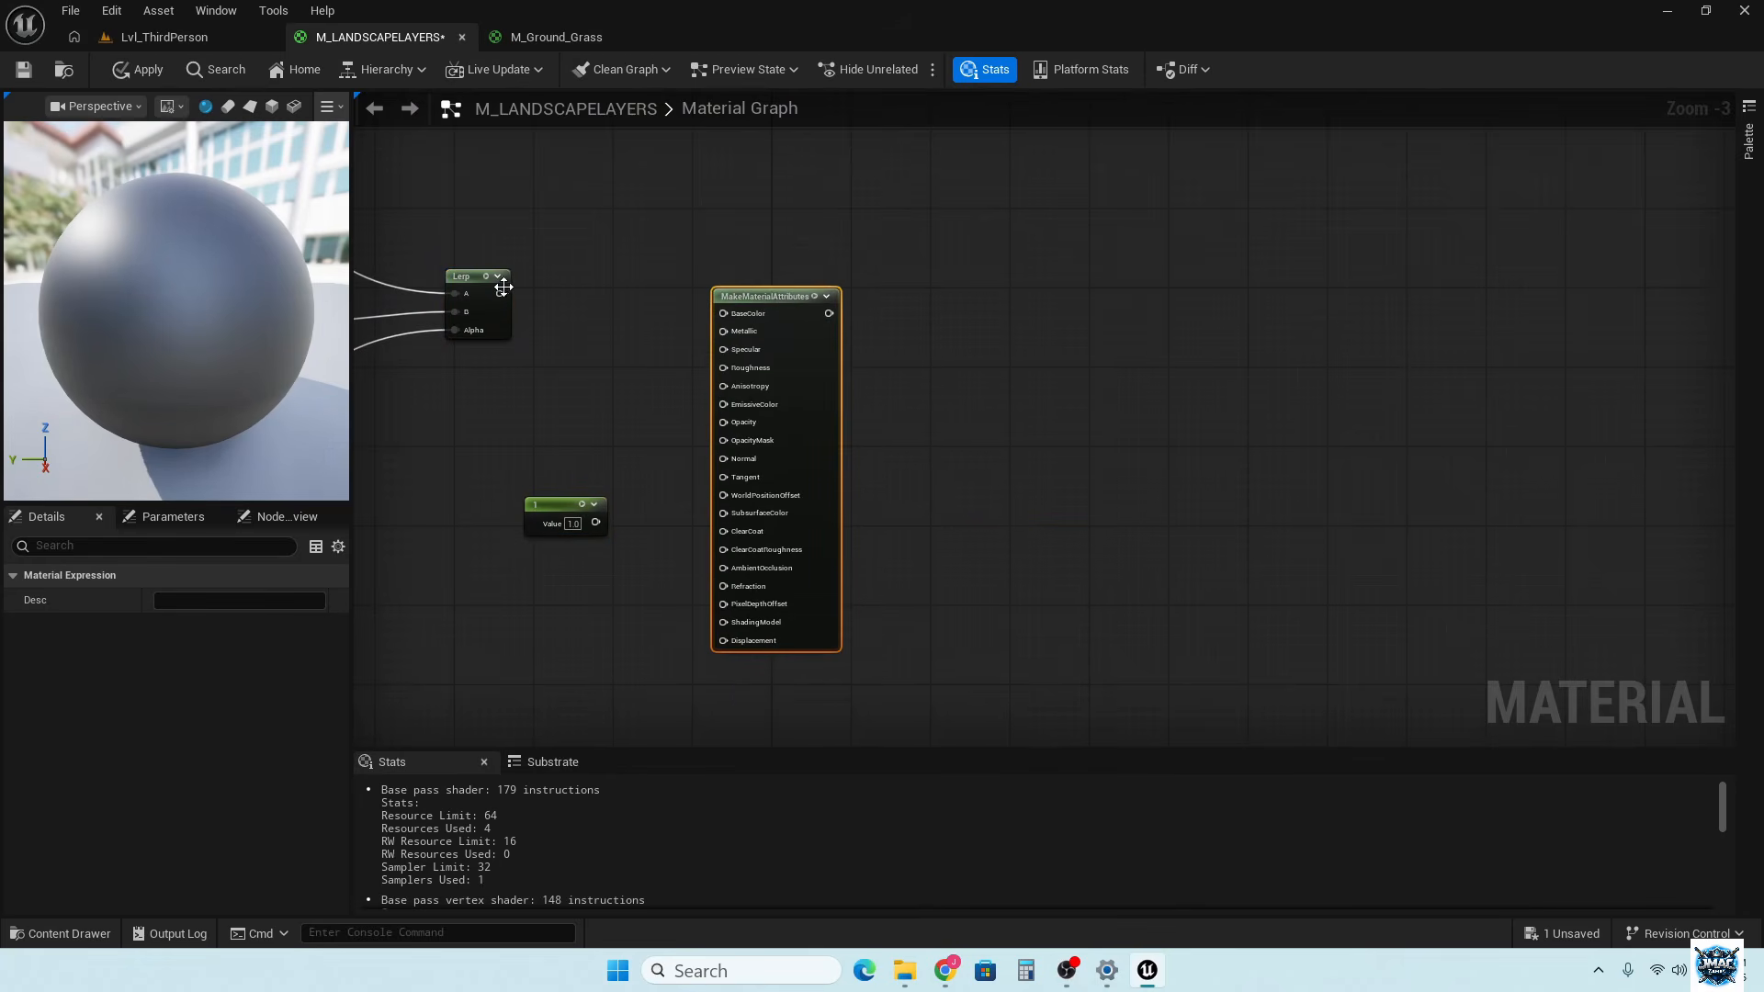
Connect the final color Lerp to BaseColor, the constant 1 to Roughness, and the flat-normal Lerp to Normal on MakeMaterialAttributes
drag(500, 293, 726, 314)
drag(595, 523, 723, 347)
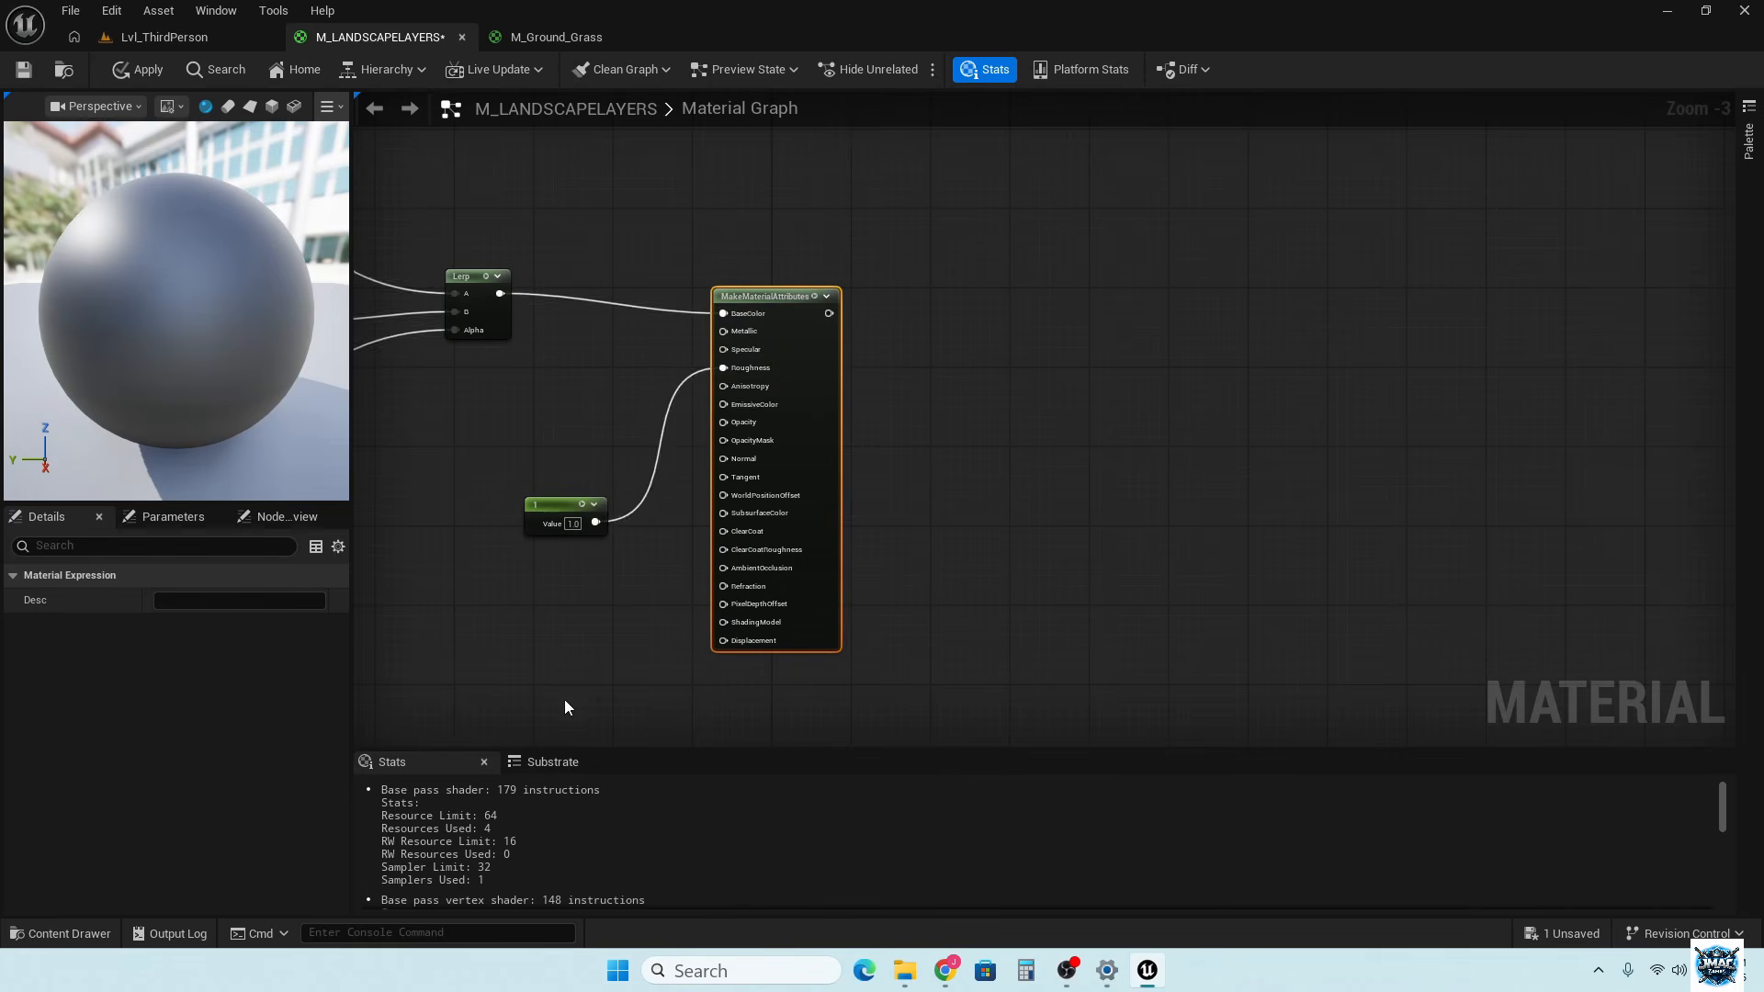
right_drag(564, 698, 774, 342)
scroll(762, 368, down, 4)
scroll(666, 564, up, 4)
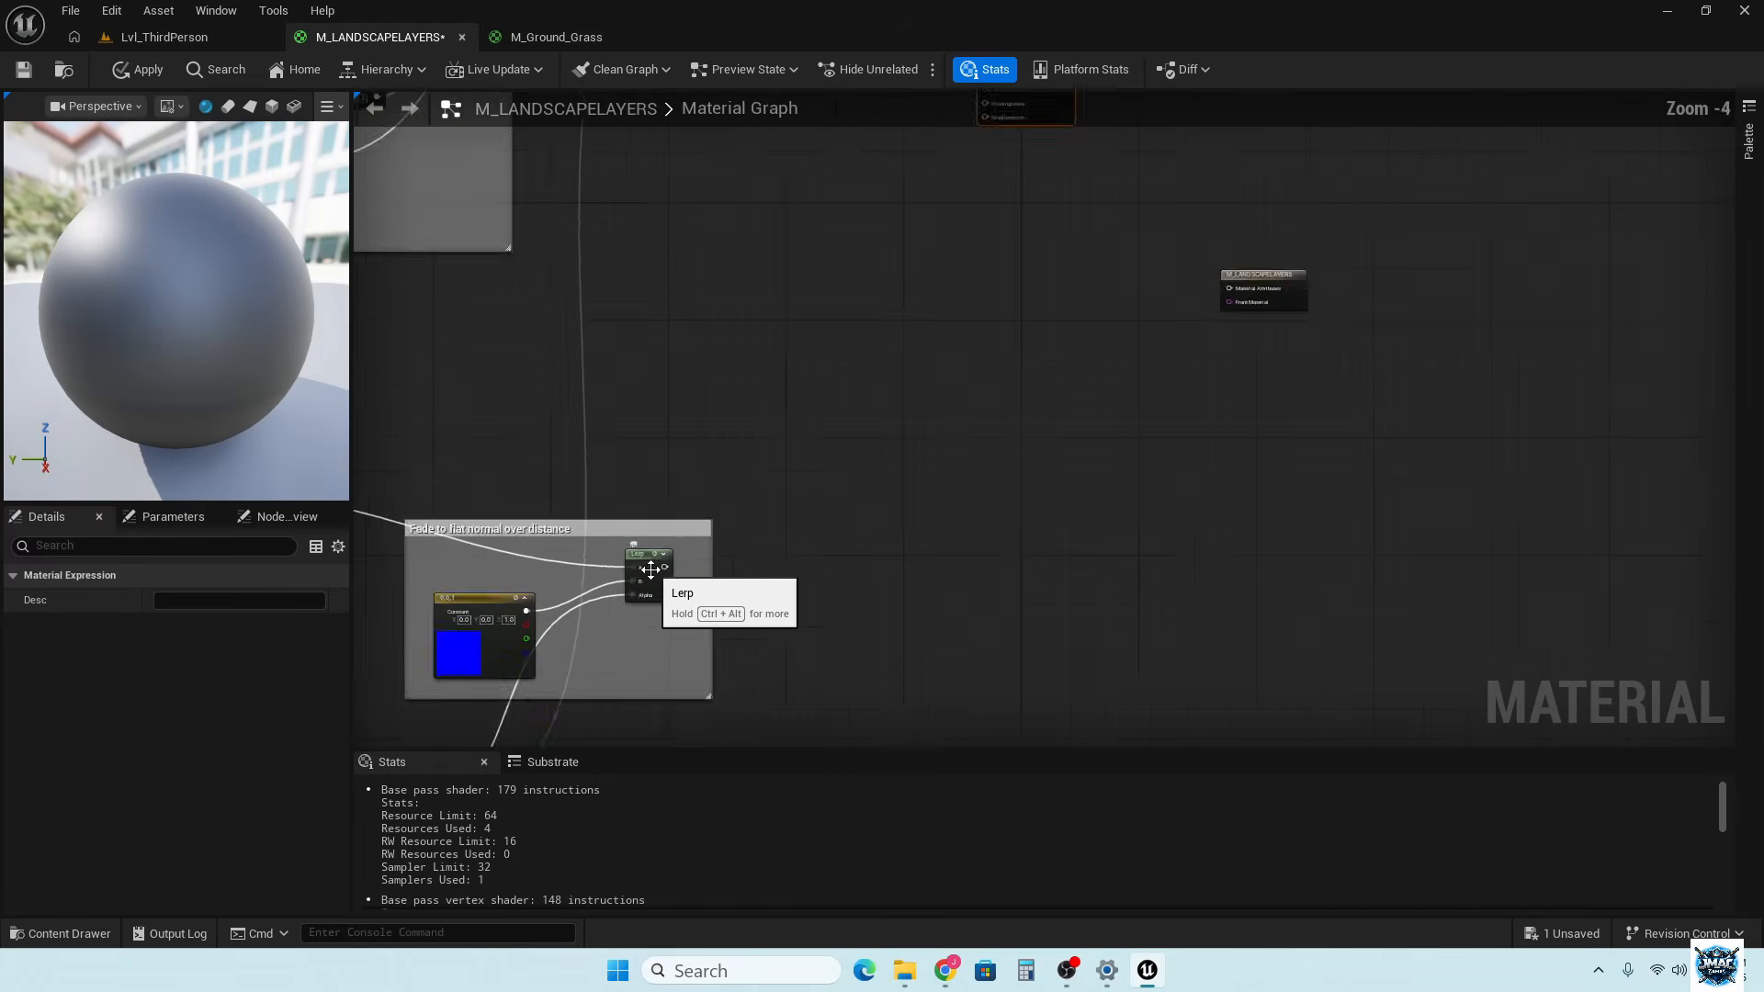
right_drag(529, 577, 416, 579)
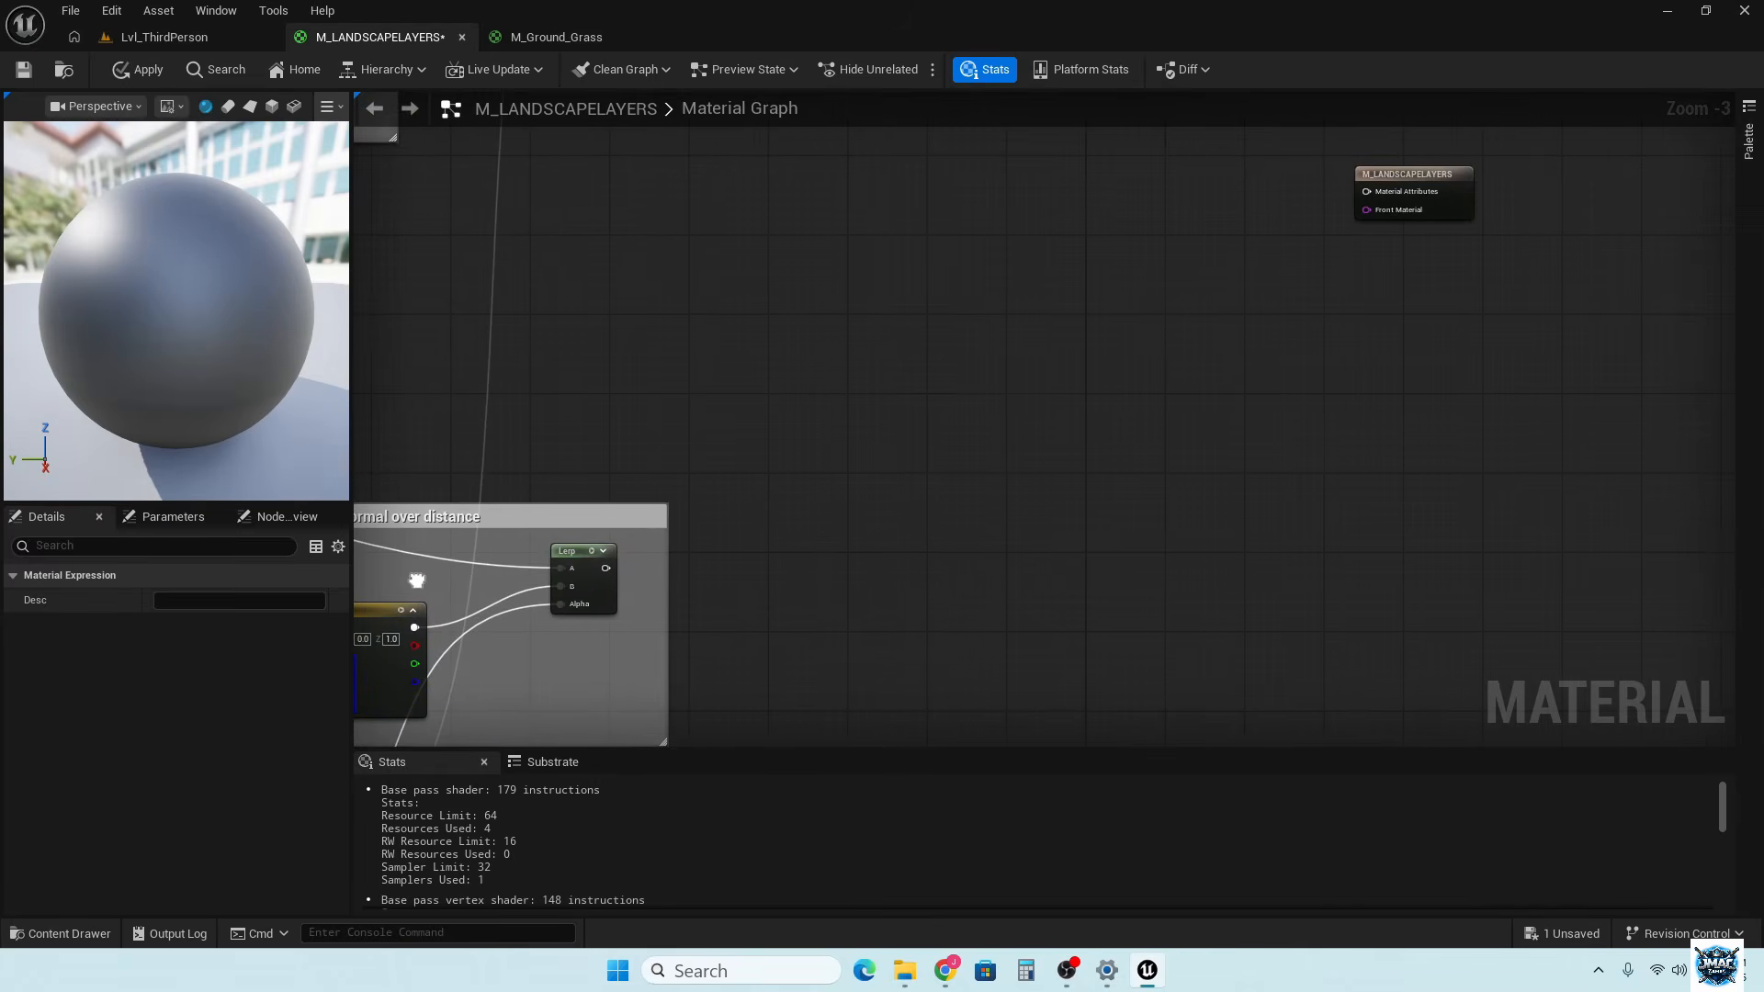
drag(605, 569, 1036, 470)
right_drag(1025, 598, 427, 470)
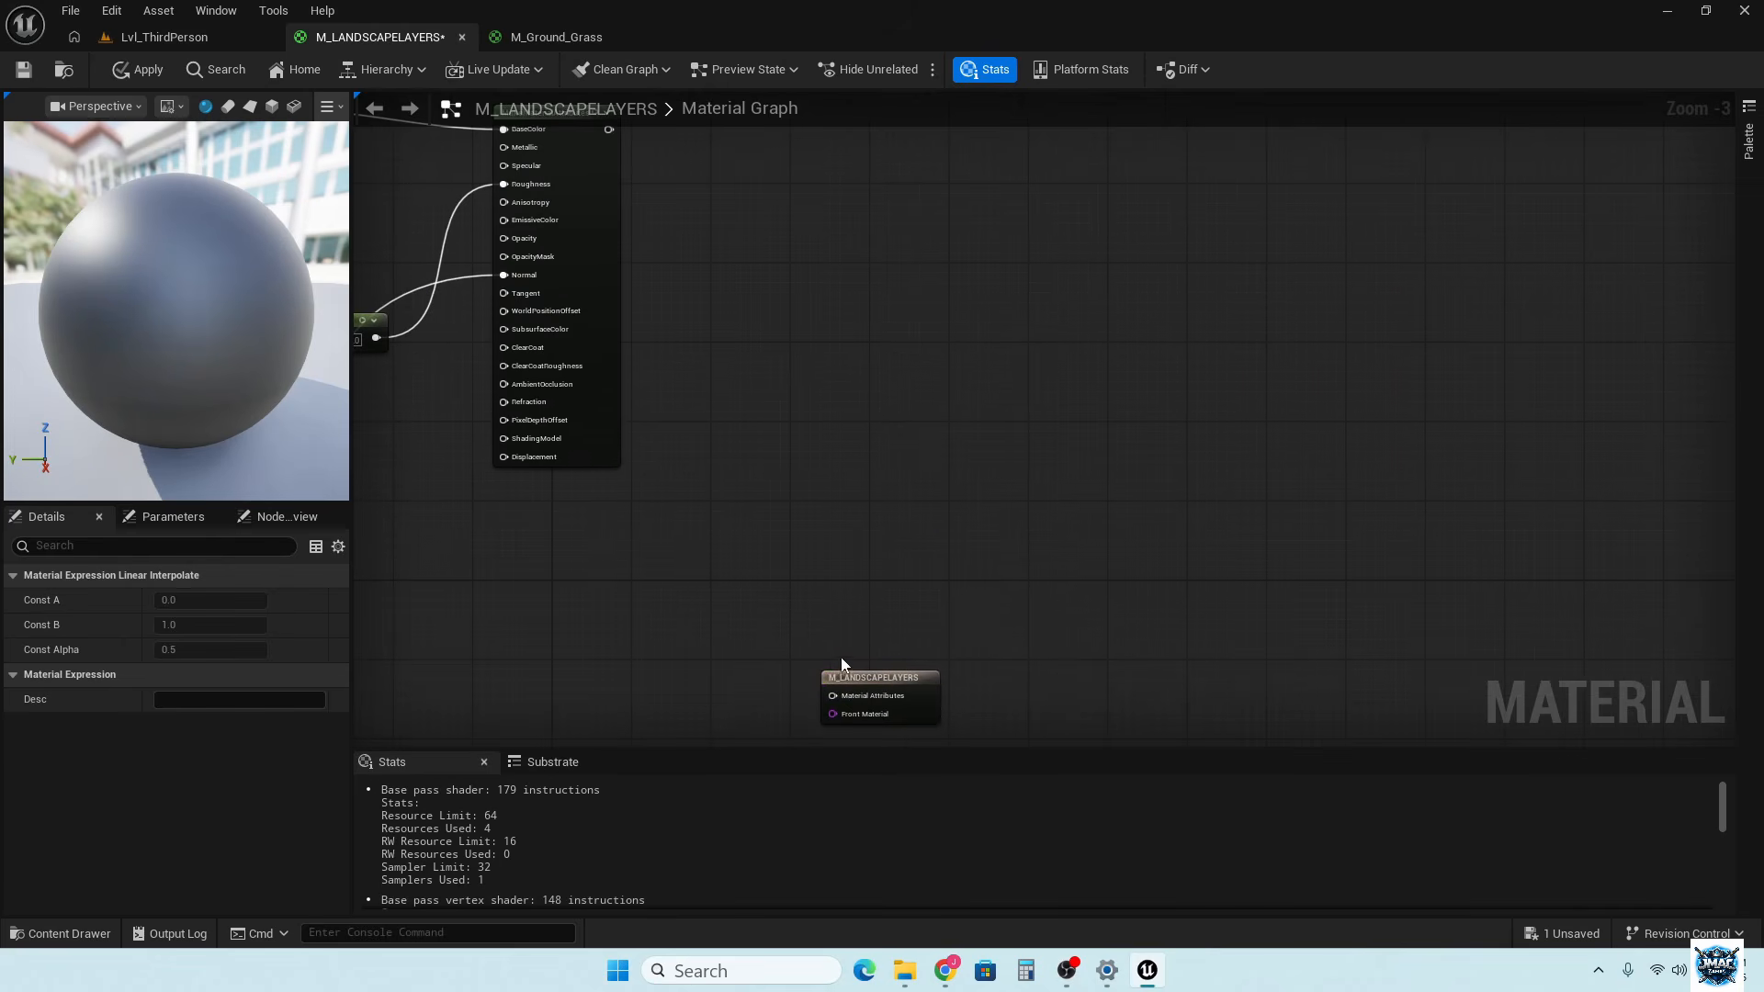
Move the material output node farther right and add a Landscape Layer Blend node between it and MakeMaterialAttributes
drag(873, 680, 1222, 355)
scroll(804, 428, down, 2)
right_drag(805, 436, 866, 551)
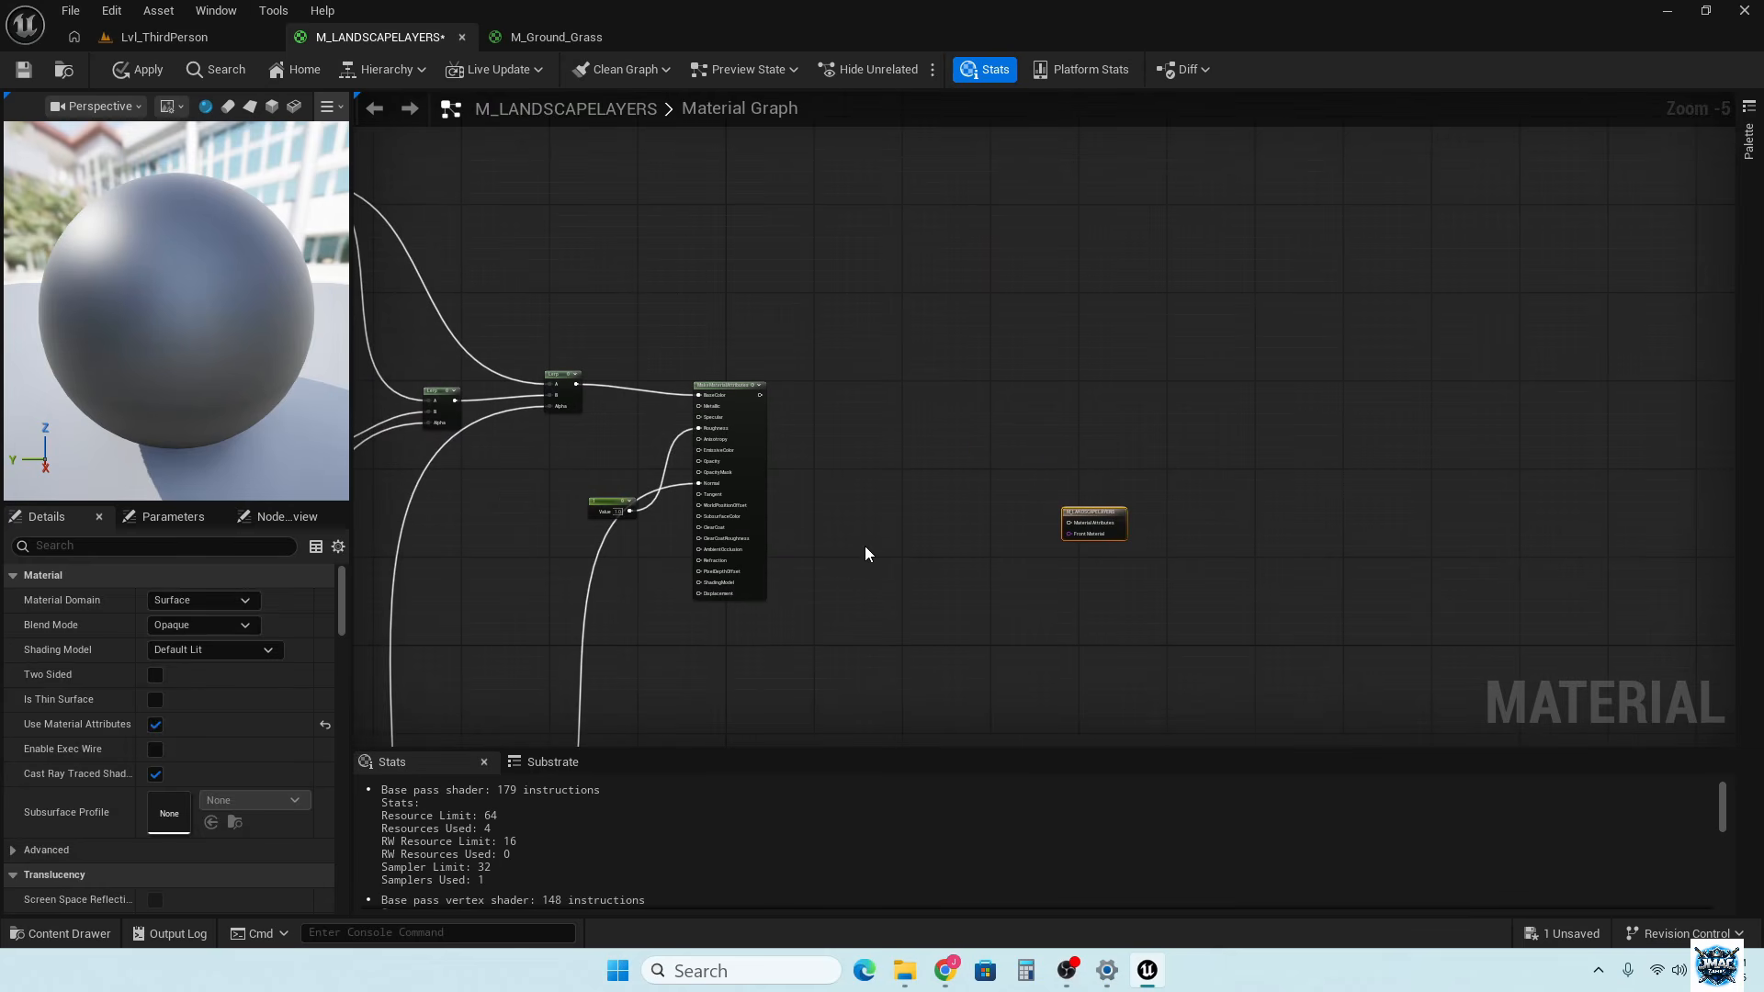
scroll(955, 487, up, 2)
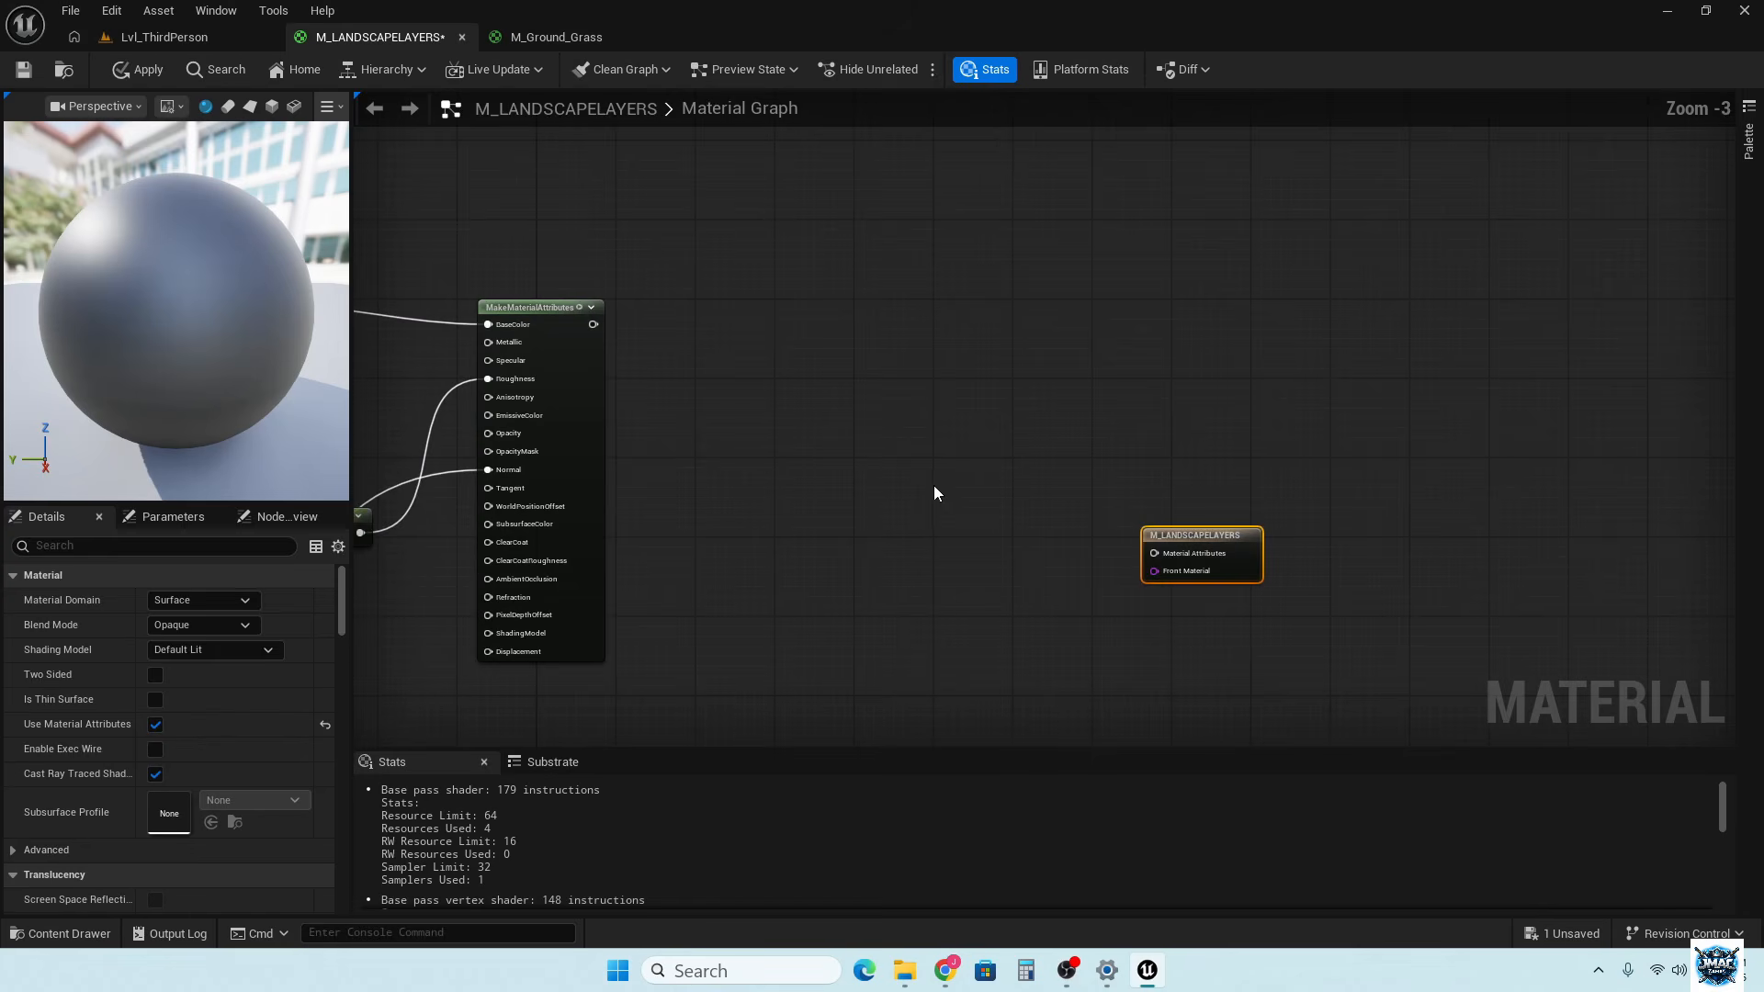
right_click(780, 468)
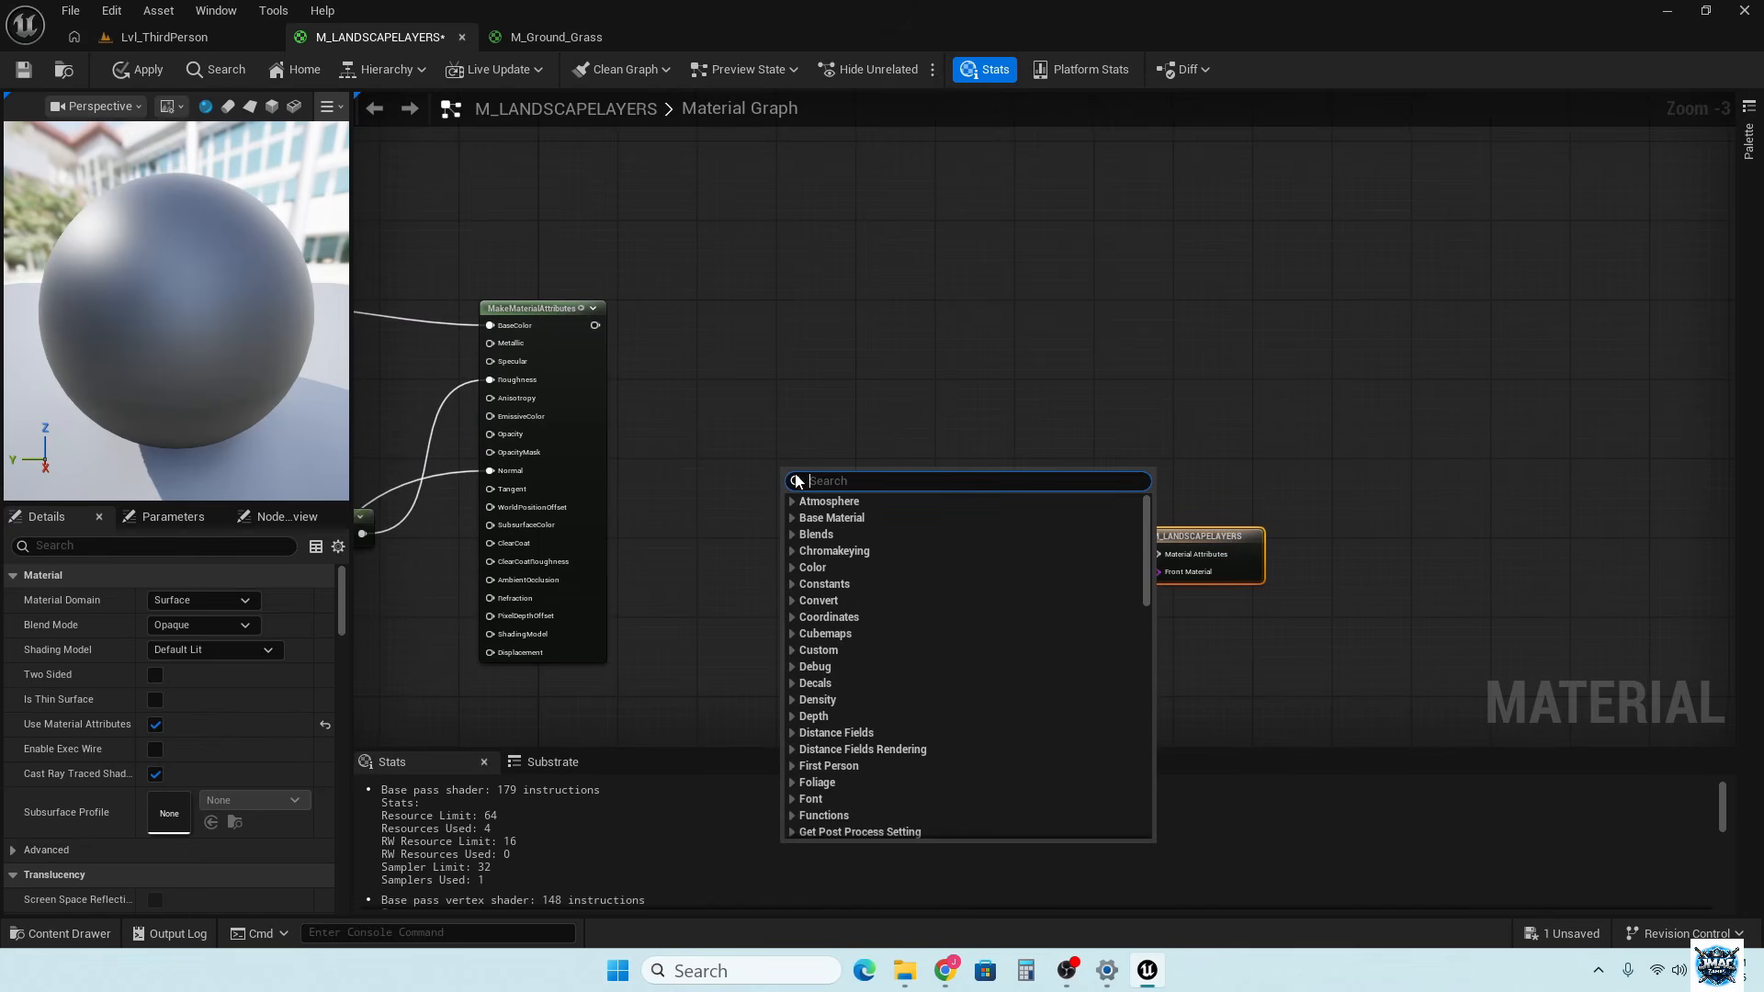
text(LANDSCAPE)
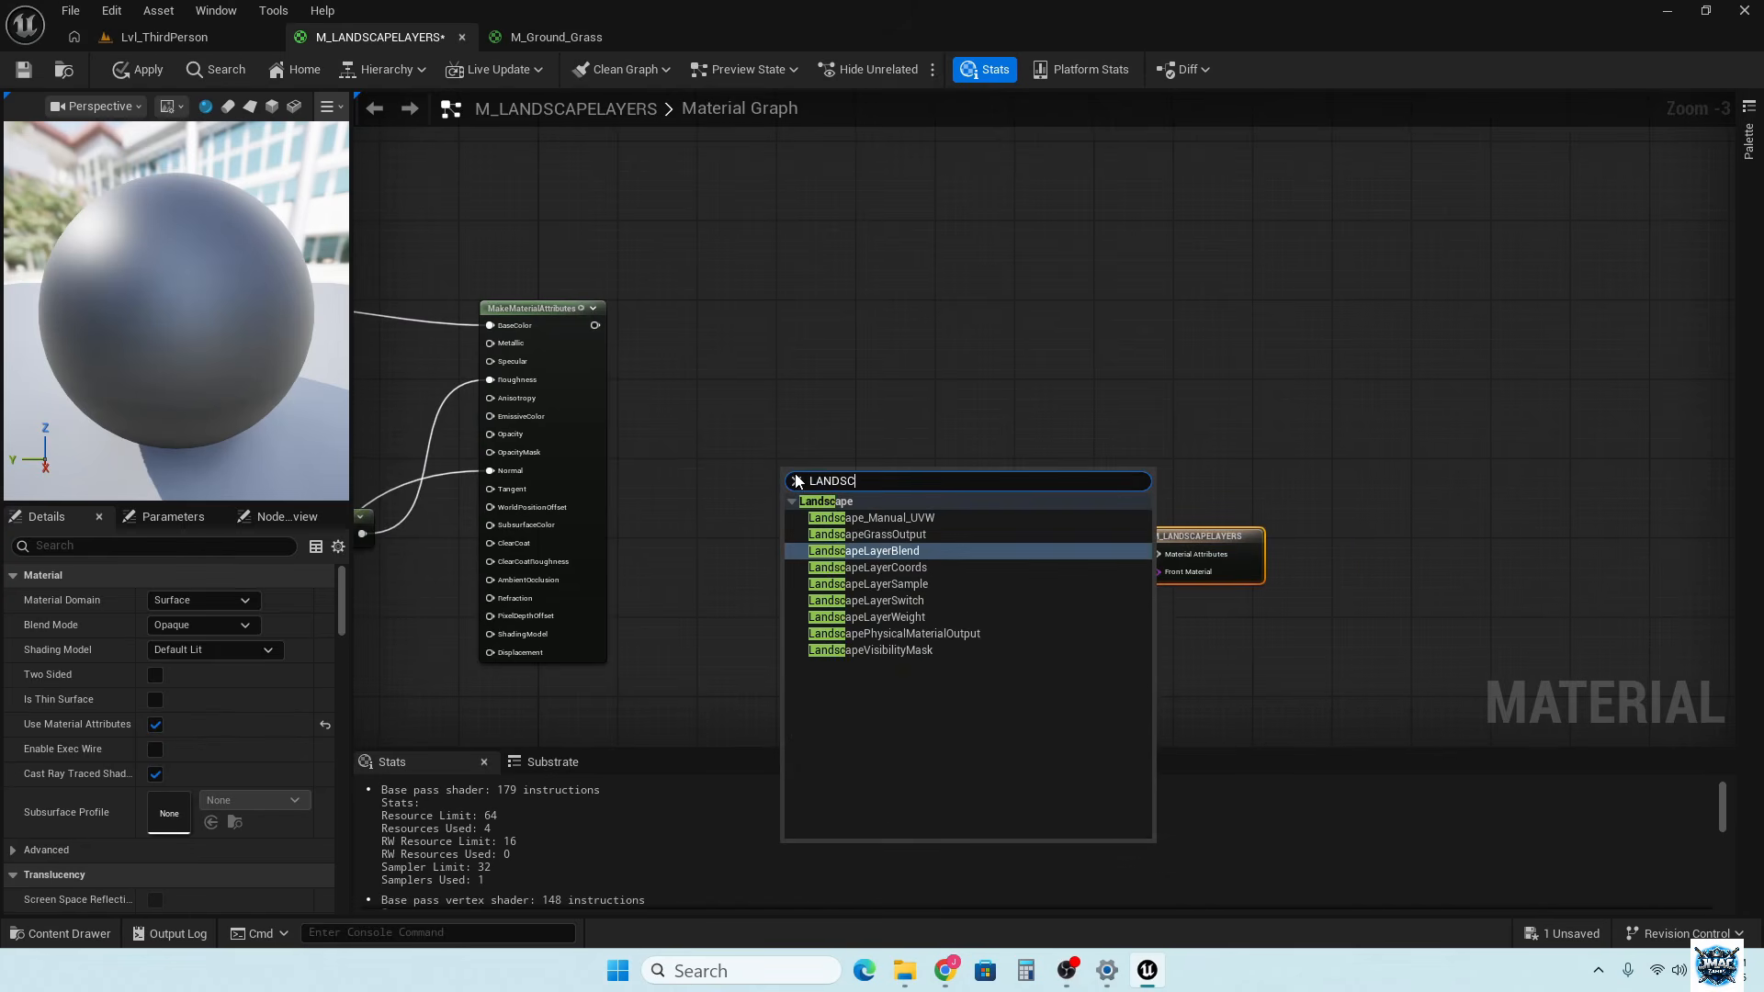
click(914, 552)
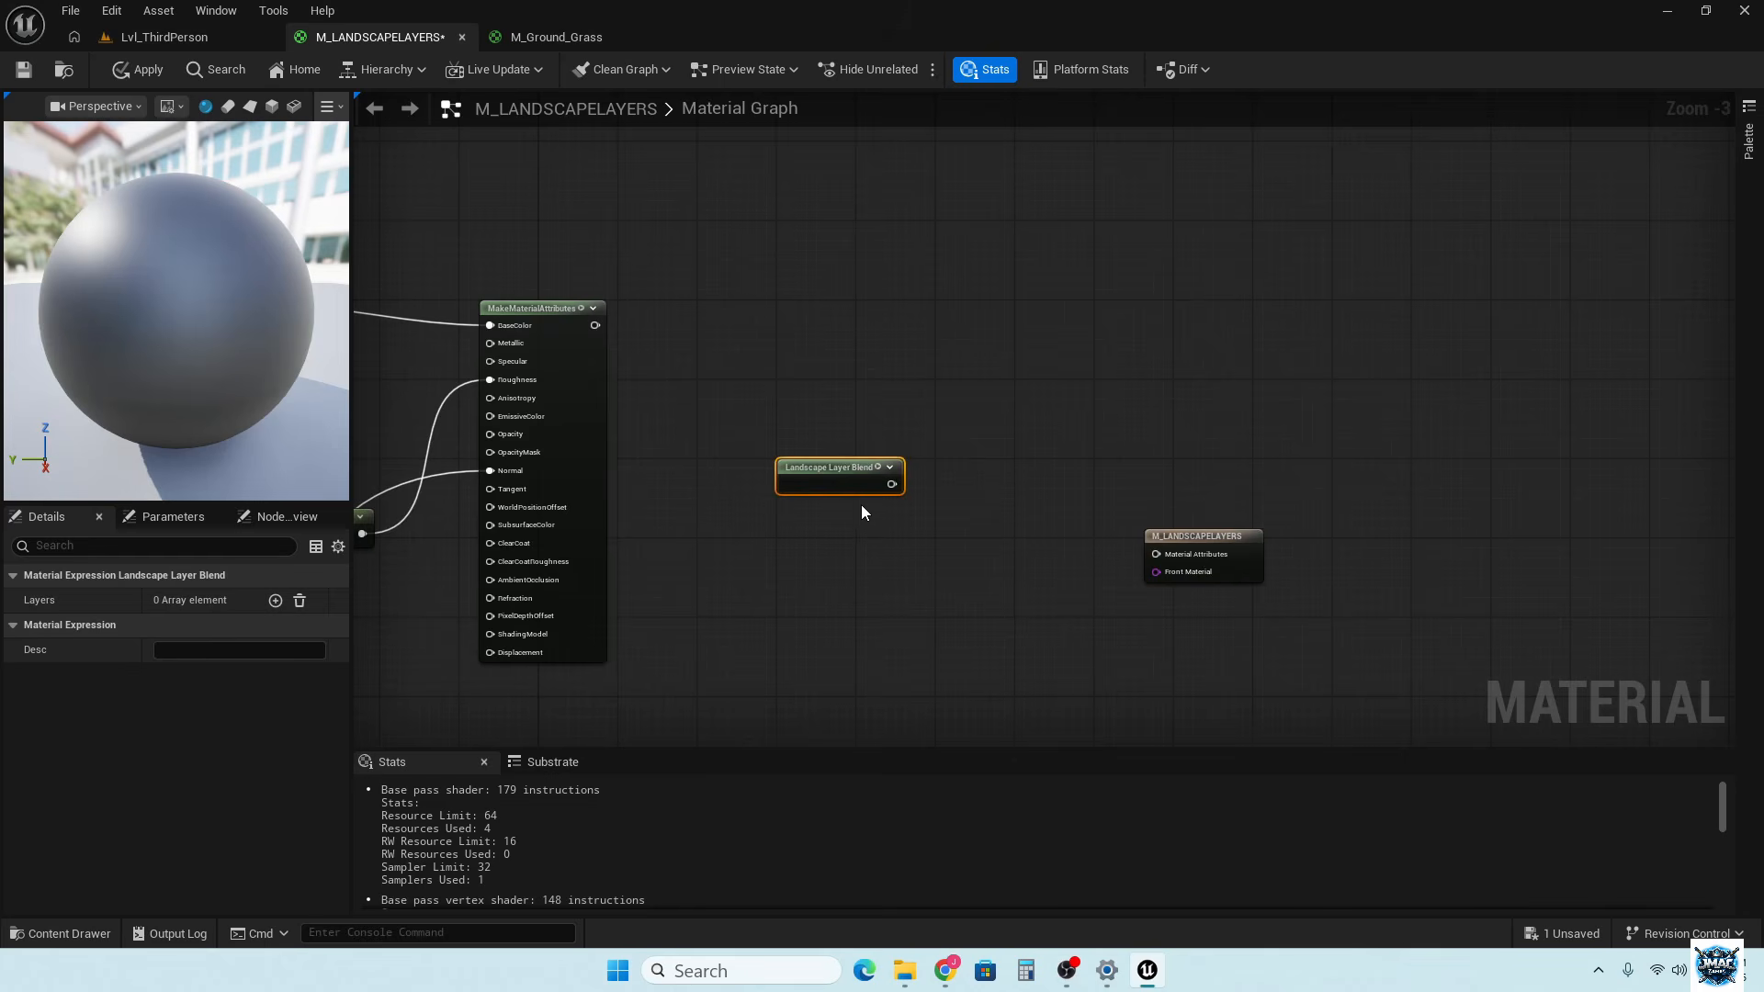
scroll(860, 468, up, 3)
drag(864, 473, 924, 355)
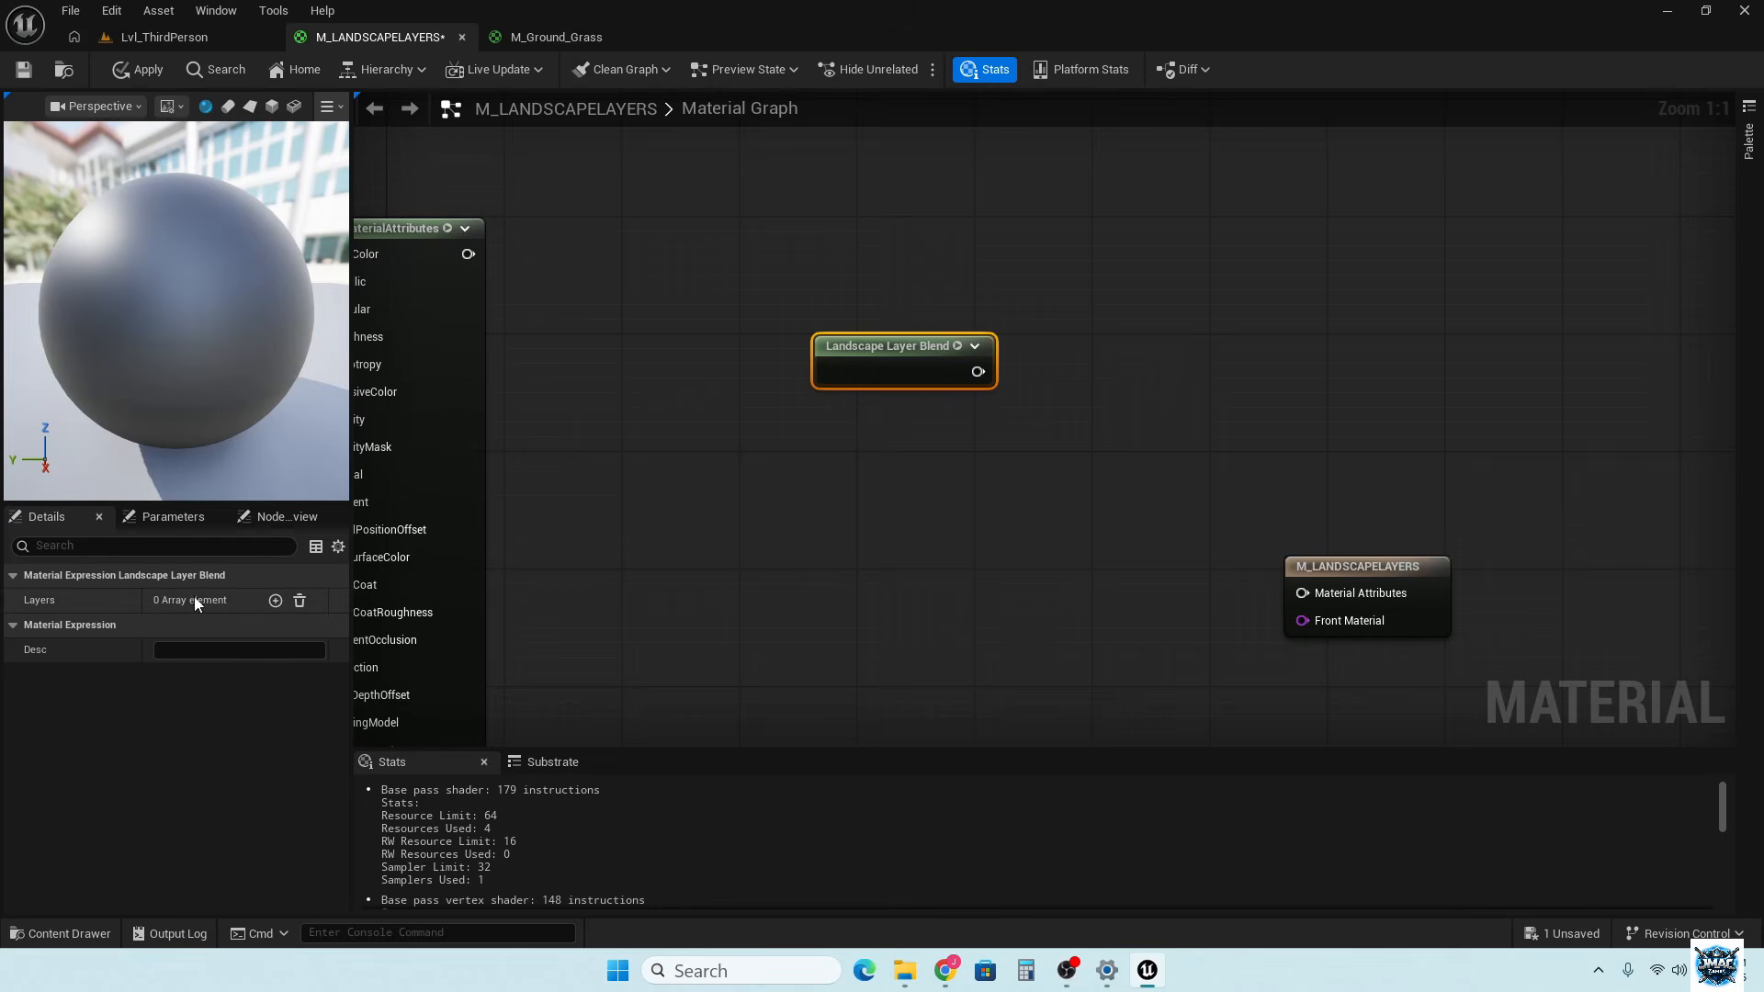
Add a layer named GRASS to the Landscape Layer Blend node, with LB Weight Blend as its blend type
click(277, 602)
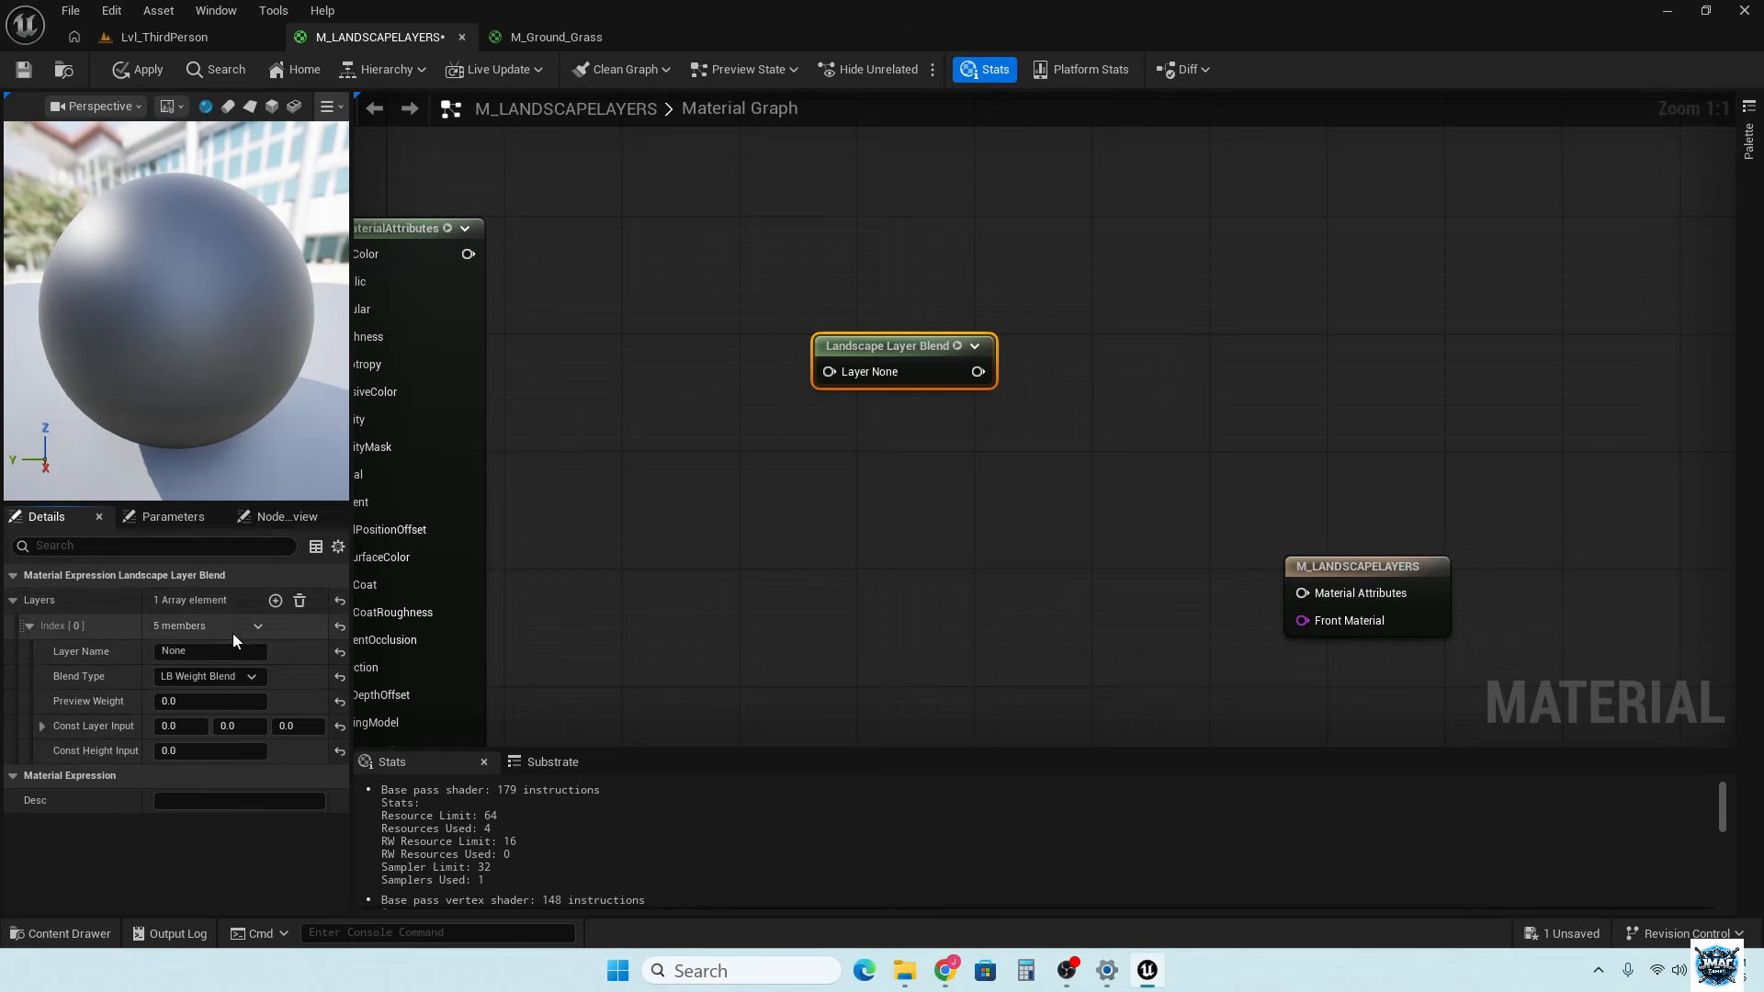
click(211, 649)
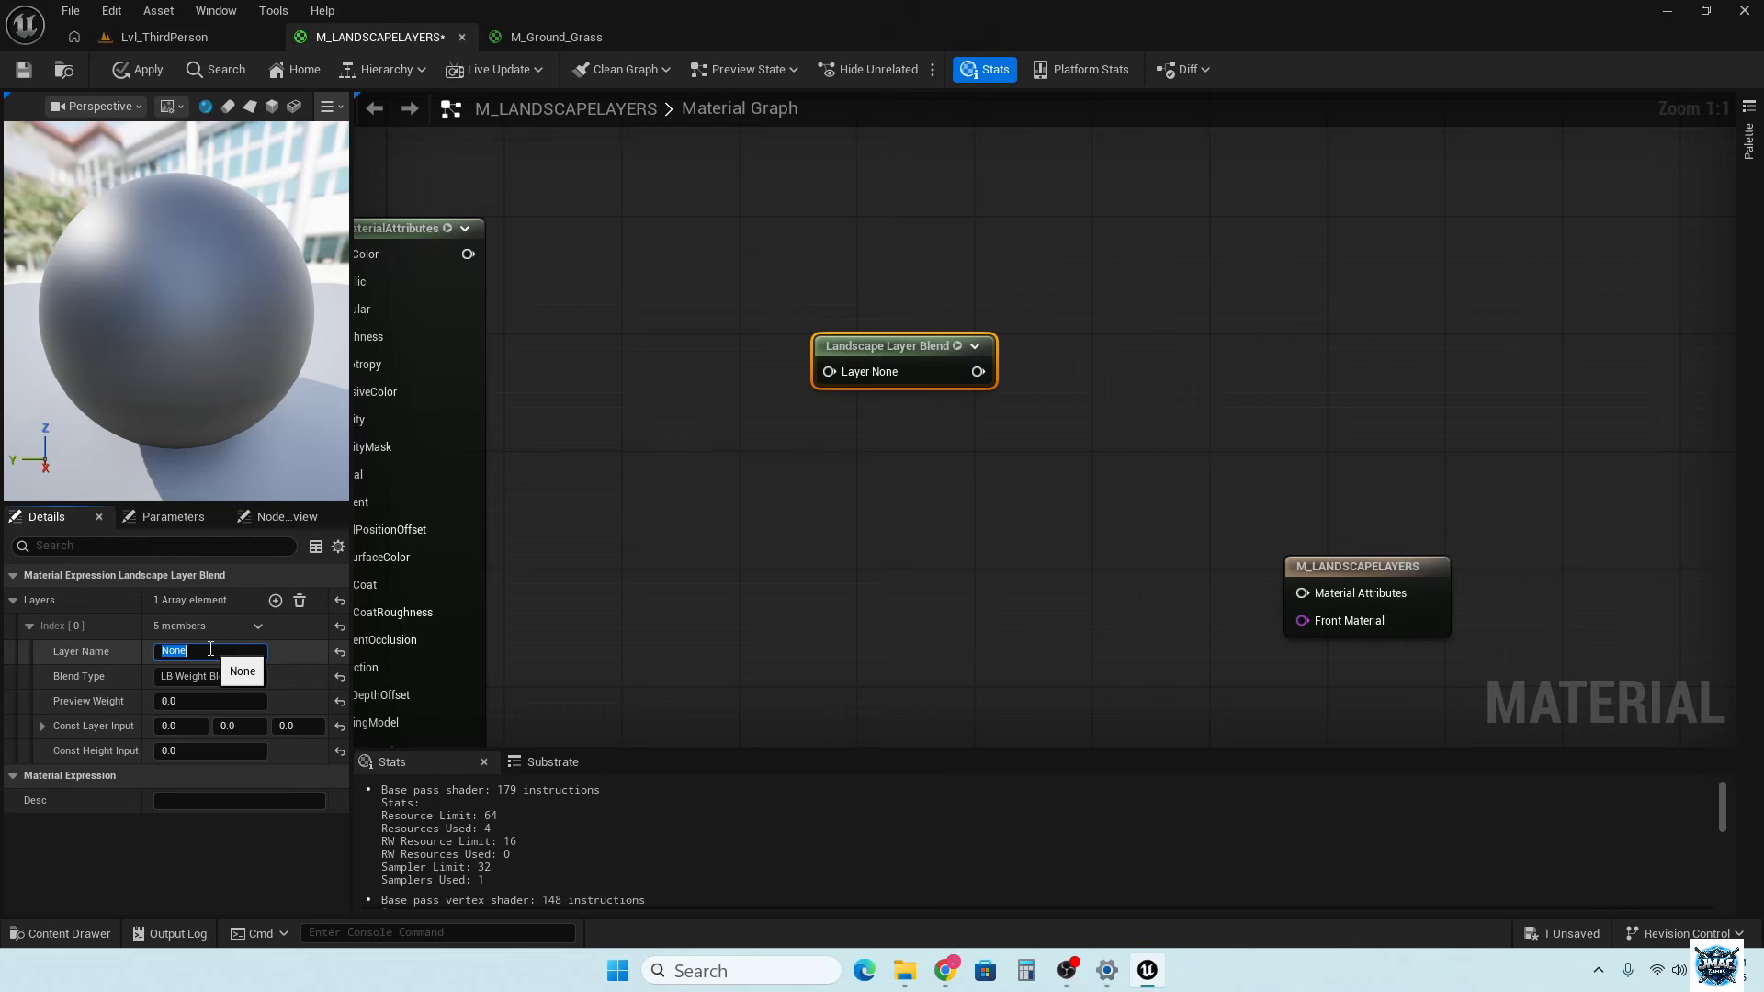
text(GRASS)
key(Return)
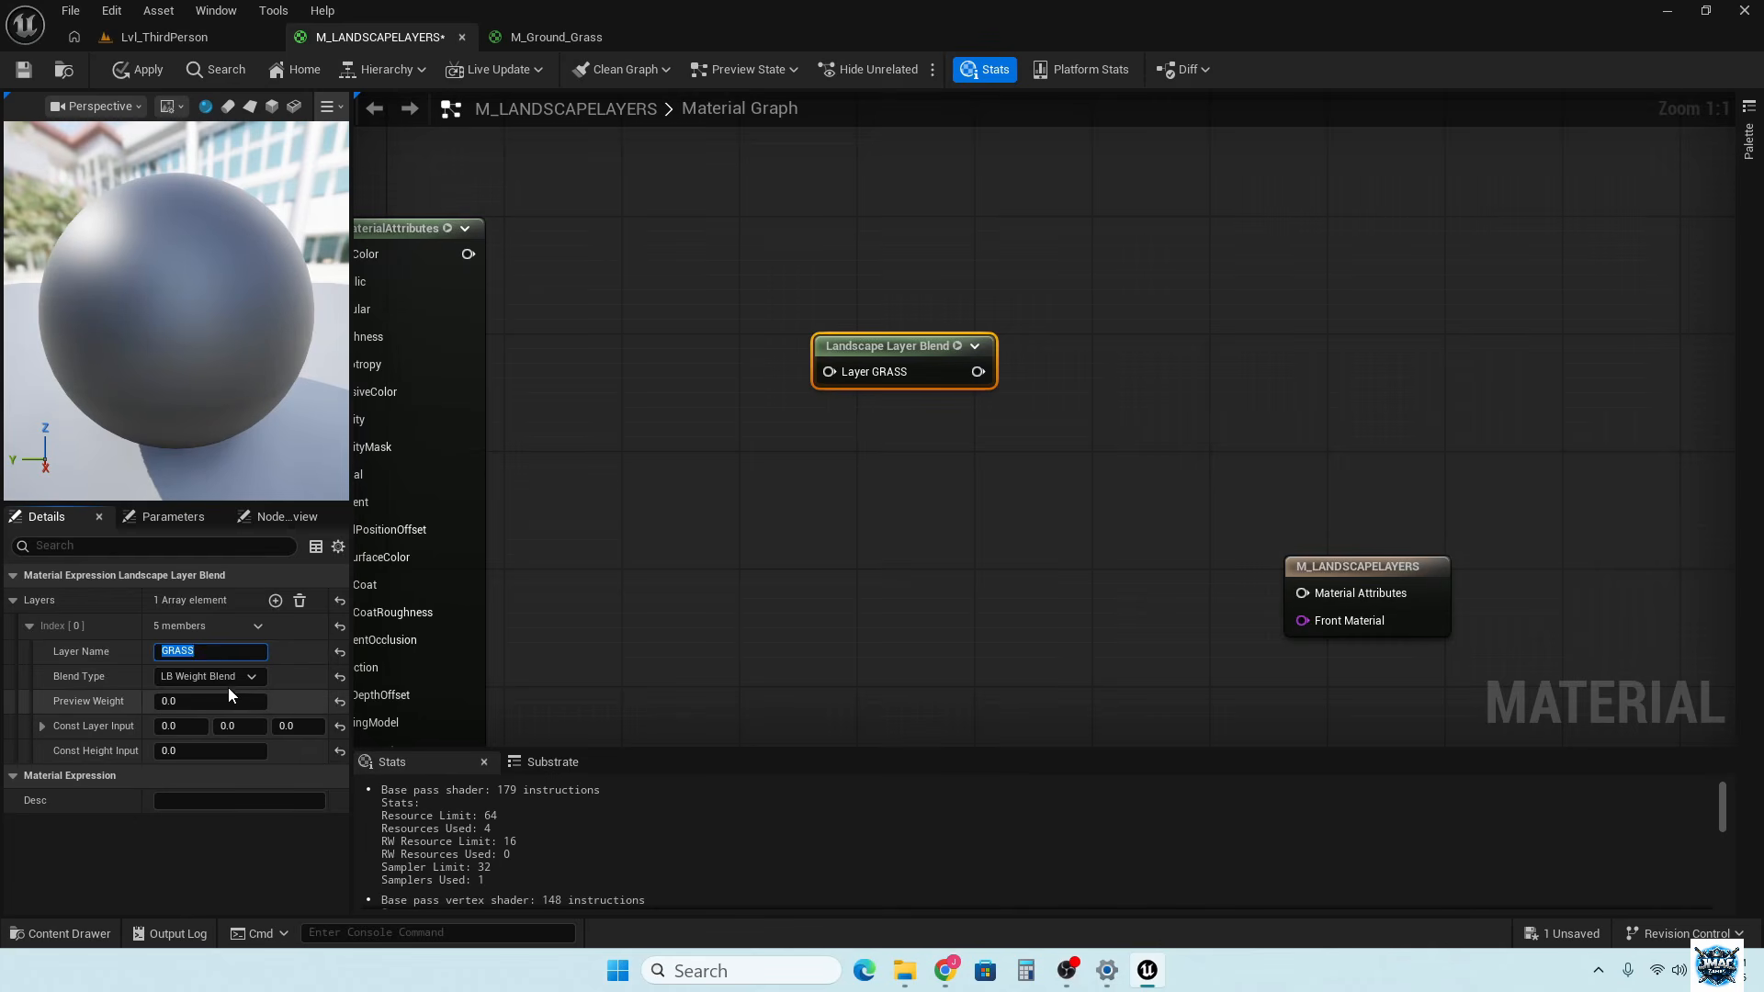
click(235, 676)
click(235, 676)
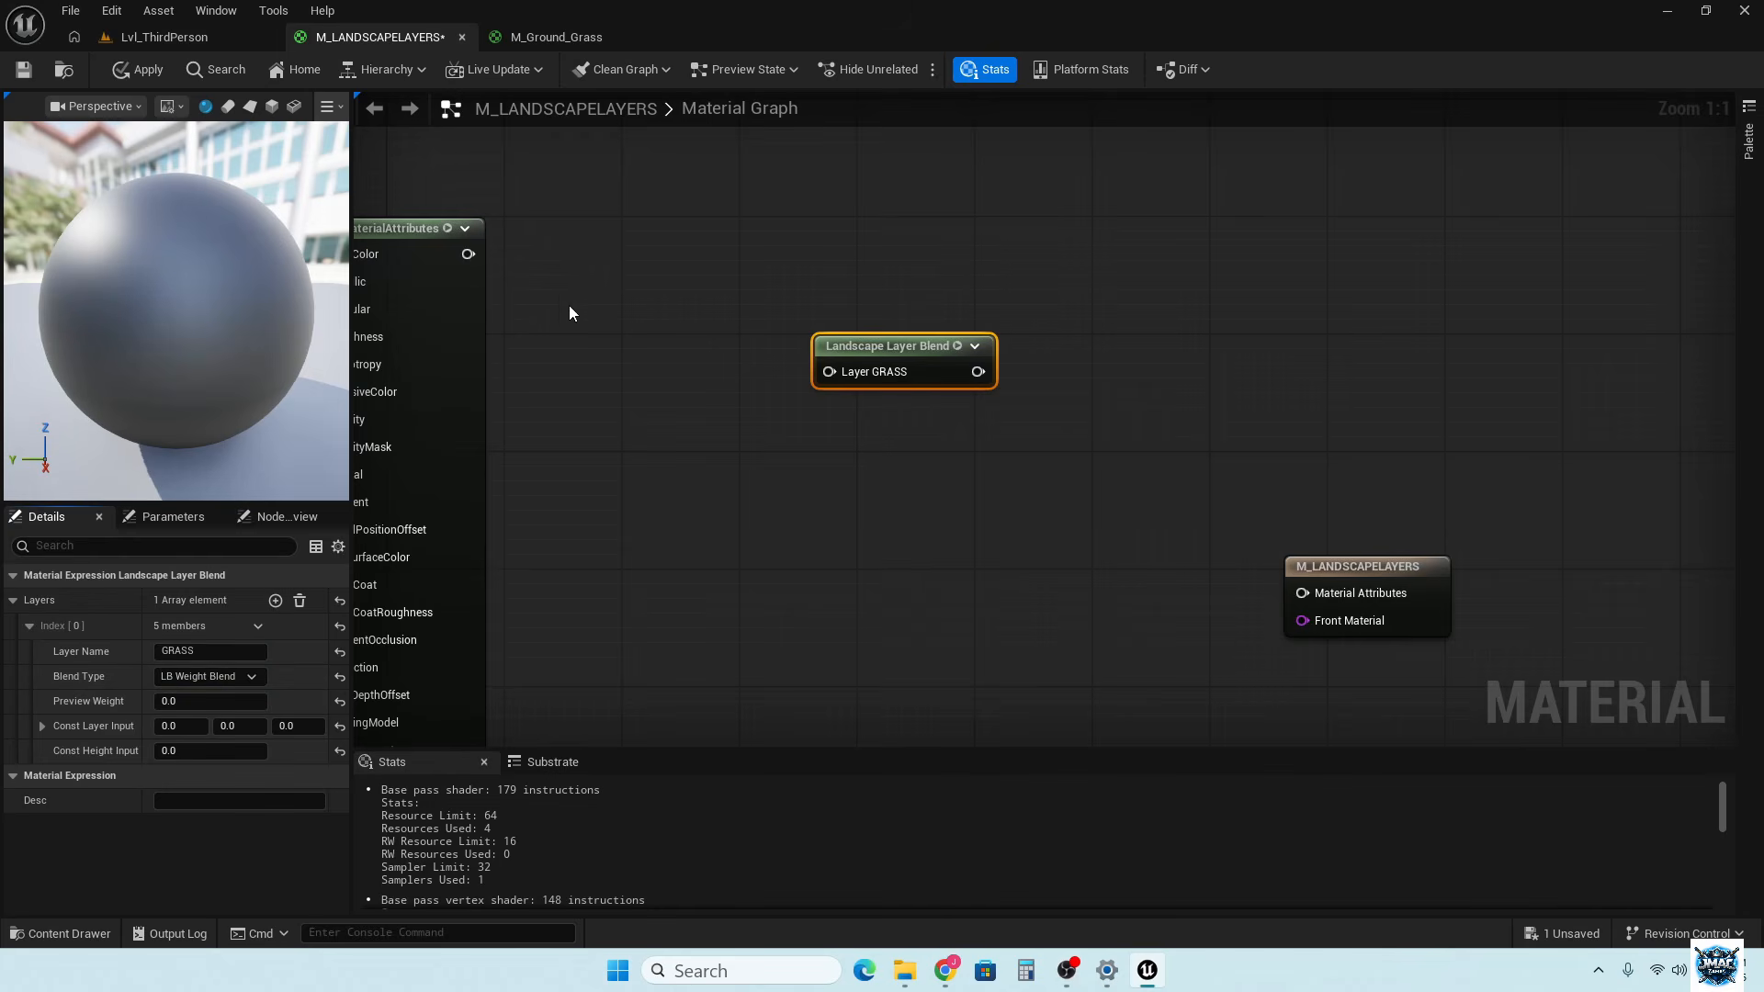
Connect MakeMaterialAttributes to the Layer GRASS input and move the material output node up beside the Landscape Layer Blend
drag(477, 256, 830, 373)
drag(1409, 591, 1421, 379)
scroll(679, 494, down, 9)
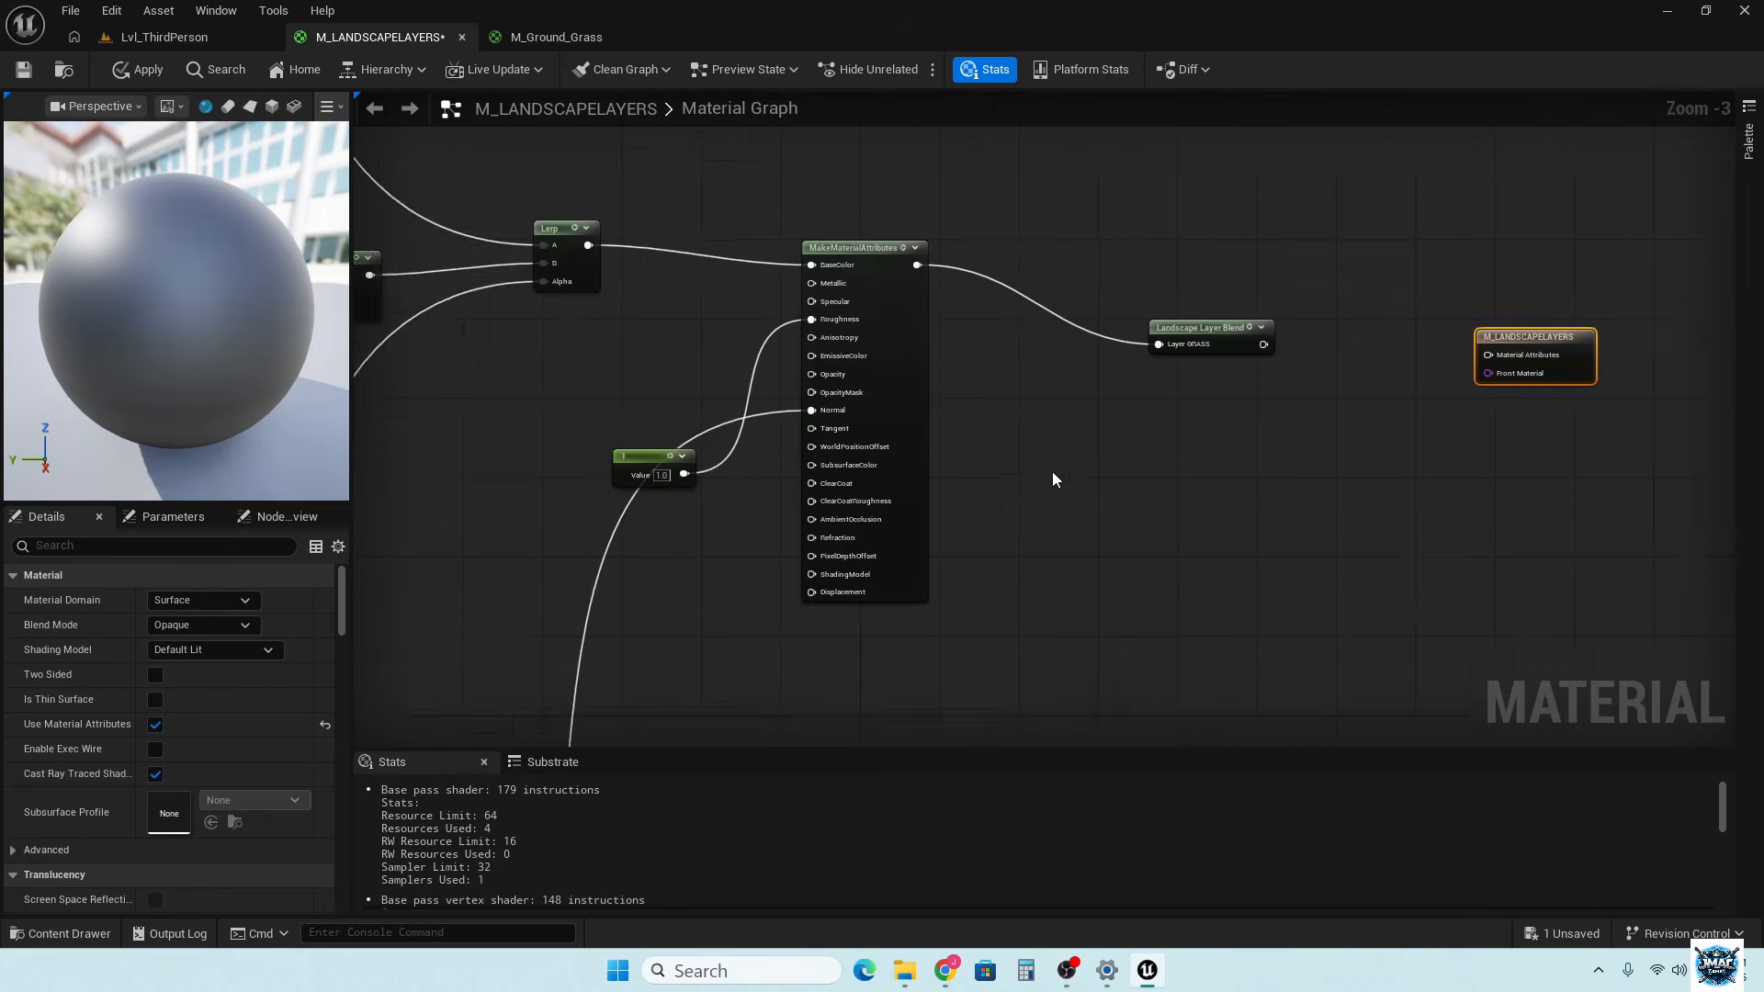
Collapse all the grass nodes, including MakeMaterialAttributes, into one subgraph and name it GRASS
scroll(1006, 597, down, 2)
right_drag(1003, 619, 990, 494)
drag(1005, 678, 481, 140)
right_click(597, 154)
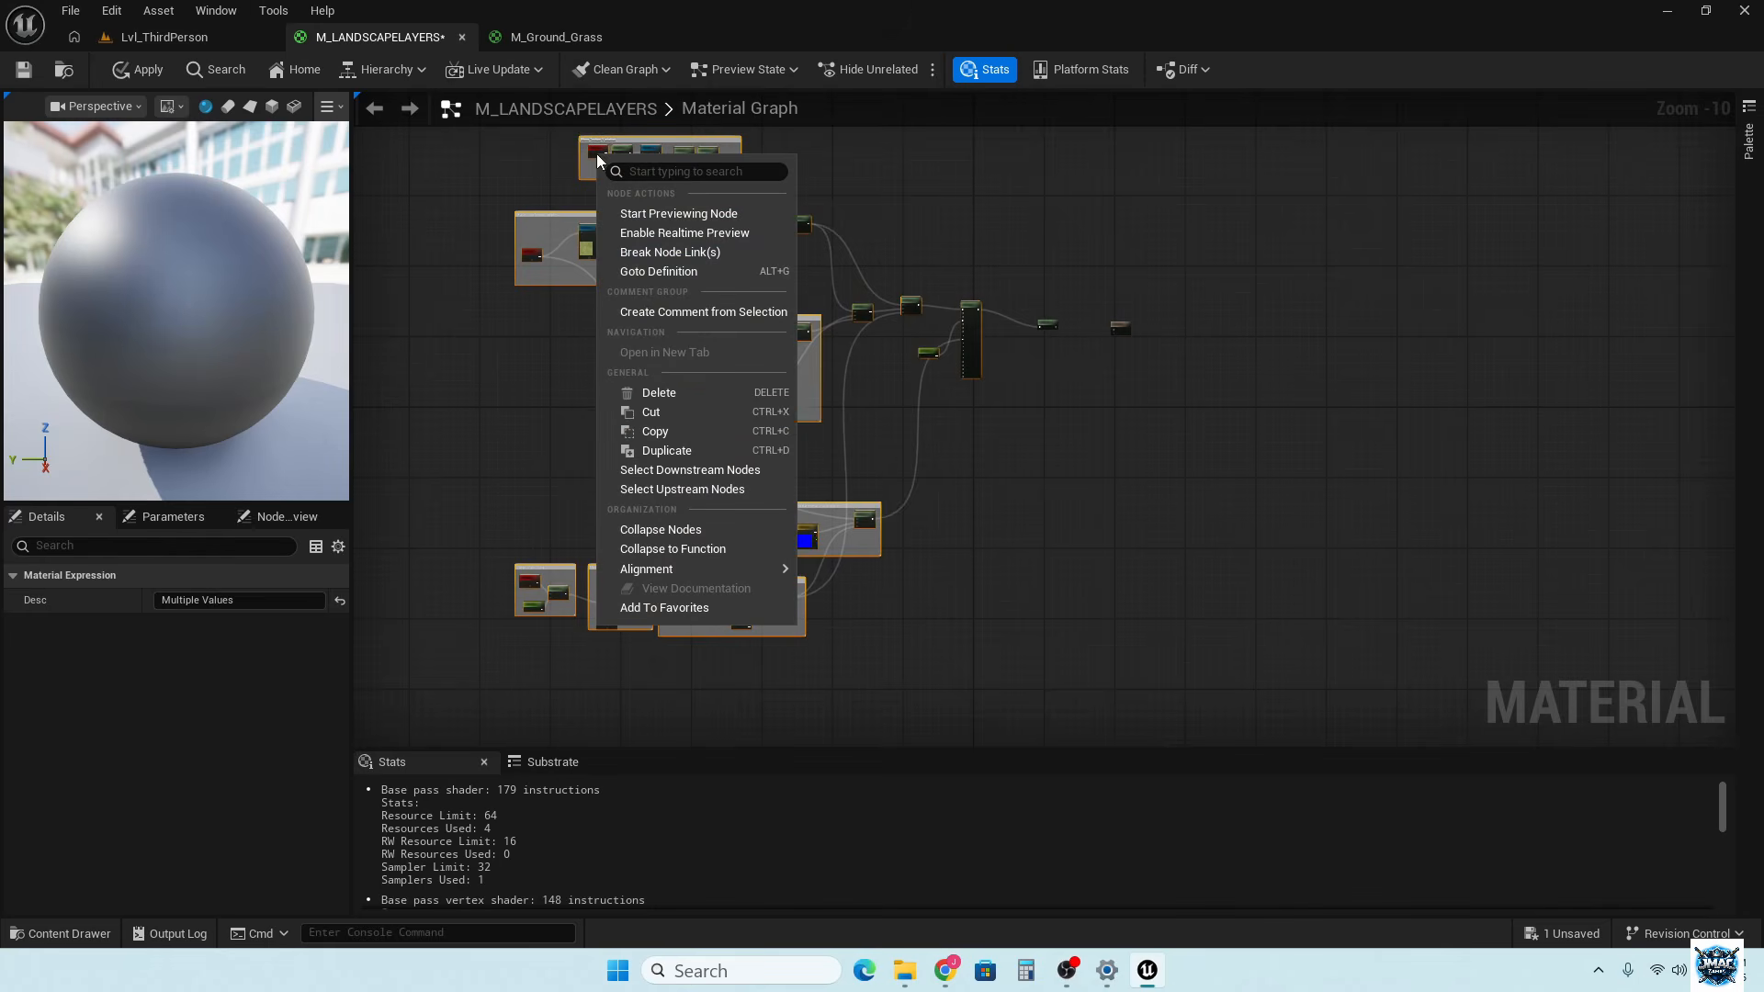
click(682, 530)
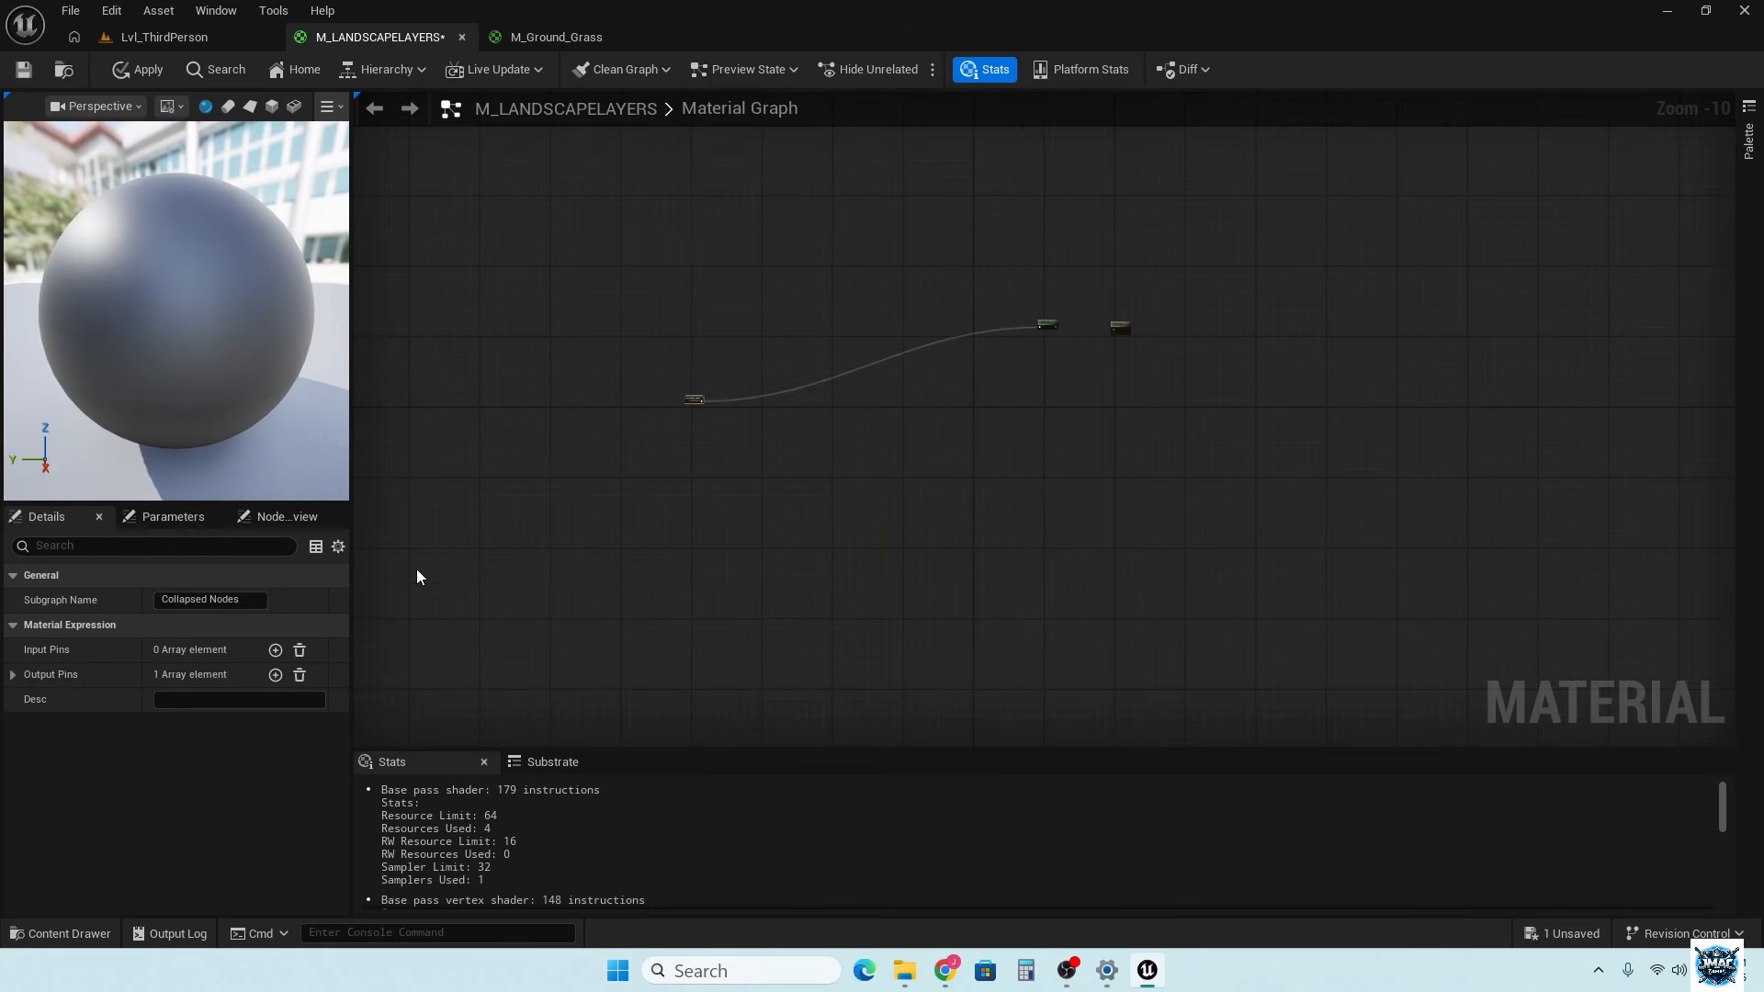
click(210, 599)
text(GRASS)
key(Return)
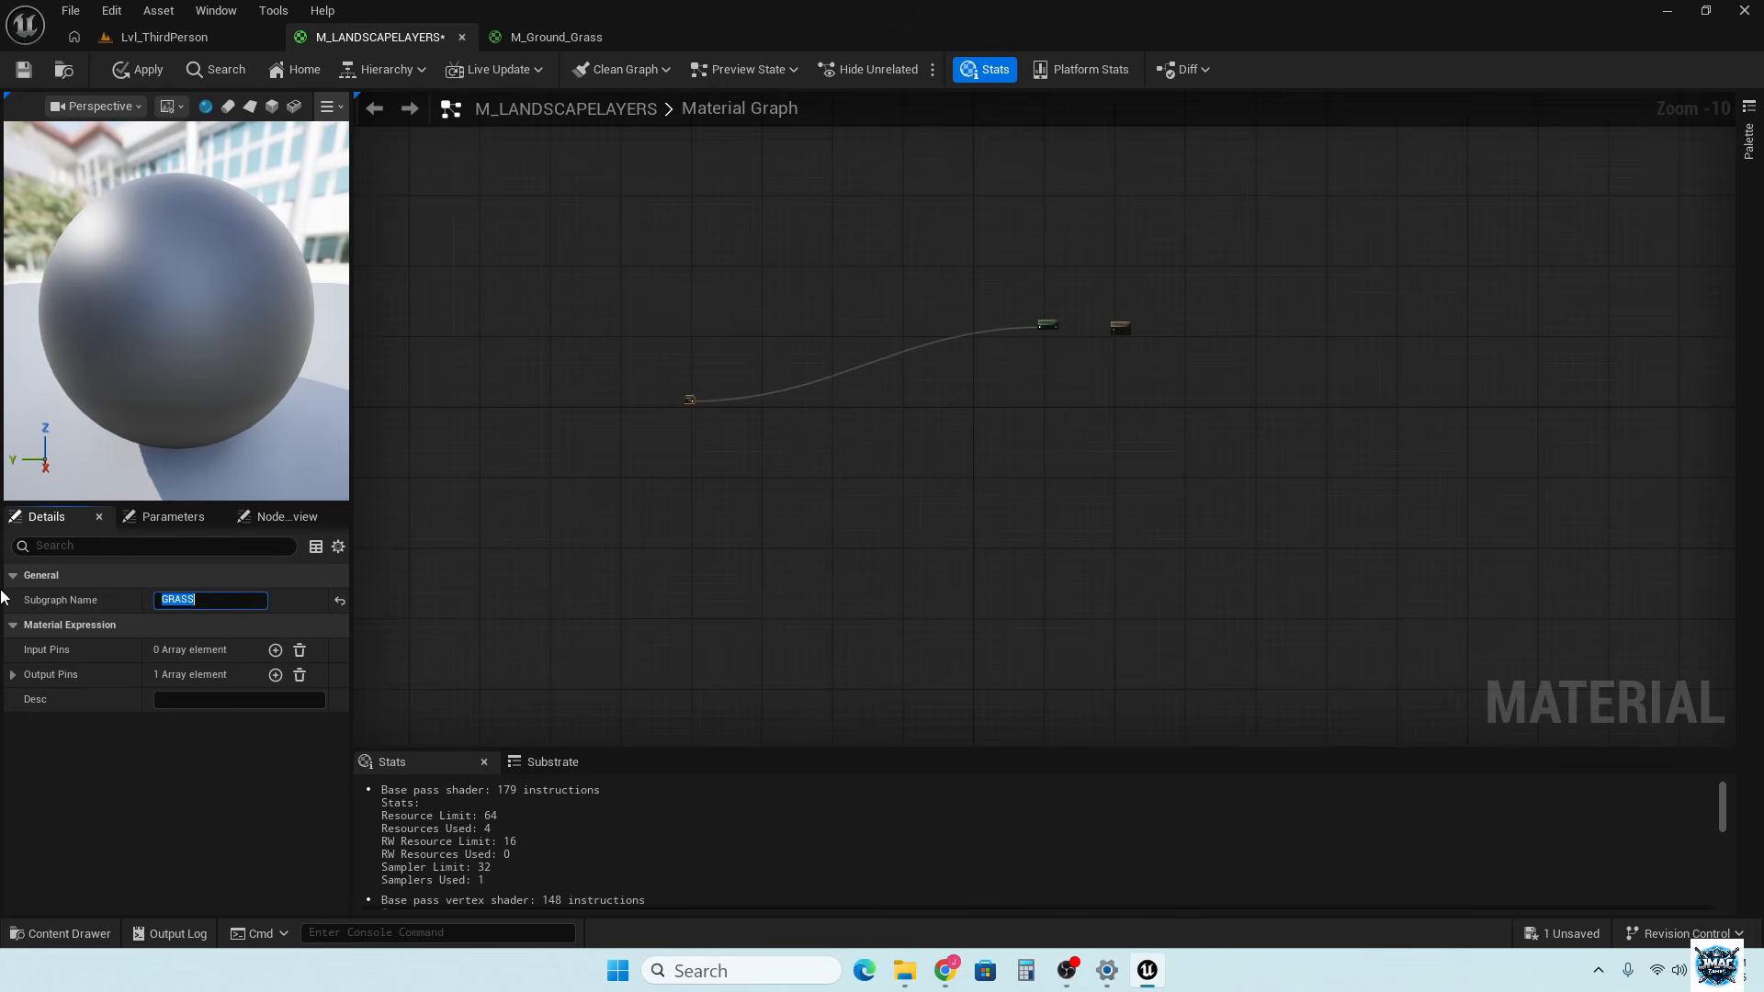
Move the GRASS subgraph node close to the Landscape Layer Blend node, slightly above its input side
scroll(715, 461, up, 7)
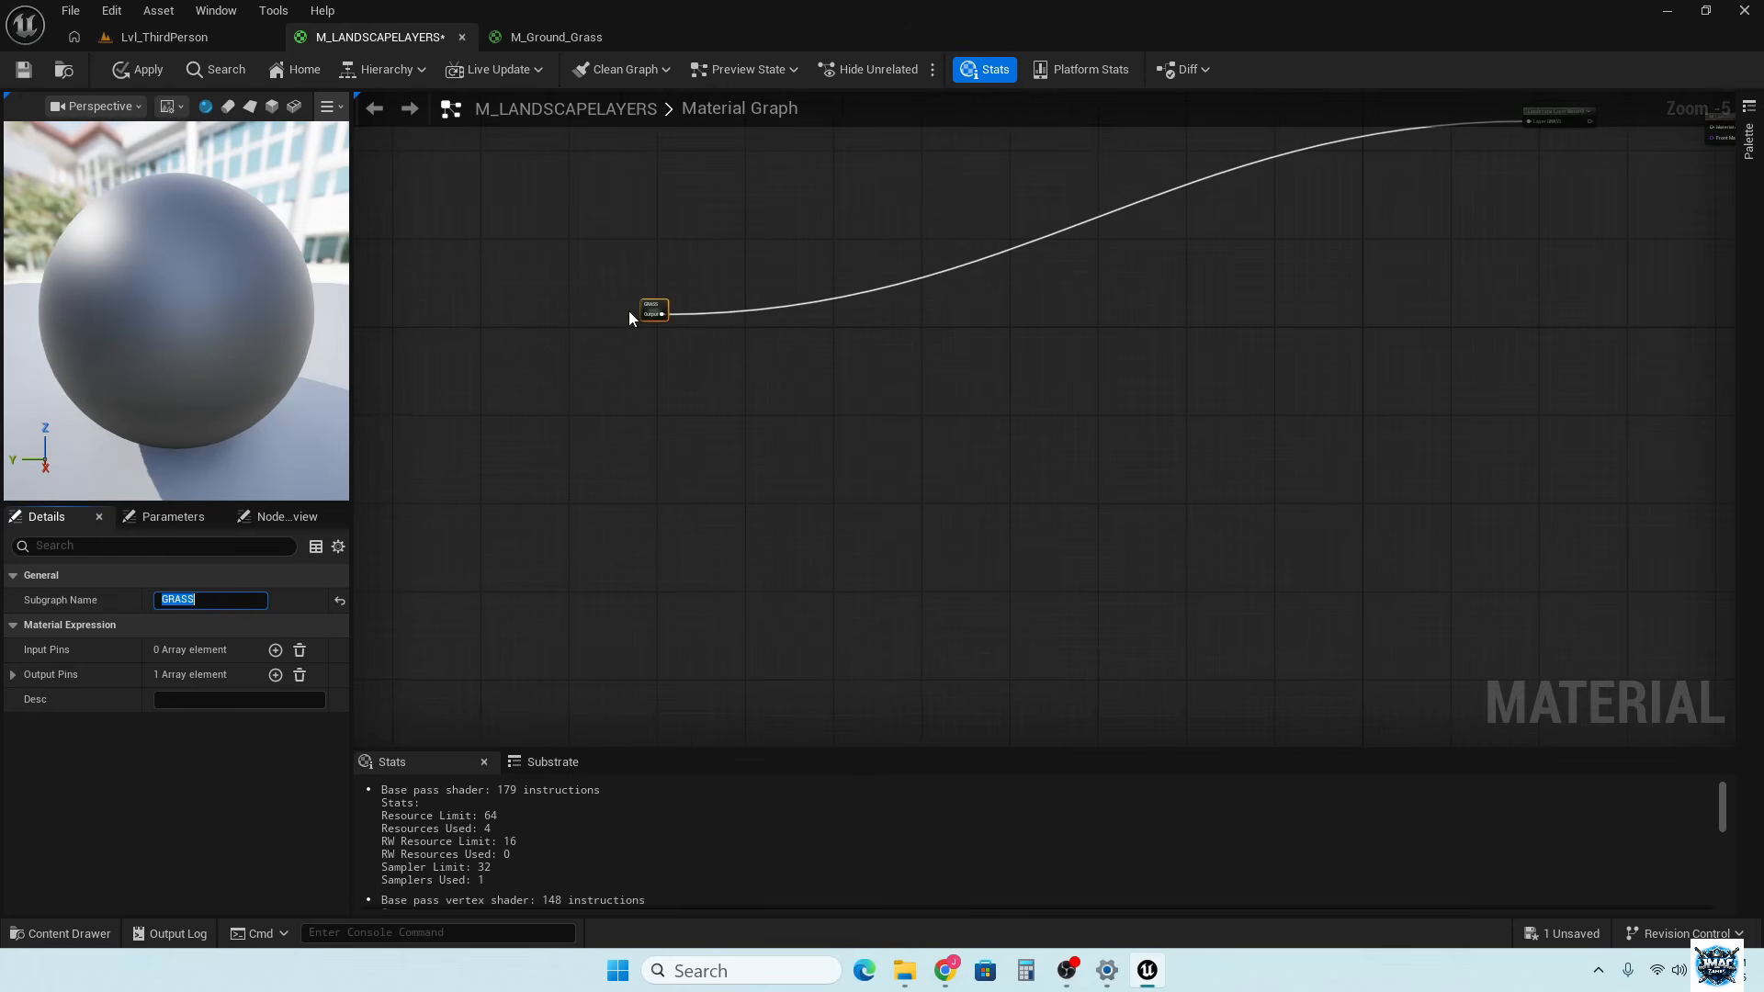
mouse_move(649, 316)
scroll(651, 317, up, 1)
drag(656, 295, 1593, 178)
right_drag(1616, 272, 641, 312)
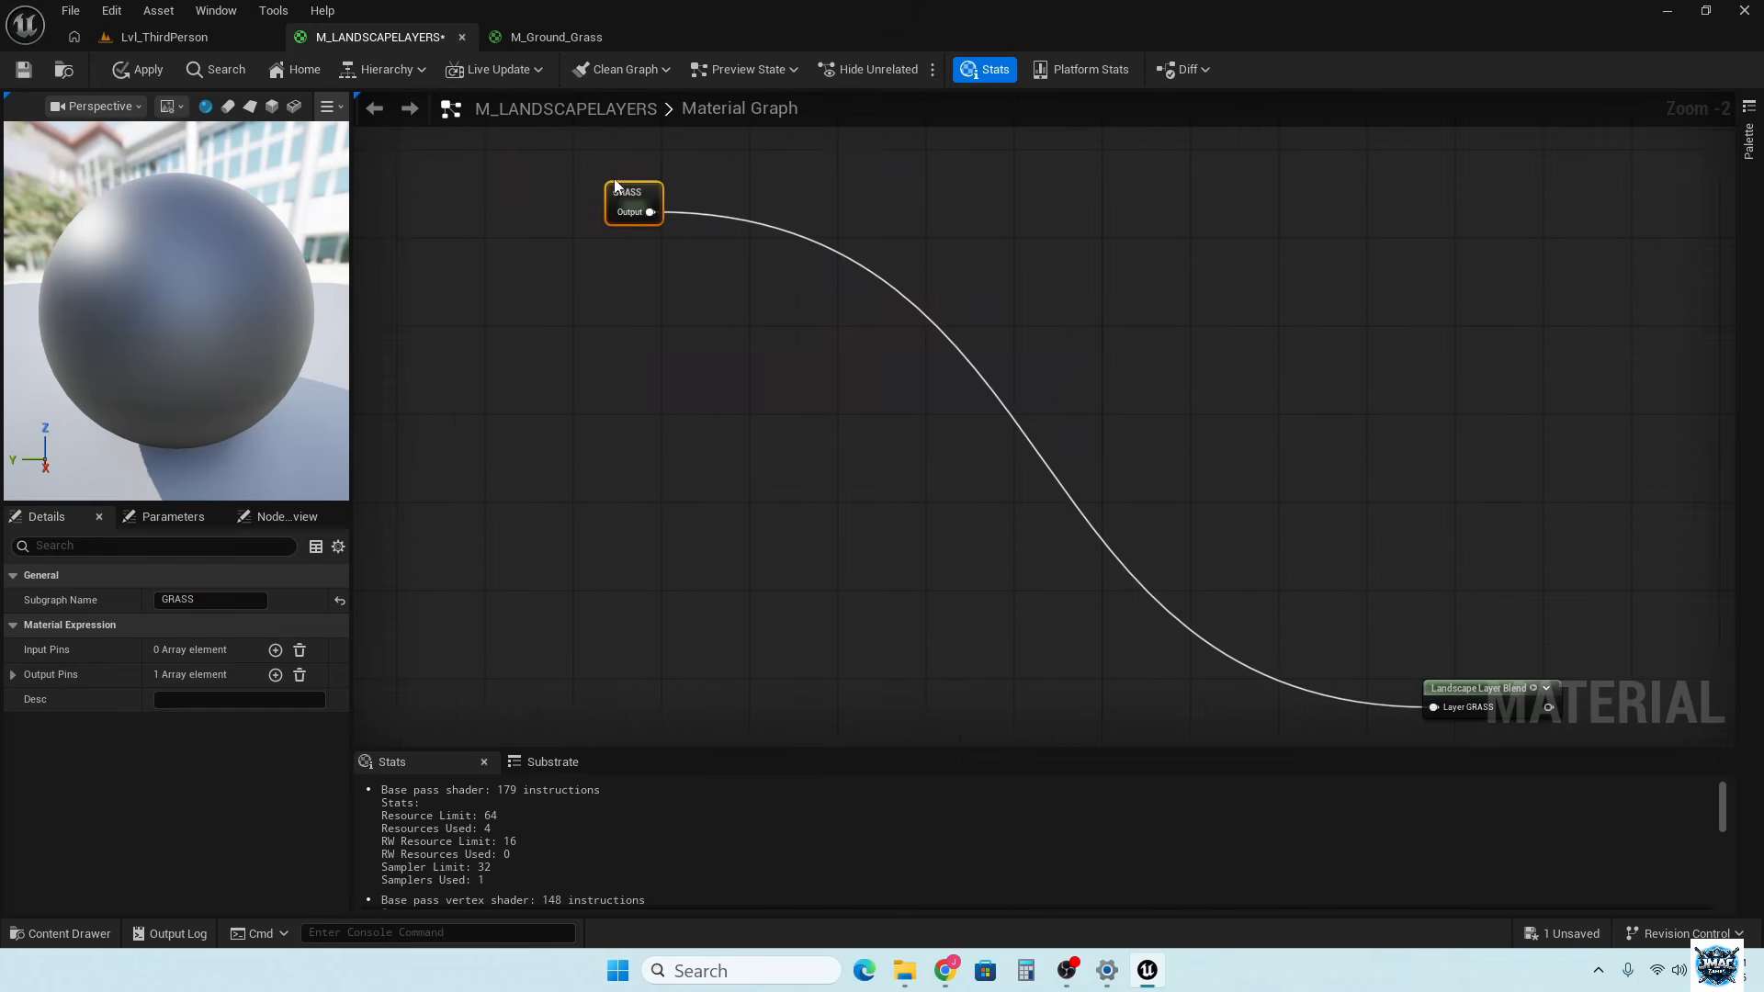
drag(613, 187, 1236, 562)
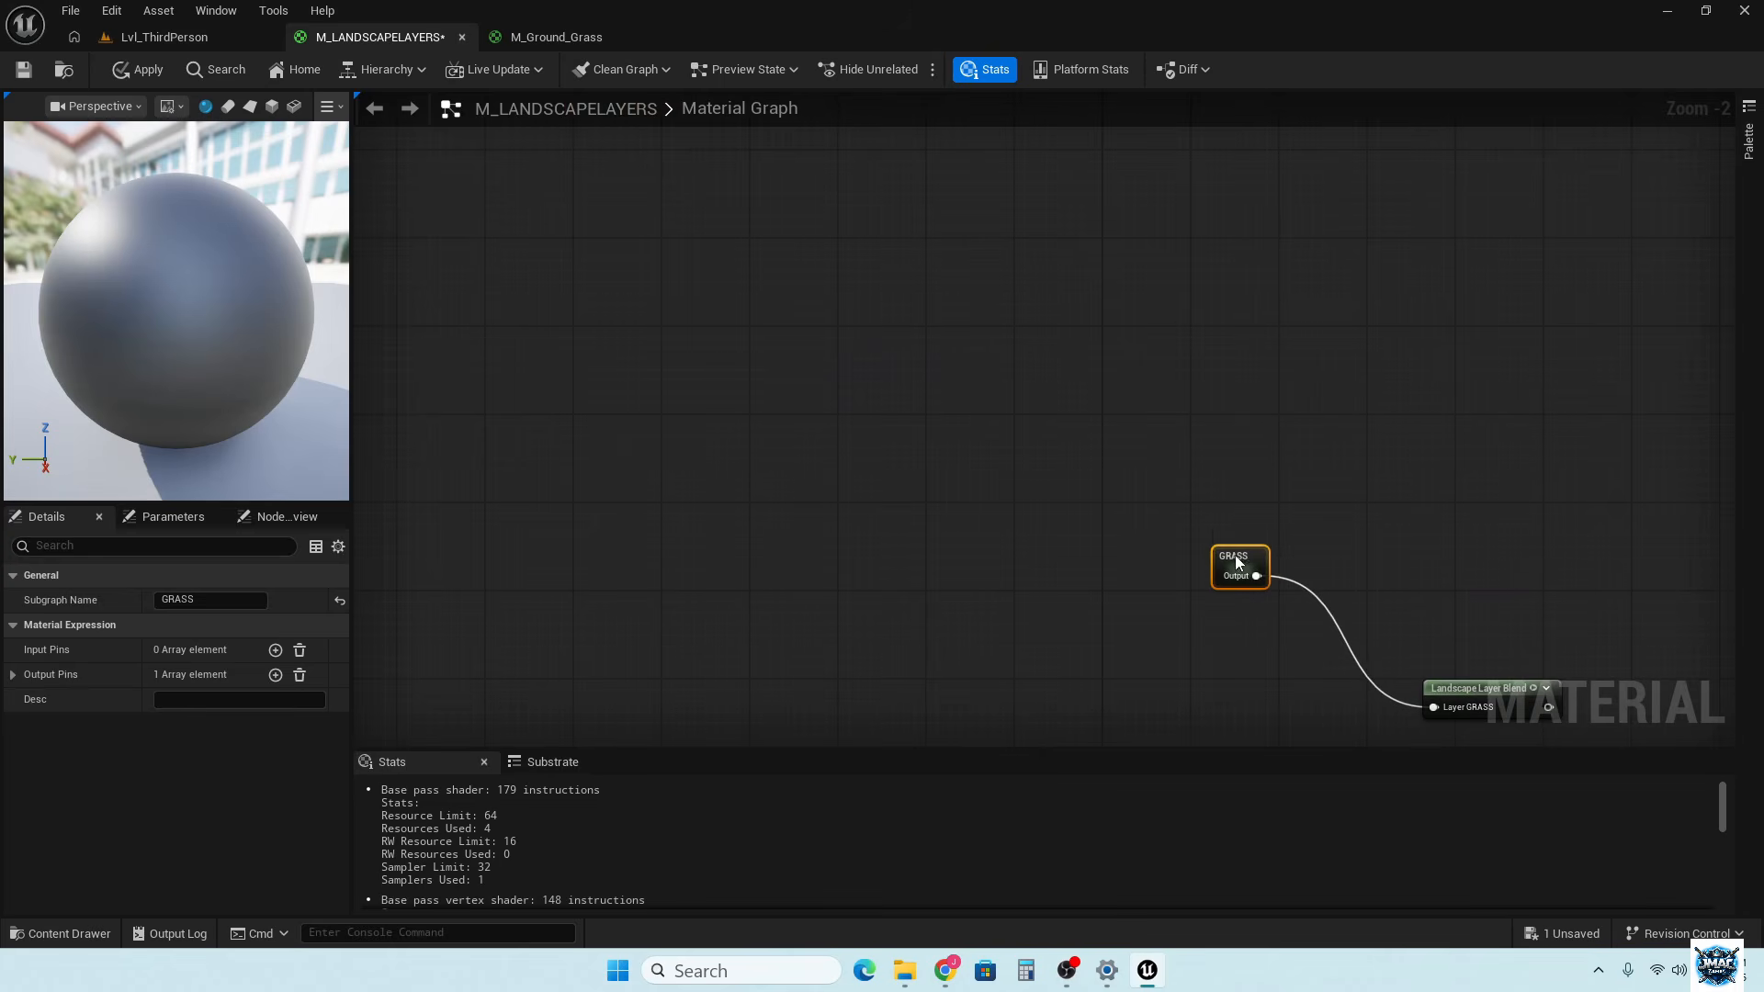
right_drag(1290, 723, 990, 380)
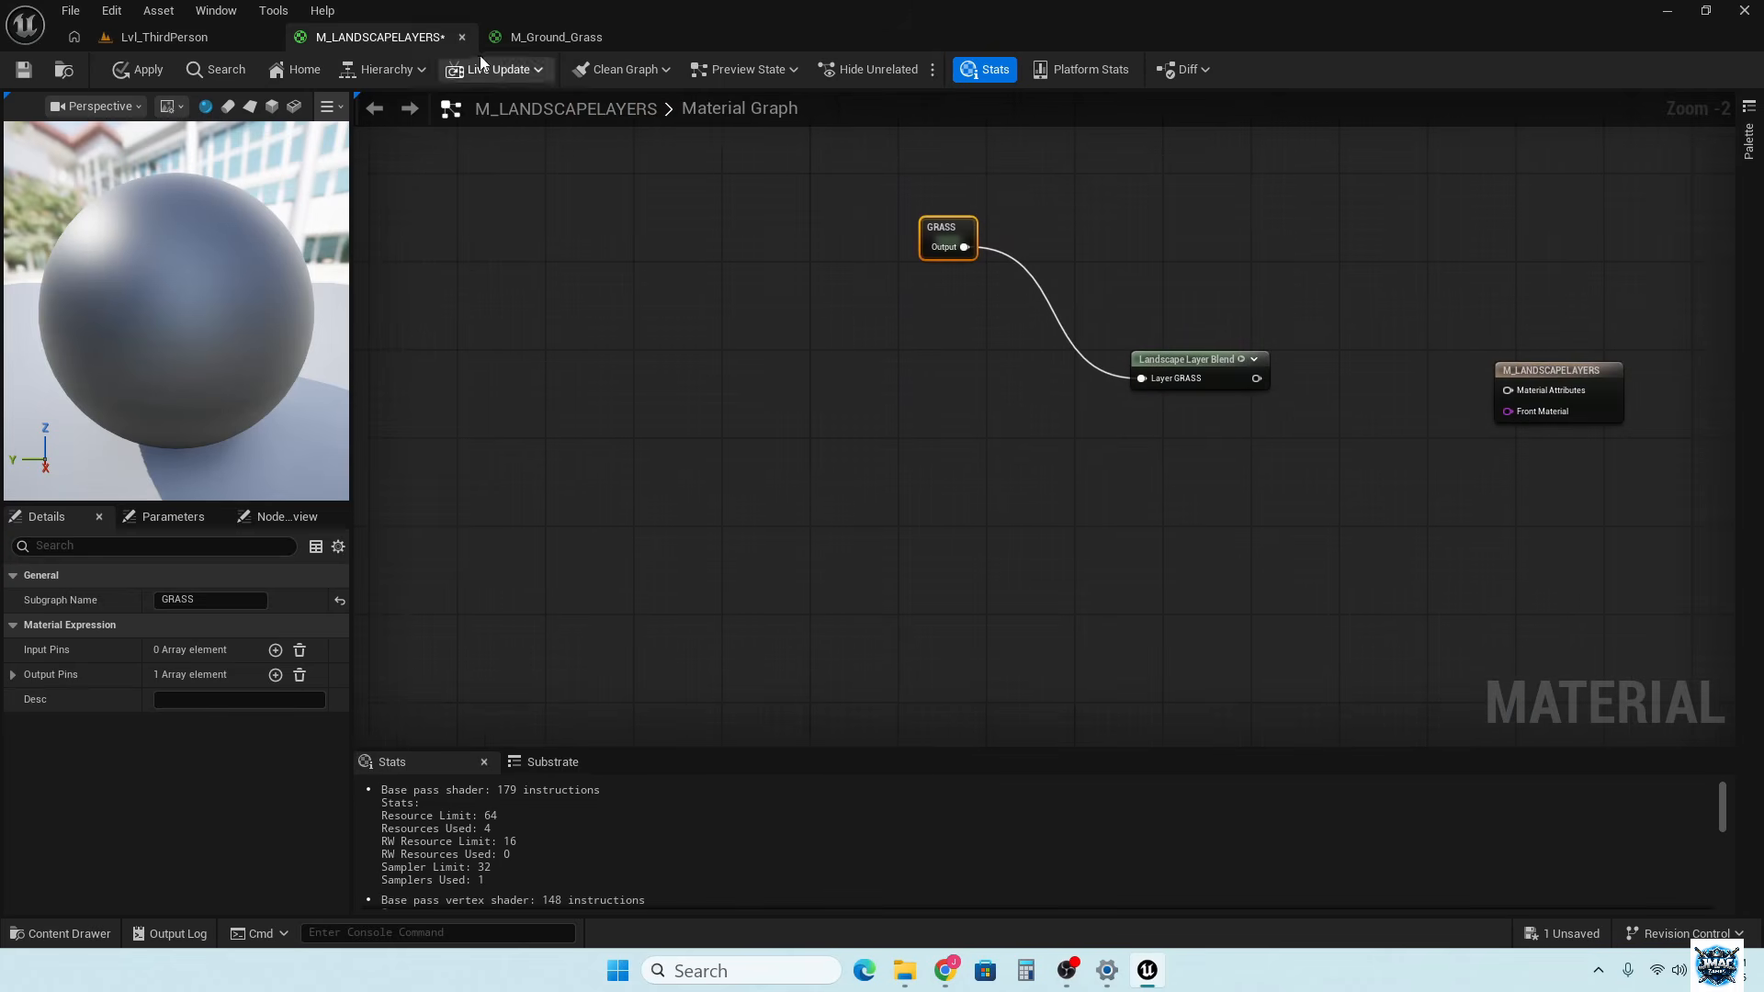
Close the M_Ground_Grass material and open M_Rock_Sandstone from the StarterContent Materials folder
click(562, 39)
click(658, 37)
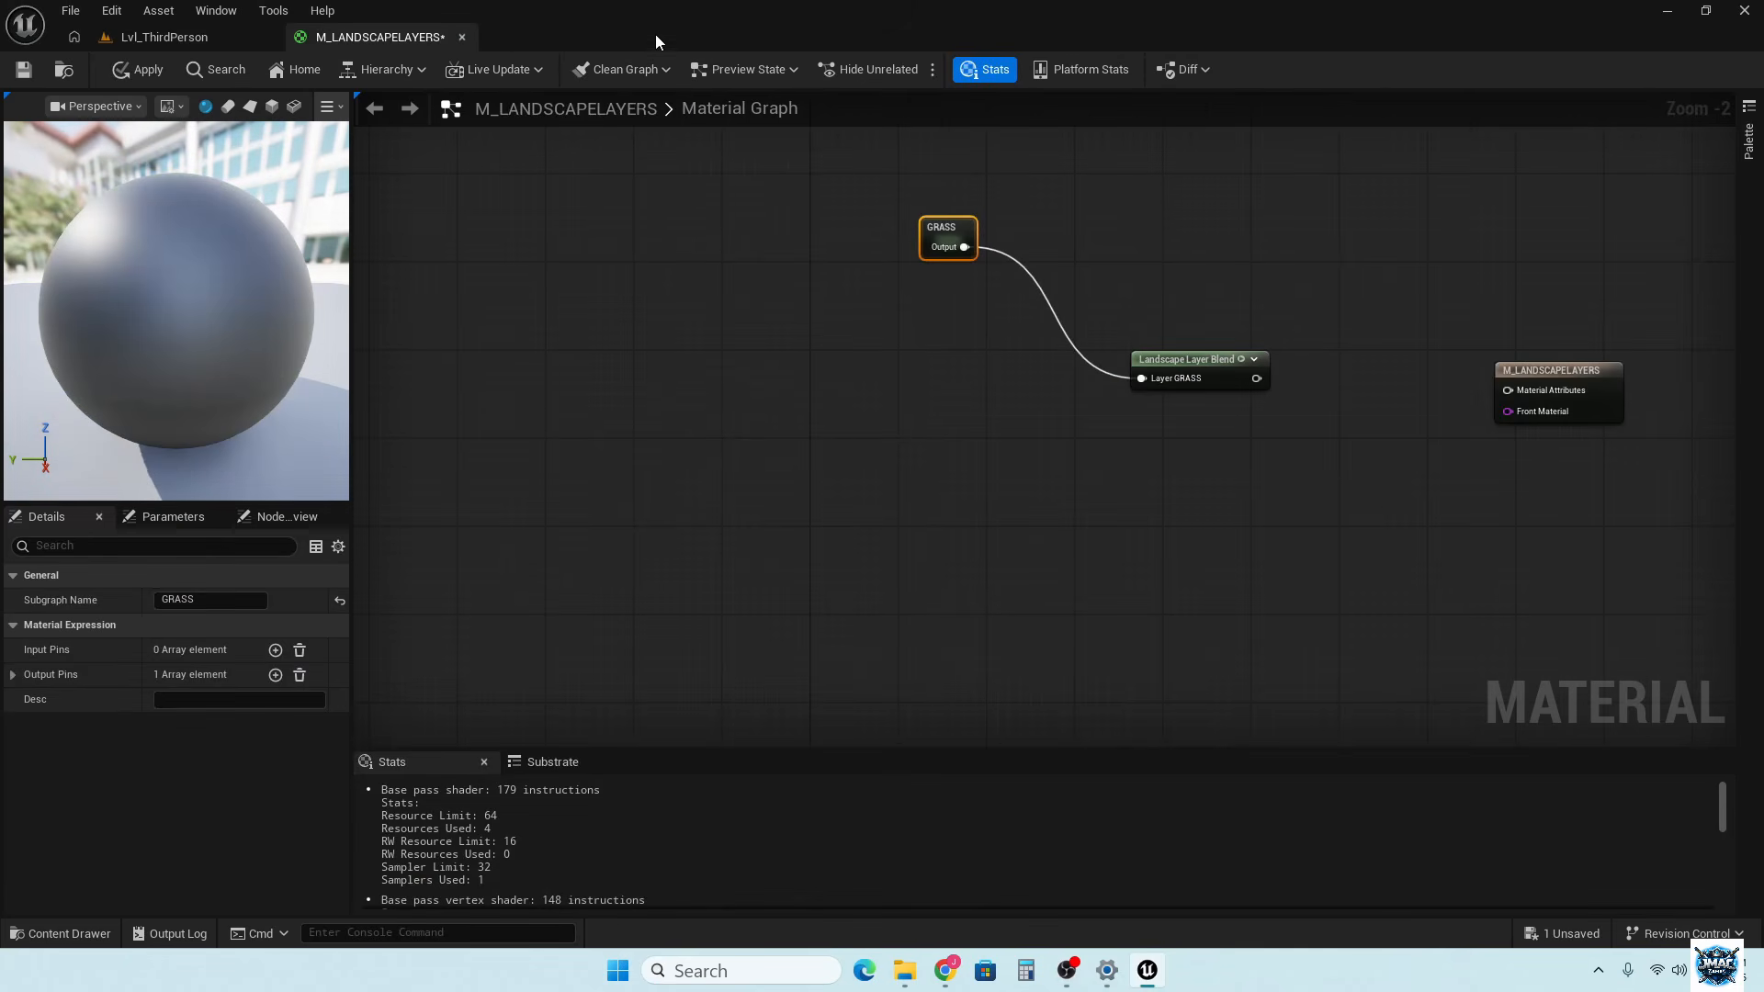
click(87, 937)
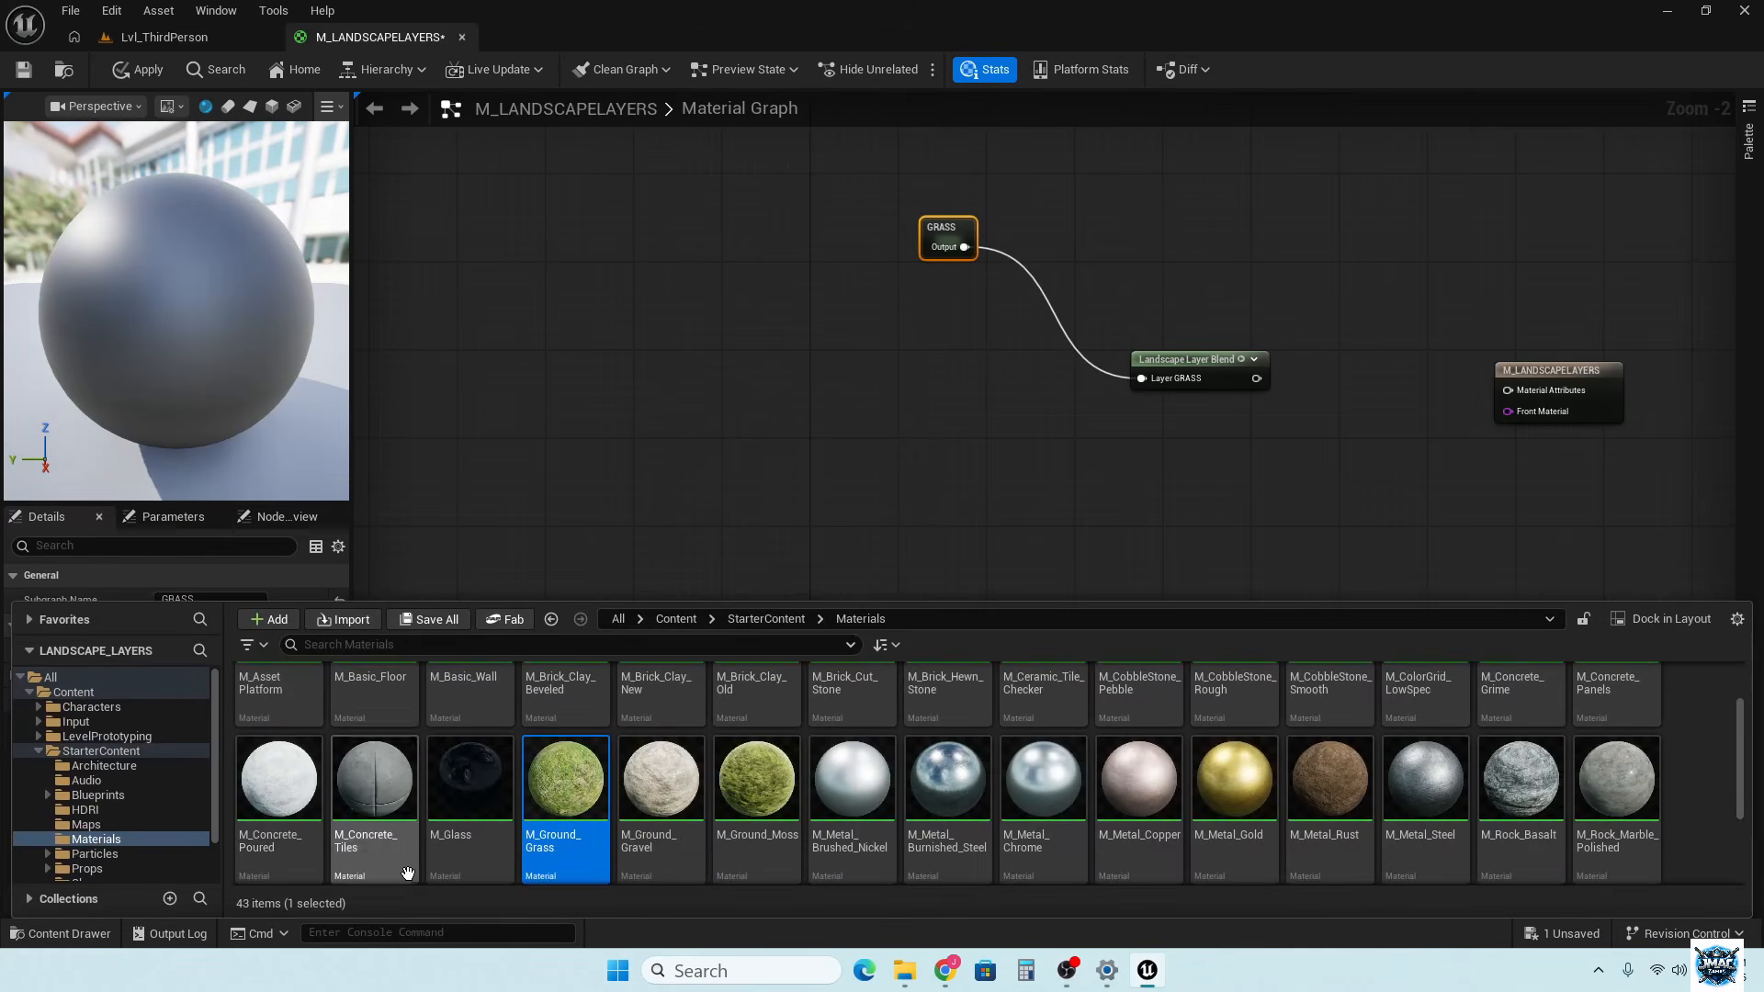
scroll(425, 776, down, 1)
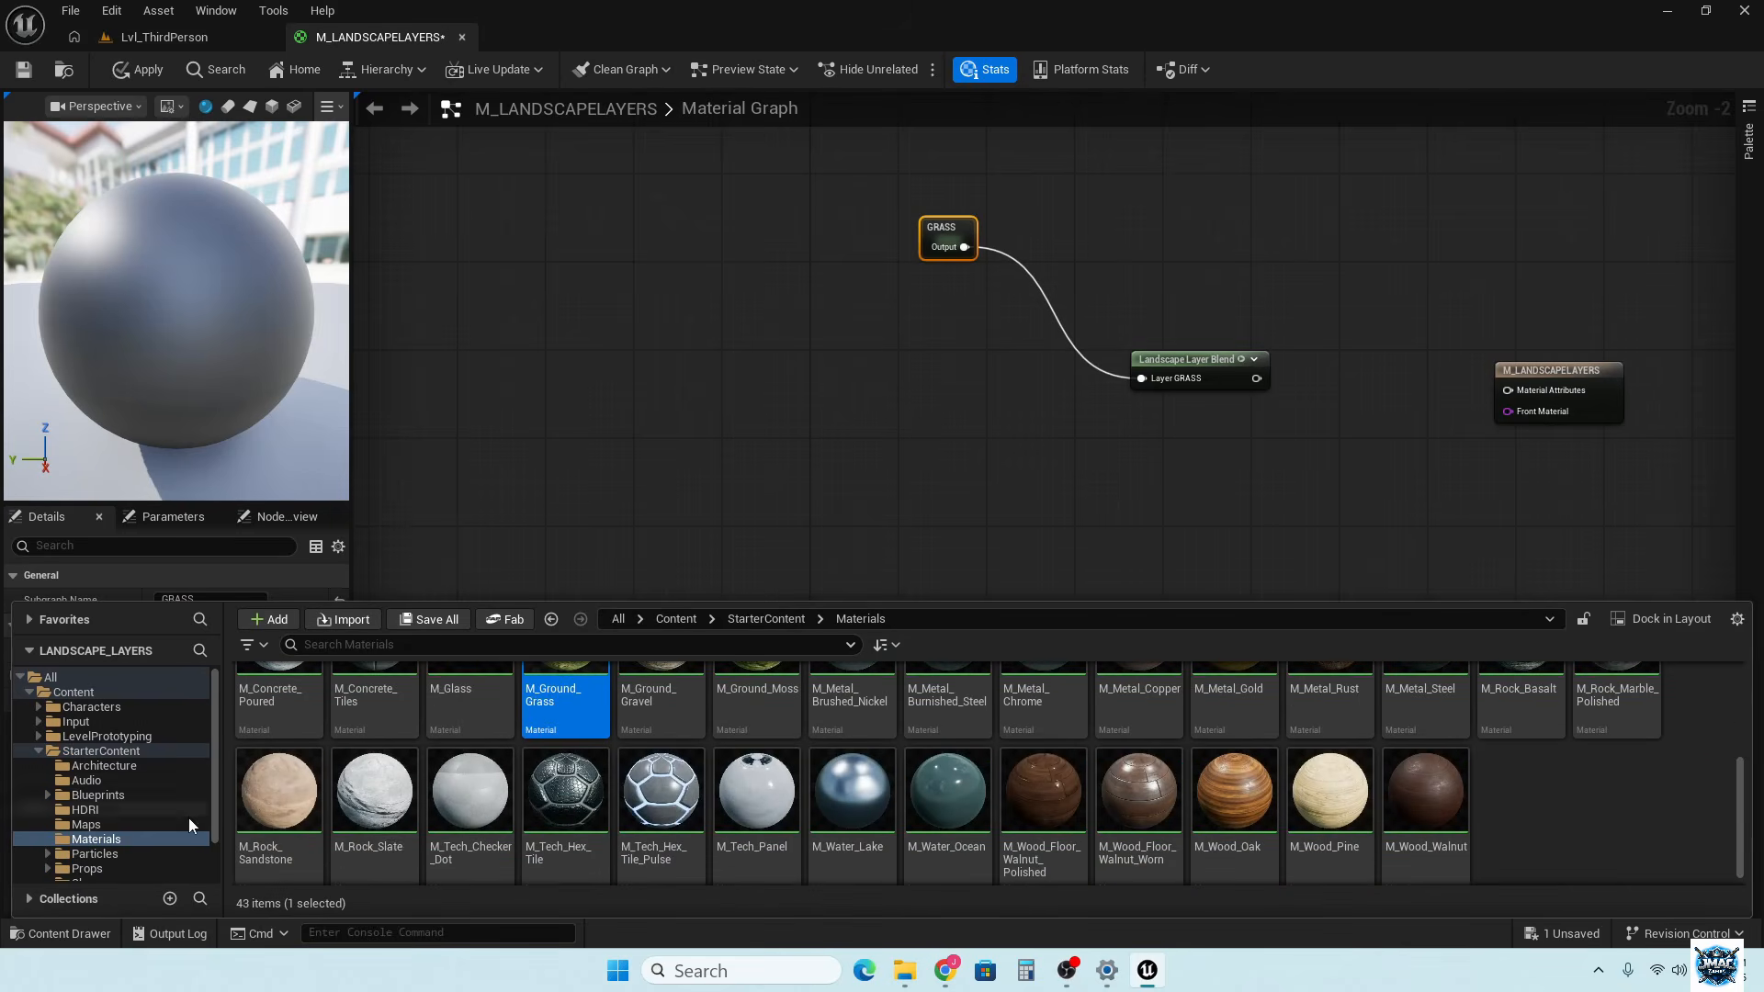
double_click(290, 809)
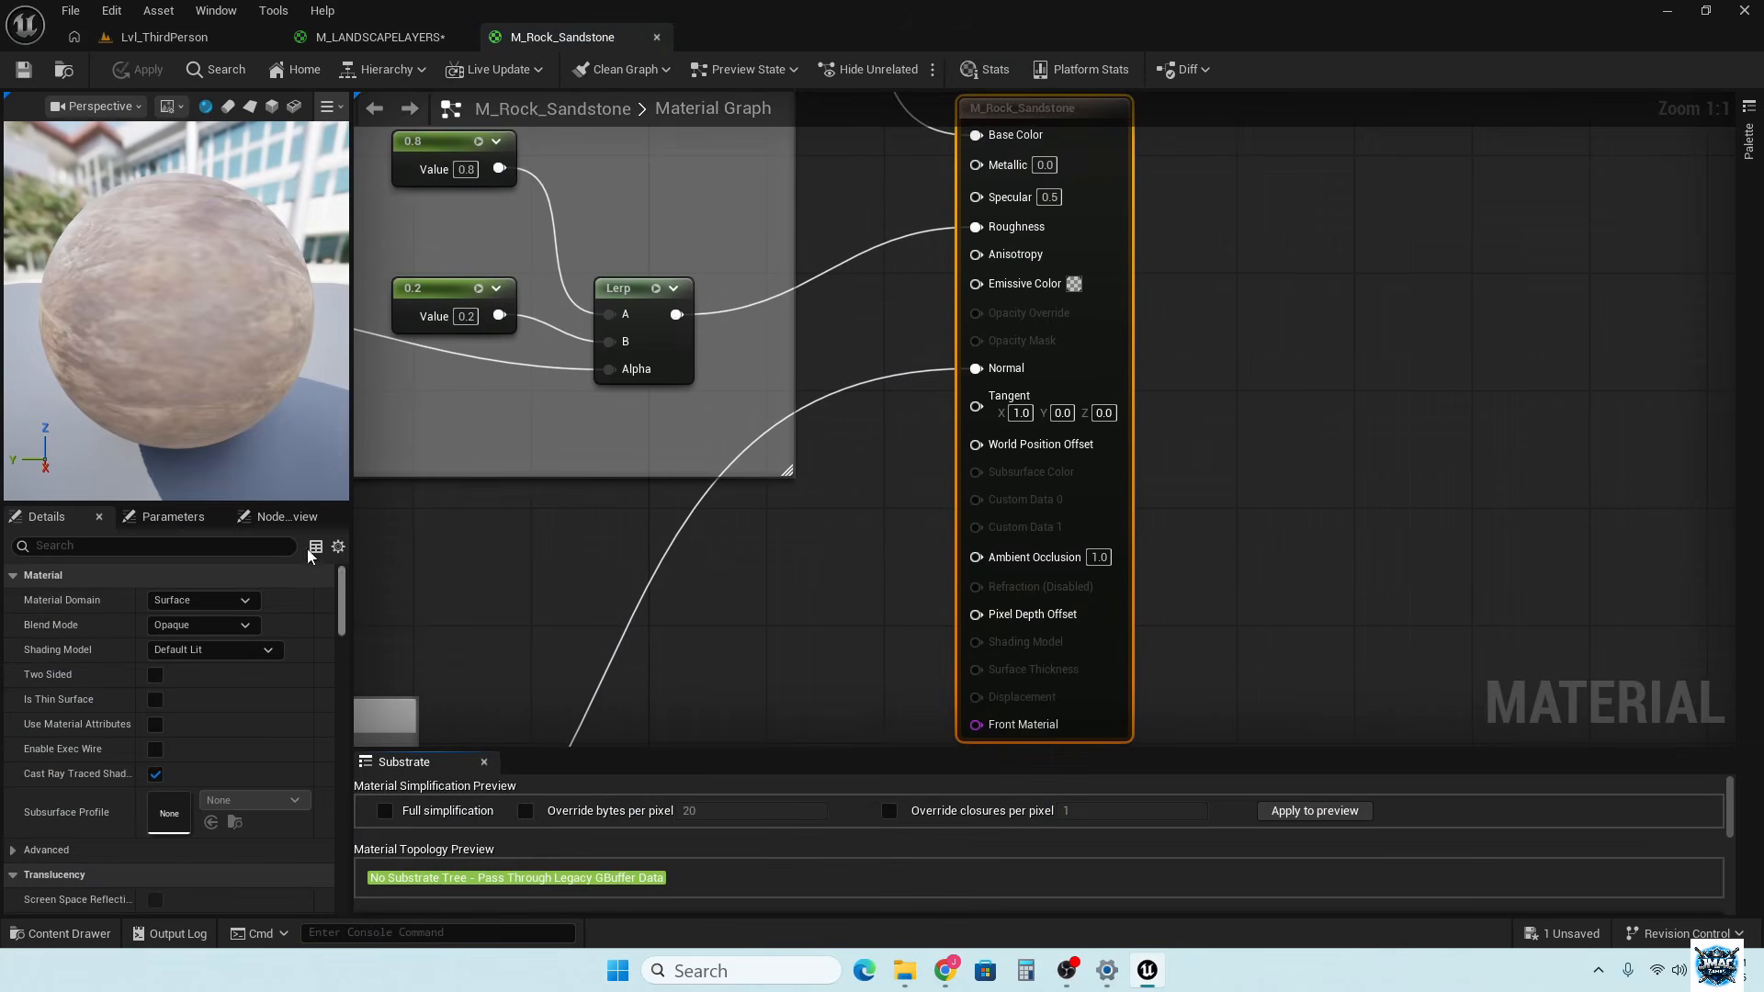
Copy all M_Rock_Sandstone nodes except the material output node, and return to the M_LANDSCAPELAYERS graph
scroll(605, 454, down, 6)
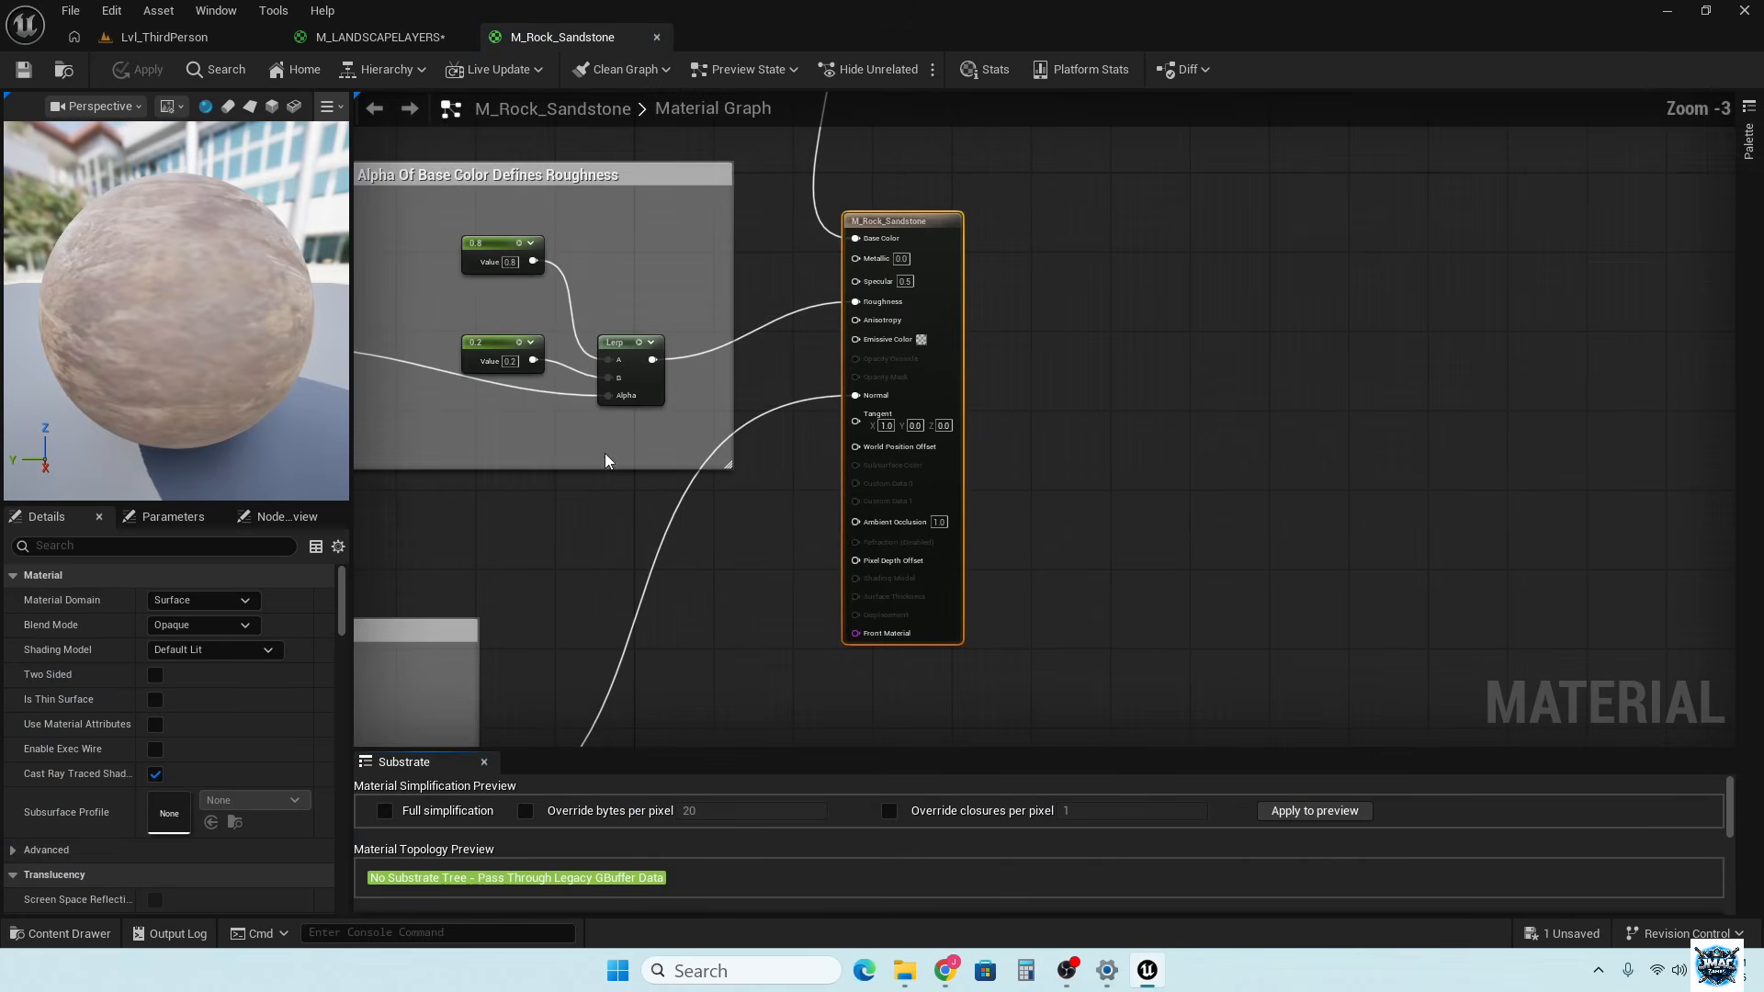
right_drag(582, 509, 848, 444)
scroll(848, 444, down, 3)
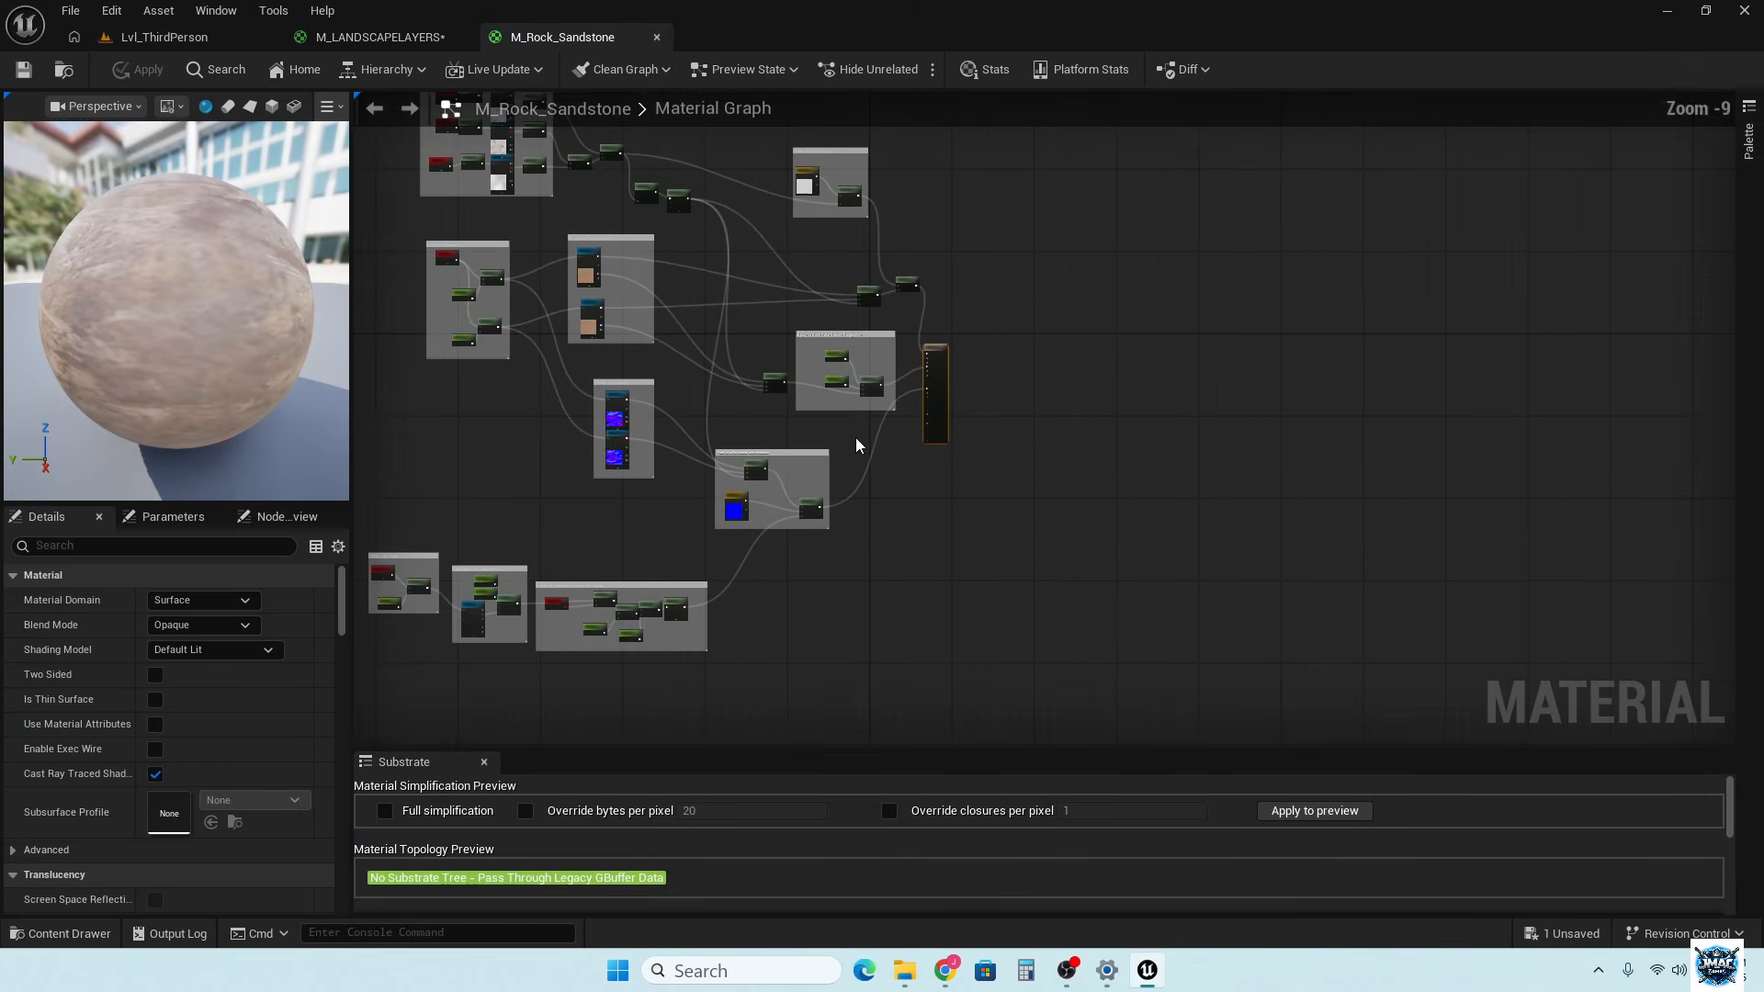
drag(909, 320, 1044, 356)
right_drag(1011, 617, 556, 405)
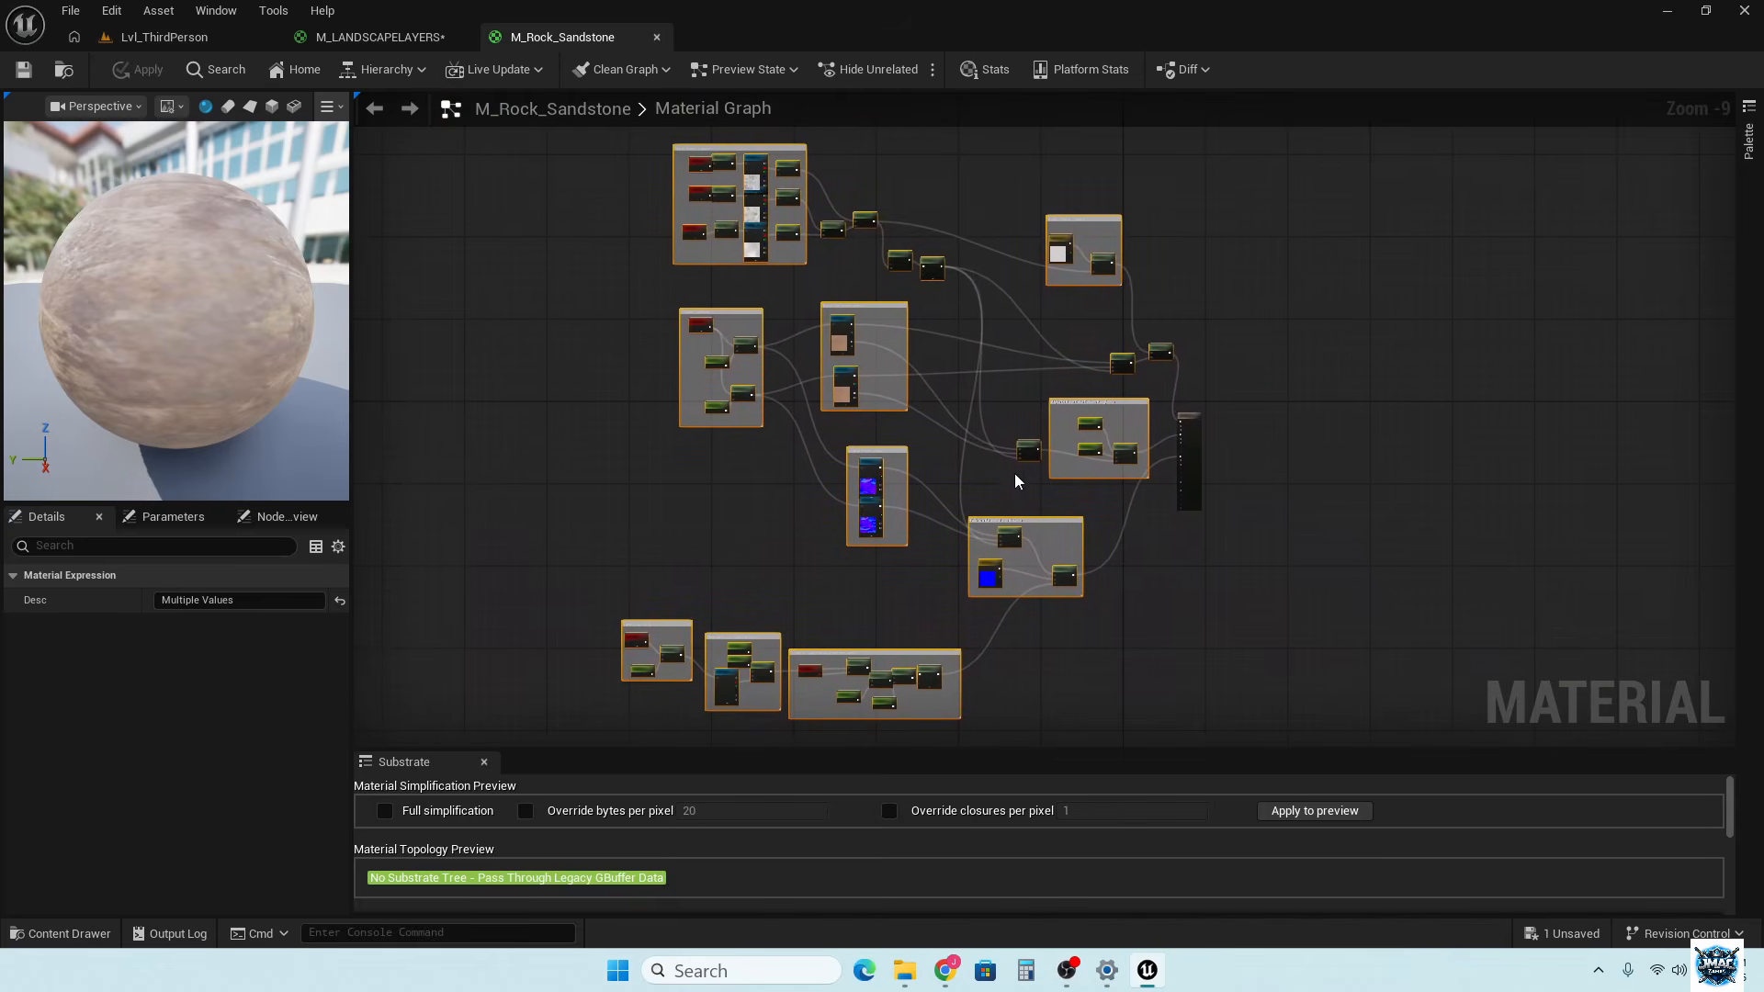
right_click(716, 362)
click(823, 658)
click(362, 40)
click(556, 546)
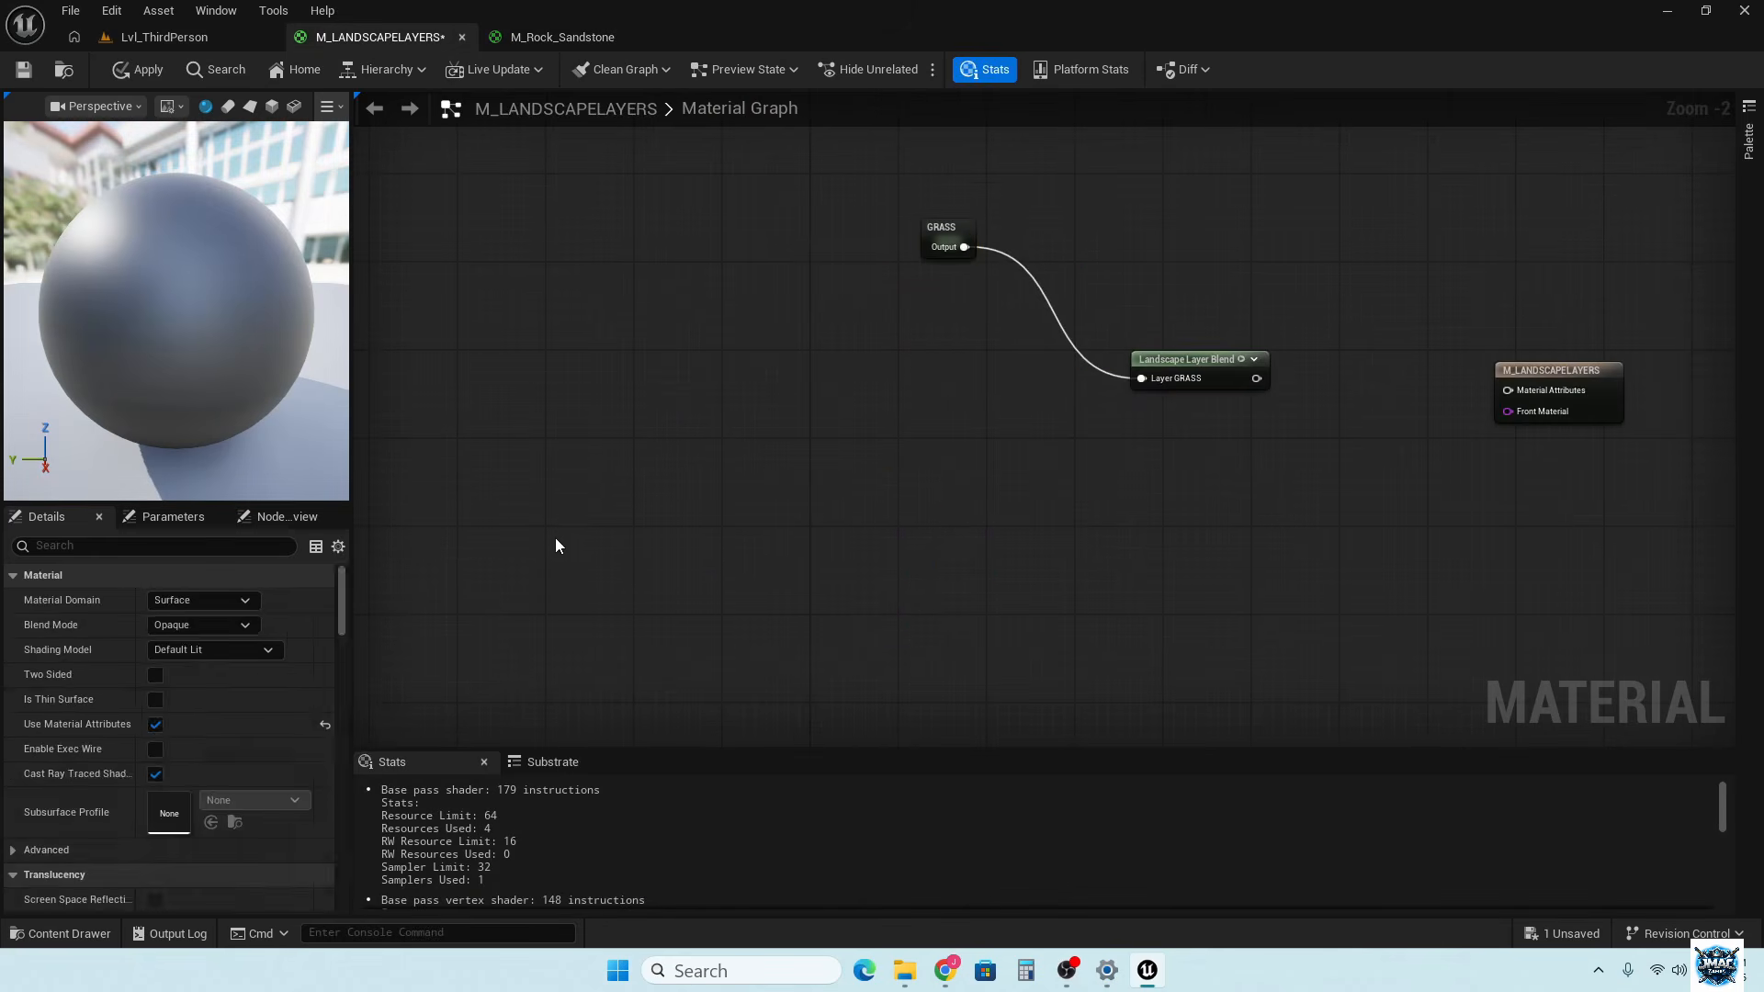
key(ctrl+v)
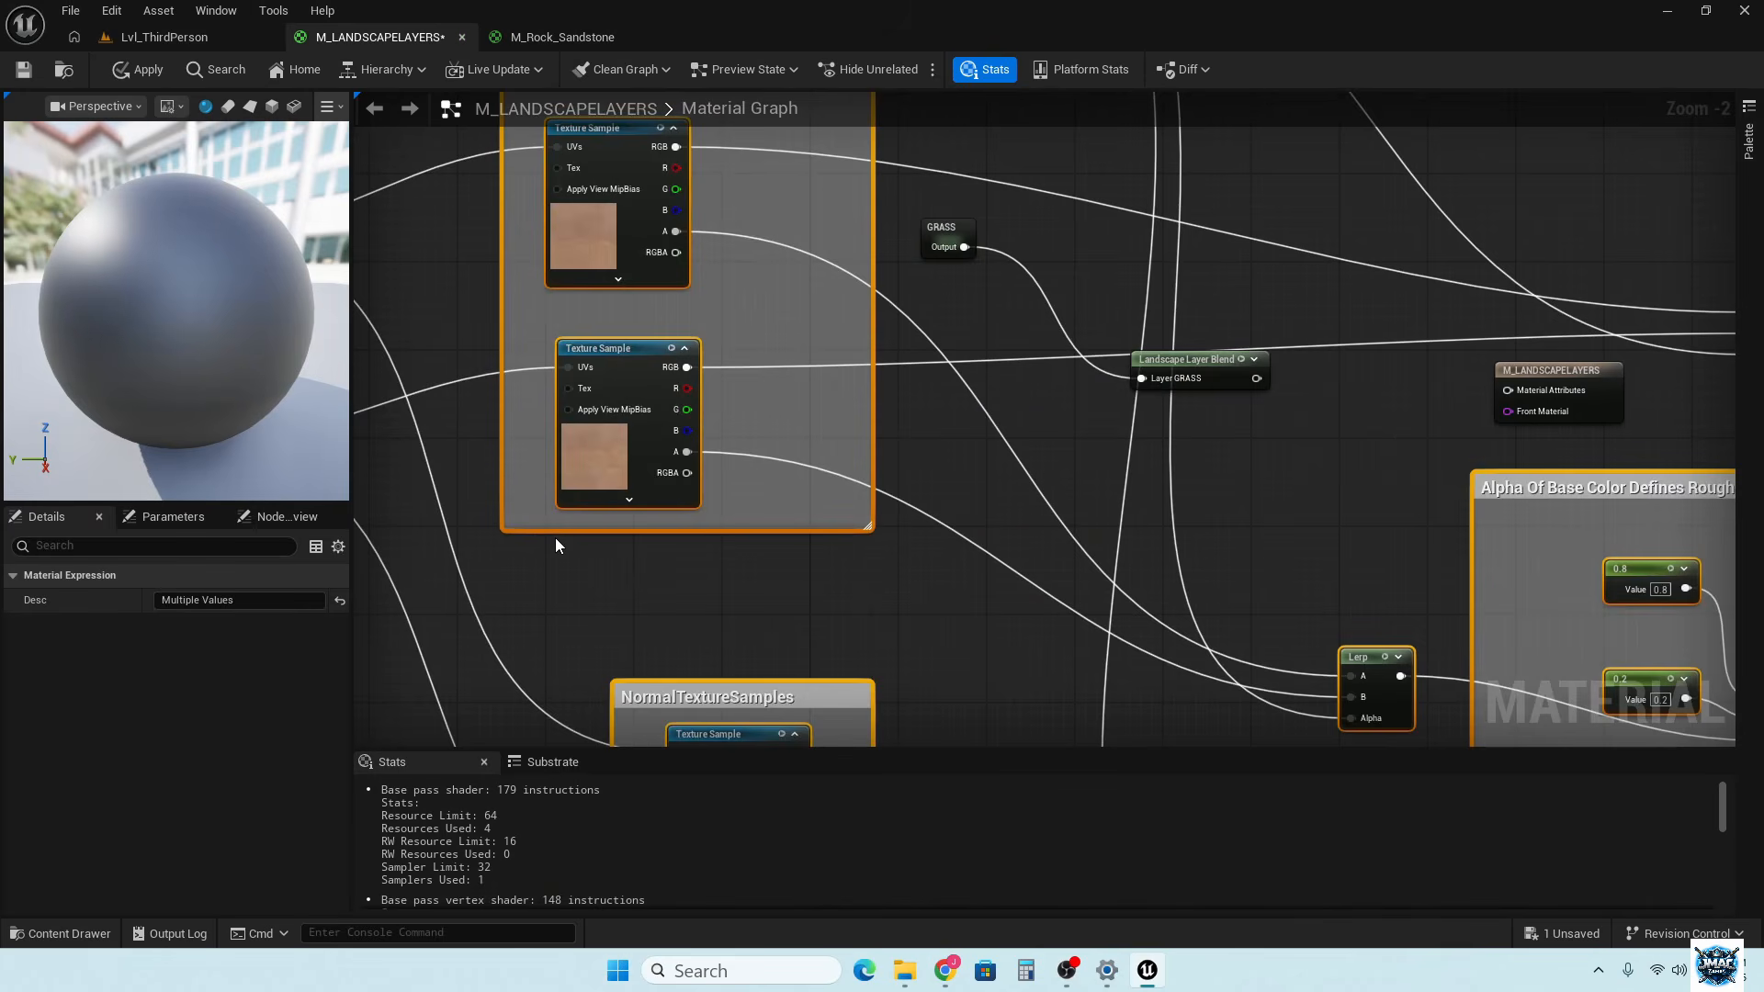
scroll(750, 445, down, 5)
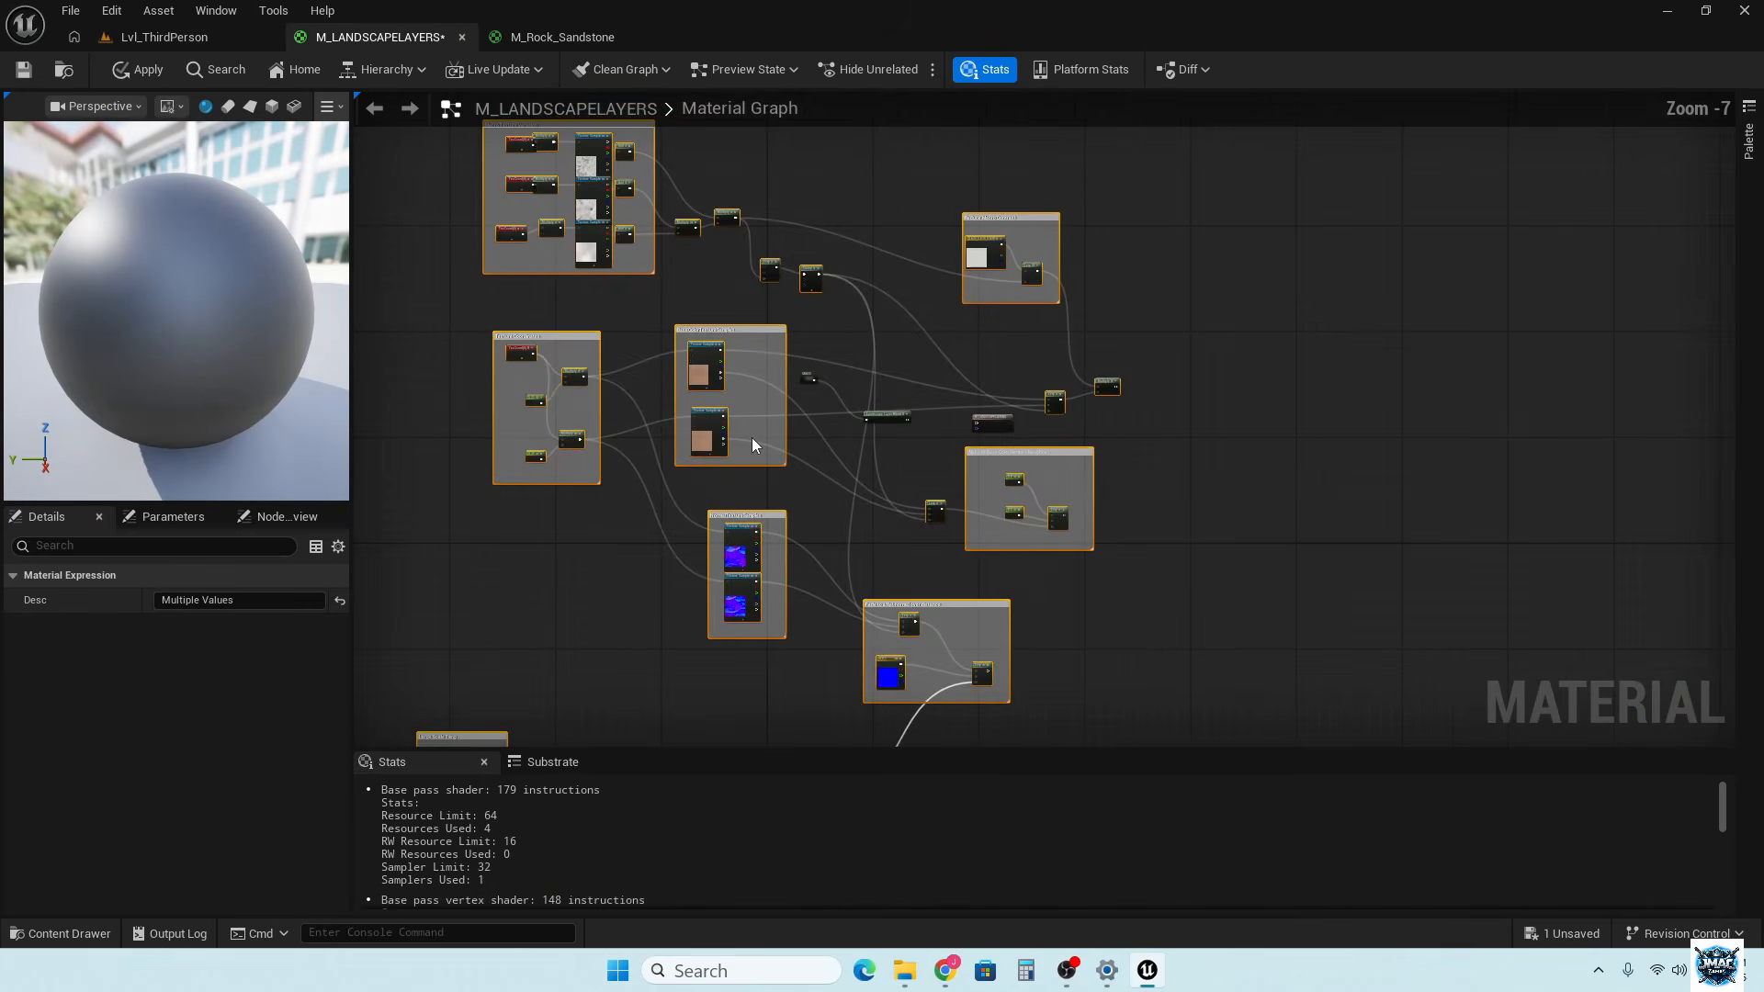
click(1029, 228)
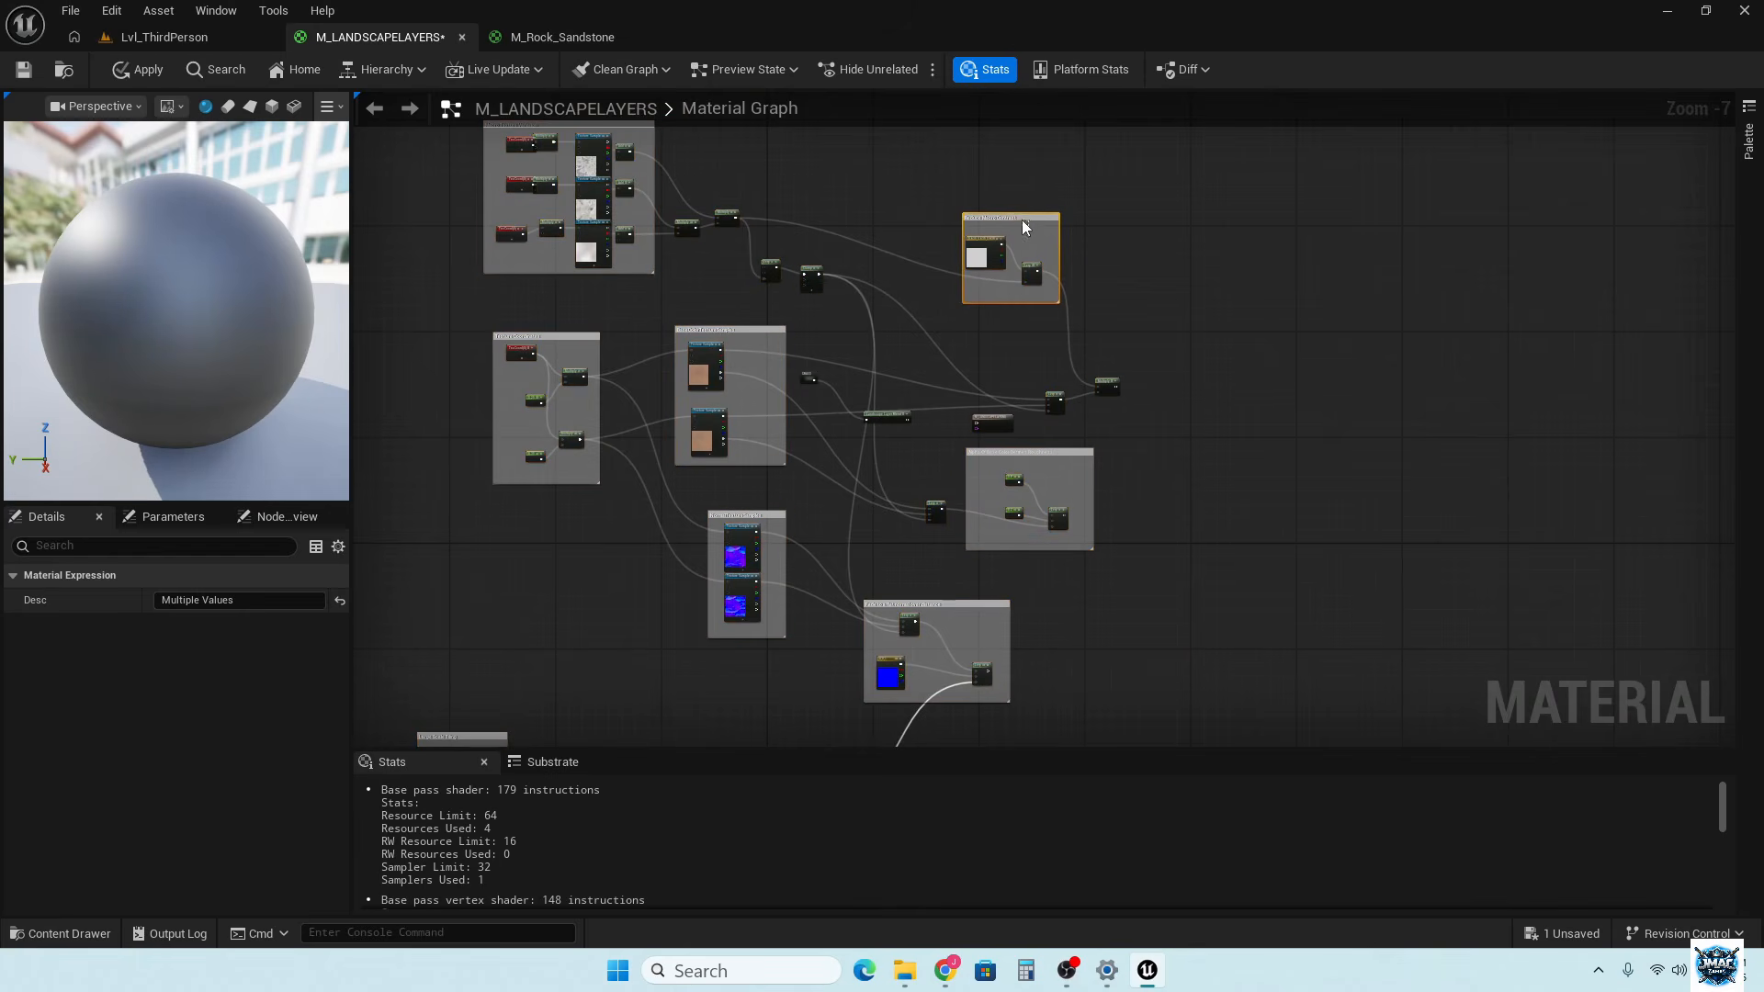
key(ctrl+z)
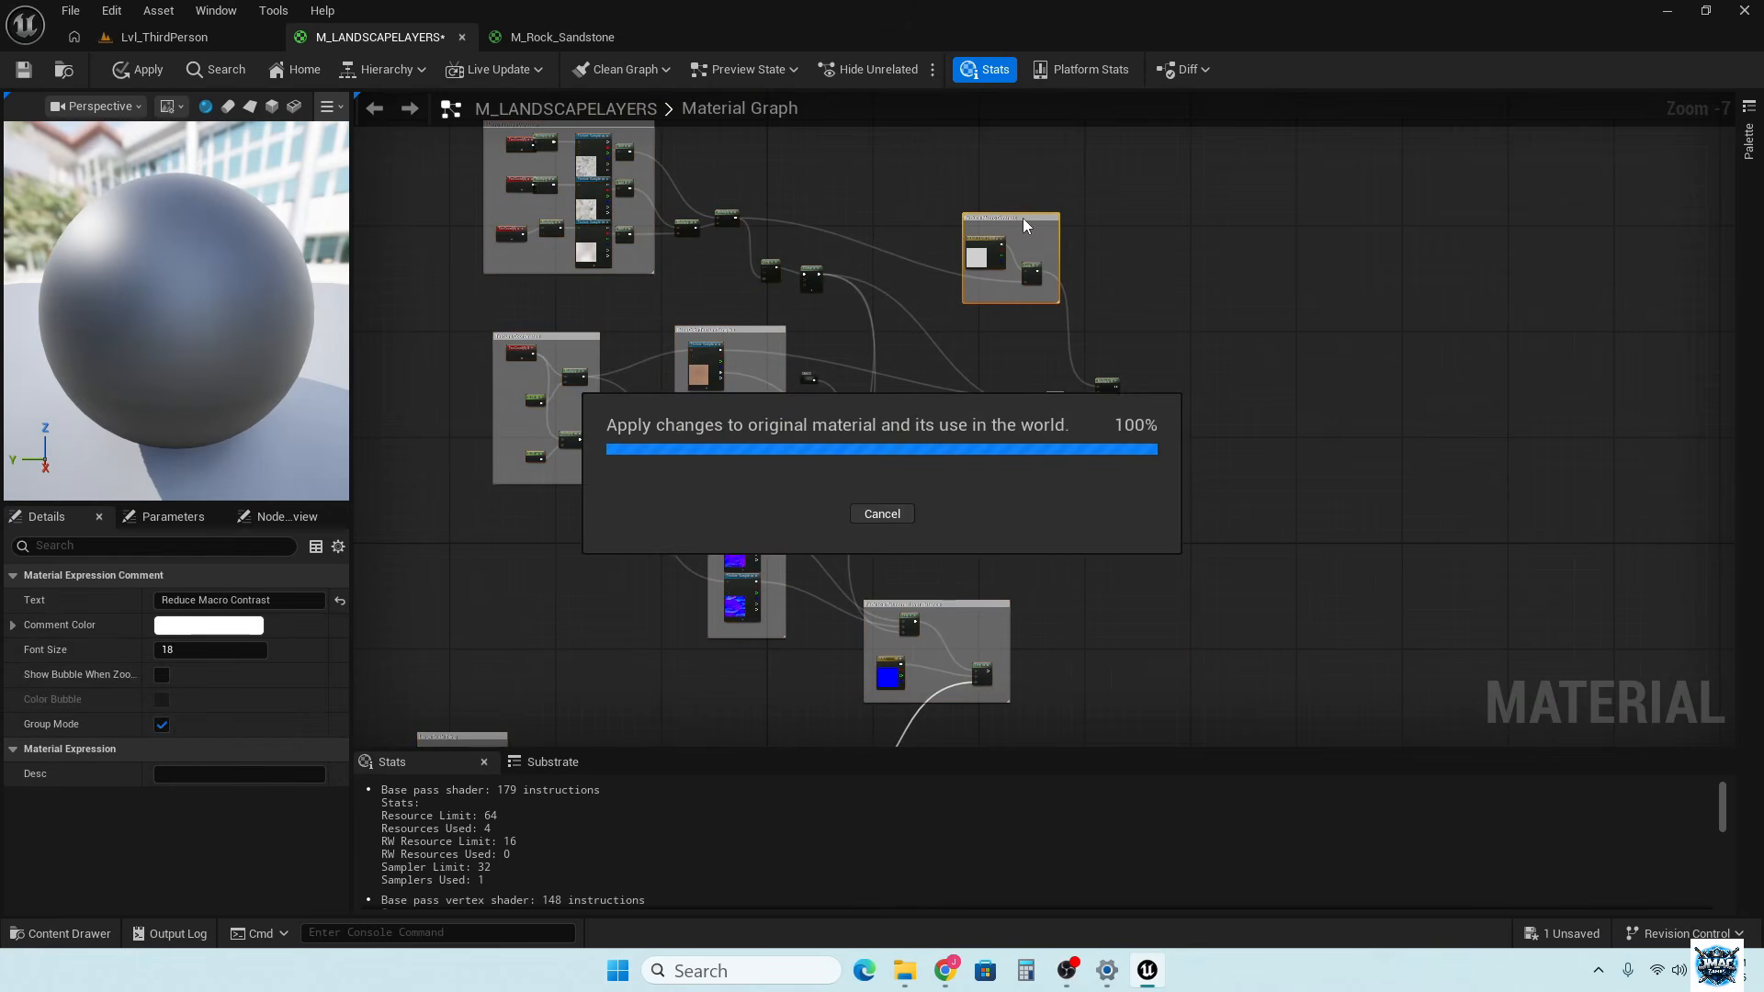
Paste the sandstone nodes into the empty area before the GRASS node and add a MakeMaterialAttributes node beside their final Multiply
right_drag(553, 530, 973, 402)
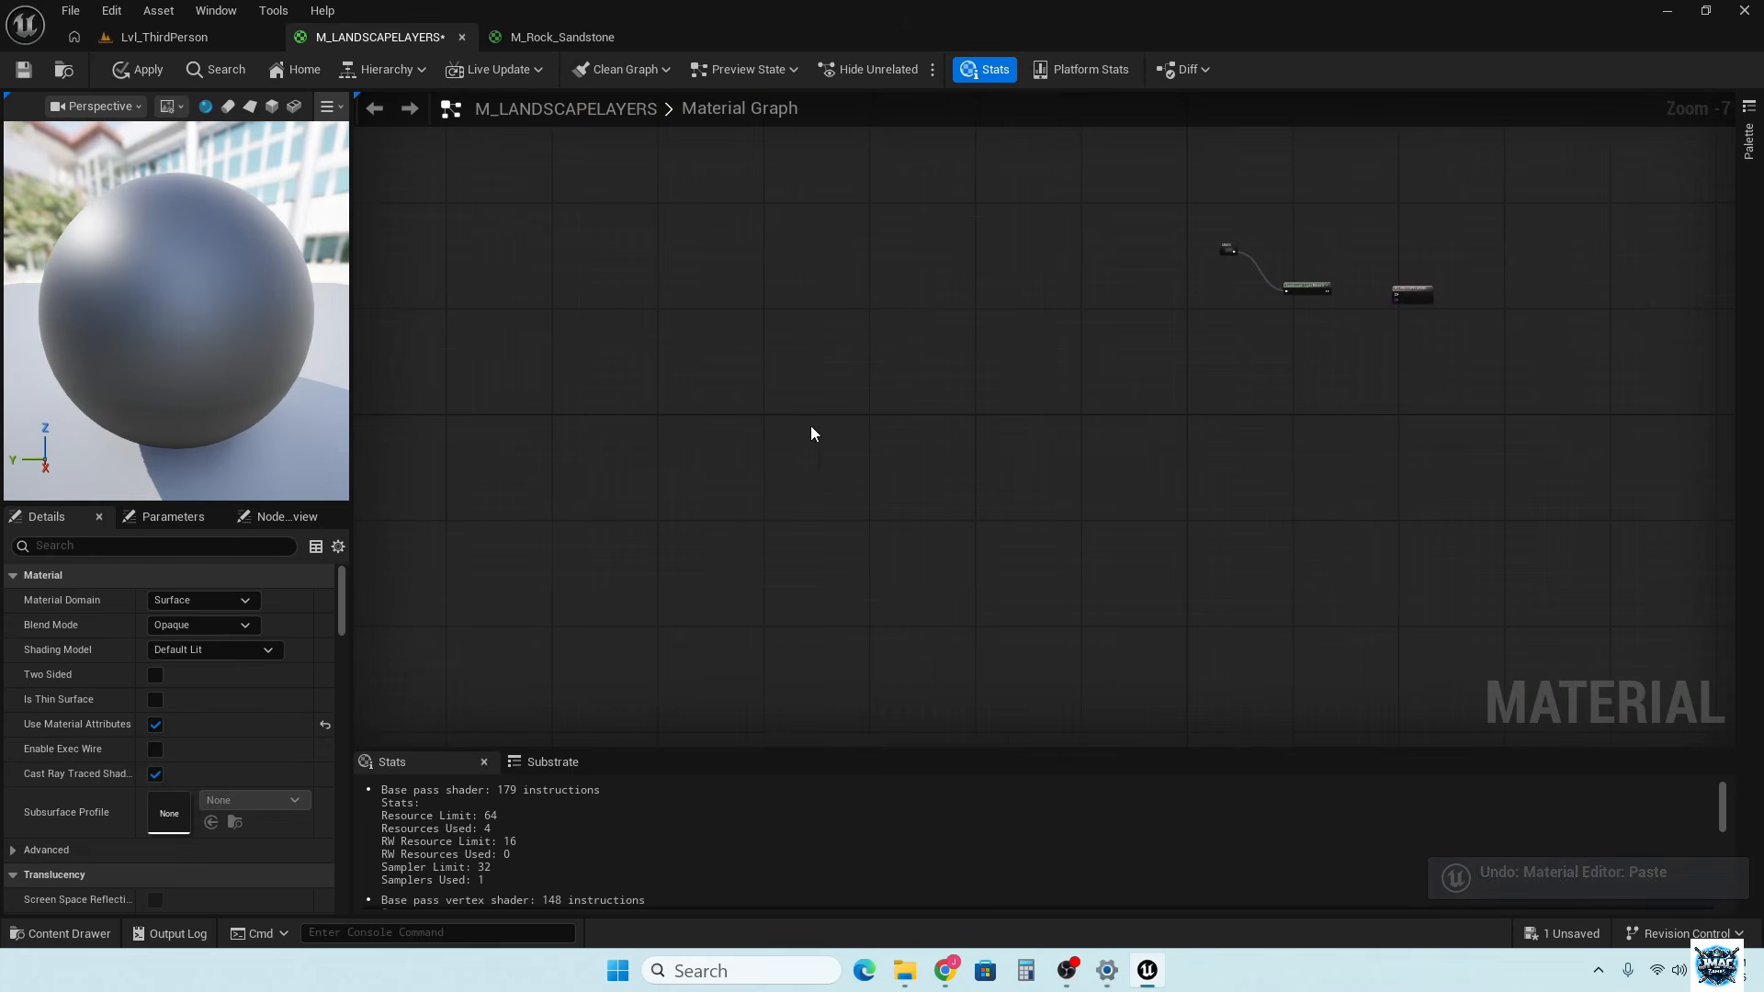
key(ctrl+v)
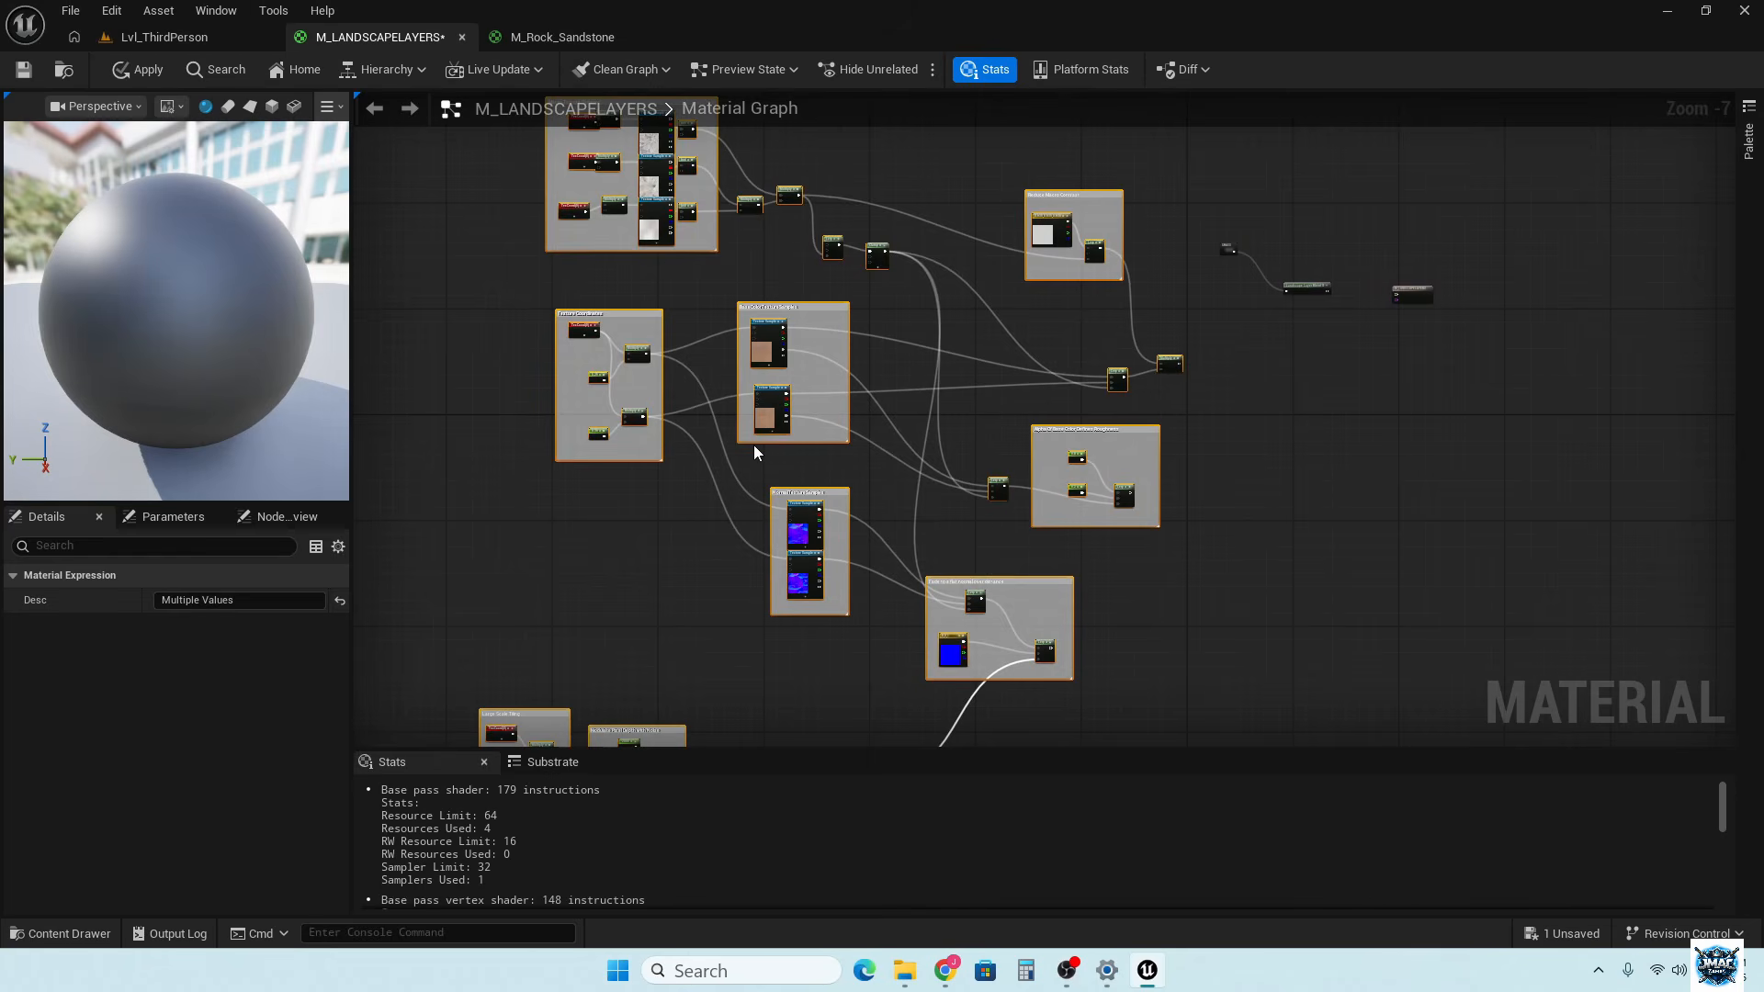
scroll(1188, 379, up, 3)
right_drag(1165, 384, 689, 488)
scroll(698, 487, down, 1)
scroll(799, 444, up, 1)
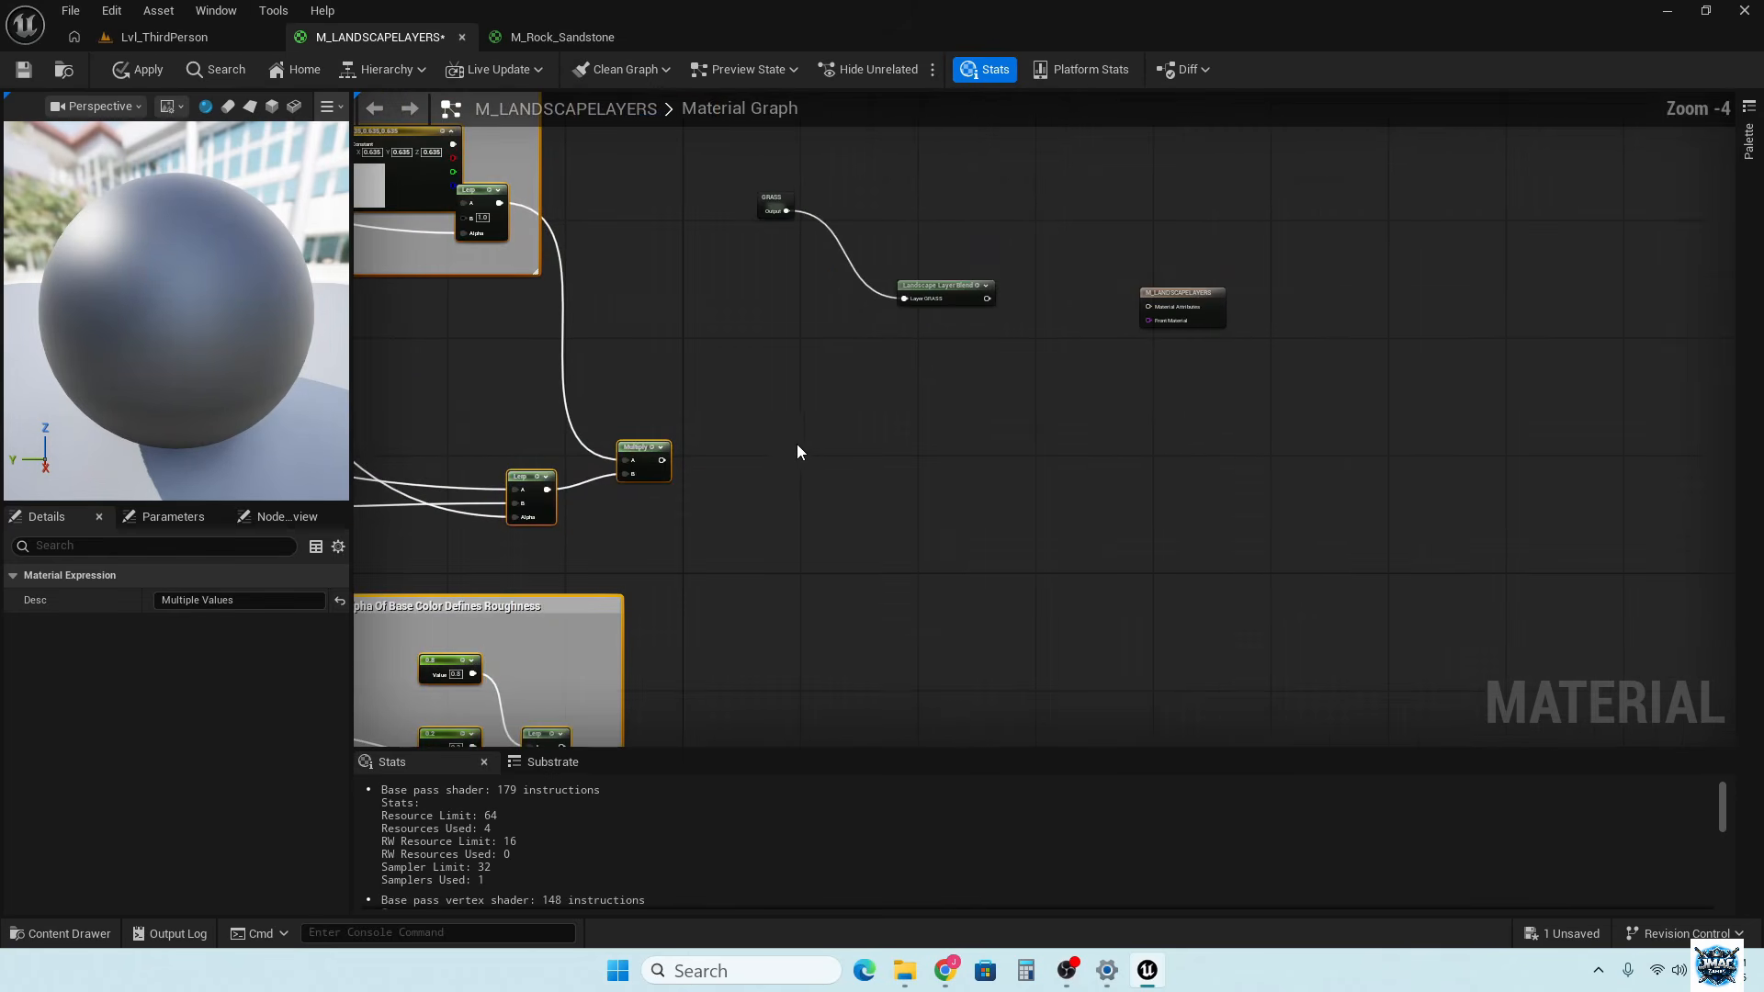
right_drag(780, 475, 782, 476)
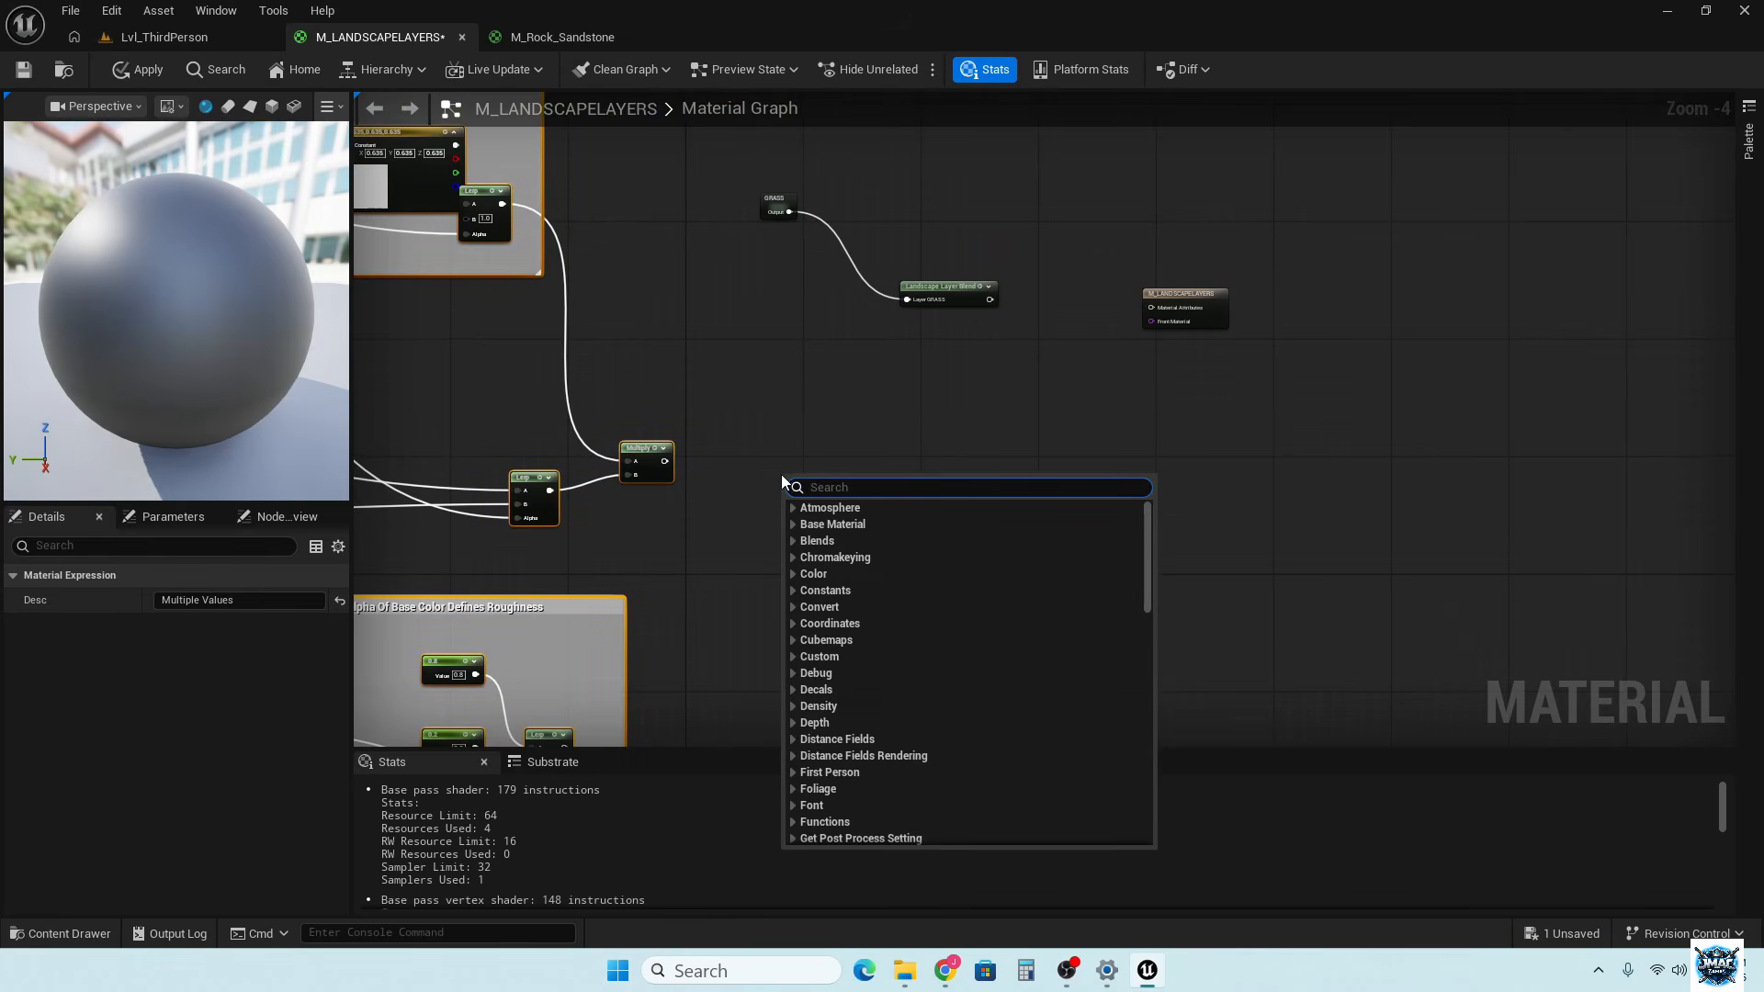
text(MAKE)
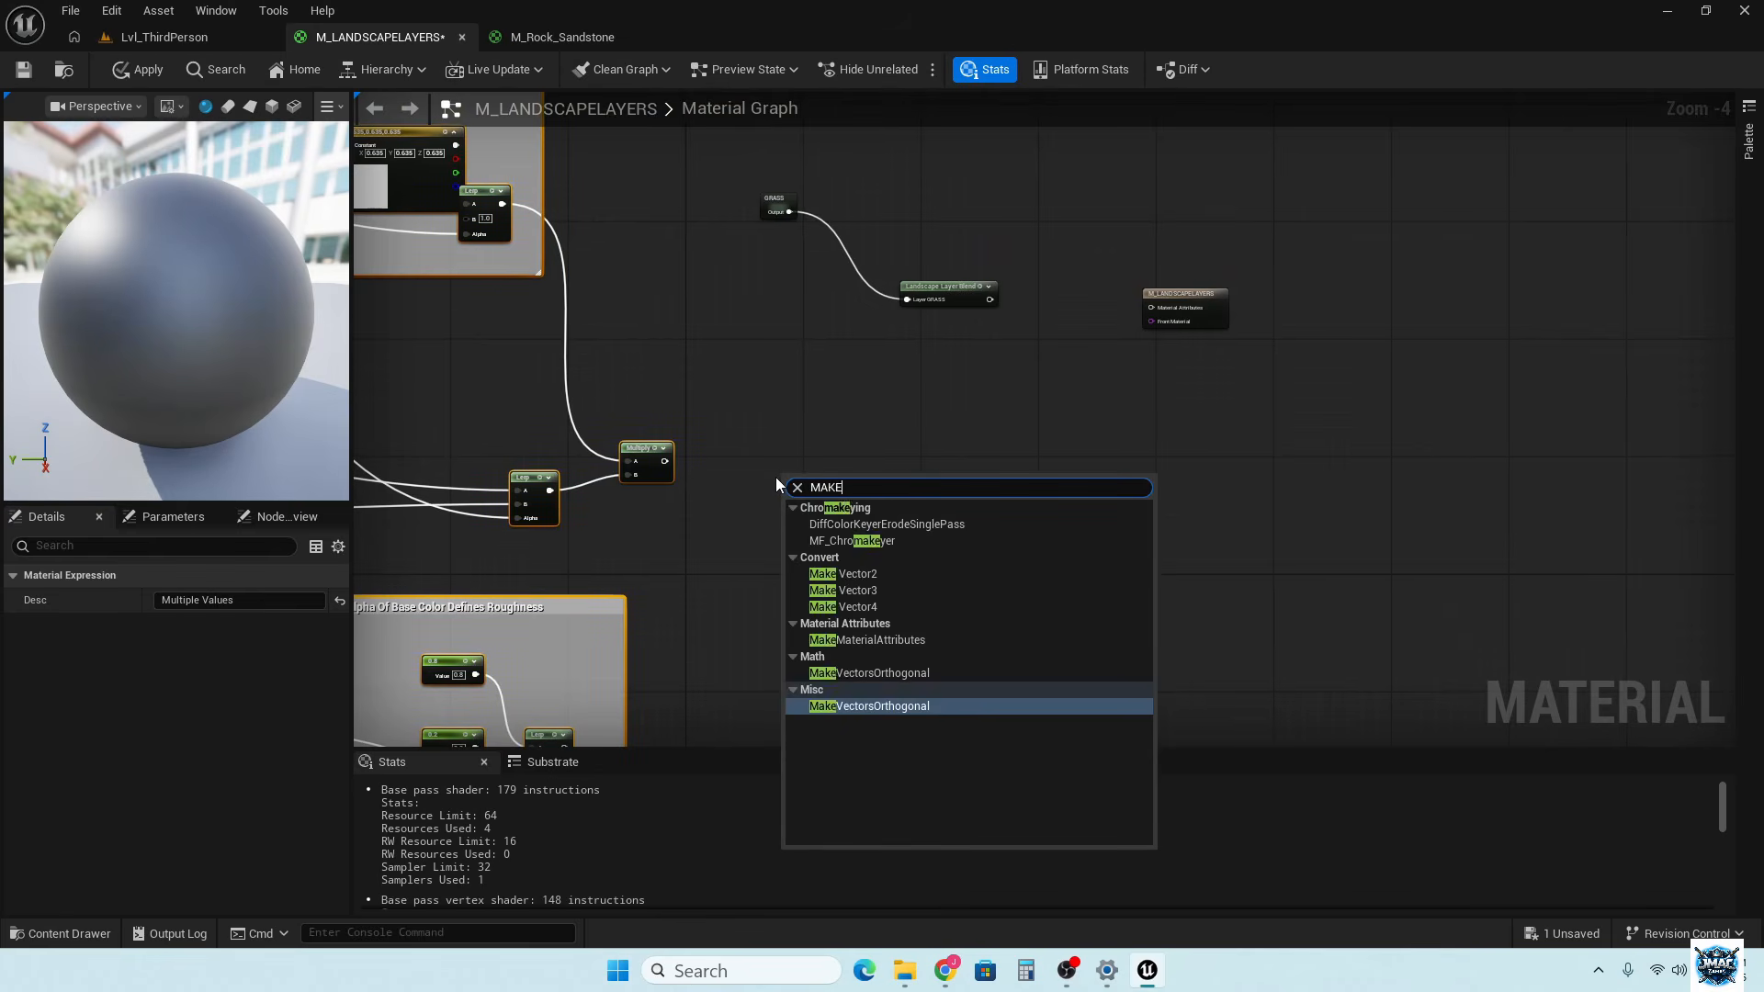
text( MATER)
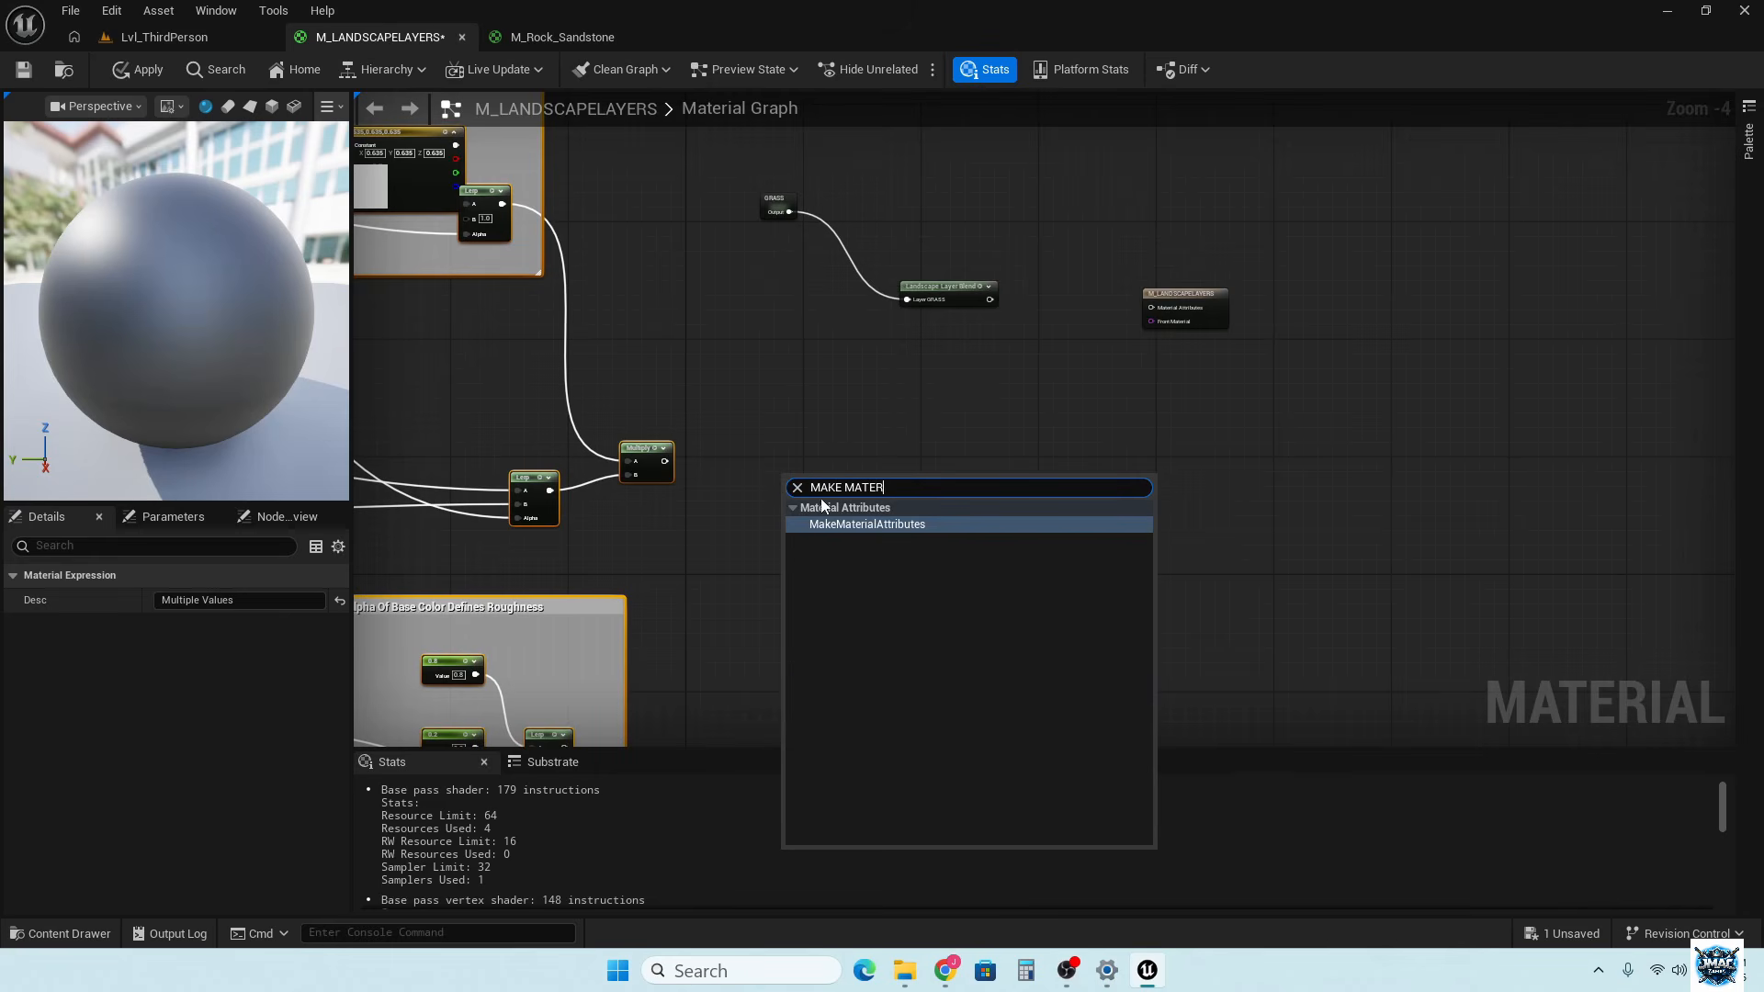
click(814, 521)
Connect the sandstone Multiply output to BaseColor and the roughness group's Lerp output to Roughness on the new MakeMaterialAttributes node
scroll(672, 480, up, 3)
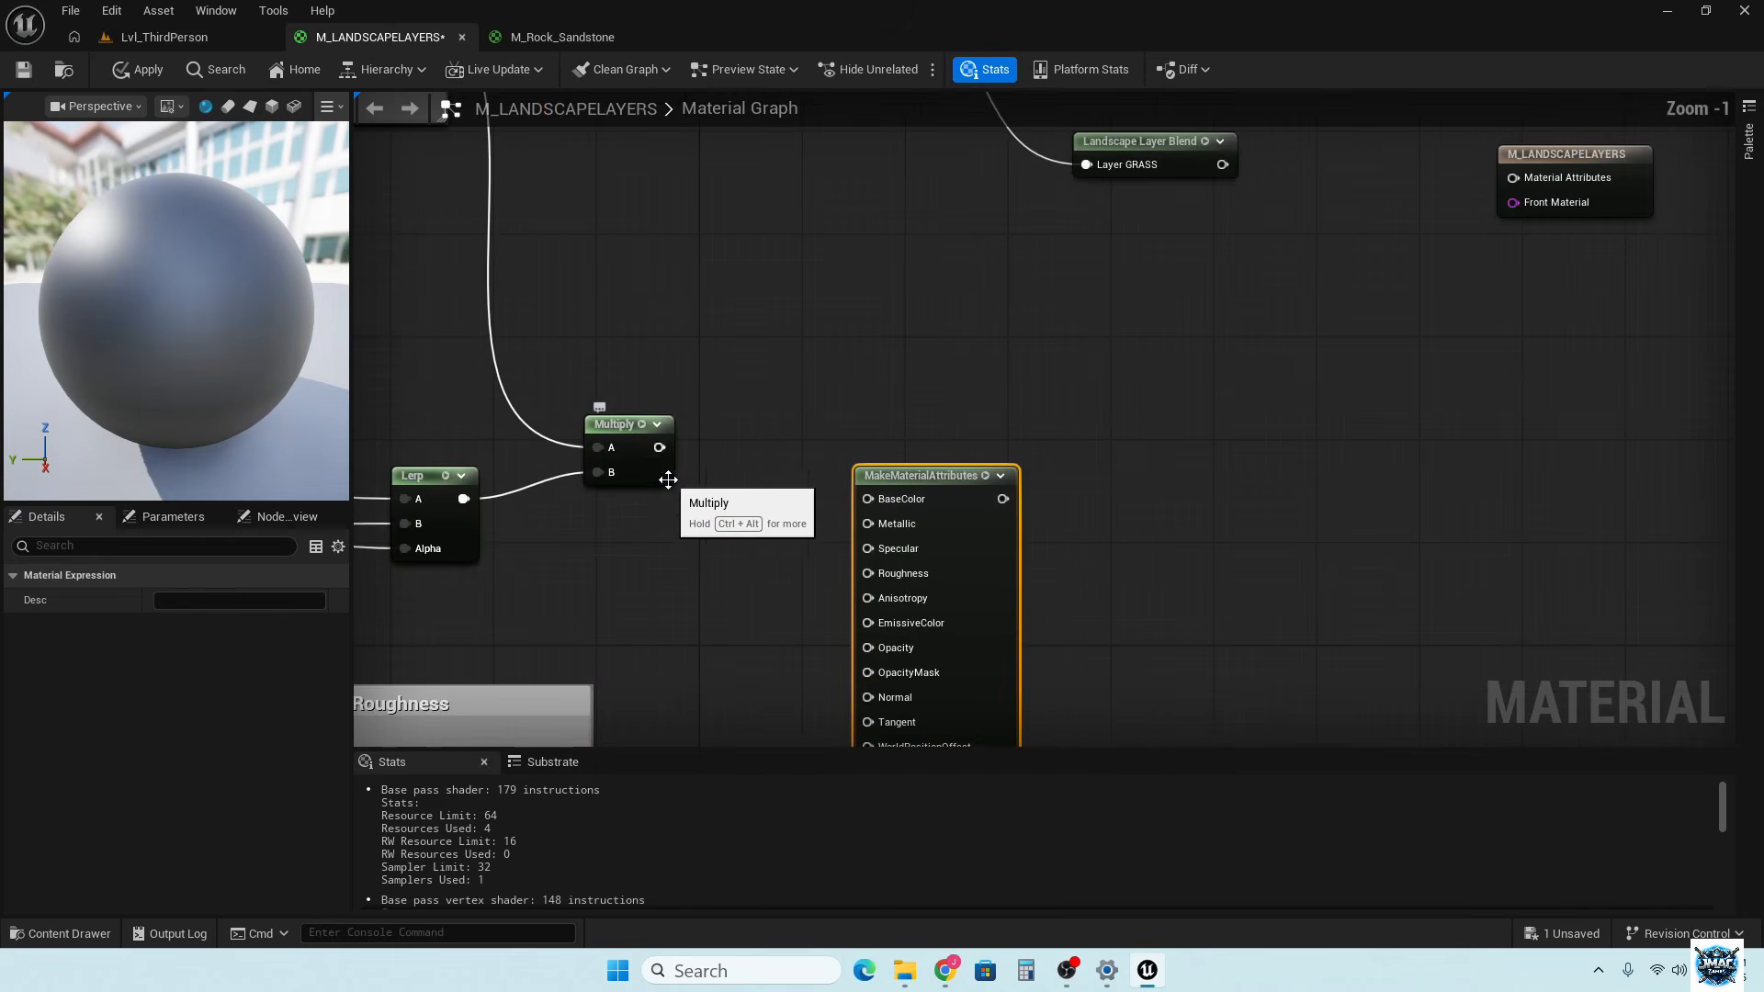
drag(660, 448, 867, 499)
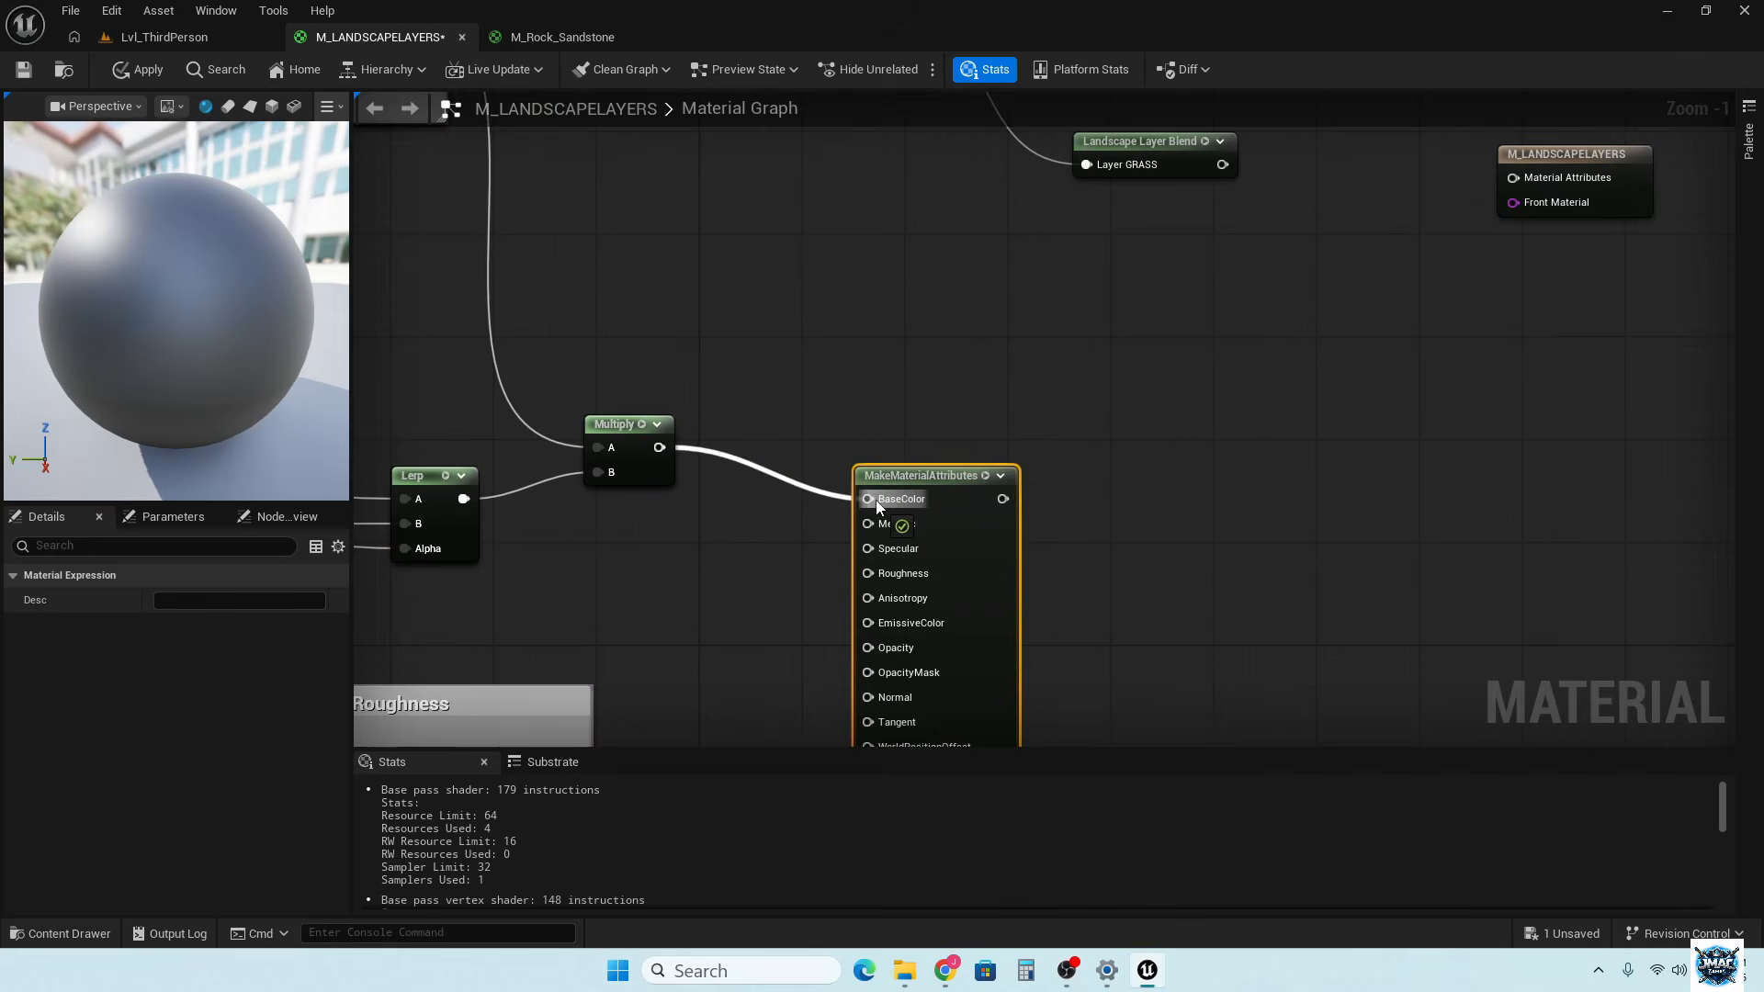
right_drag(710, 648, 786, 285)
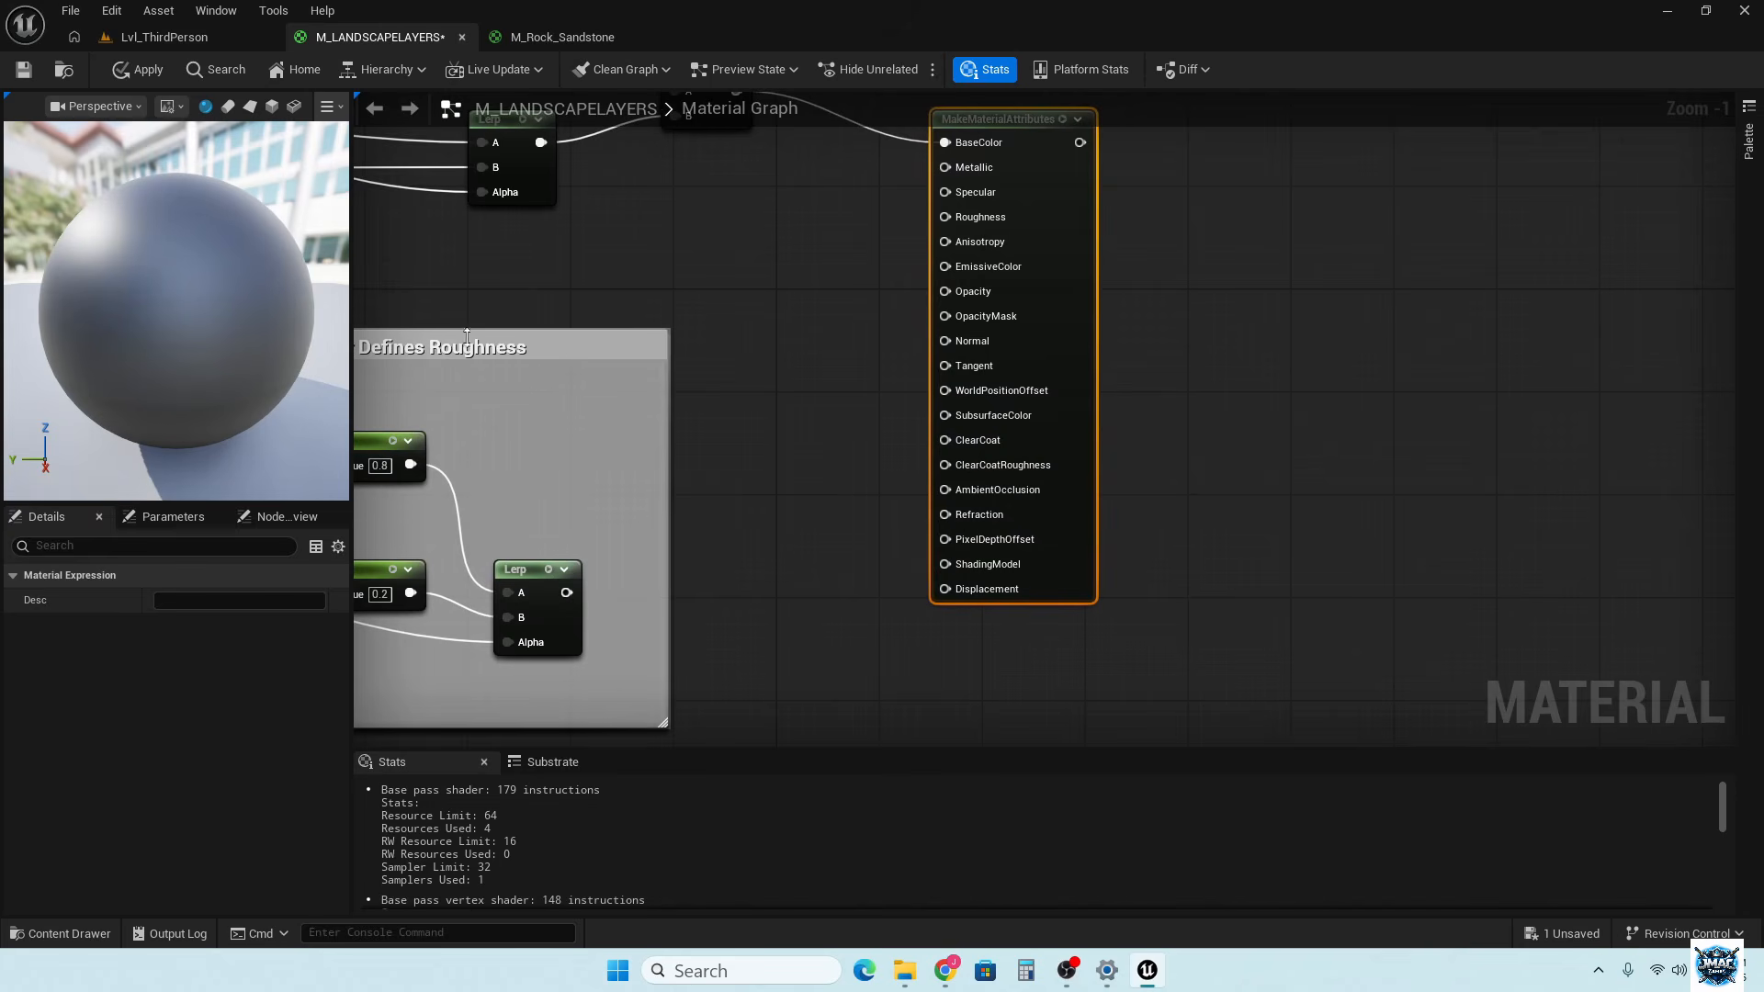
drag(566, 592, 956, 228)
Connect the final output of the sandstone normal group to the Normal input of the new MakeMaterialAttributes node
scroll(868, 432, down, 5)
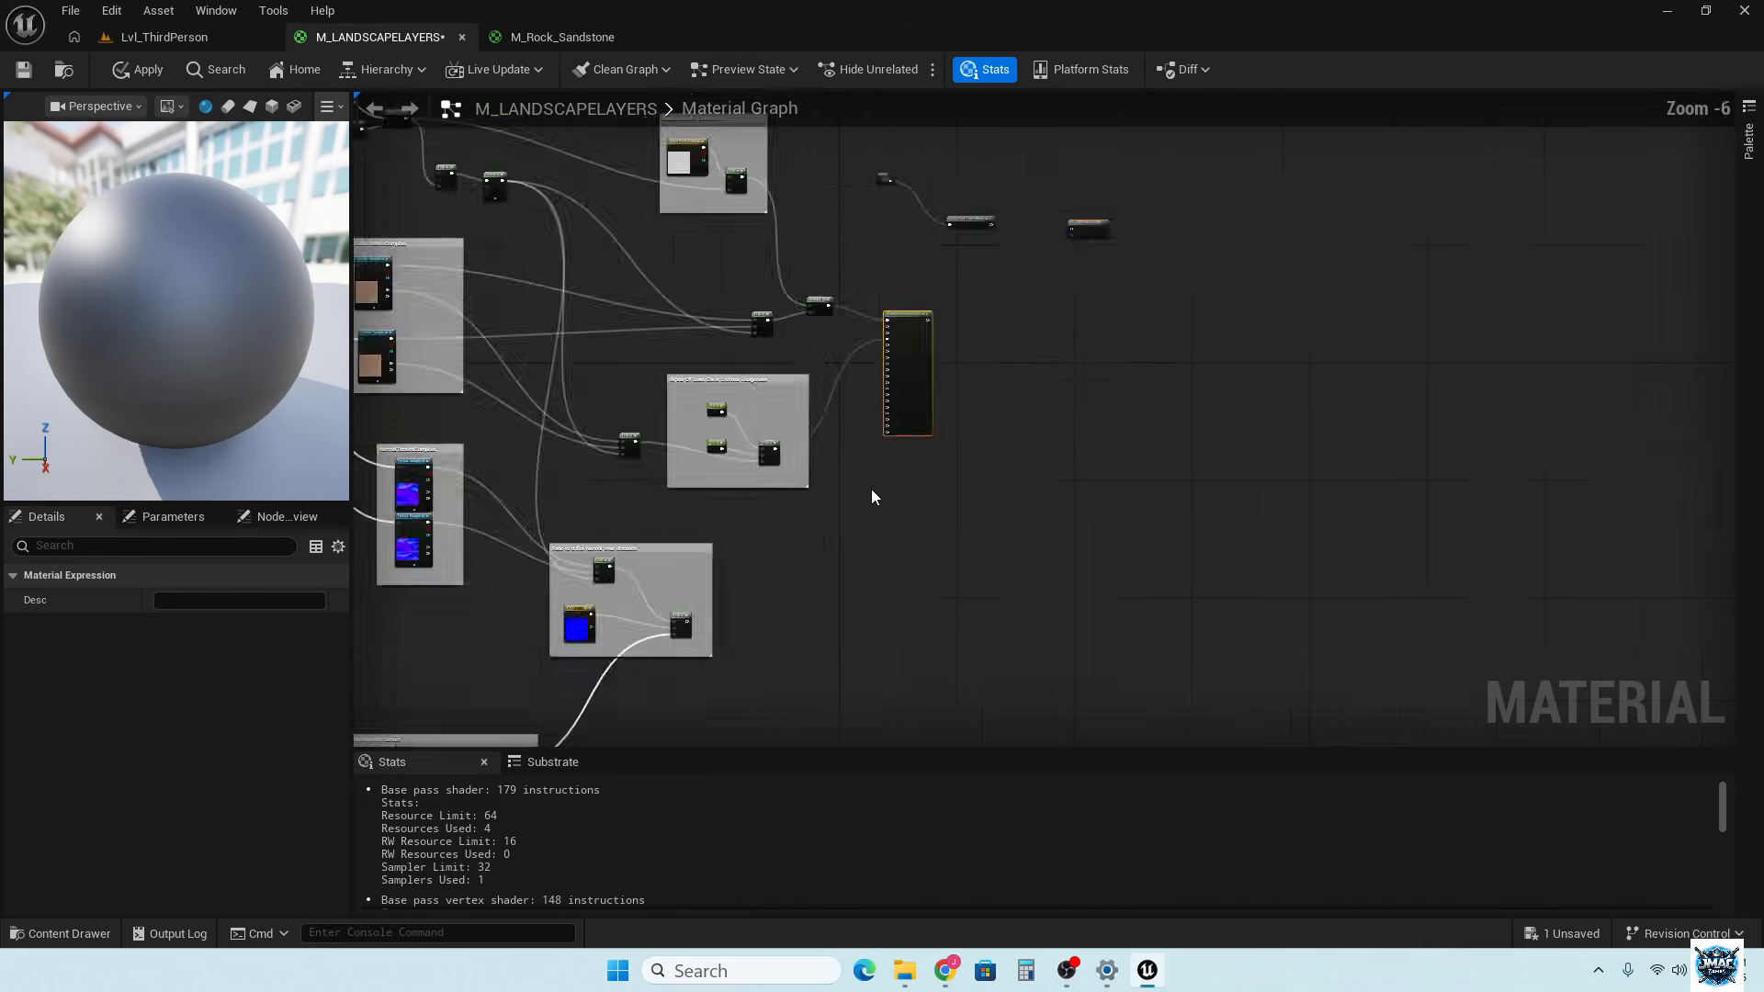
right_click(693, 604)
click(758, 626)
mouse_move(758, 626)
right_down()
mouse_move(737, 458)
mouse_move(728, 626)
right_up()
scroll(725, 616, up, 3)
drag(696, 540, 1226, 314)
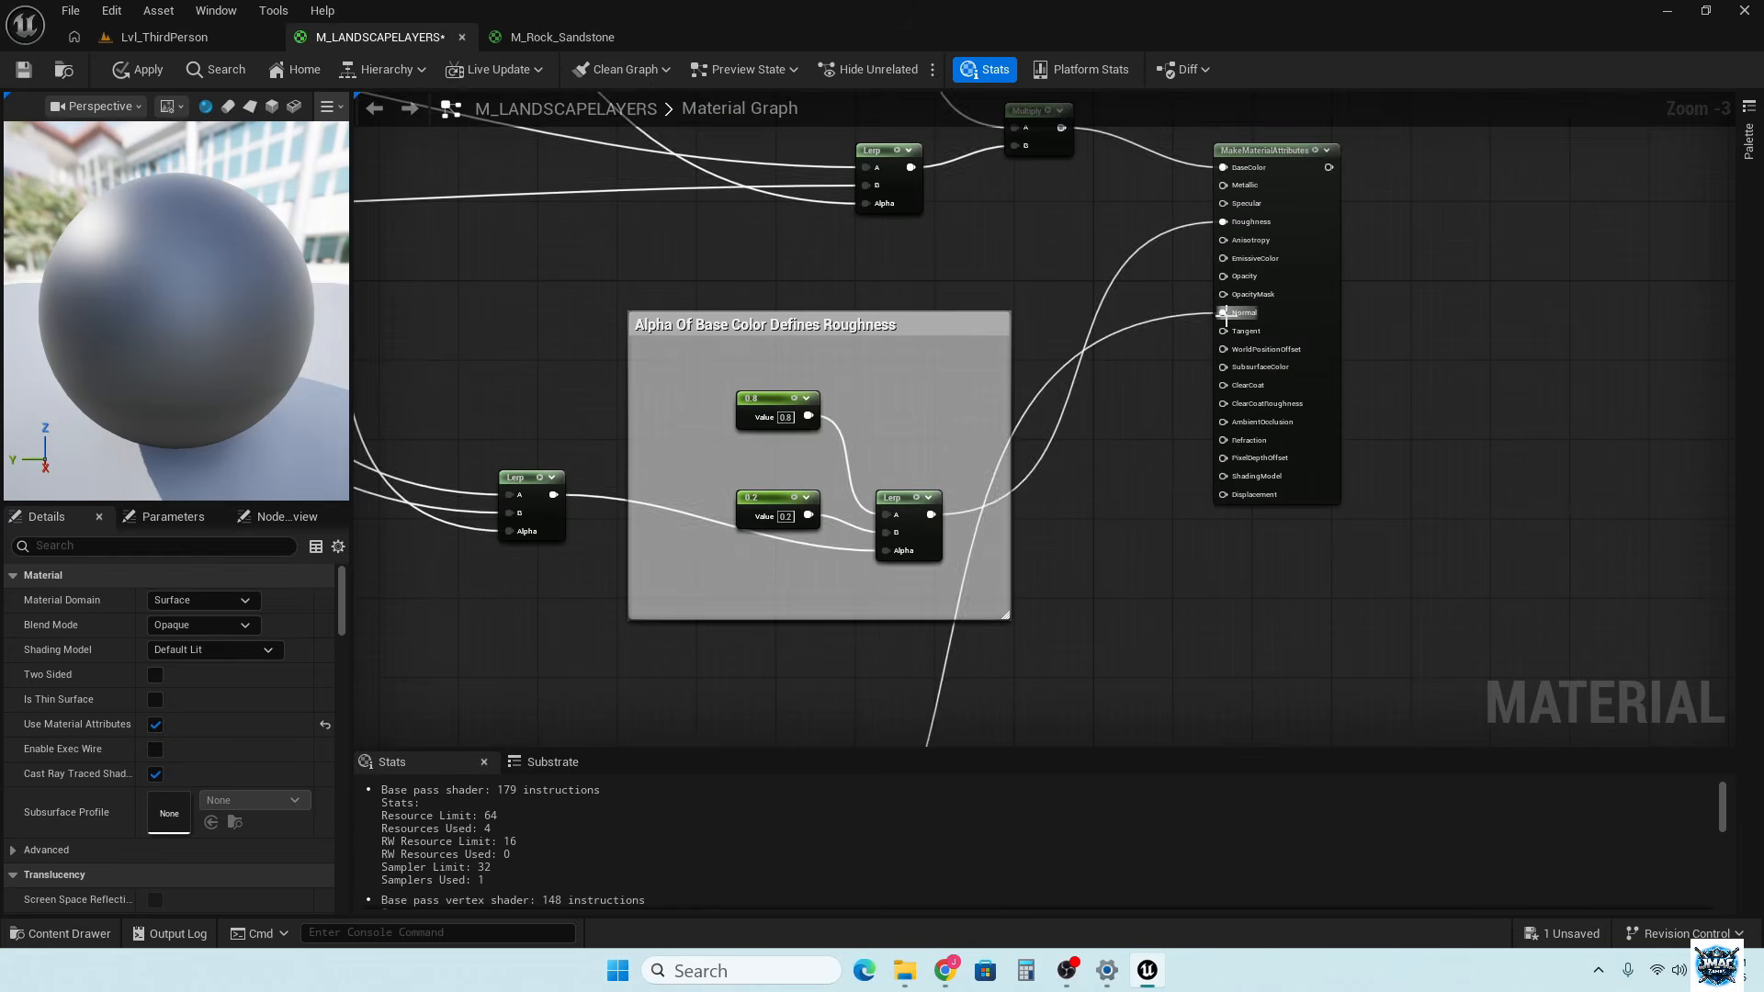
Move the GRASS, Landscape Layer Blend and material output nodes farther right, clear of the sandstone nodes
scroll(952, 560, down, 2)
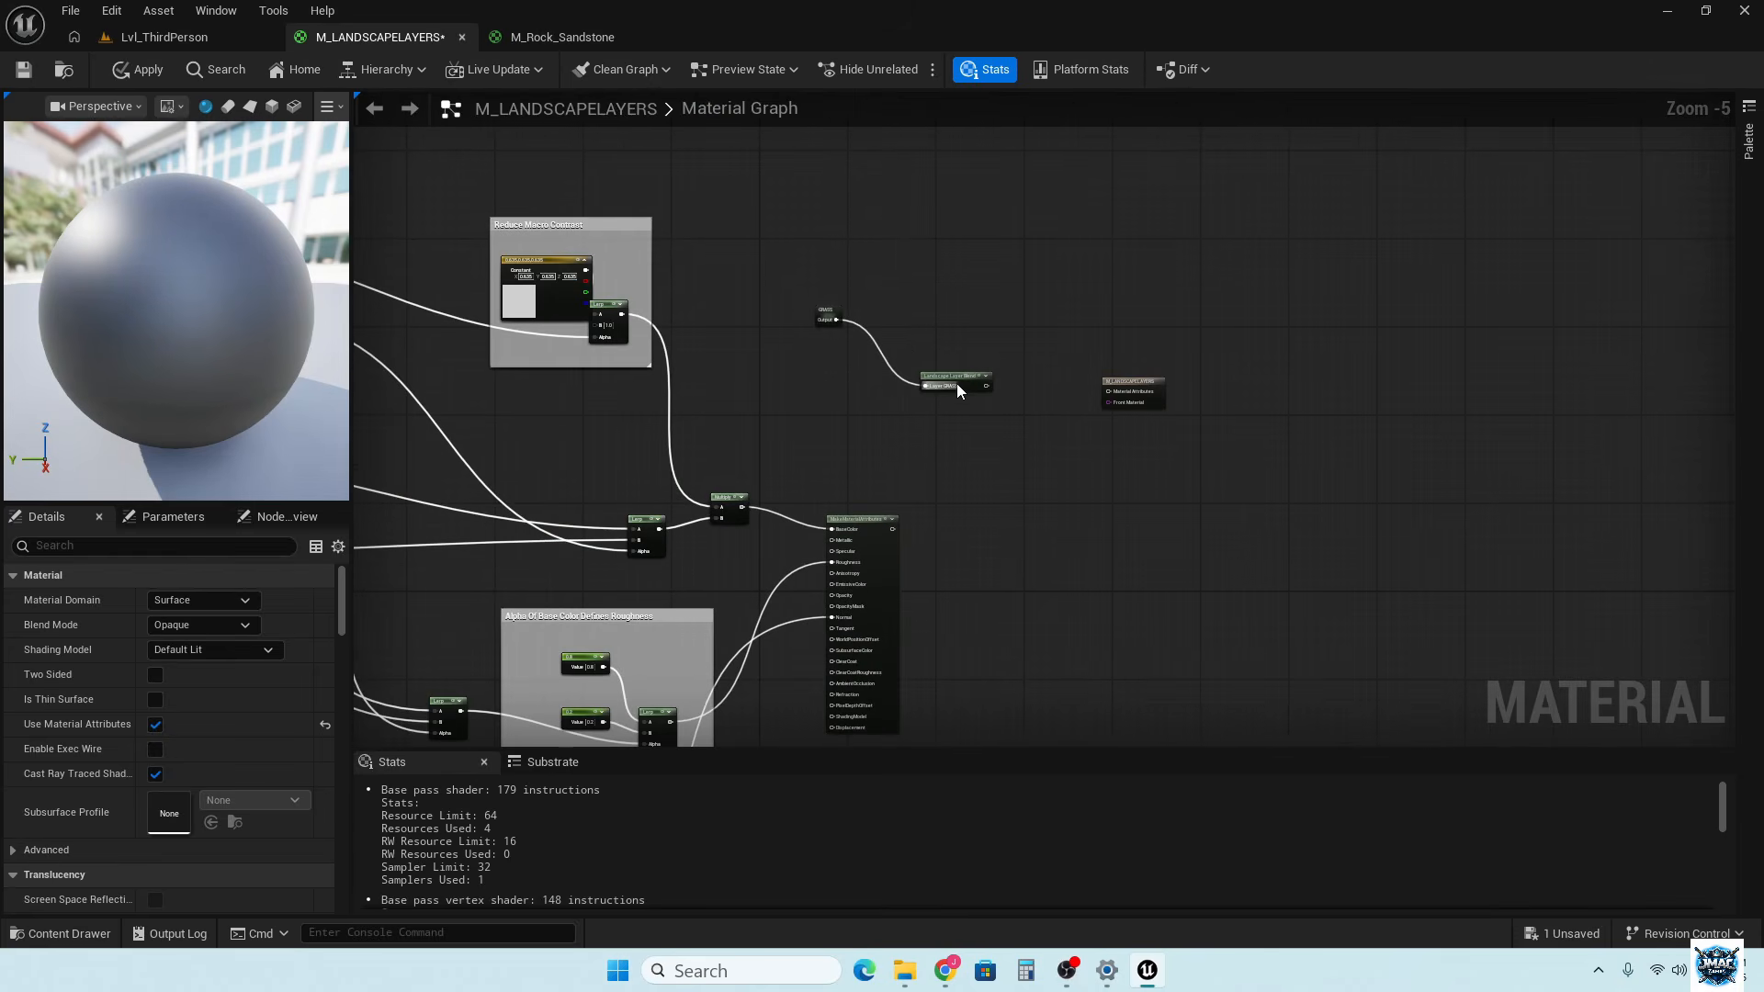
scroll(854, 609, up, 2)
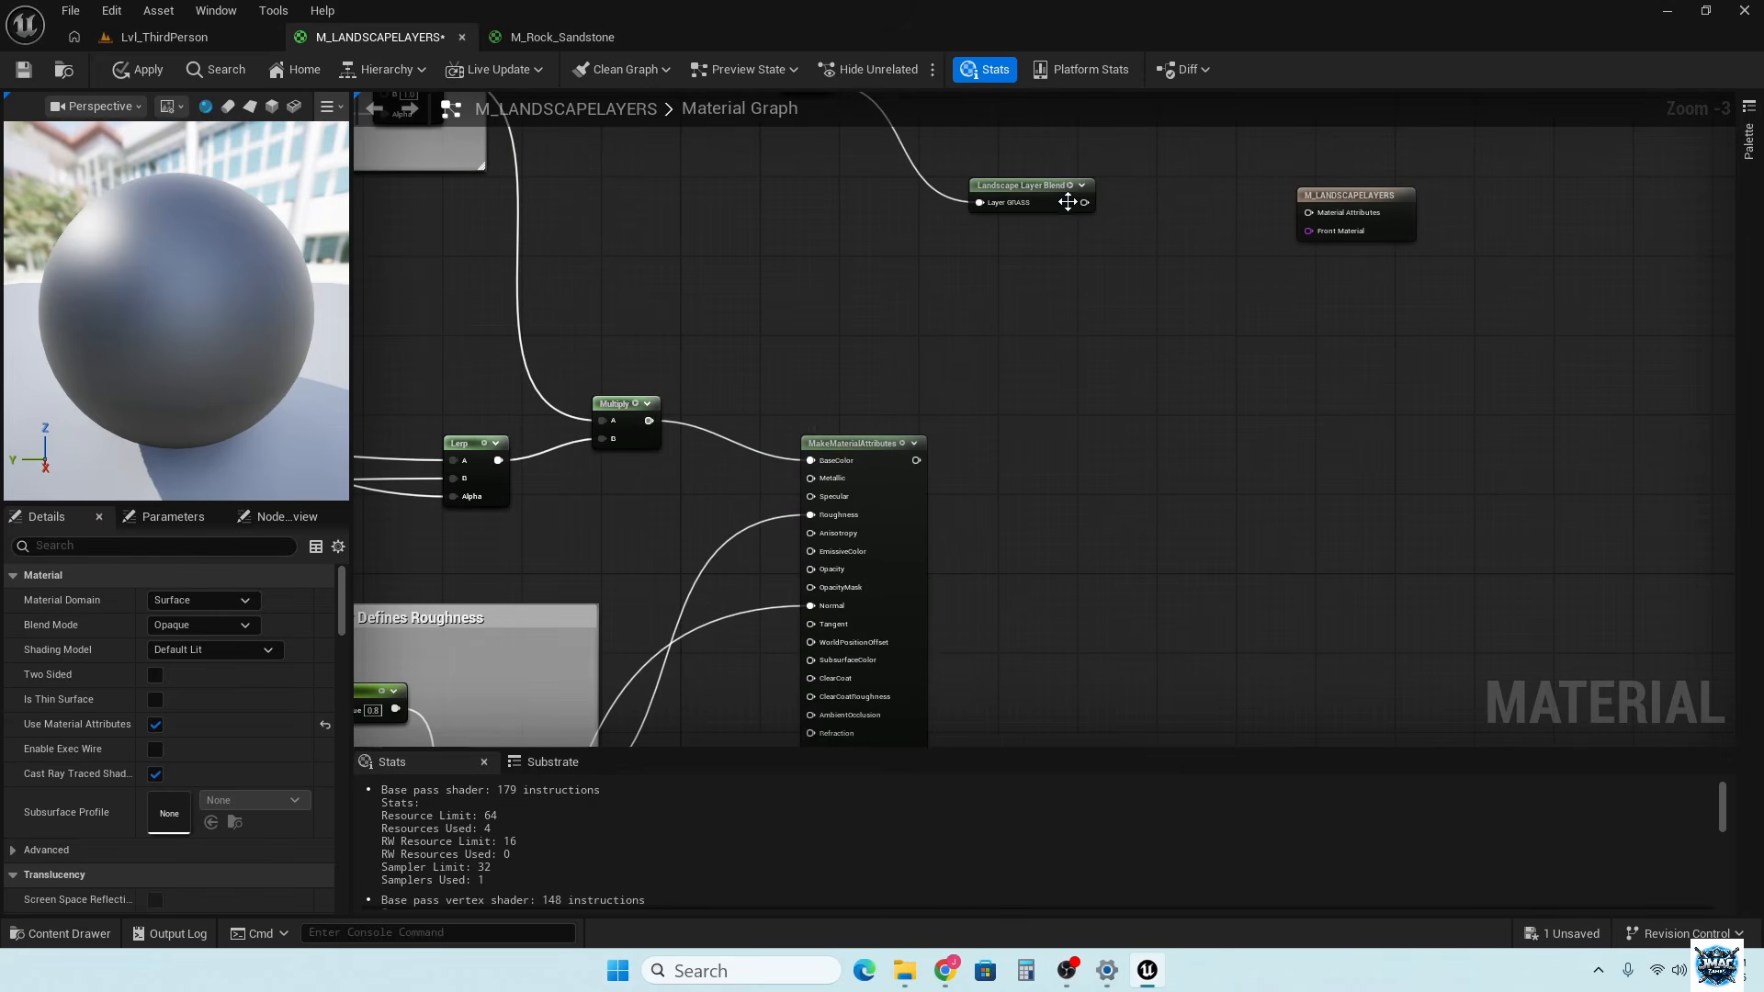
scroll(1023, 257, down, 2)
right_drag(1005, 288, 1041, 517)
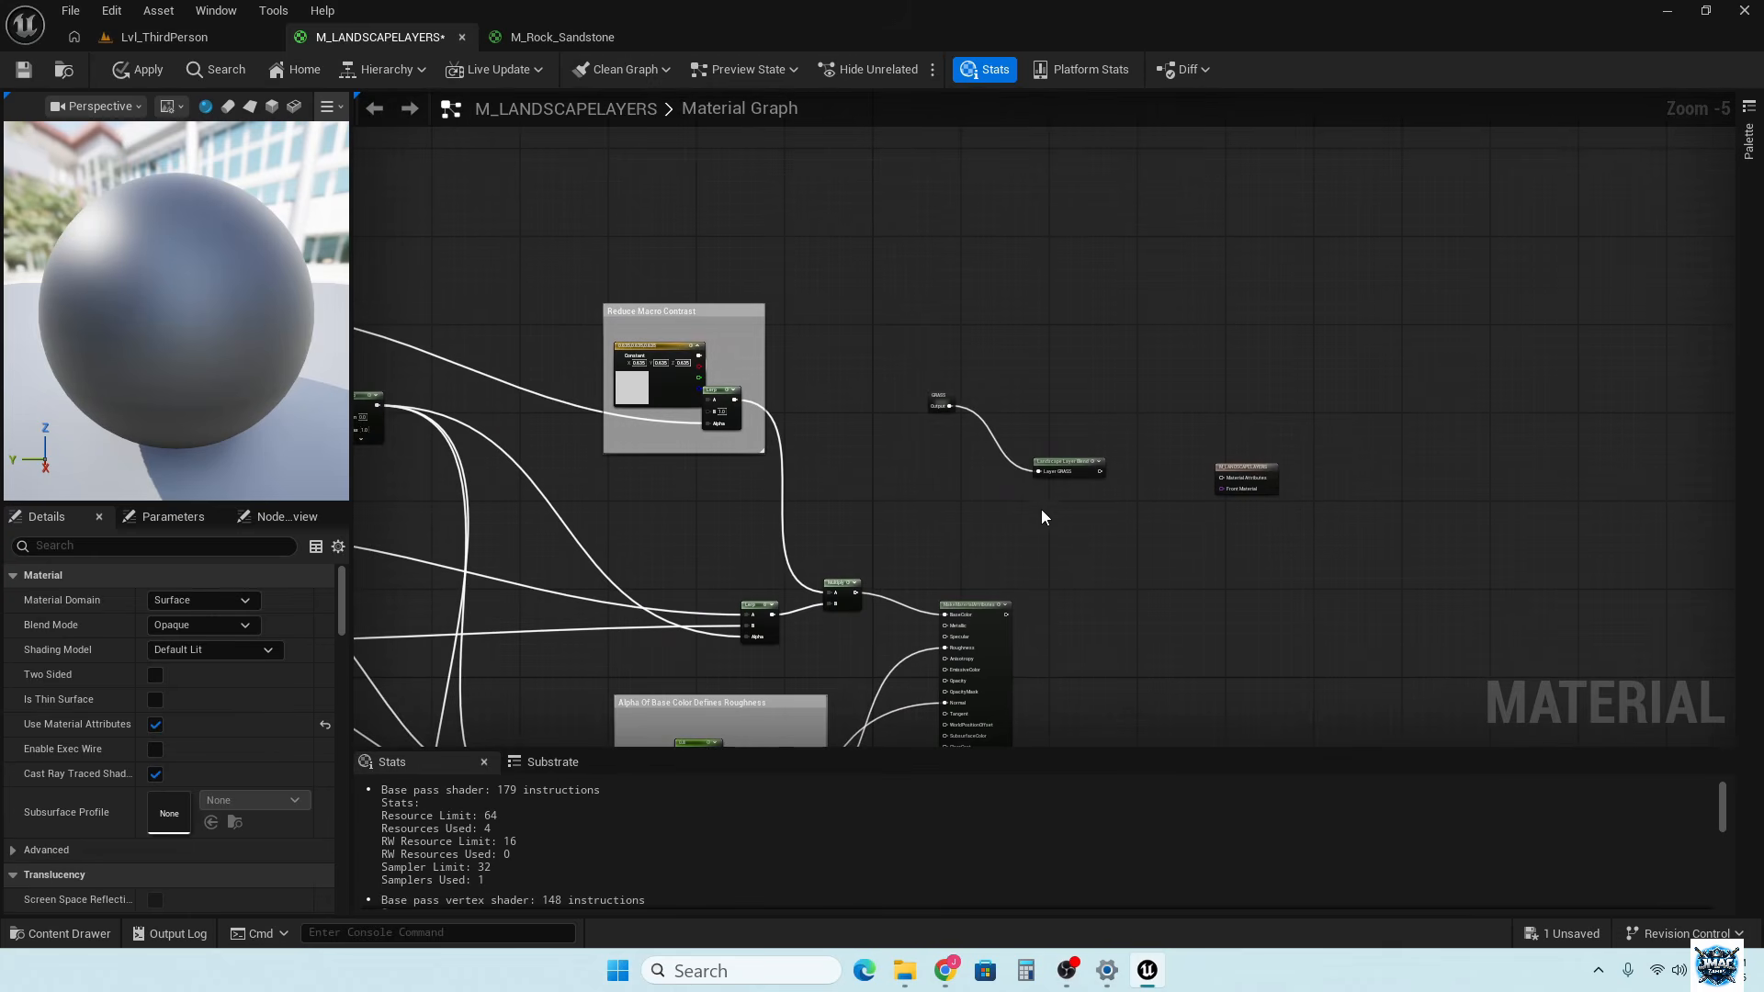
drag(1055, 492, 935, 358)
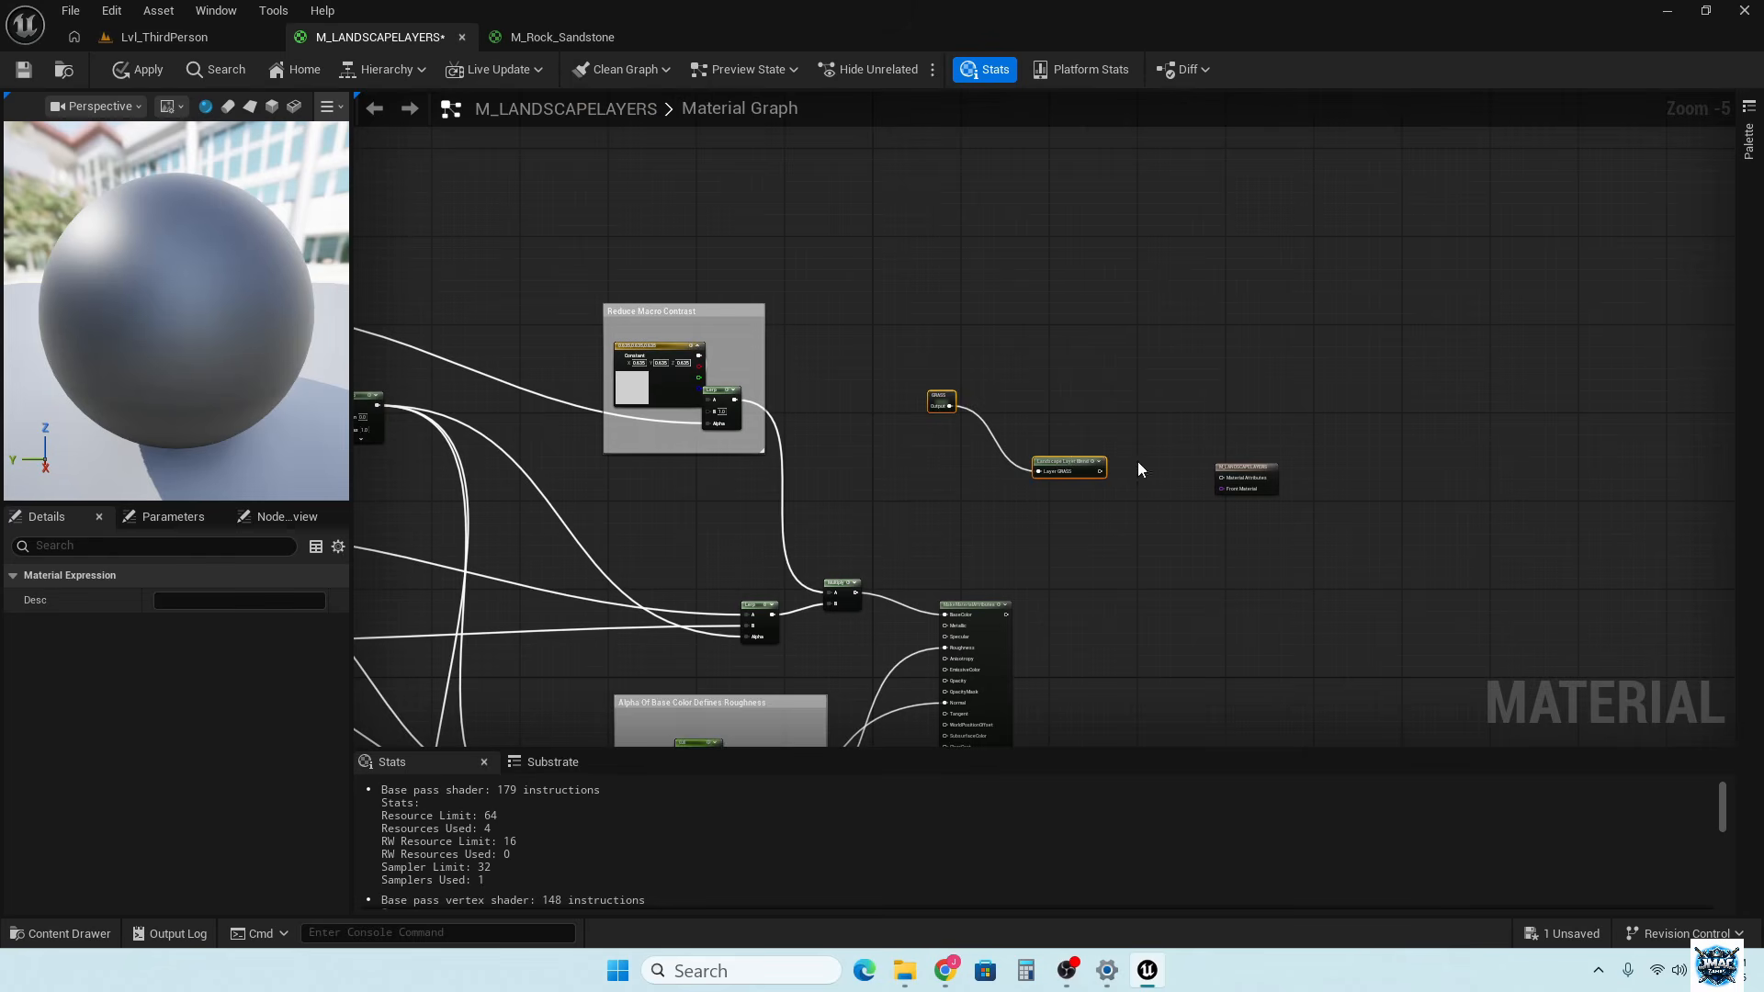
drag(1063, 467, 1367, 451)
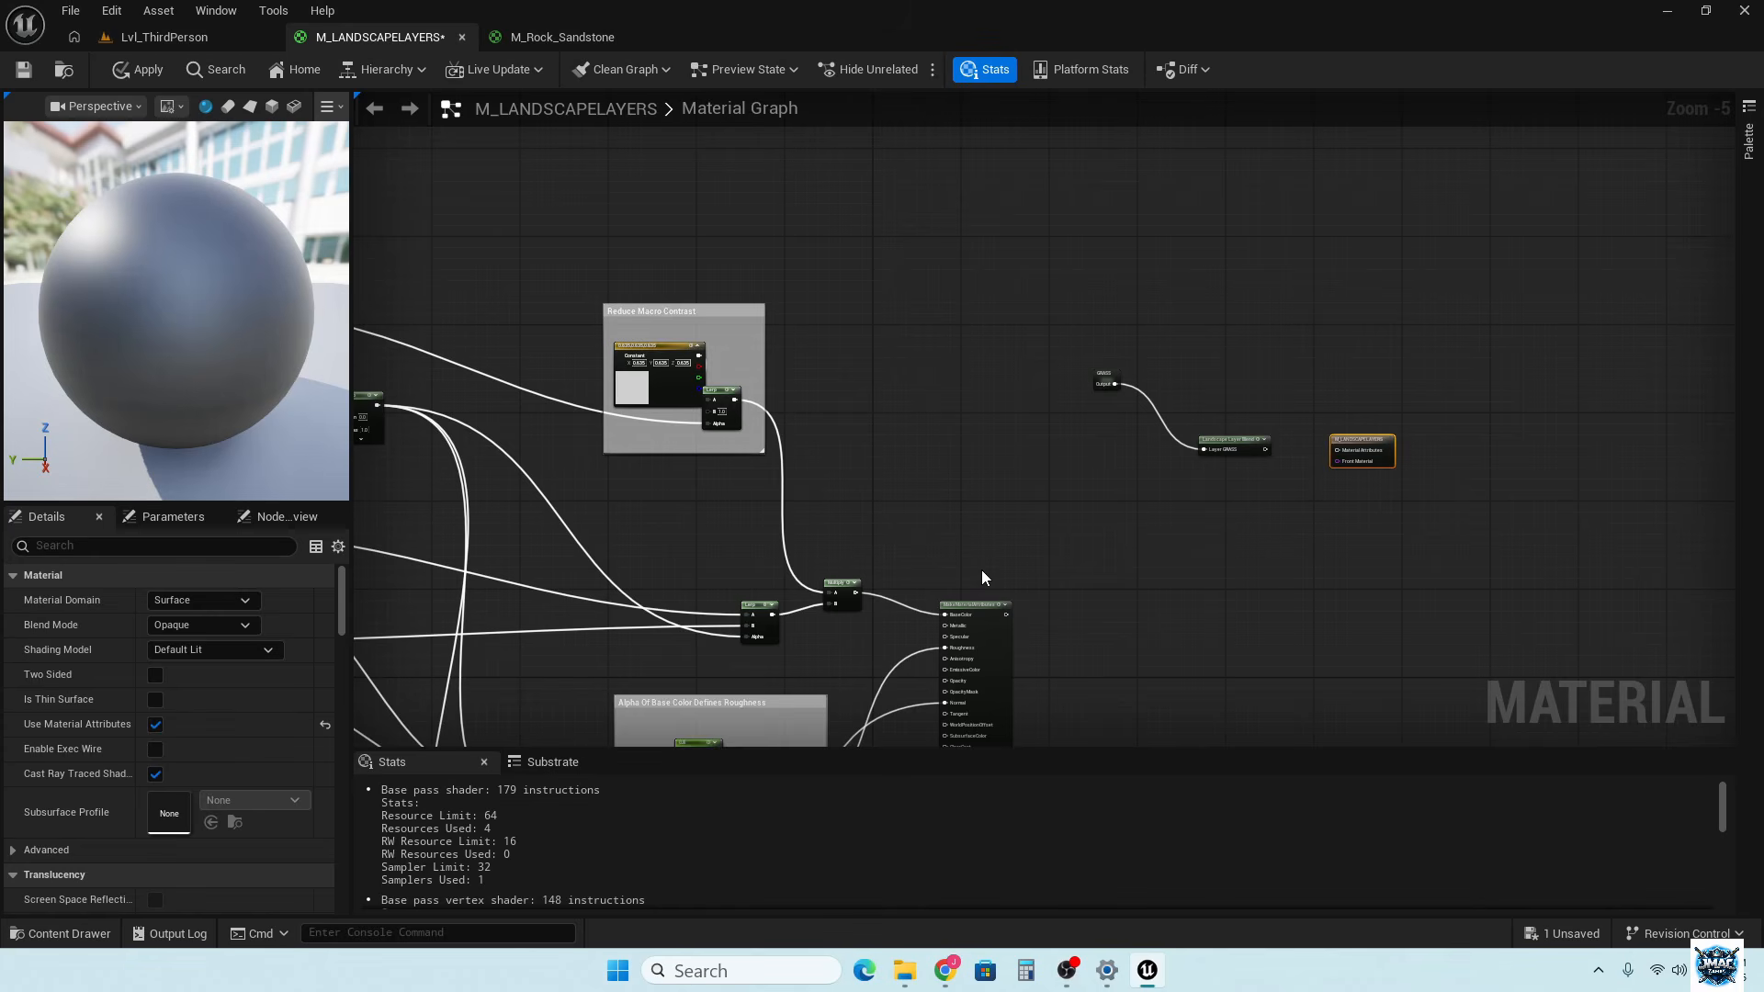
Add a second layer named ROCK_SANDSTONE to the Landscape Layer Blend node
click(1236, 443)
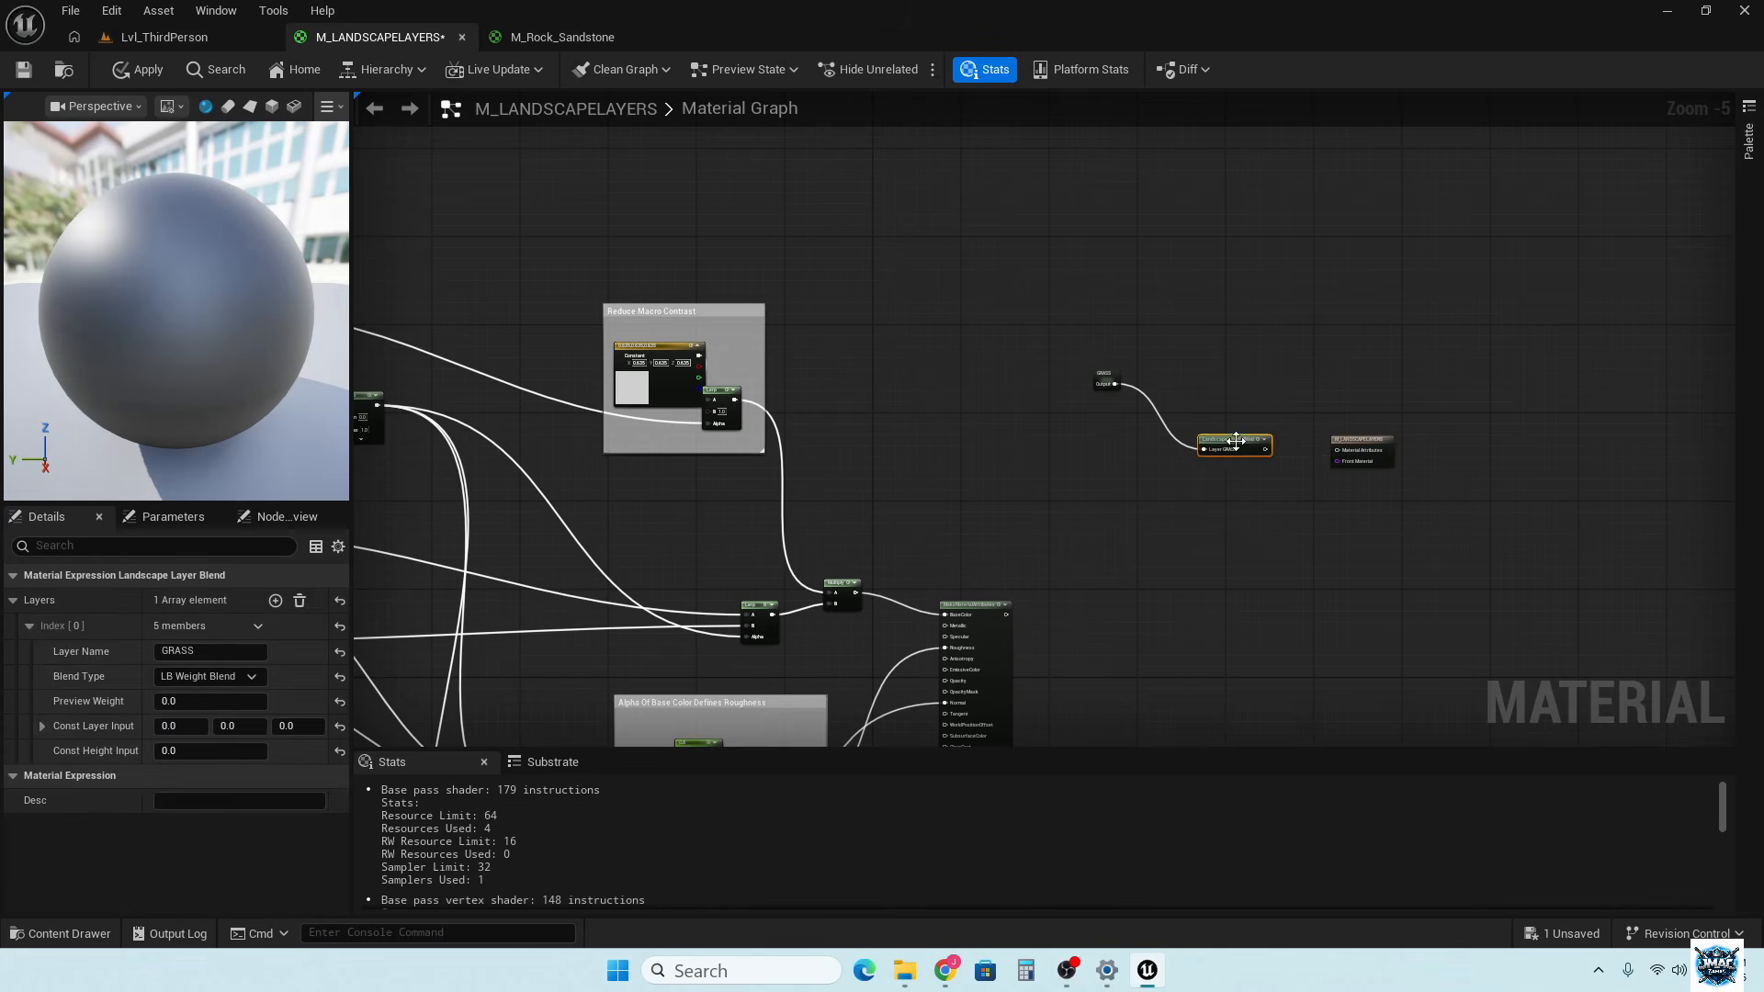
scroll(1227, 454, up, 3)
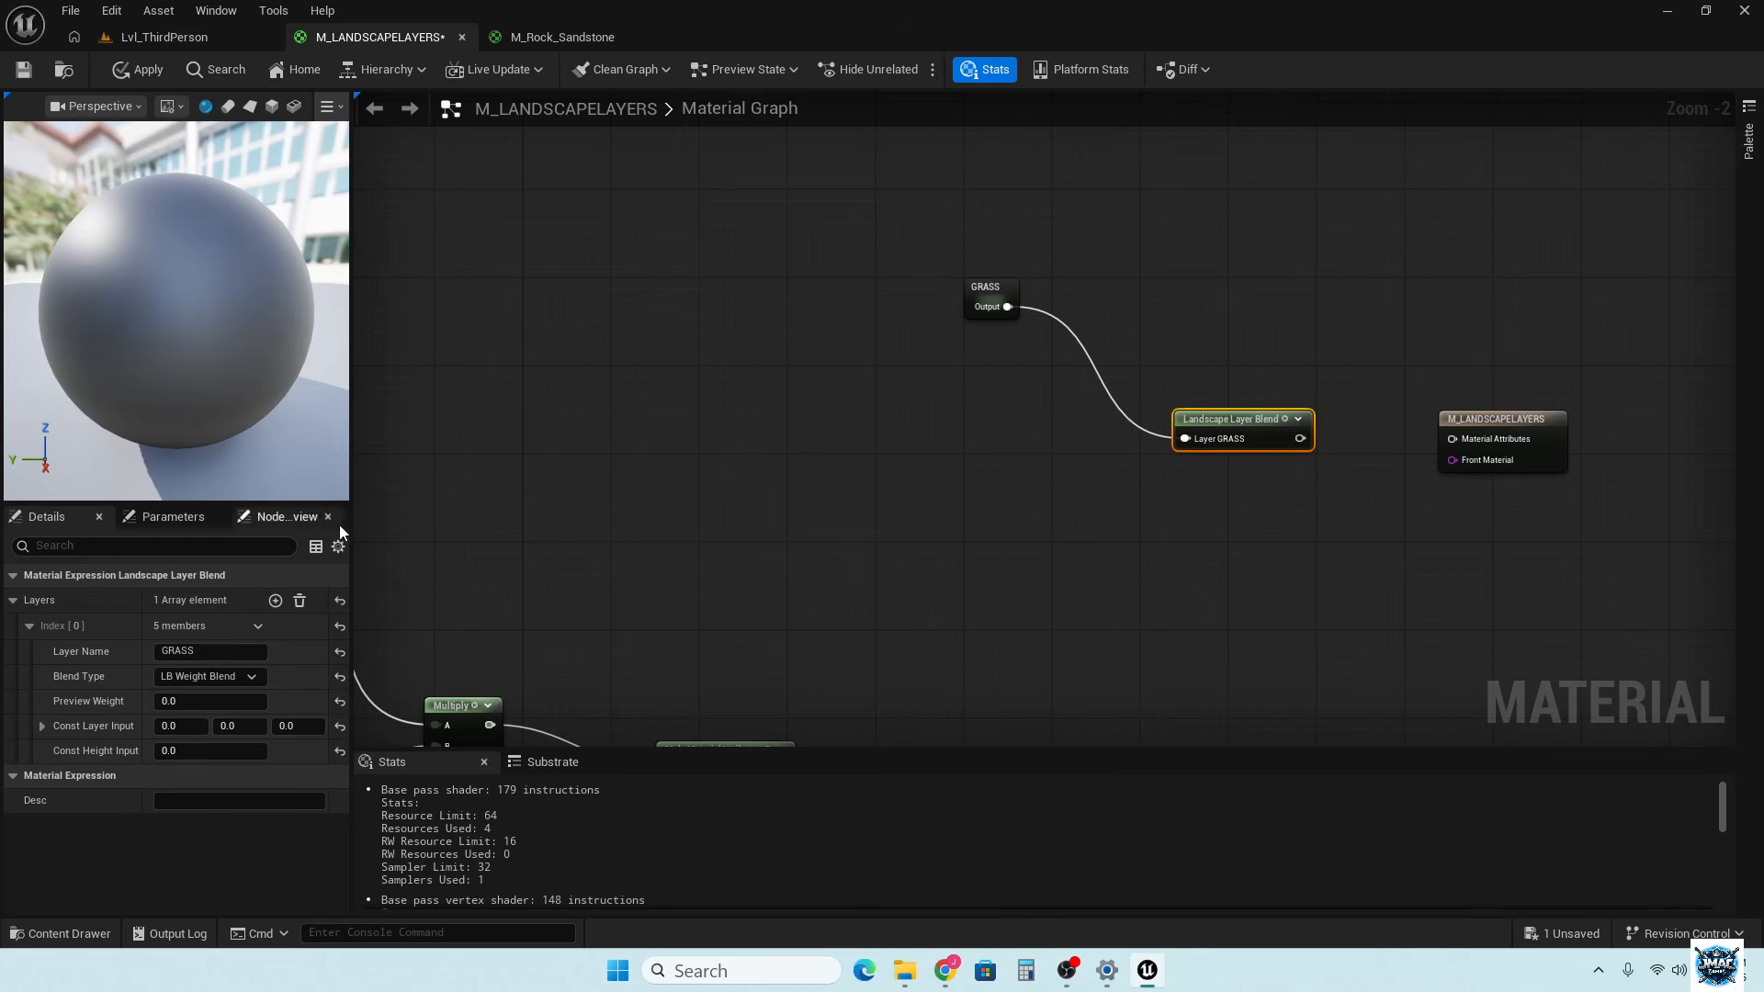
click(30, 626)
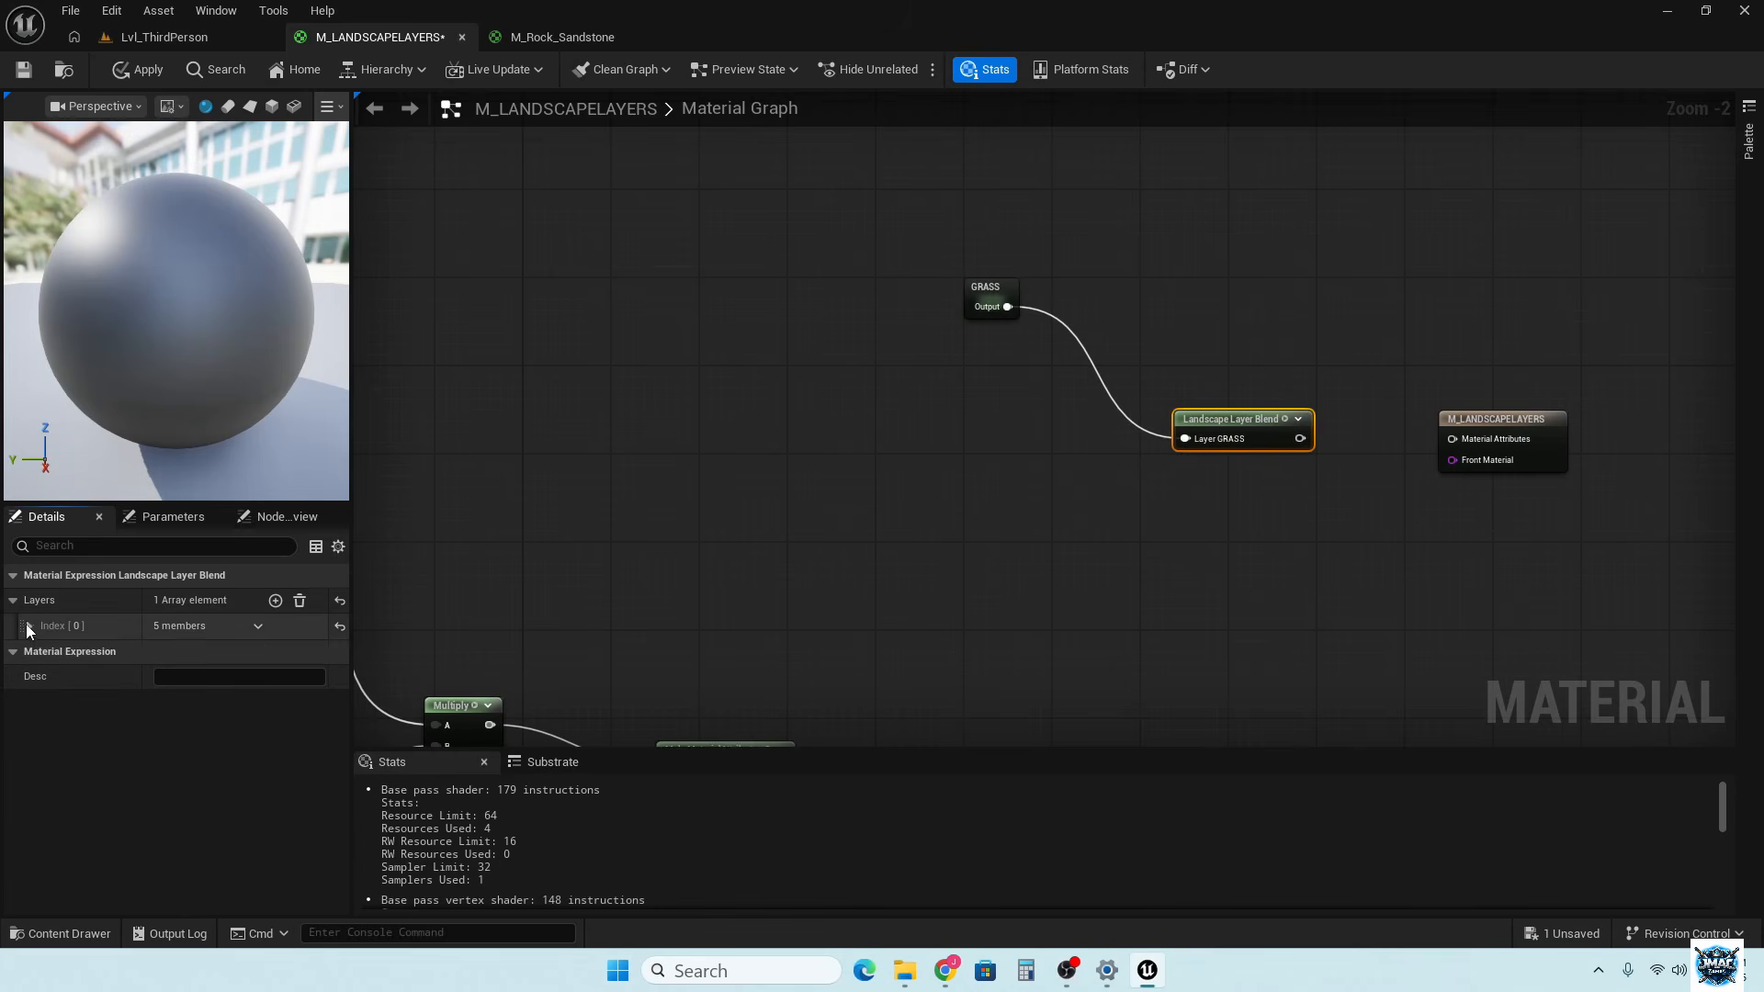
click(278, 600)
click(205, 677)
text(ROCK_)
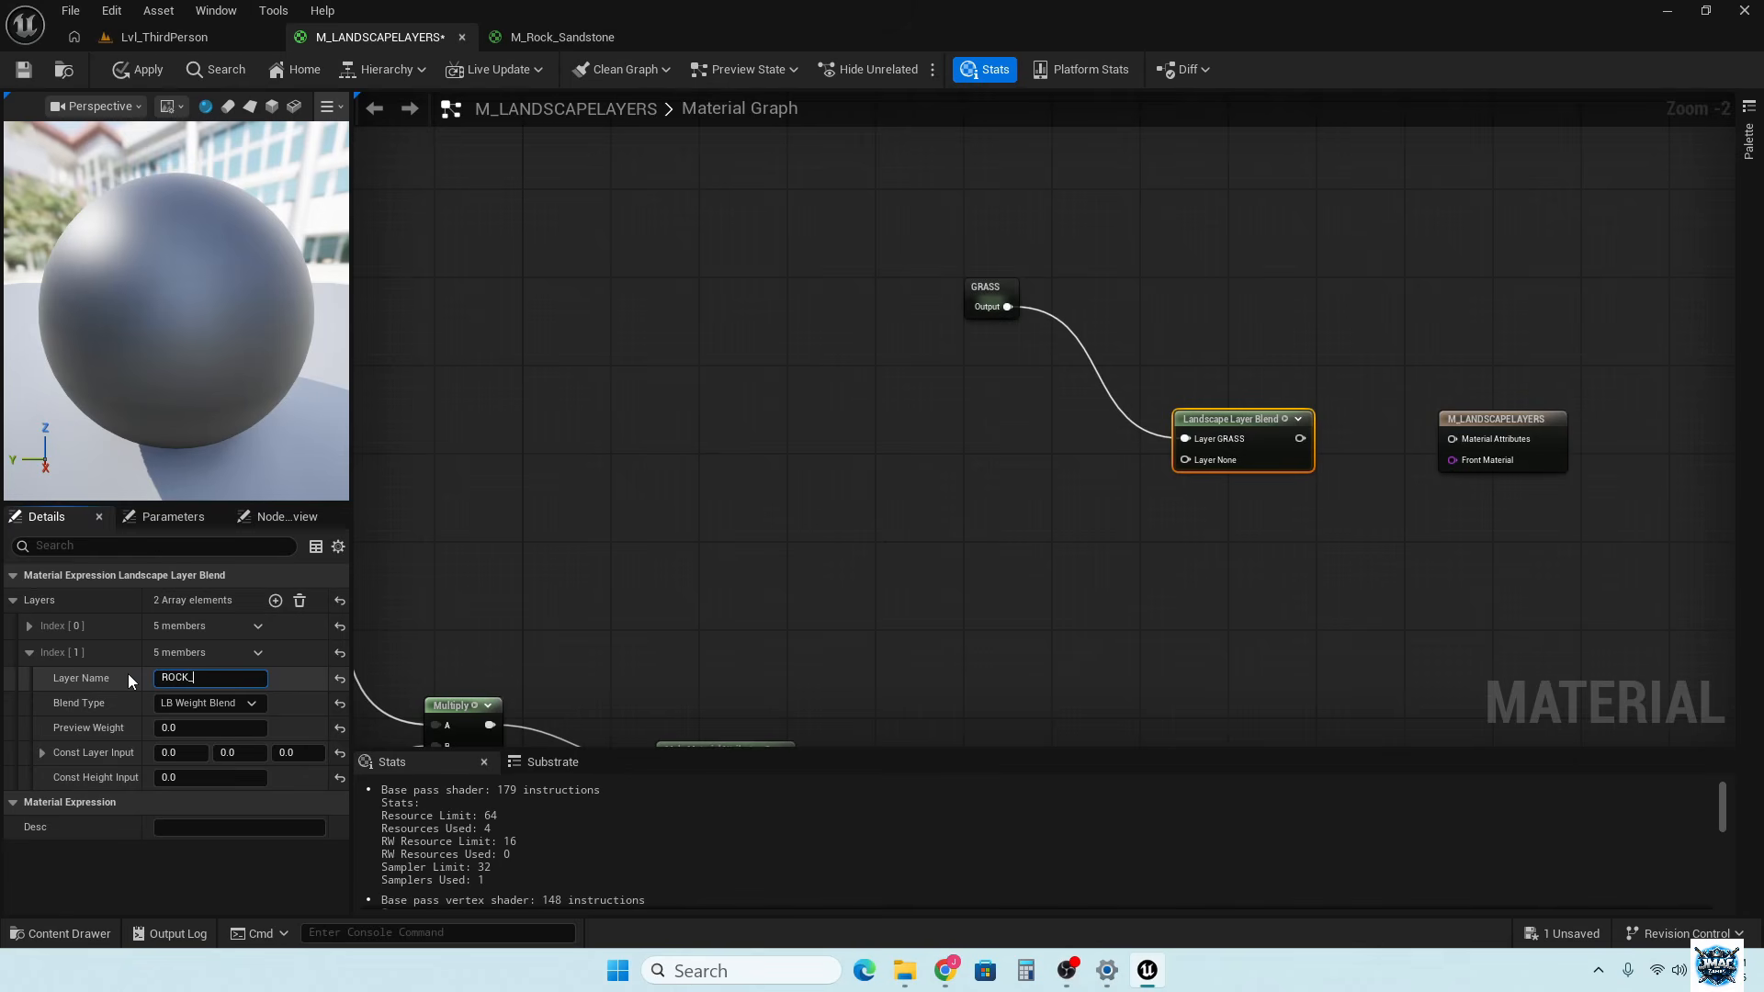
text(SANDSTONE)
key(Return)
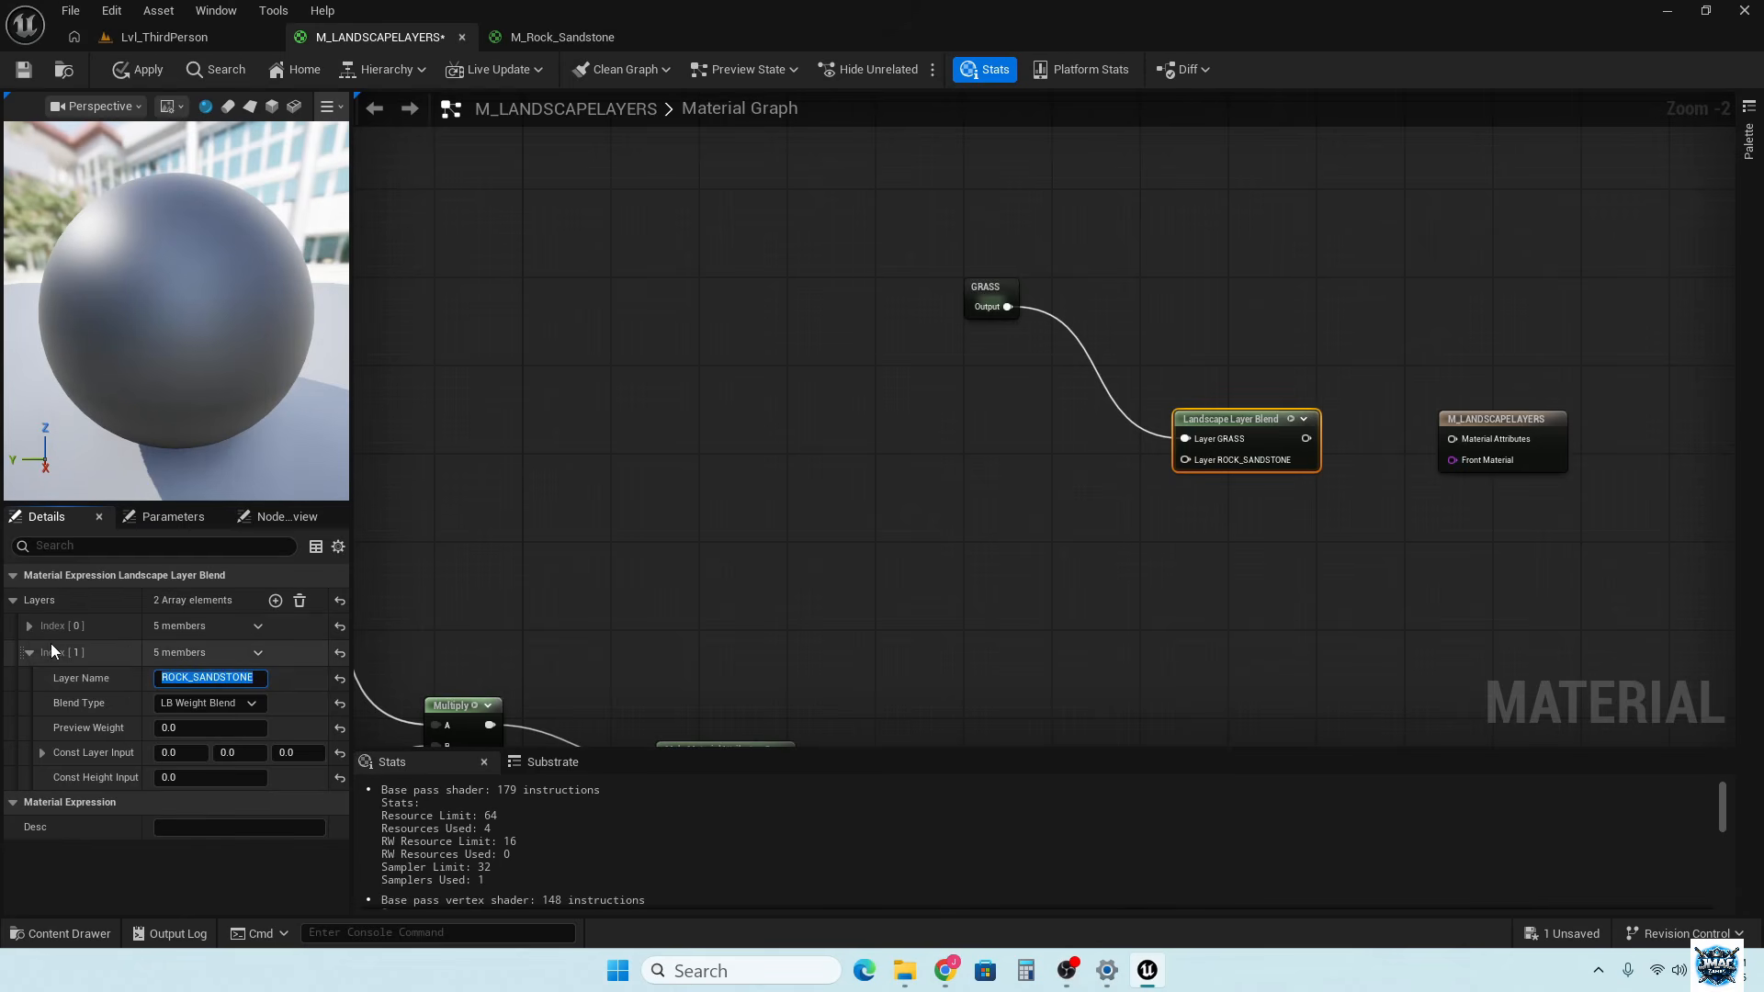
click(28, 652)
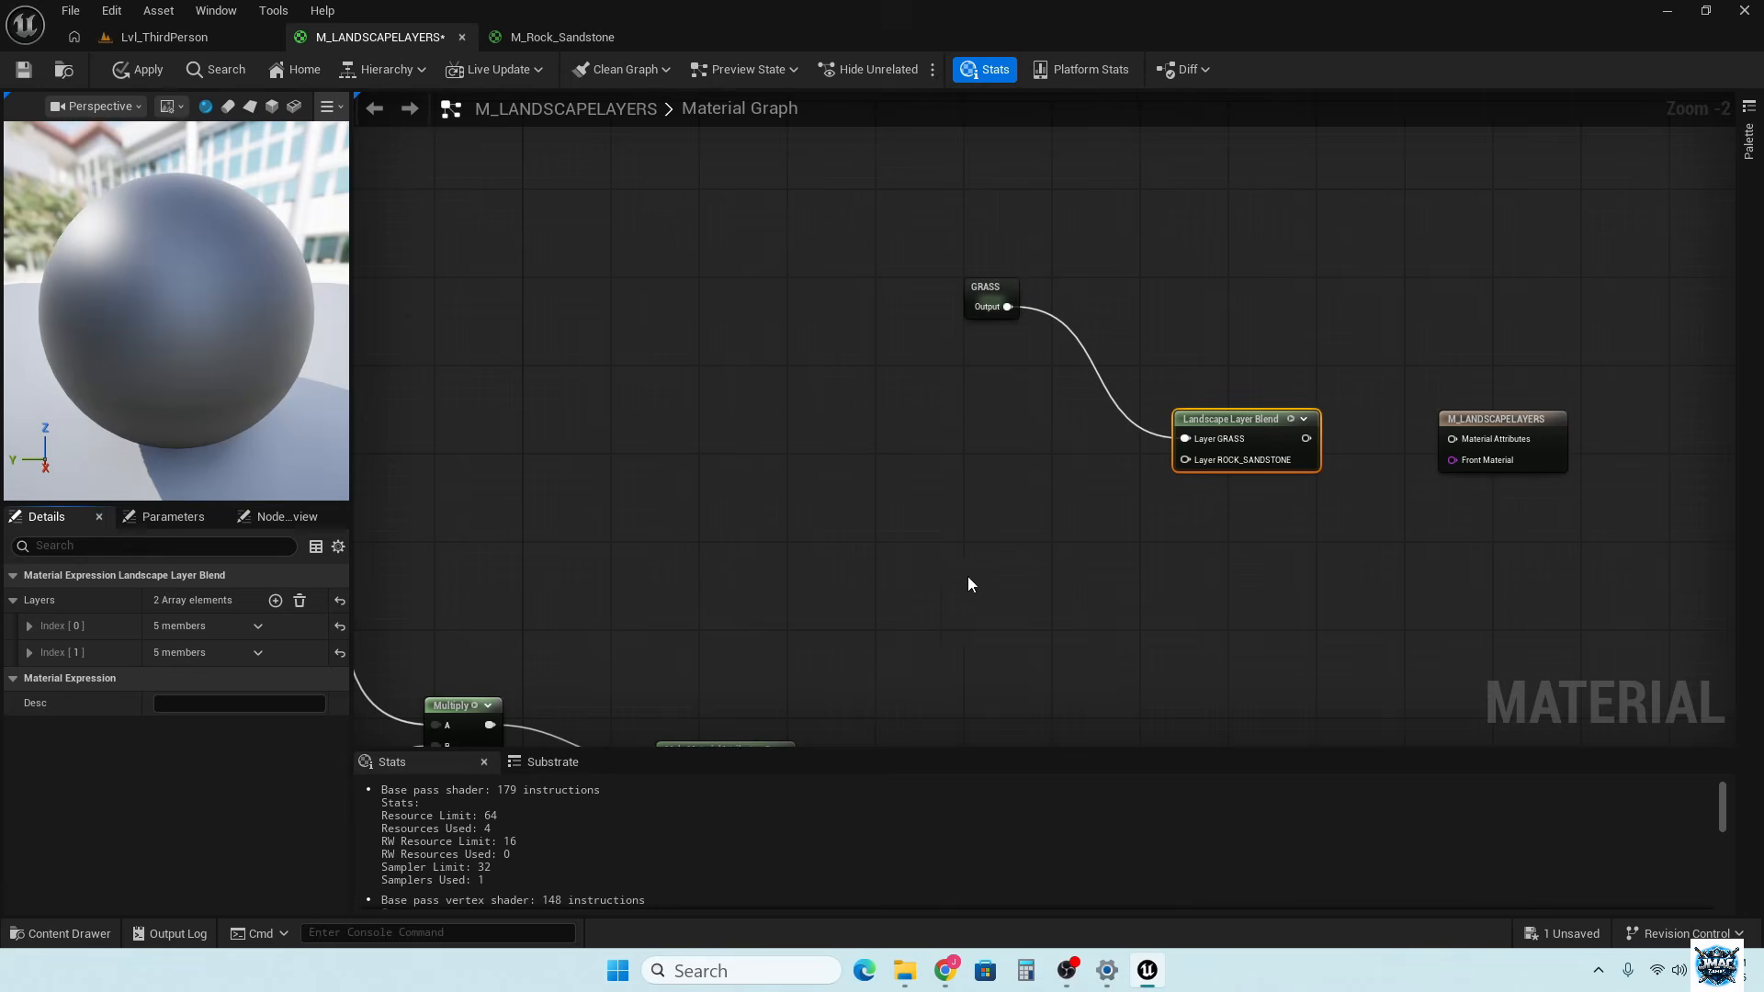
Connect the sandstone MakeMaterialAttributes output to Layer ROCK_SANDSTONE and collapse all the sandstone nodes into a single node
right_drag(837, 661, 760, 466)
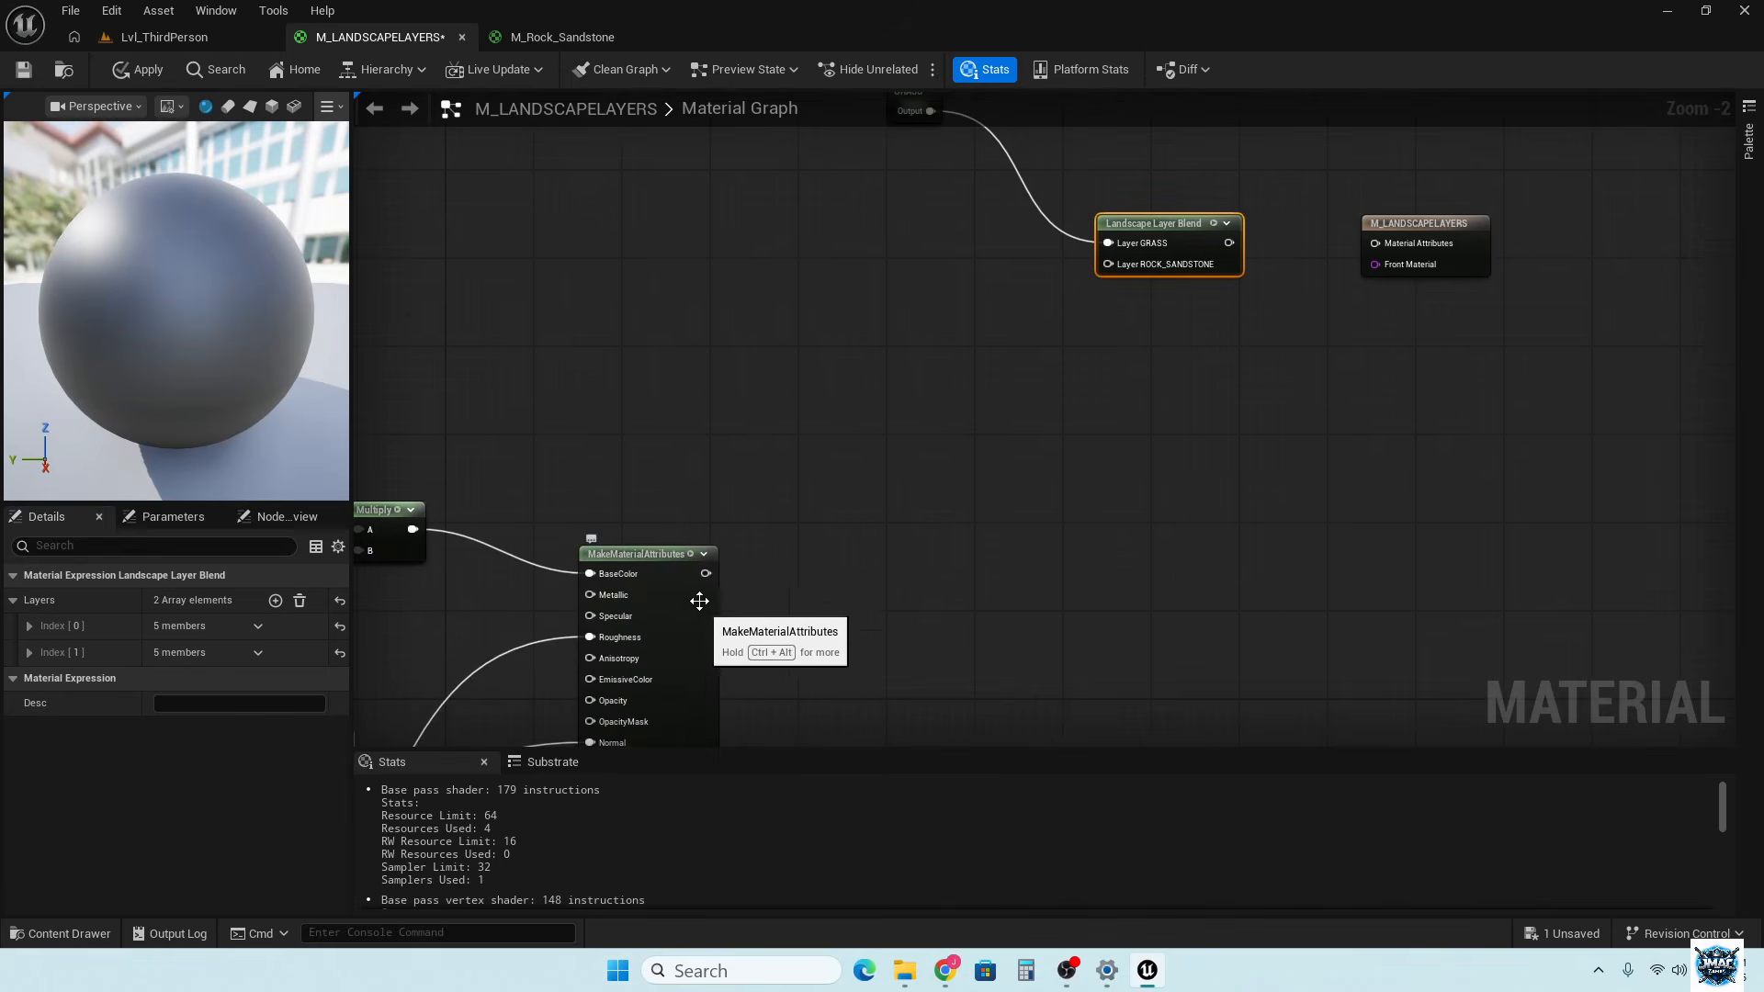
drag(716, 574, 1113, 267)
scroll(928, 542, down, 9)
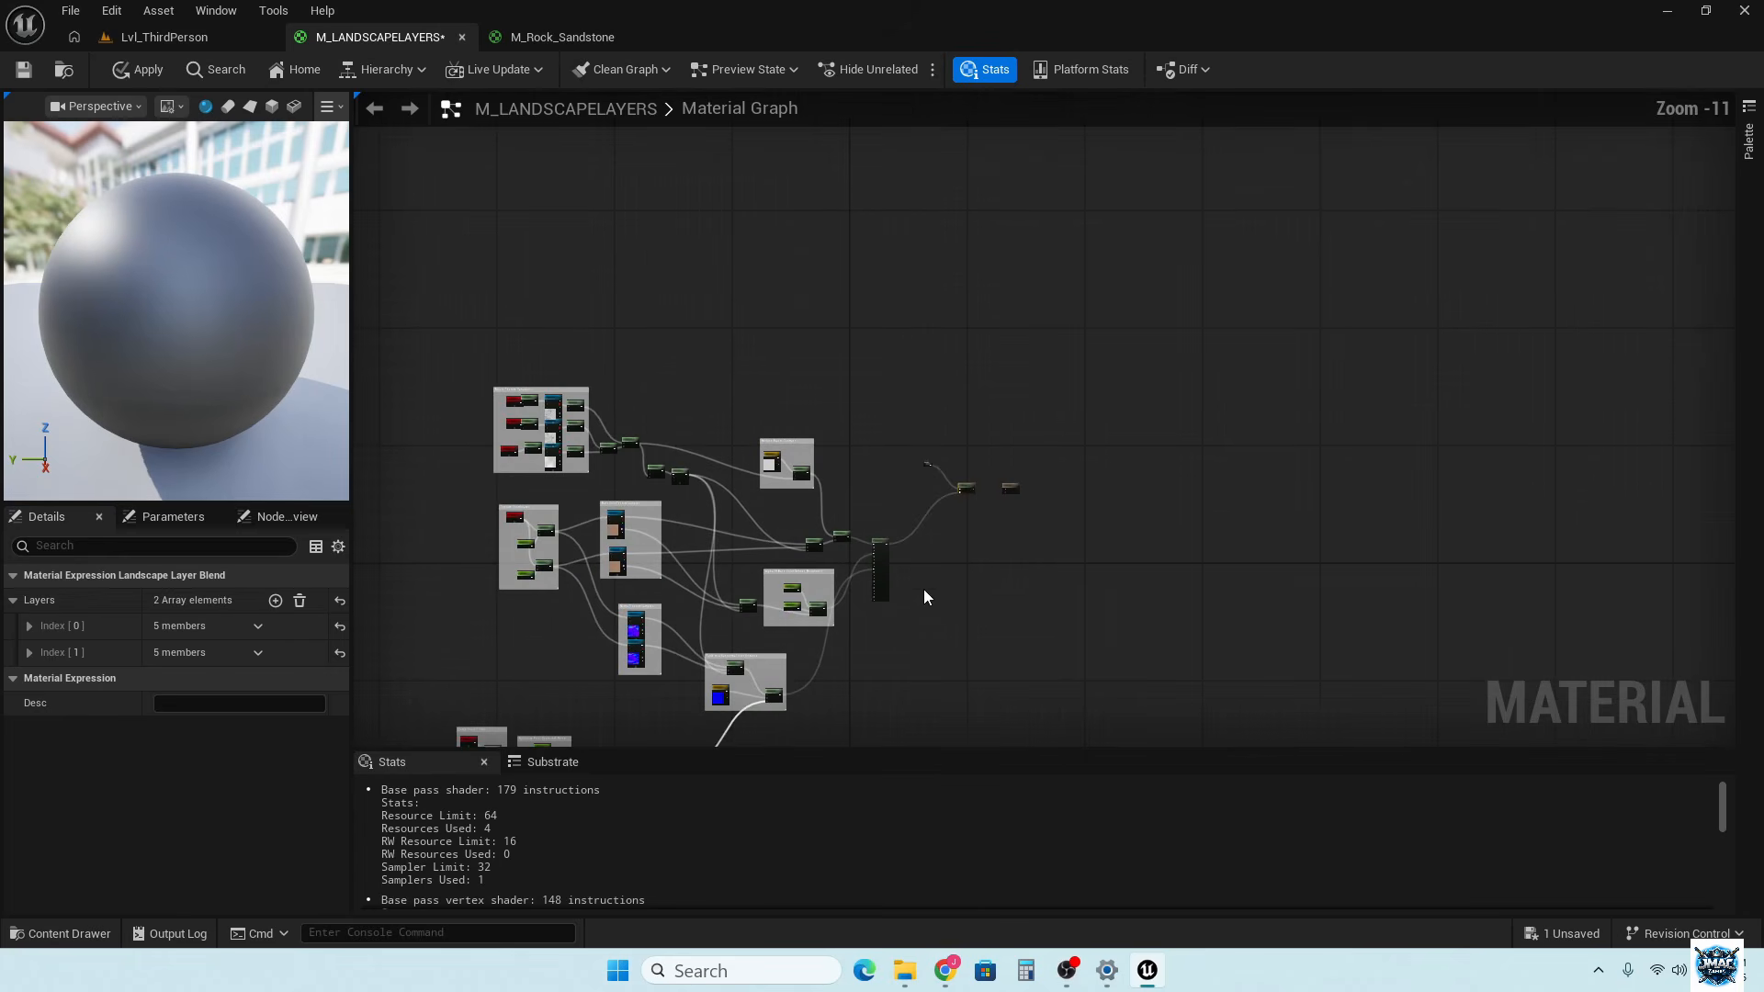
right_drag(908, 666, 924, 422)
drag(928, 548, 452, 278)
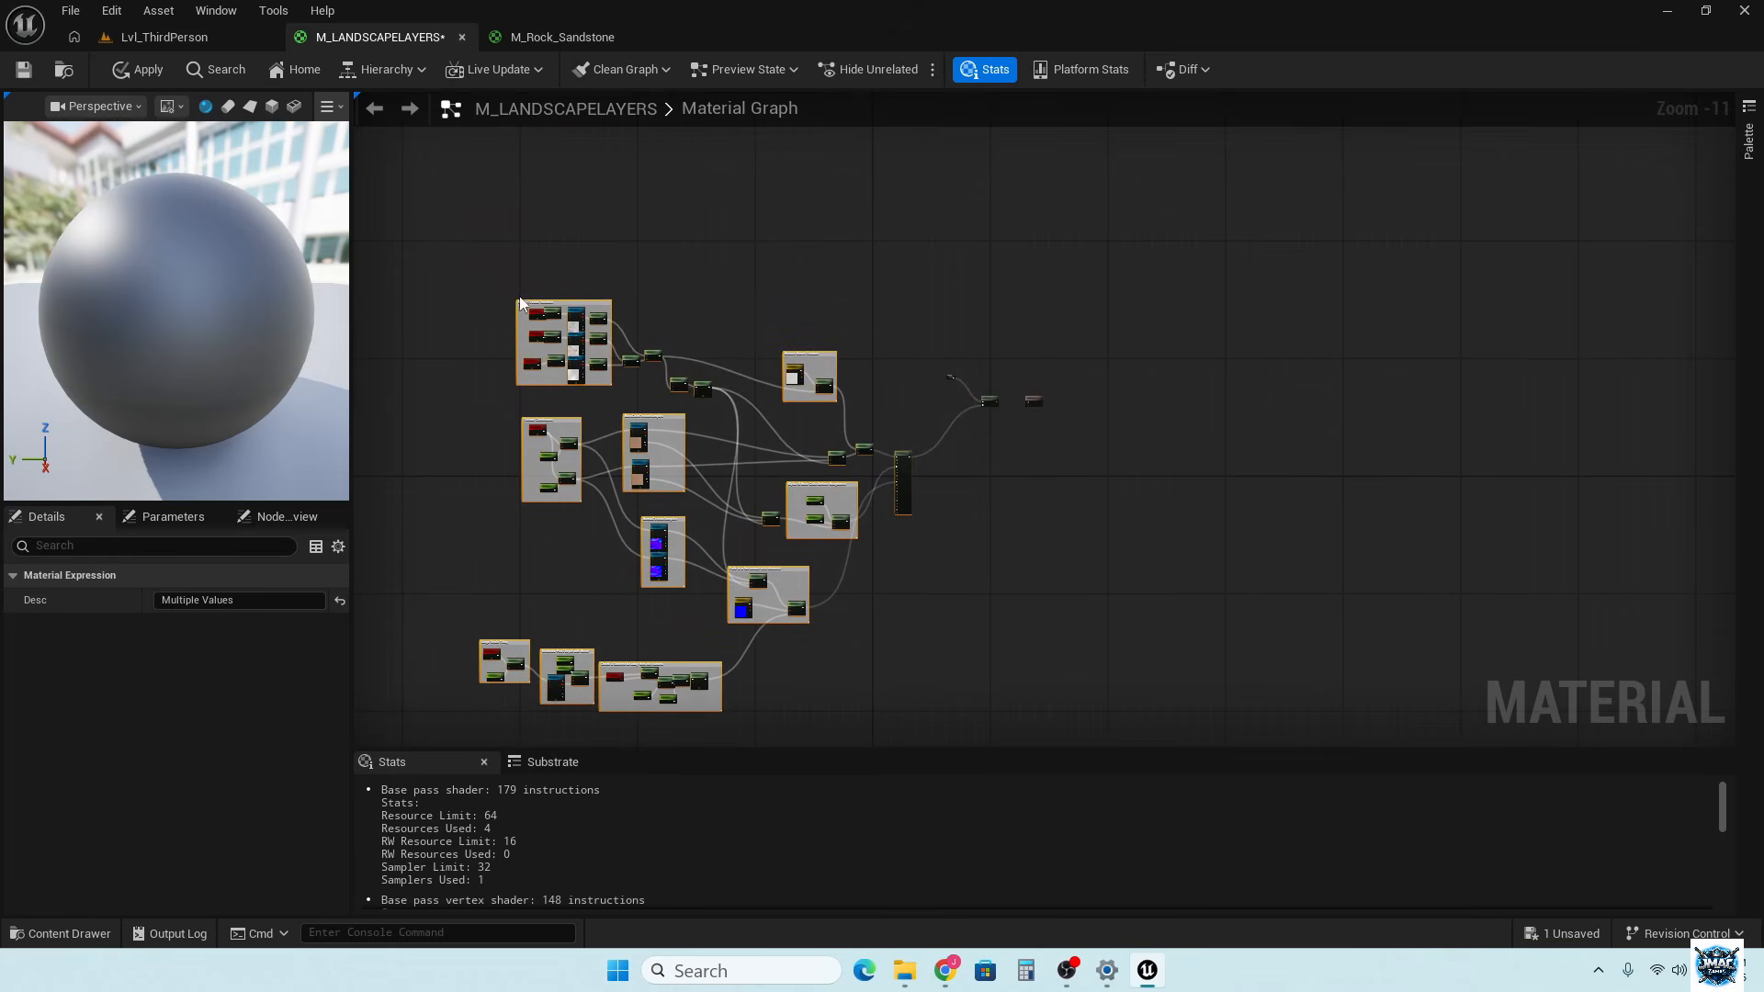
right_click(581, 341)
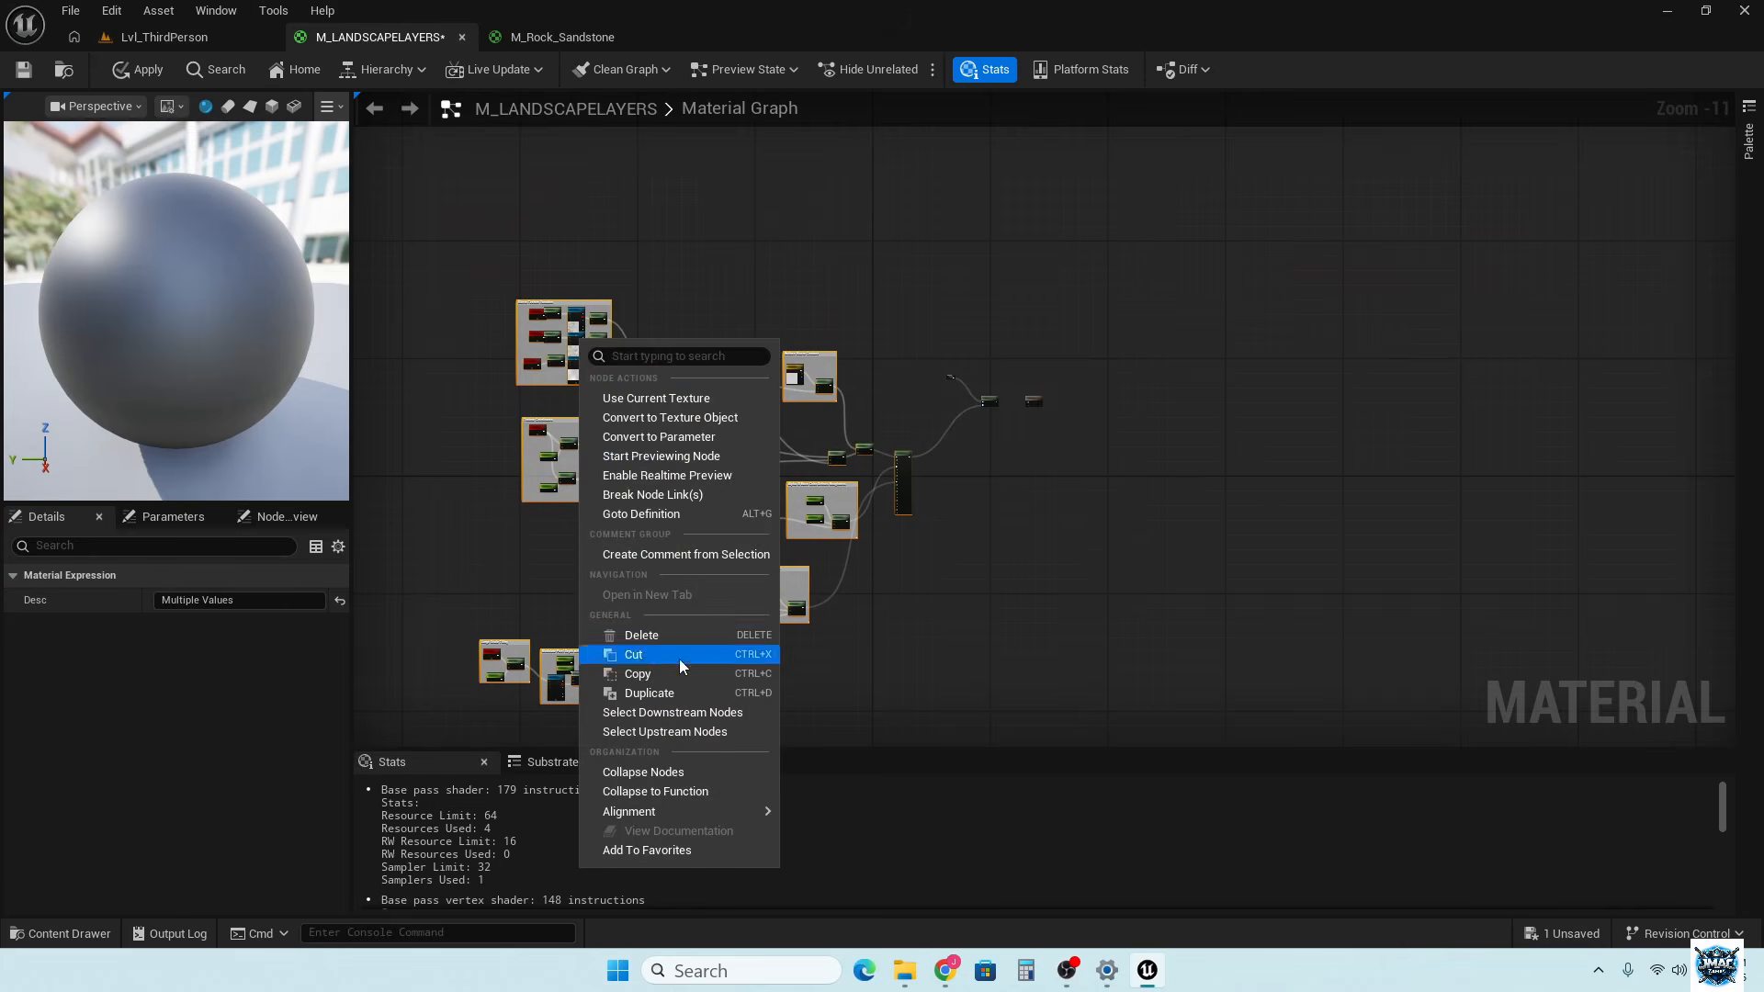
click(654, 773)
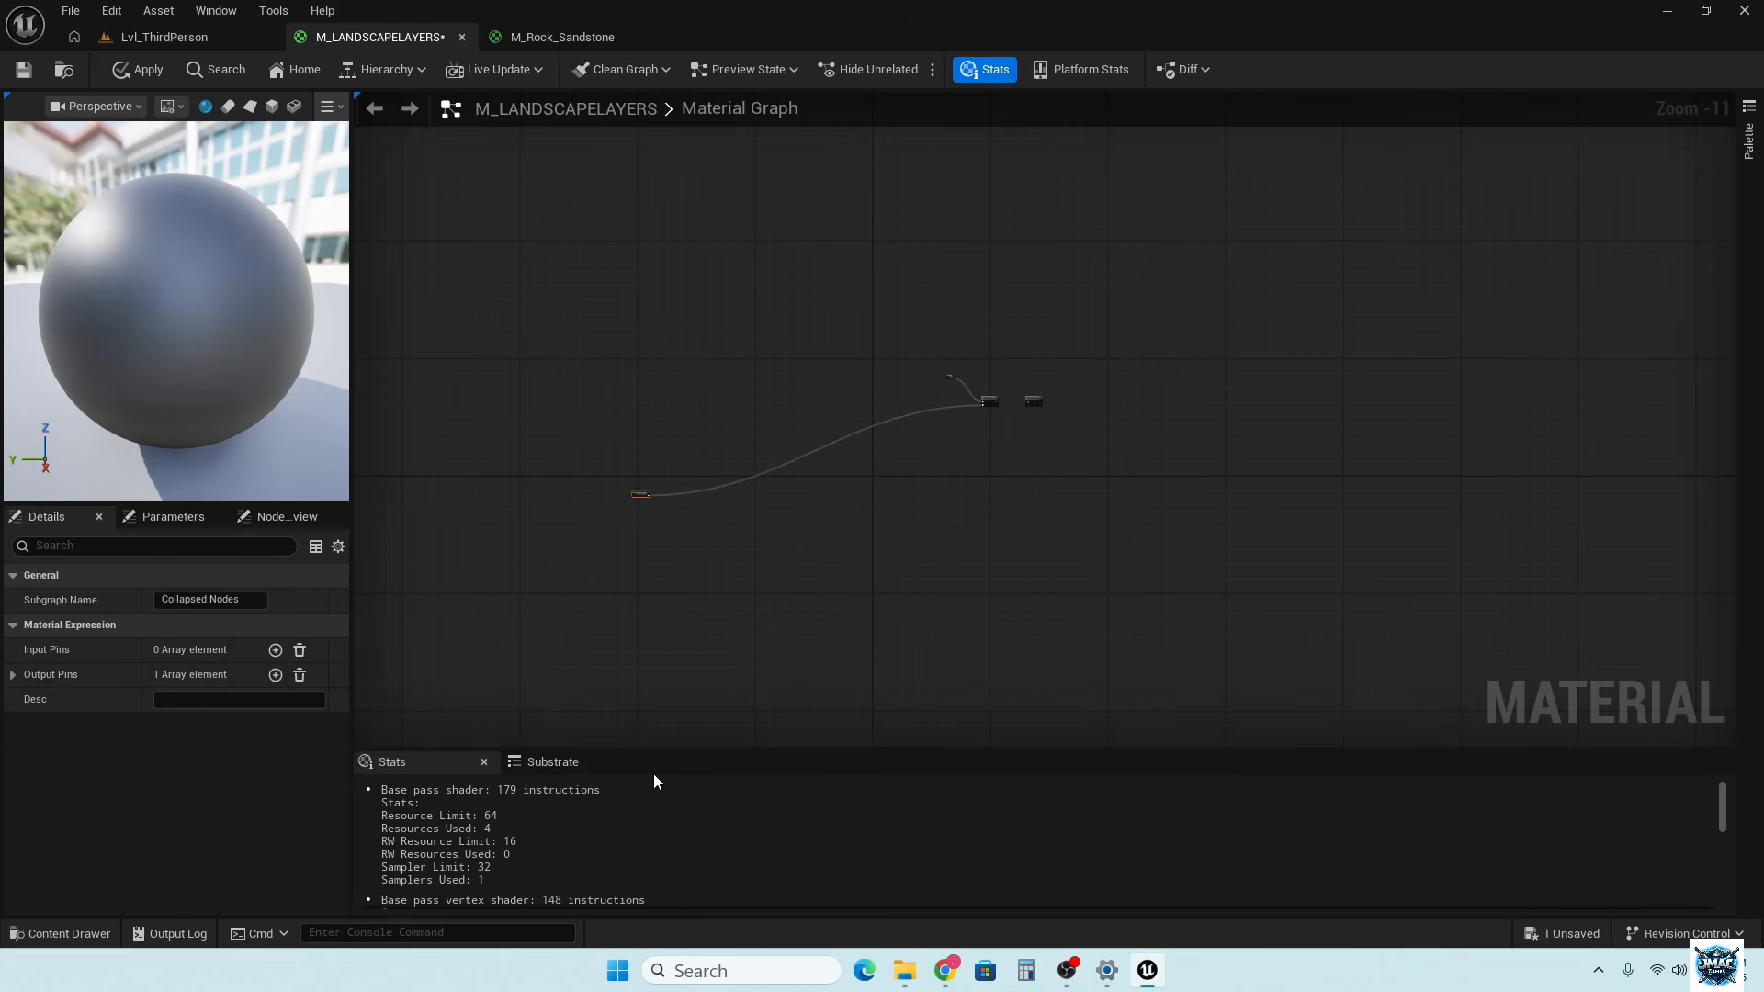
key(c)
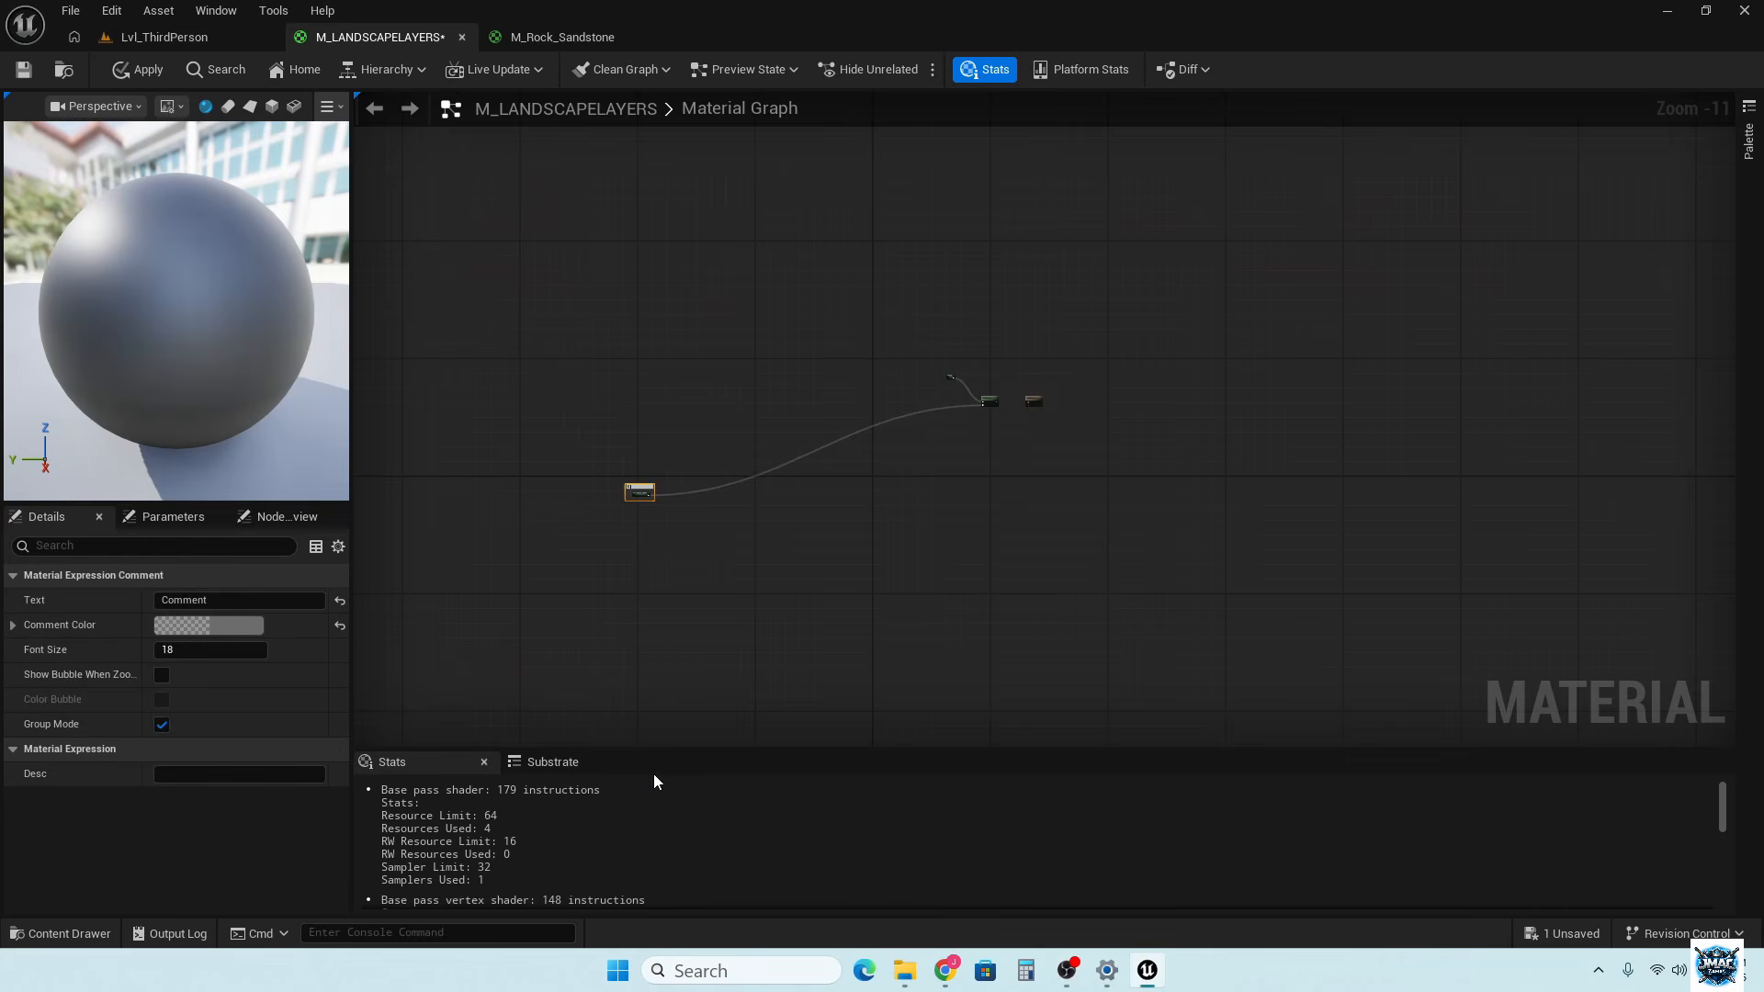
key(Return)
scroll(696, 496, up, 7)
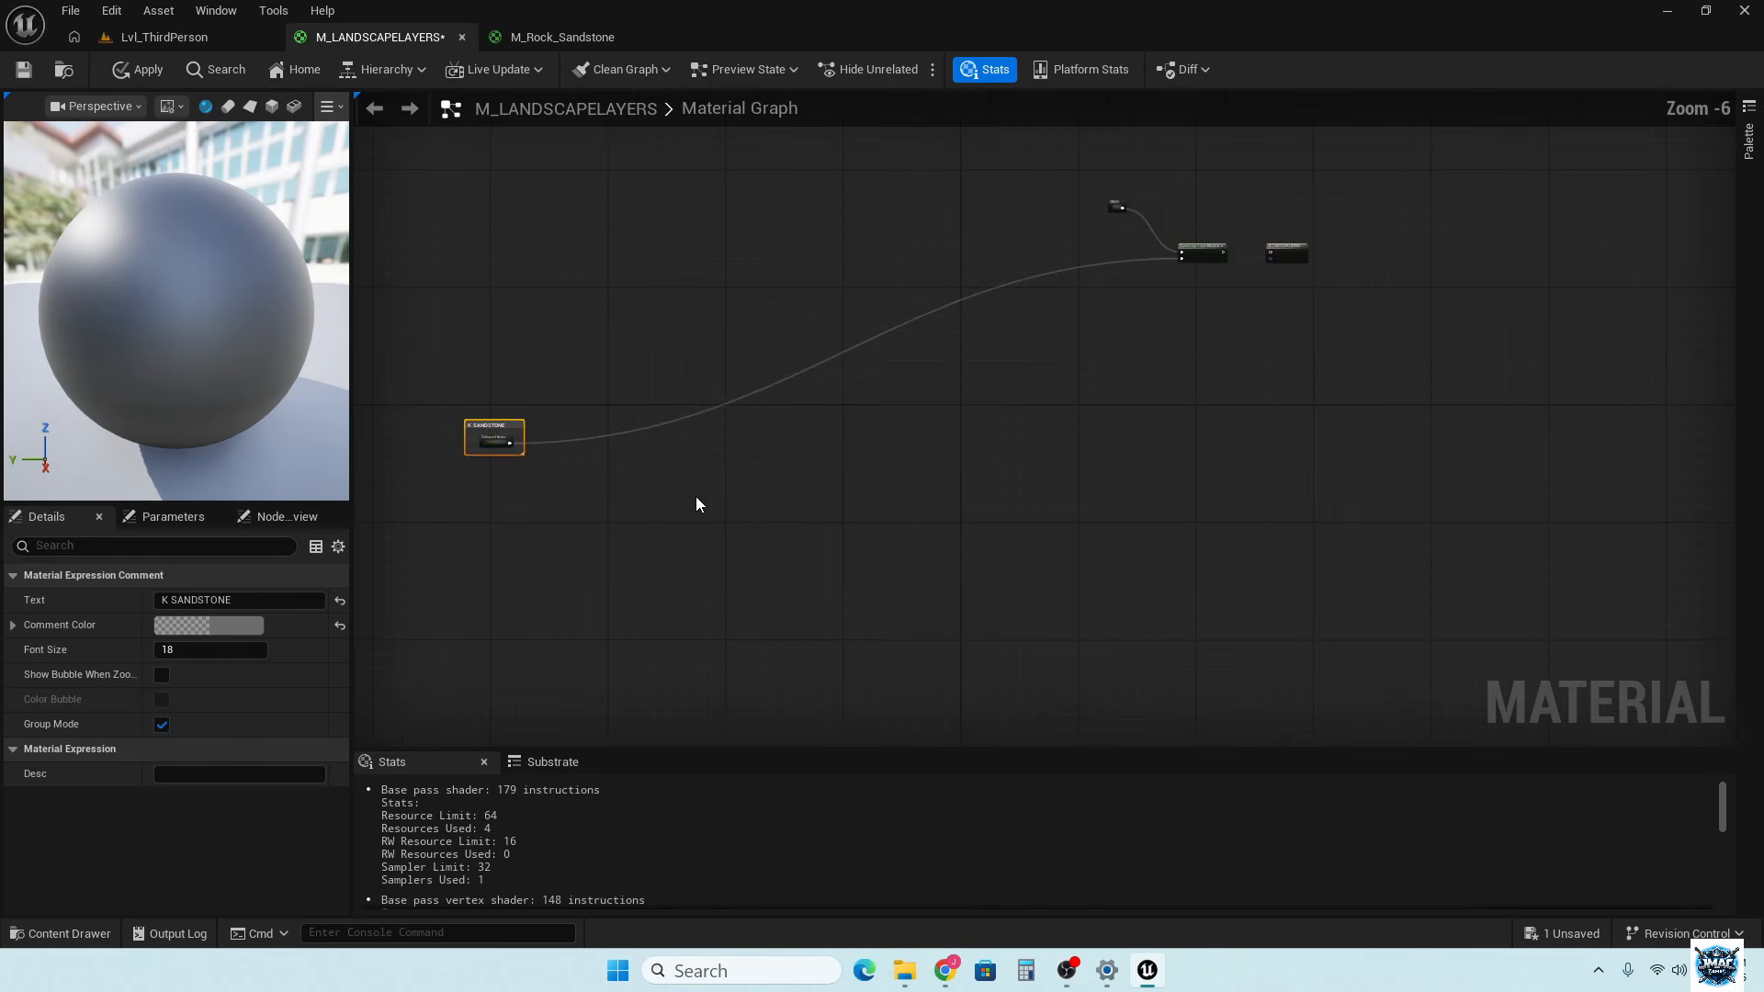
right_drag(547, 481, 869, 570)
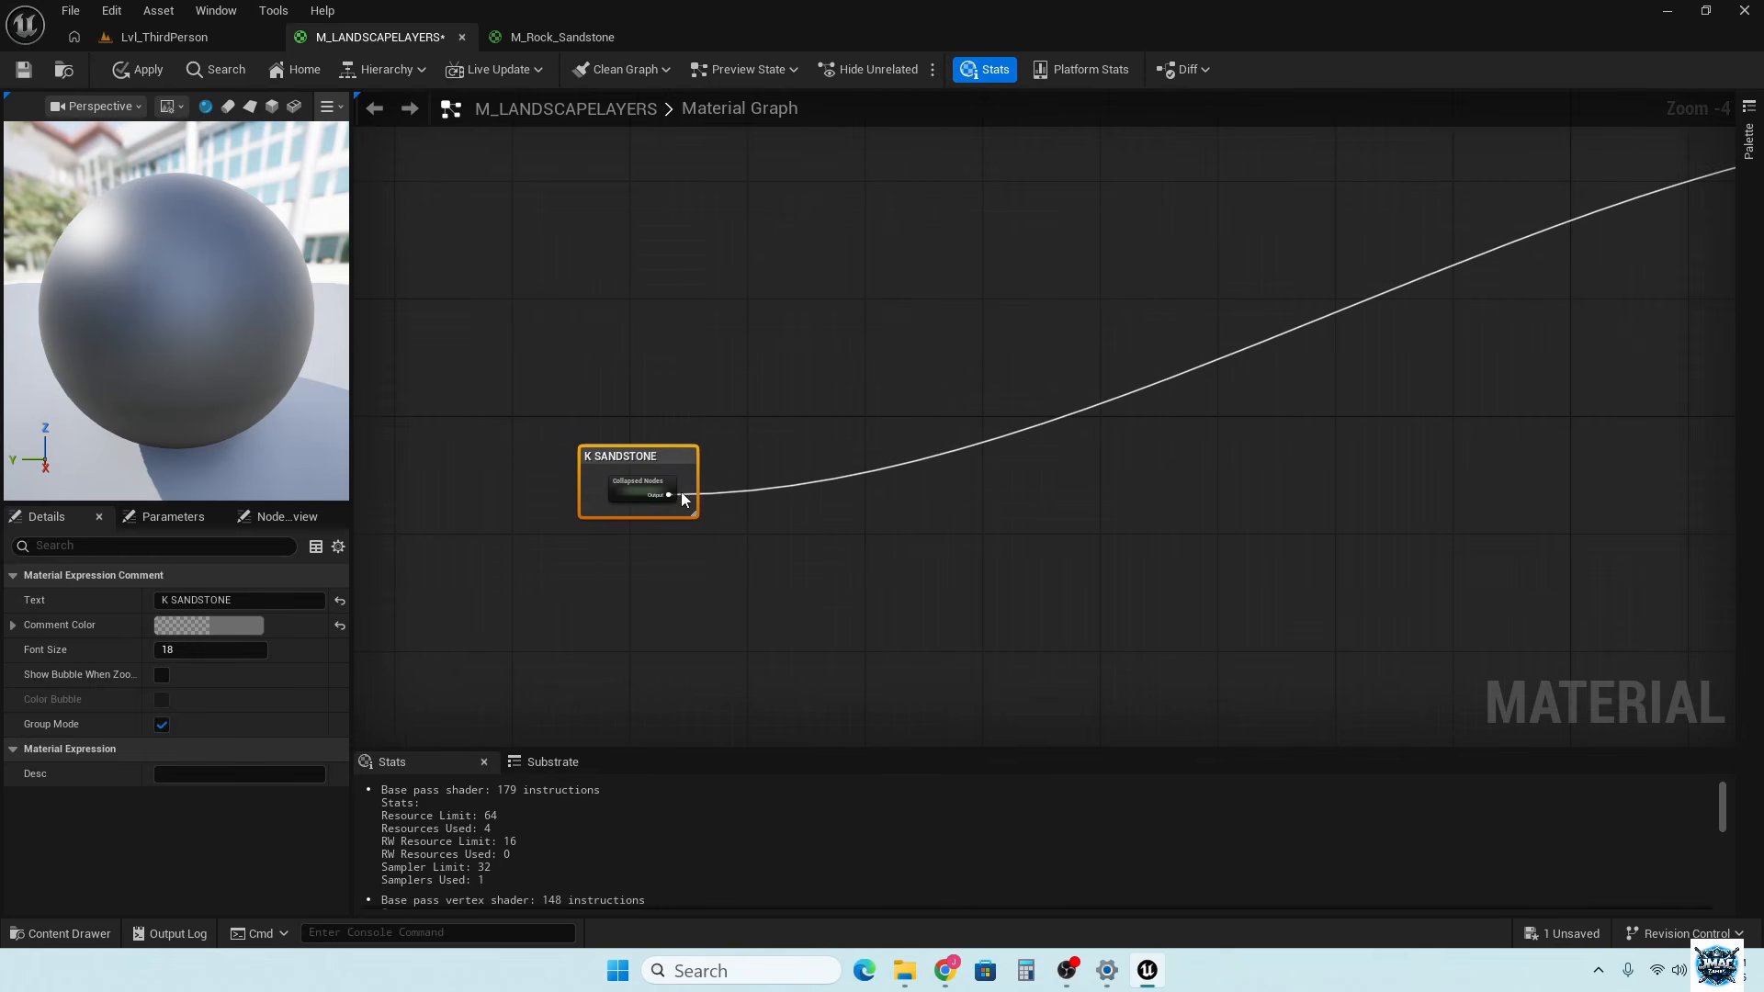
drag(671, 465, 1655, 222)
right_drag(1697, 336, 937, 625)
drag(873, 504, 1084, 504)
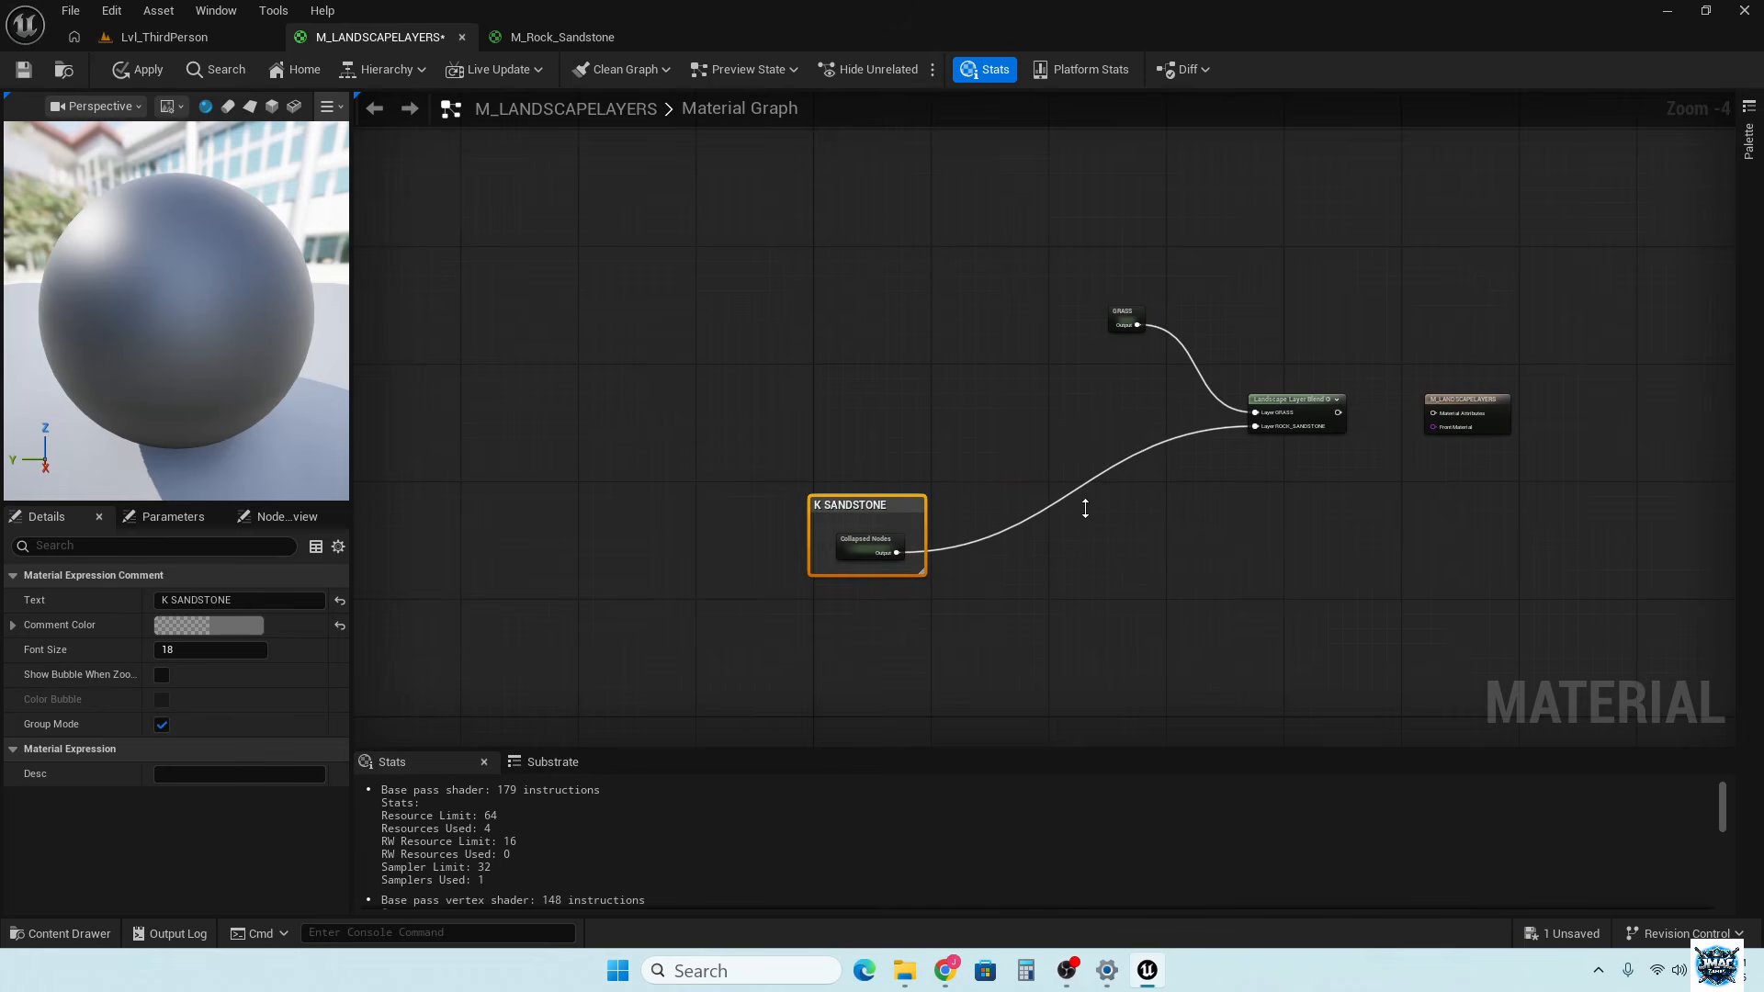
click(903, 519)
click(900, 514)
key(Delete)
Move the collapsed sandstone node directly below the GRASS node and rename its subgraph to ROCK SANDSTONE
drag(882, 539, 1139, 393)
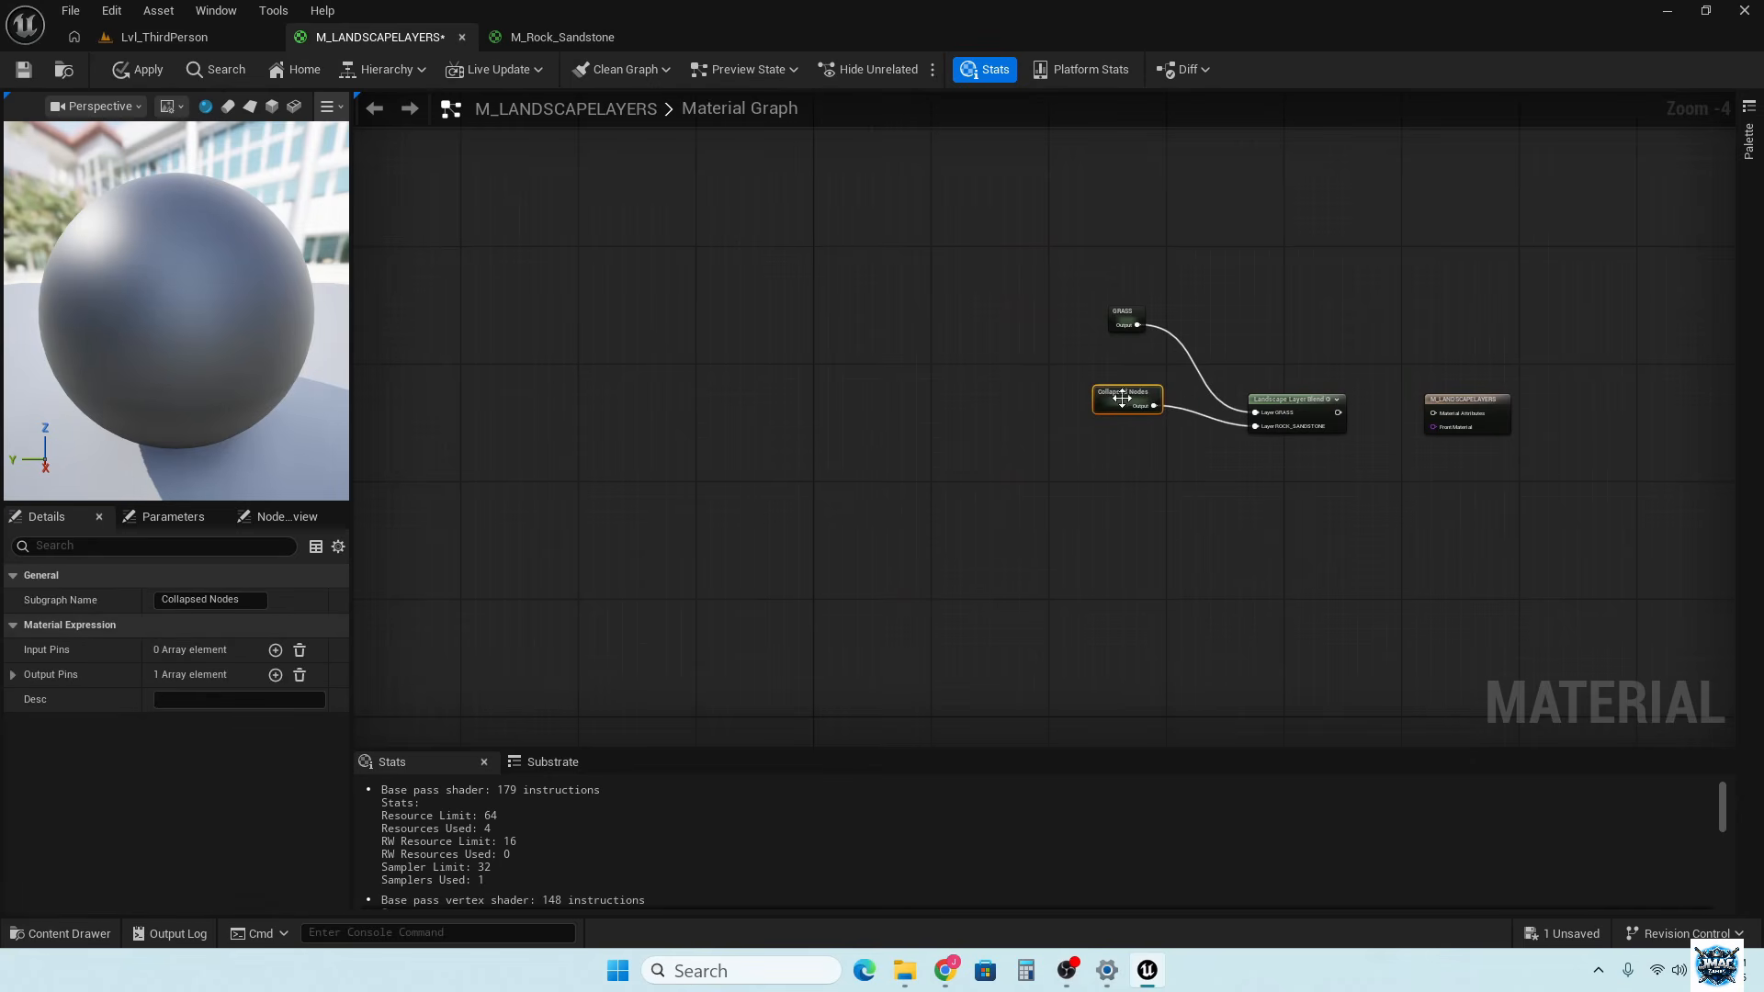
click(198, 599)
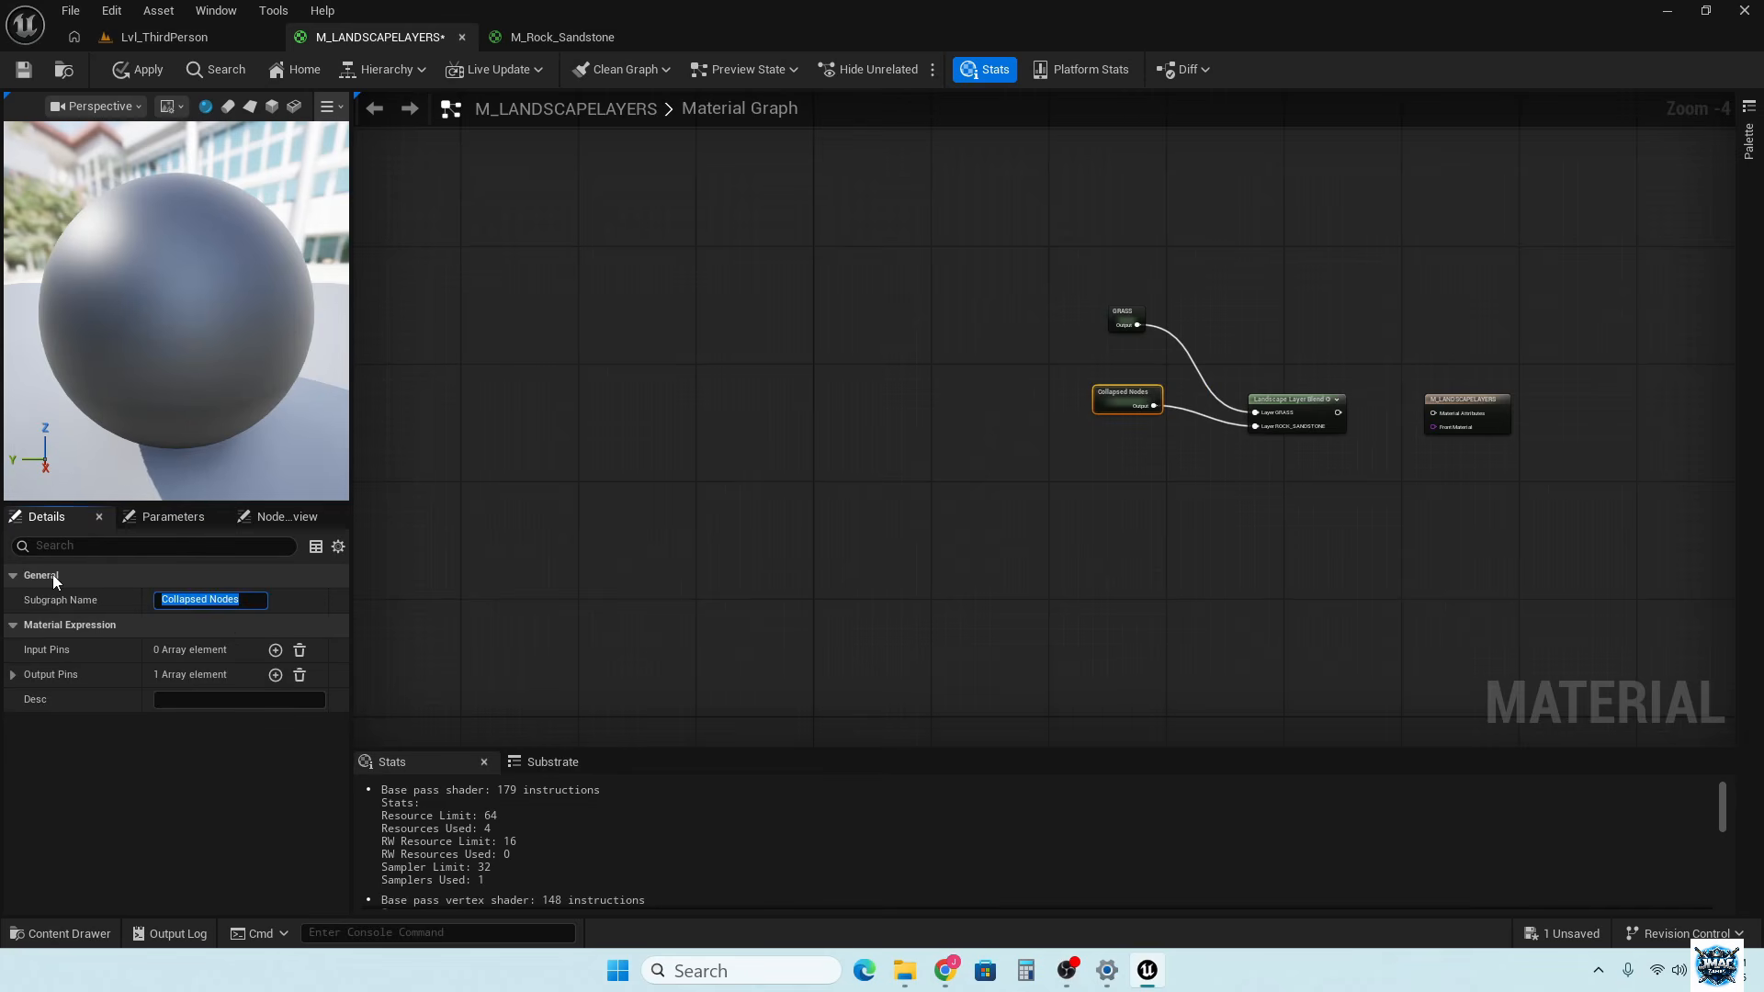
text(ROCK SANDSTONE)
key(Return)
scroll(788, 505, up, 2)
right_drag(1086, 391, 642, 455)
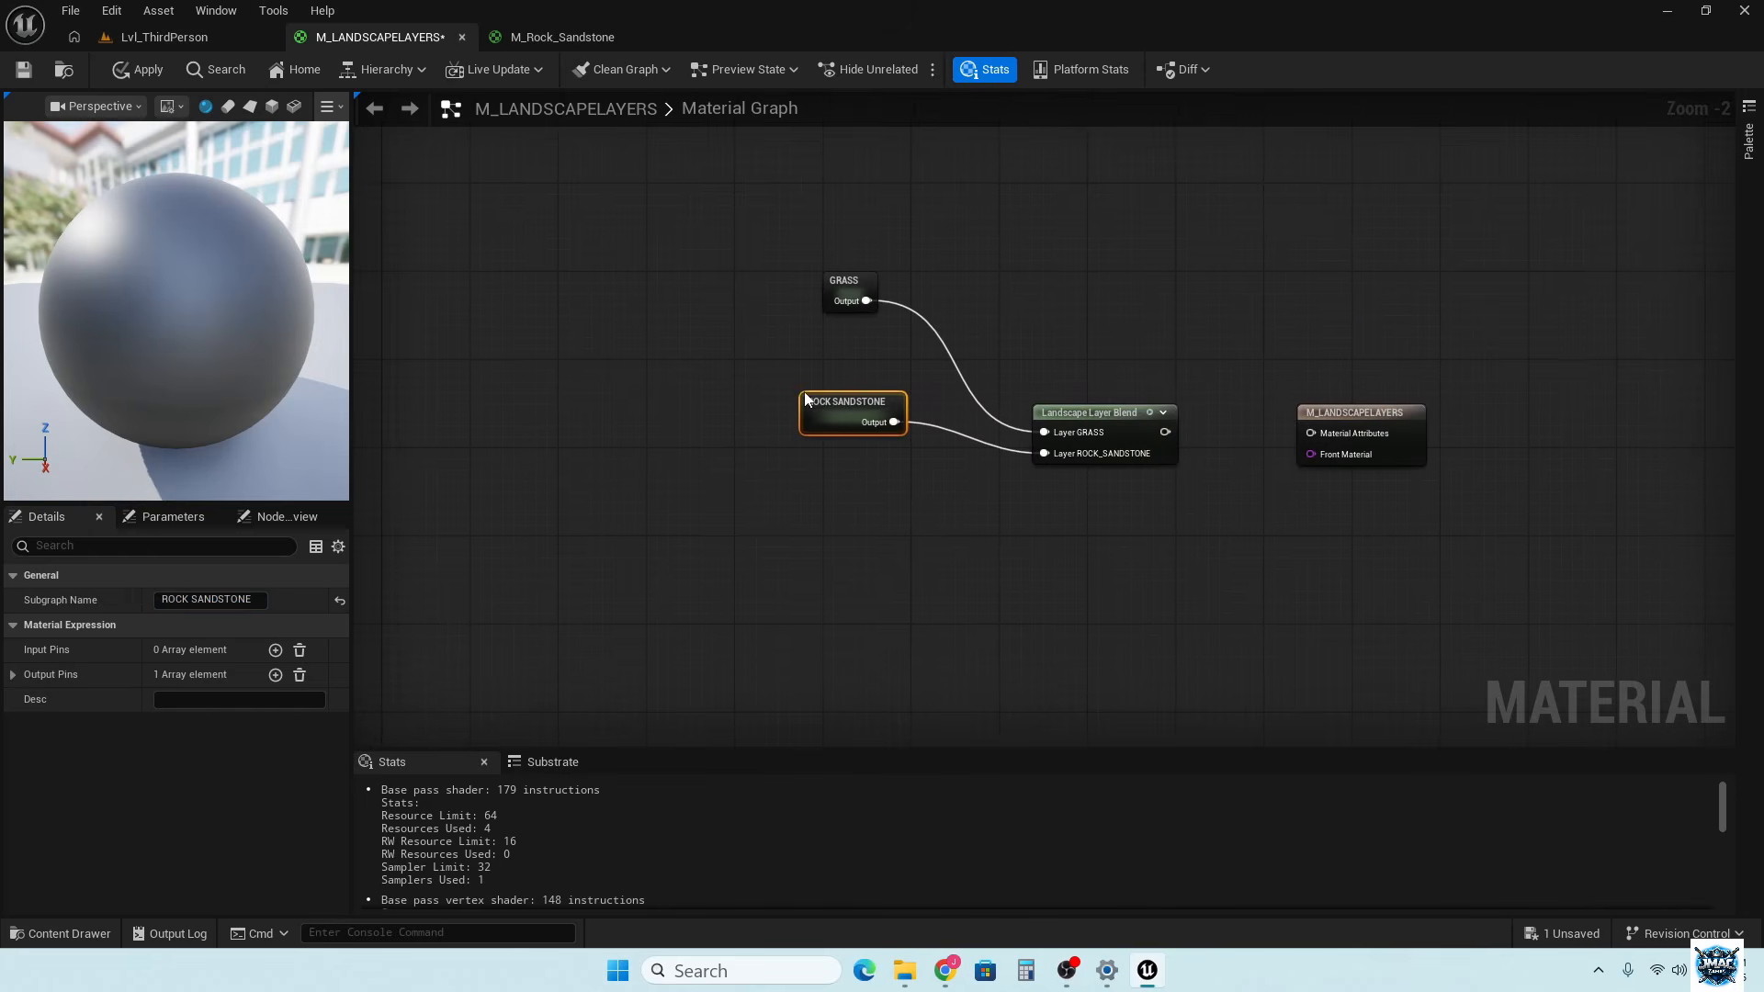
drag(822, 410, 811, 366)
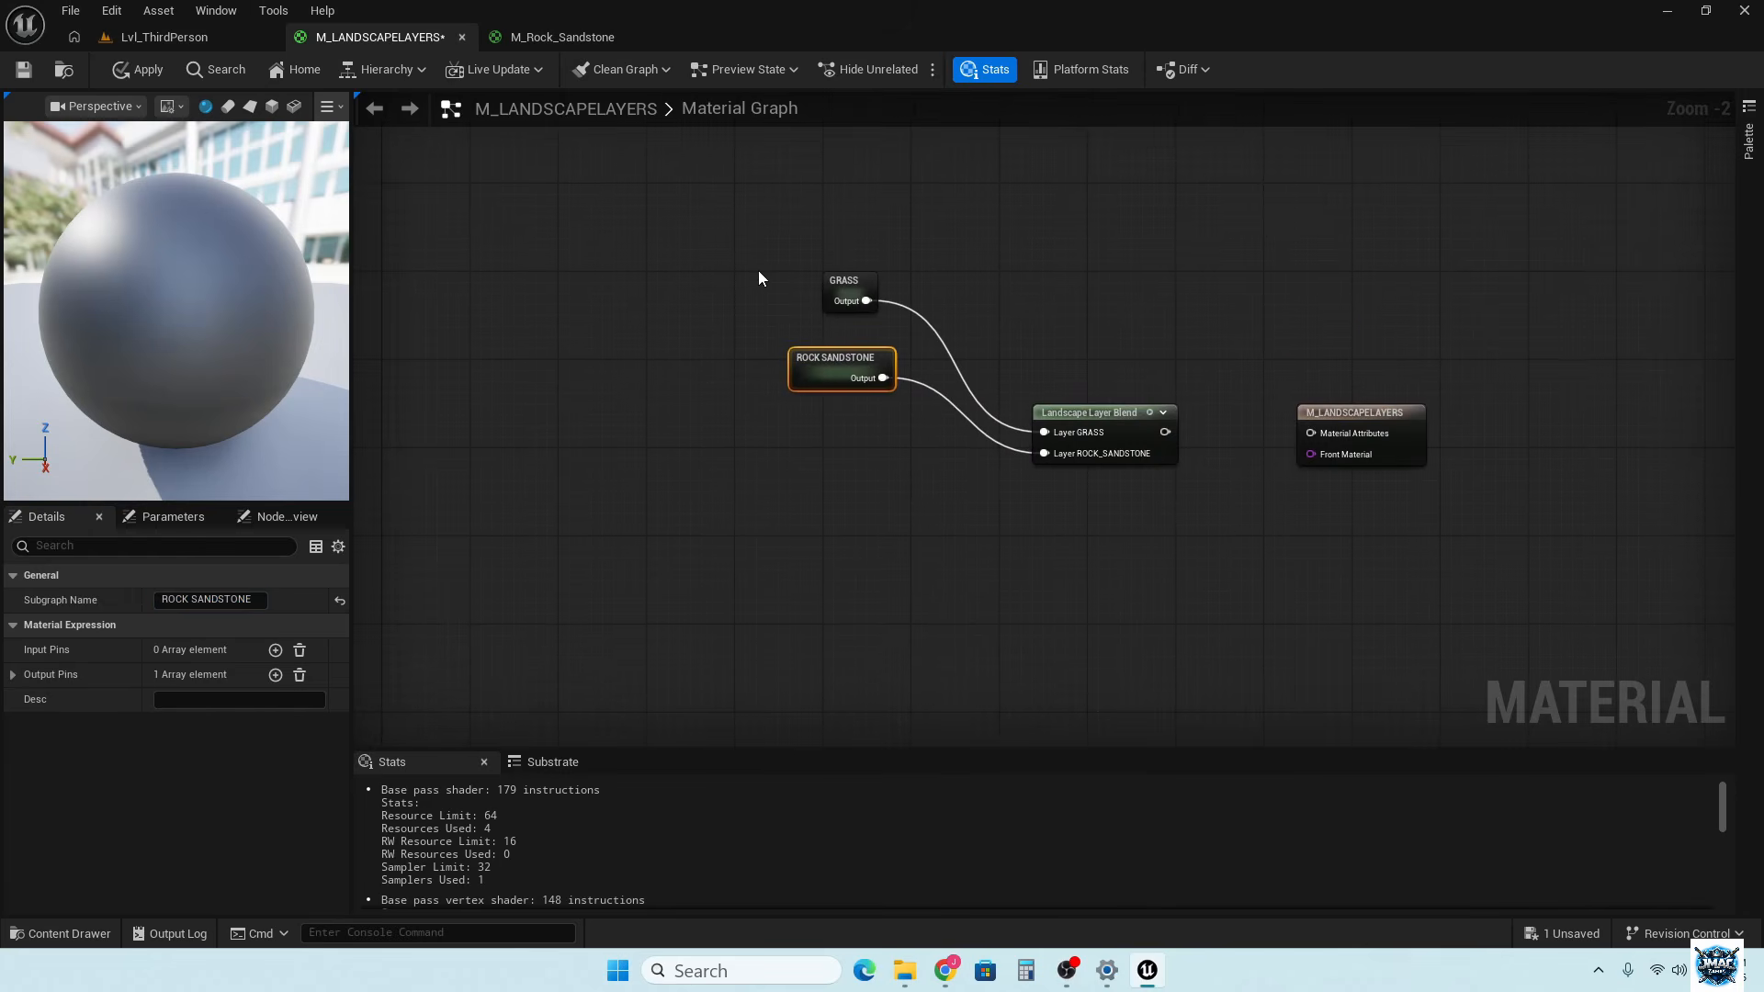
Close the M_Rock_Sandstone material without applying its changes
click(648, 36)
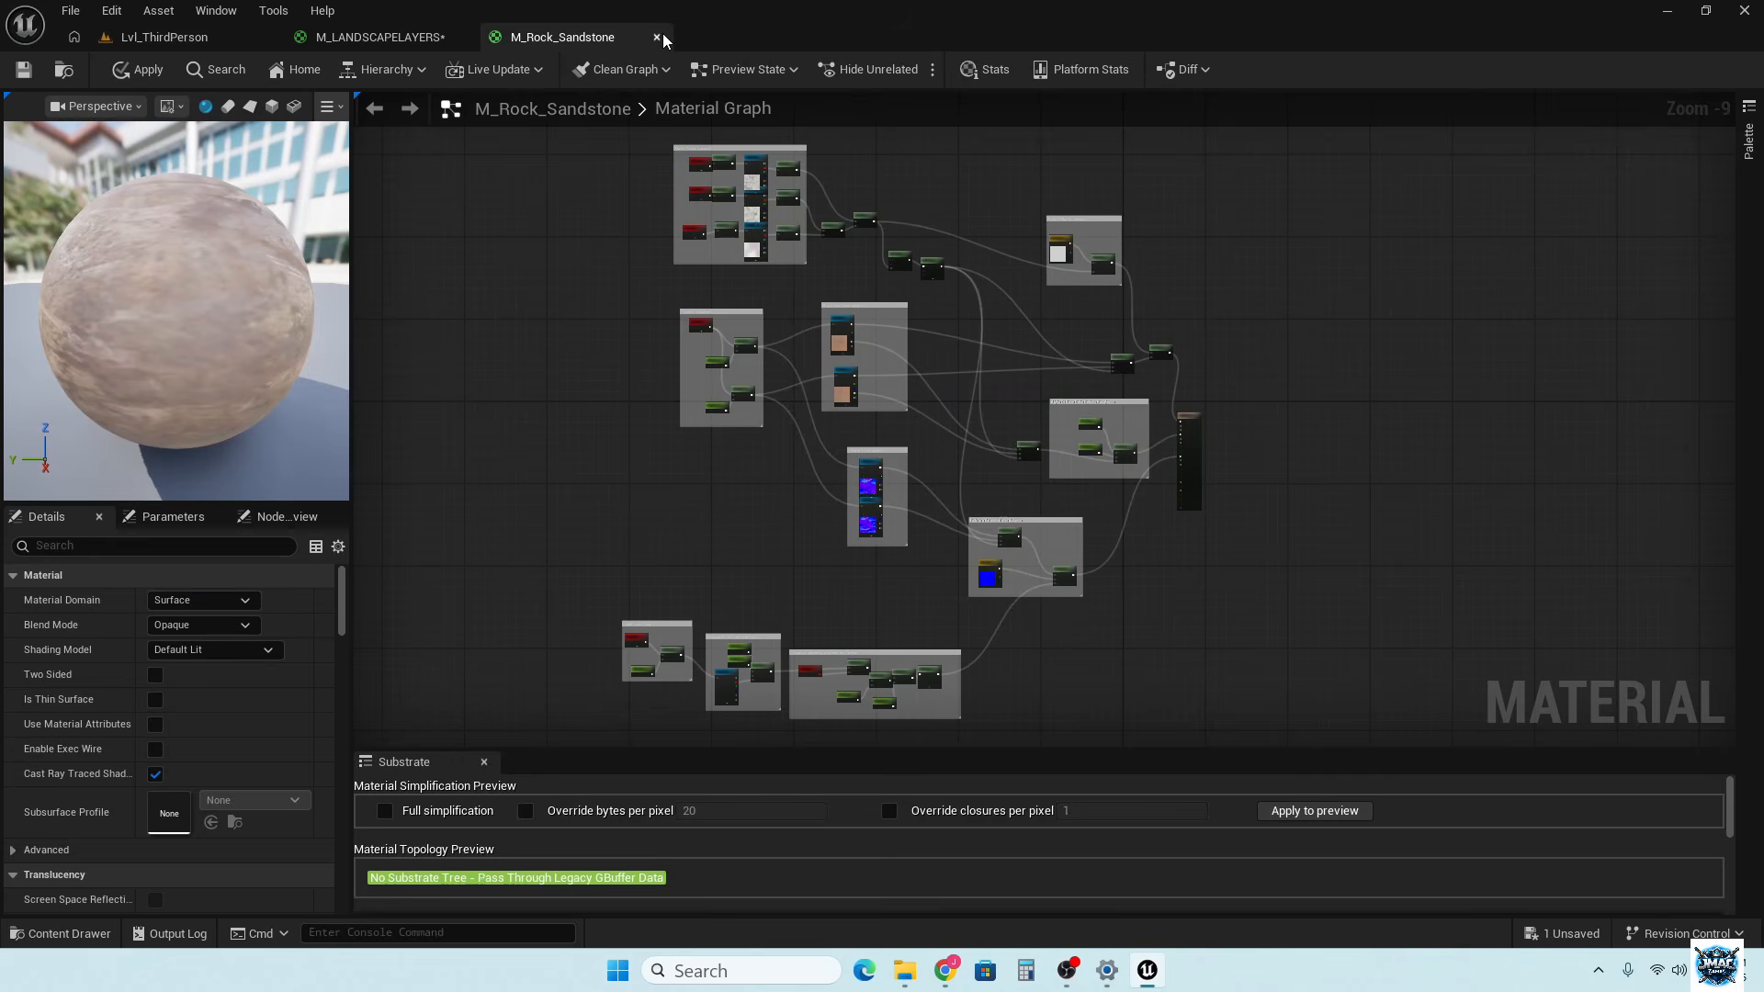
click(657, 36)
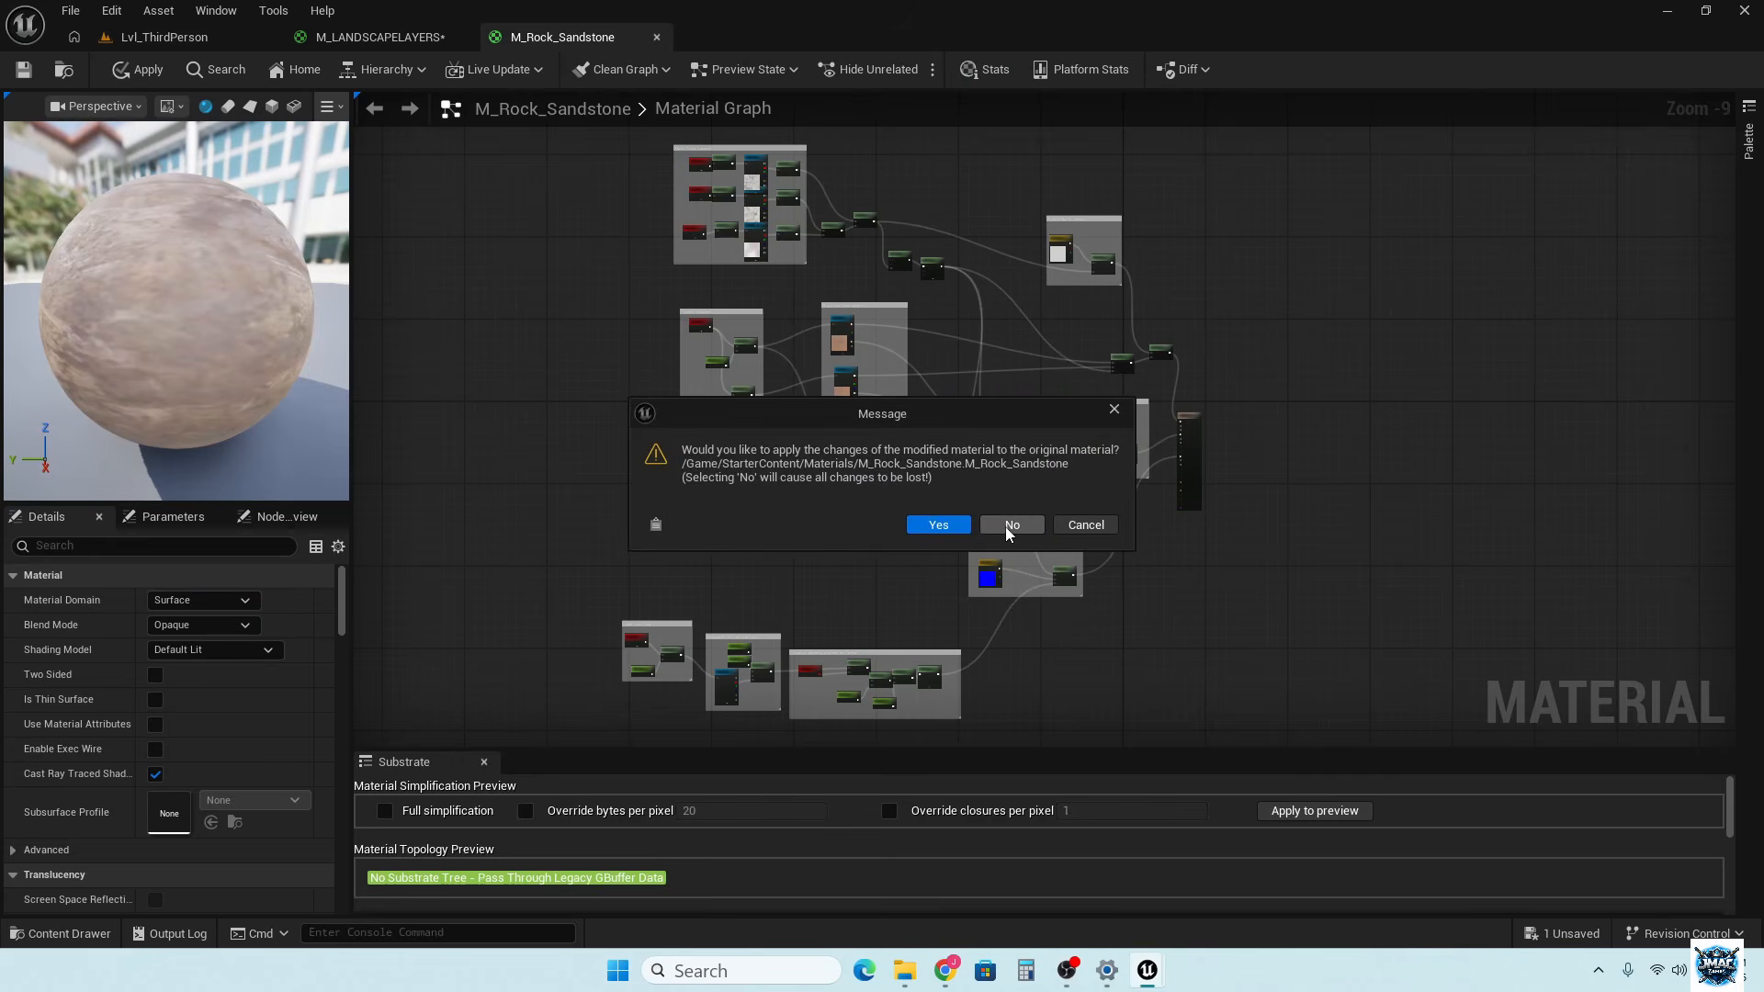
click(1005, 524)
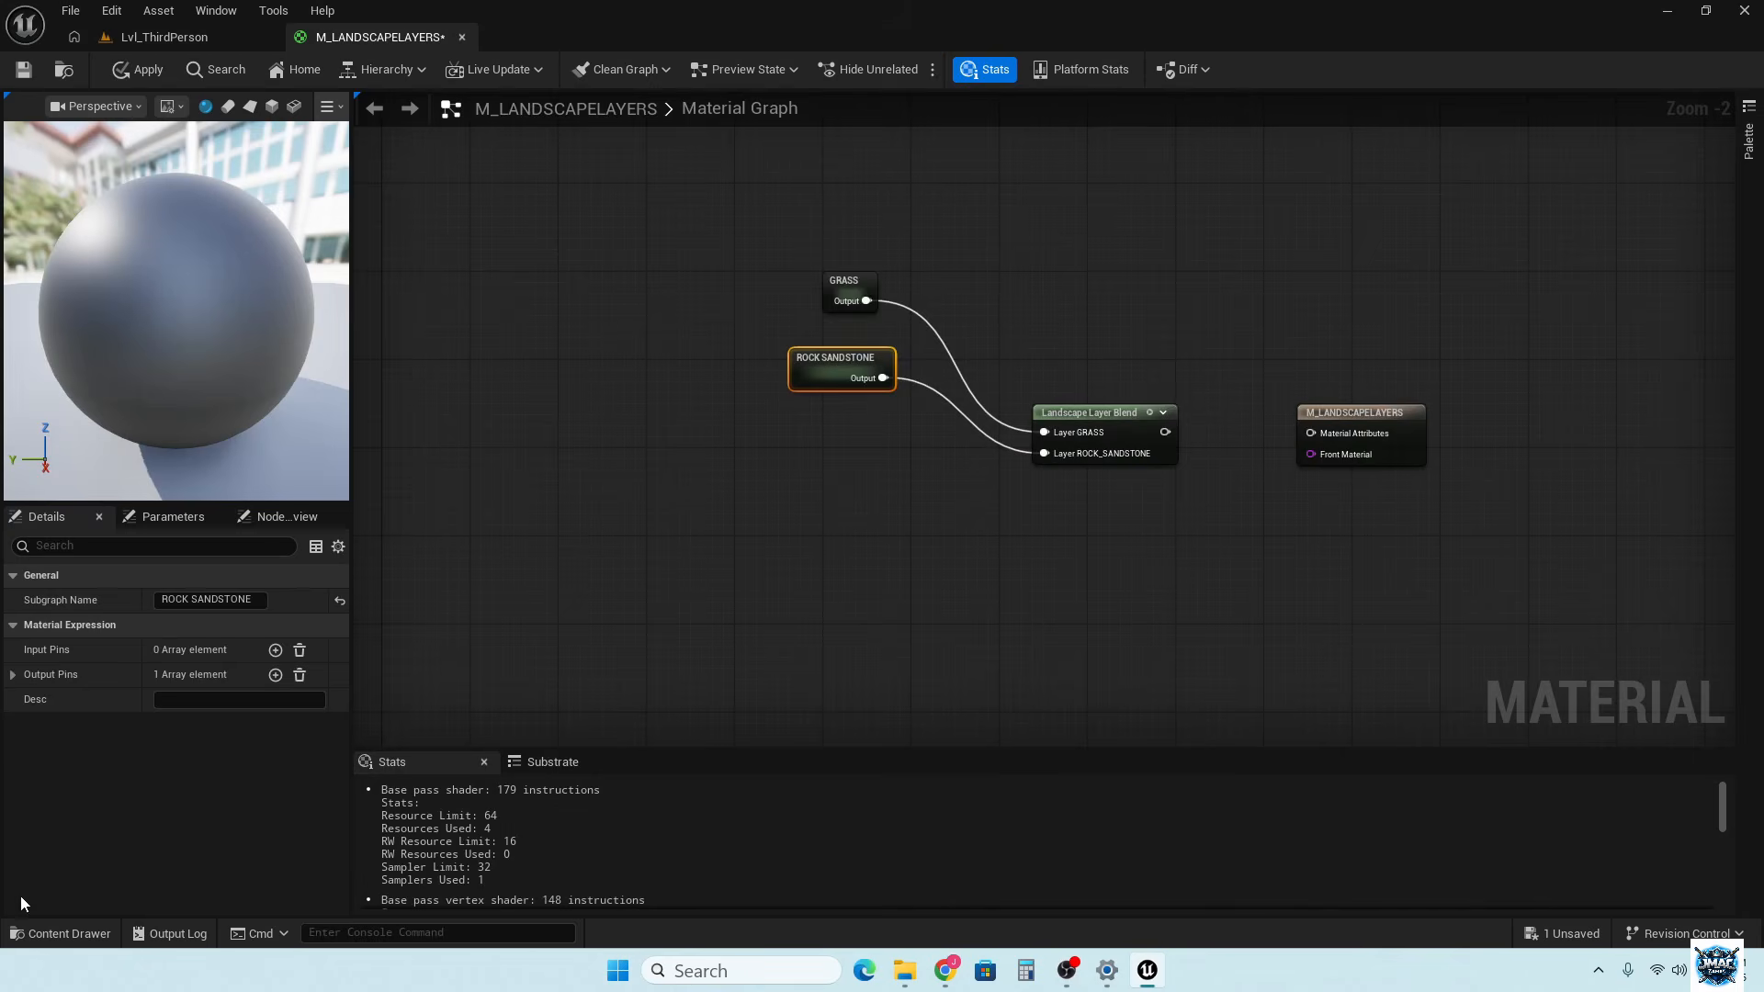
Open the M_CobbleStone_Pebble material from the StarterContent Materials folder
click(60, 933)
scroll(352, 768, down, 1)
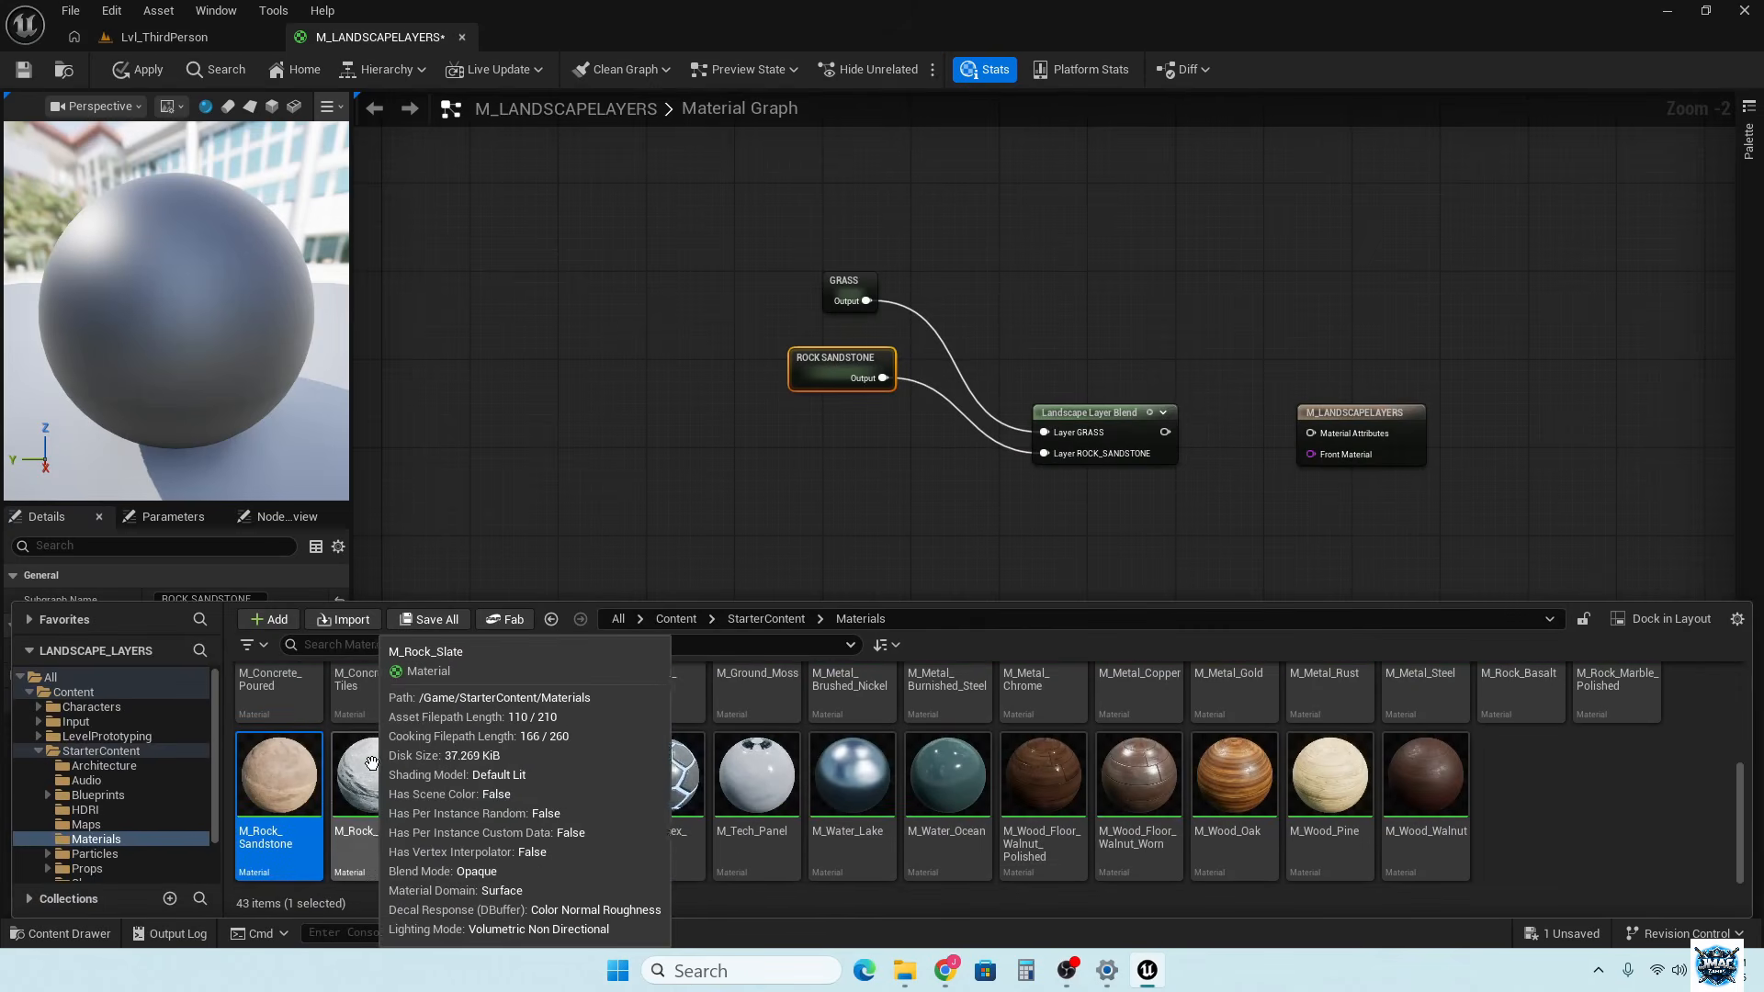
scroll(691, 782, up, 2)
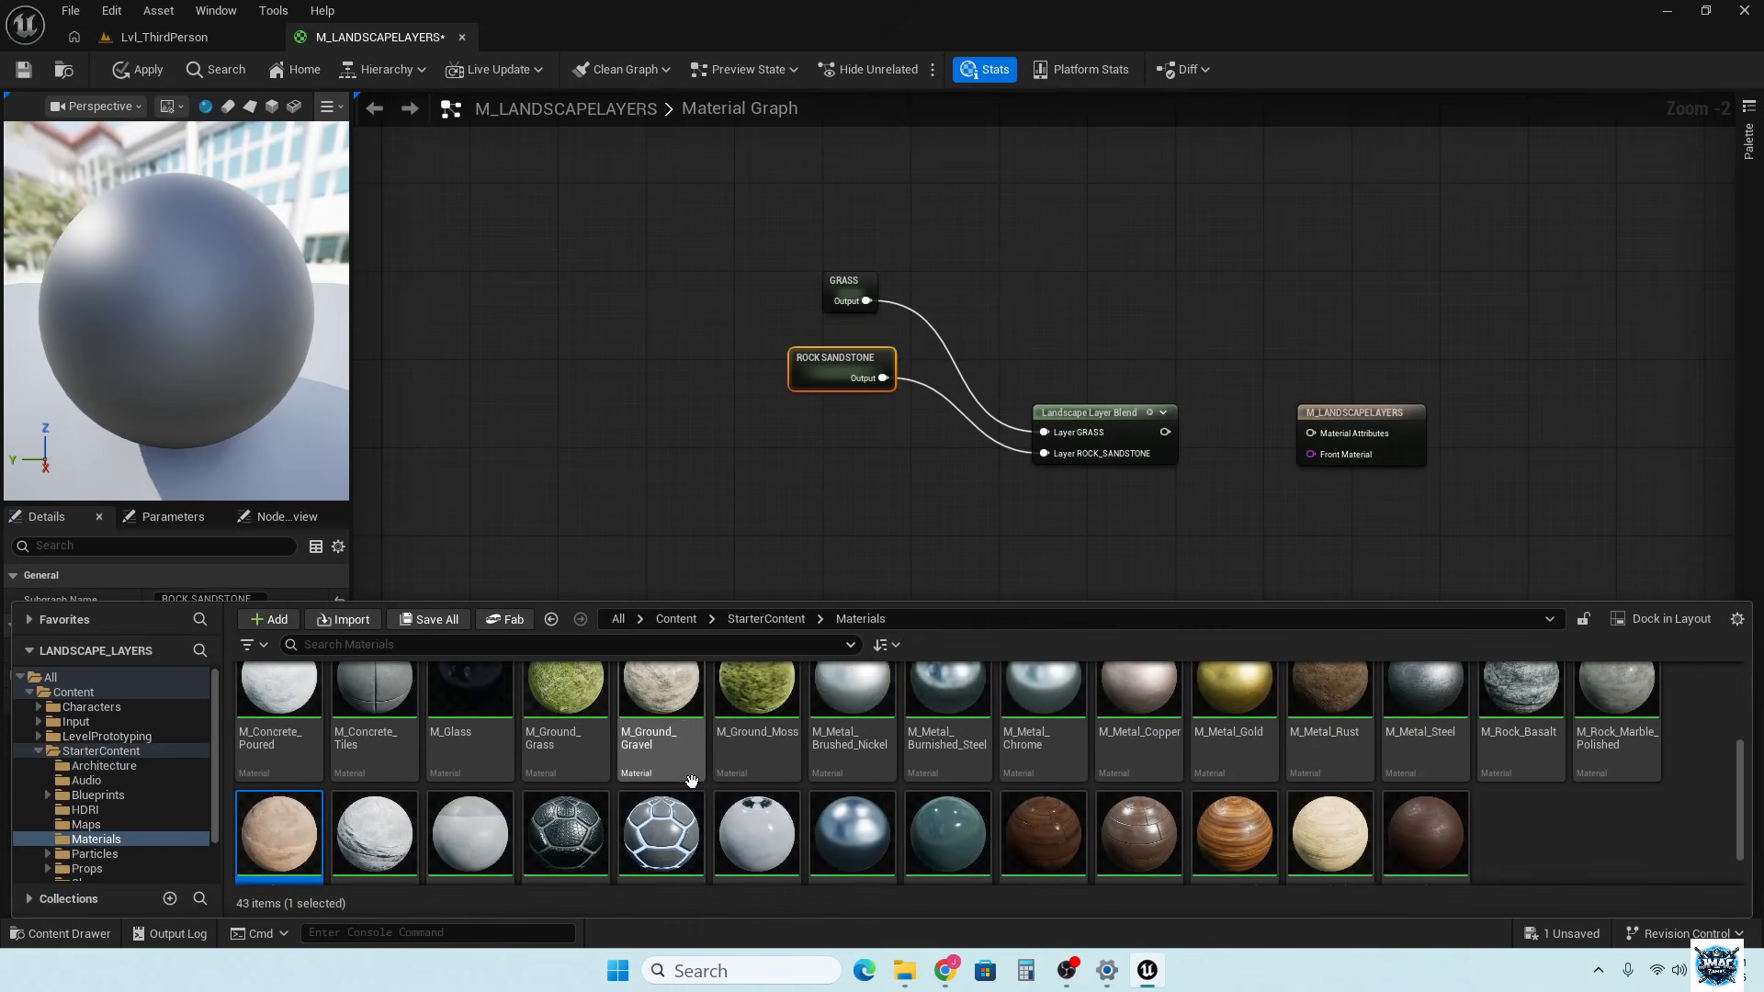
scroll(405, 793, up, 1)
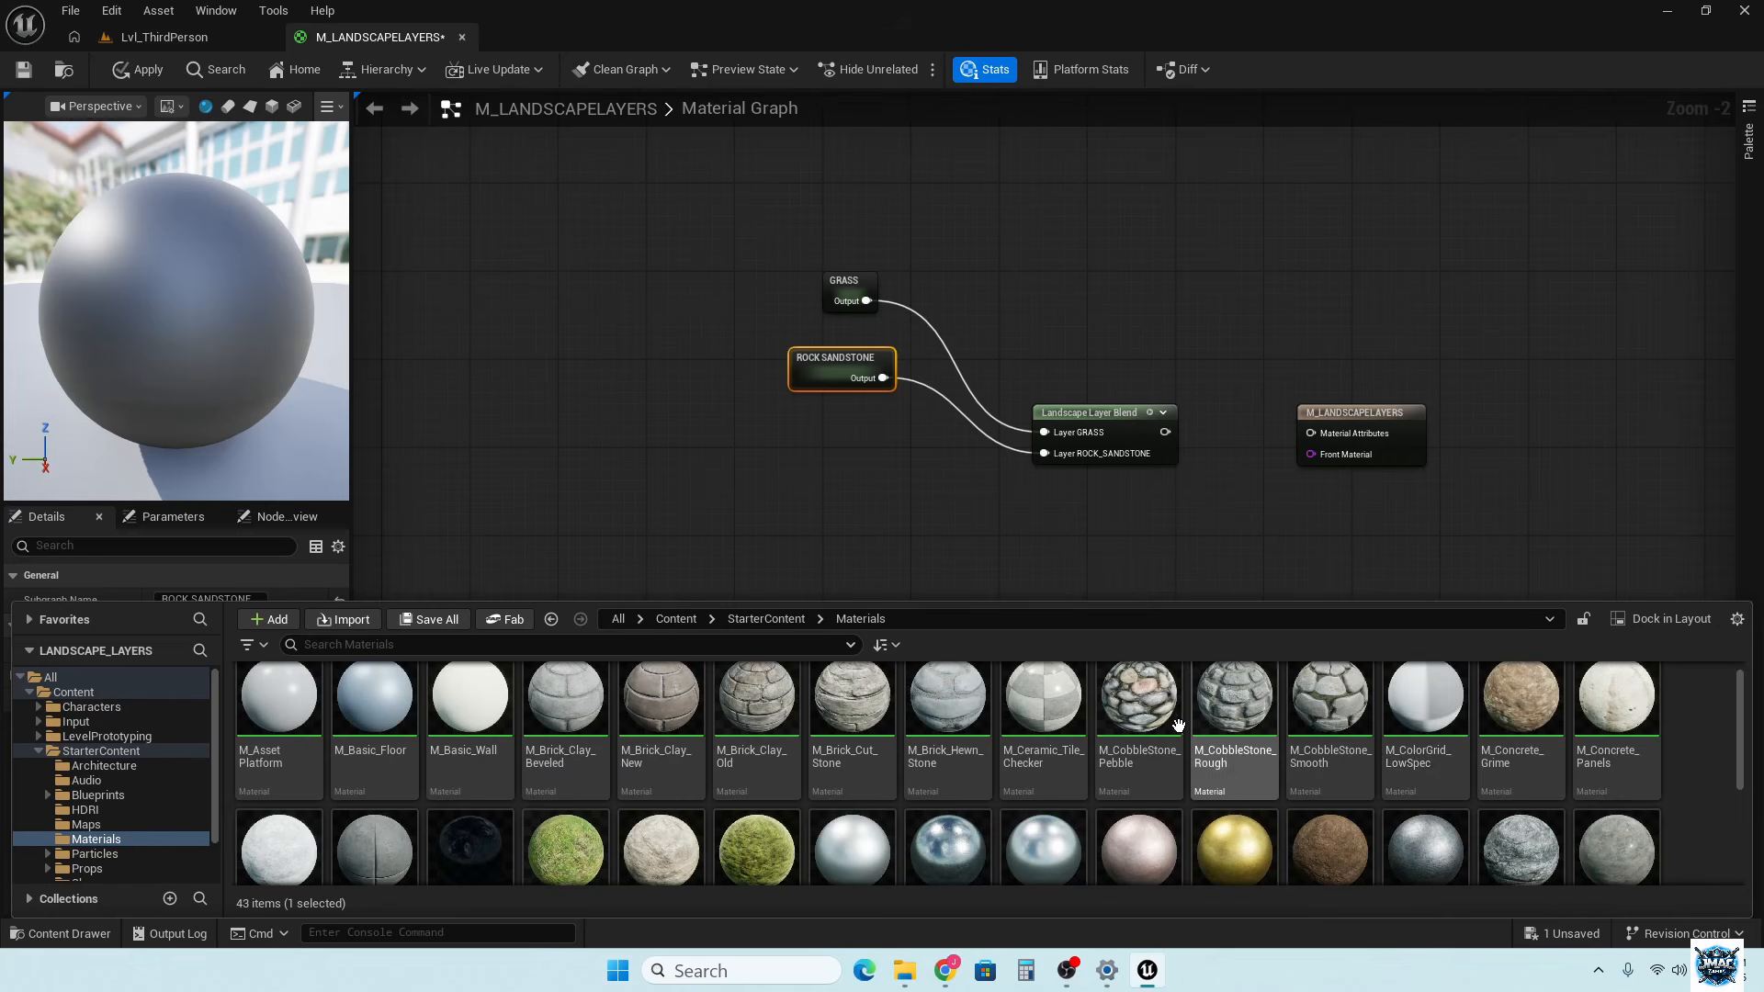
scroll(1156, 720, up, 1)
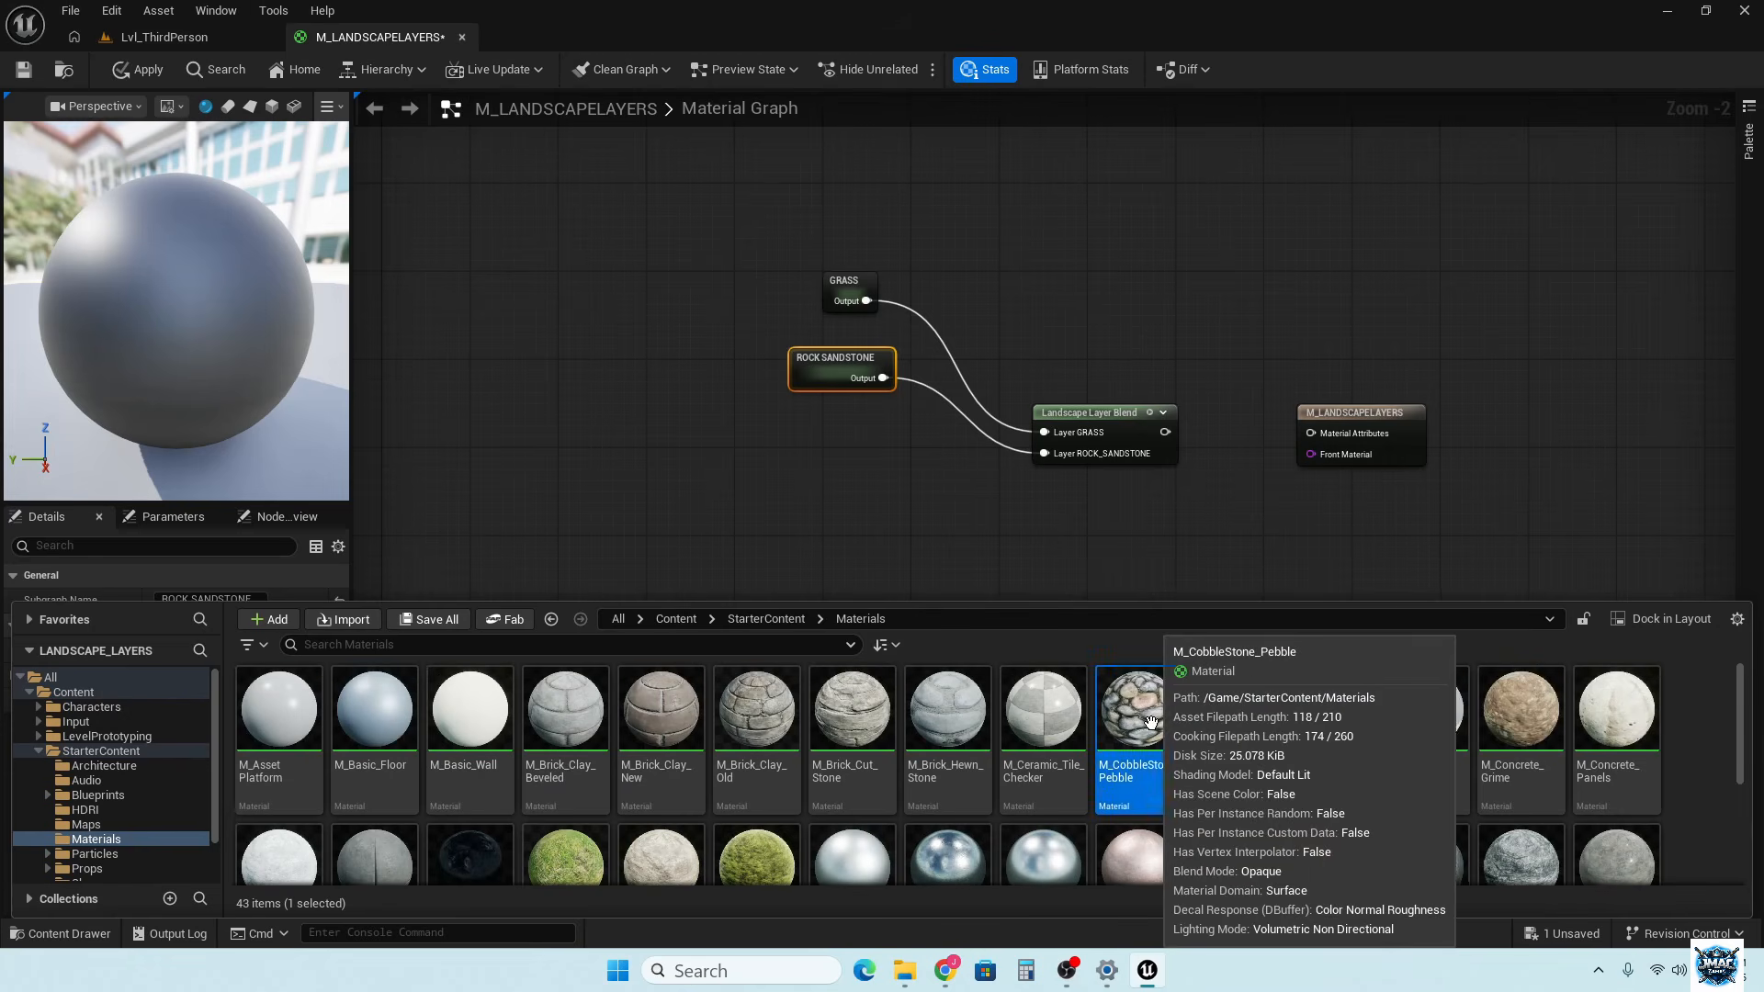
double_click(1149, 722)
Copy all nodes of the M_CobbleStone_Pebble graph except the material output node
scroll(594, 543, down, 2)
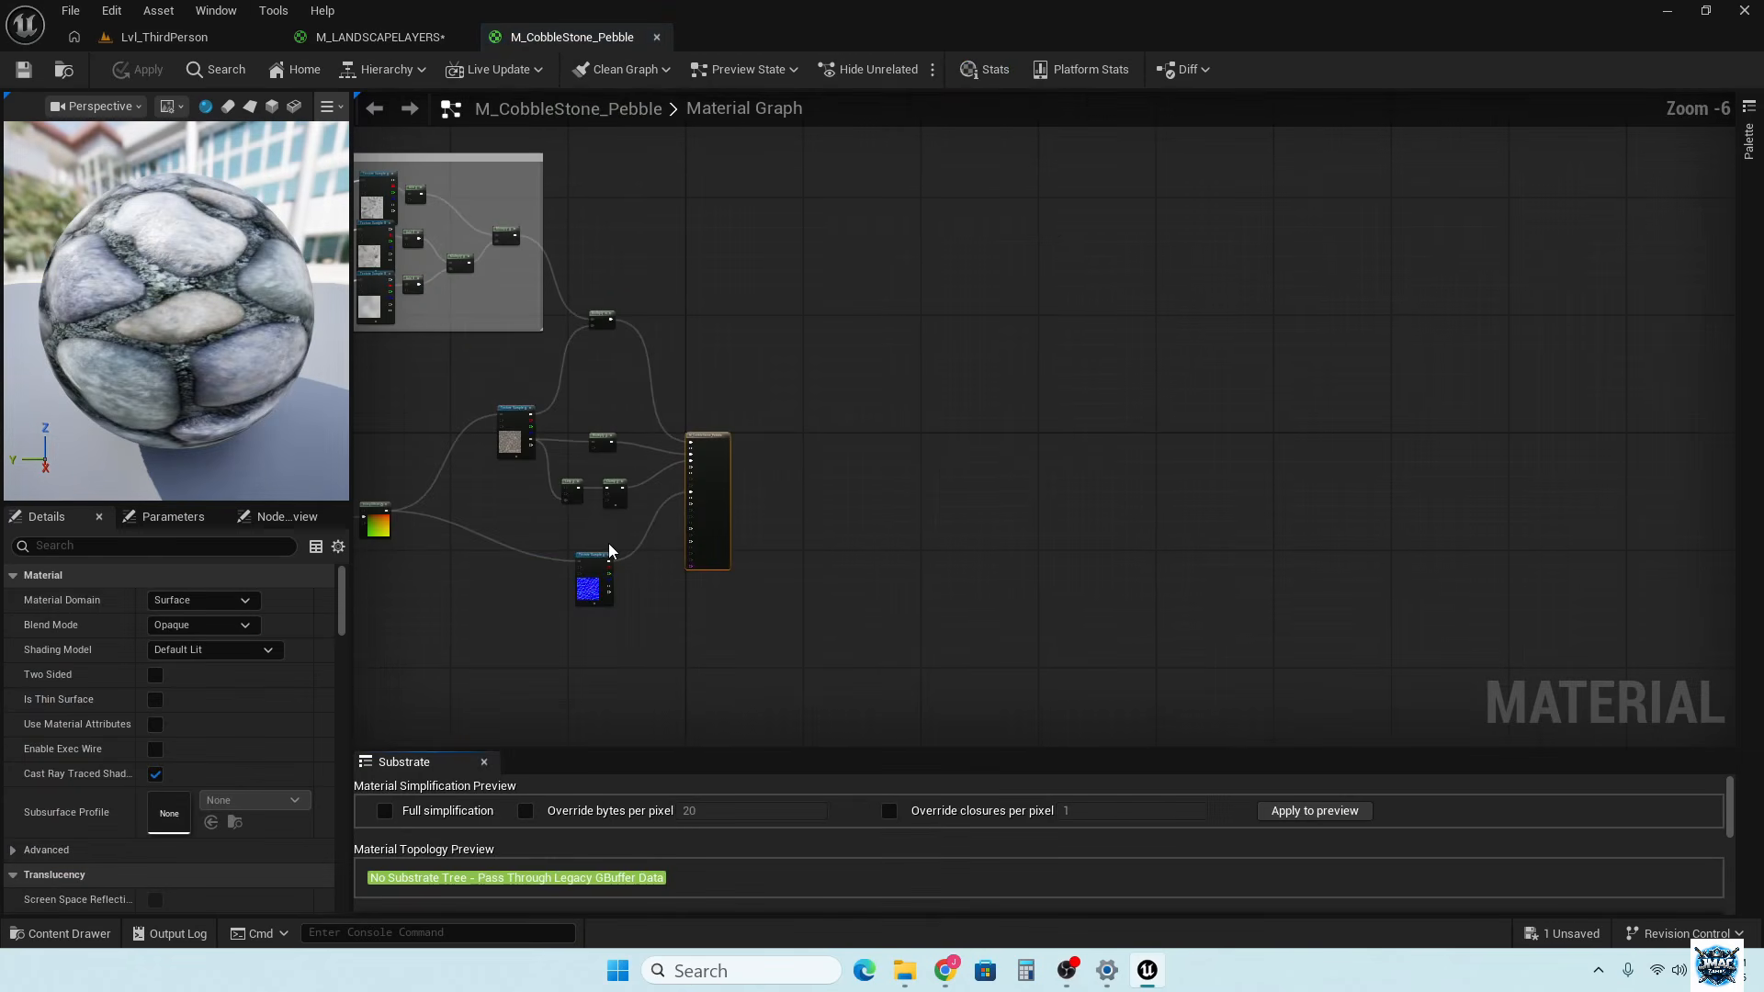
right_drag(505, 560, 824, 548)
right_drag(758, 621, 701, 614)
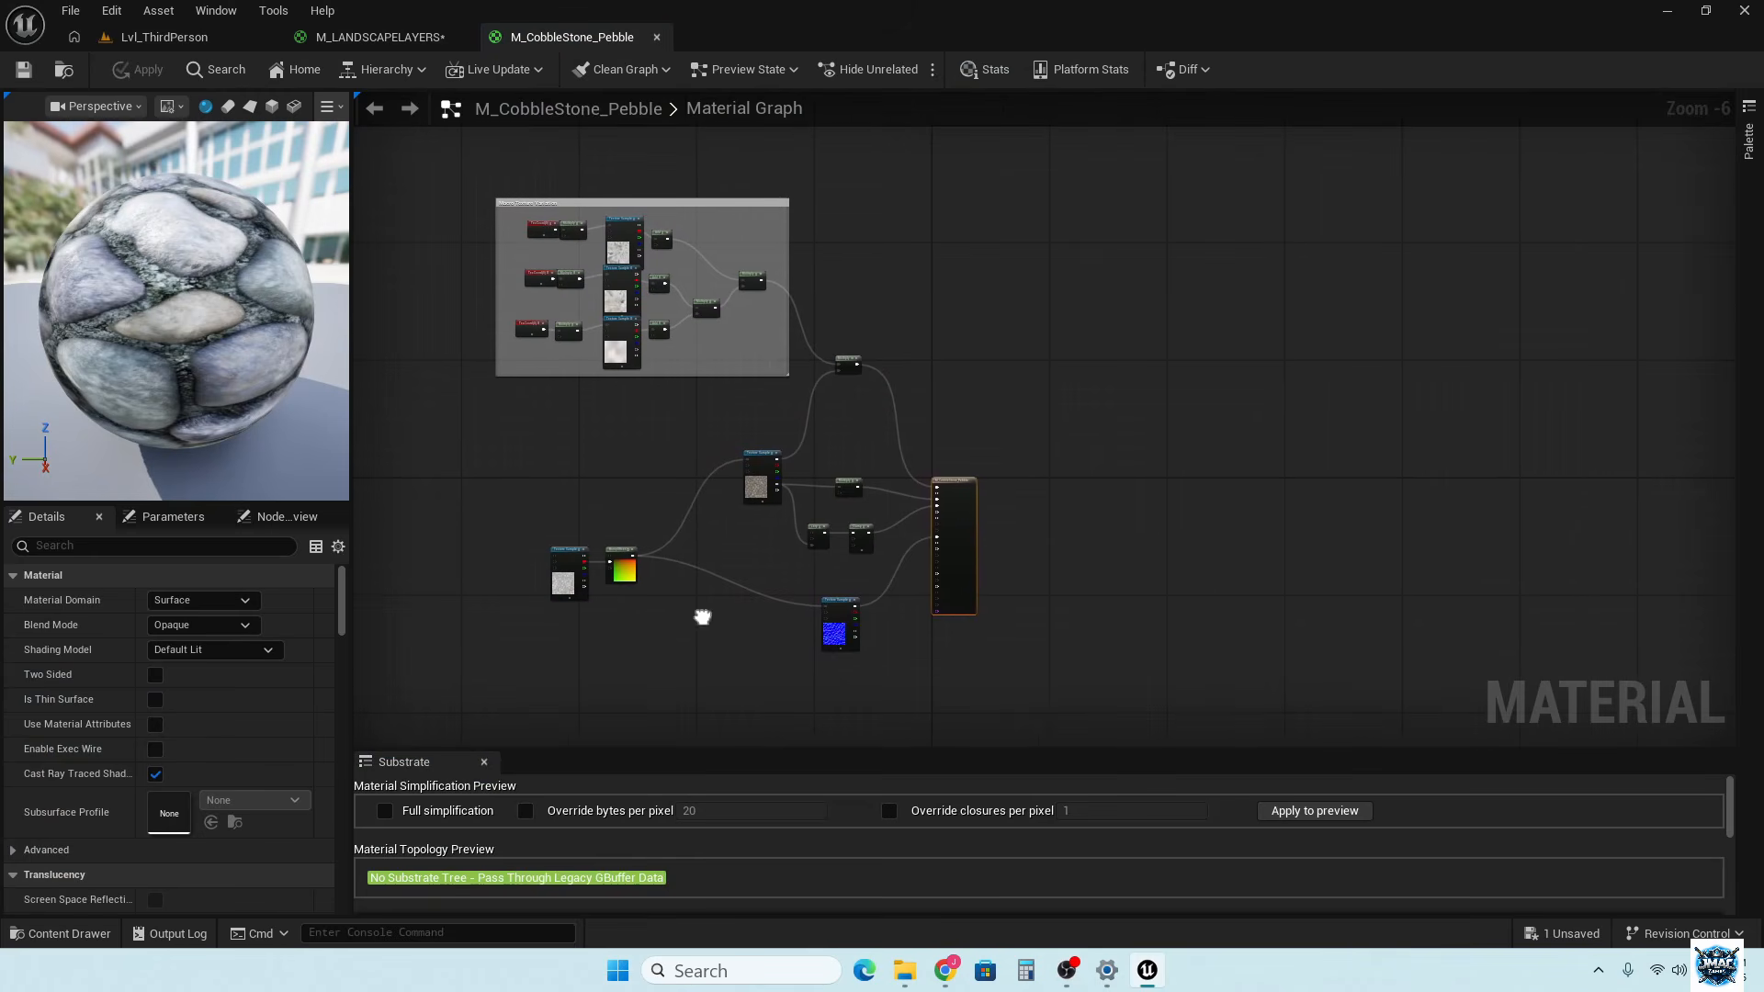
click(920, 702)
drag(909, 688, 441, 176)
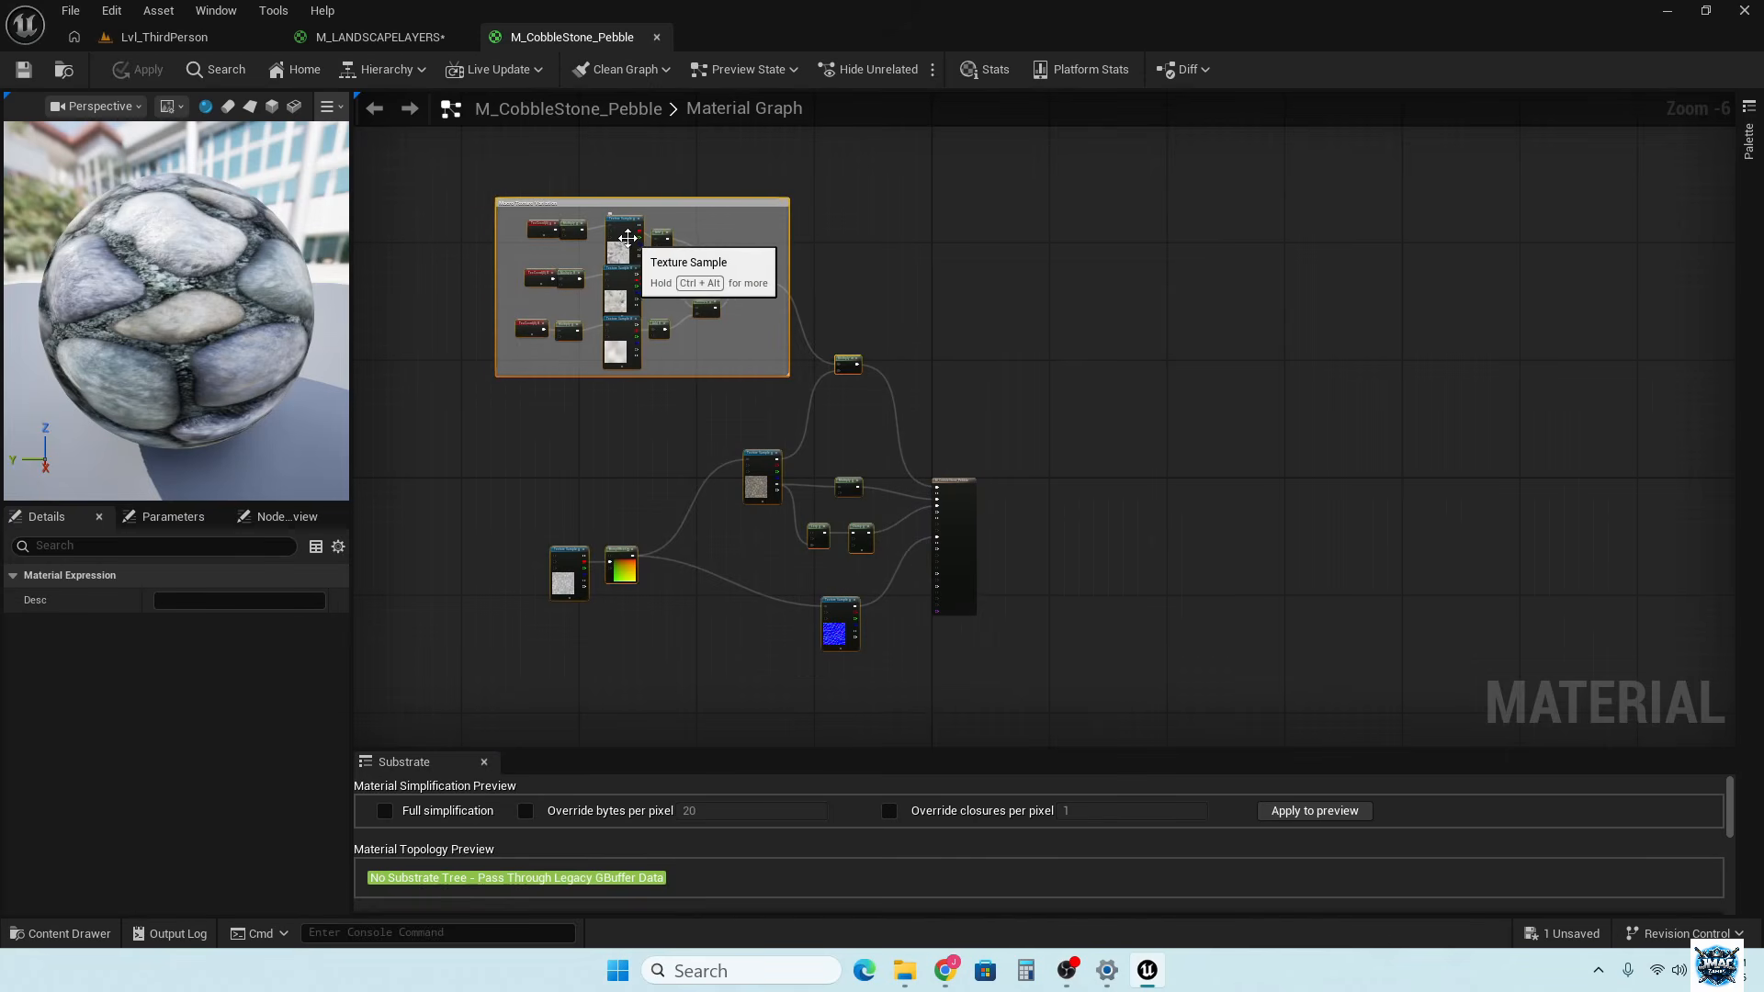
right_click(629, 243)
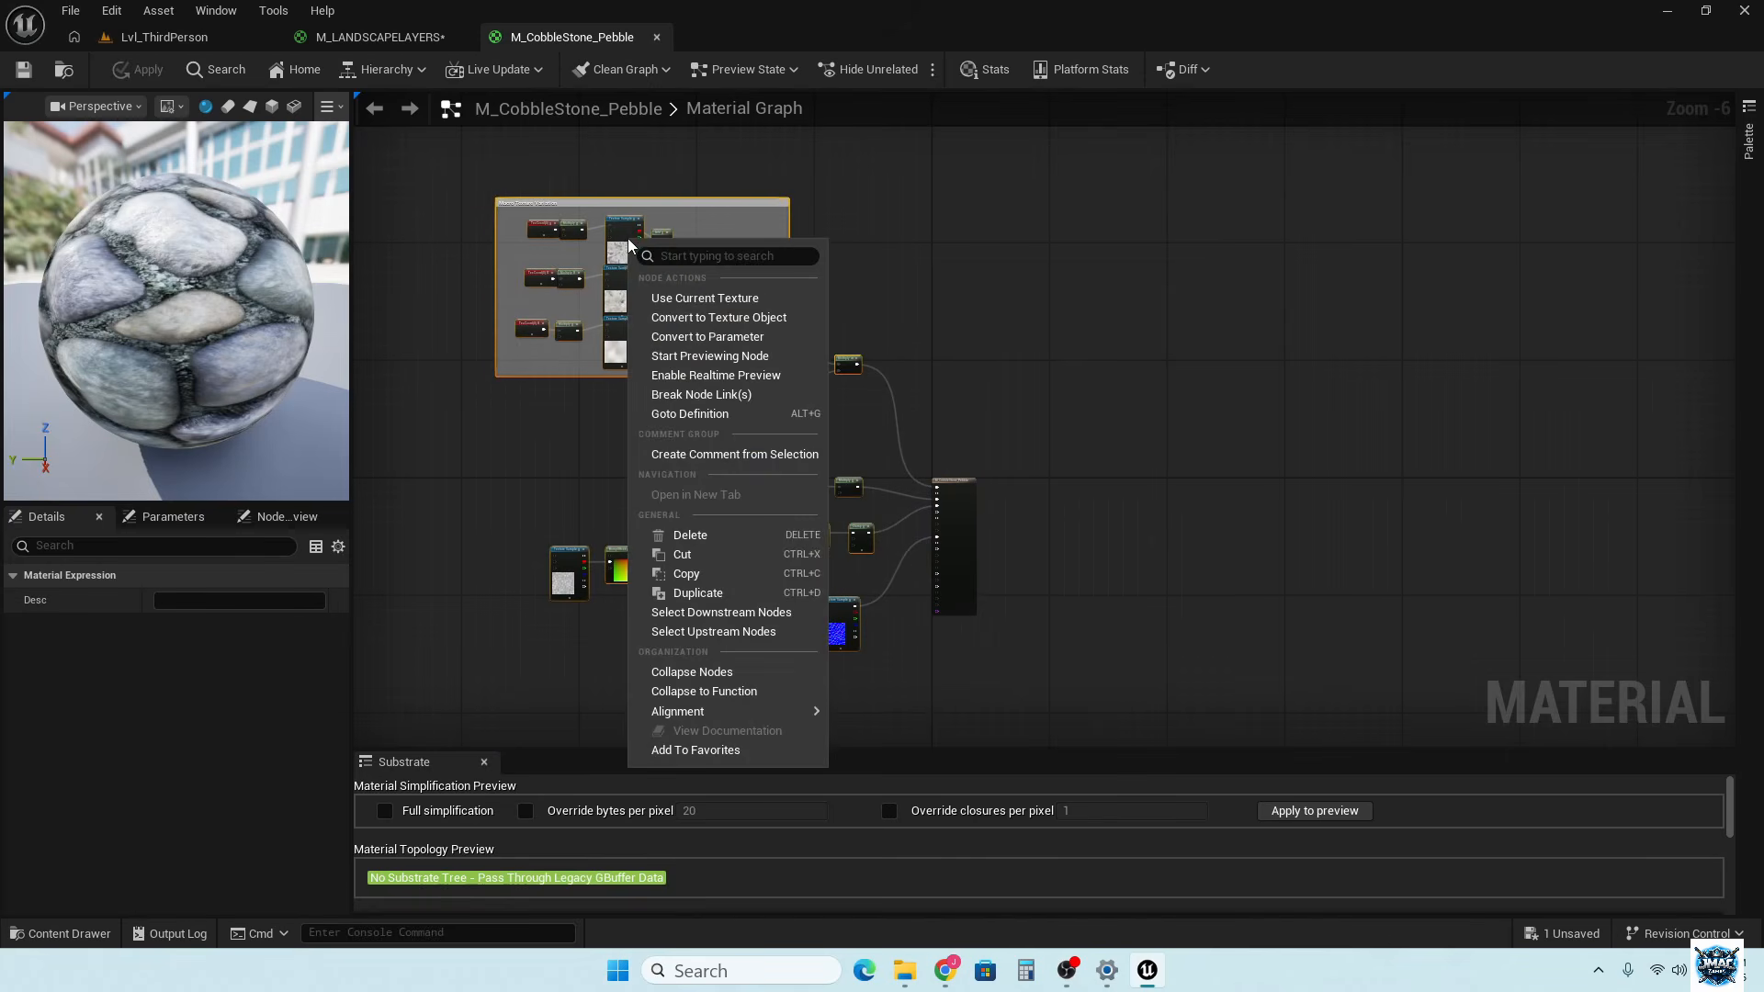
click(668, 574)
Paste the copied cobblestone nodes into the empty area before the GRASS and ROCK SANDSTONE nodes in M_LANDSCAPELAYERS
click(349, 37)
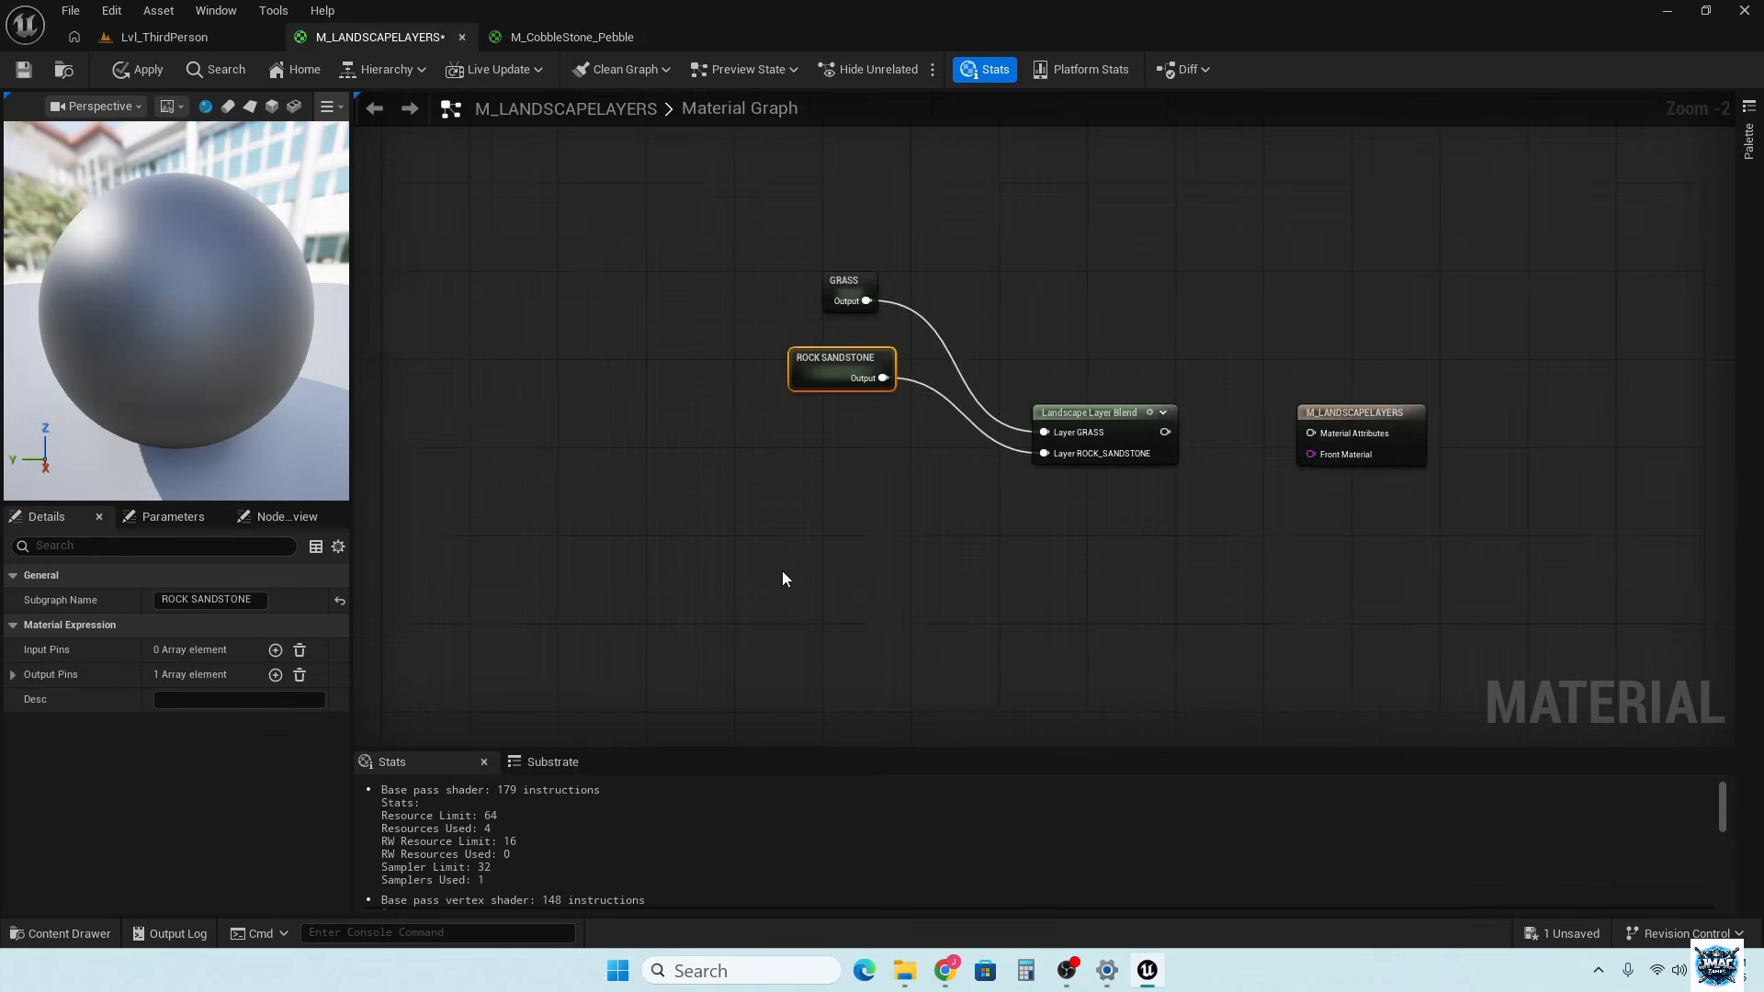
right_drag(782, 569, 1231, 360)
scroll(1232, 360, down, 7)
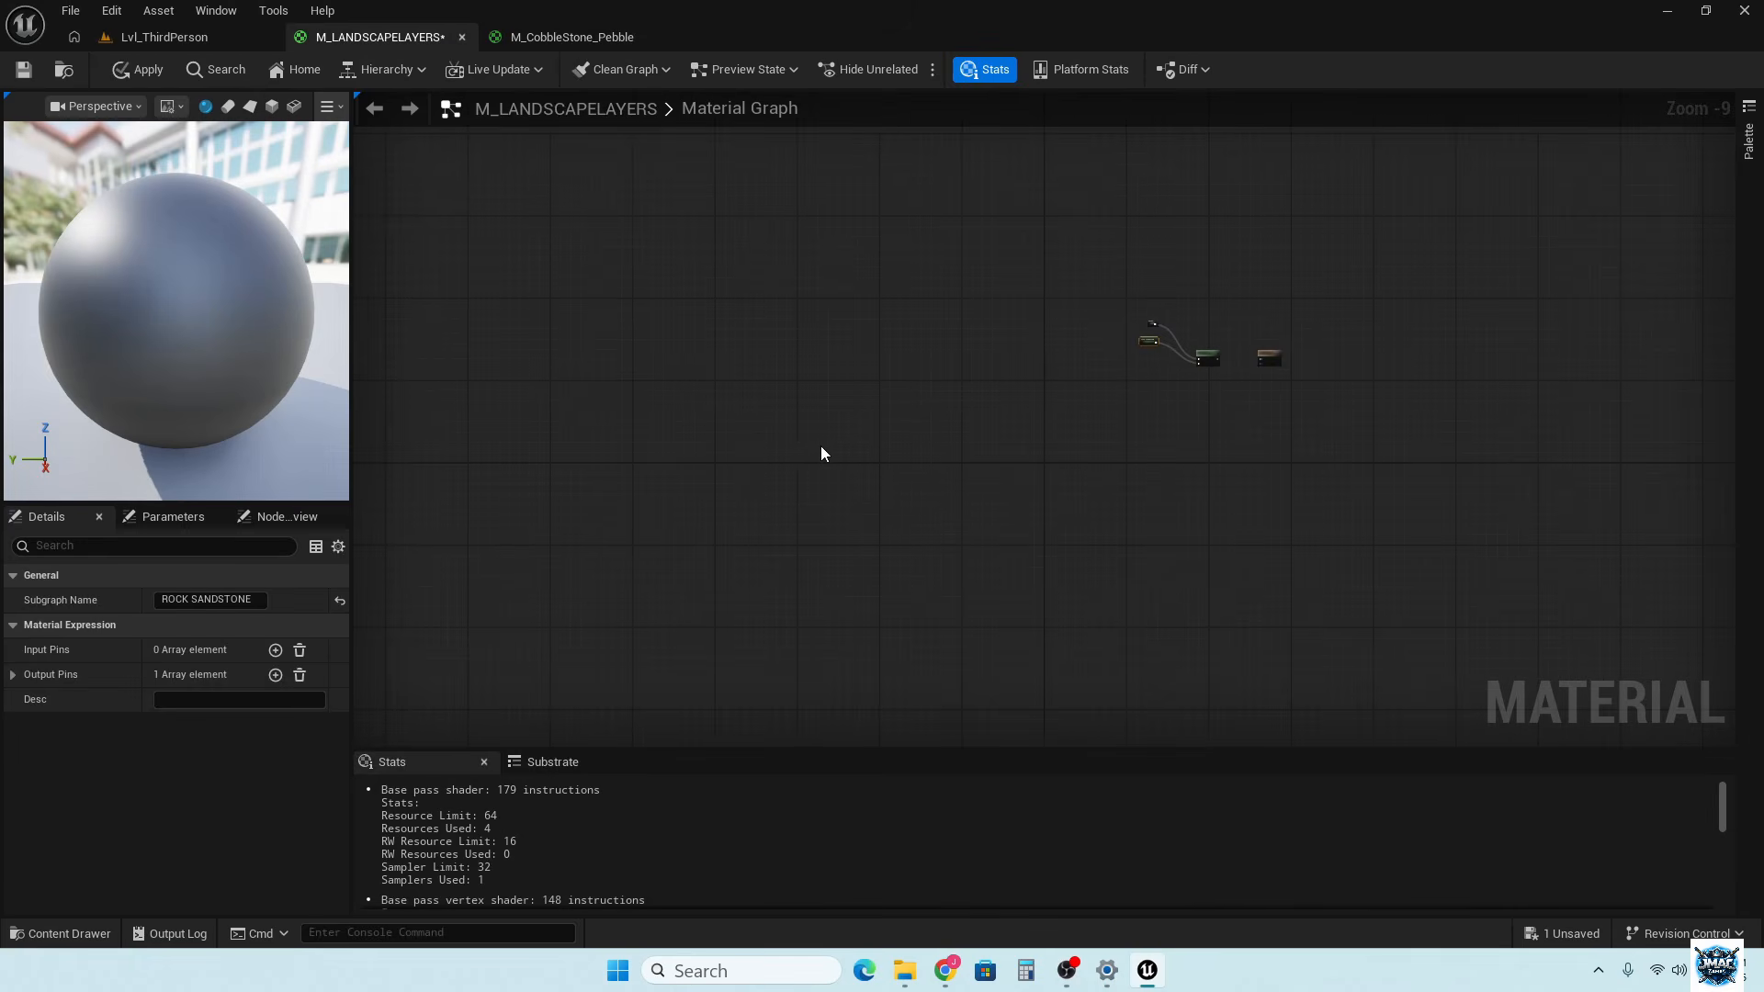
click(783, 467)
key(ctrl+v)
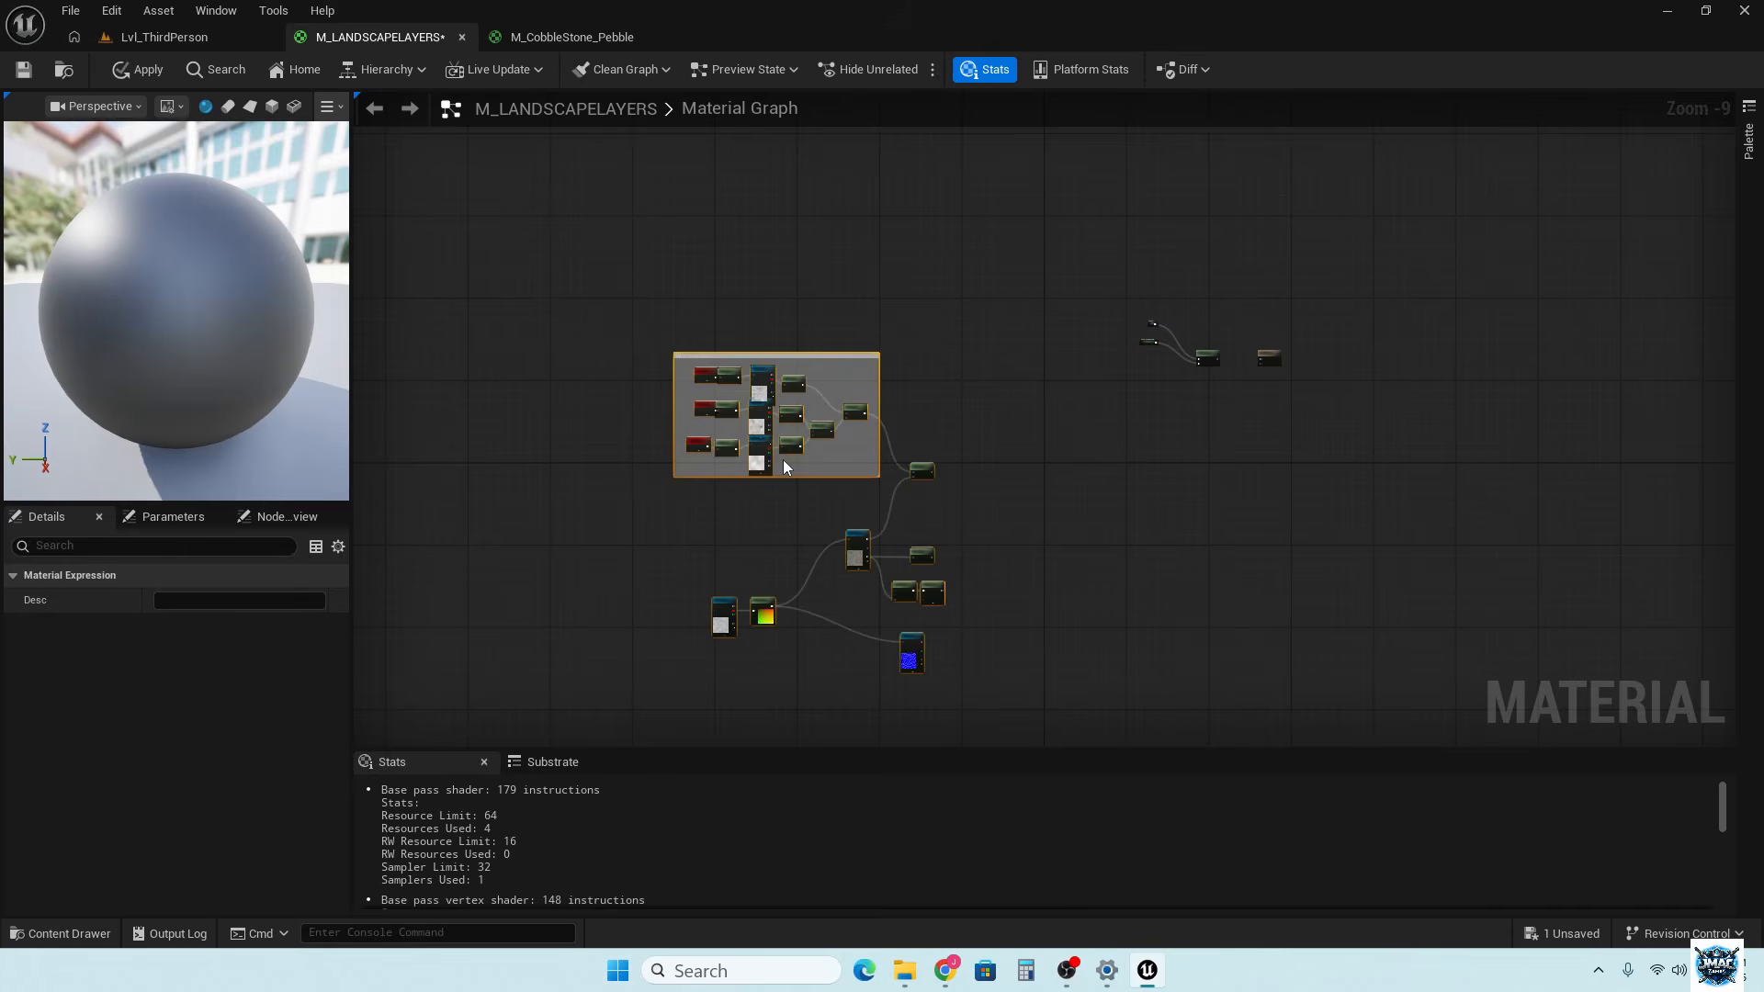
Add a MakeMaterialAttributes node beside the pasted cobblestone nodes
scroll(972, 597, up, 4)
scroll(975, 602, up, 1)
right_drag(995, 582, 845, 471)
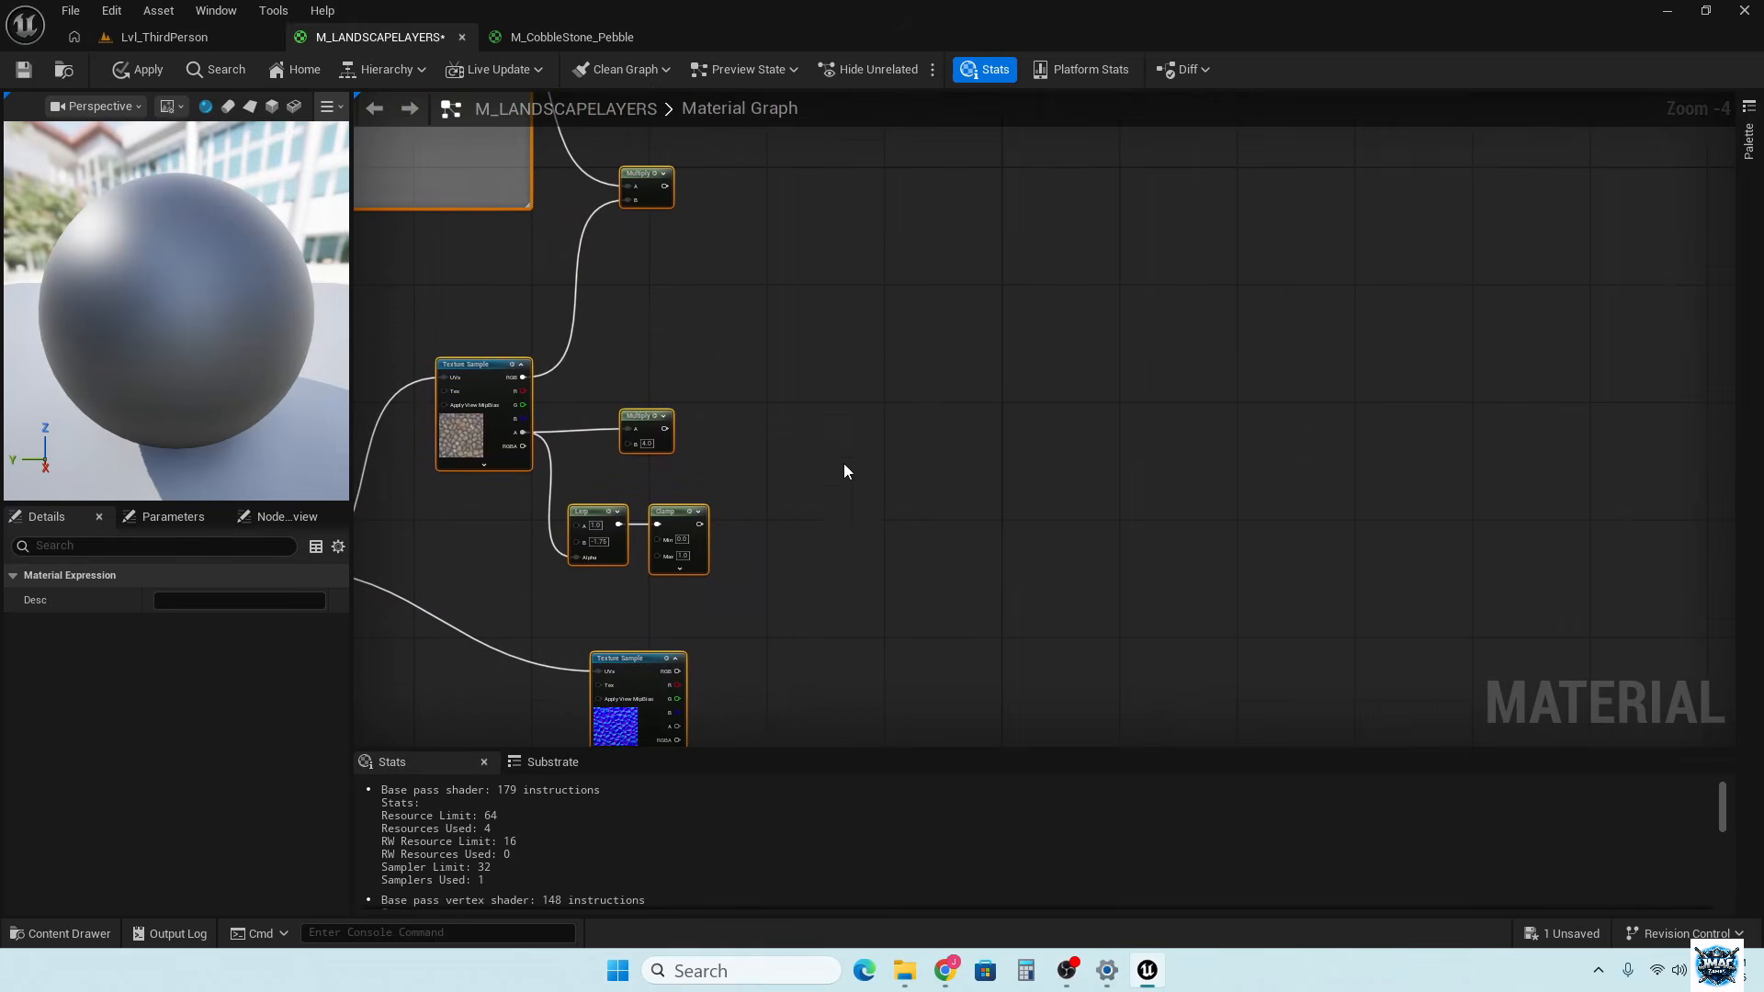
right_click(897, 419)
text(MAKE)
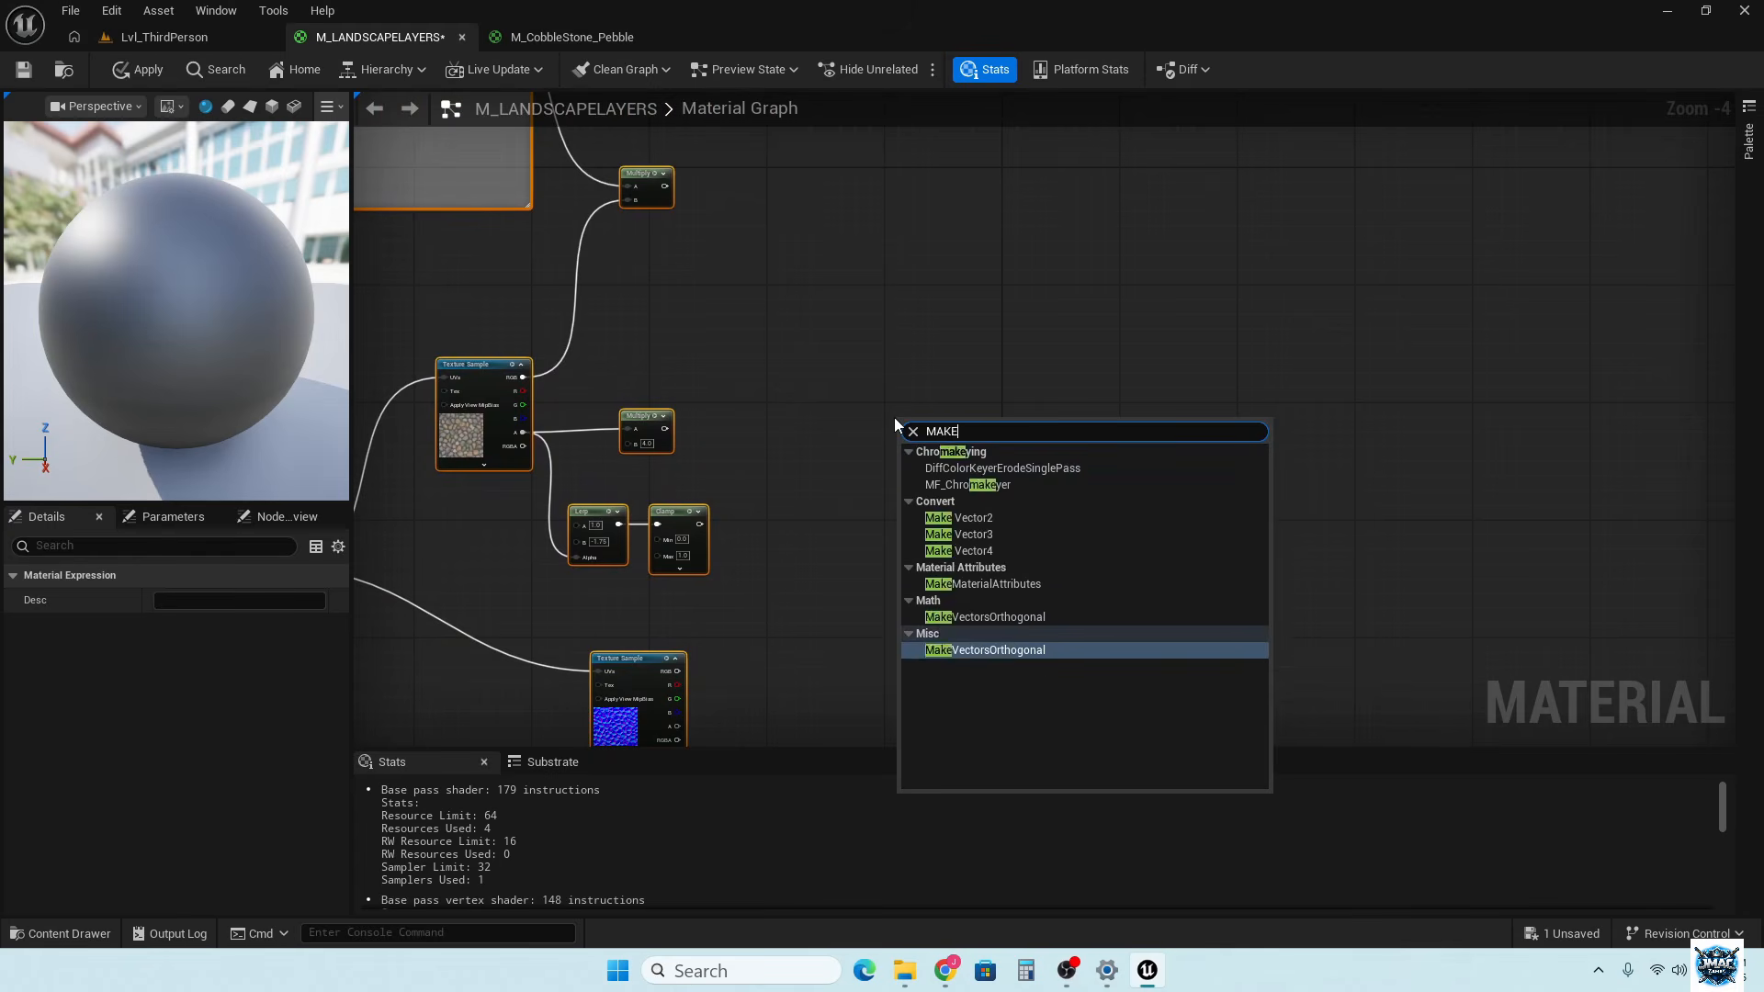
text( MATER)
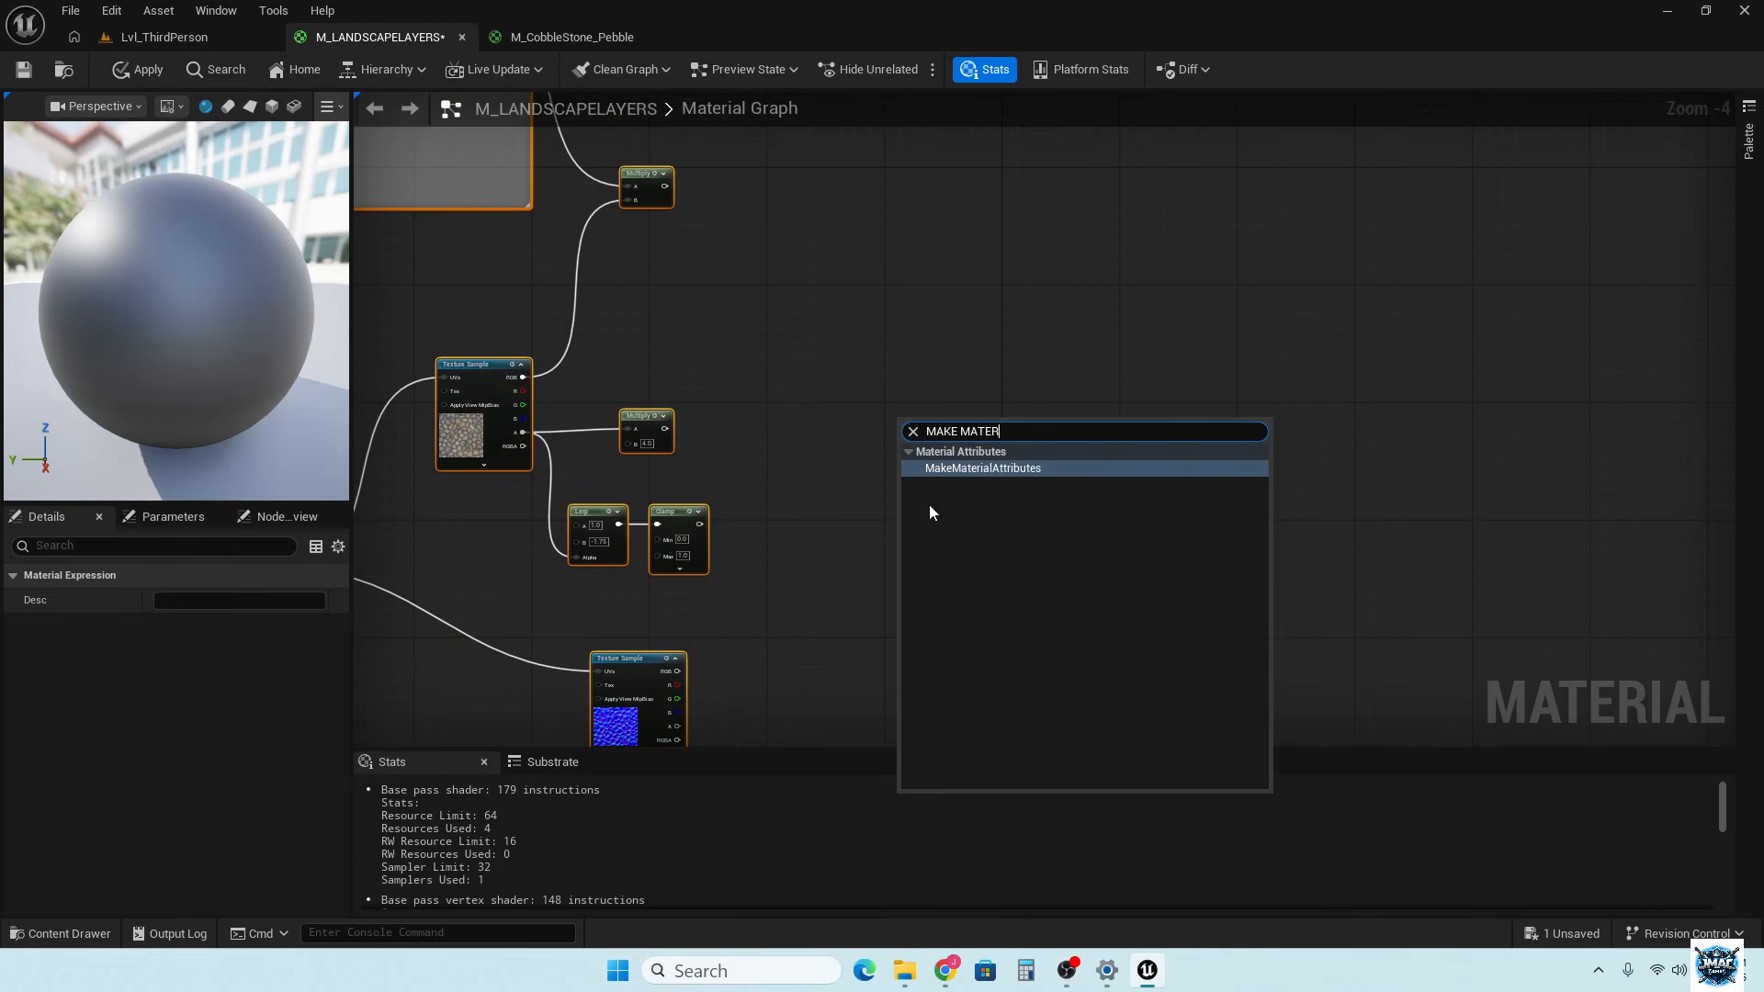
click(960, 470)
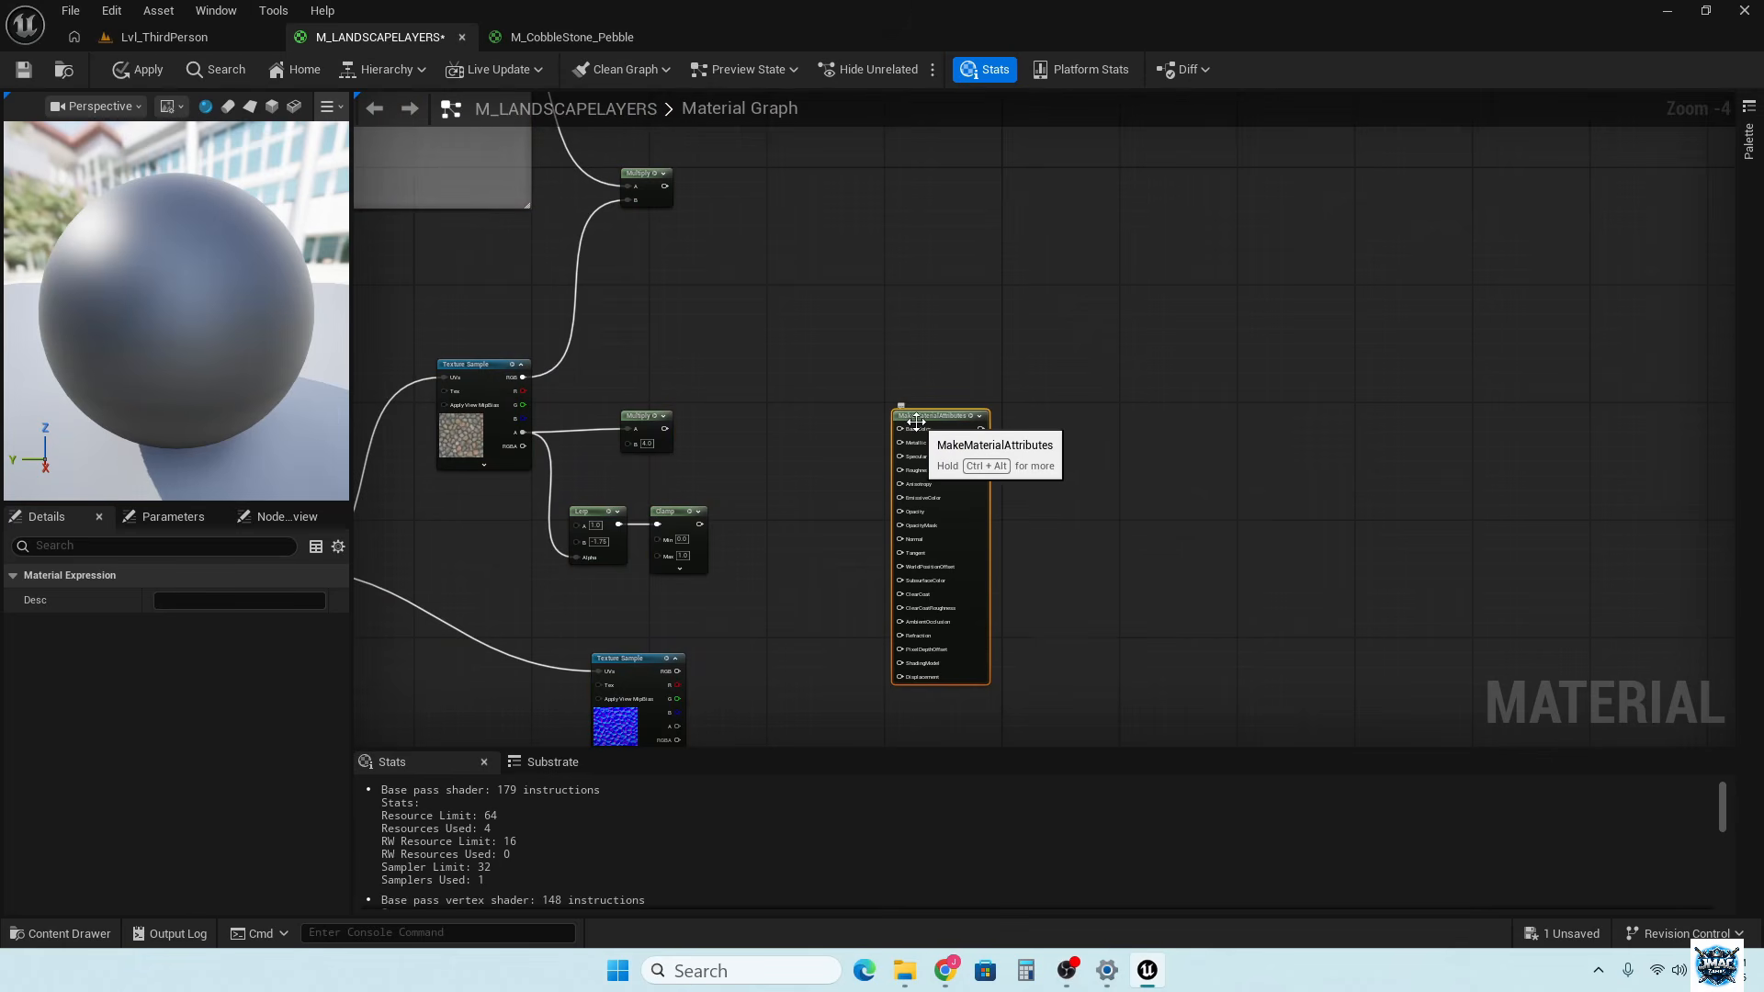
drag(915, 421, 842, 348)
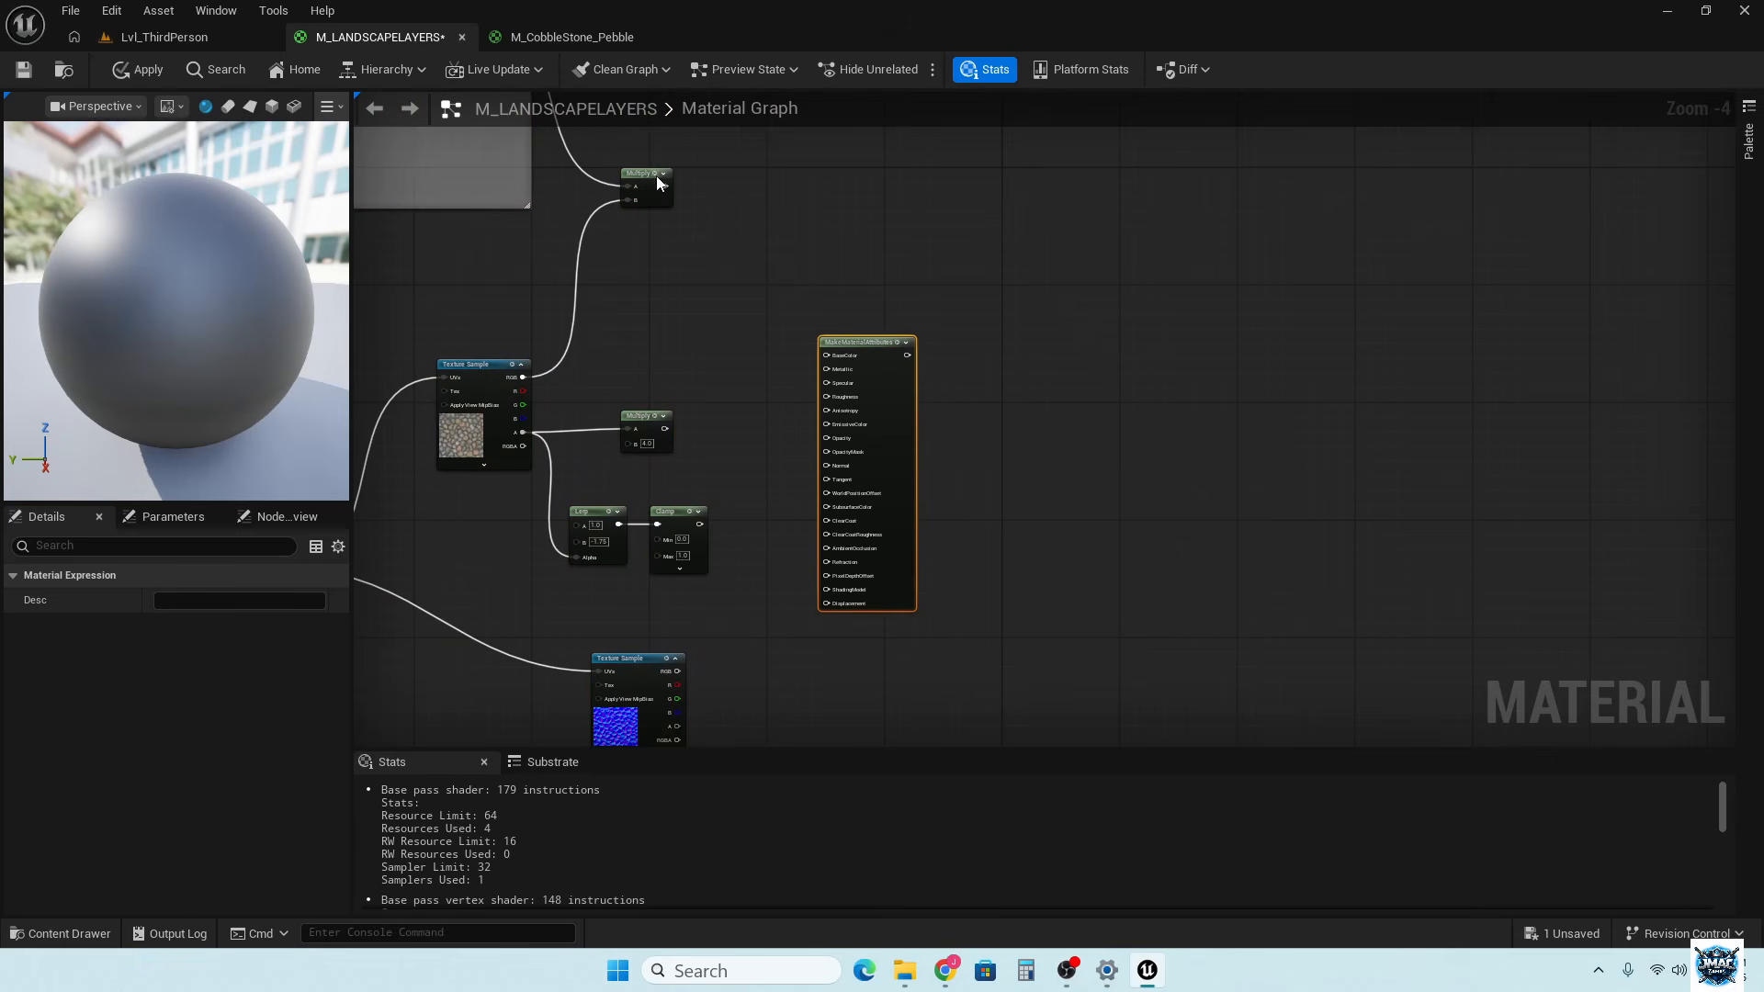
Wire the cobblestone nodes into MakeMaterialAttributes: colour Multiply to BaseColor, alpha Multiply to Specular, Clamp to Roughness and the normal texture's RGB to Normal
drag(665, 185, 827, 355)
scroll(755, 461, up, 3)
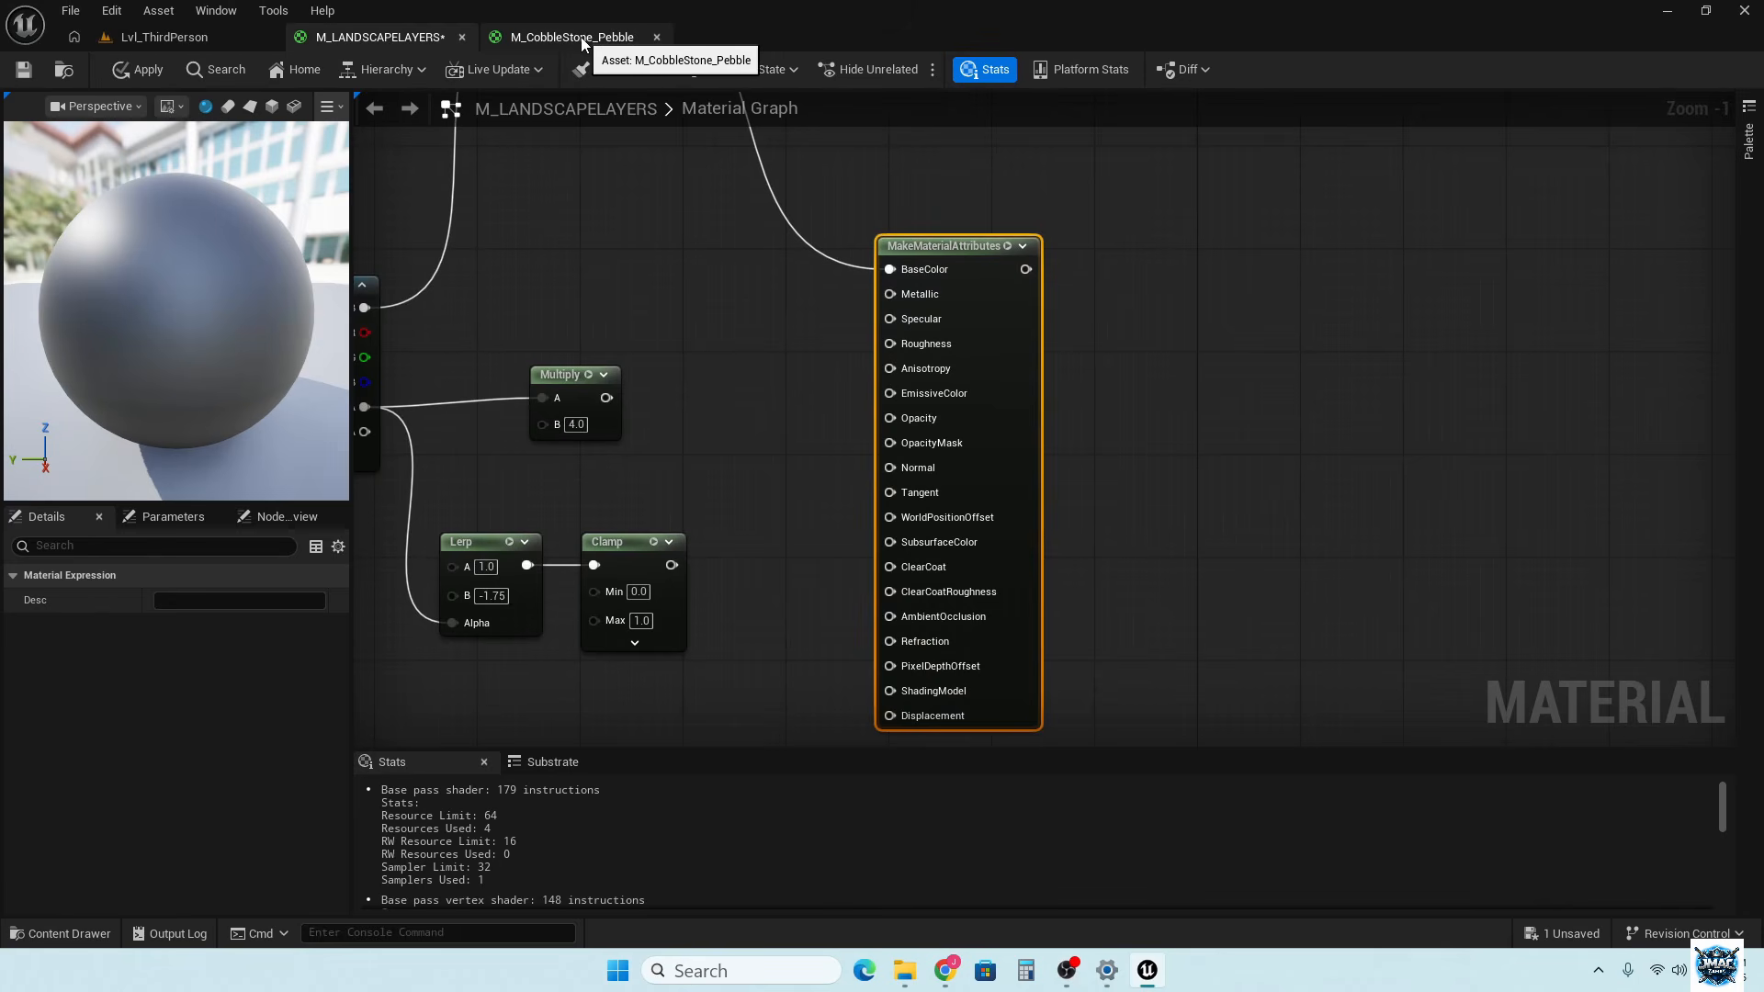
mouse_move(452, 510)
right_down()
mouse_move(846, 504)
mouse_move(433, 523)
right_up()
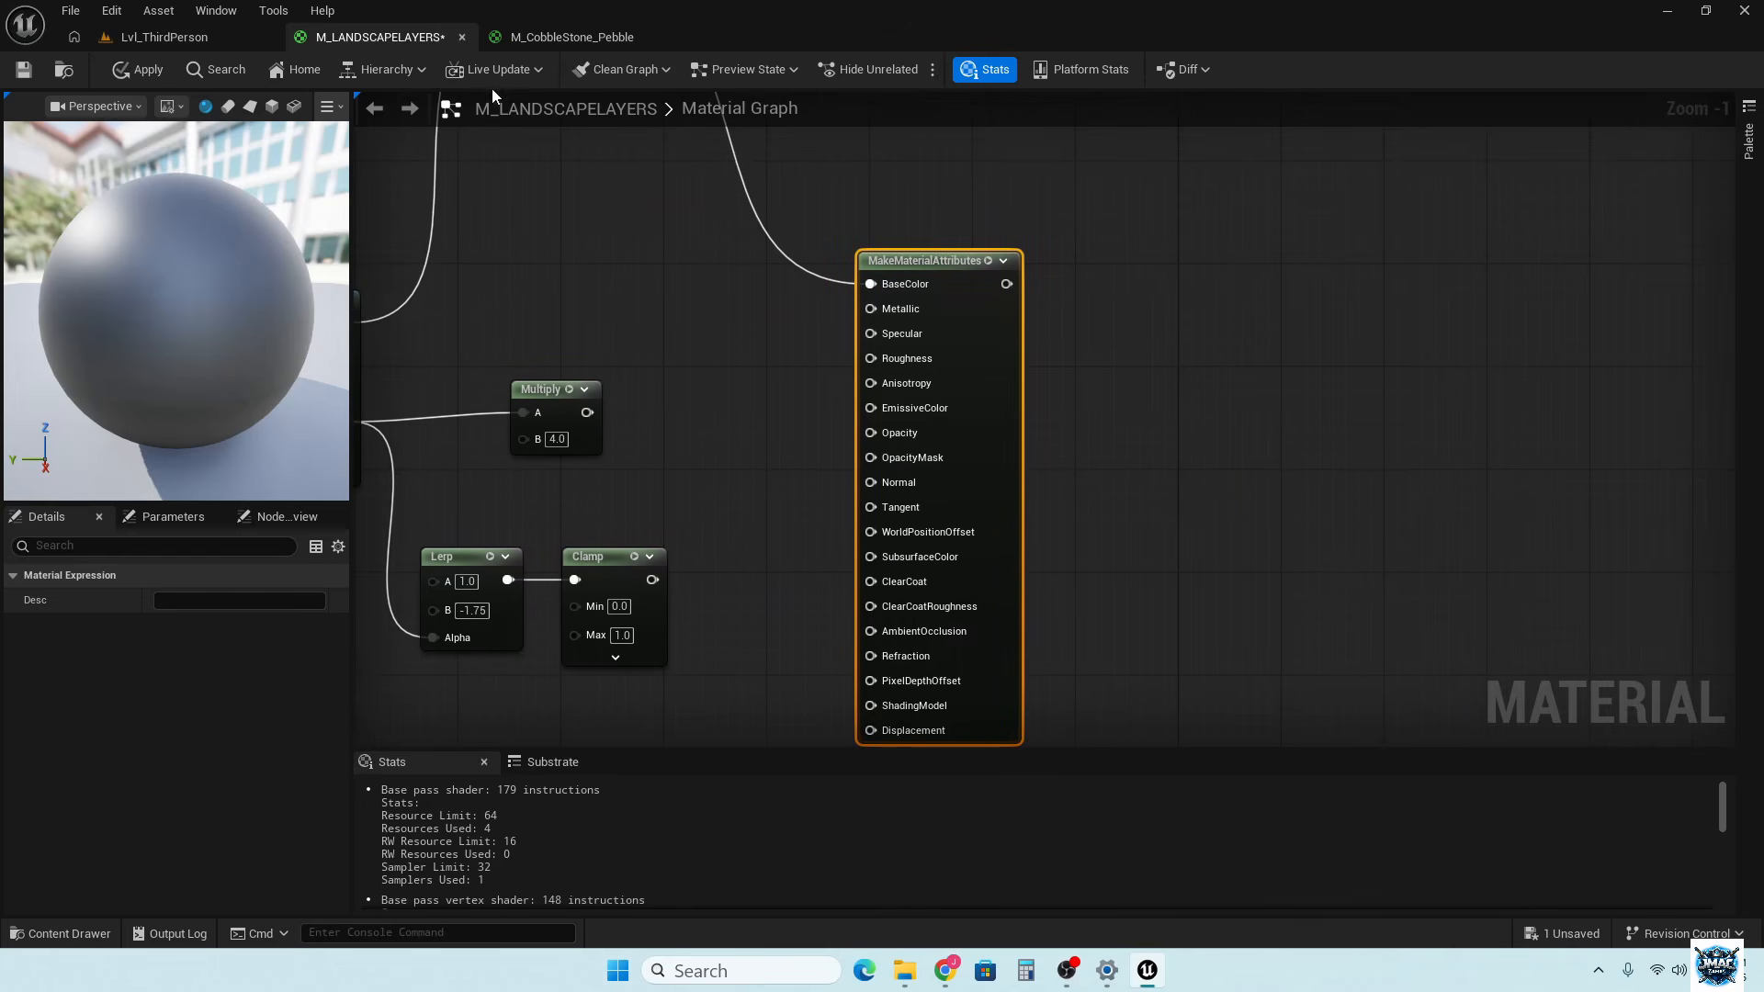
click(552, 38)
scroll(877, 580, up, 4)
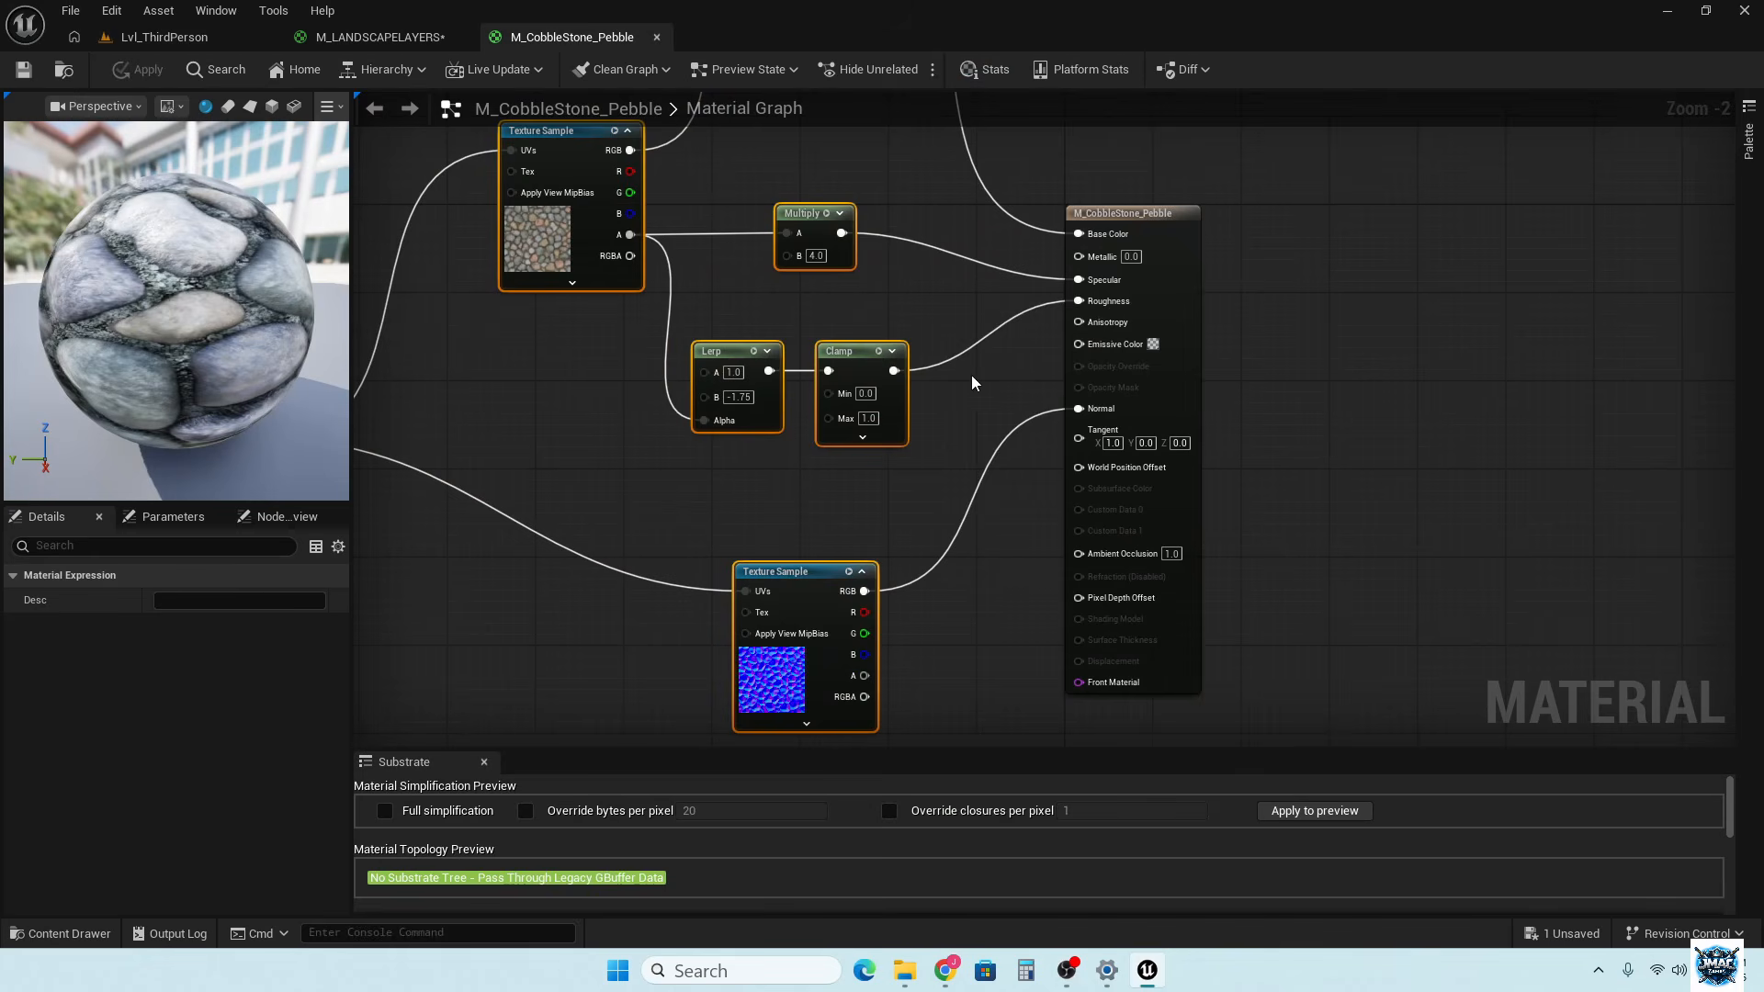
click(363, 40)
drag(588, 413, 871, 333)
drag(651, 579, 873, 364)
right_drag(736, 627, 843, 304)
drag(722, 513, 979, 163)
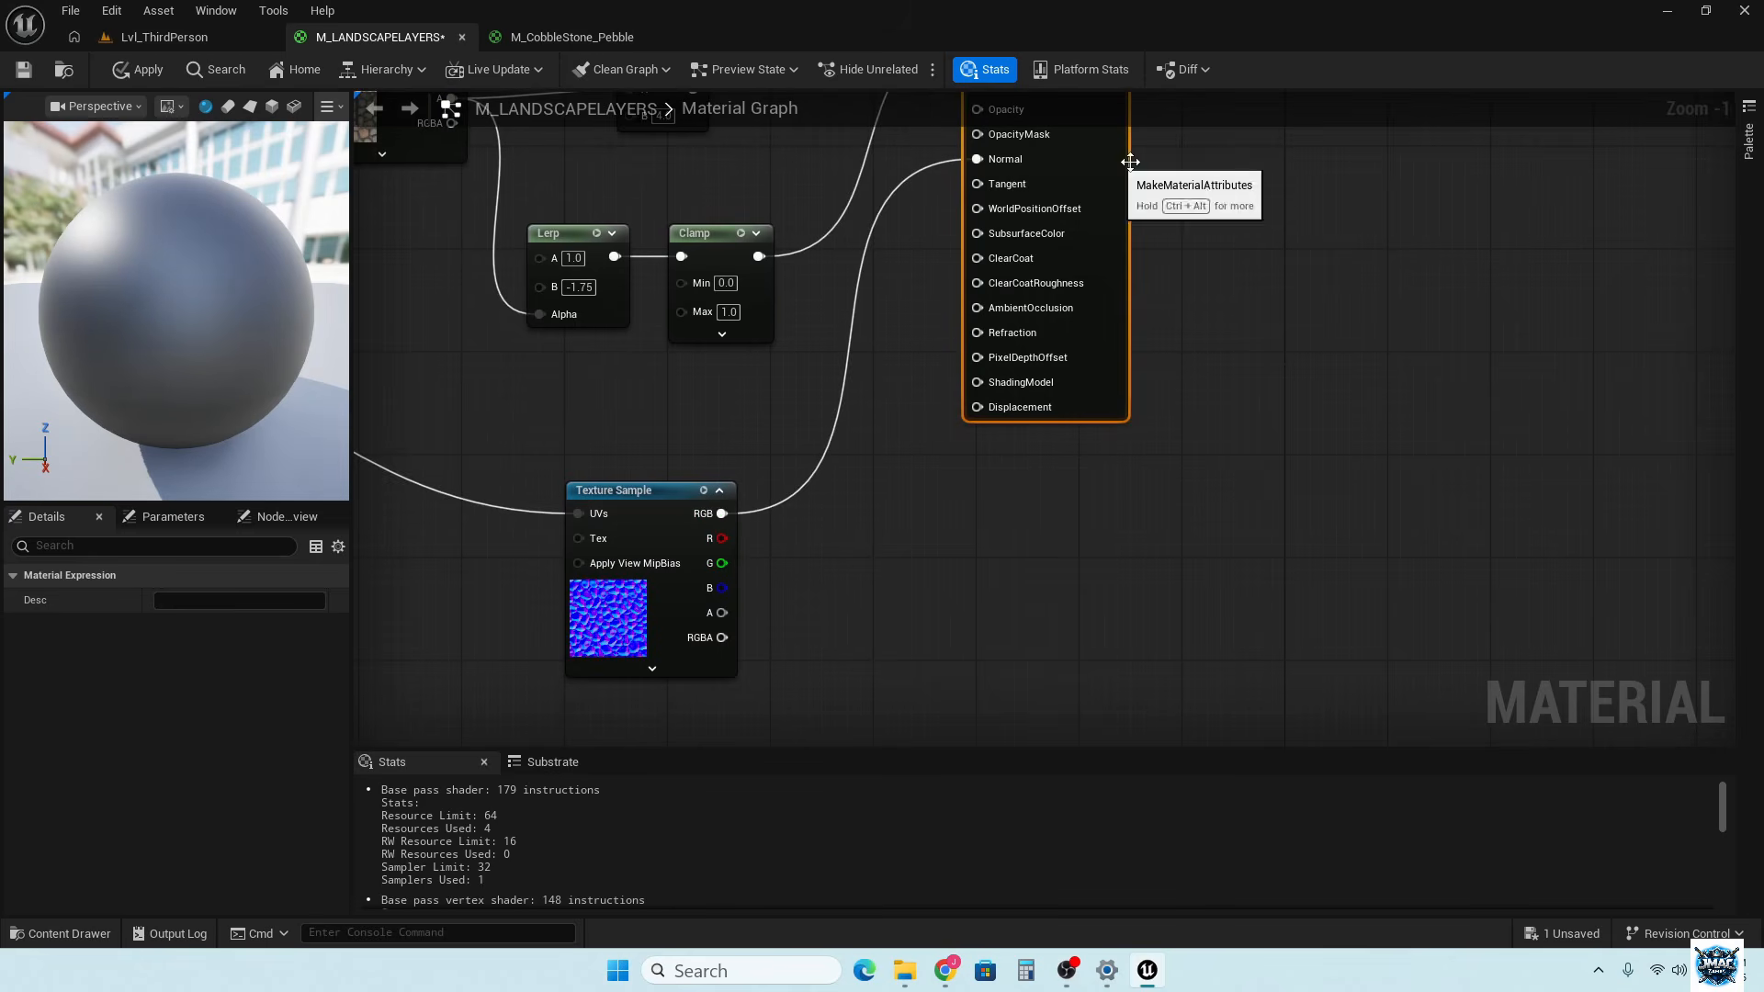
Add a third layer named ROAD to the Landscape Layer Blend node
scroll(872, 579, down, 5)
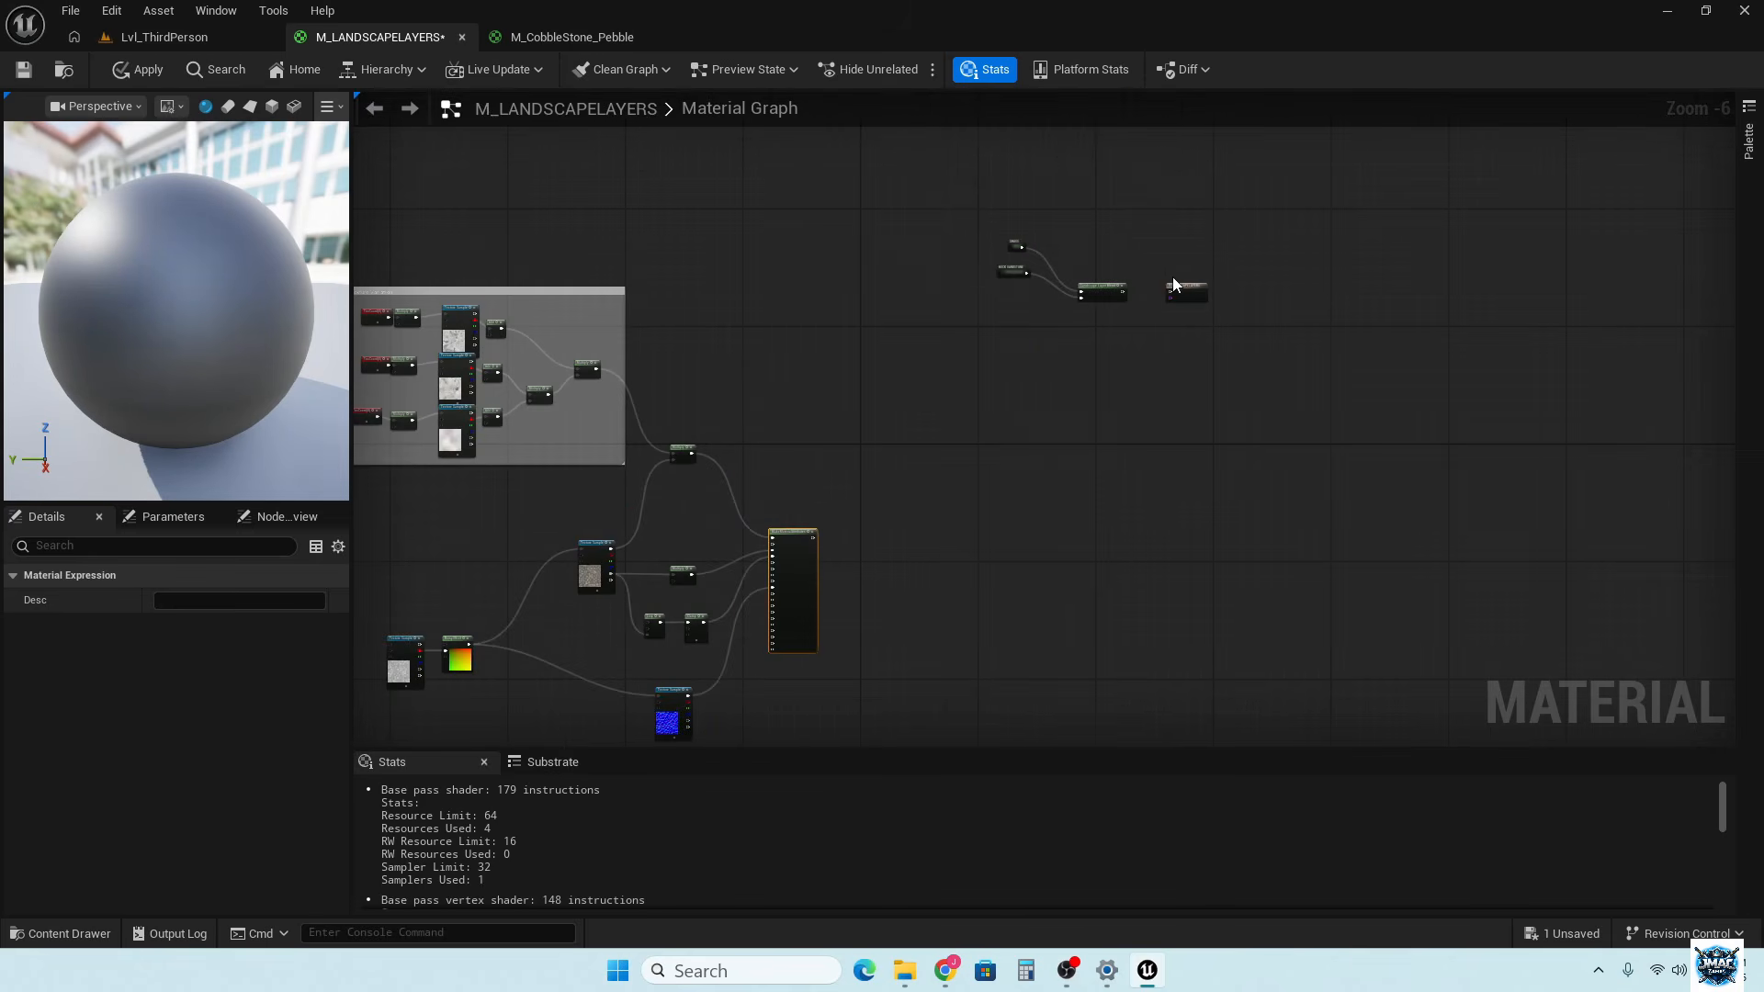
scroll(1094, 290, up, 3)
click(1042, 263)
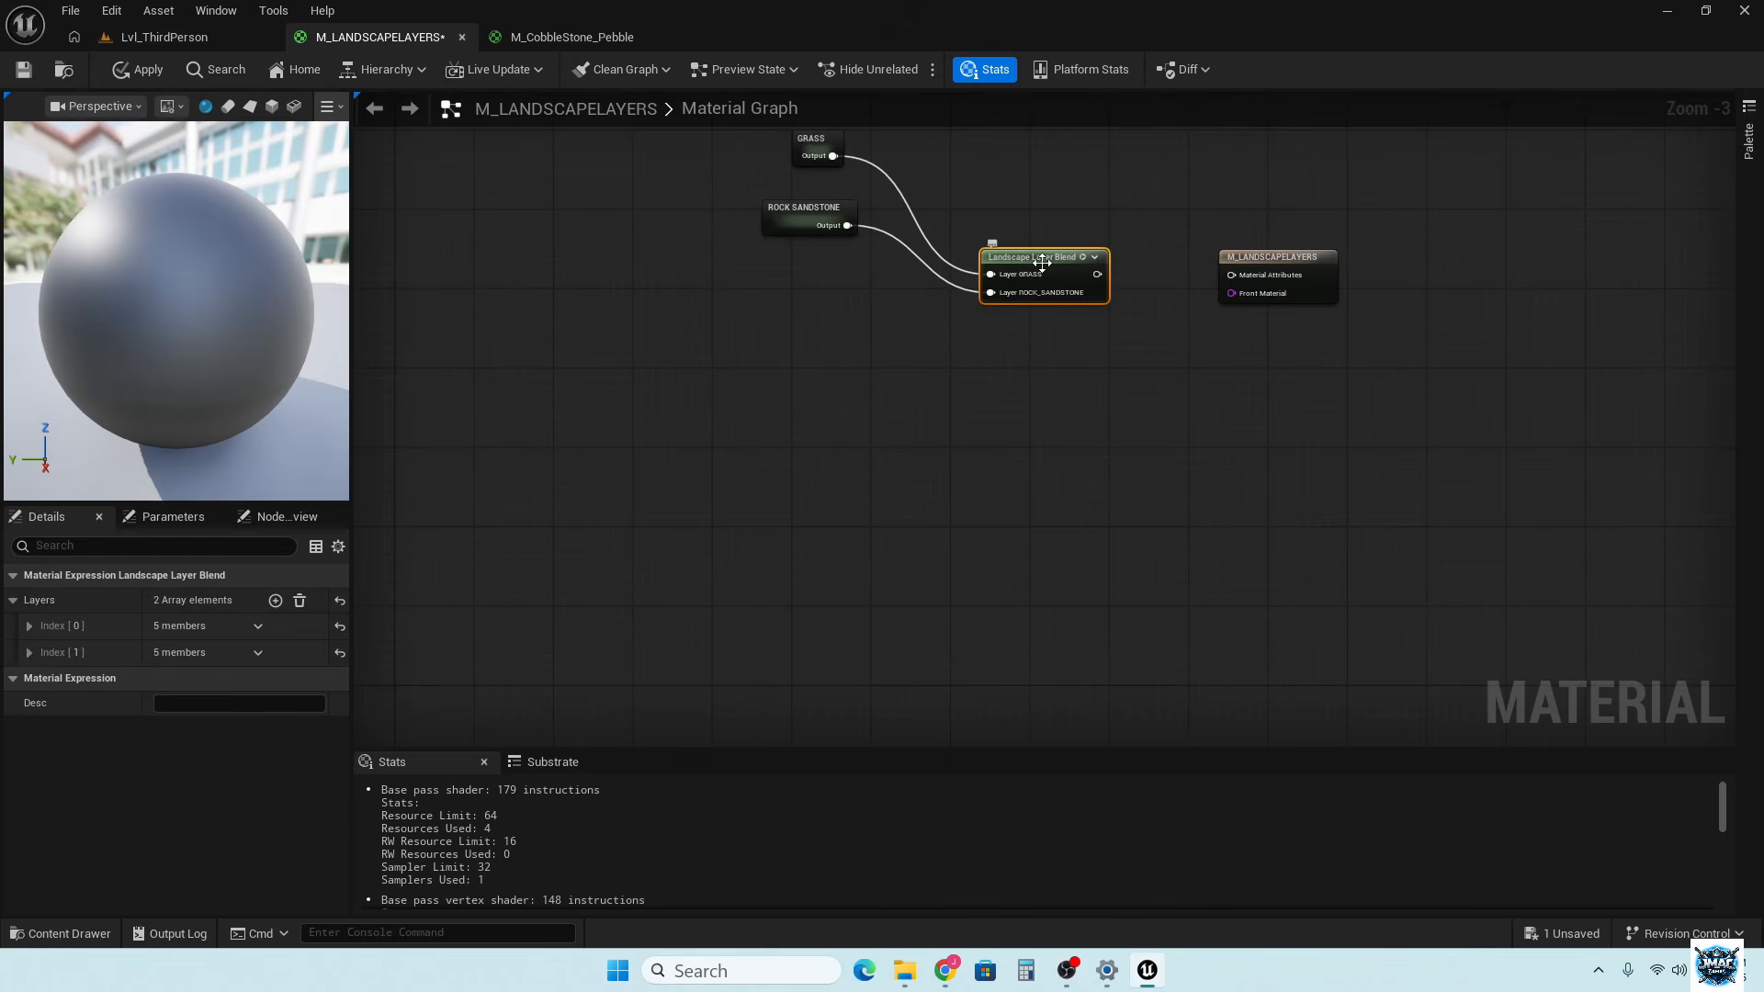
click(275, 600)
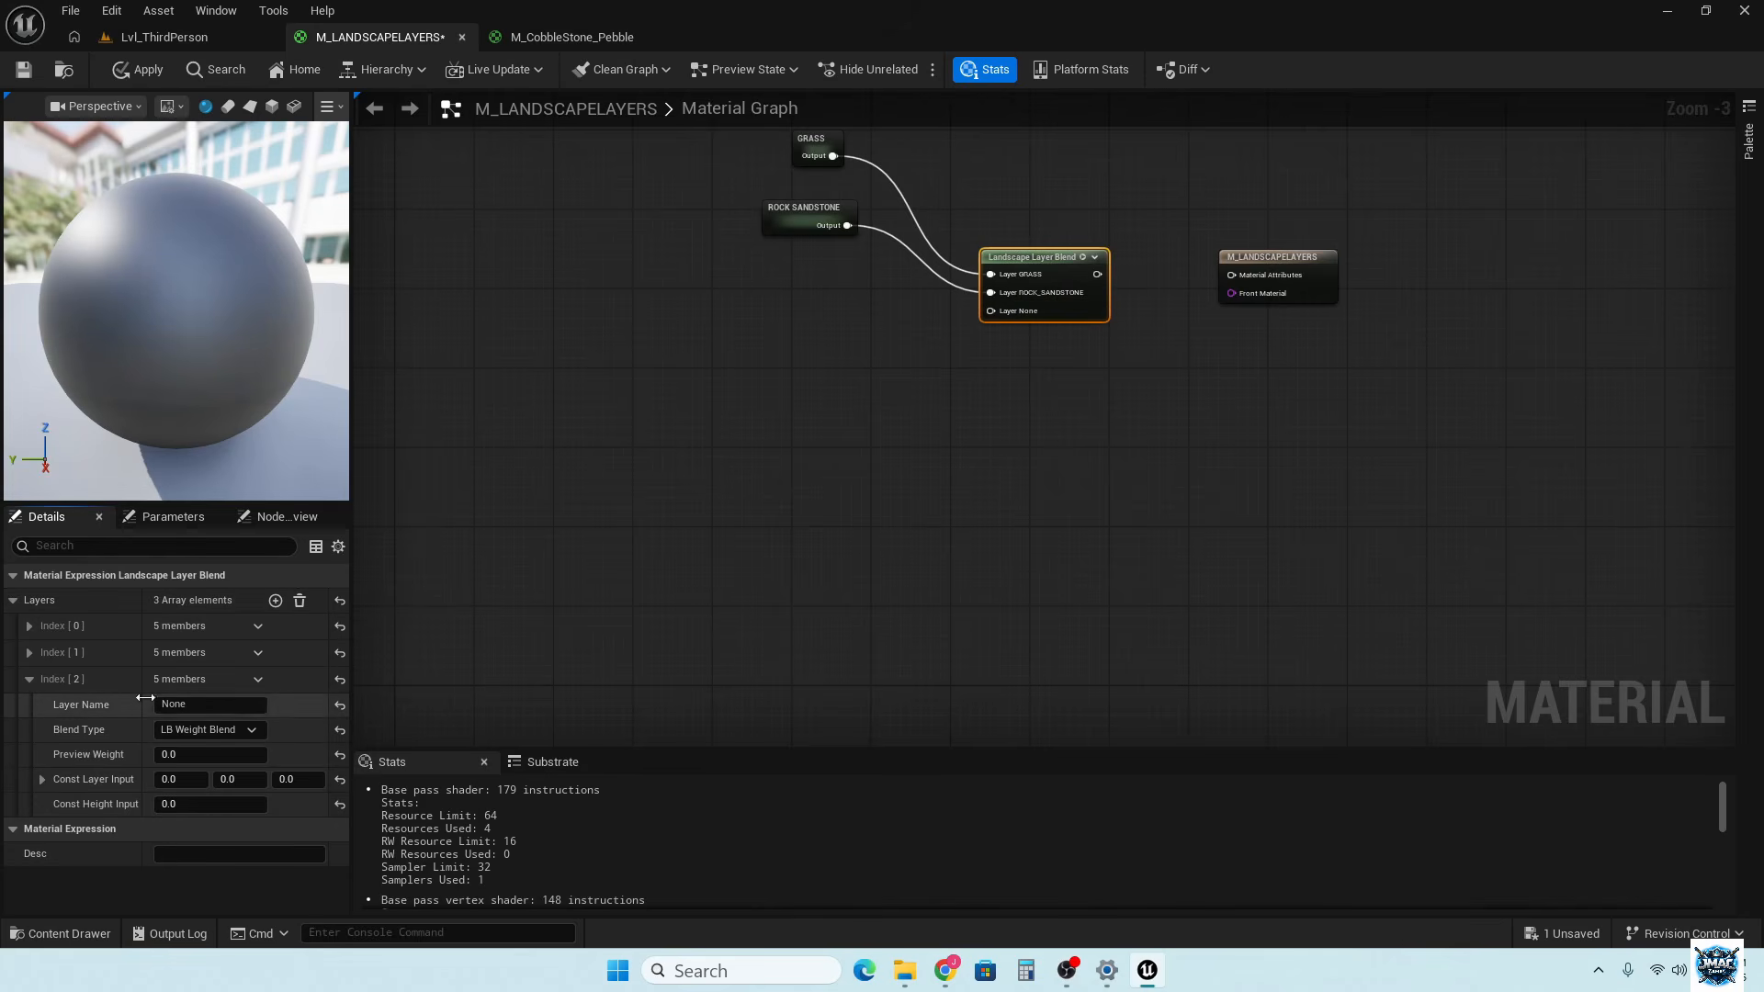
click(170, 705)
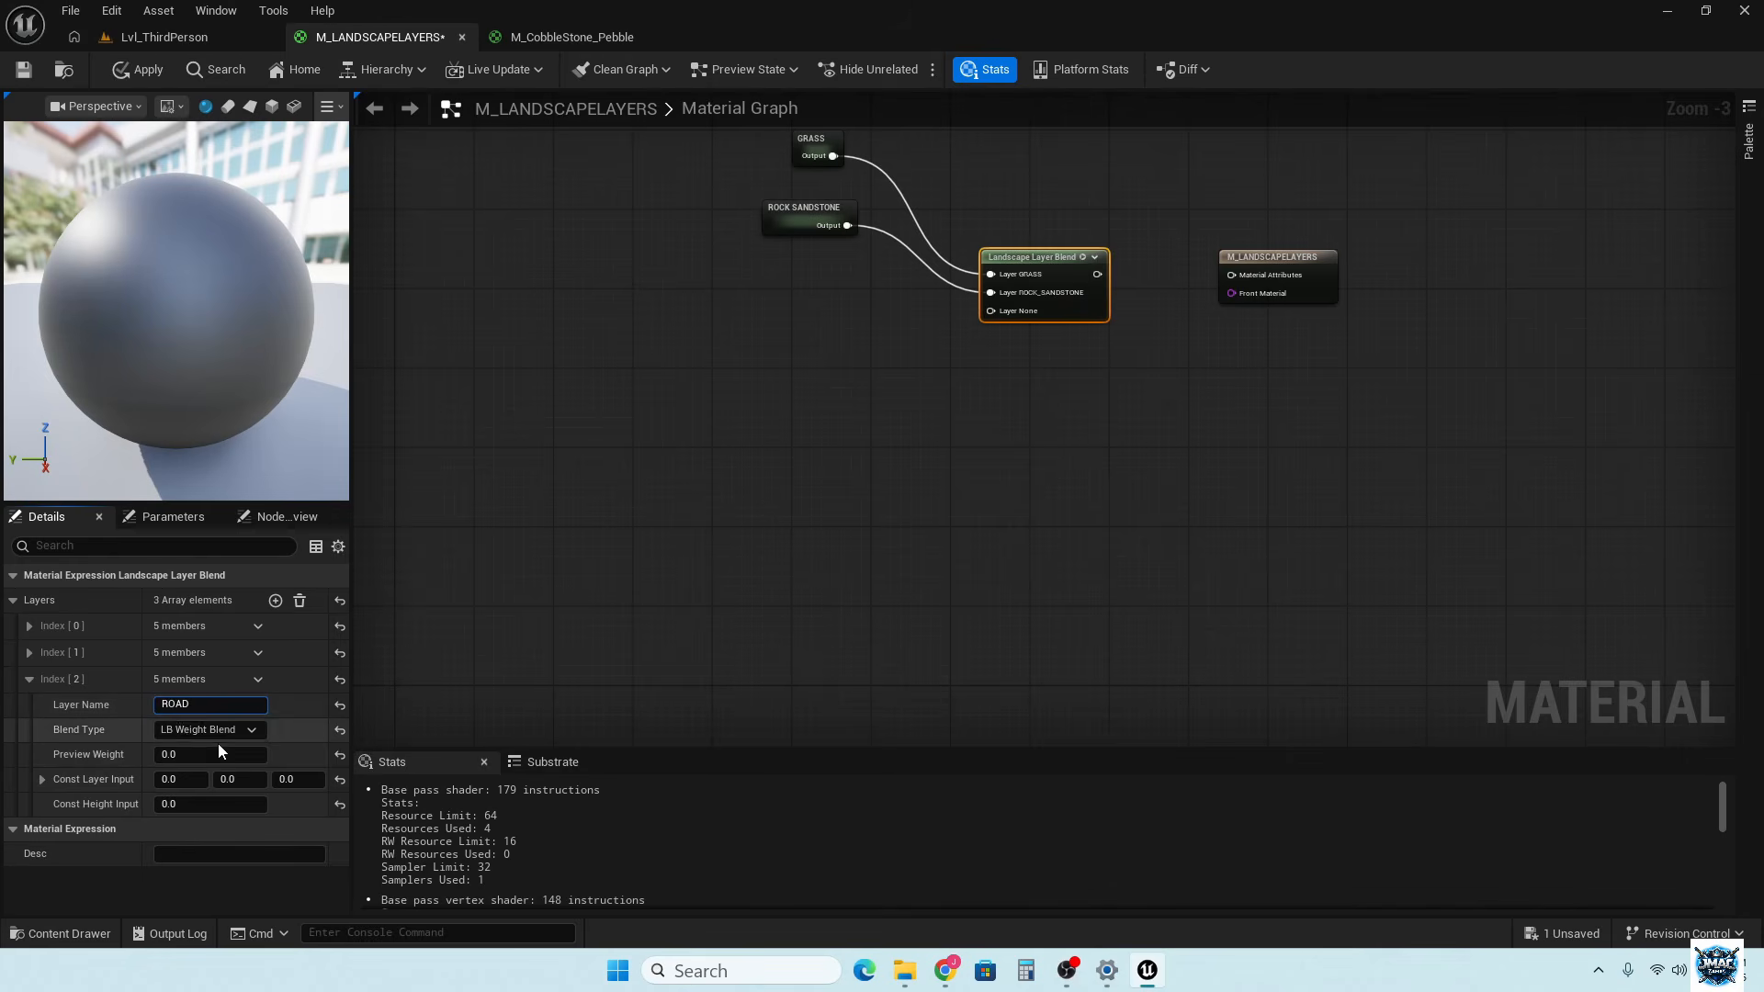
key(Return)
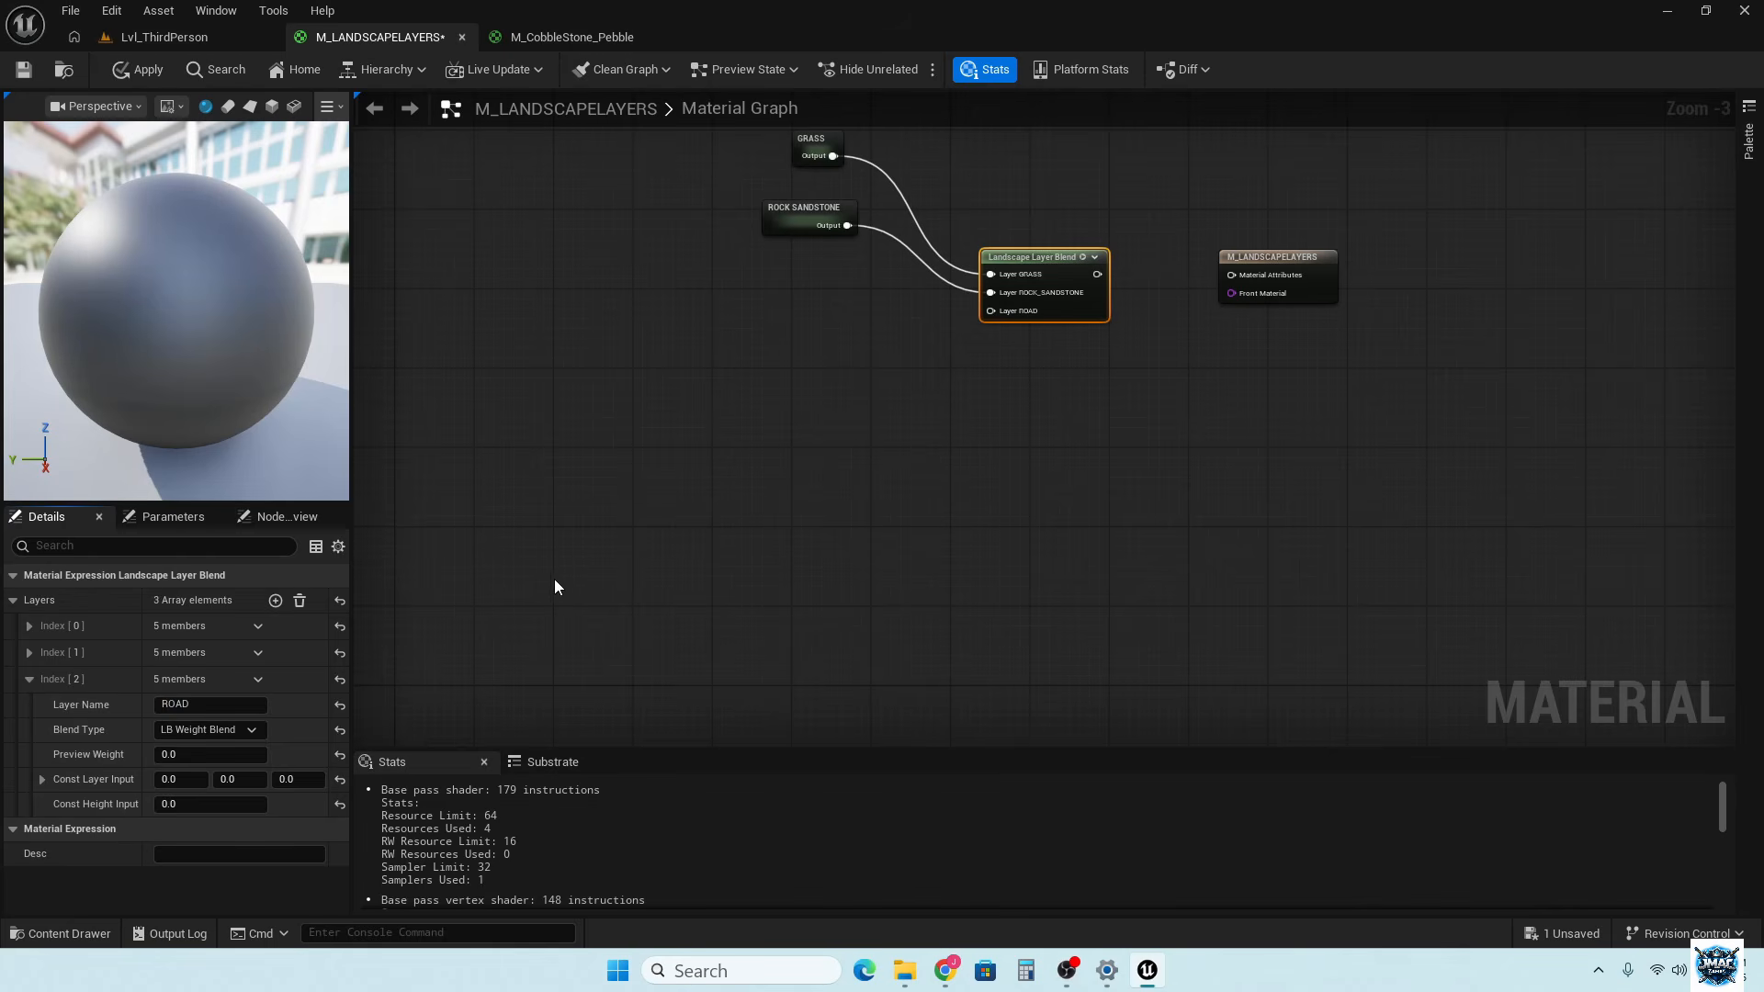
click(20, 687)
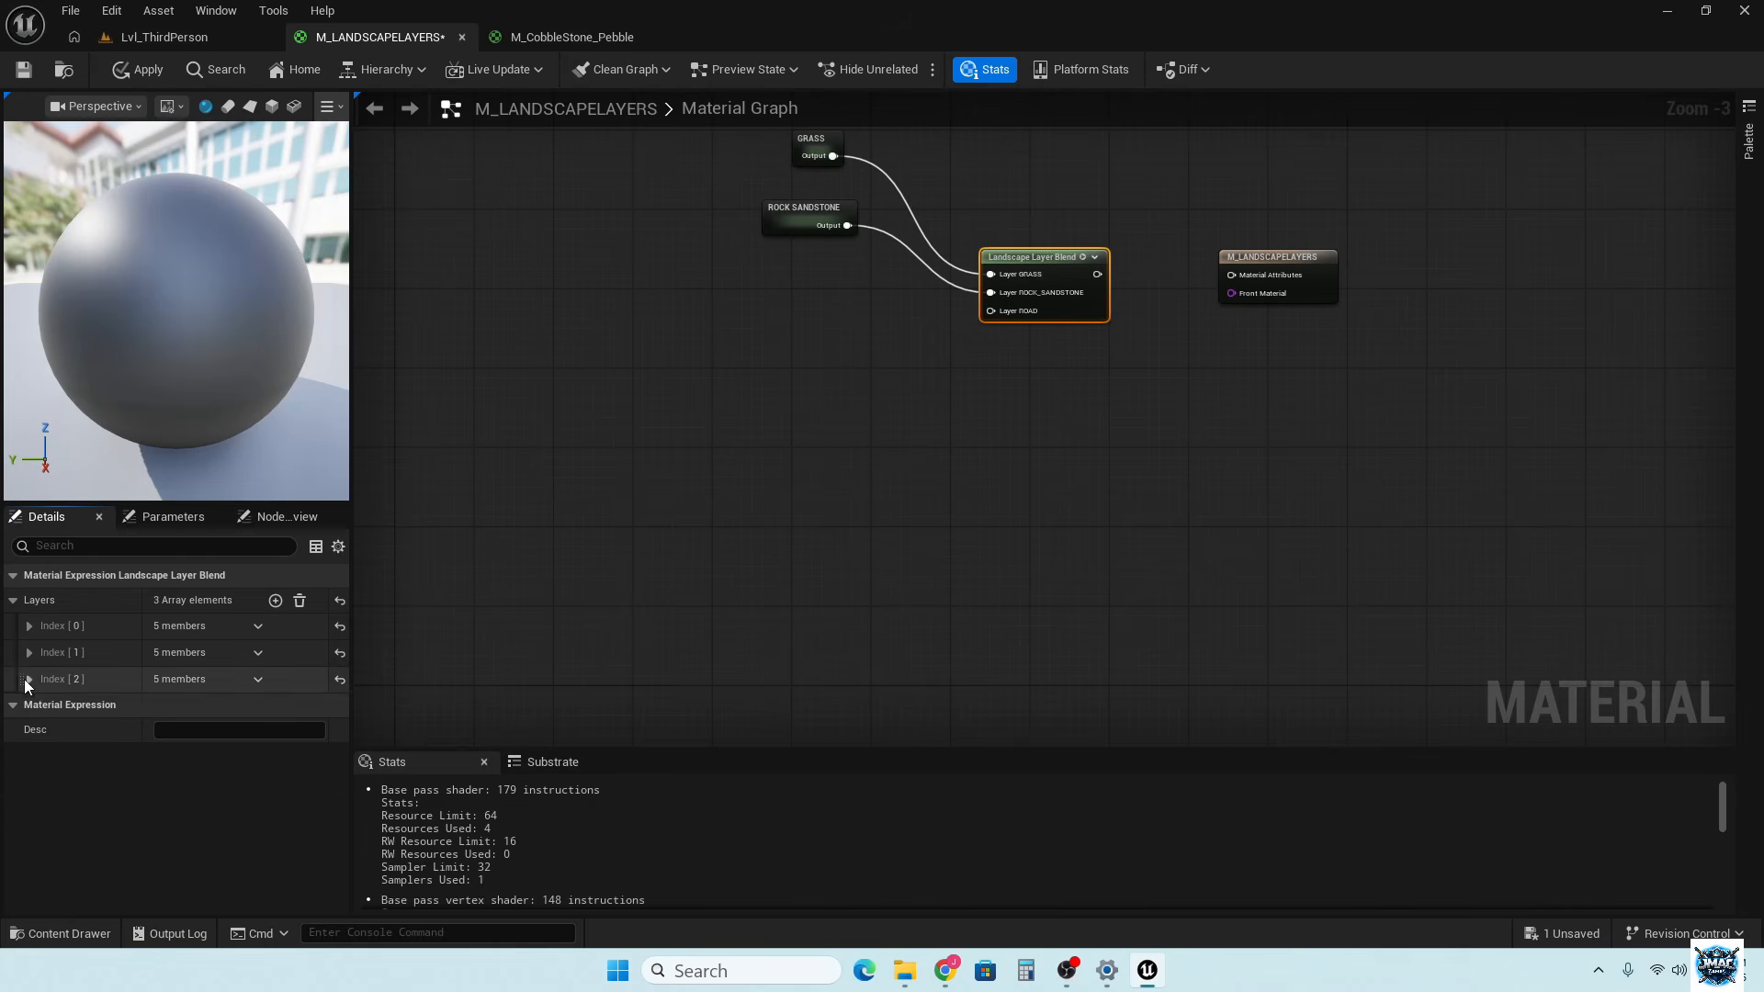
Connect the cobblestone MakeMaterialAttributes output to the Layer ROAD input of the Landscape Layer Blend node
scroll(440, 583, down, 5)
scroll(537, 595, up, 4)
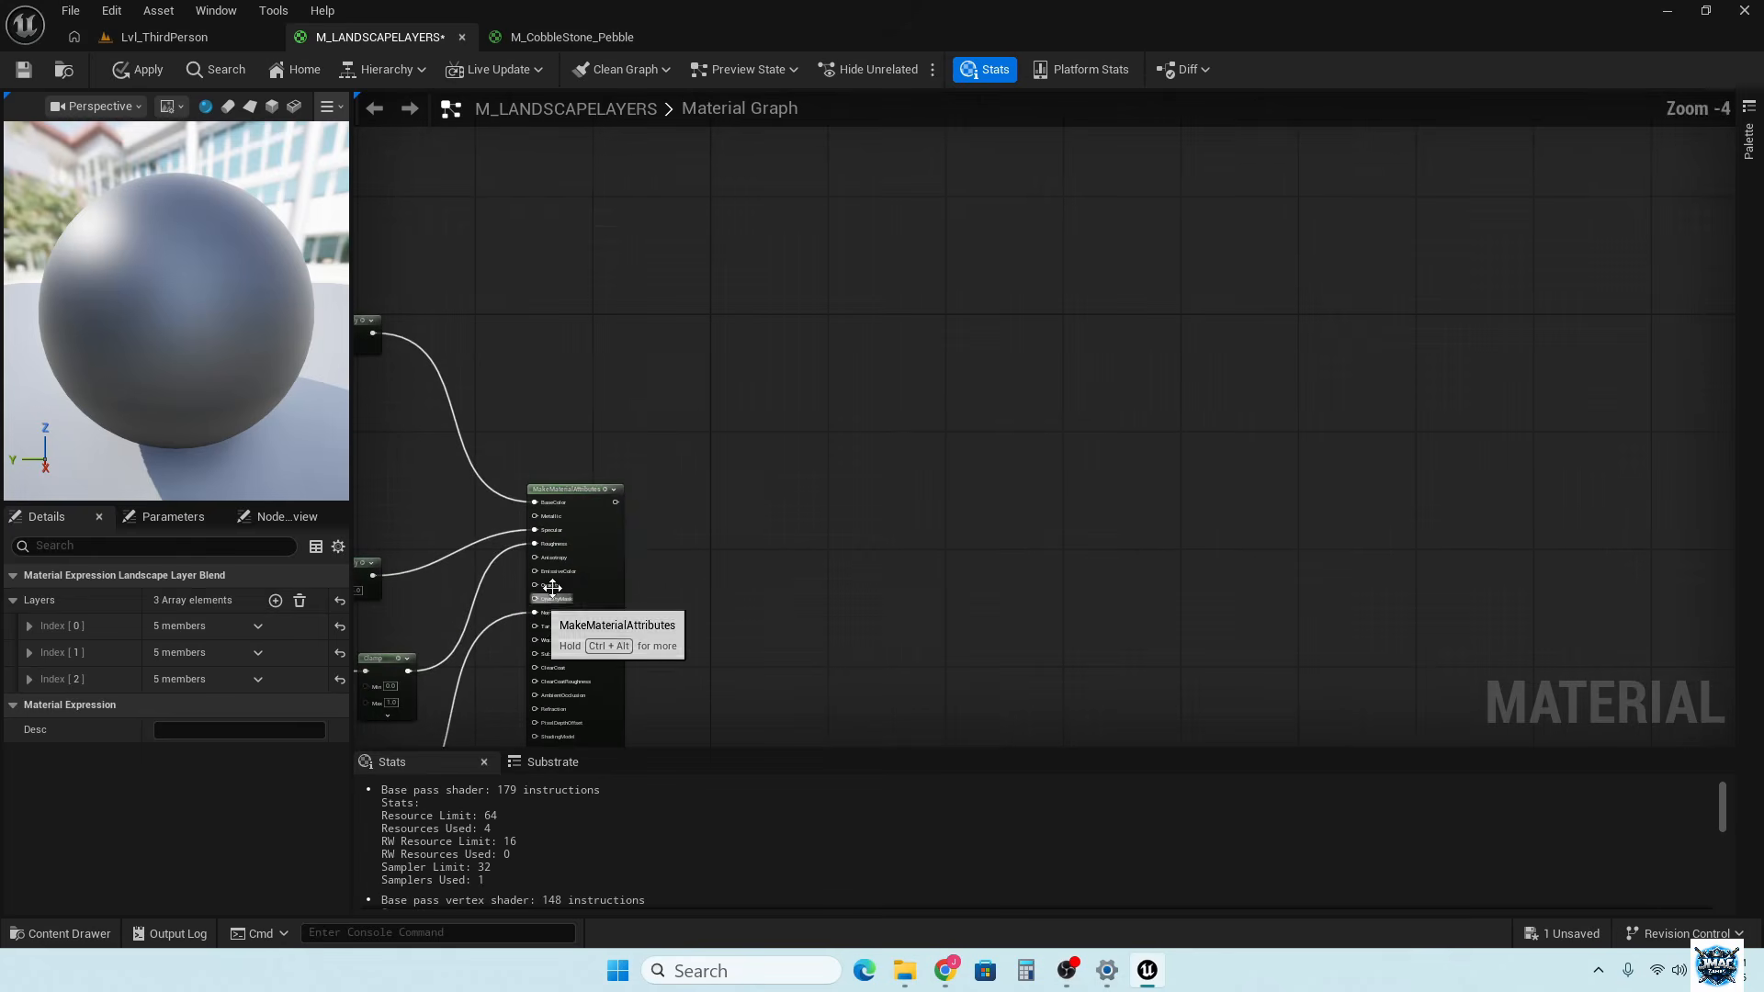
drag(621, 500, 1152, 400)
Collapse all cobblestone nodes, including MakeMaterialAttributes, into a single subgraph node named ROAD
scroll(1093, 568, down, 3)
scroll(878, 641, down, 2)
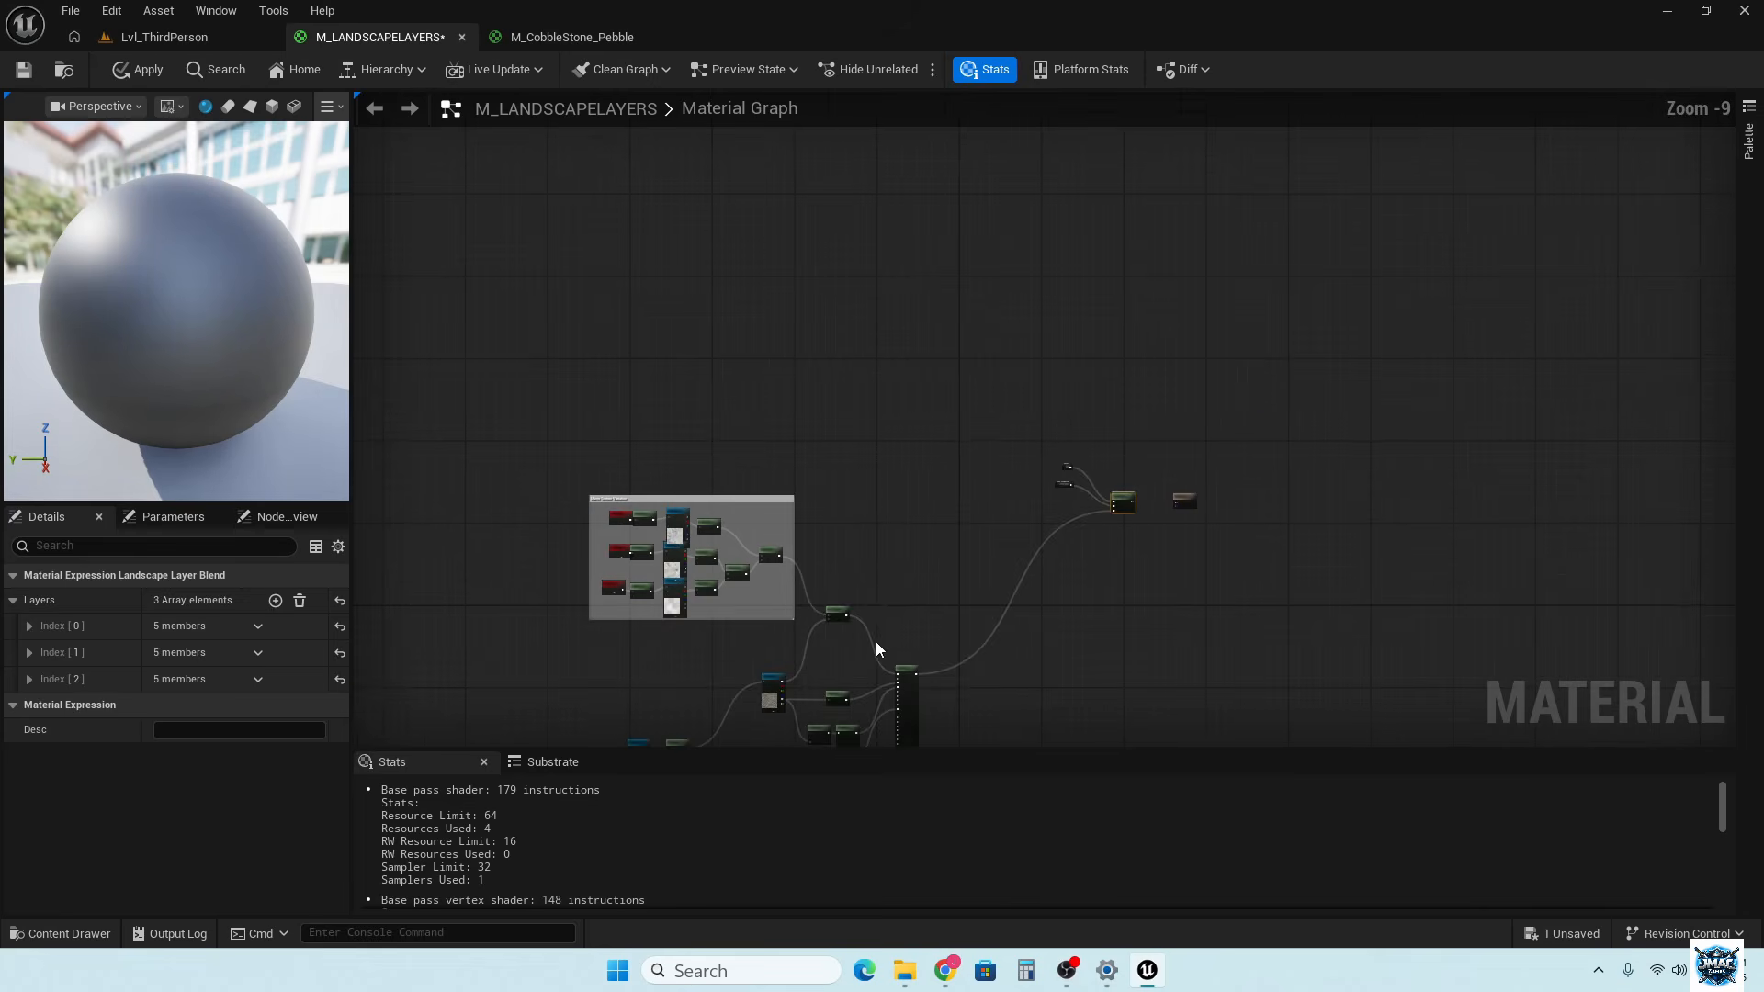
right_drag(879, 641, 890, 256)
drag(962, 469, 570, 131)
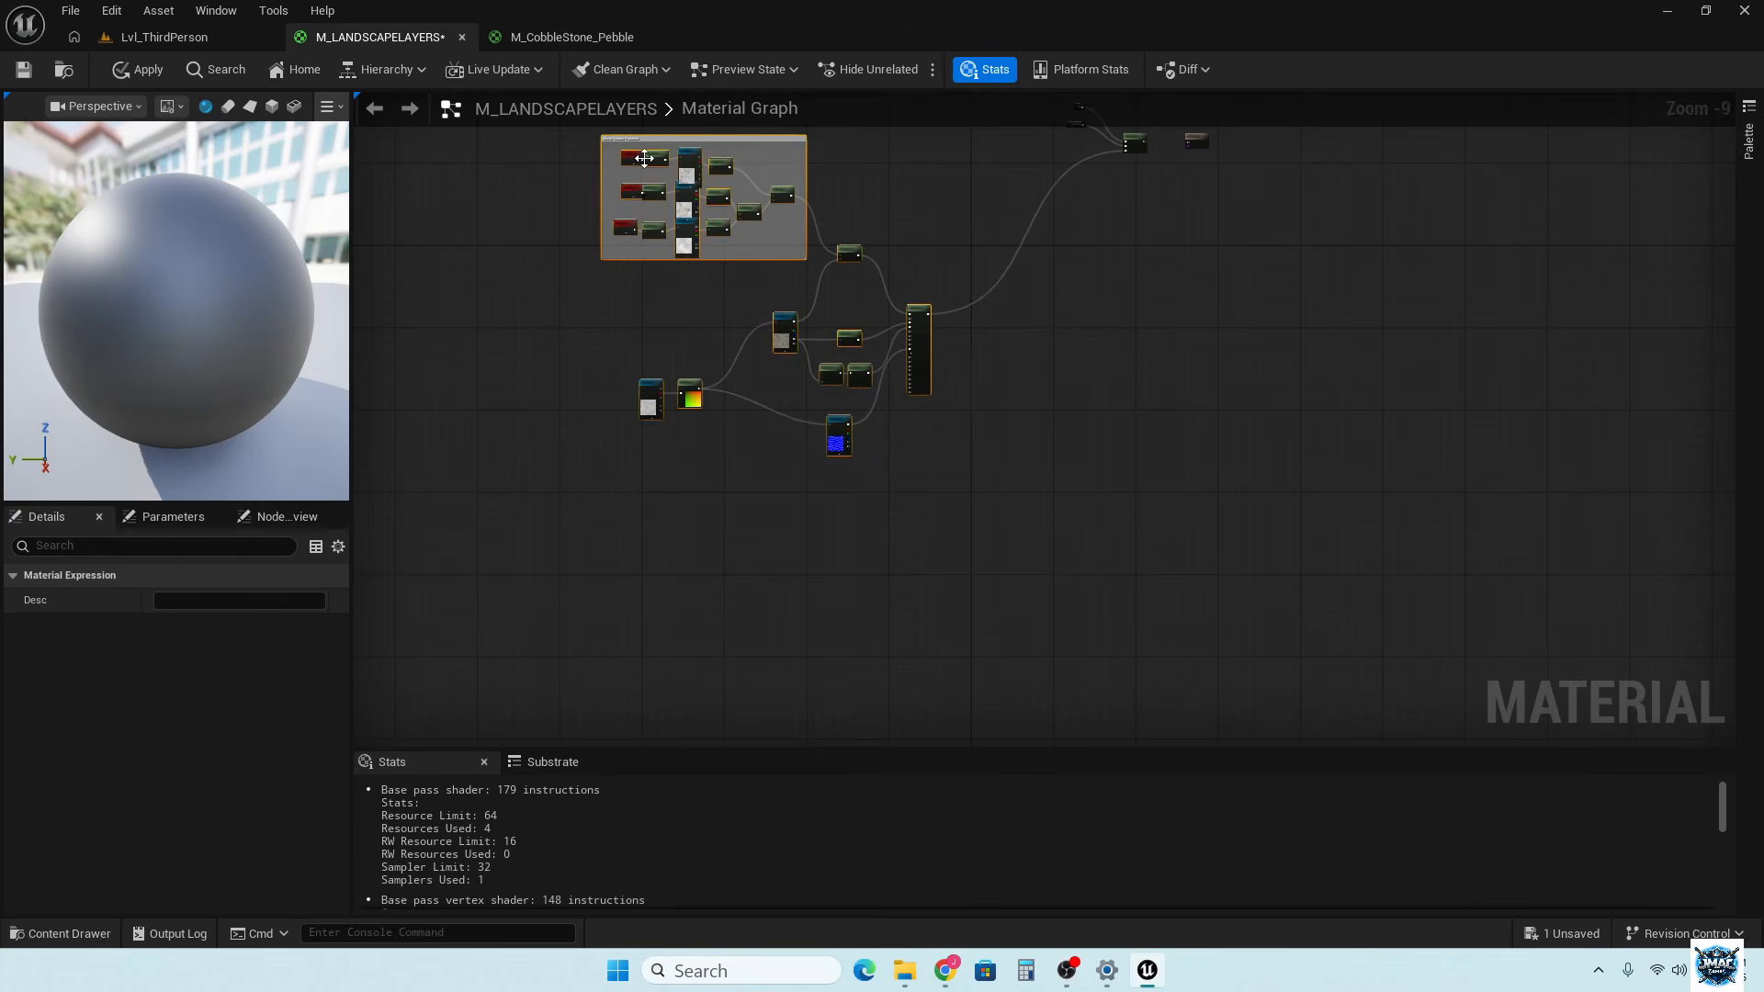
right_click(644, 159)
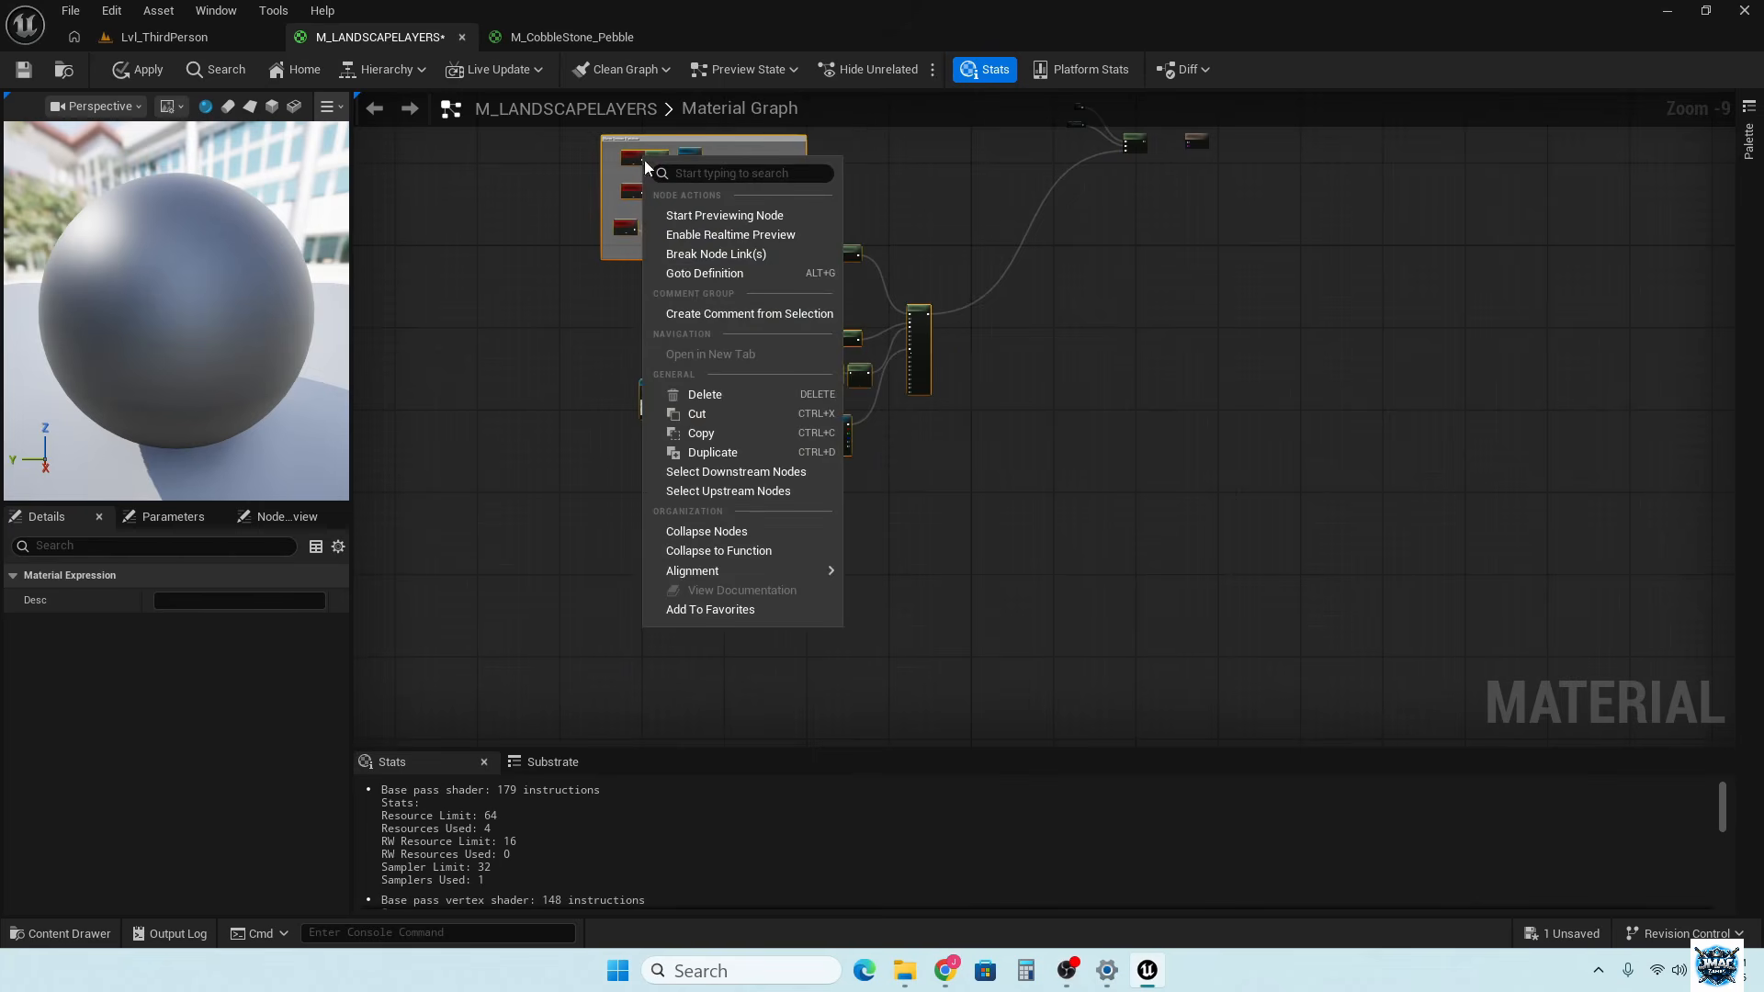
click(722, 532)
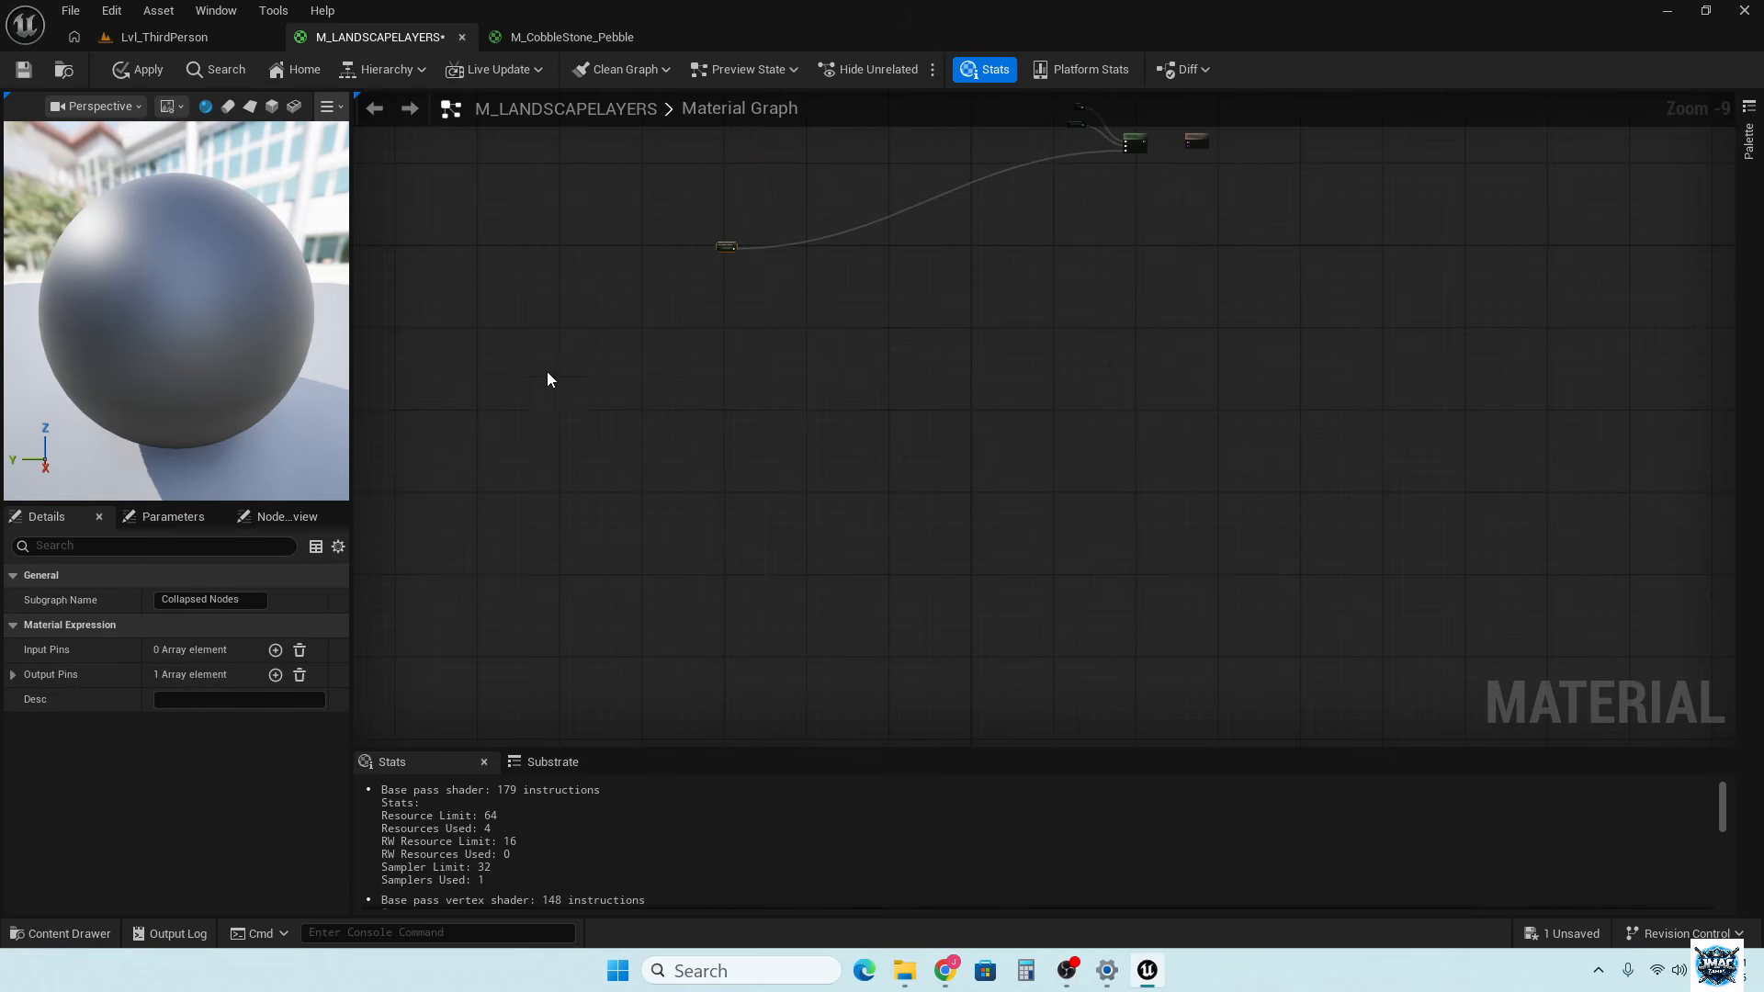
click(153, 598)
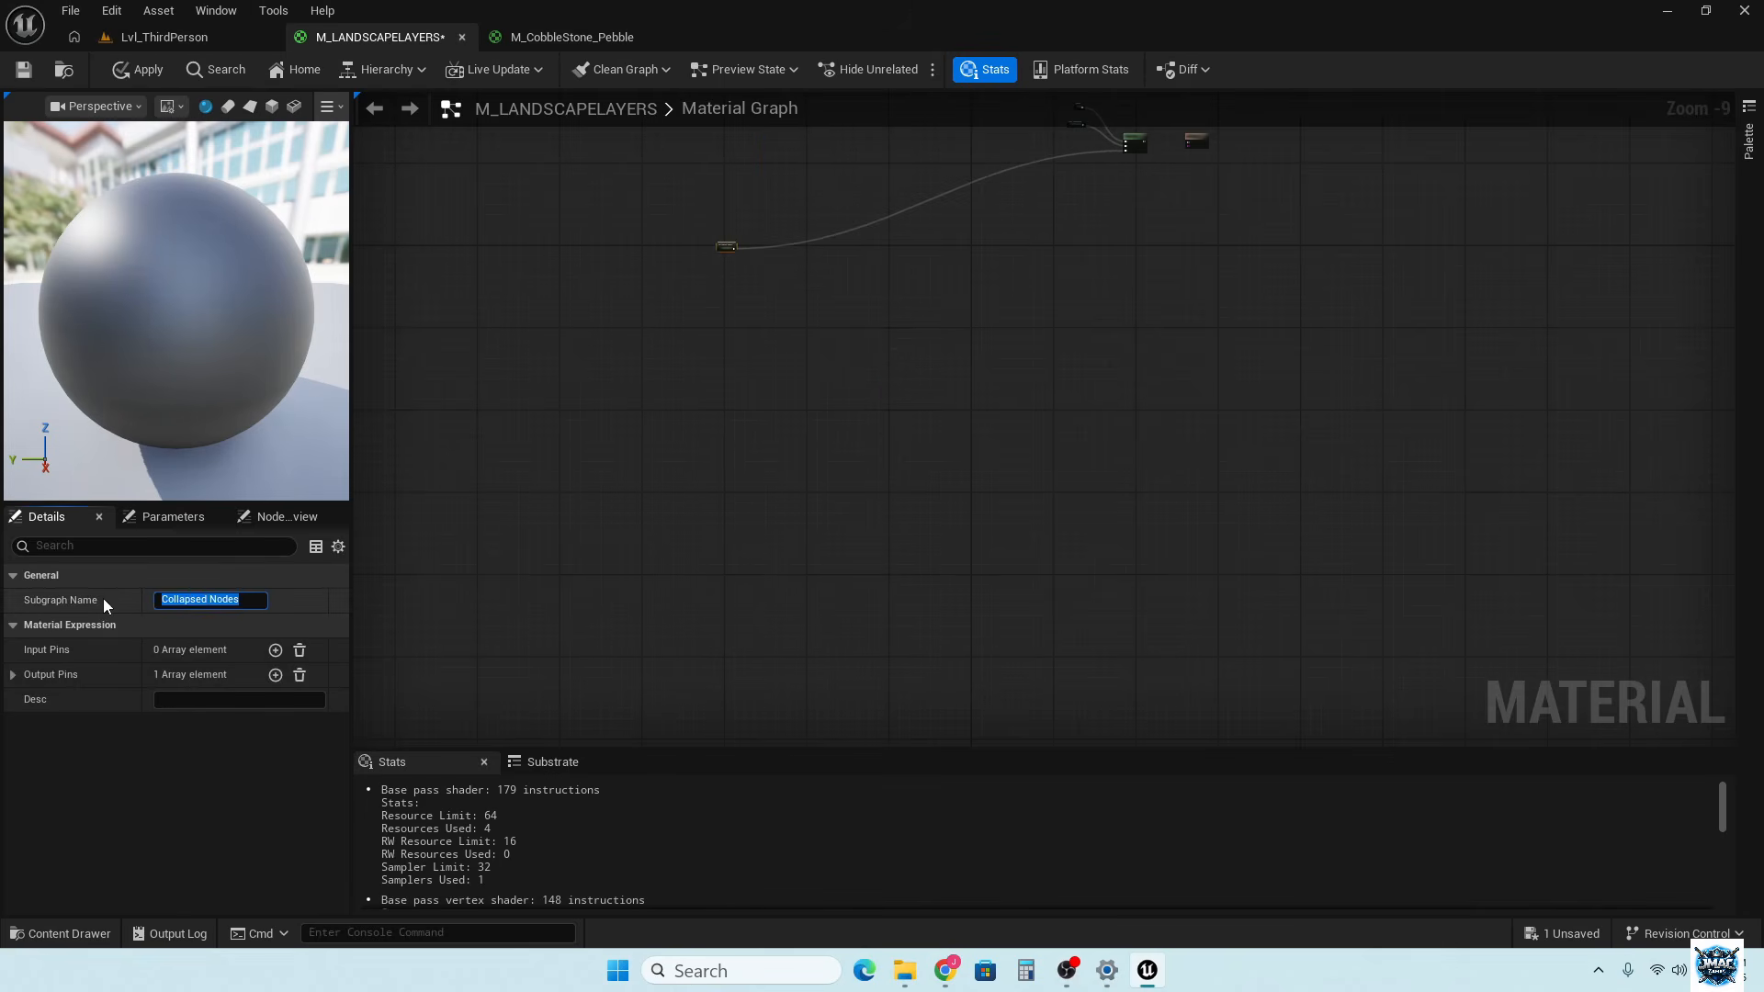
text(ROAD)
key(Return)
Move the ROAD node directly below the ROCK SANDSTONE node, in front of the Landscape Layer Blend
scroll(1032, 156, up, 4)
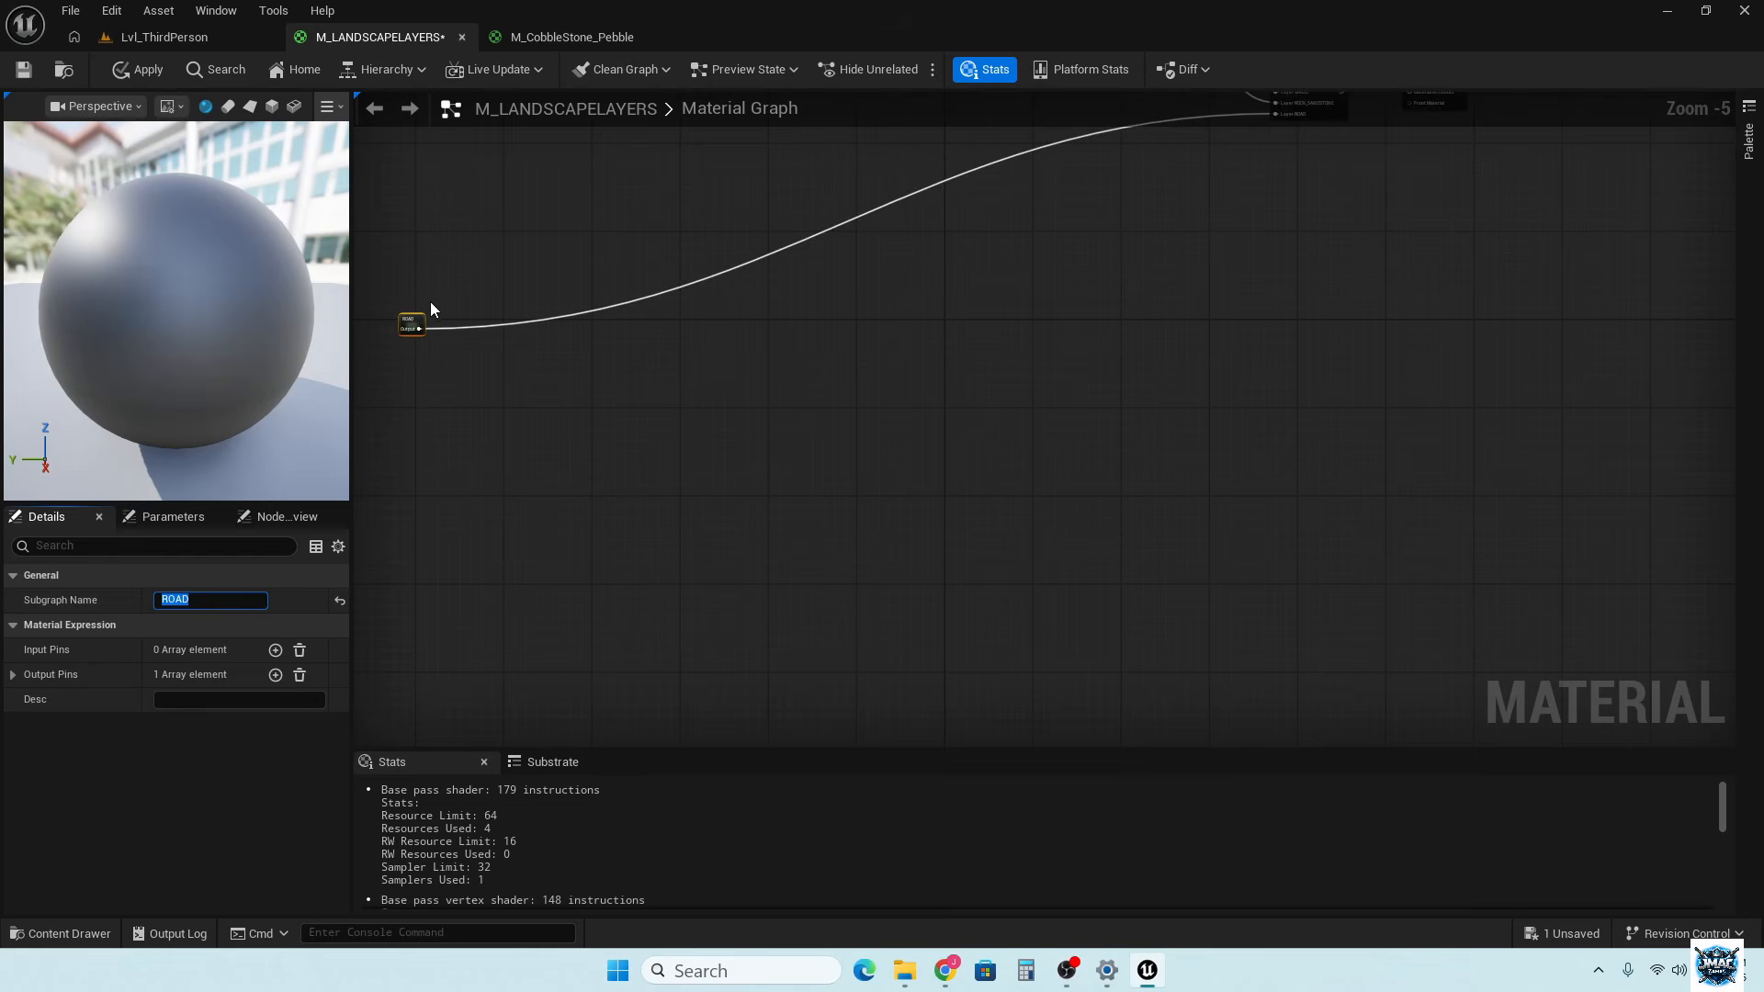
drag(412, 318, 1177, 118)
right_drag(1123, 248, 968, 500)
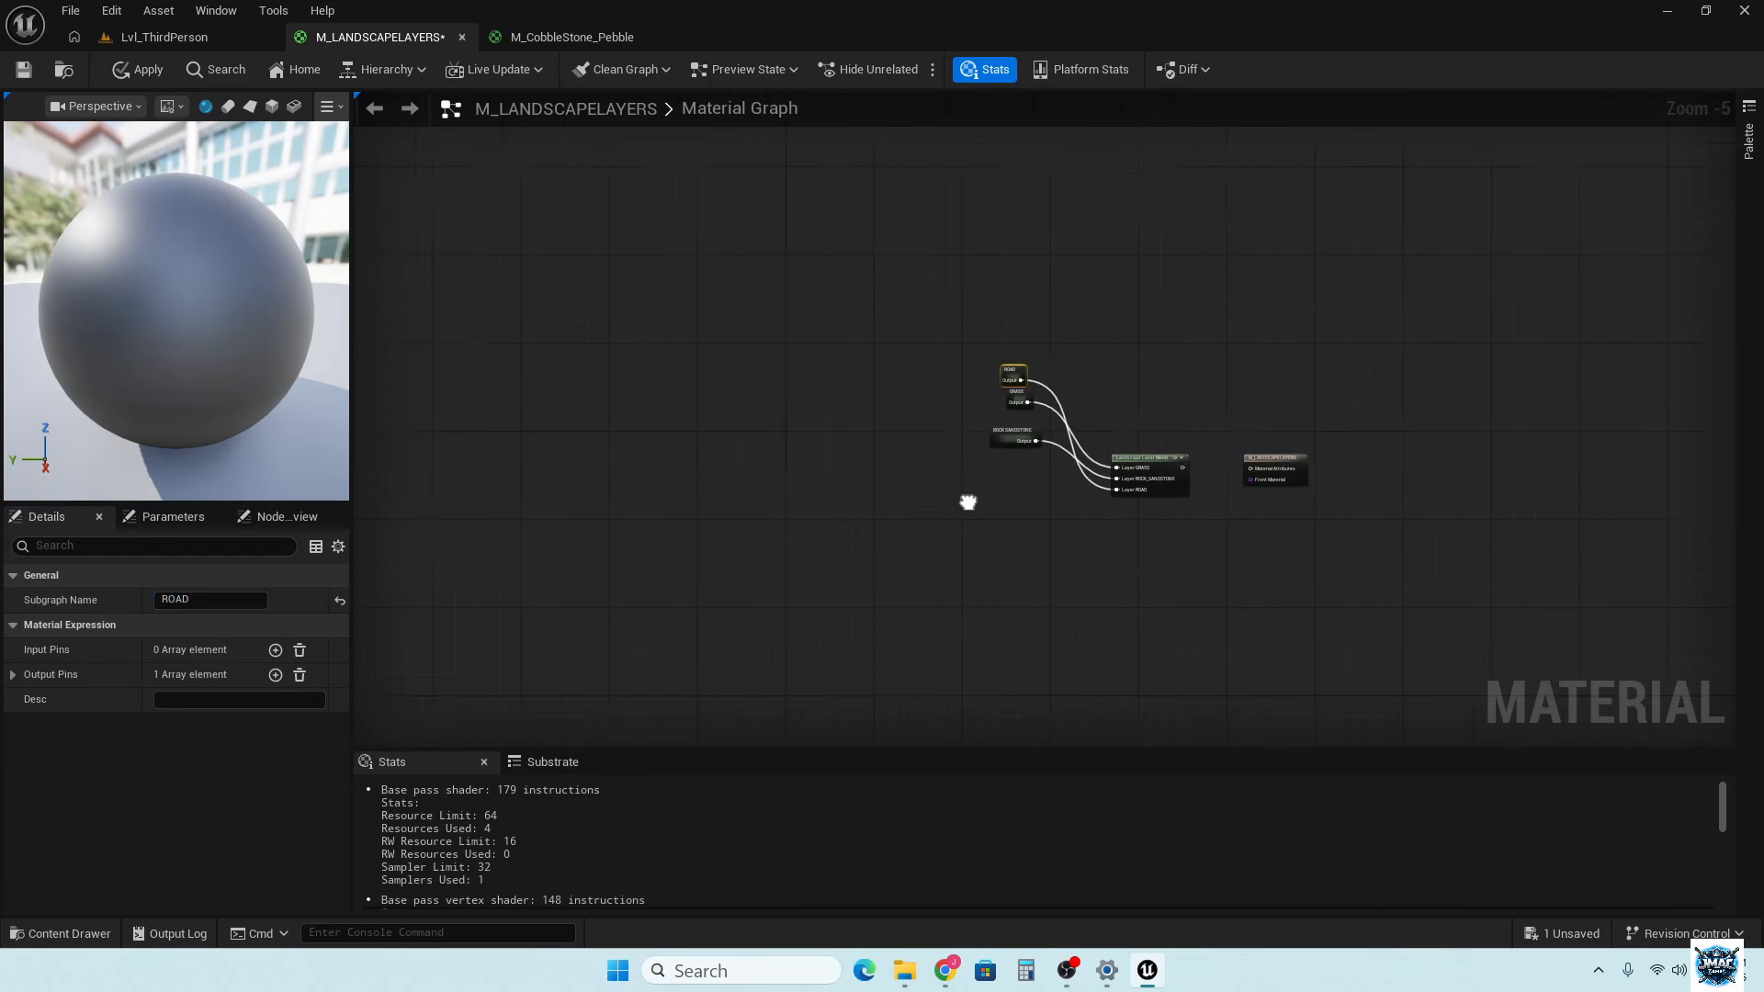
scroll(992, 477, up, 2)
drag(1031, 268, 1040, 474)
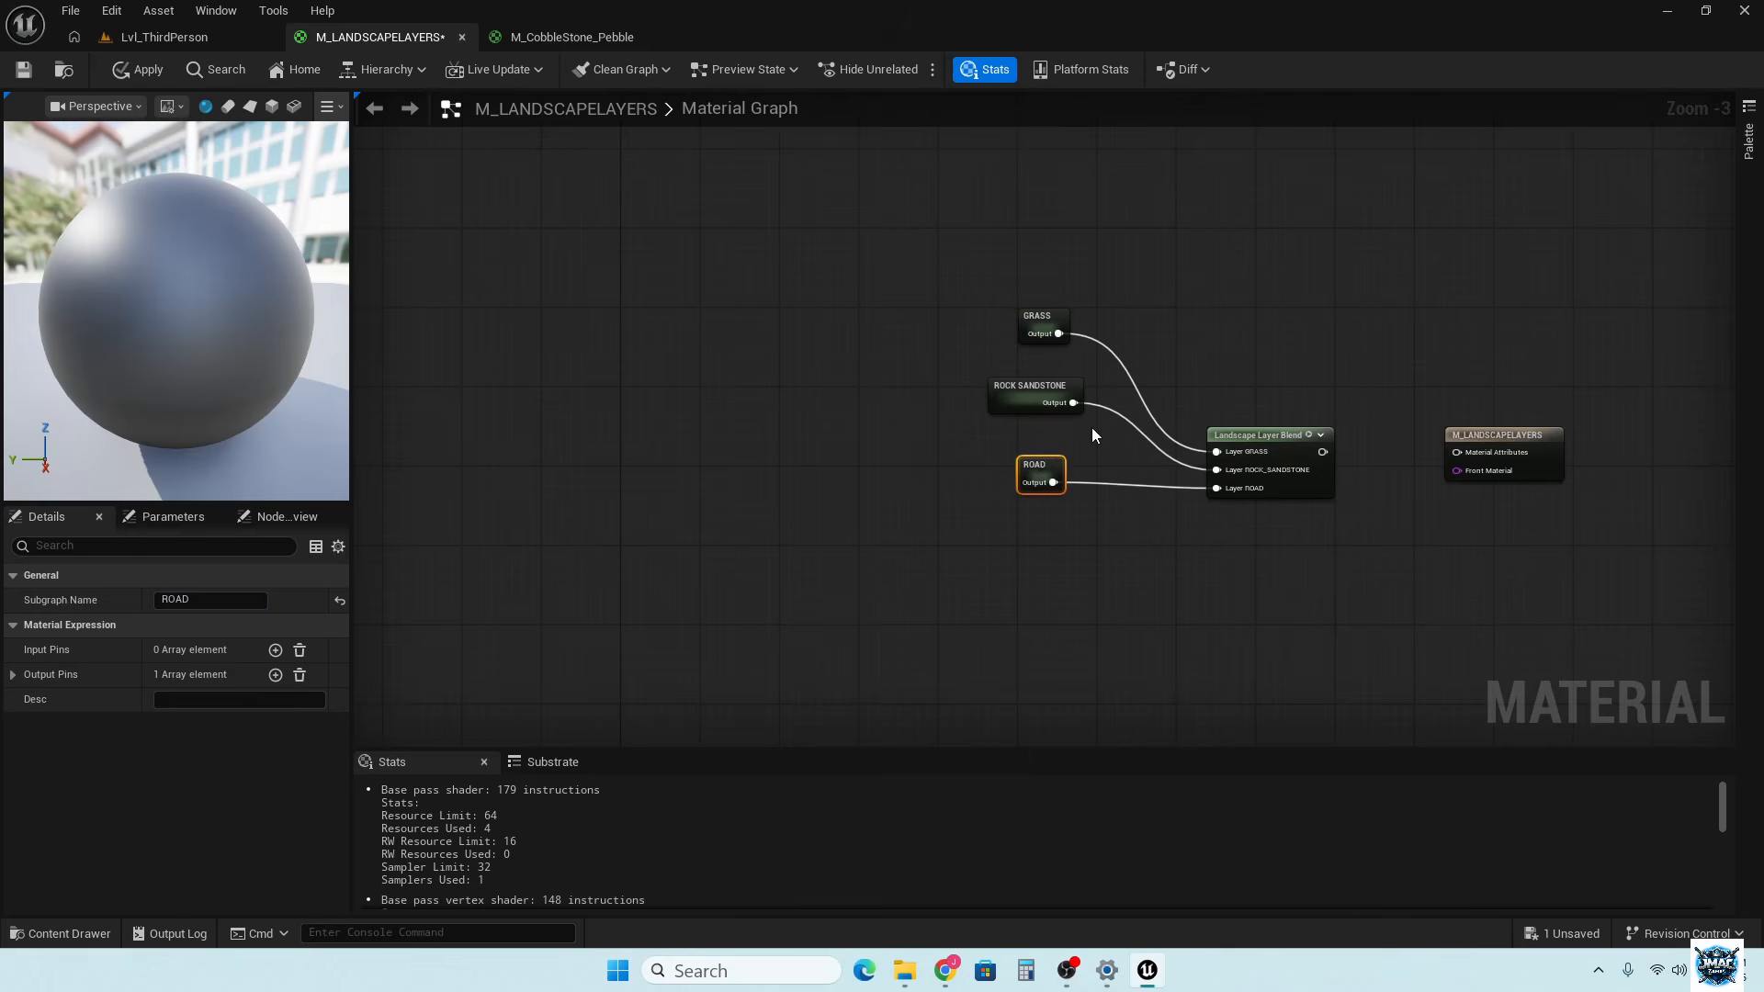
Connect the Landscape Layer Blend output to Material Attributes on M_LANDSCAPELAYERS, and apply and save the material
scroll(1091, 427, up, 2)
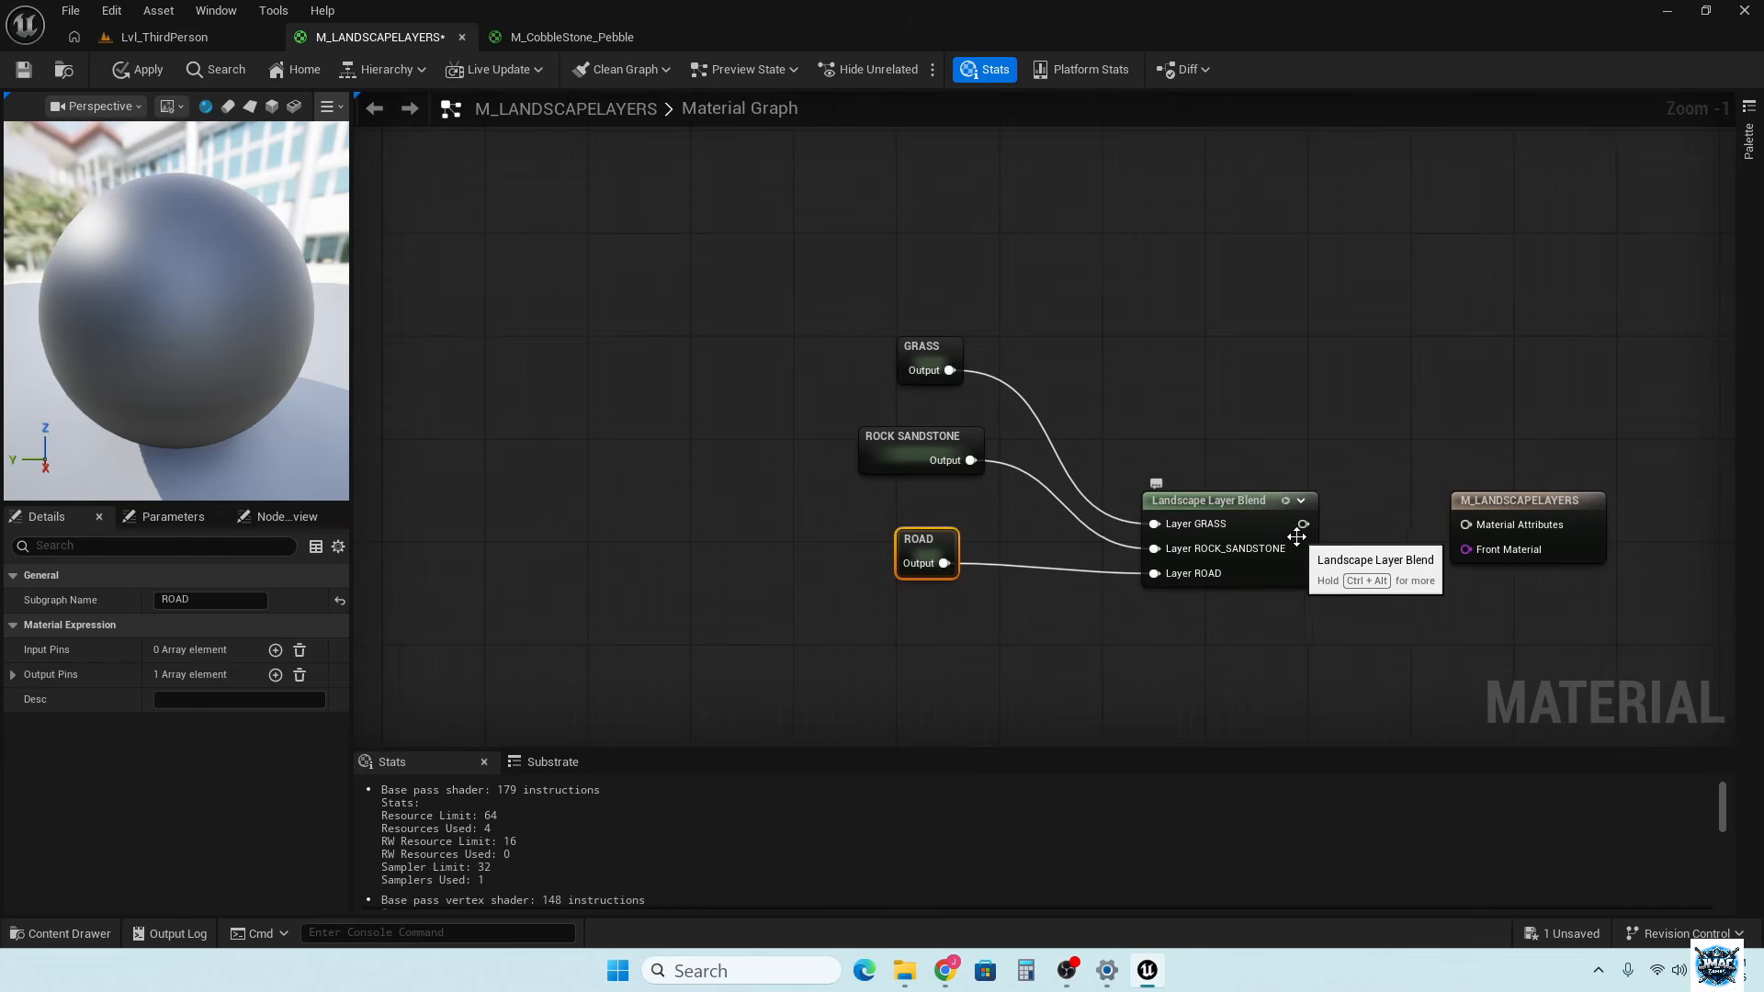
drag(1303, 524, 1468, 530)
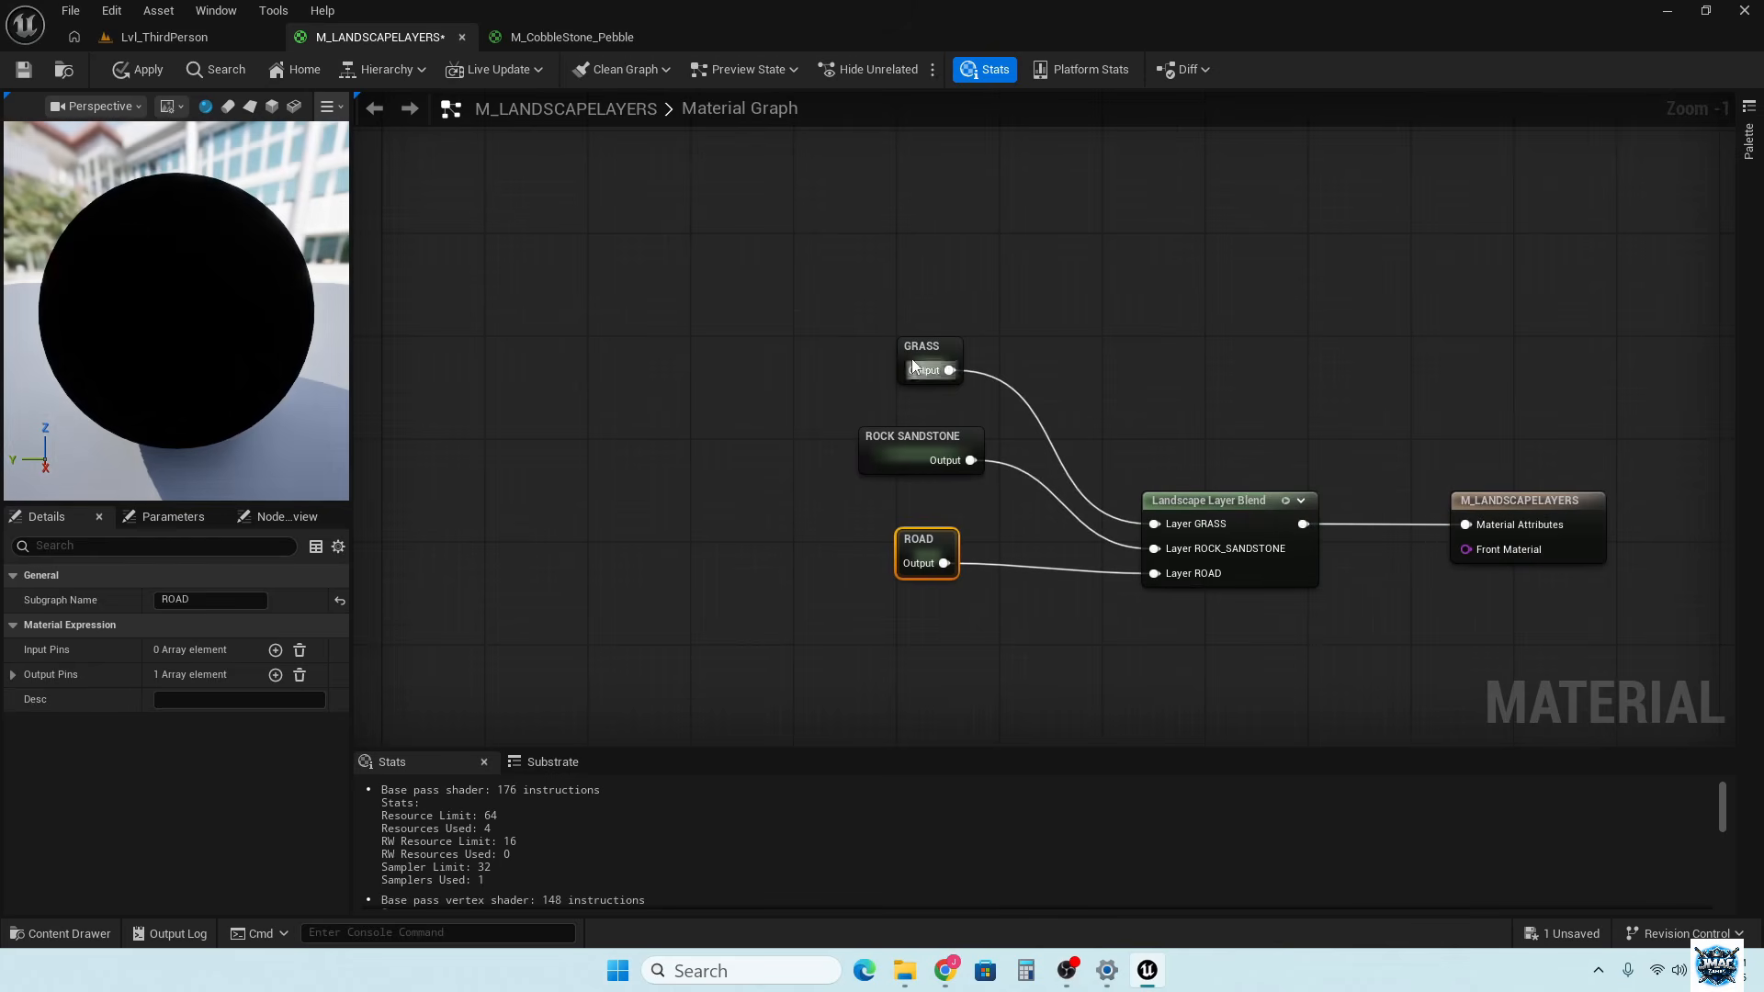
click(149, 71)
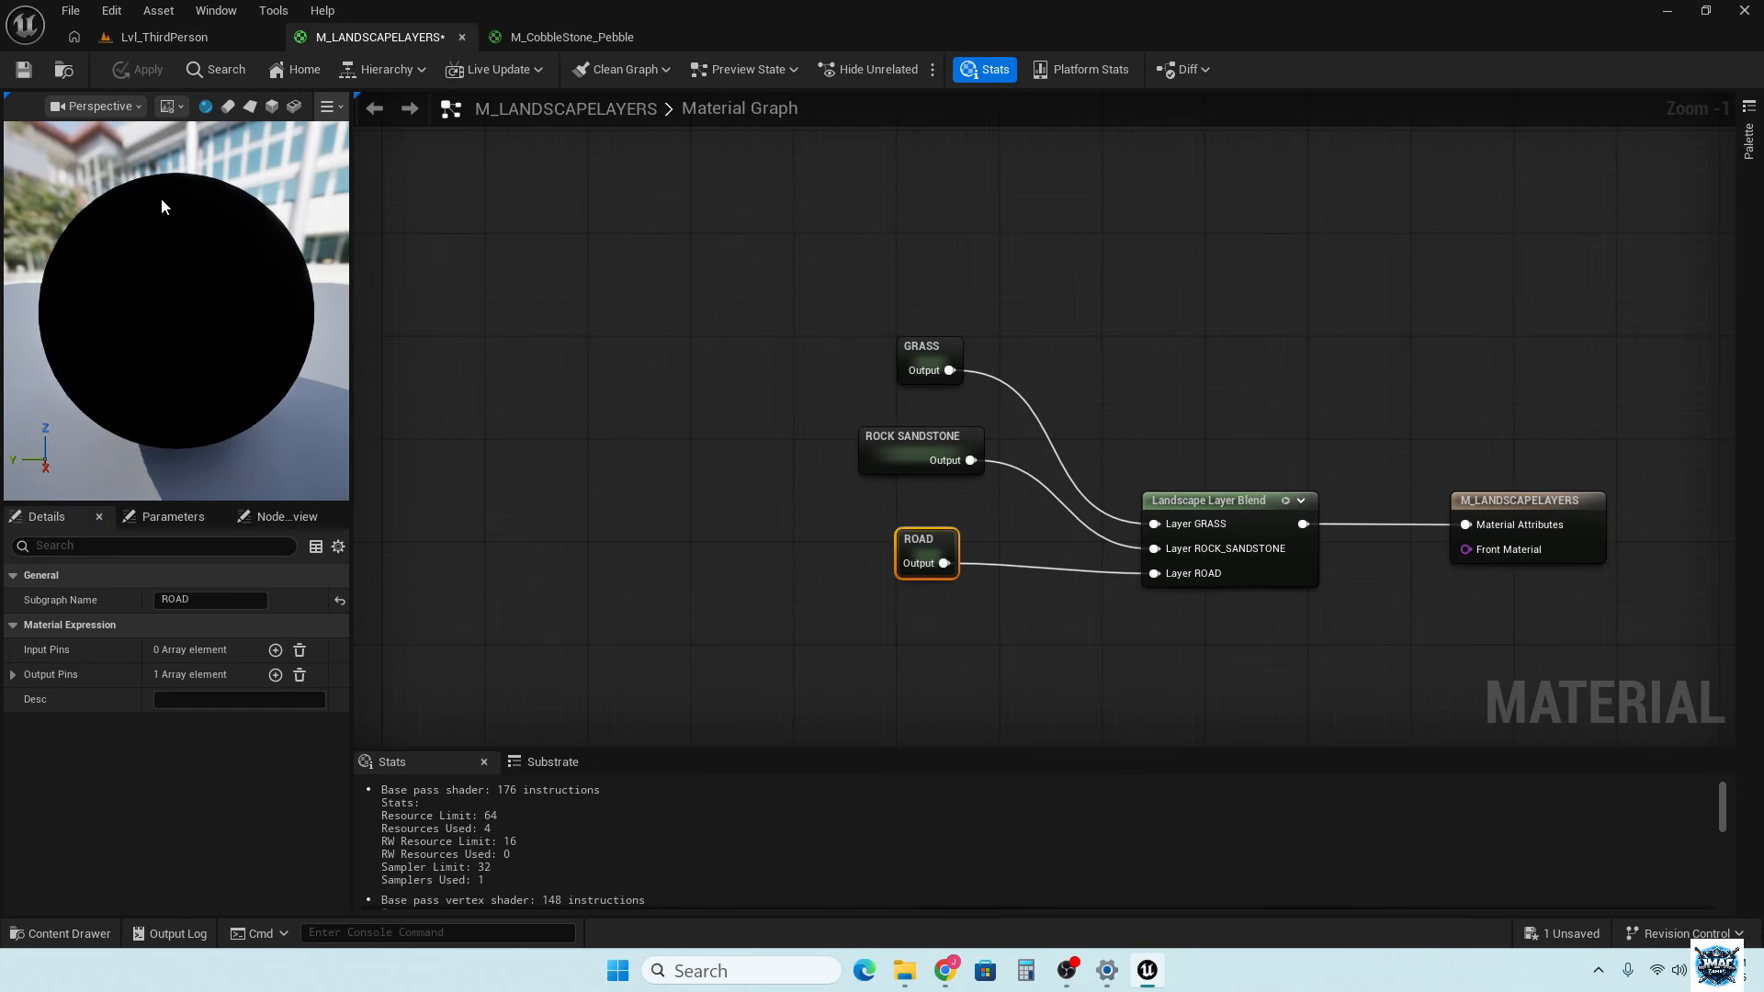
click(23, 69)
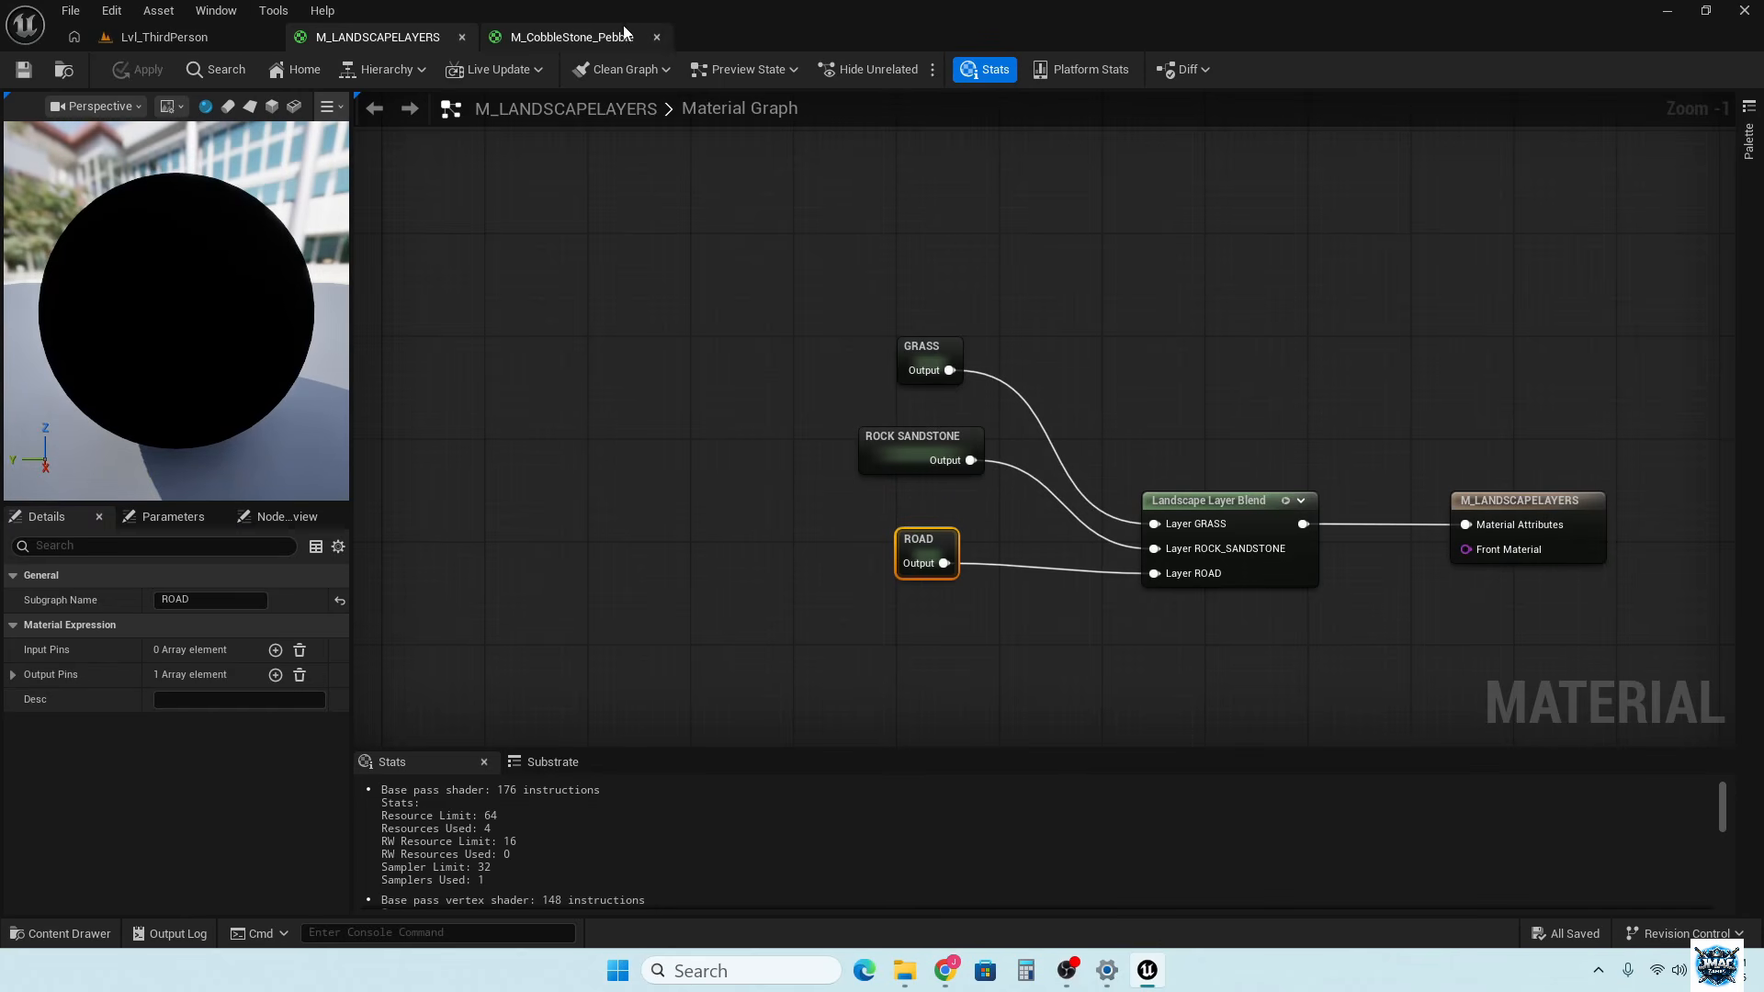
Close the M_CobbleStone_Pebble and M_LANDSCAPELAYERS materials to return to the Lvl_ThirdPerson level
click(656, 37)
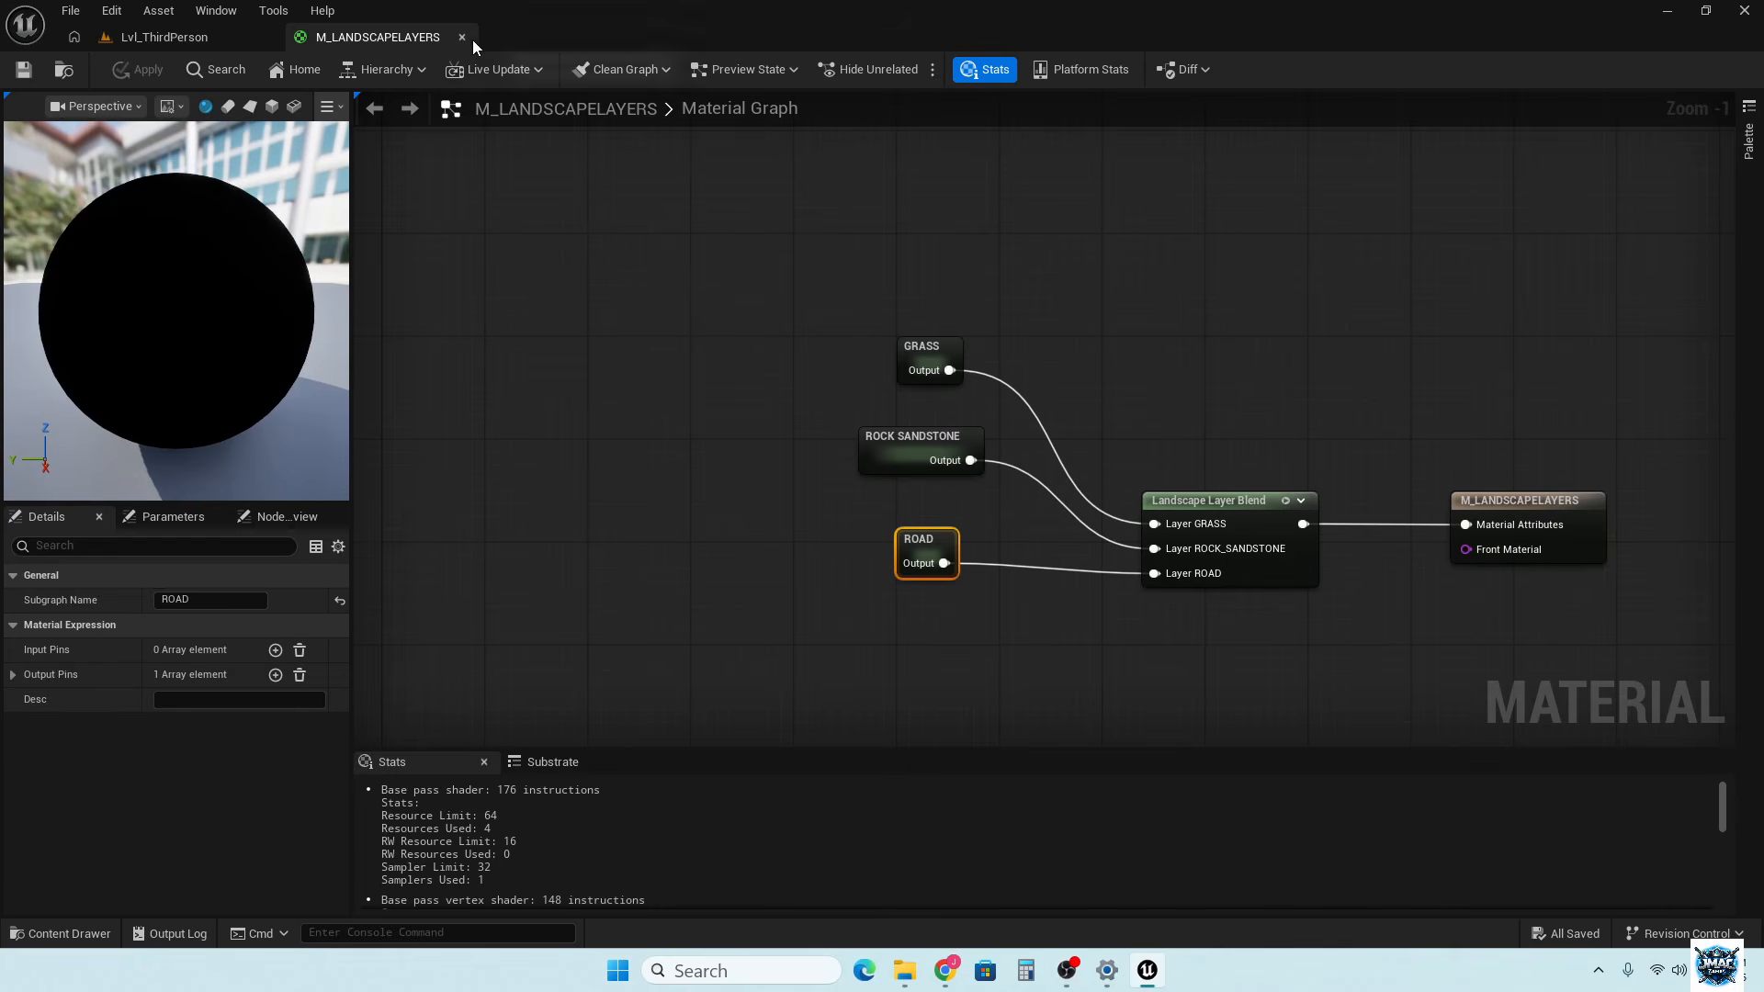
click(461, 37)
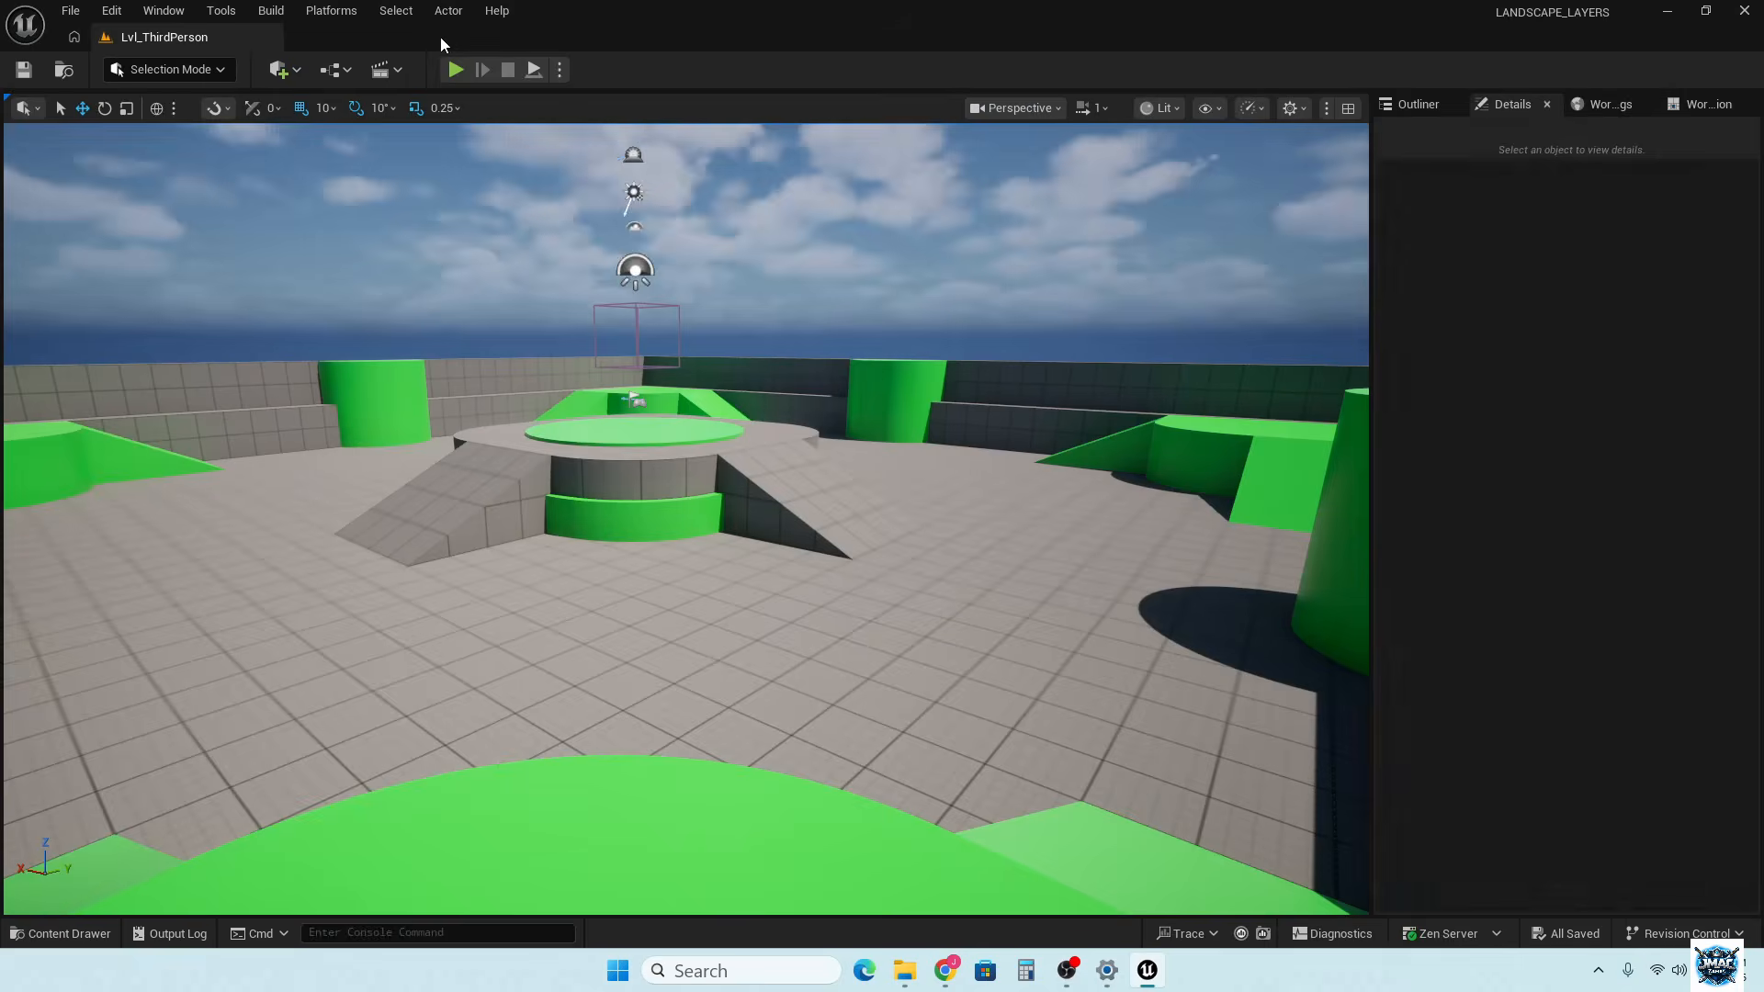
Collapse the Playground and Lighting folders in the level's actor list
right_drag(466, 592, 460, 593)
click(489, 583)
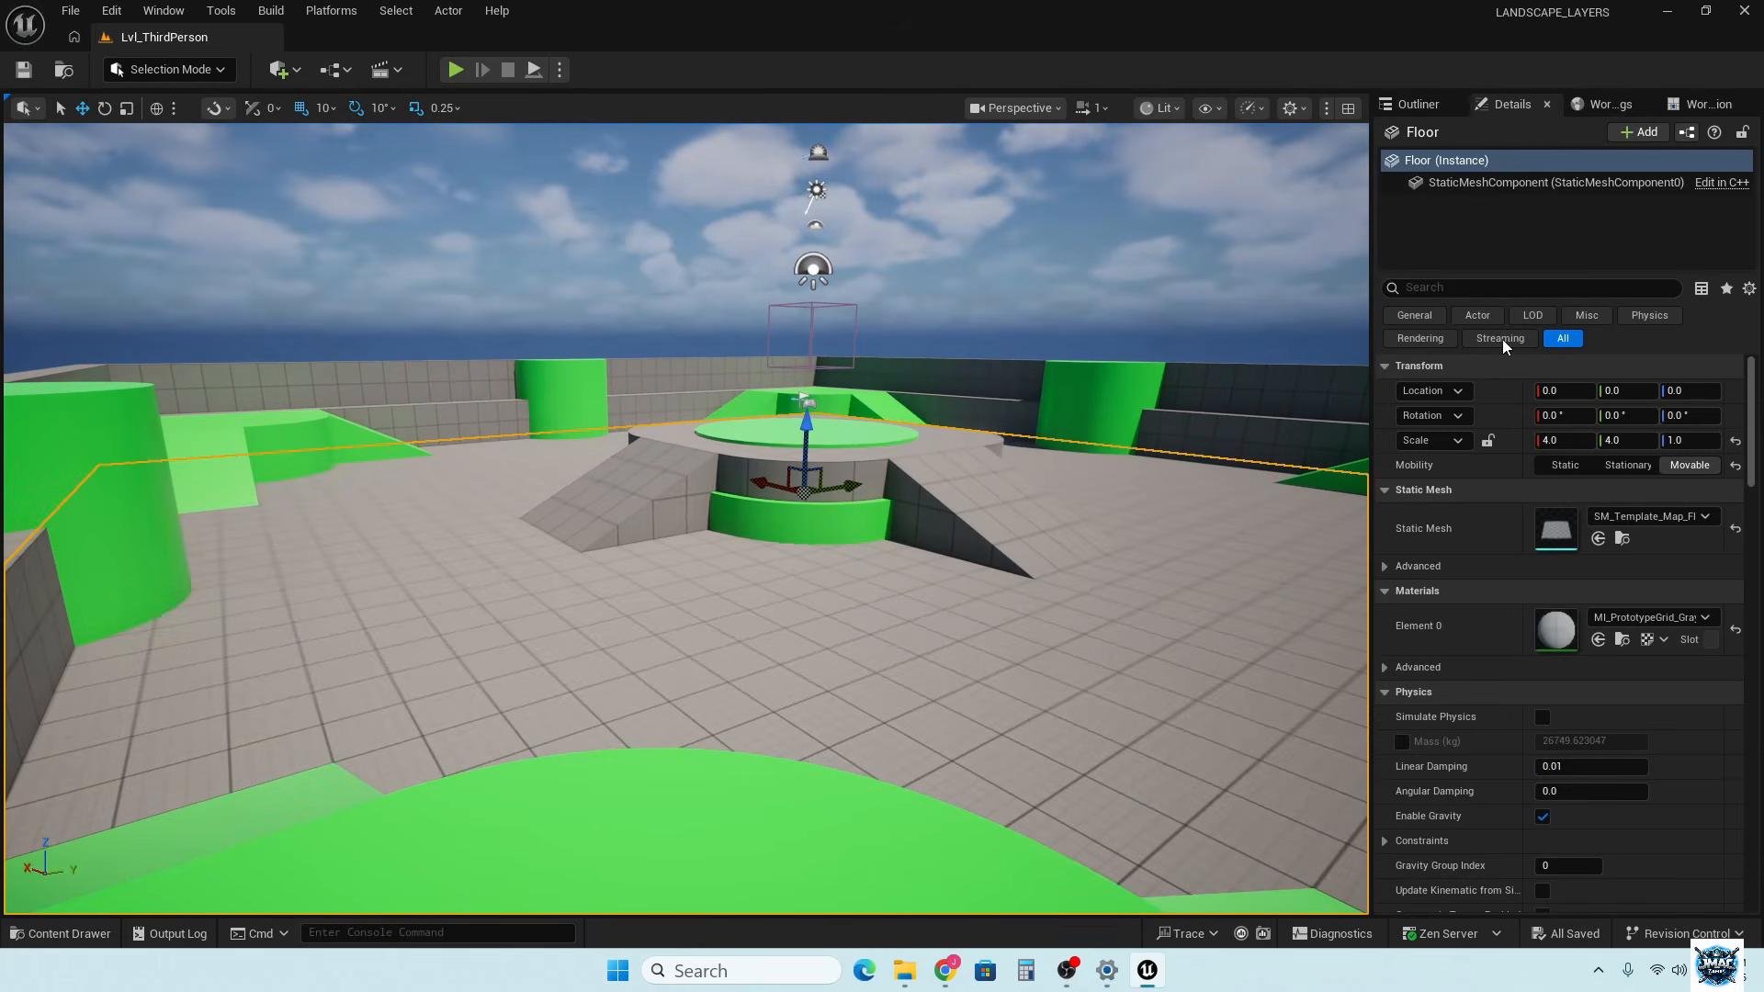
click(1425, 109)
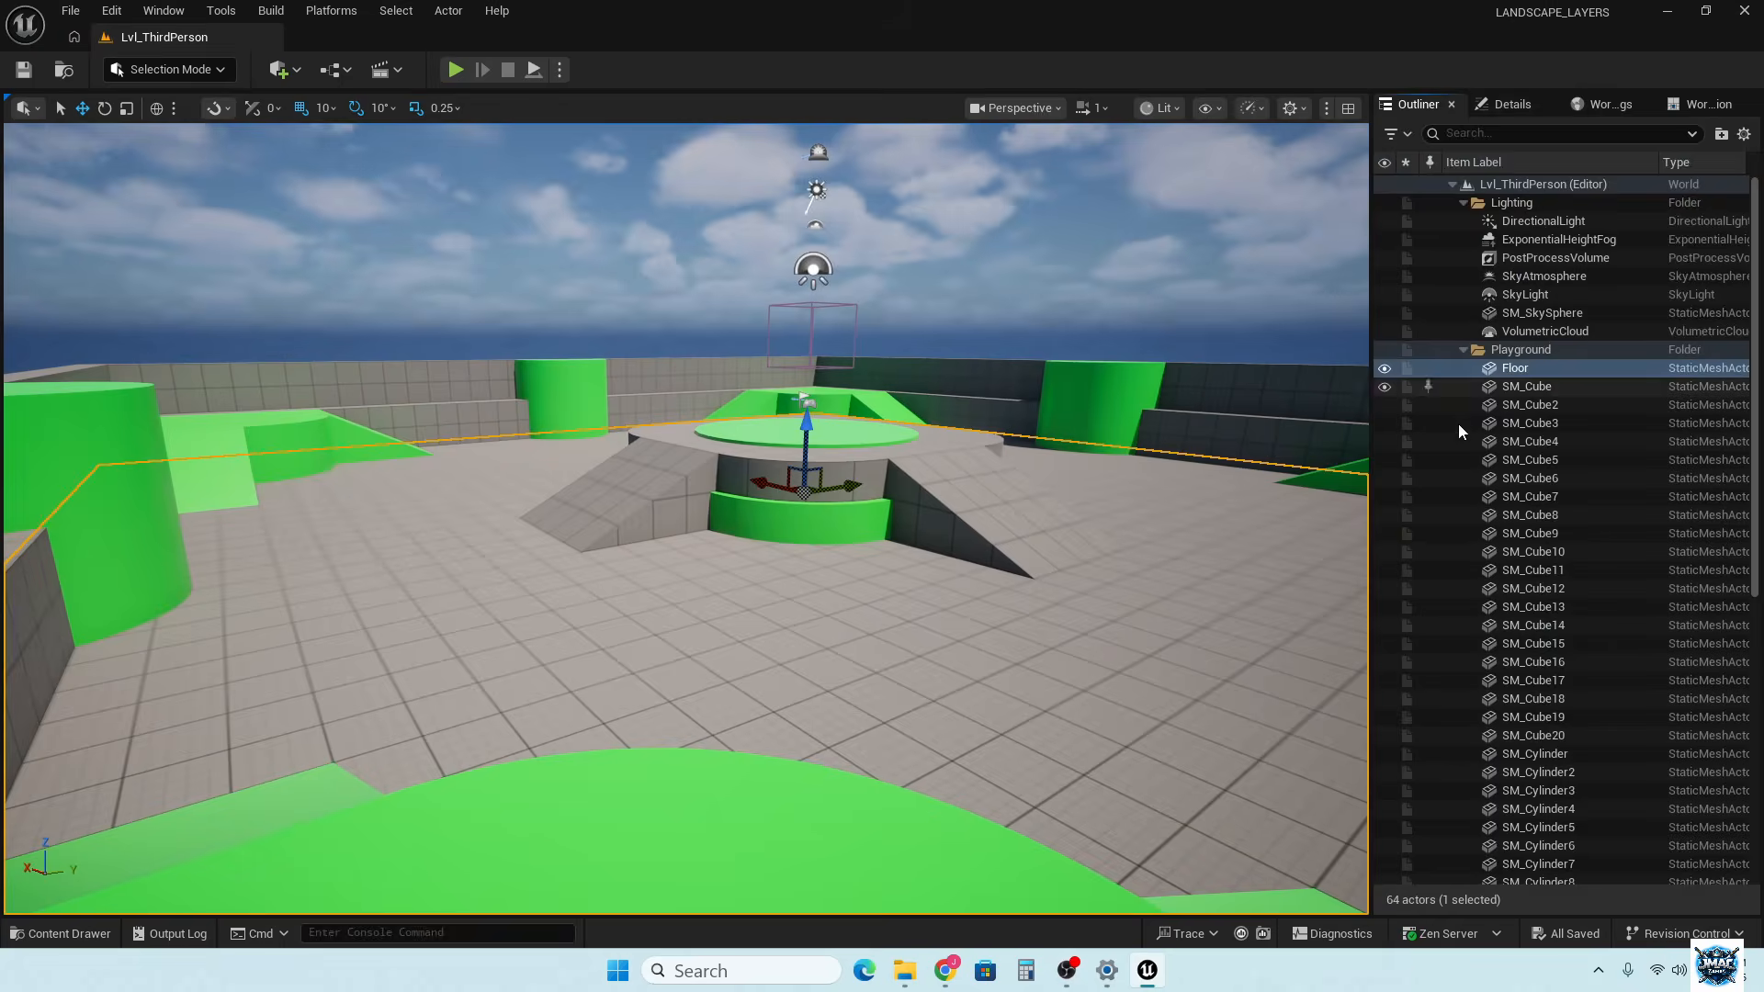
click(1460, 349)
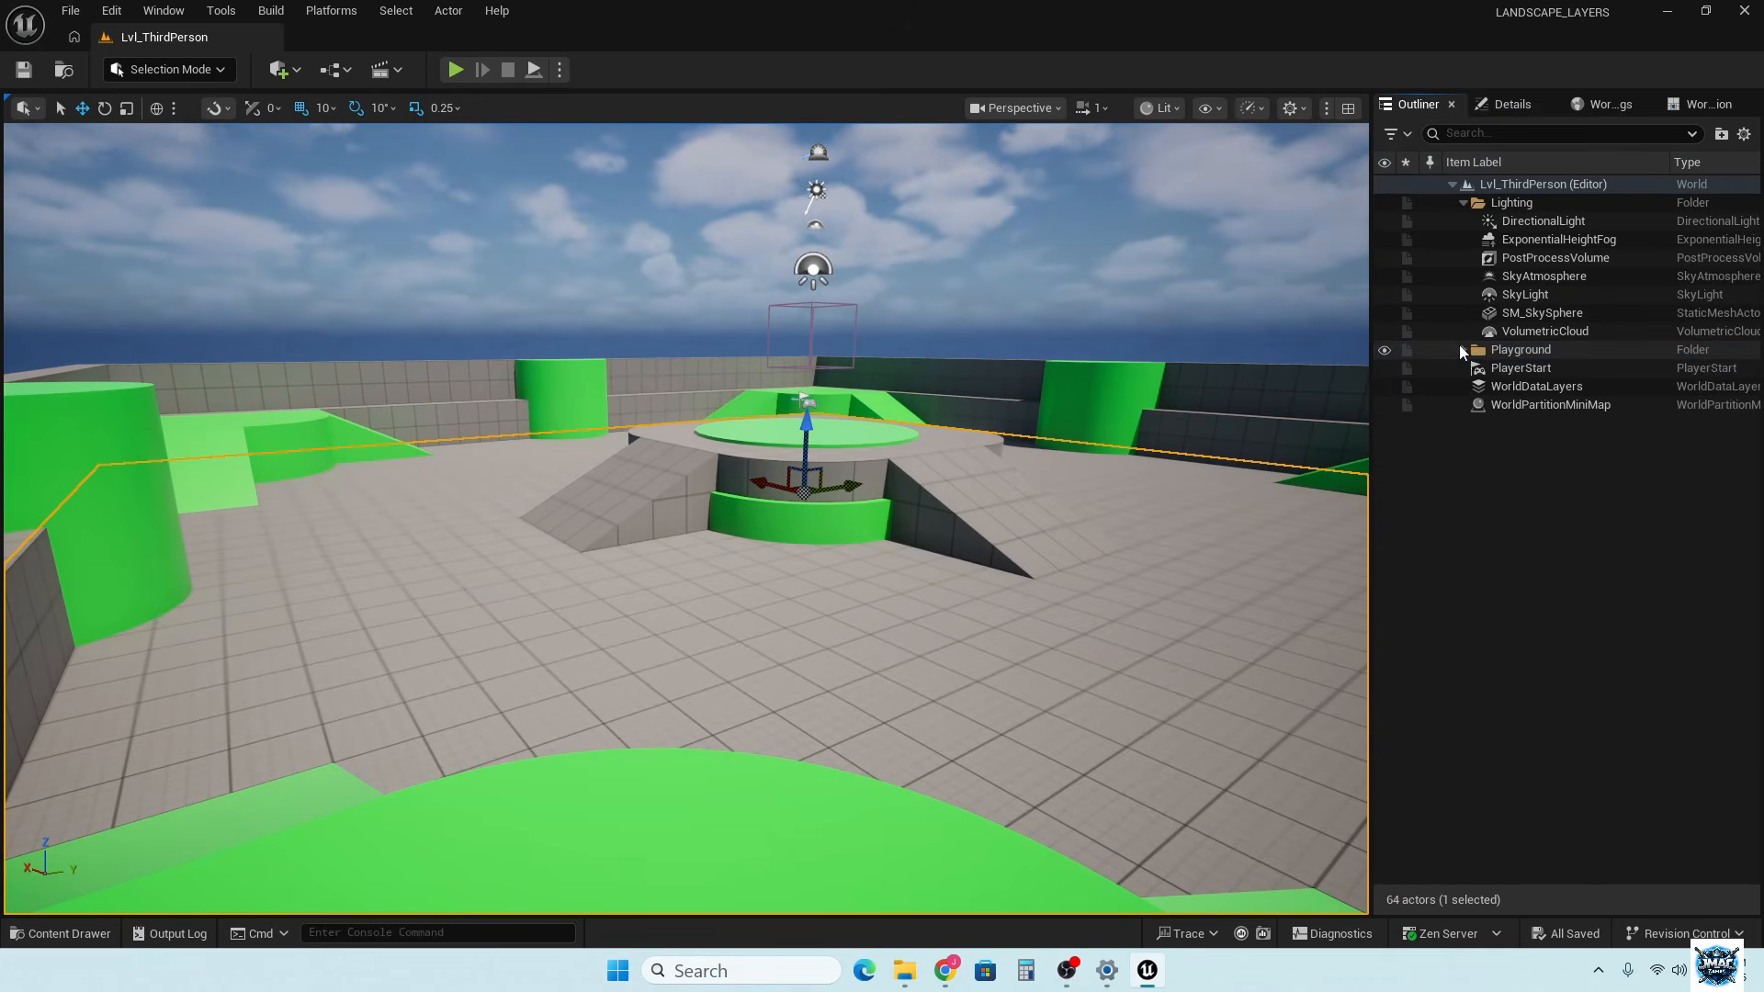
click(1462, 203)
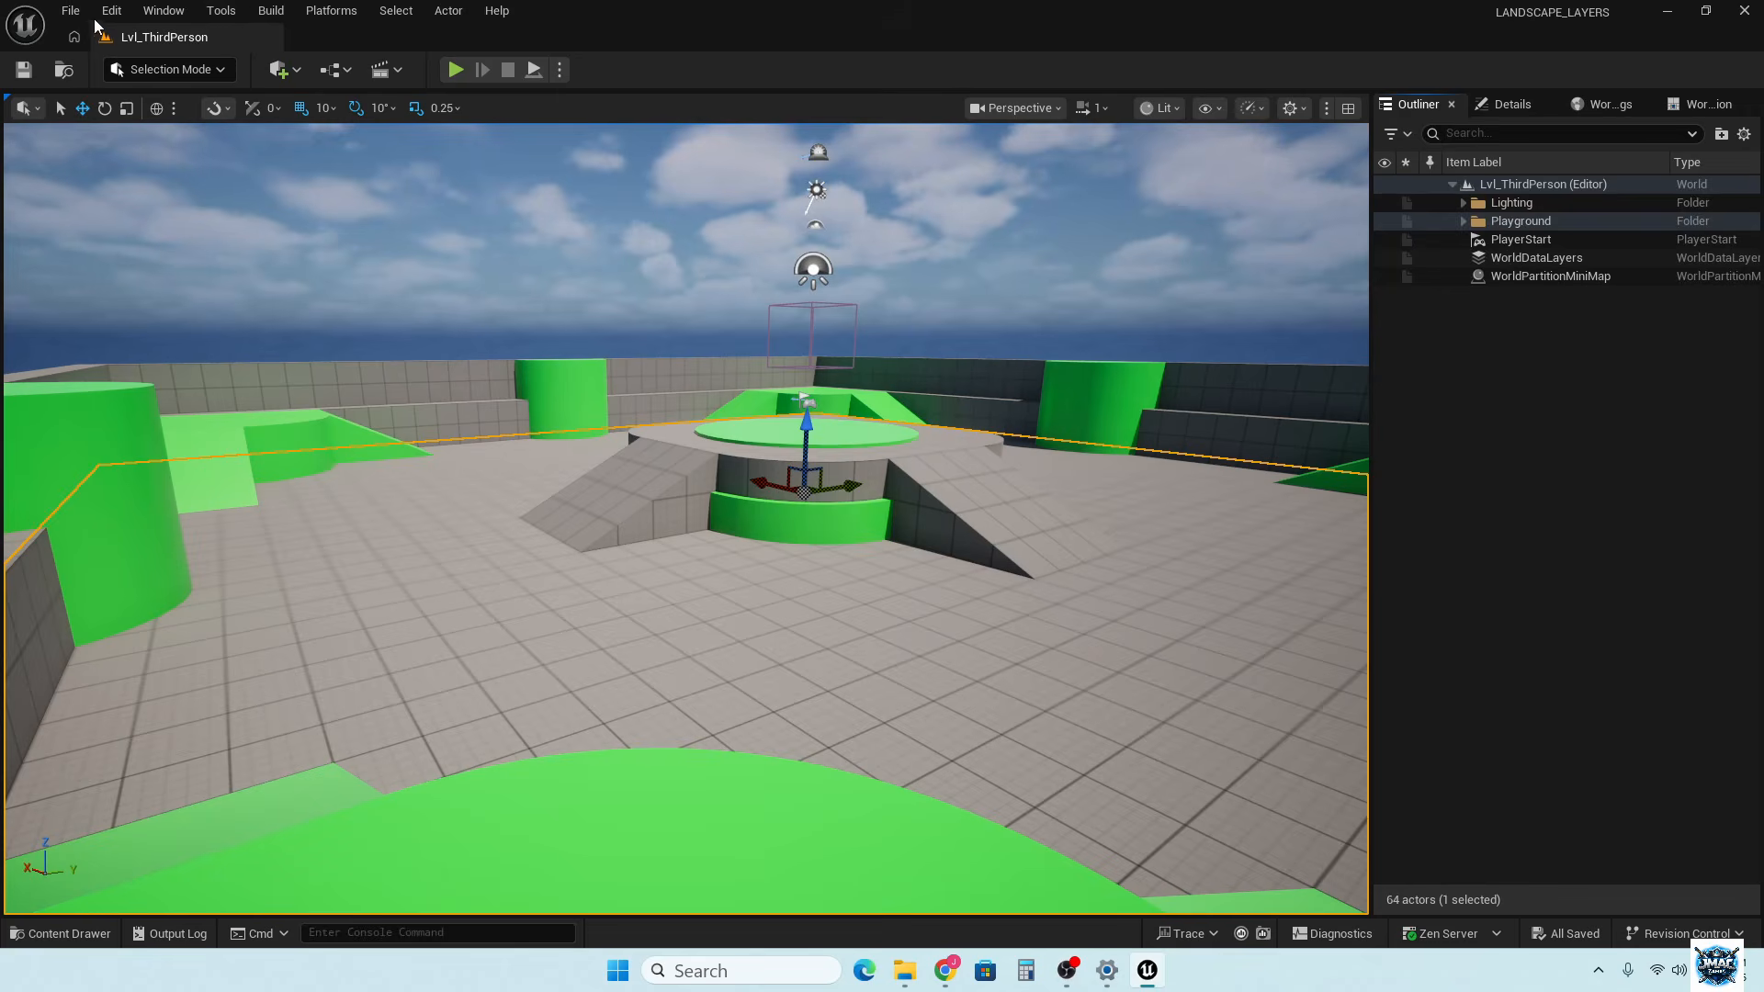
Create a new level from the Basic template
click(67, 11)
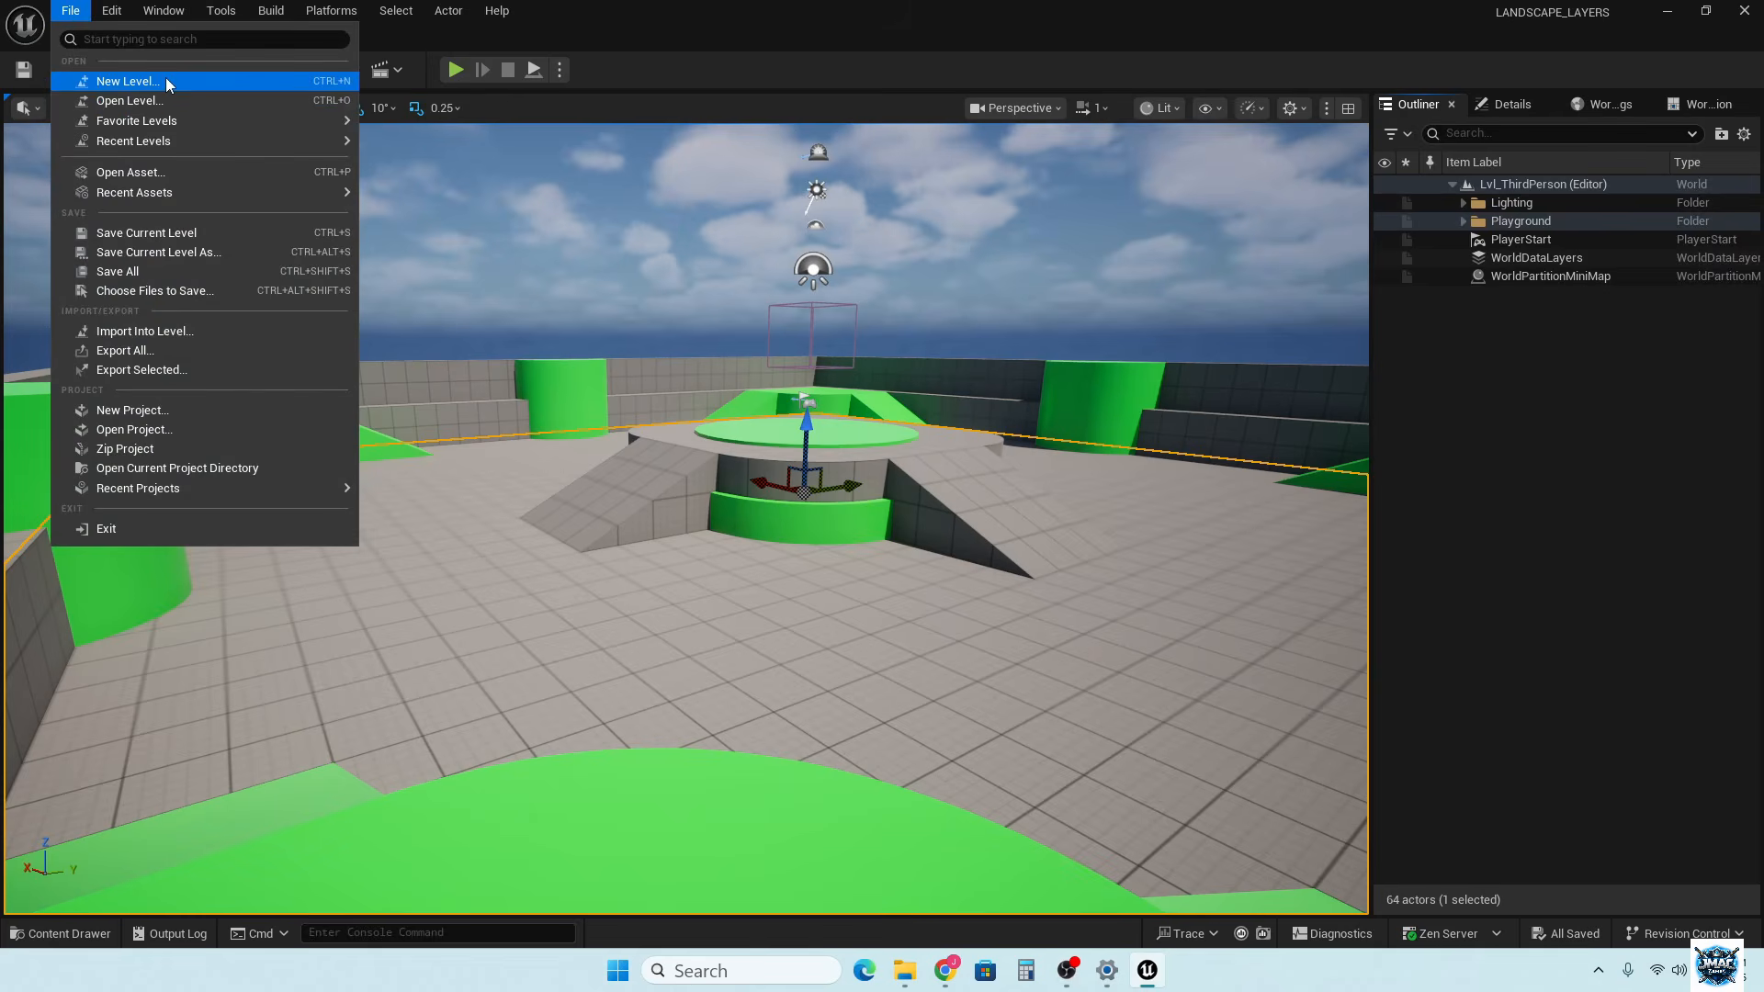
click(165, 78)
click(977, 379)
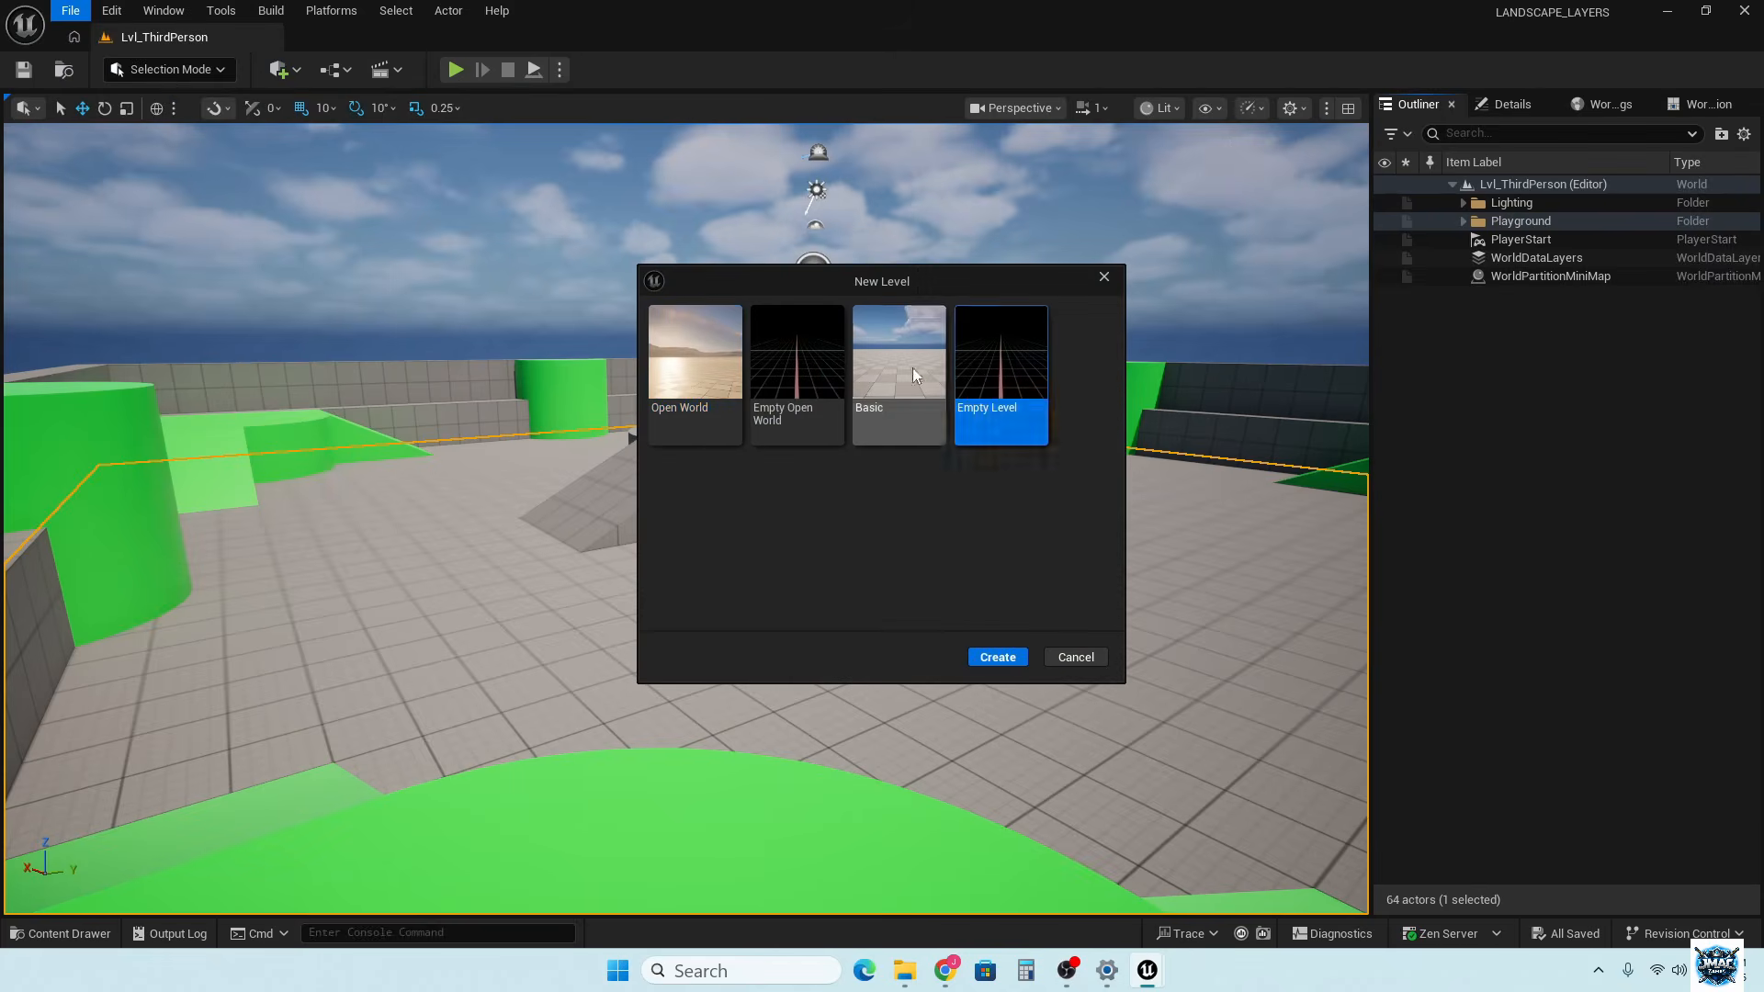
click(907, 371)
click(997, 658)
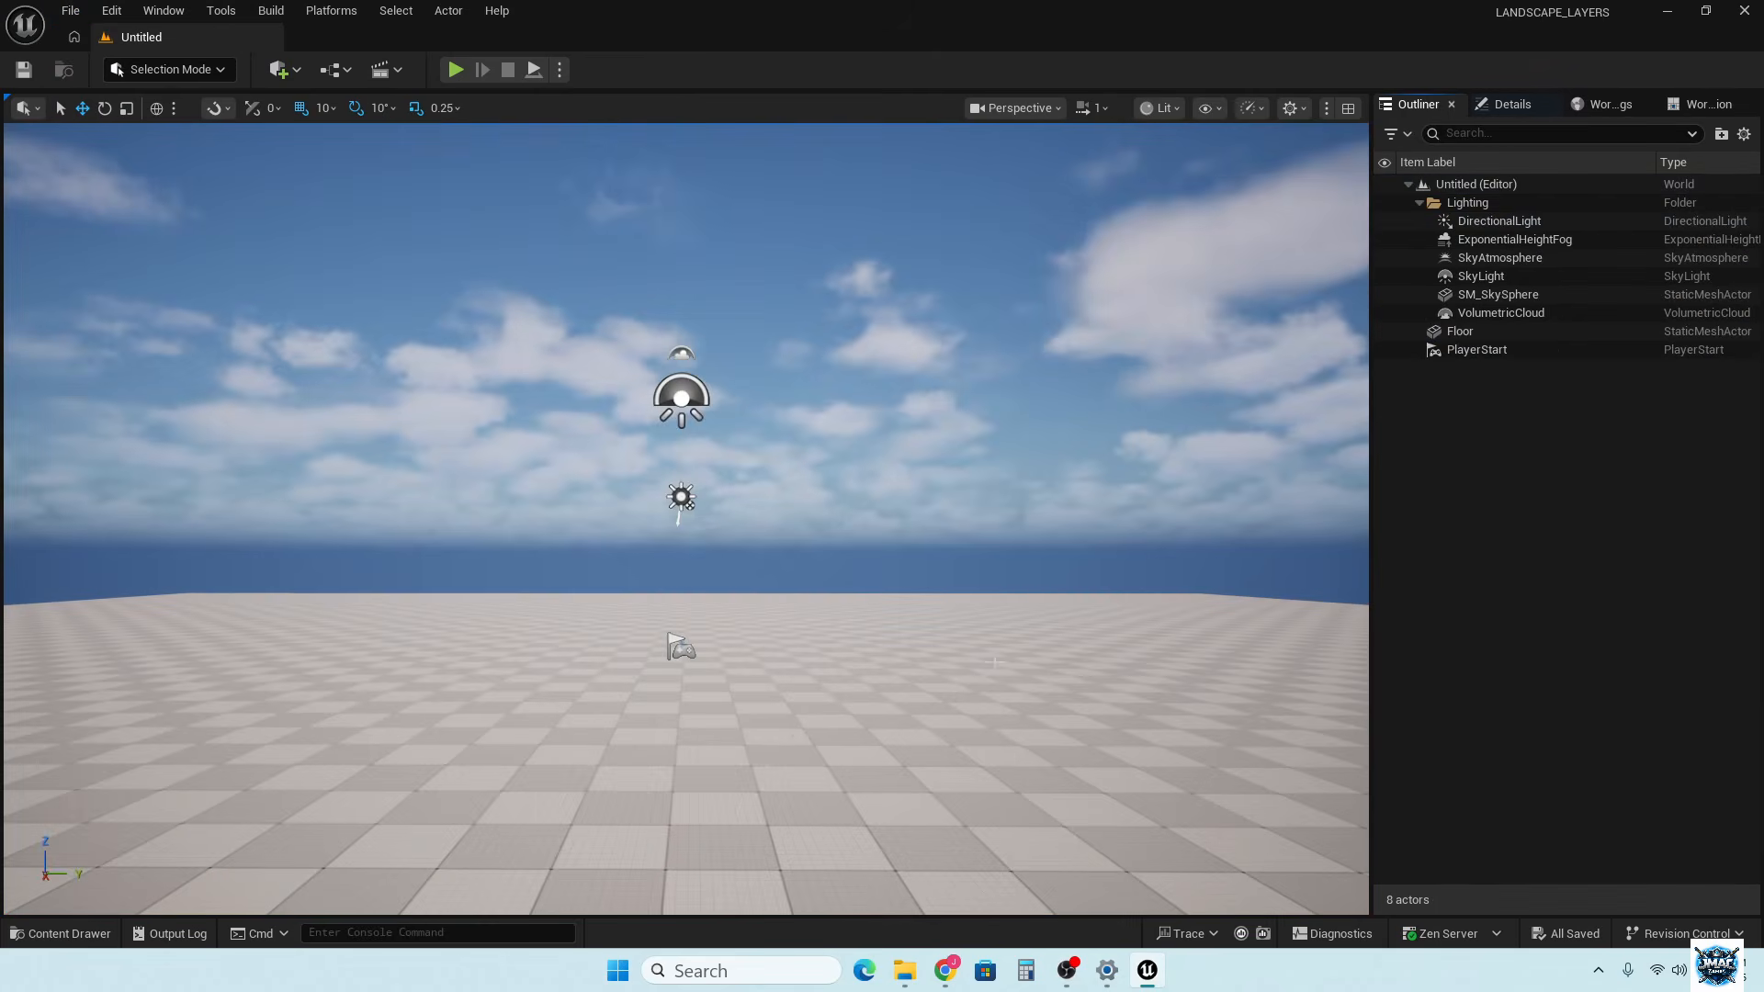
Delete the Floor mesh from the new level
right_drag(770, 755, 737, 549)
click(718, 541)
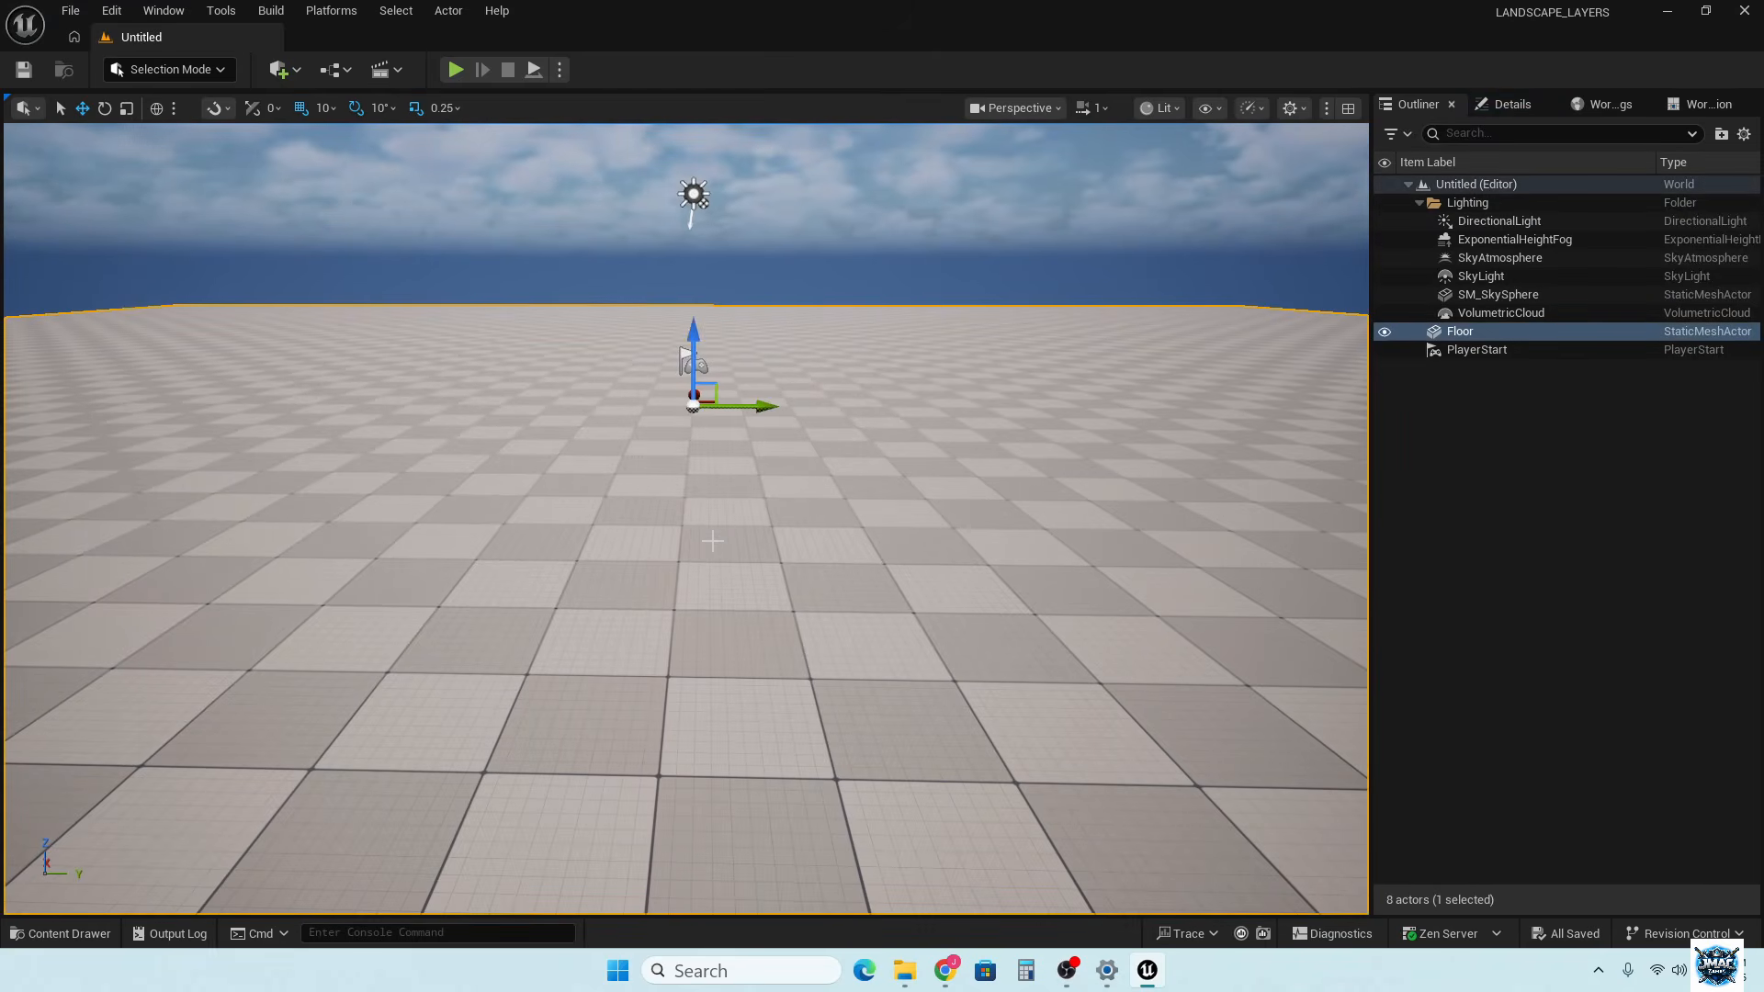
key(Delete)
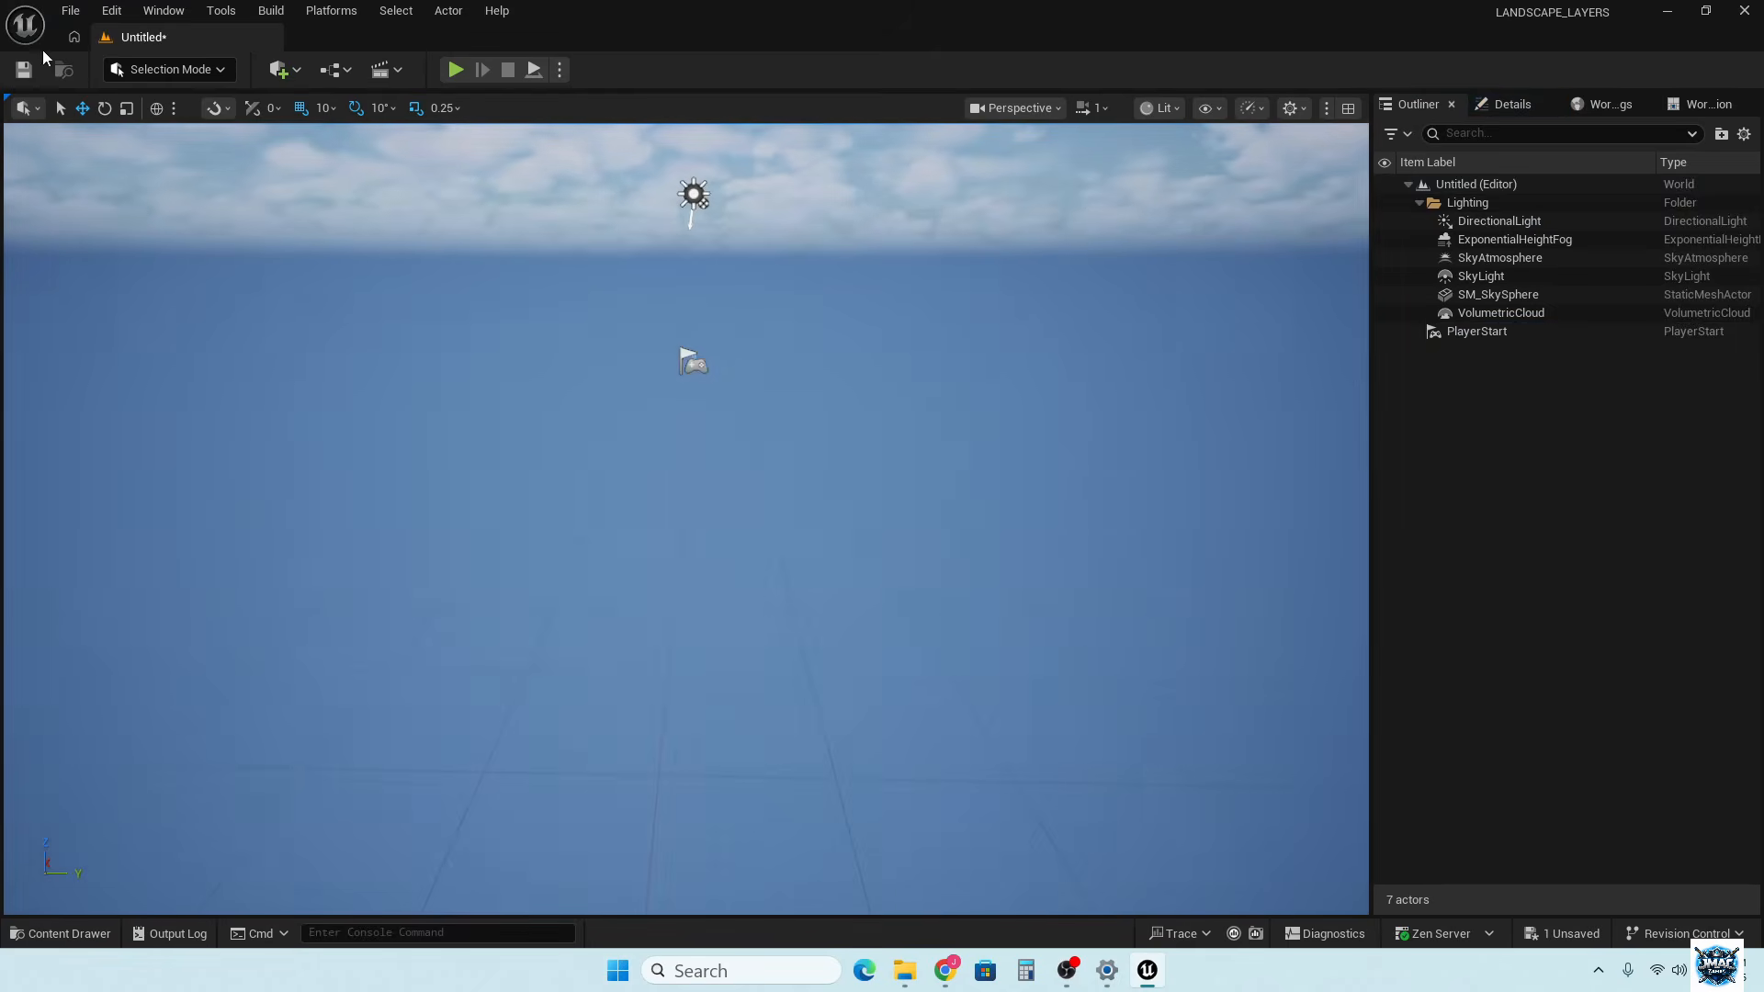
Create a new landscape in Landscape mode with the default 63×63 quad sections and 8 × 8 components
click(156, 73)
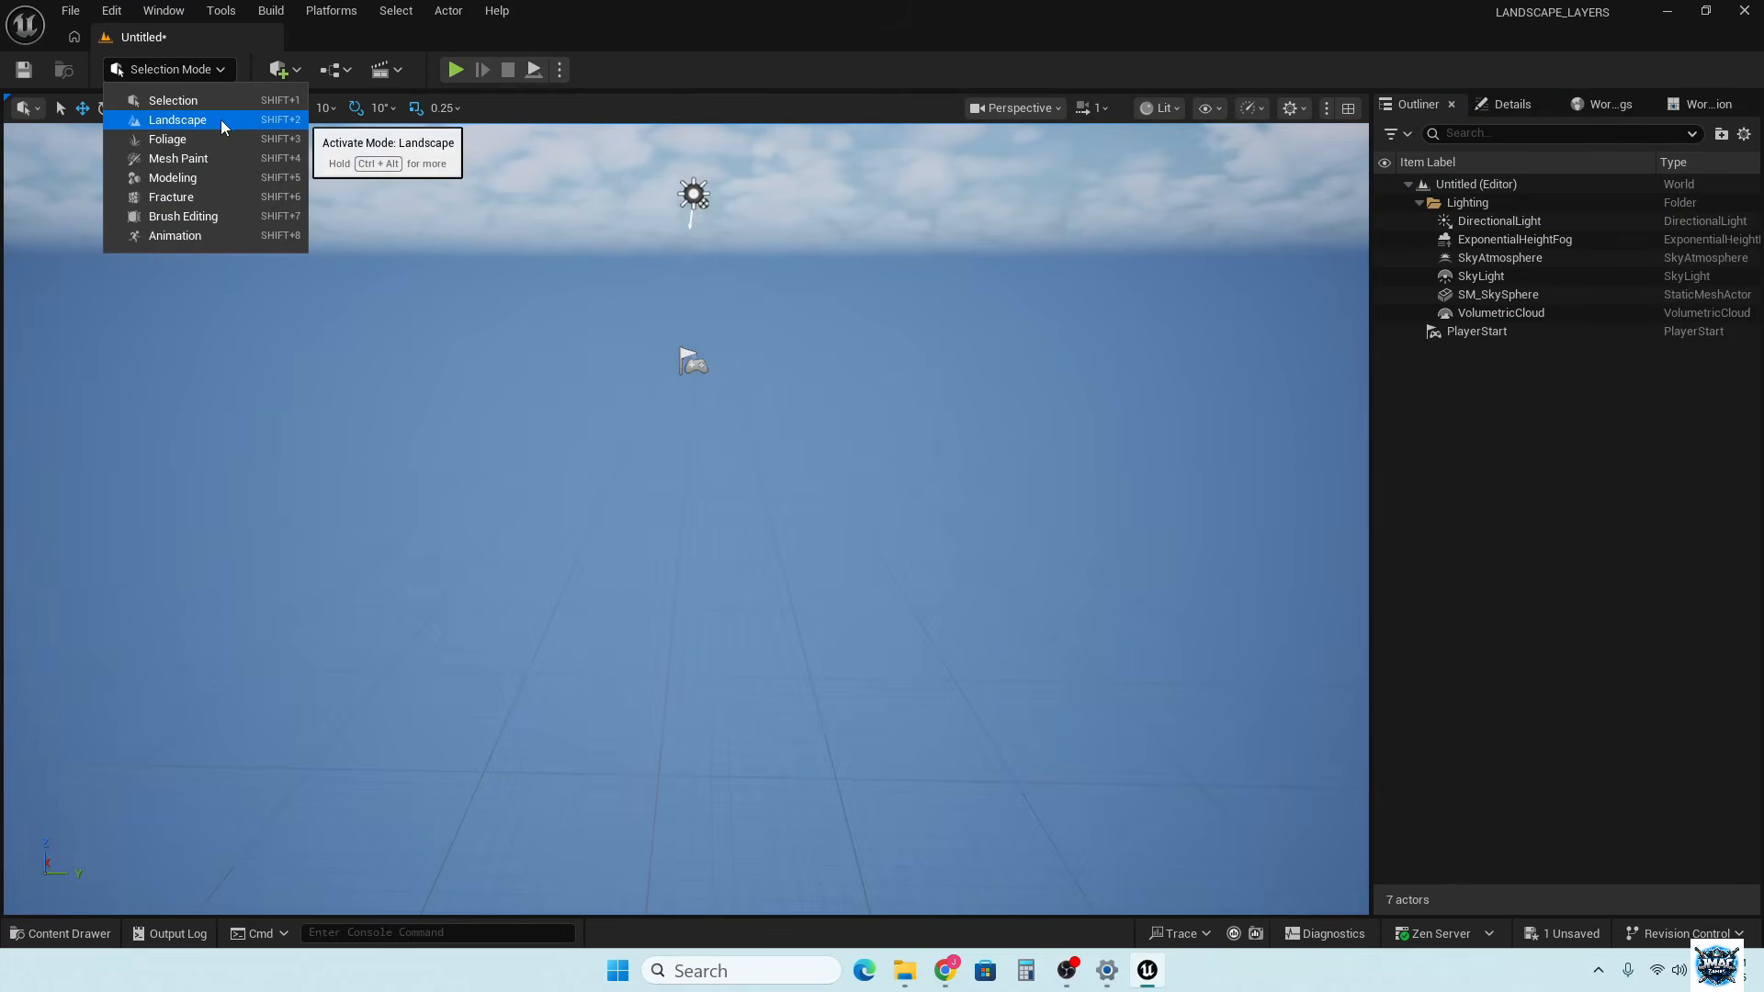
click(220, 119)
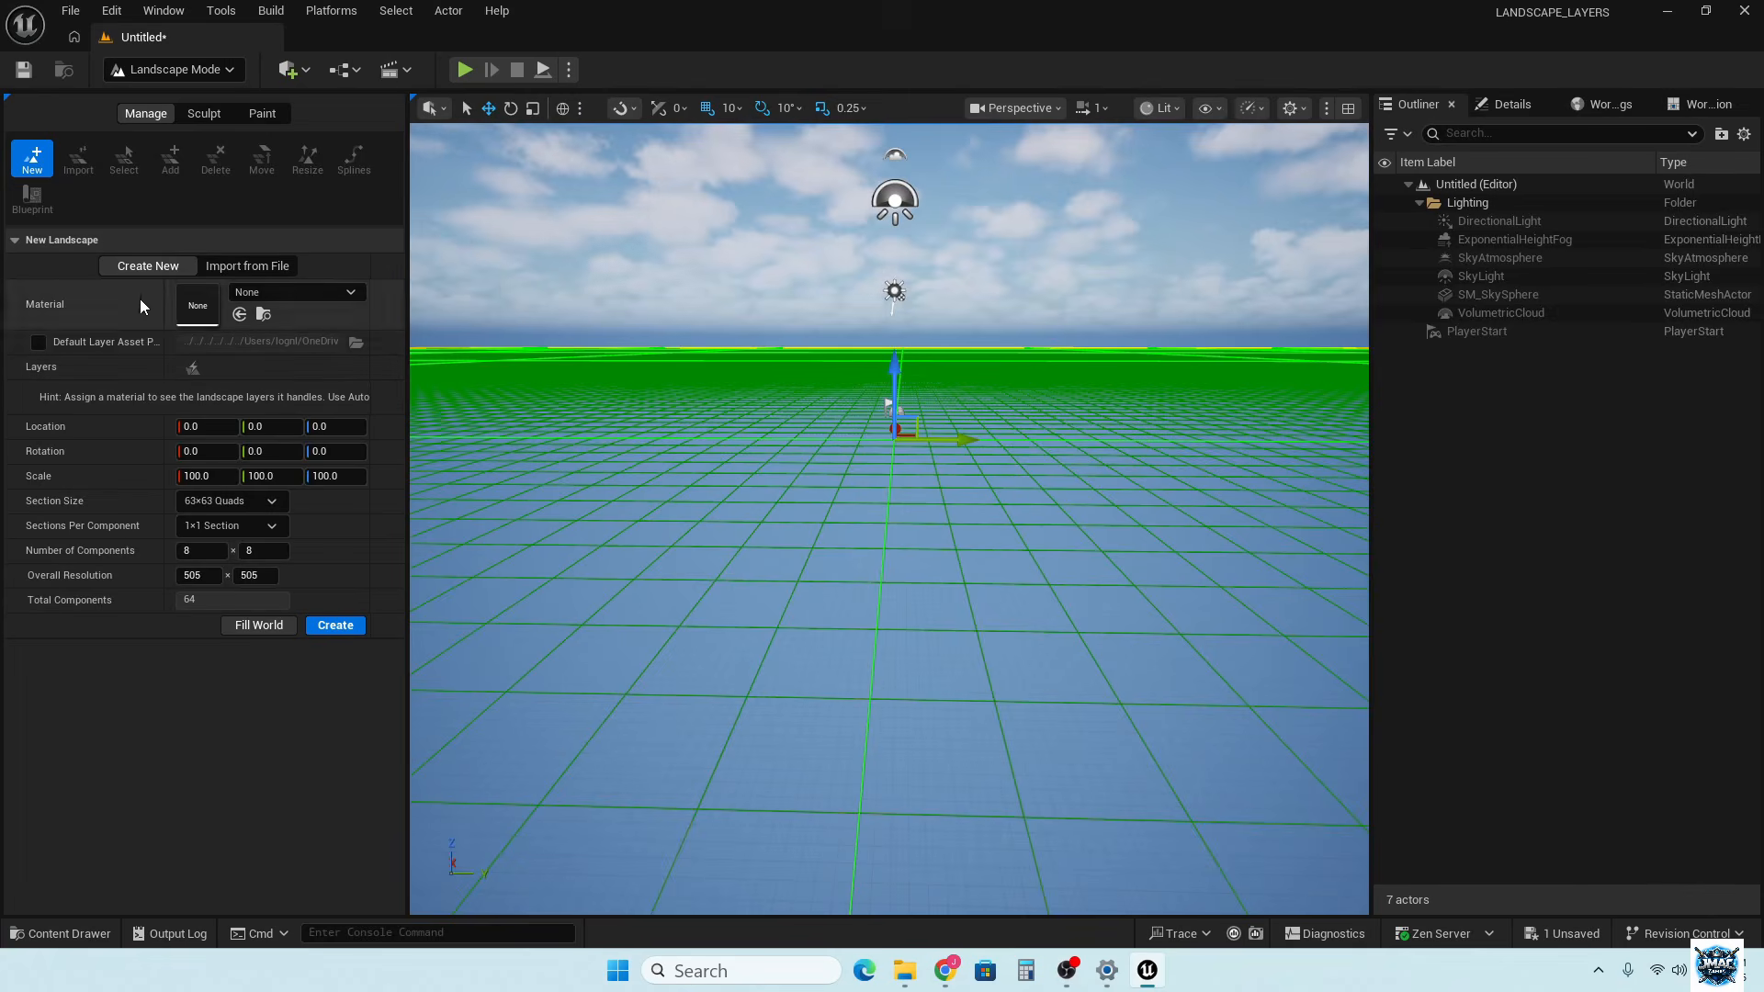
click(349, 630)
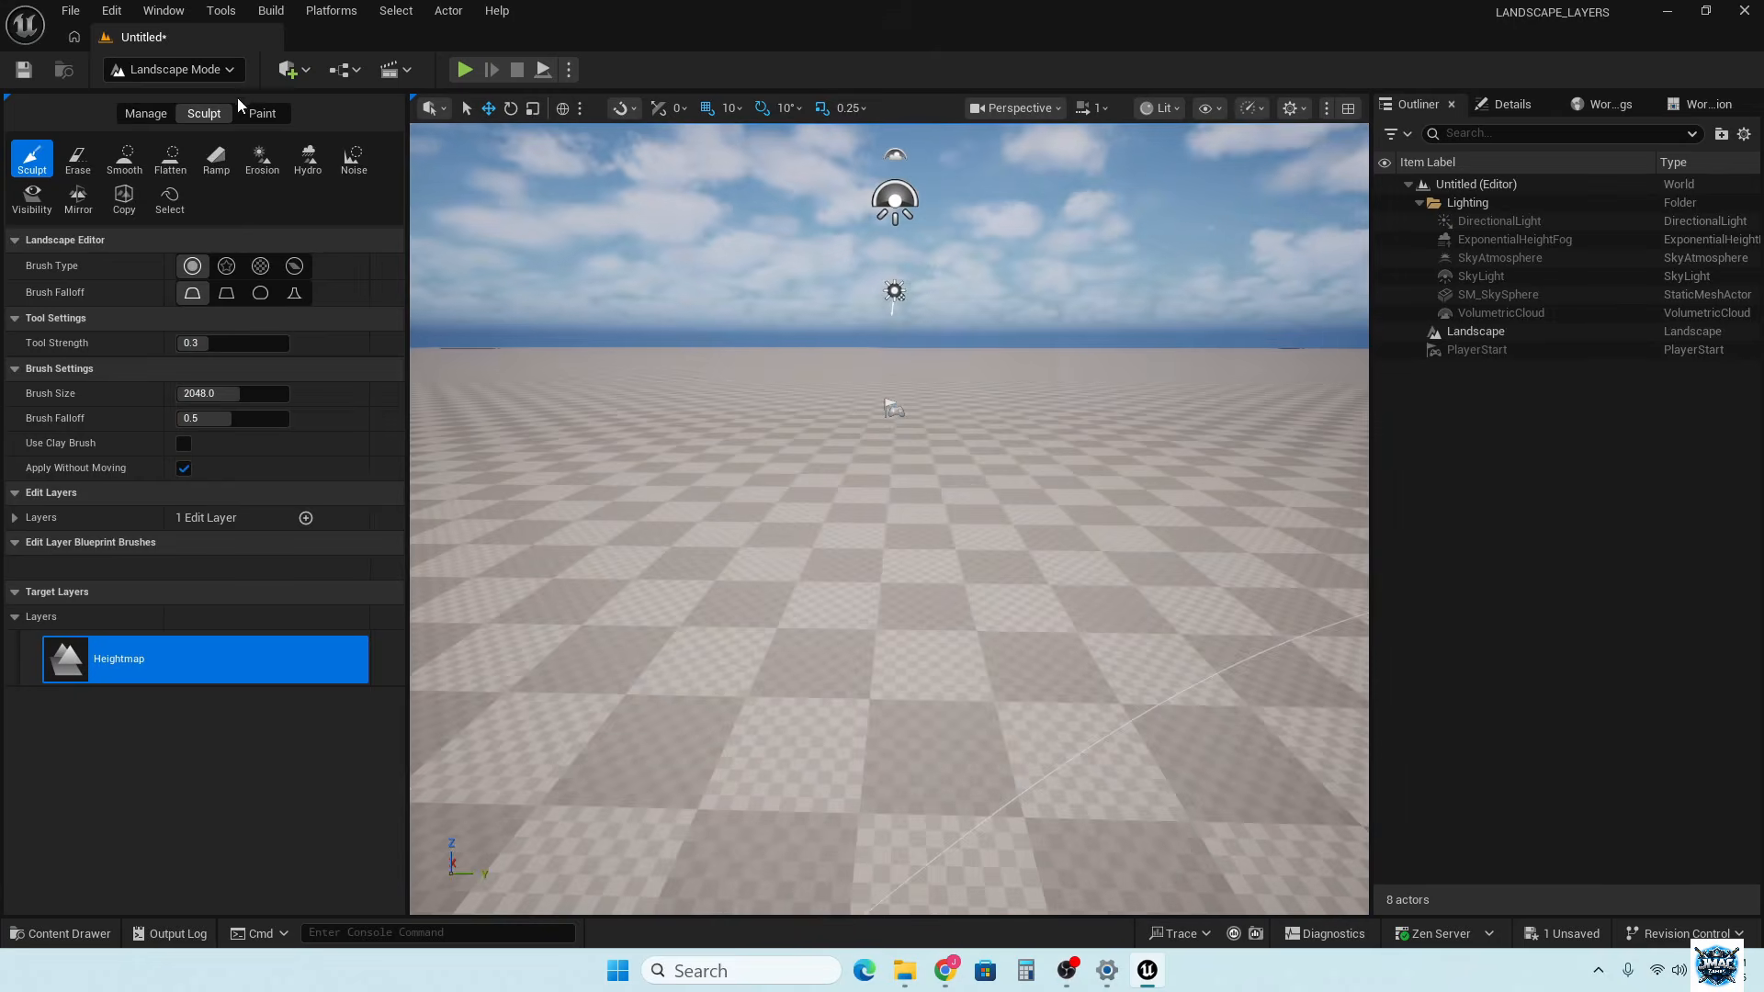
Switch to landscape painting and assign the M_LANDSCAPELAYERS material from StarterContent as the landscape's Landscape Material
click(262, 114)
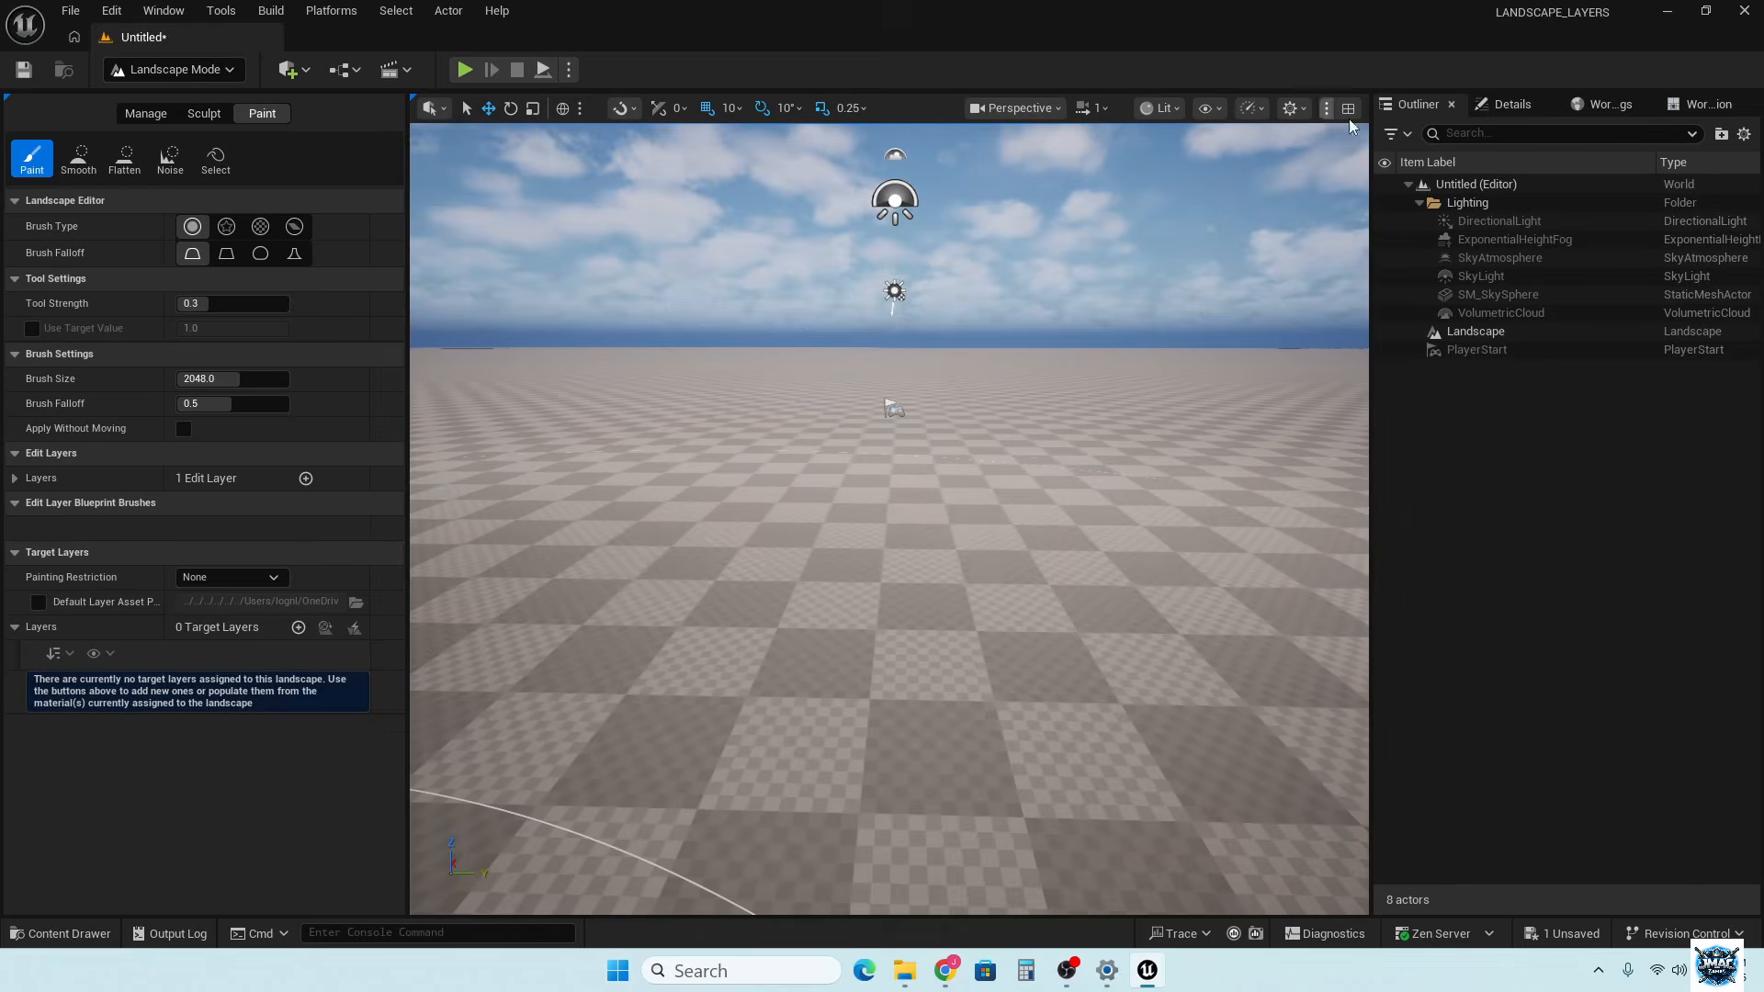
click(1509, 335)
click(1495, 110)
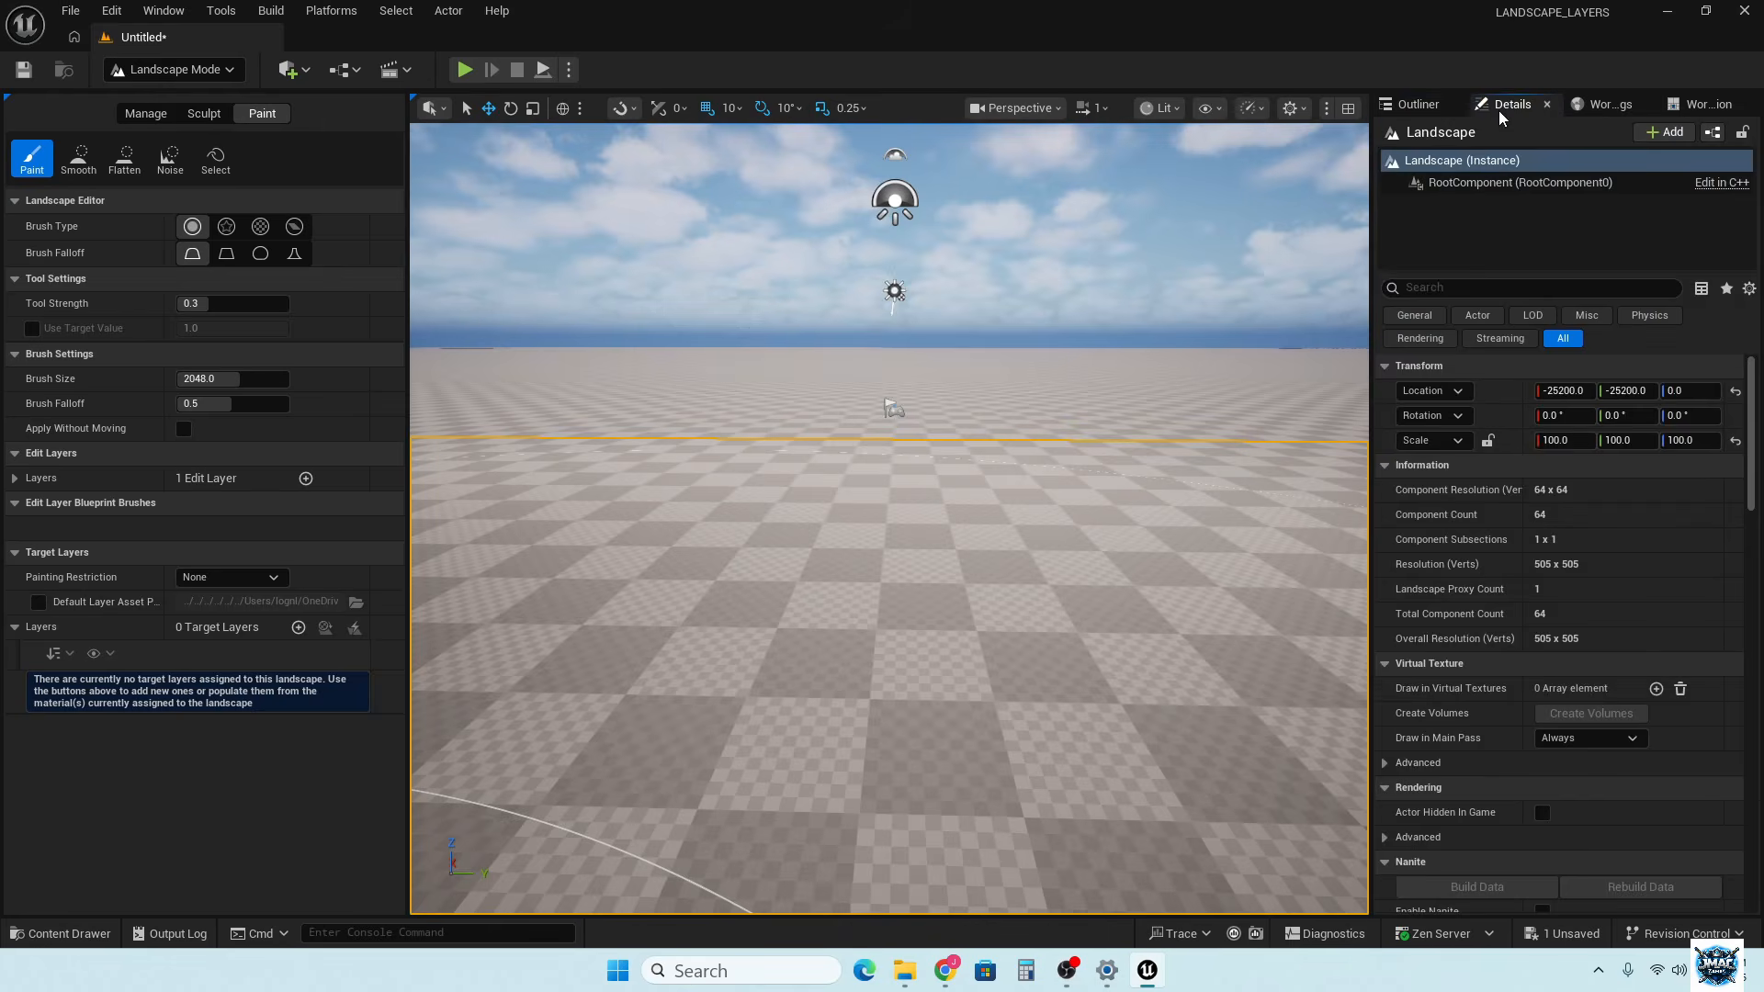
scroll(1589, 557, down, 10)
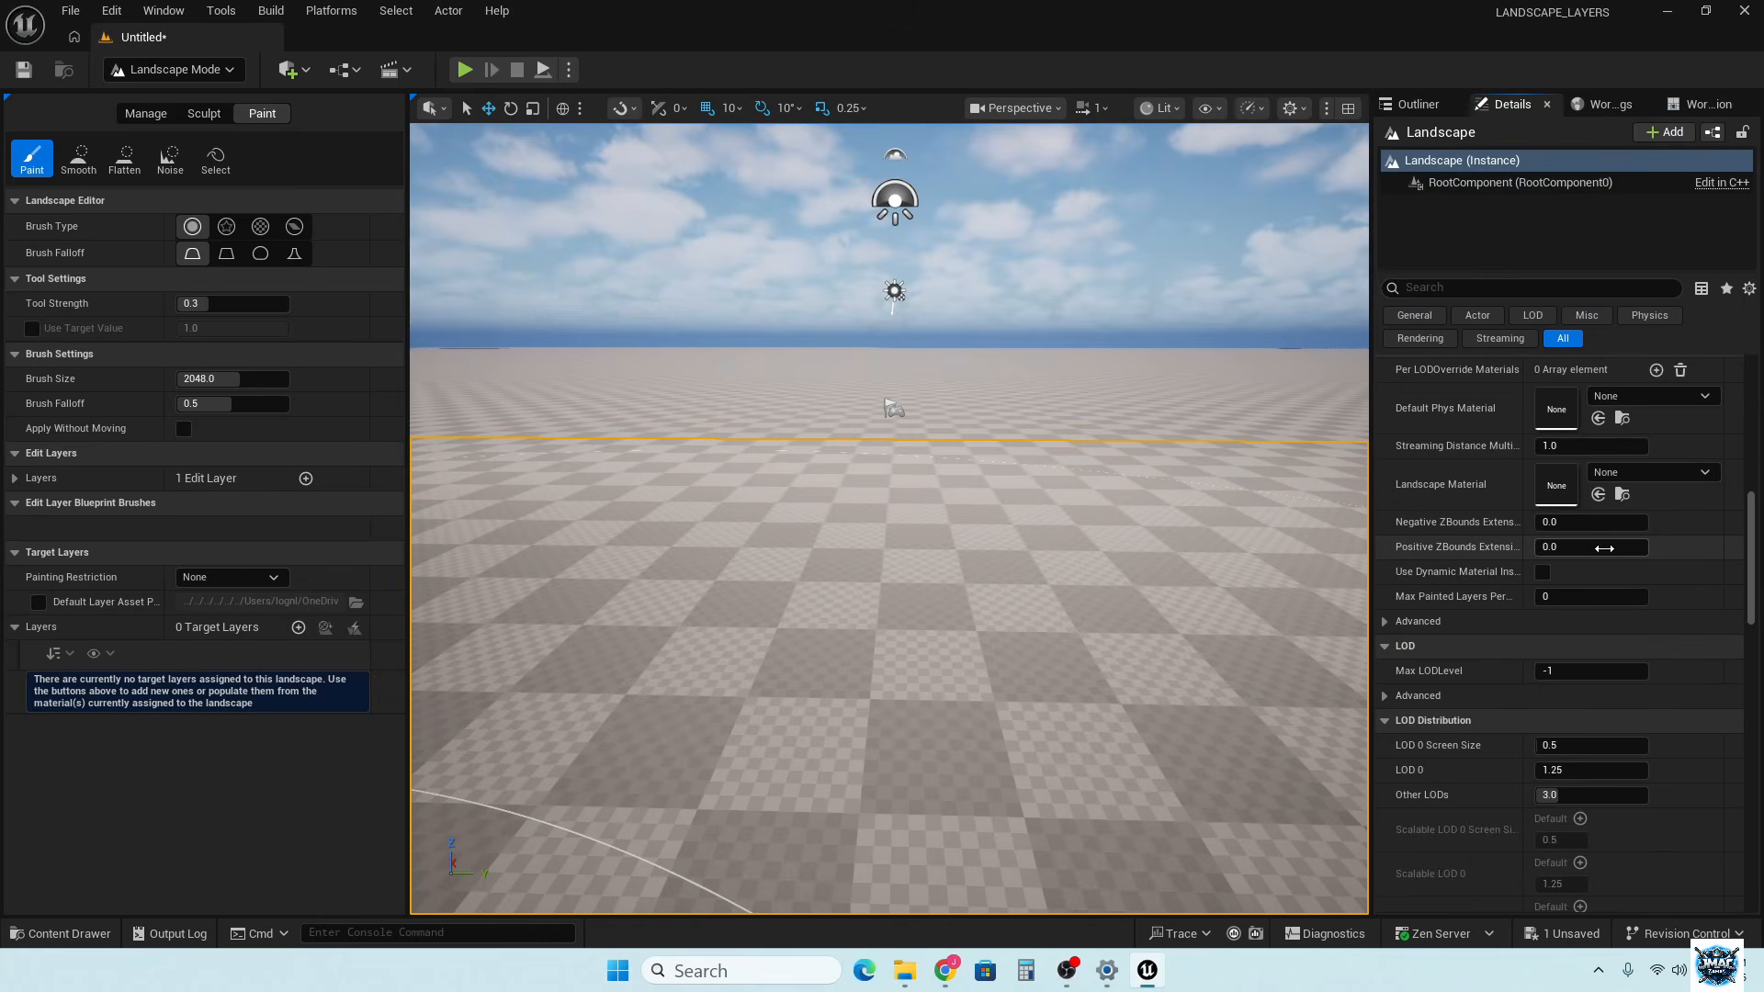
scroll(1557, 525, down, 3)
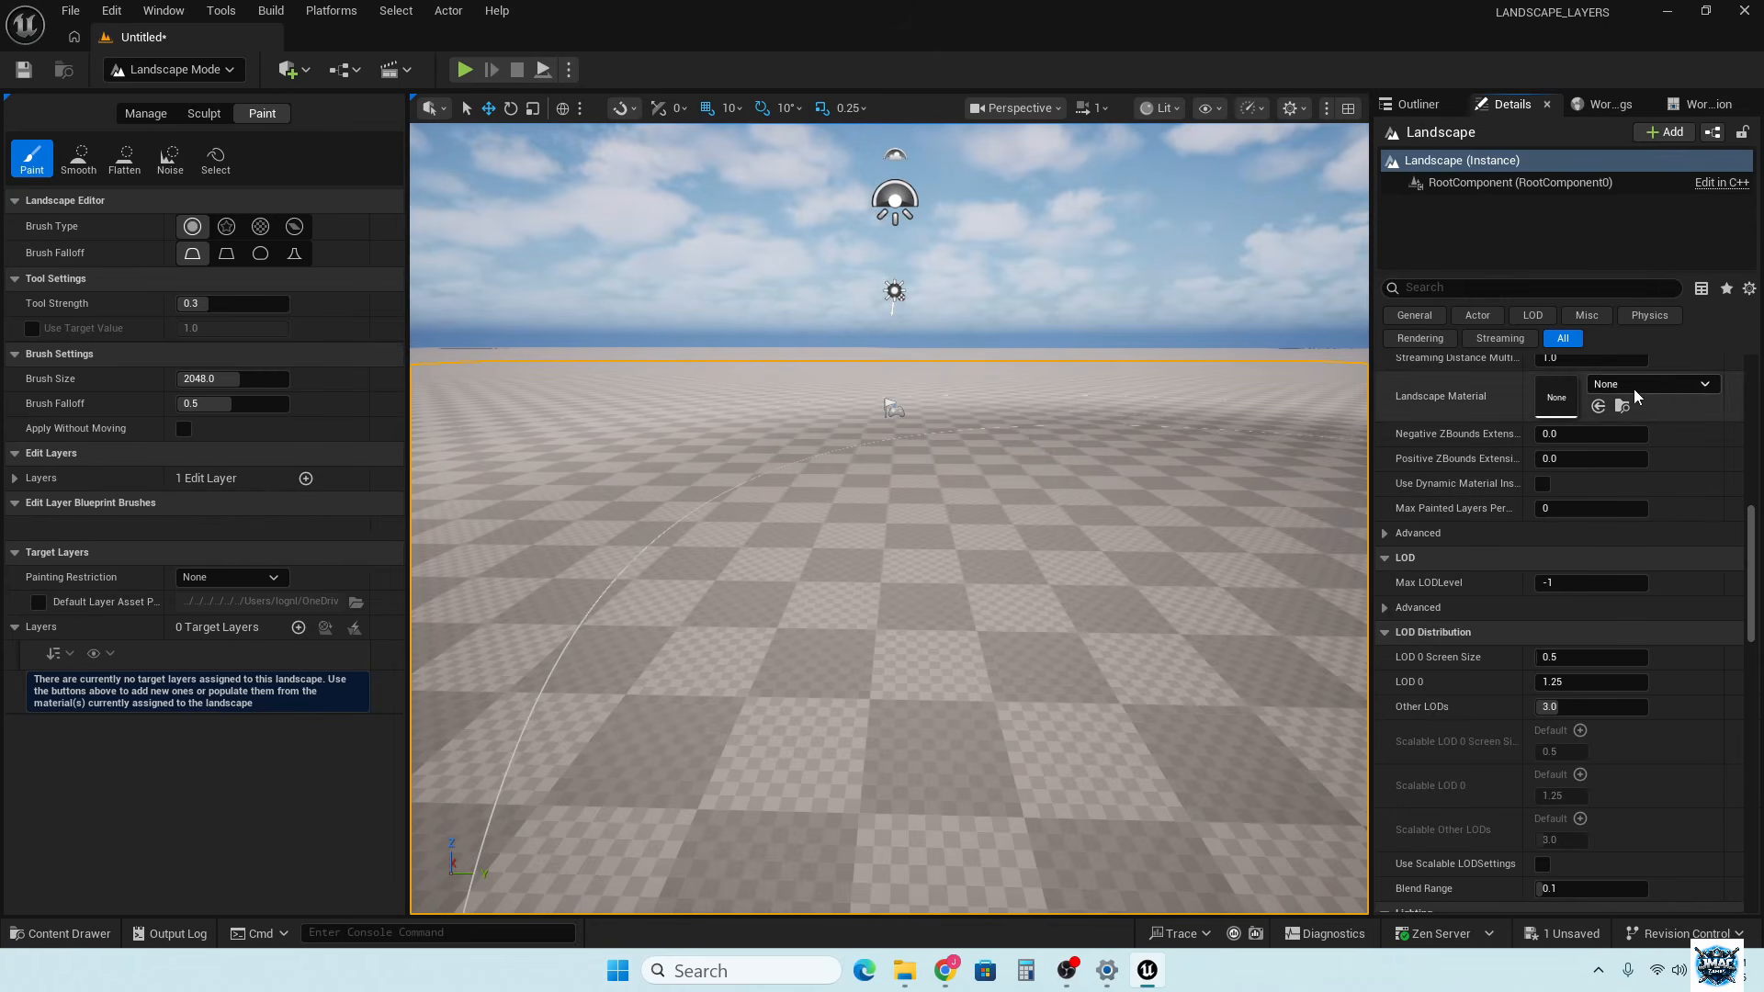
click(58, 934)
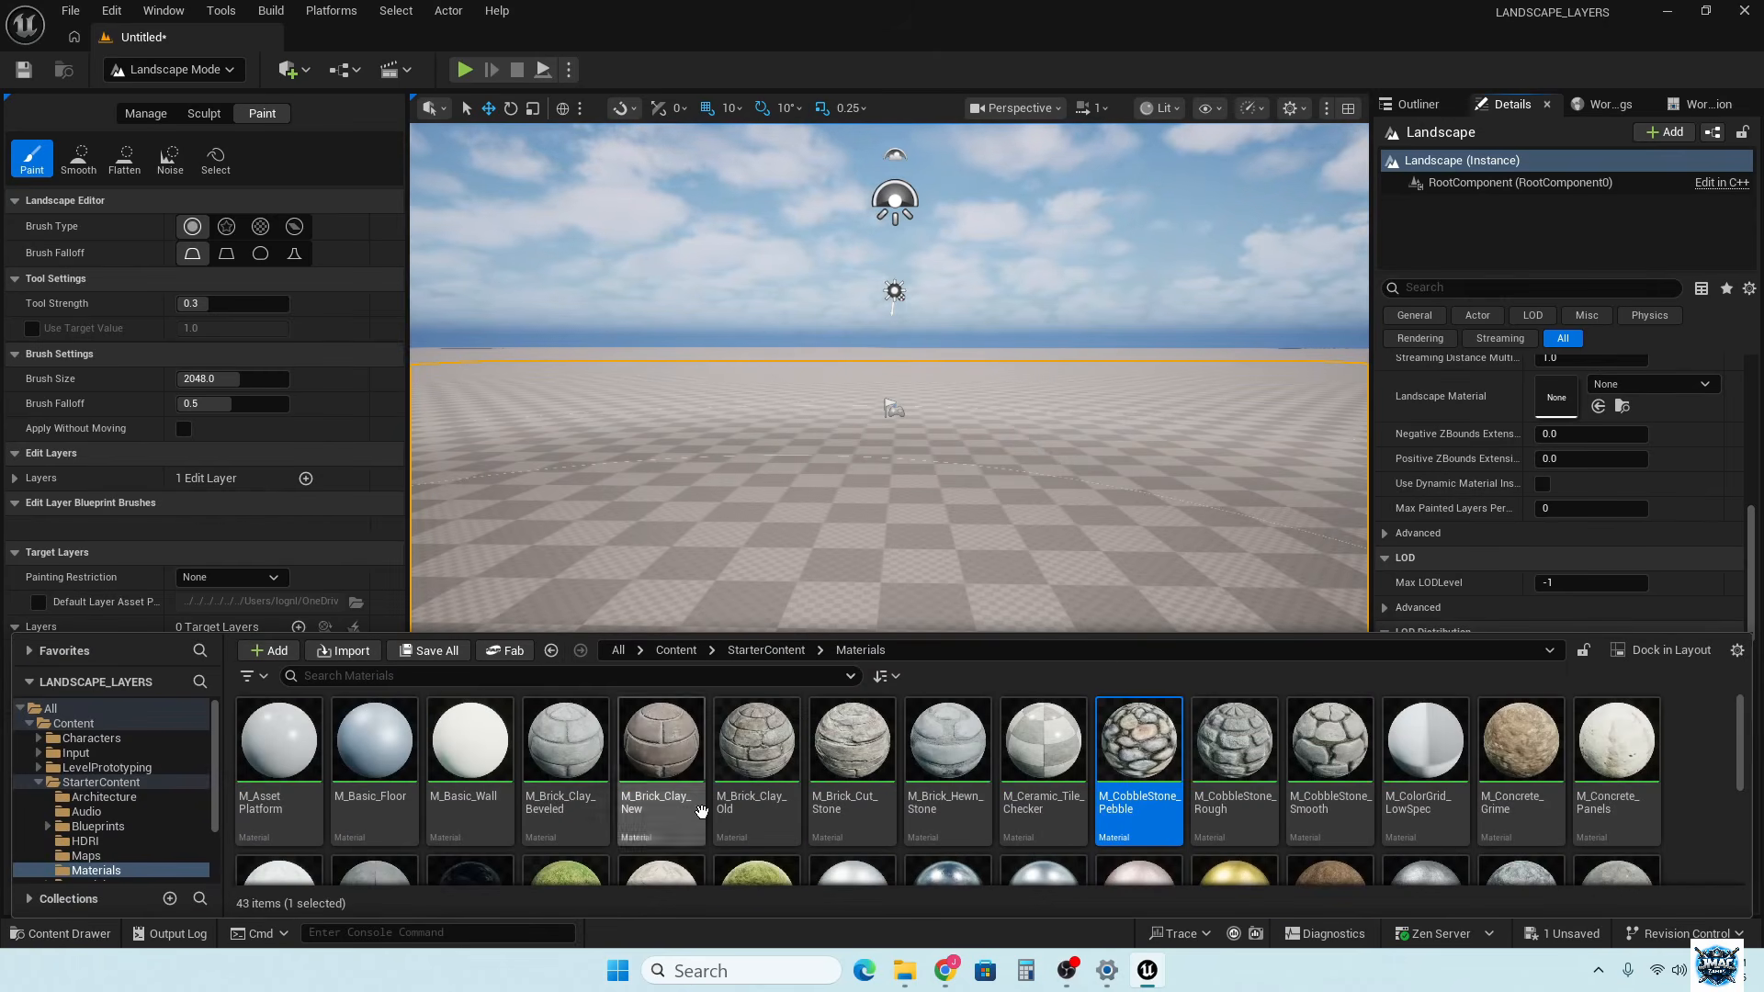
click(751, 650)
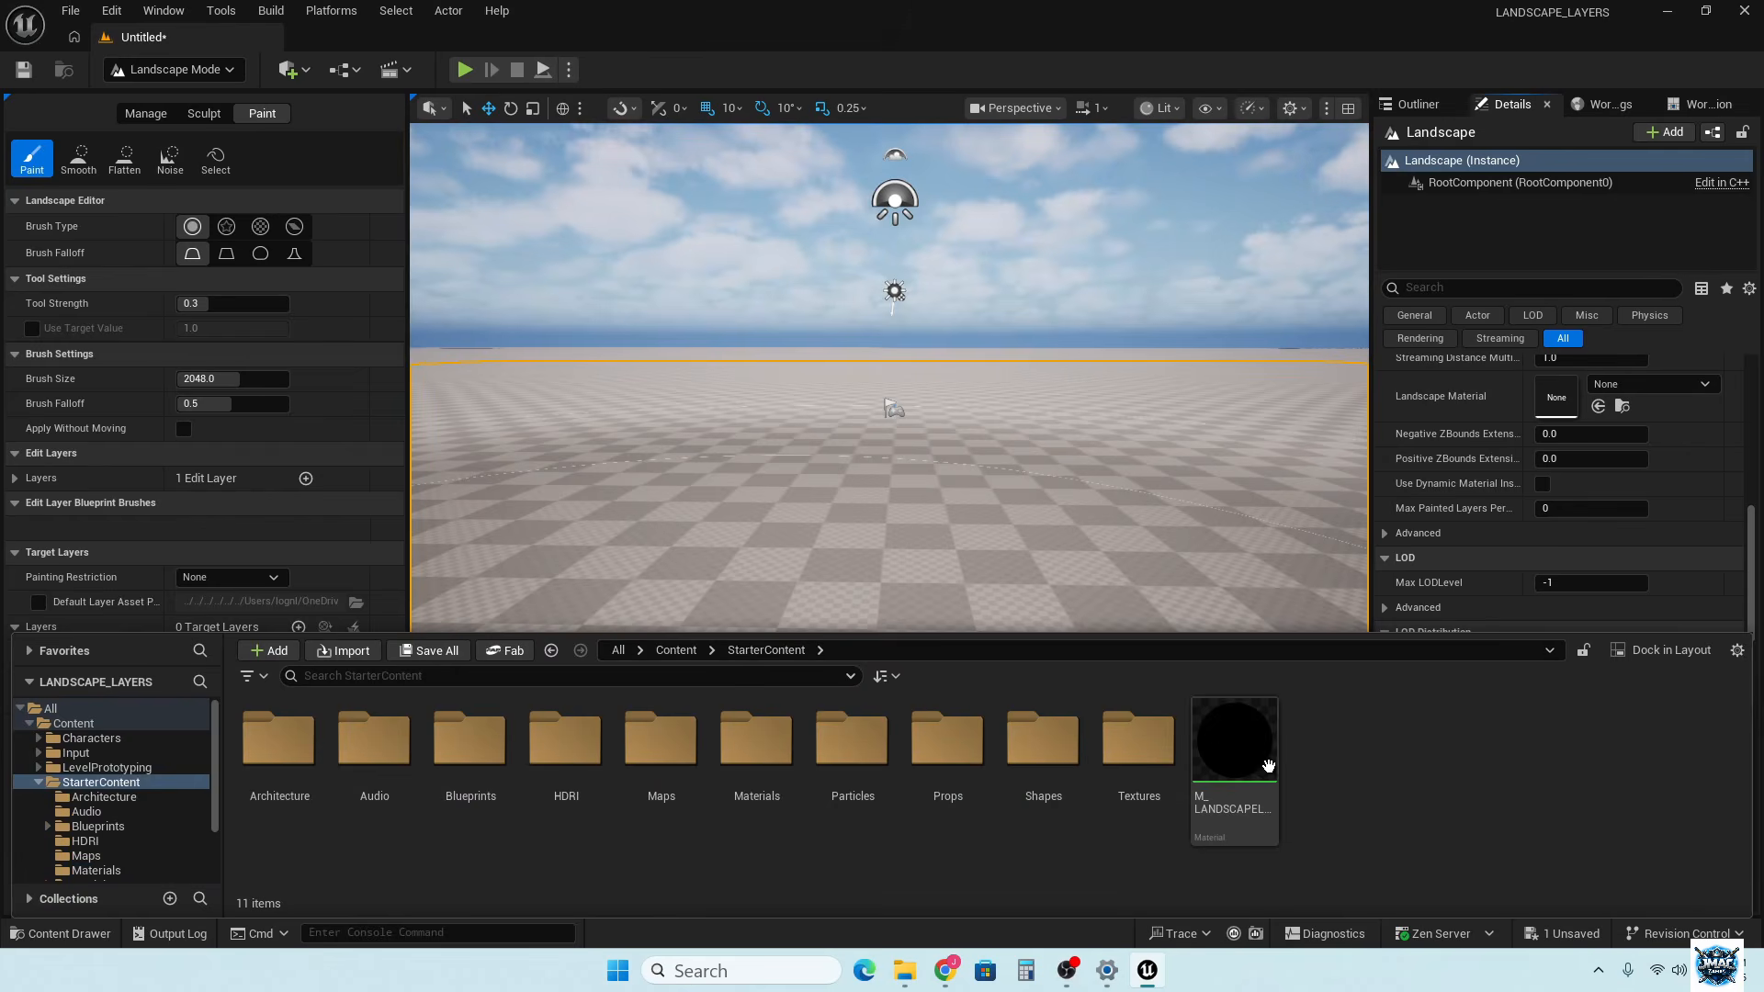
drag(1267, 767, 1617, 396)
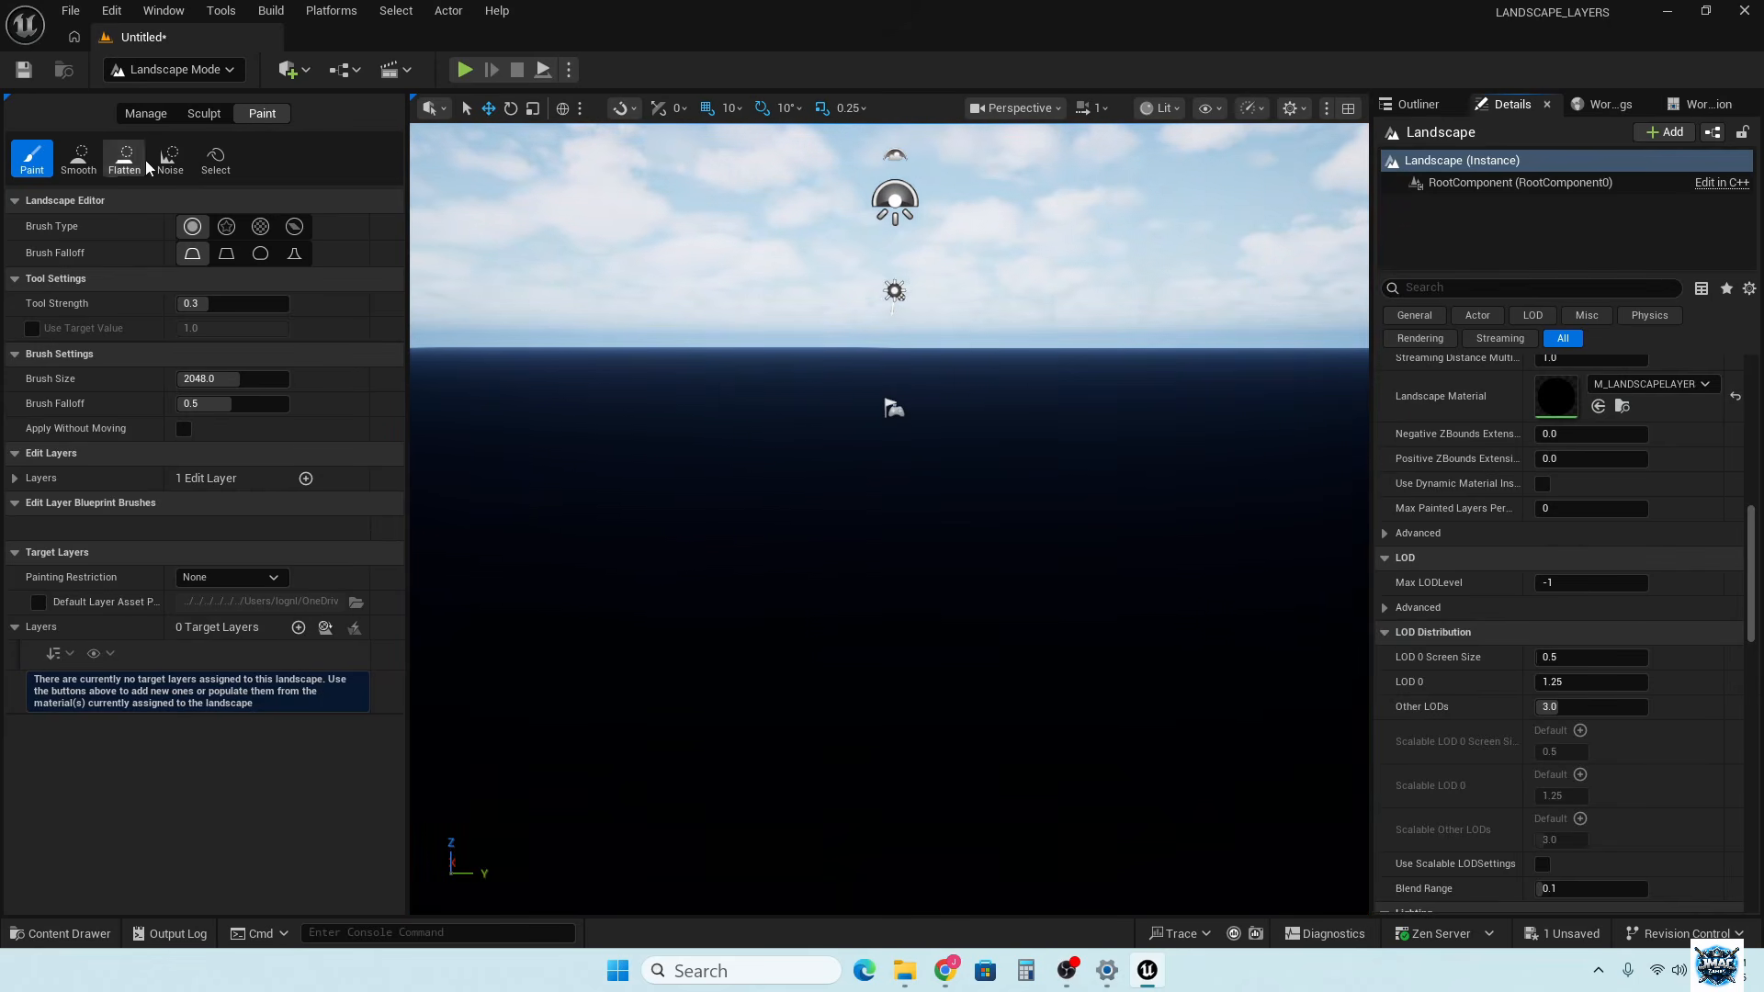
Populate the landscape's target layers from its assigned material and try to paint the terrain with the GRASS layer
click(330, 625)
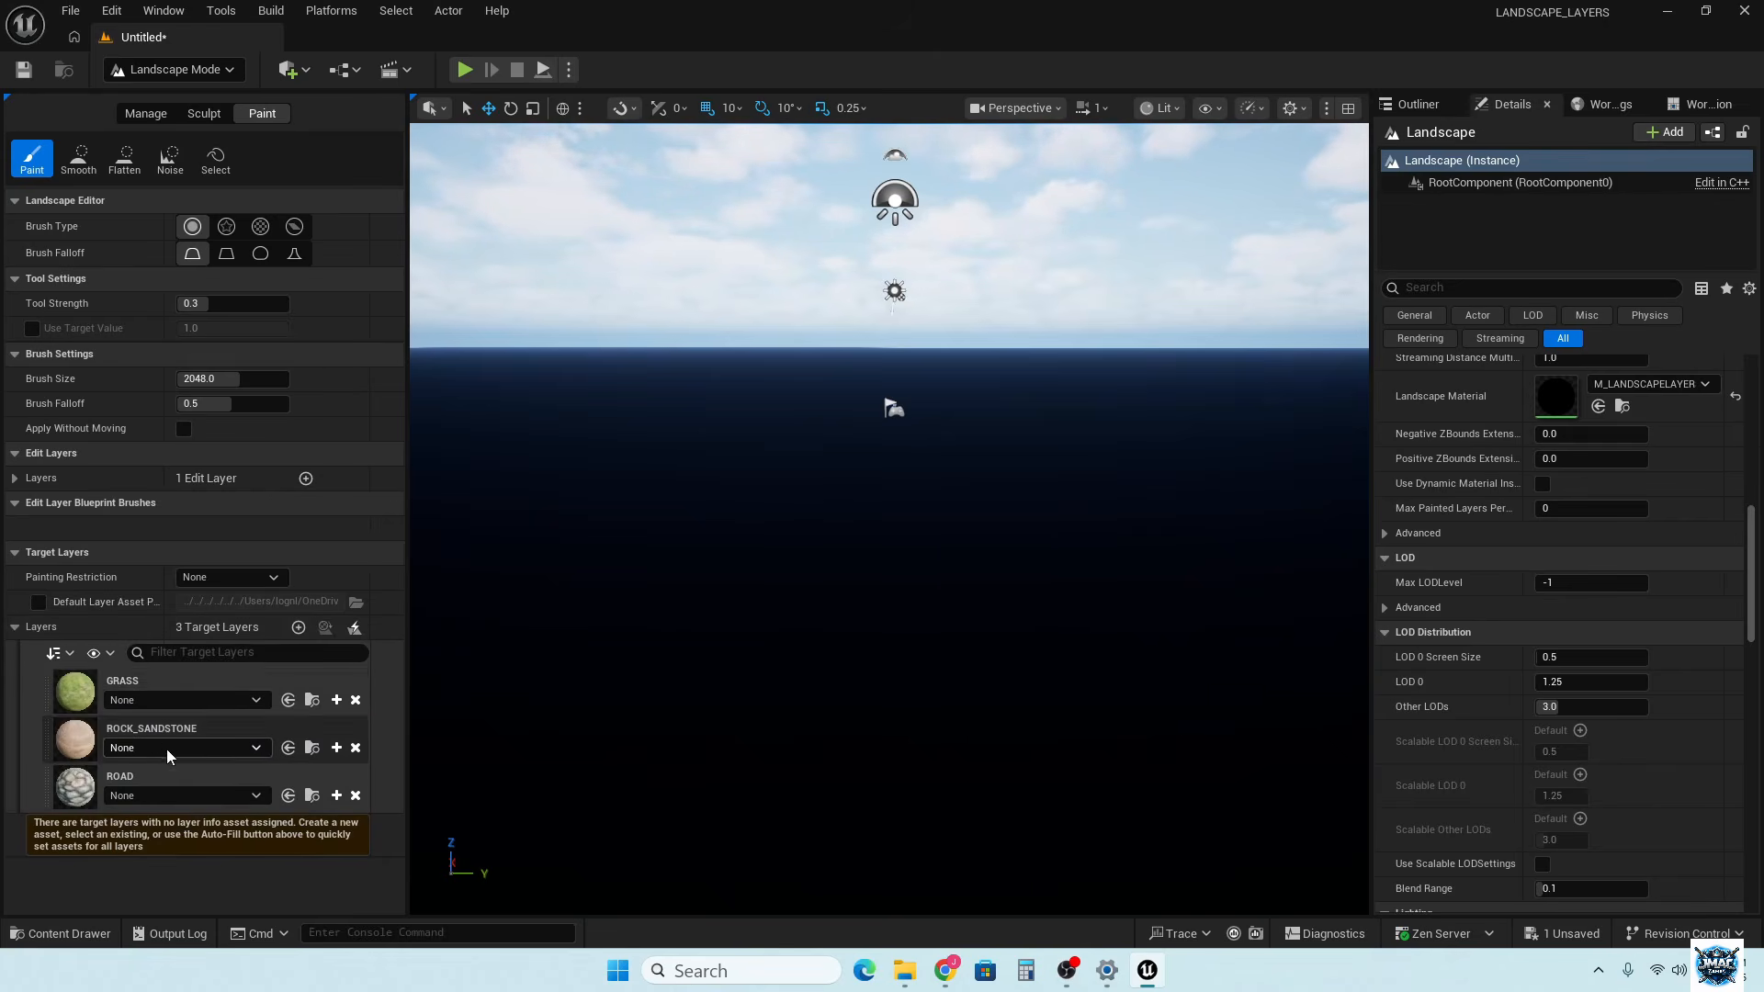
click(167, 681)
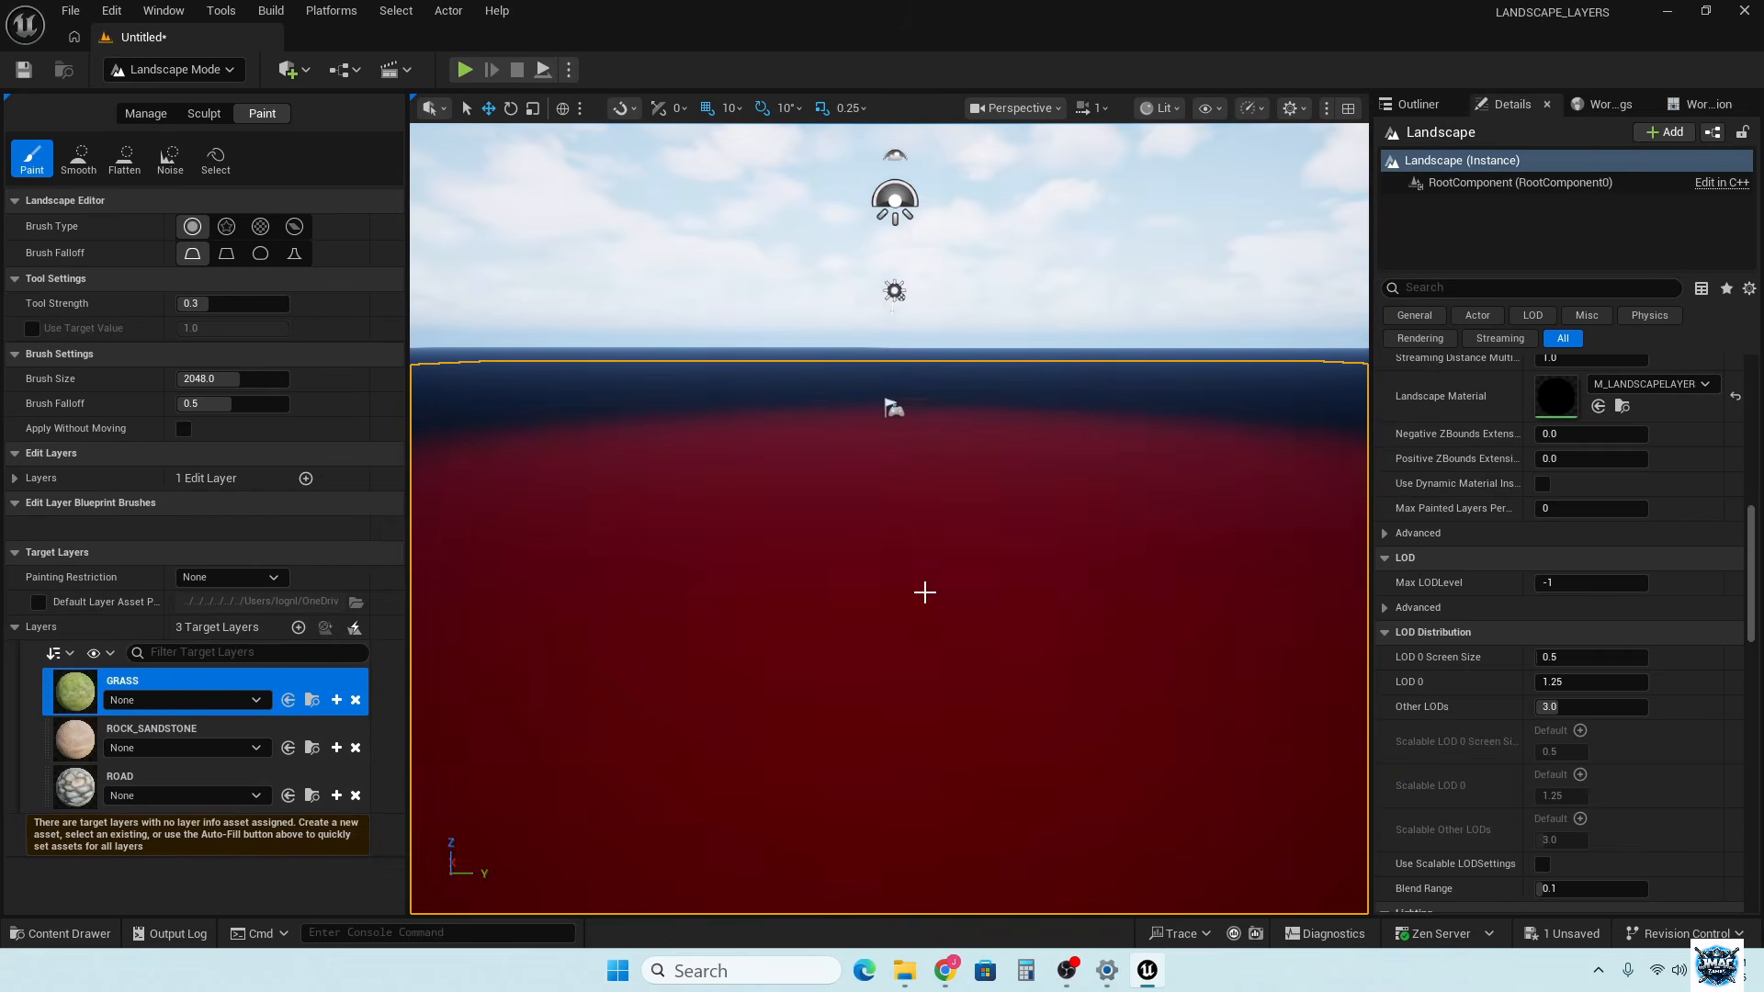
click(906, 512)
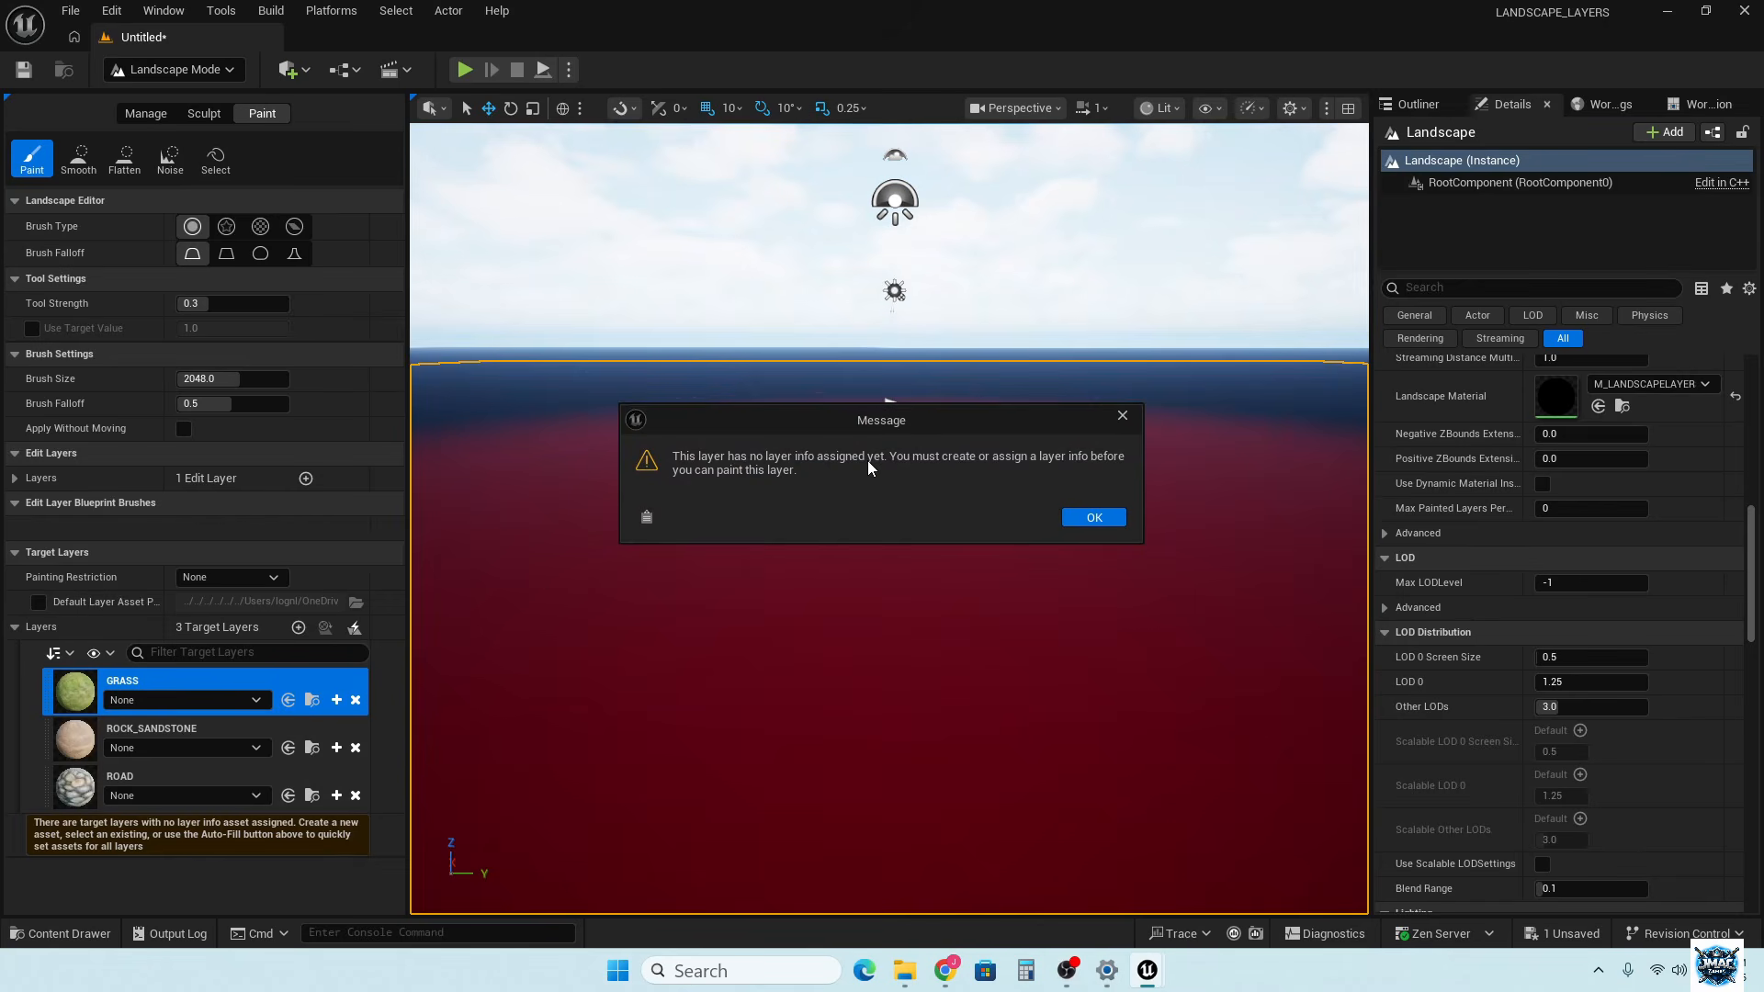
click(1085, 517)
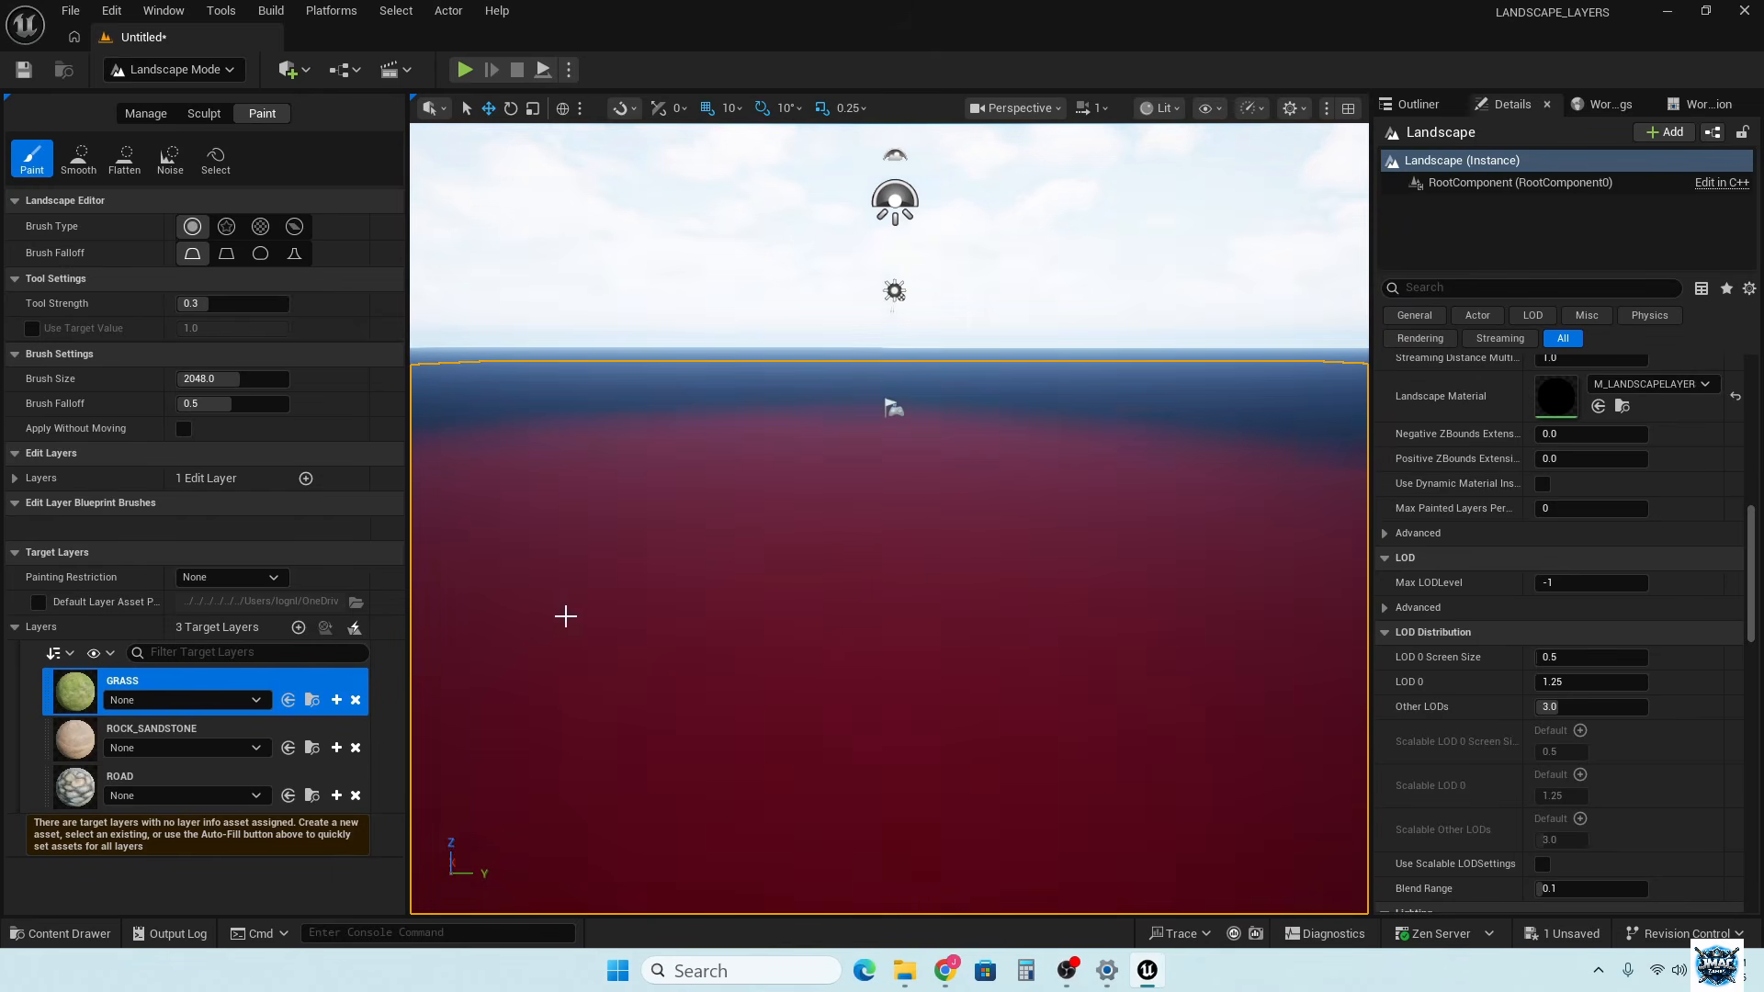
Create the GRASS_LayerInfo layer info object for the GRASS layer in the ThirdPerson/Untitled_2_sharedassets folder
click(337, 702)
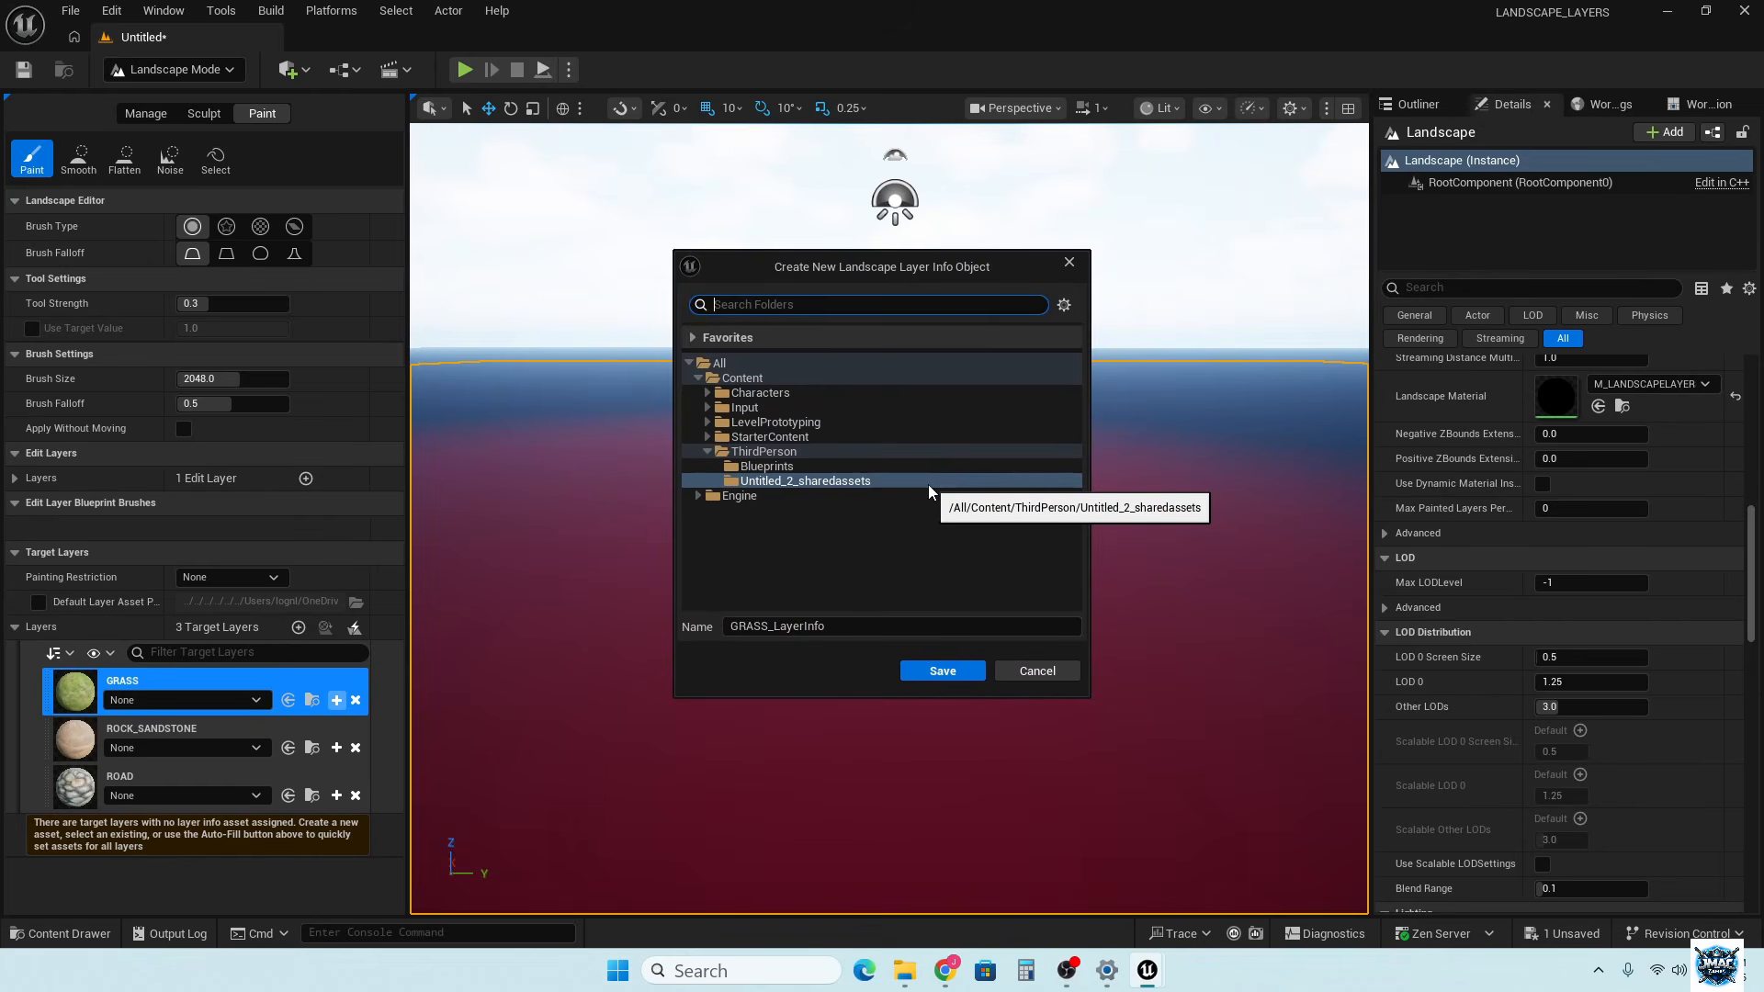
click(941, 671)
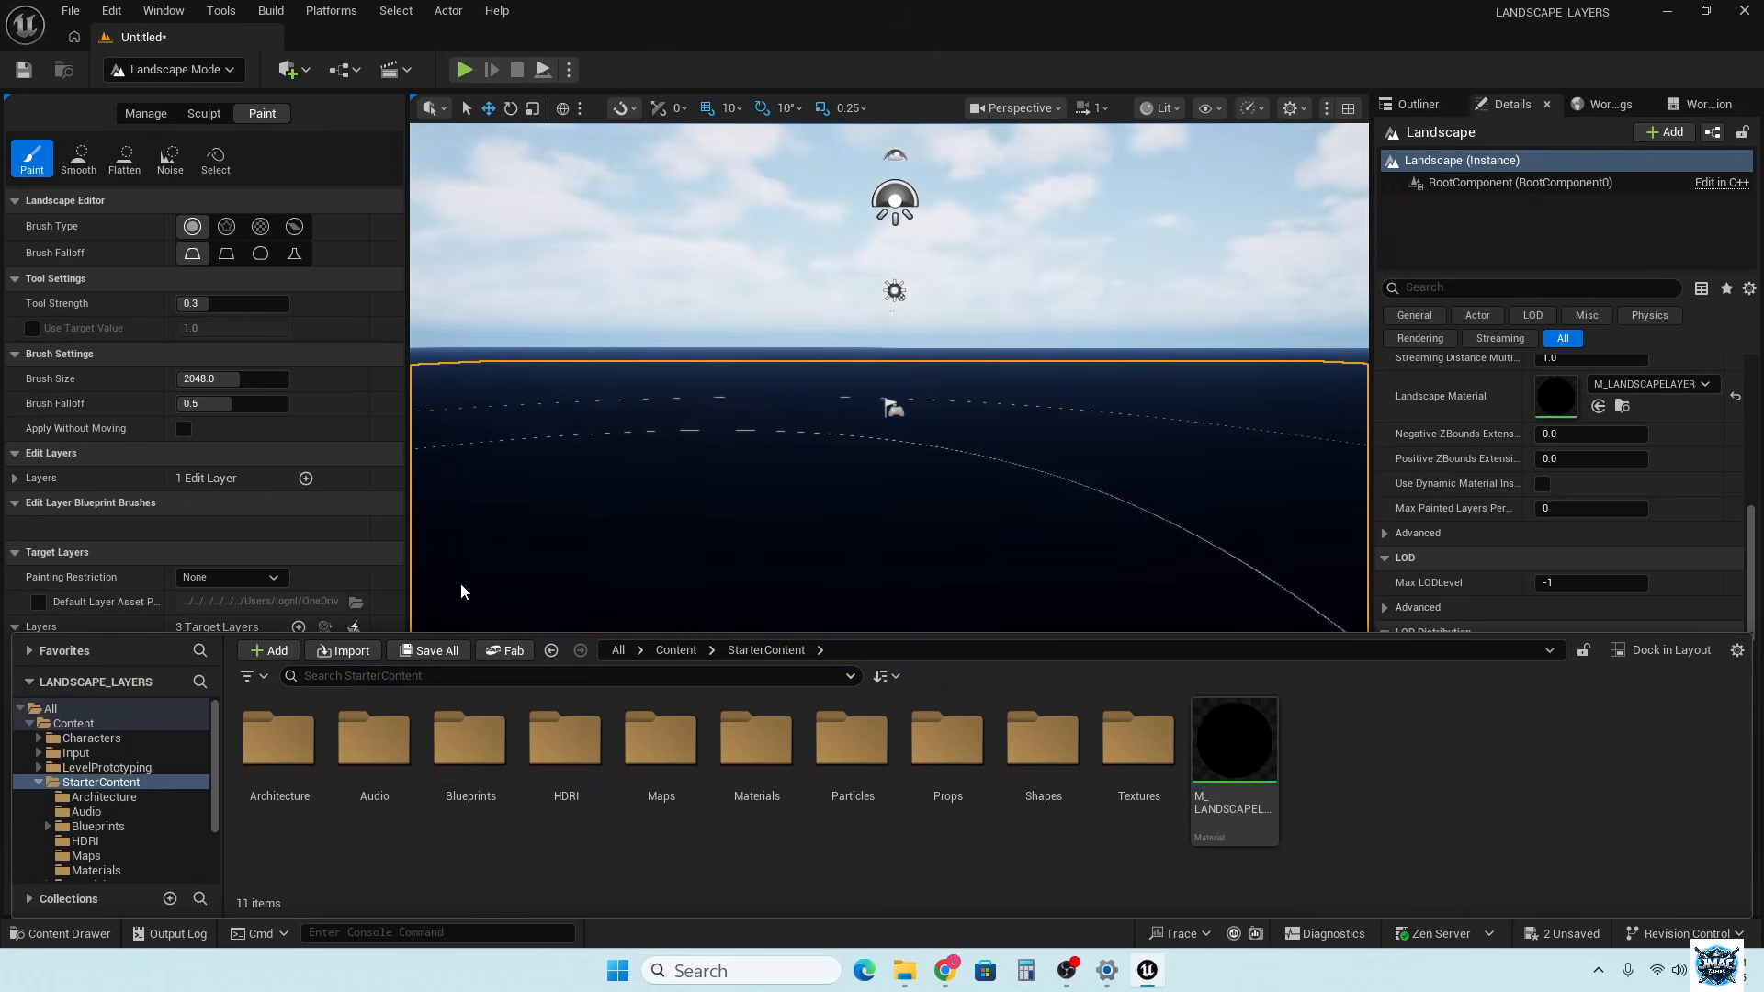
Look through the LevelPrototyping and StarterContent folders for the new GRASS layer info asset
click(677, 650)
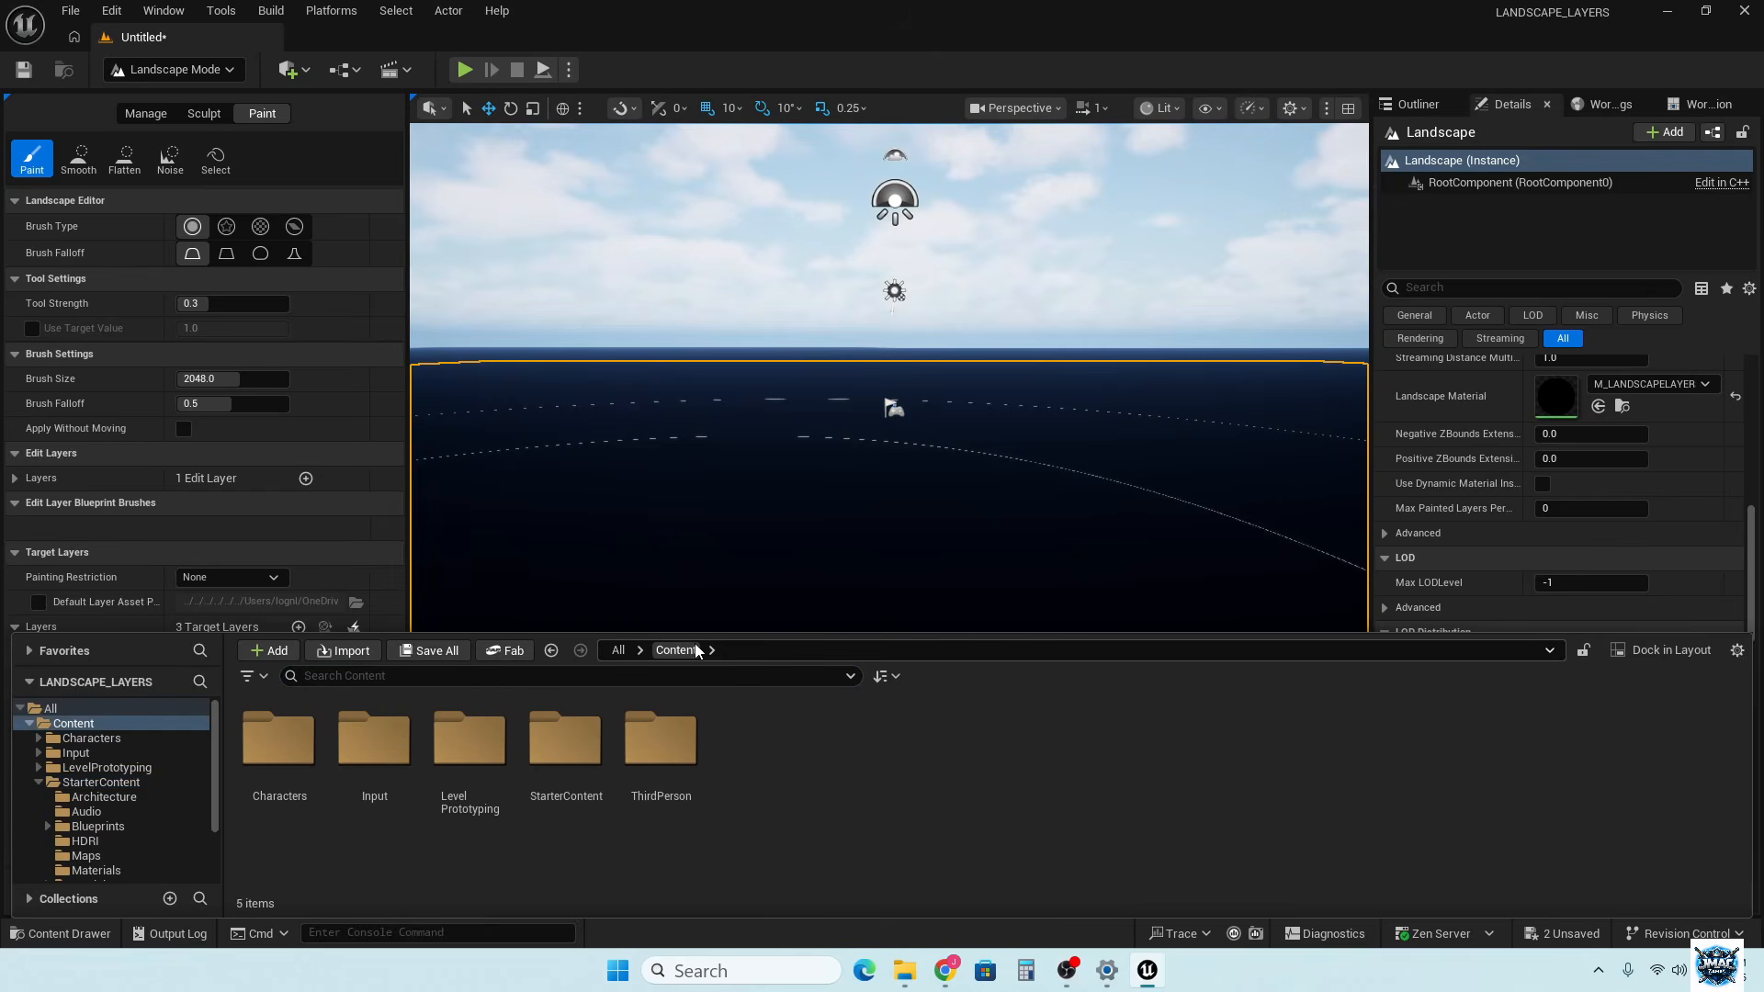
double_click(470, 746)
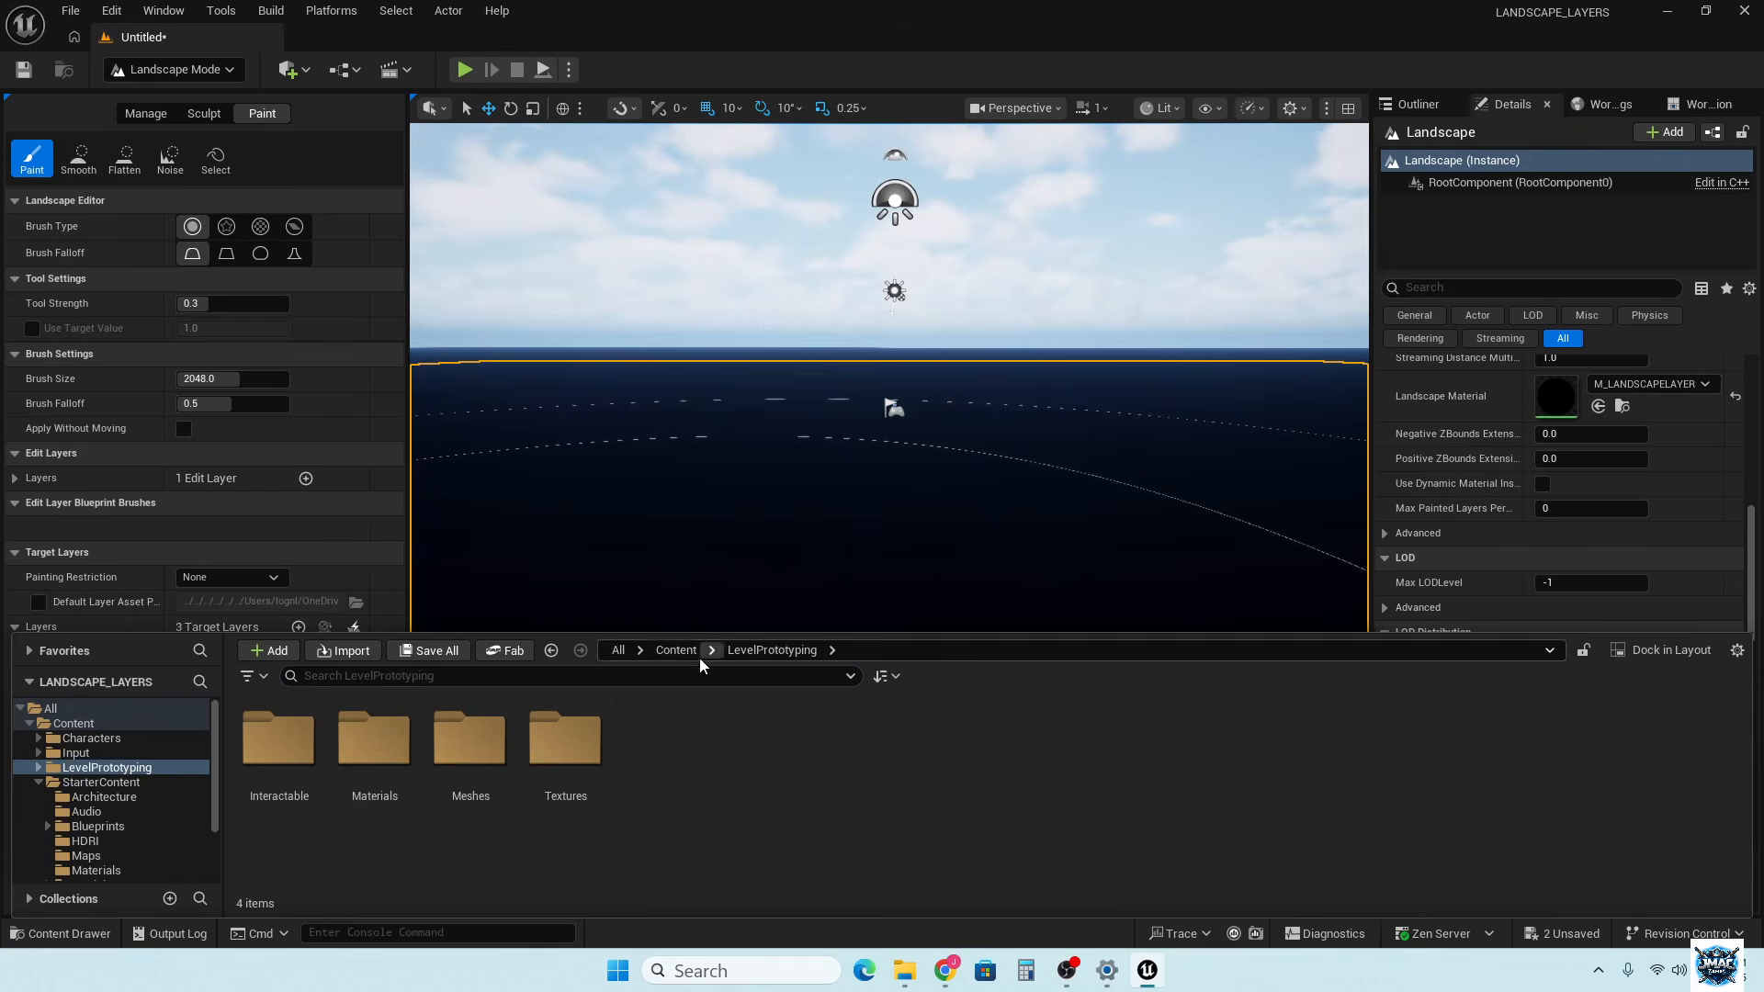
click(676, 650)
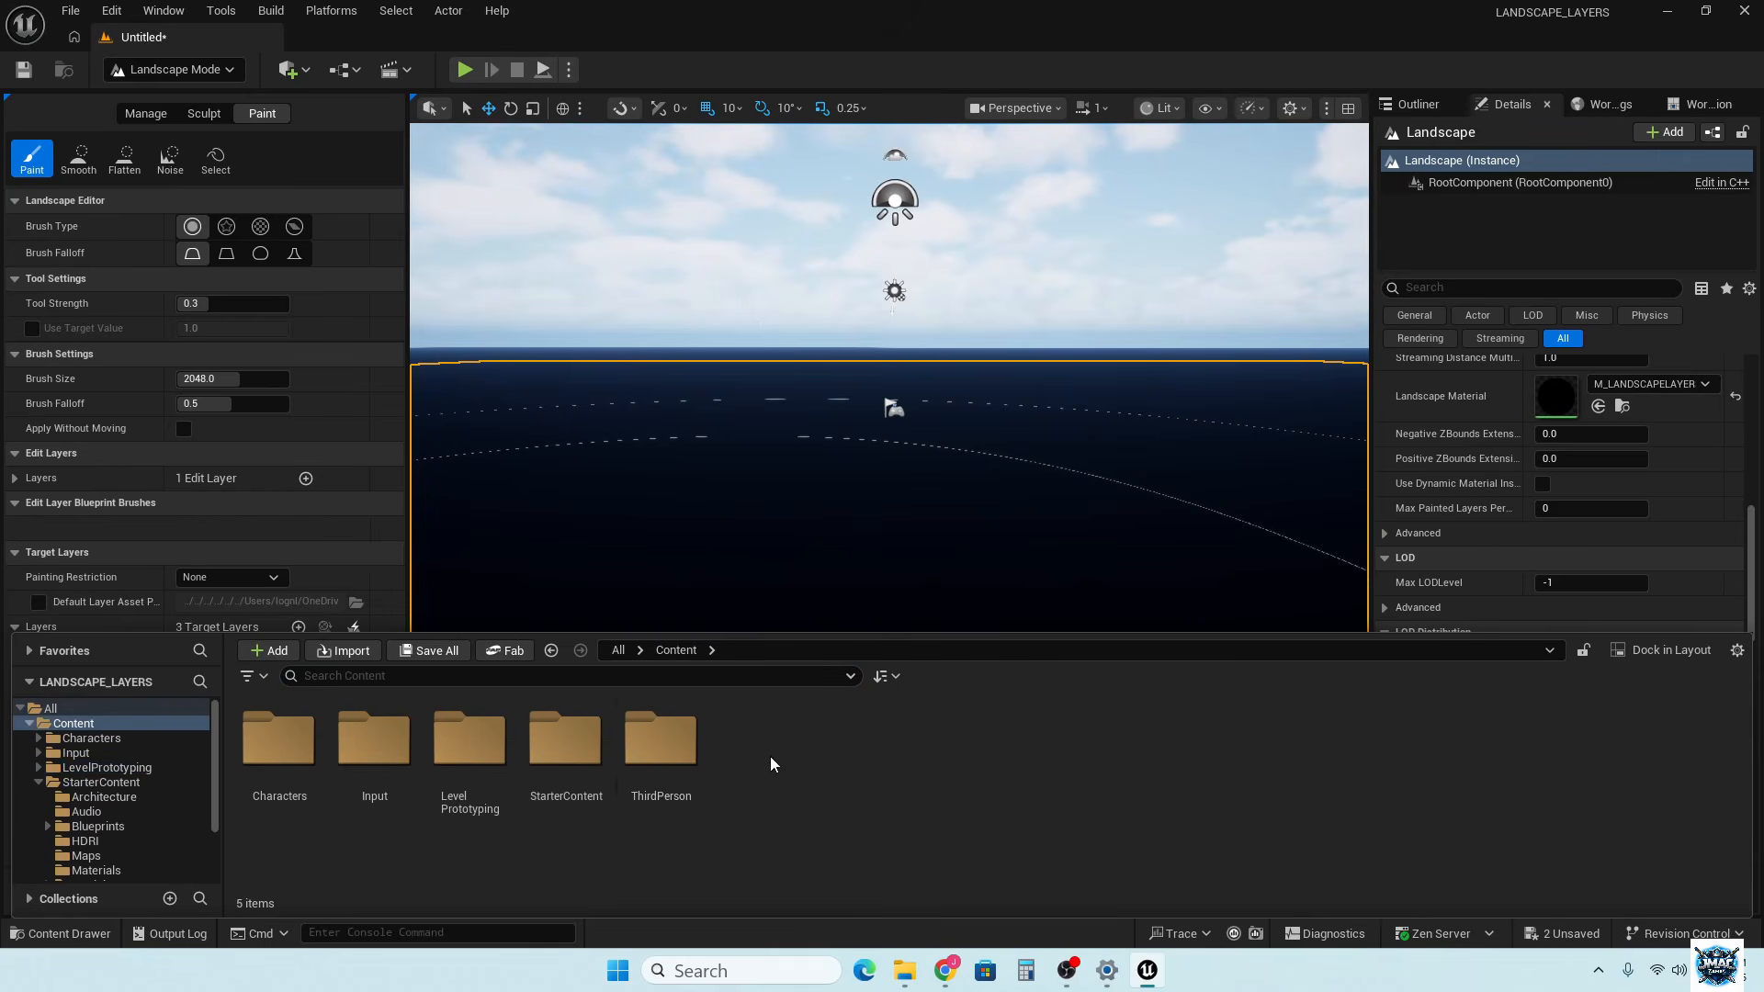
double_click(480, 764)
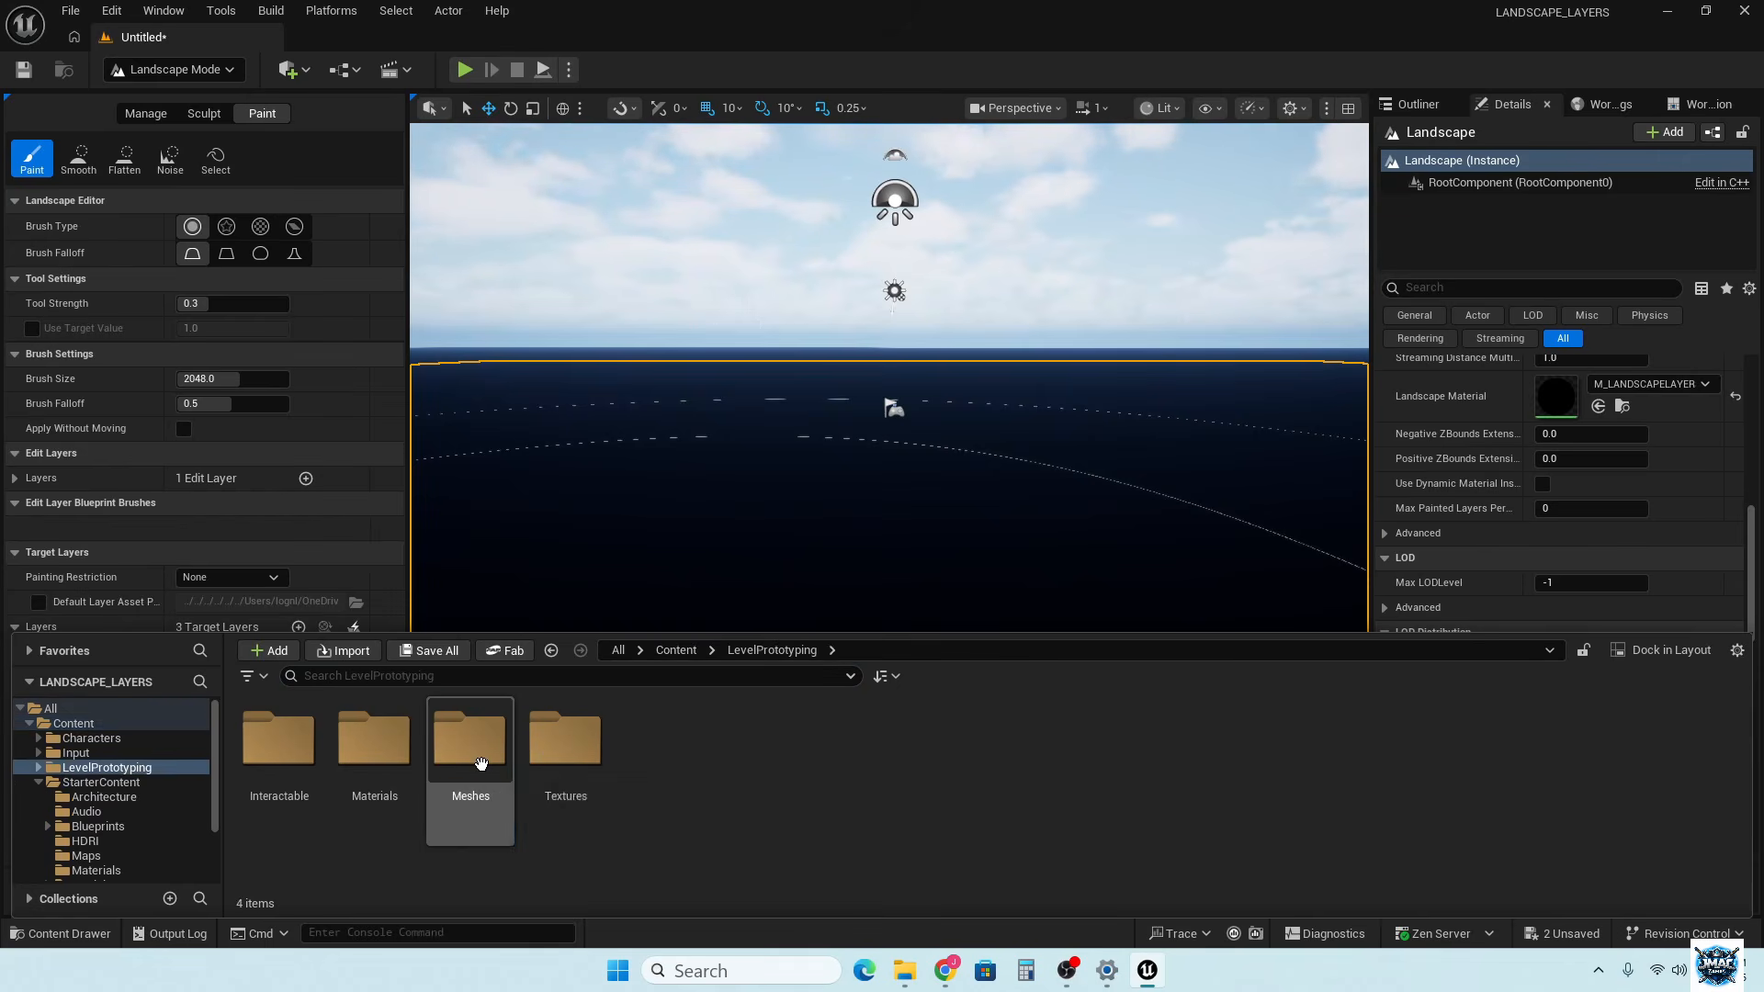
click(671, 652)
double_click(574, 754)
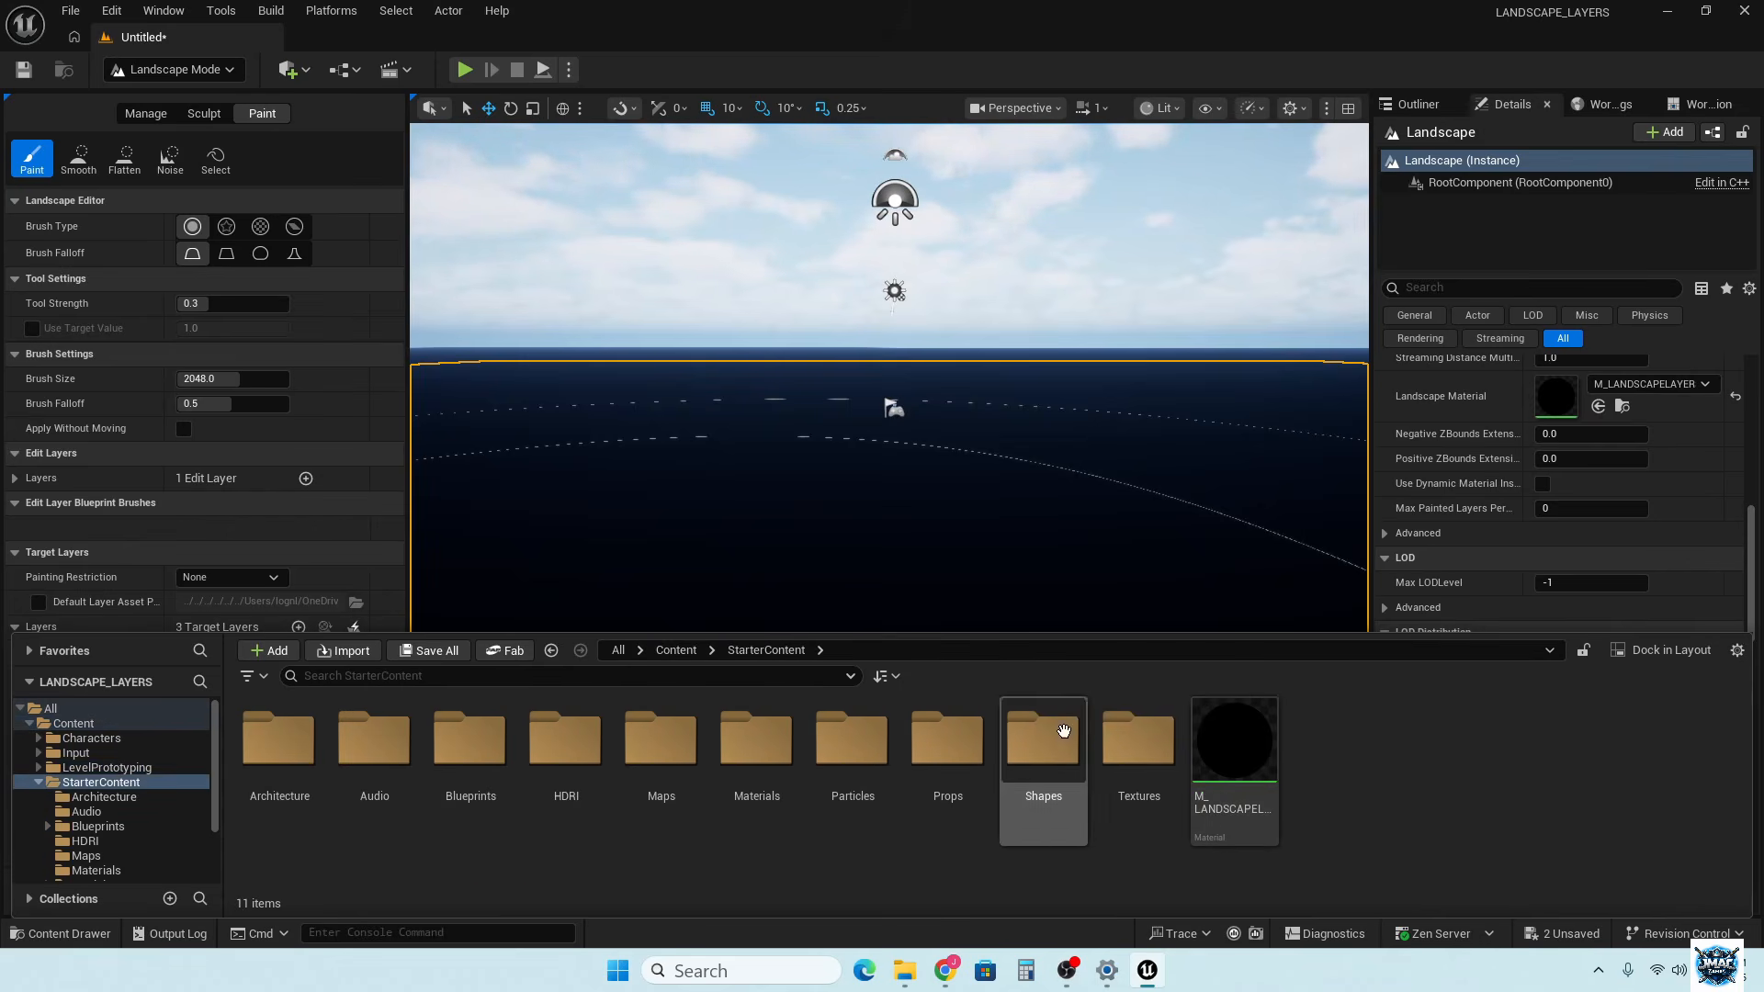
double_click(748, 739)
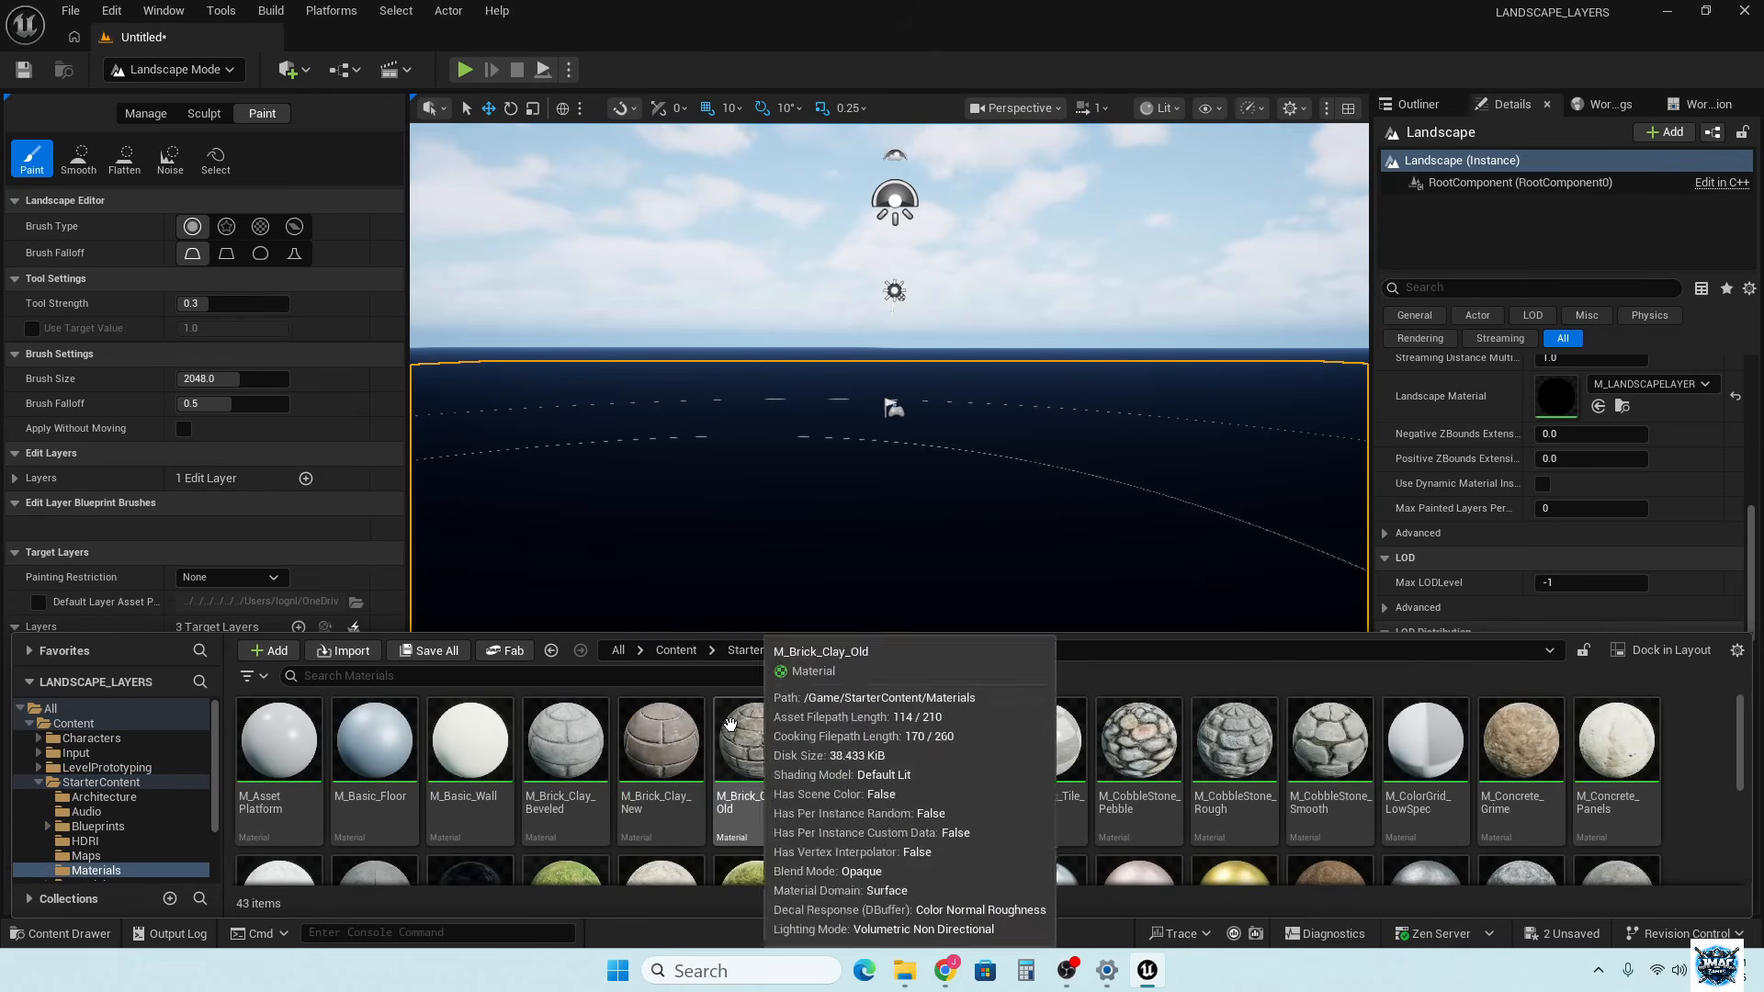
click(668, 650)
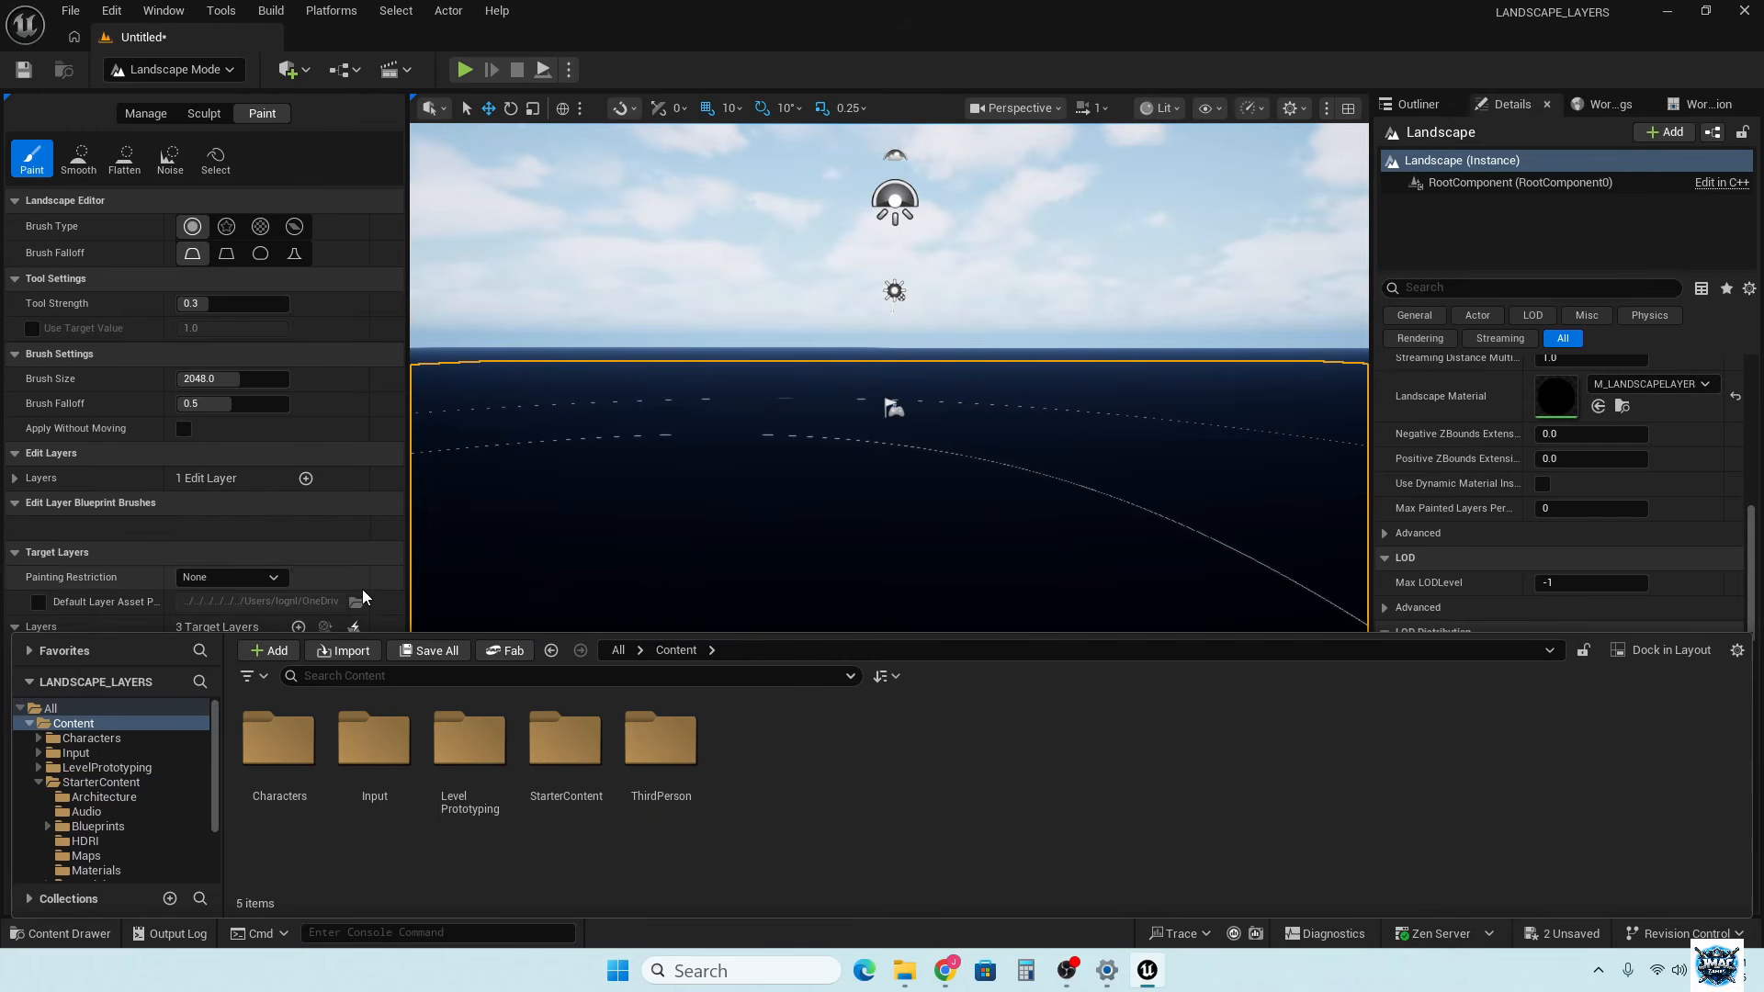
click(399, 585)
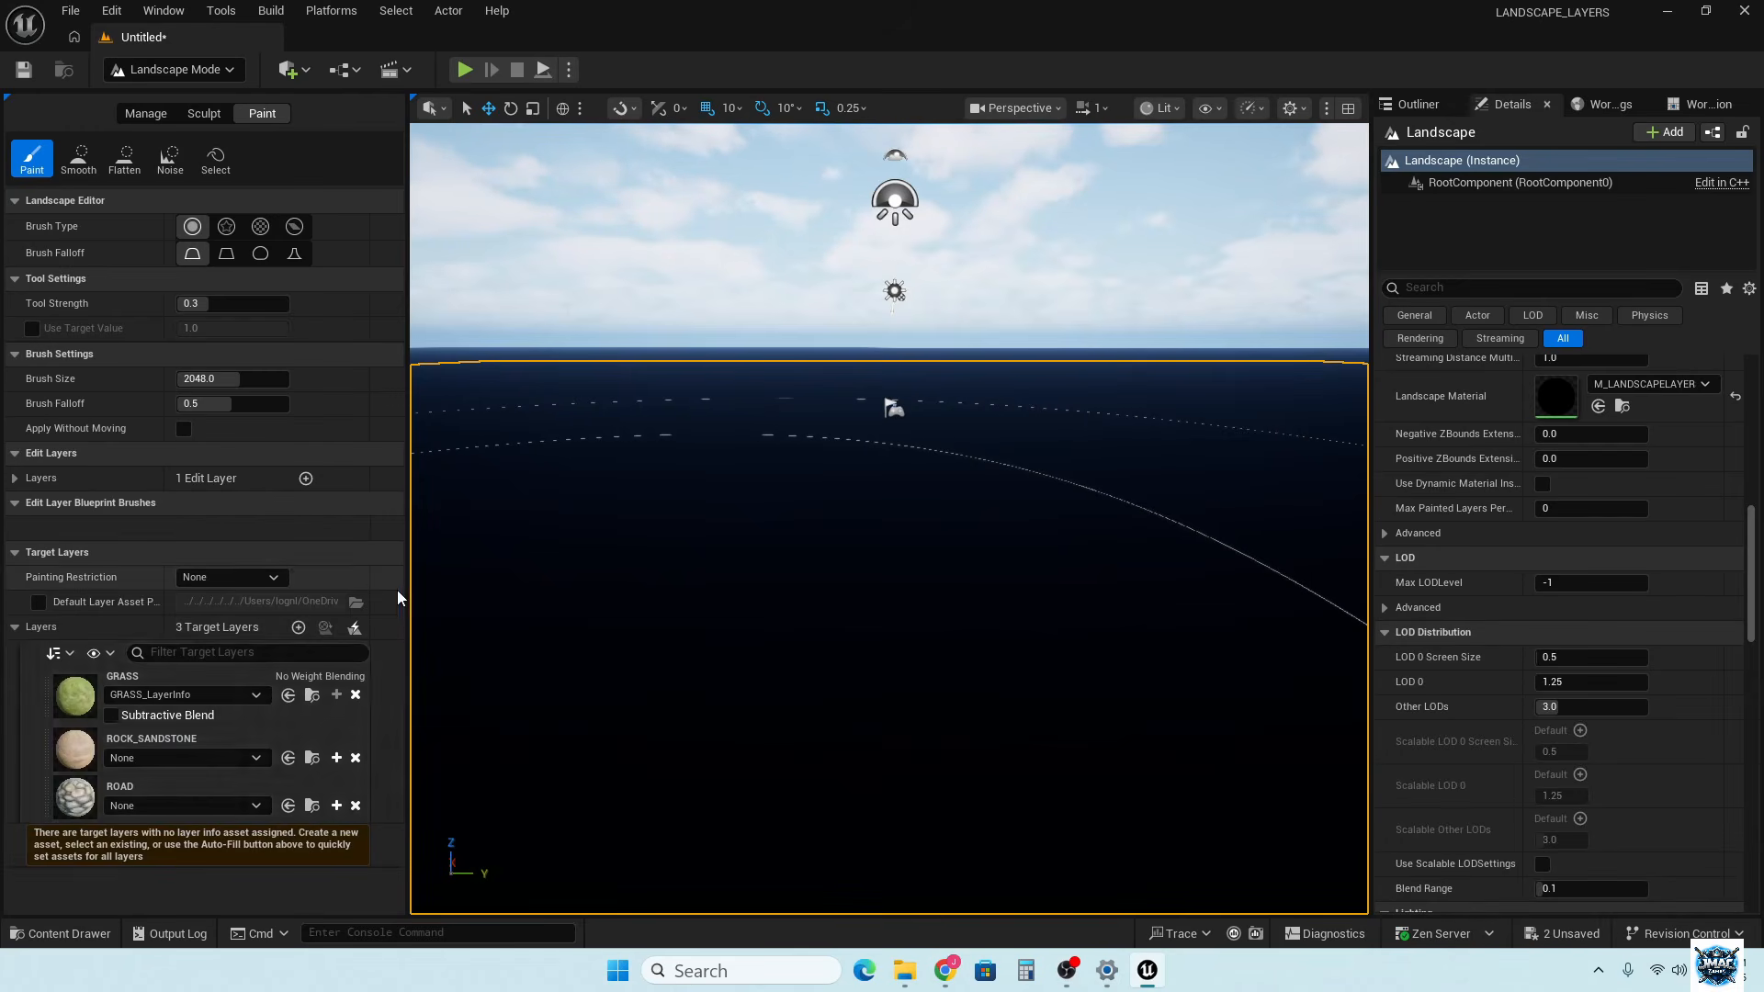
Locate the GRASS layer's info asset in the project content, inside the ThirdPerson/Untitled_2_sharedassets folder
click(311, 696)
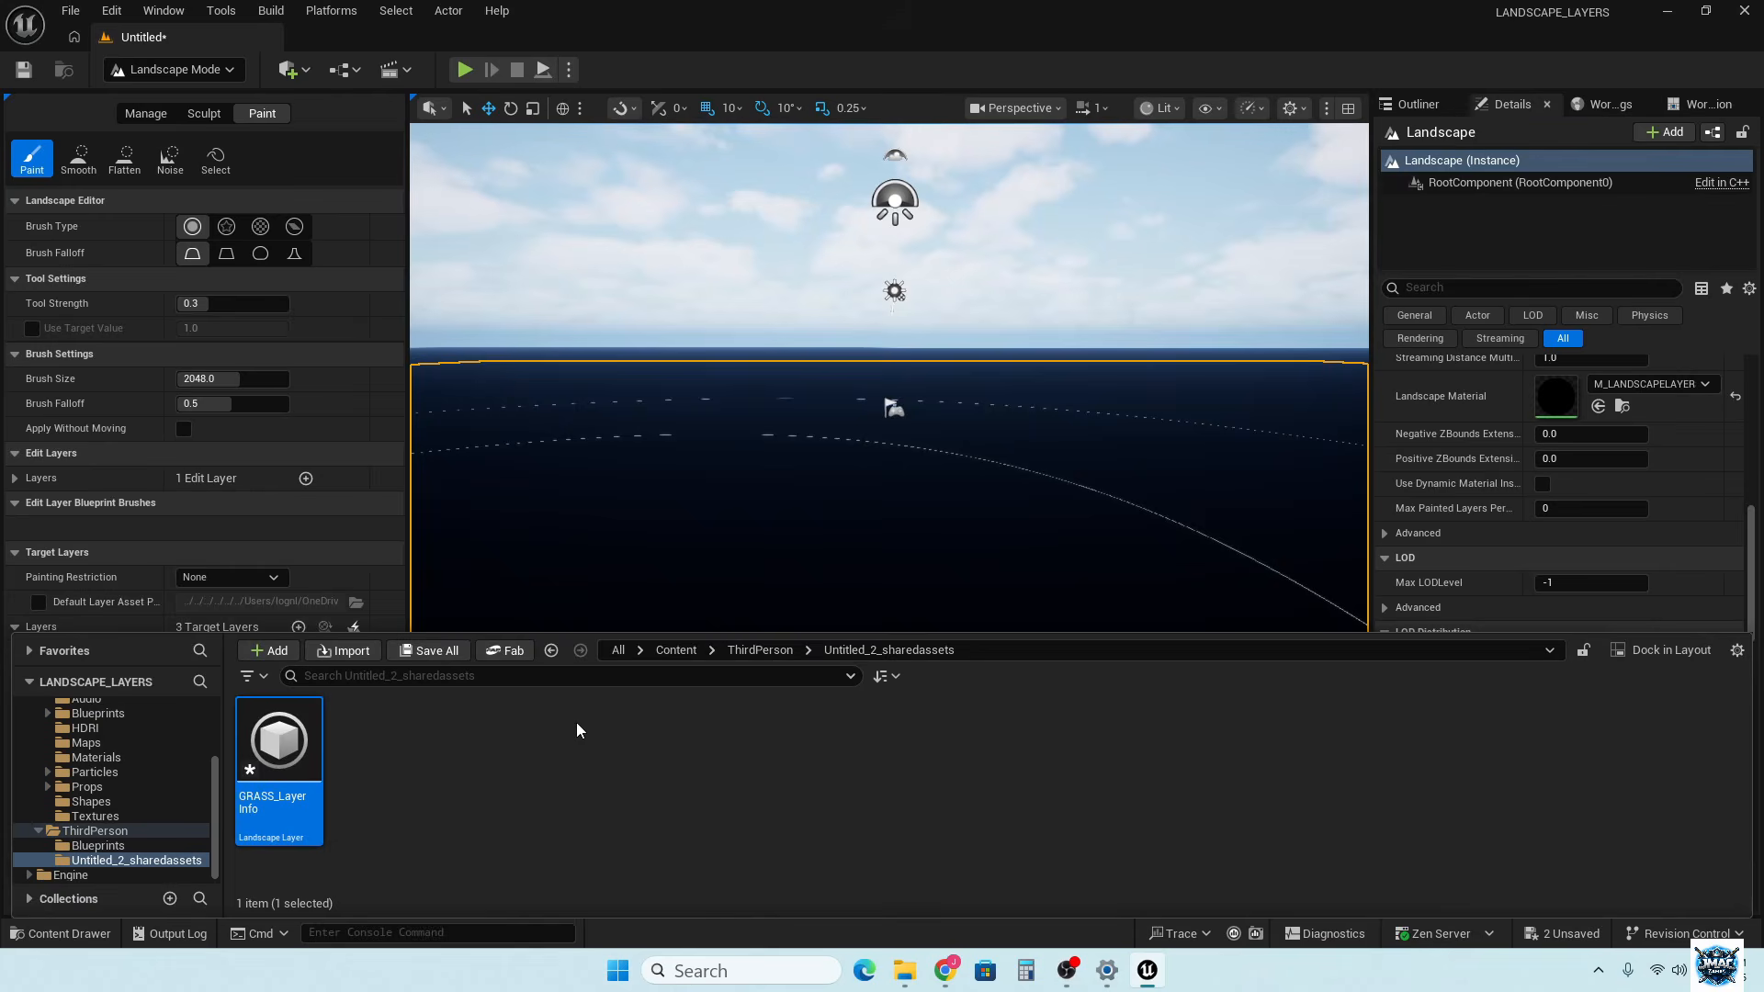
click(680, 651)
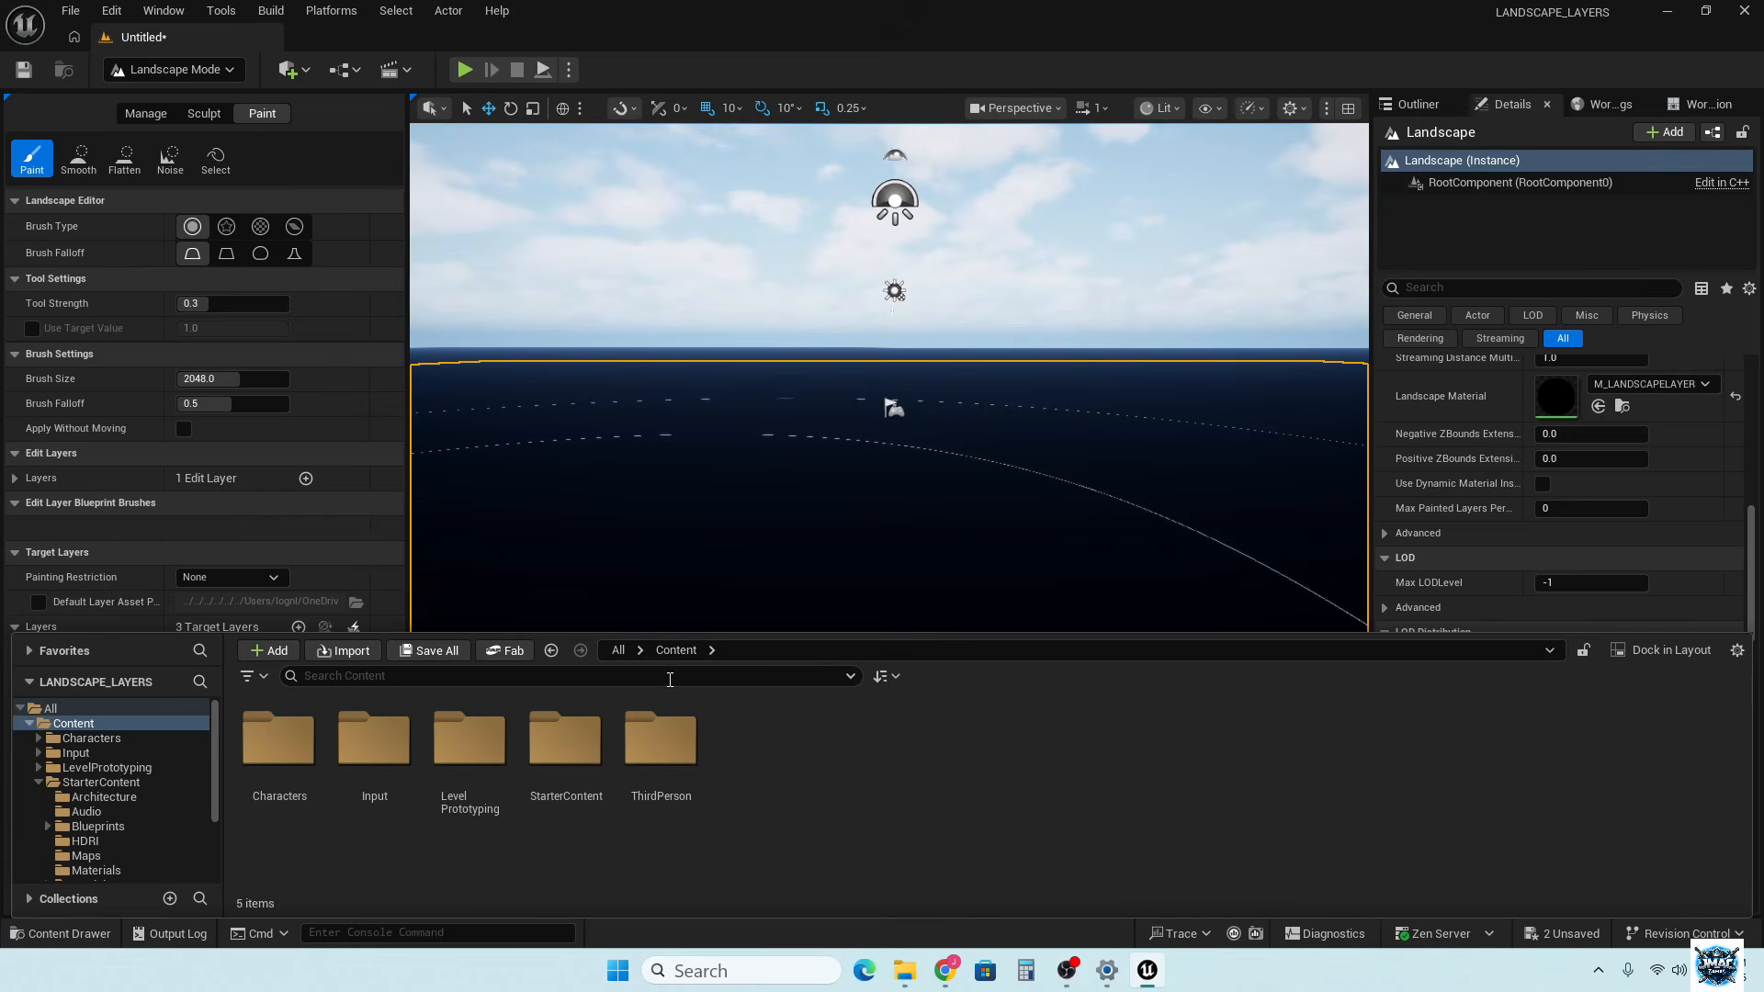
click(656, 757)
double_click(657, 756)
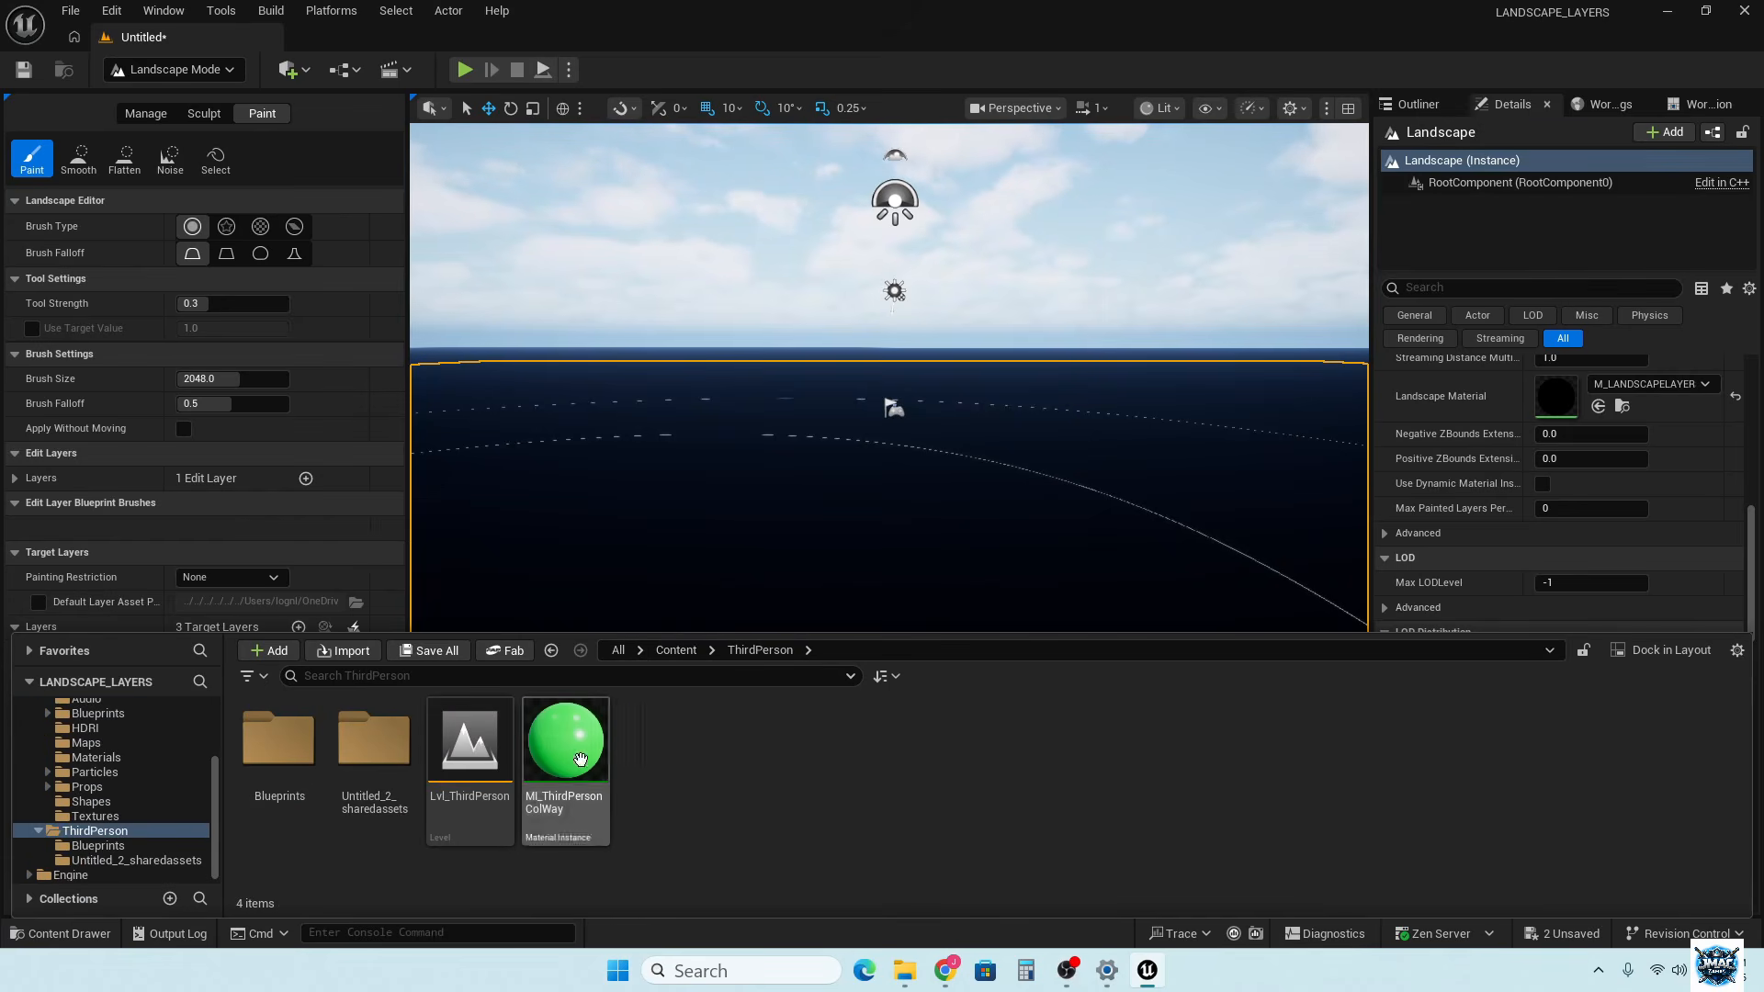
double_click(362, 747)
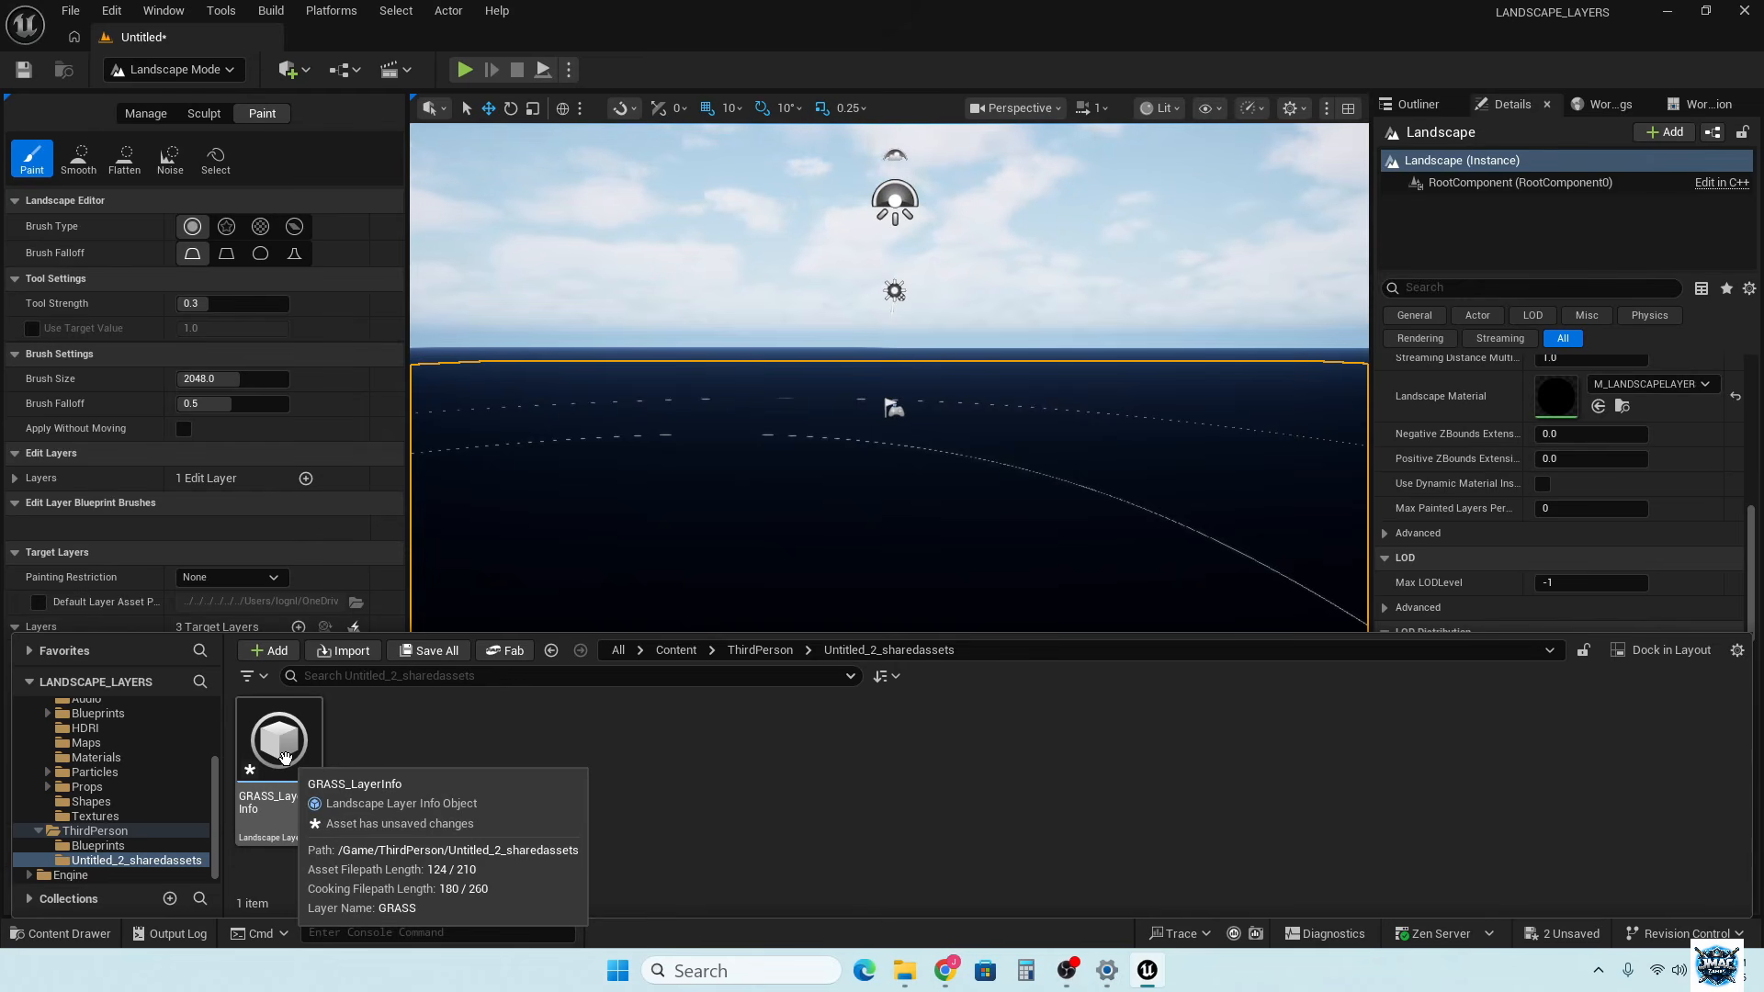
Open the GRASS_LayerInfo asset for editing
drag(285, 755, 245, 712)
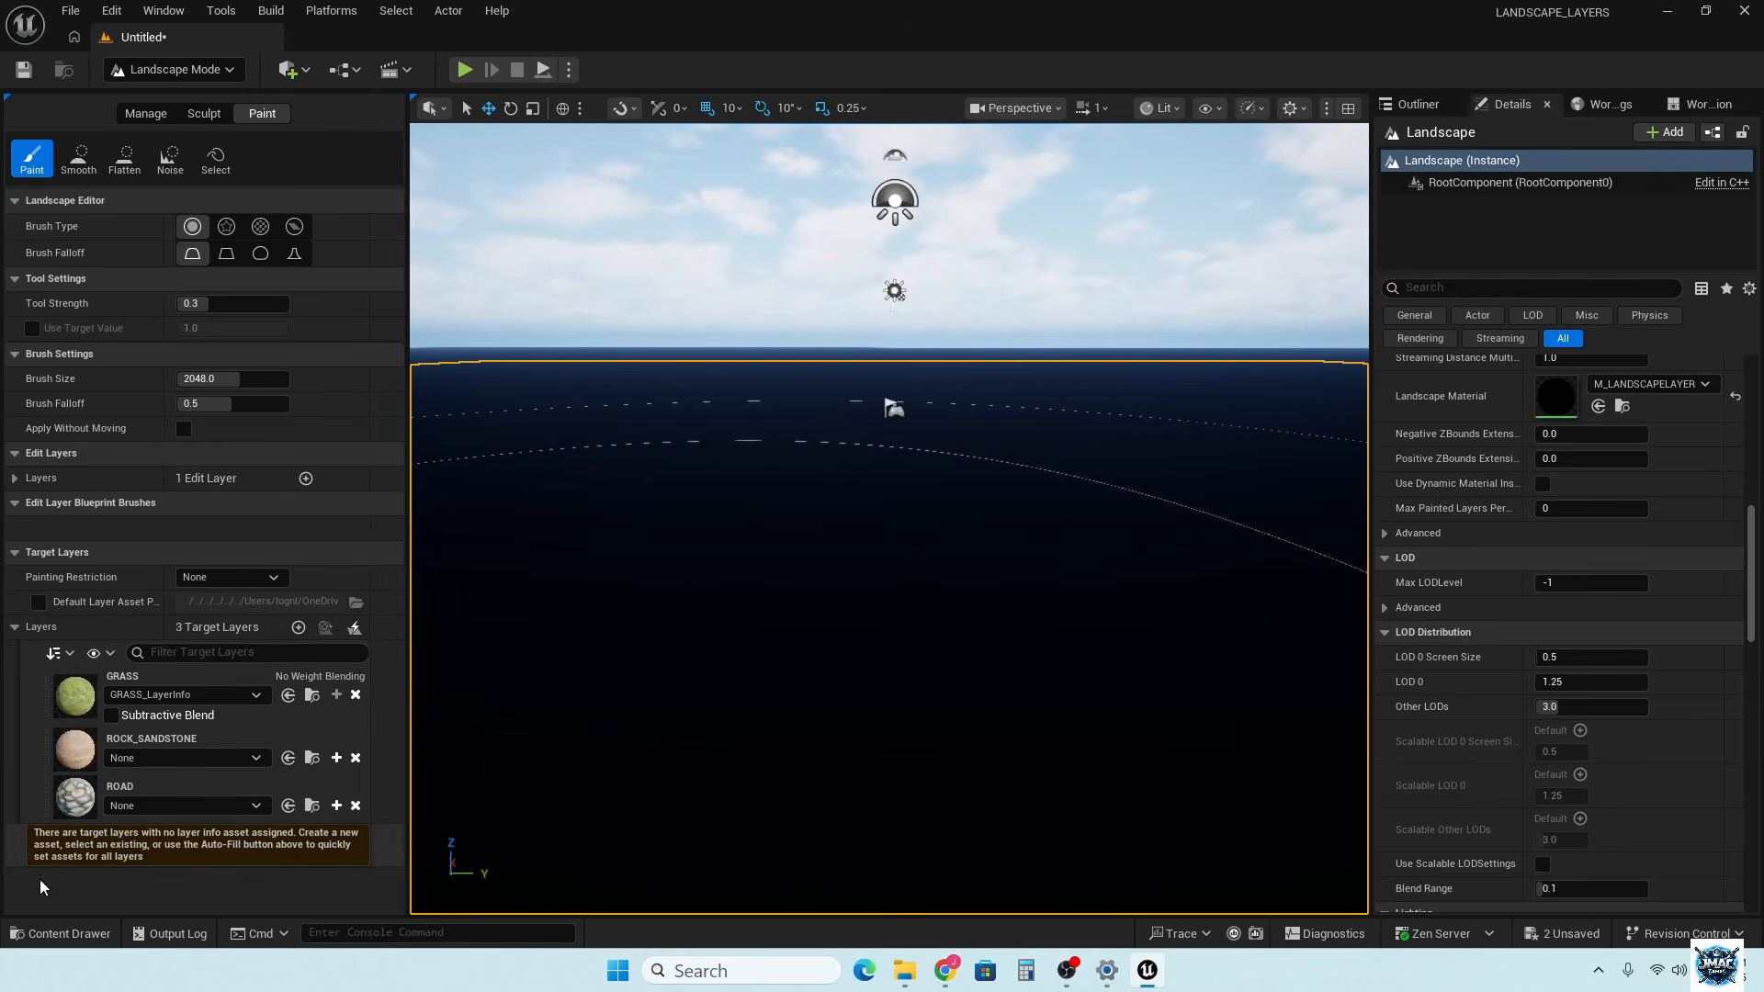
click(69, 934)
double_click(285, 749)
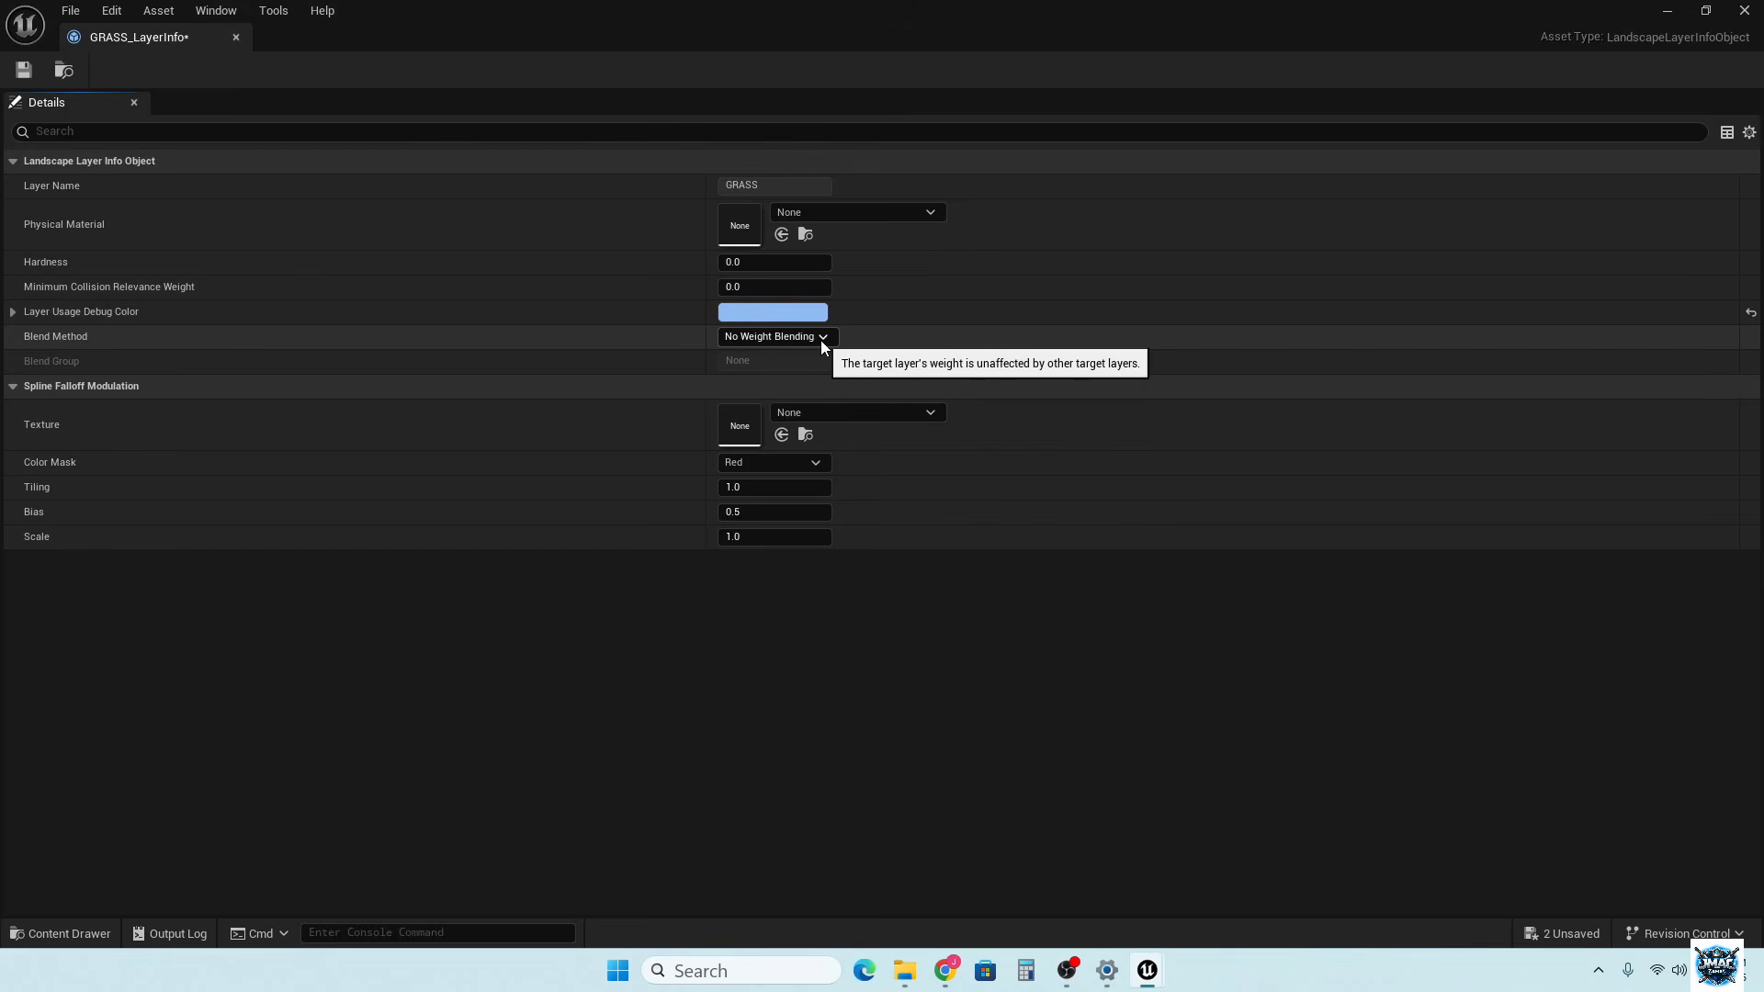
Set the GRASS layer info's Blend Method to Weight Blending (Legacy), save the asset and close it
click(822, 338)
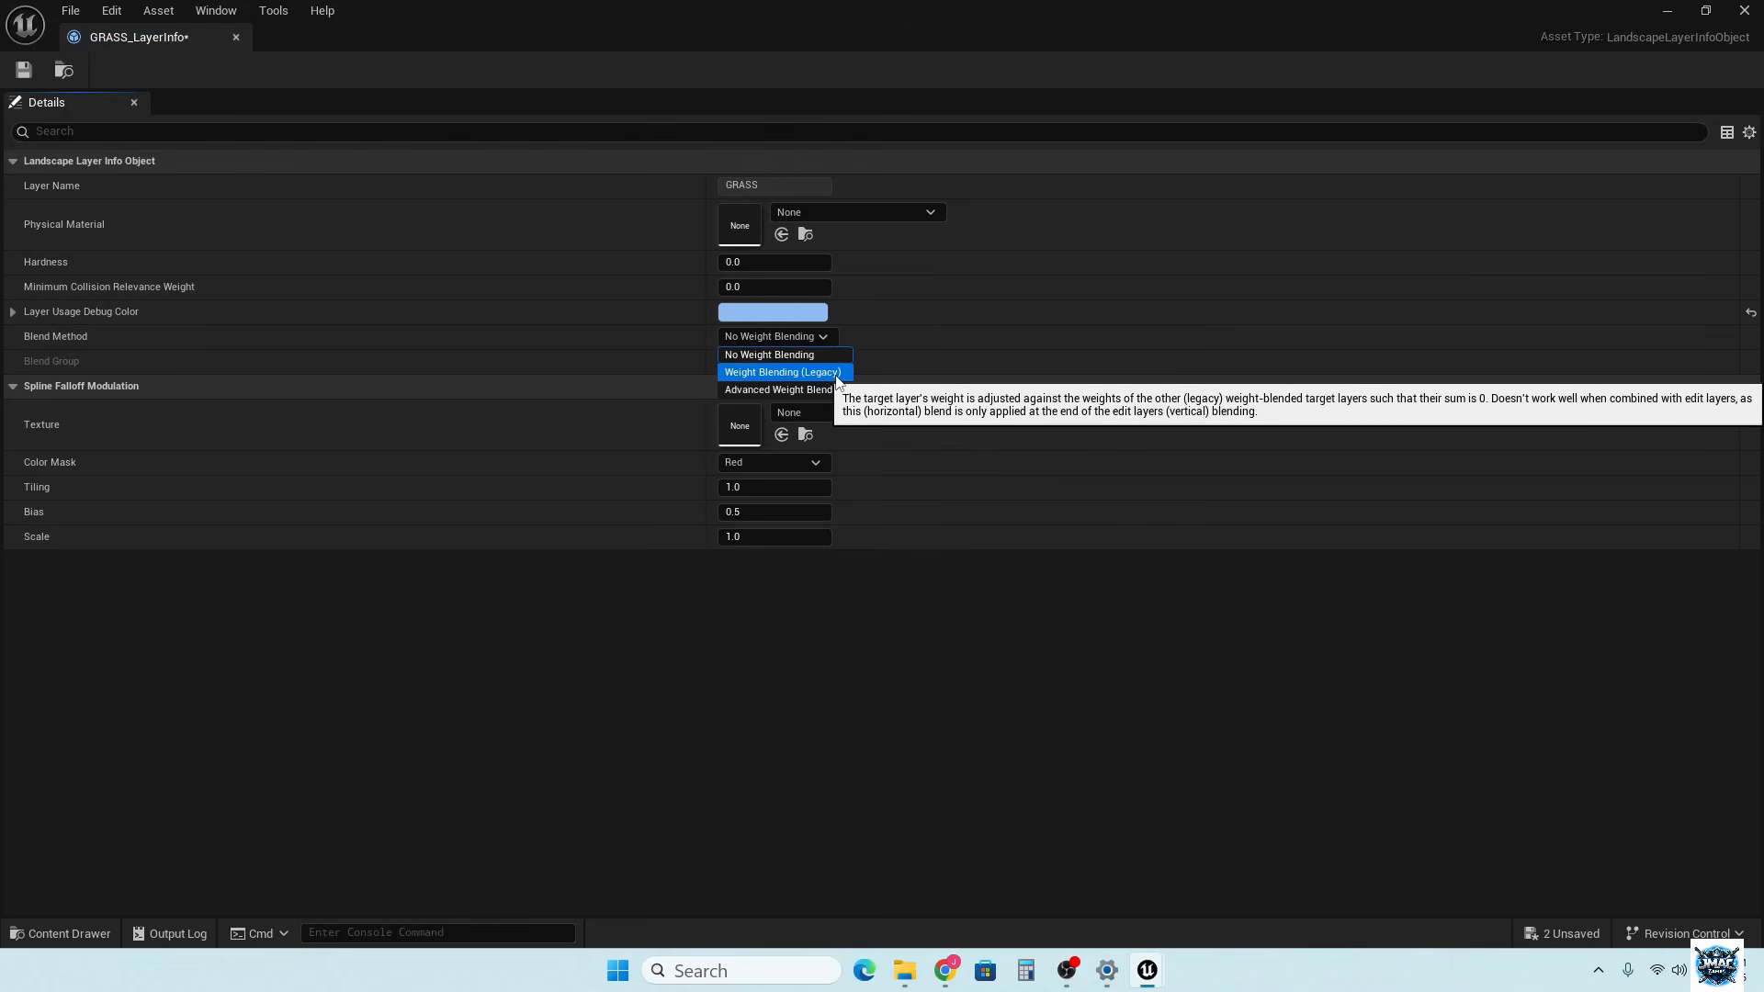
click(808, 372)
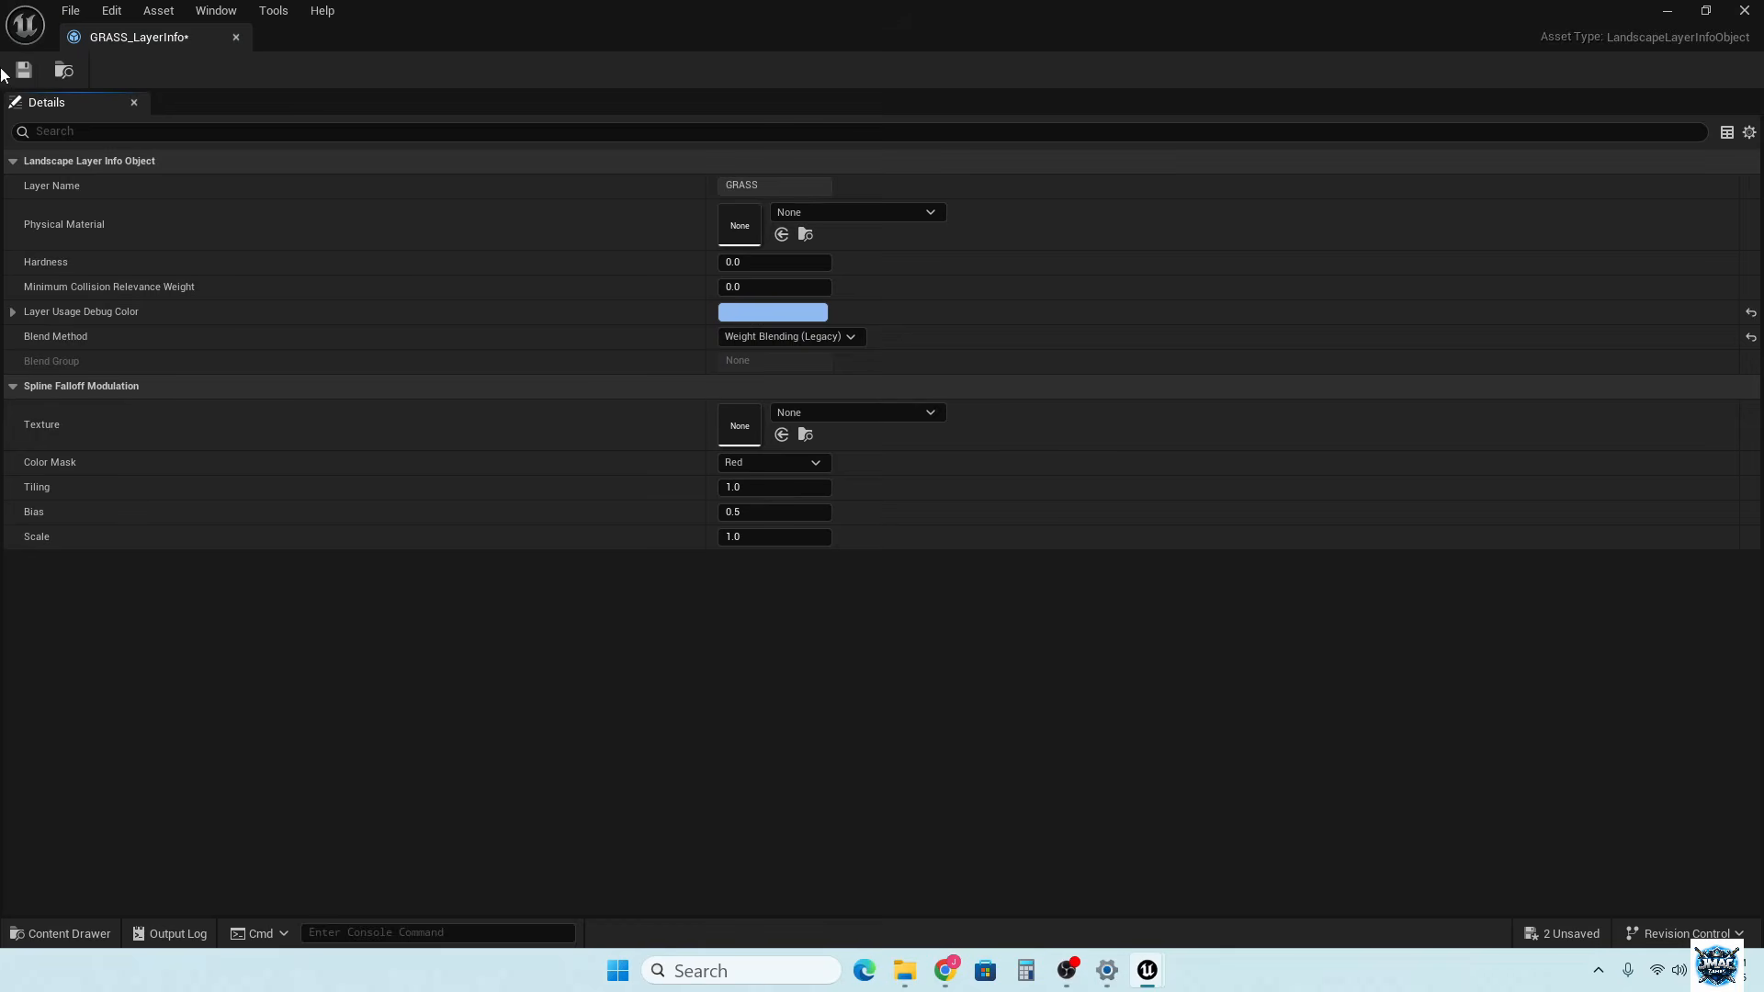
click(234, 39)
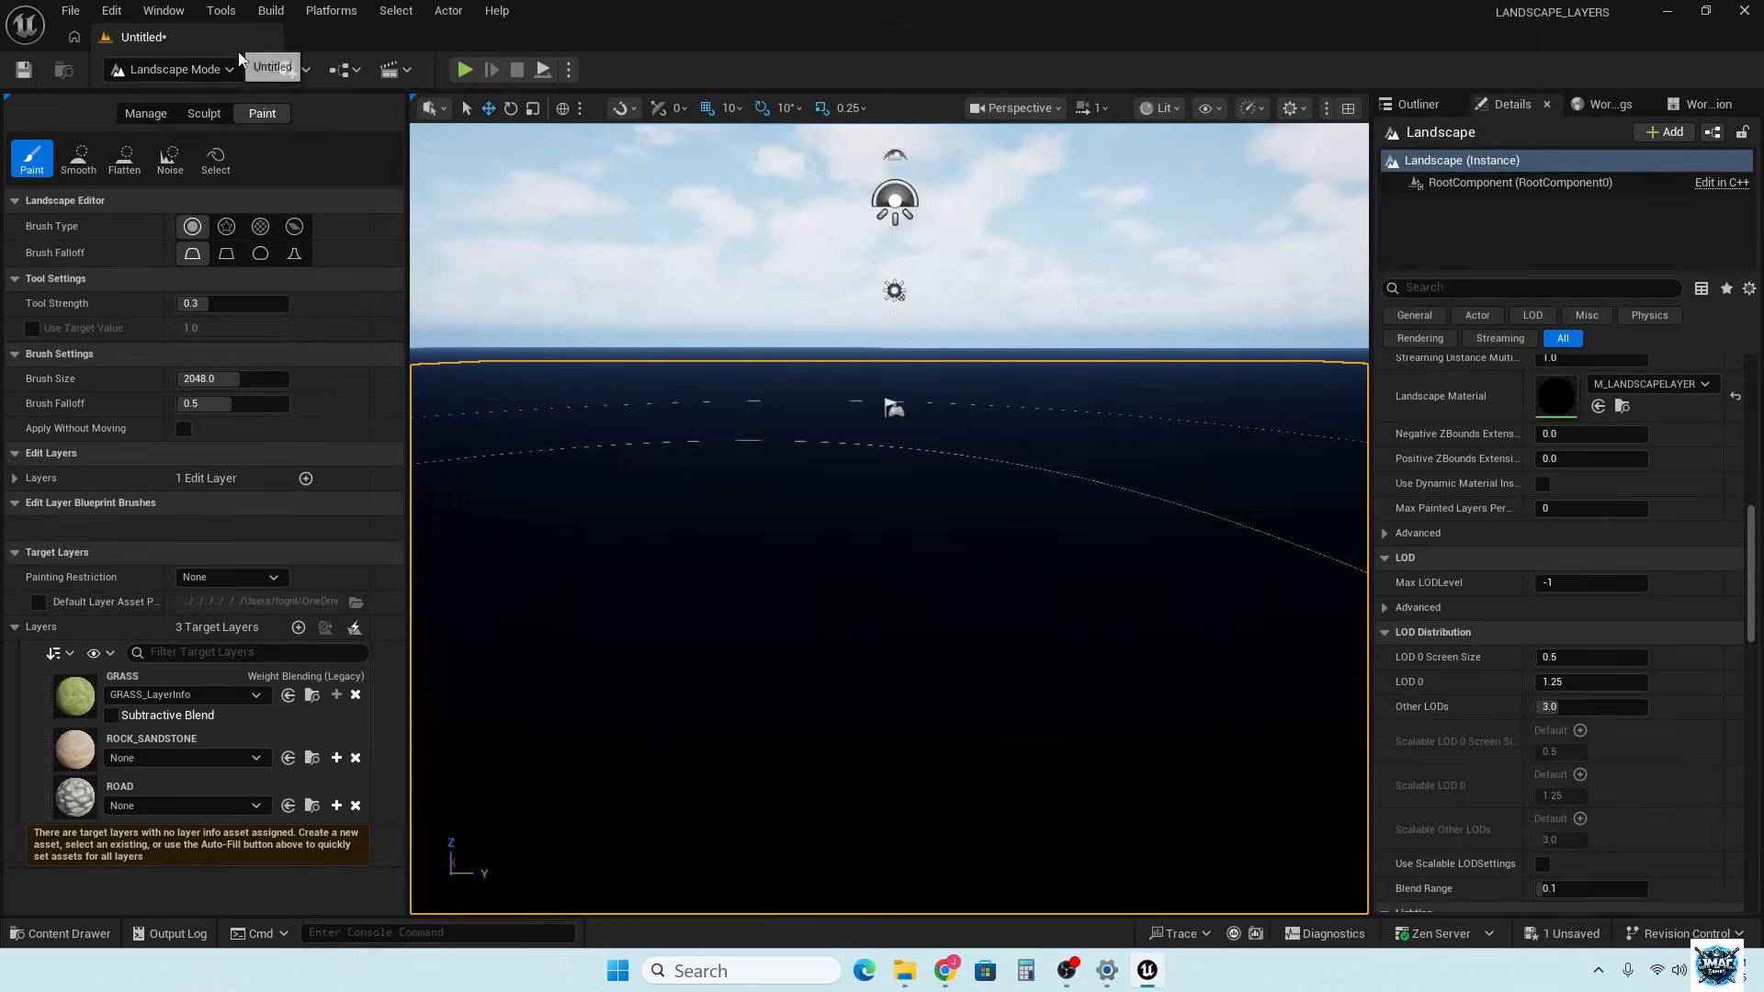
Paint the GRASS layer over part of the landscape with the 2048 brush
click(196, 679)
click(910, 582)
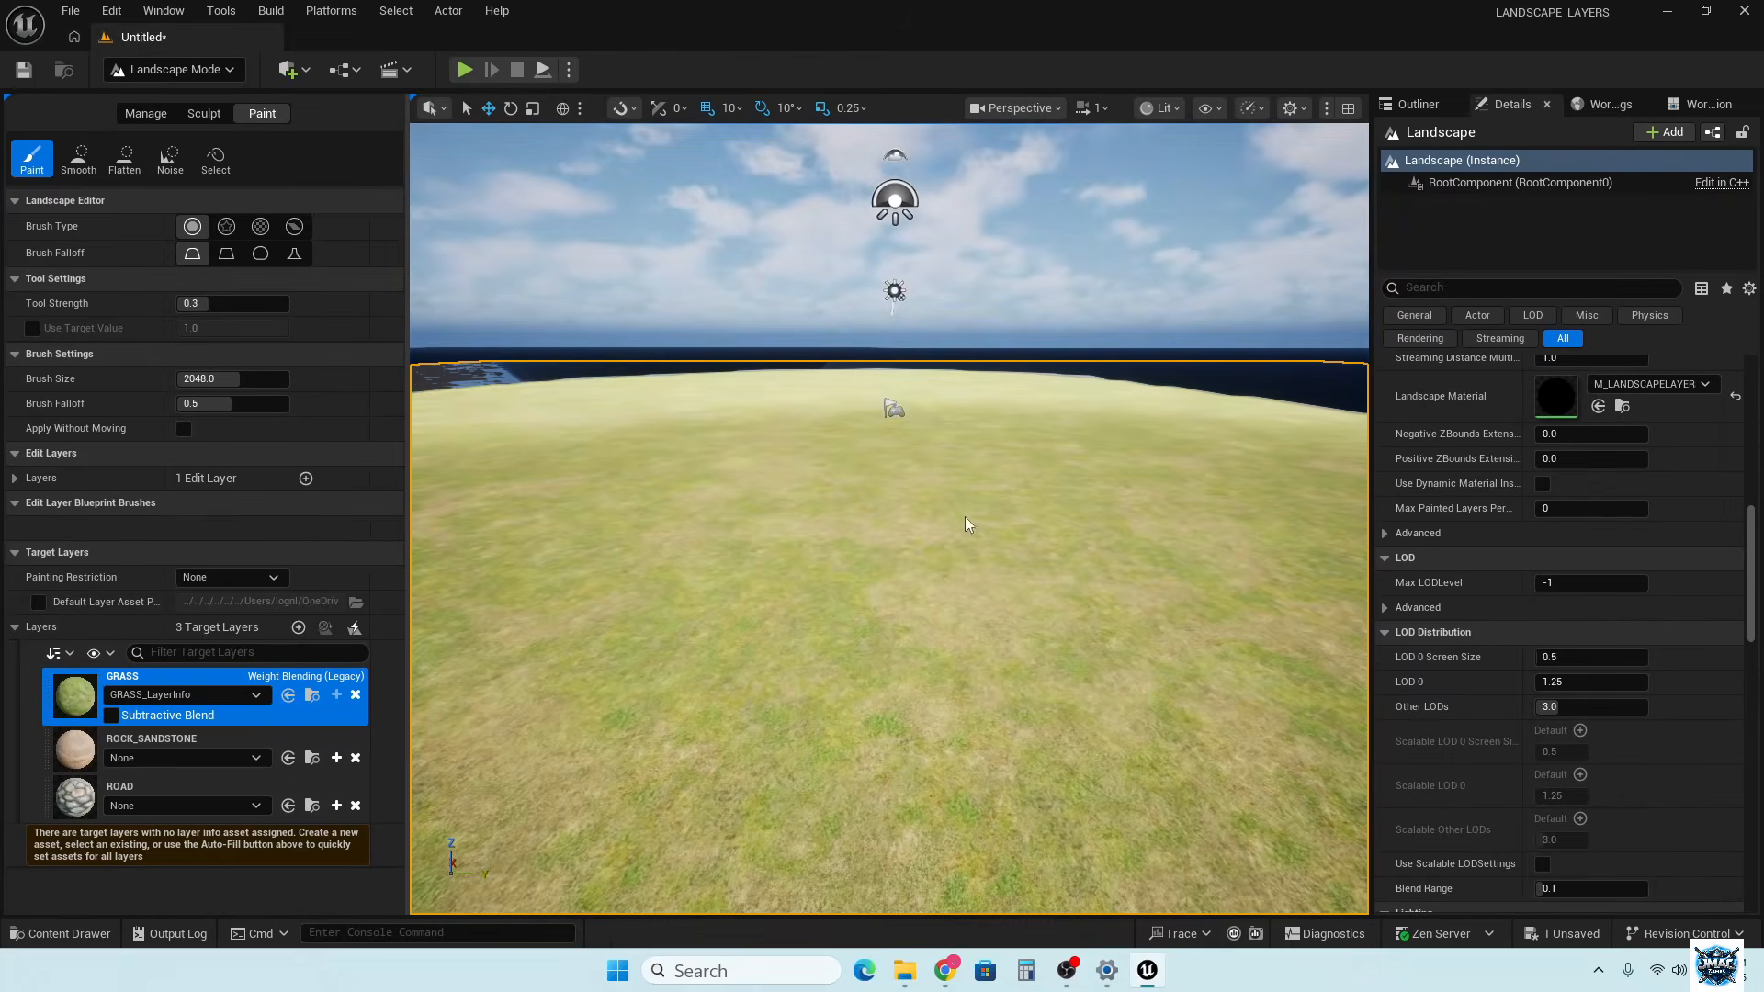
scroll(939, 492, down, 3)
mouse_move(939, 493)
right_down()
mouse_move(938, 617)
mouse_move(939, 470)
right_up()
key(s)
mouse_move(909, 523)
mouse_down()
mouse_move(658, 284)
mouse_move(728, 374)
mouse_move(578, 677)
mouse_move(717, 681)
mouse_move(882, 283)
mouse_move(1106, 185)
mouse_move(873, 378)
mouse_move(495, 177)
mouse_move(575, 257)
mouse_move(538, 198)
mouse_move(823, 362)
mouse_up()
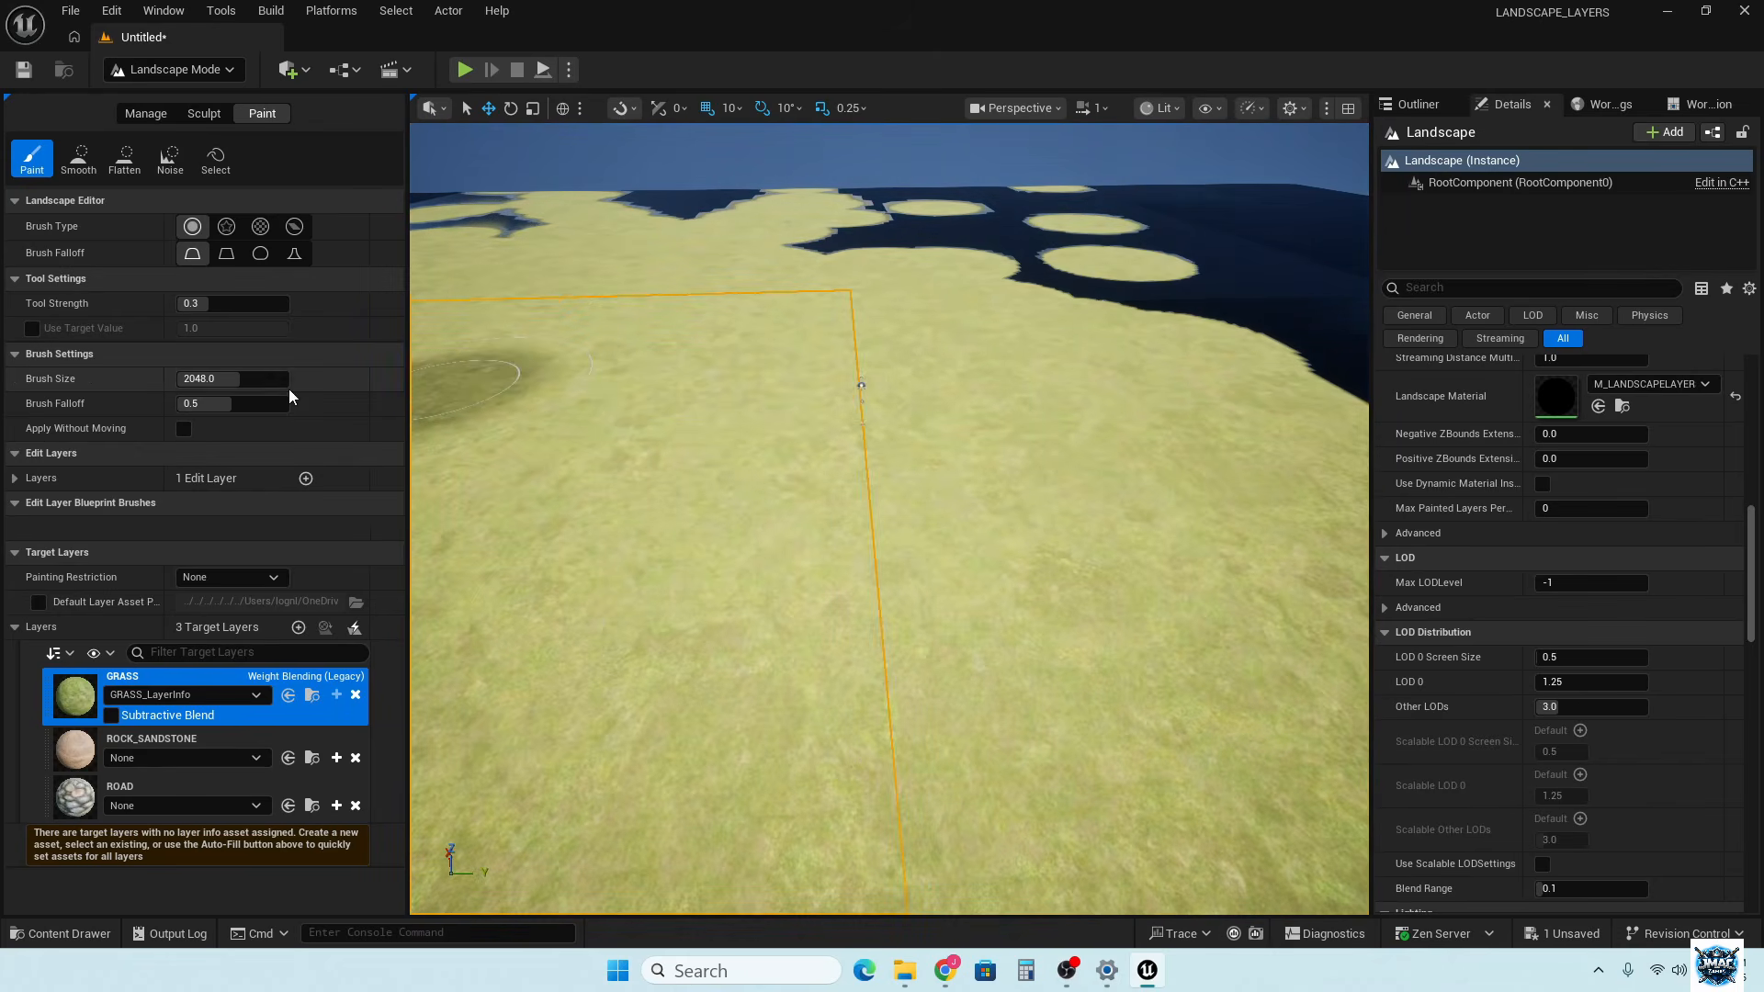
Enlarge the brush size to 8192 and cover the entire remaining landscape with the GRASS layer
drag(255, 382, 303, 383)
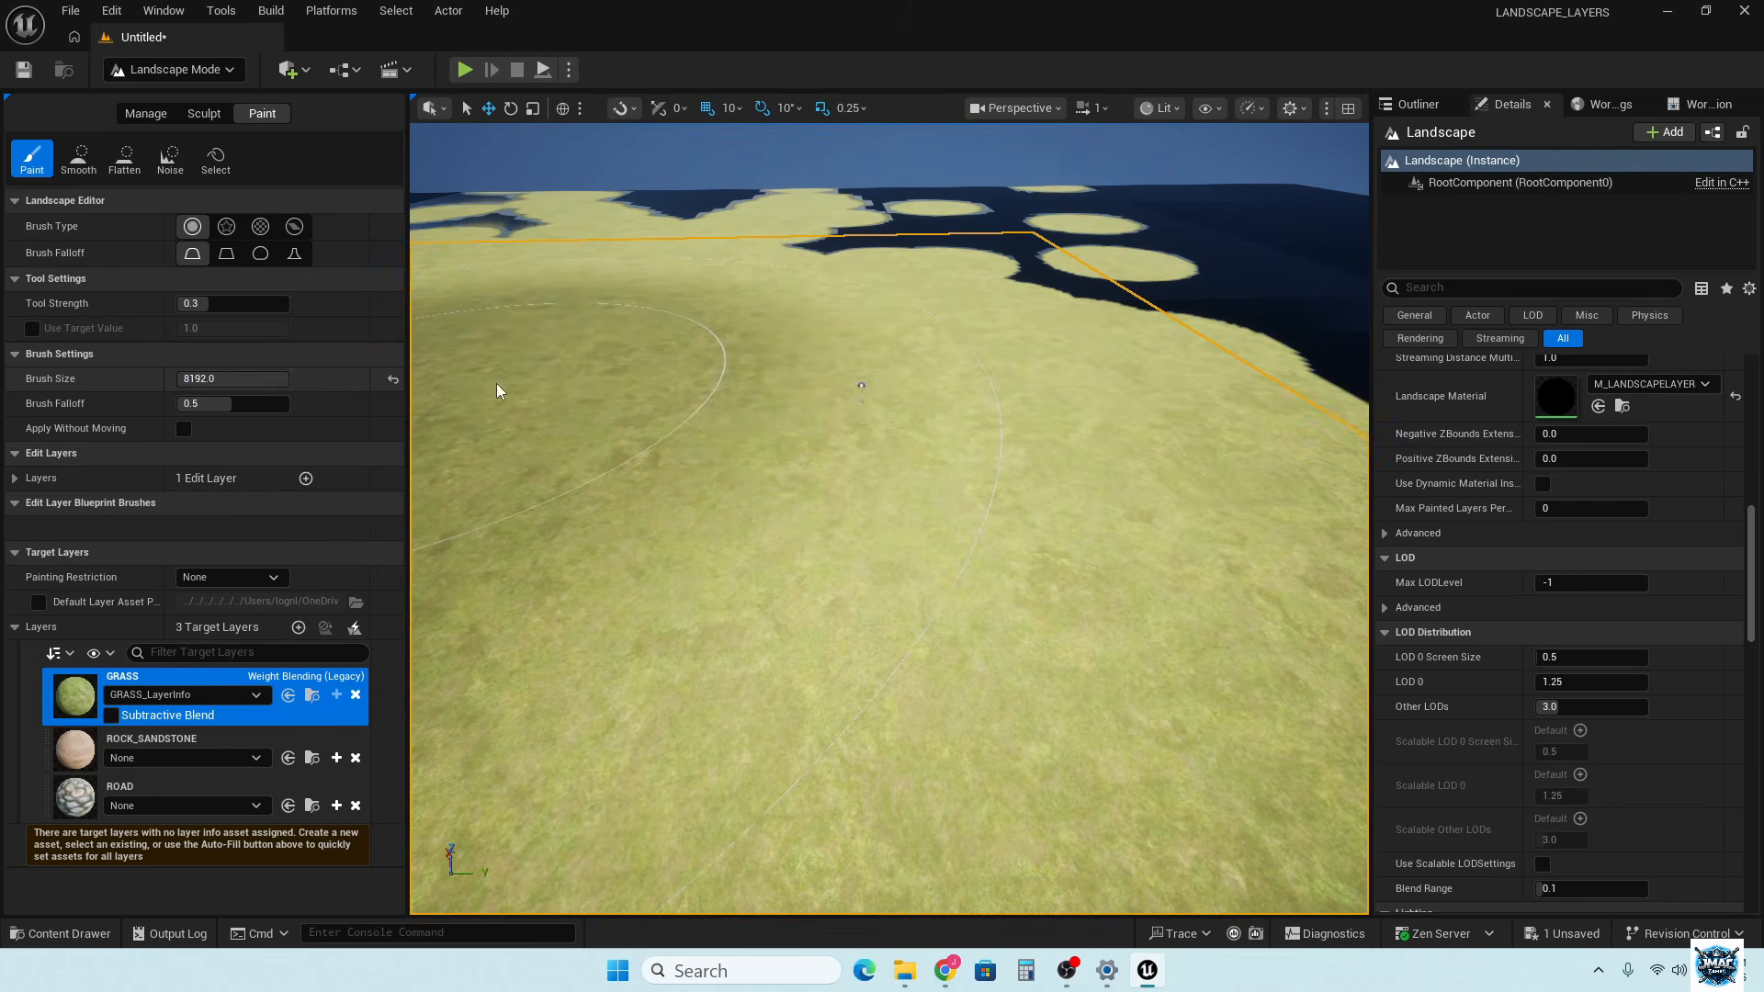
right_drag(726, 404, 735, 625)
key(s)
scroll(726, 405, up, 3)
key(s)
scroll(735, 632, up, 5)
right_drag(810, 230, 810, 258)
key(s)
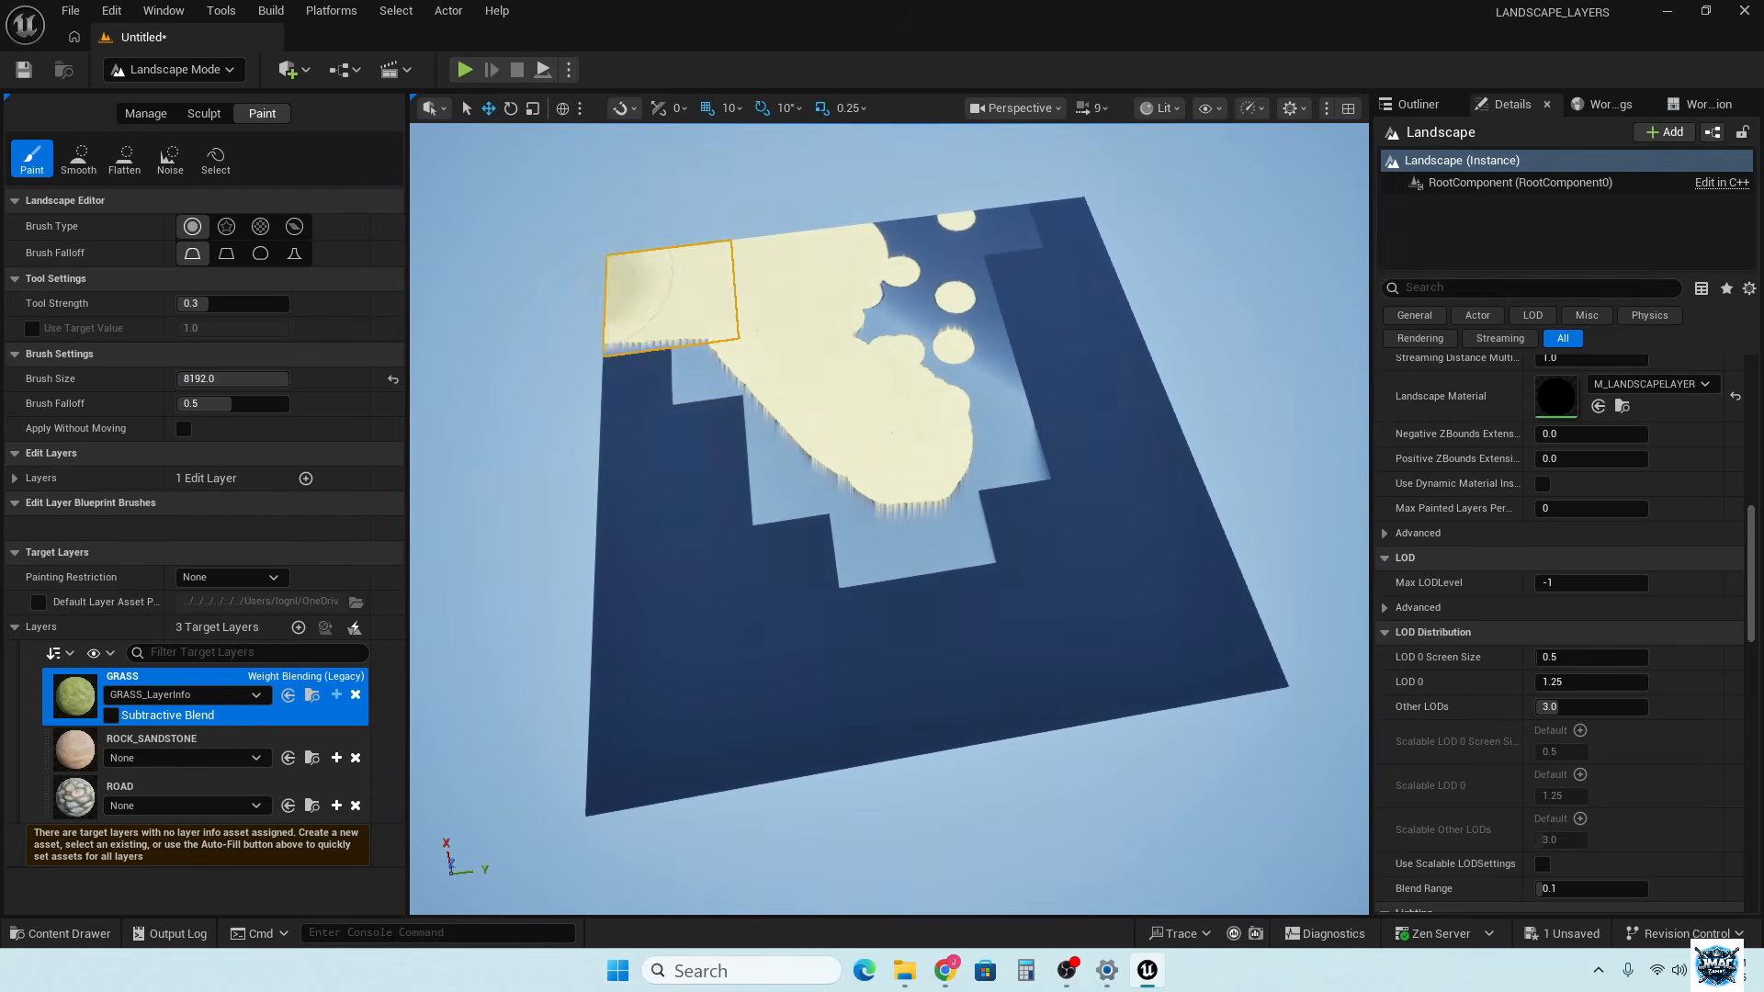
drag(675, 772, 1423, 677)
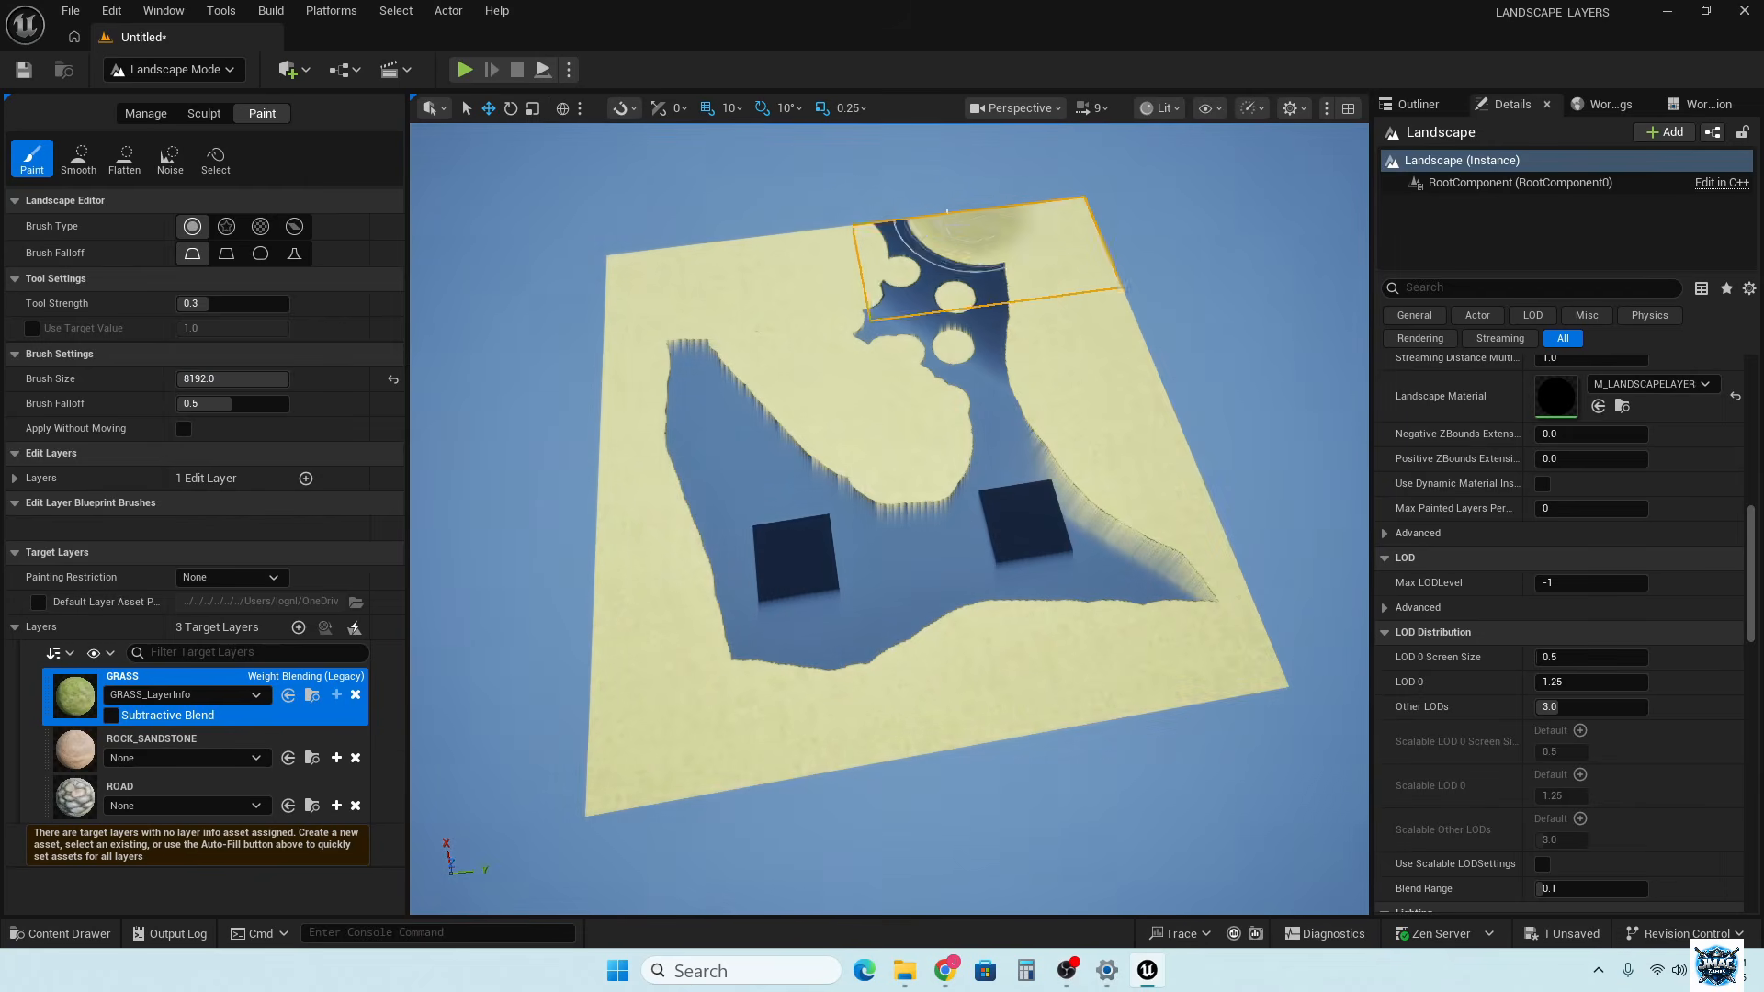
mouse_move(691, 347)
mouse_down()
mouse_move(1031, 618)
mouse_move(1121, 590)
mouse_move(976, 480)
mouse_move(769, 575)
mouse_up()
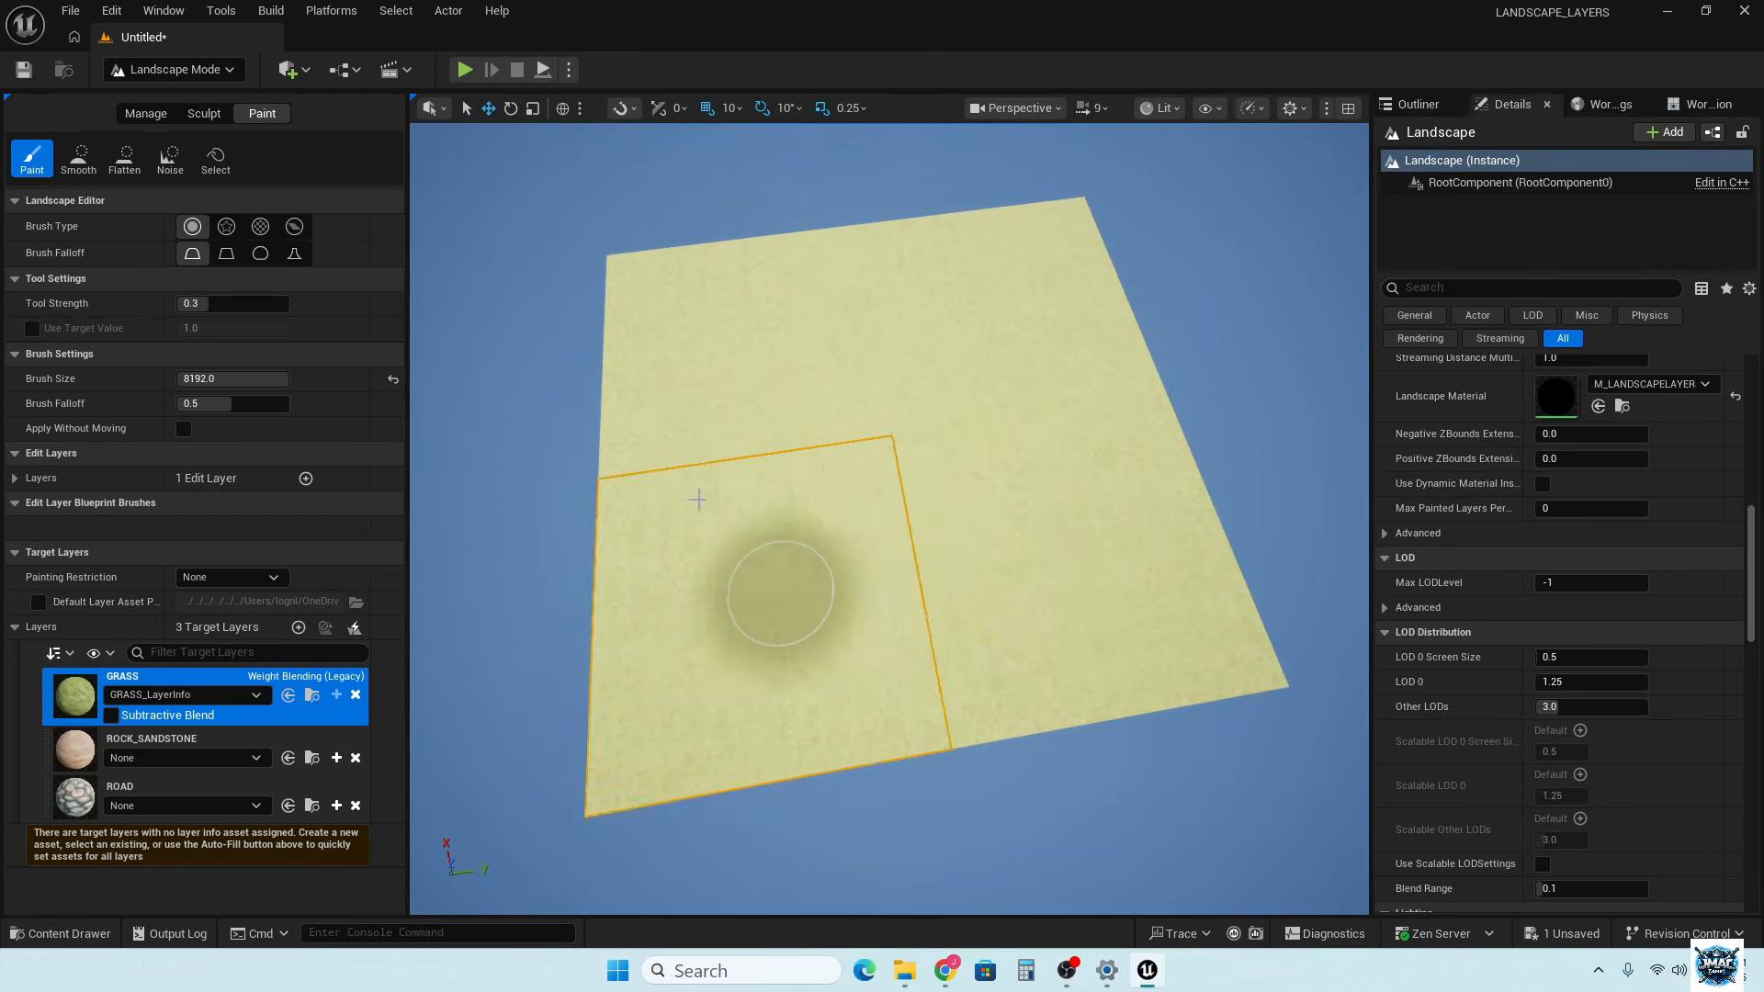
Create the ROCK_SANDSTONE_LayerInfo object for the ROCK_SANDSTONE layer in the ThirdPerson/Untitled_2_sharedassets folder
mouse_move(894, 523)
right_down()
mouse_move(973, 588)
mouse_move(1047, 560)
mouse_move(965, 496)
mouse_move(882, 377)
mouse_move(841, 514)
mouse_move(846, 457)
mouse_move(808, 460)
mouse_move(854, 459)
right_up()
key(w)
key(w)
scroll(889, 518, up, 3)
scroll(840, 457, down, 3)
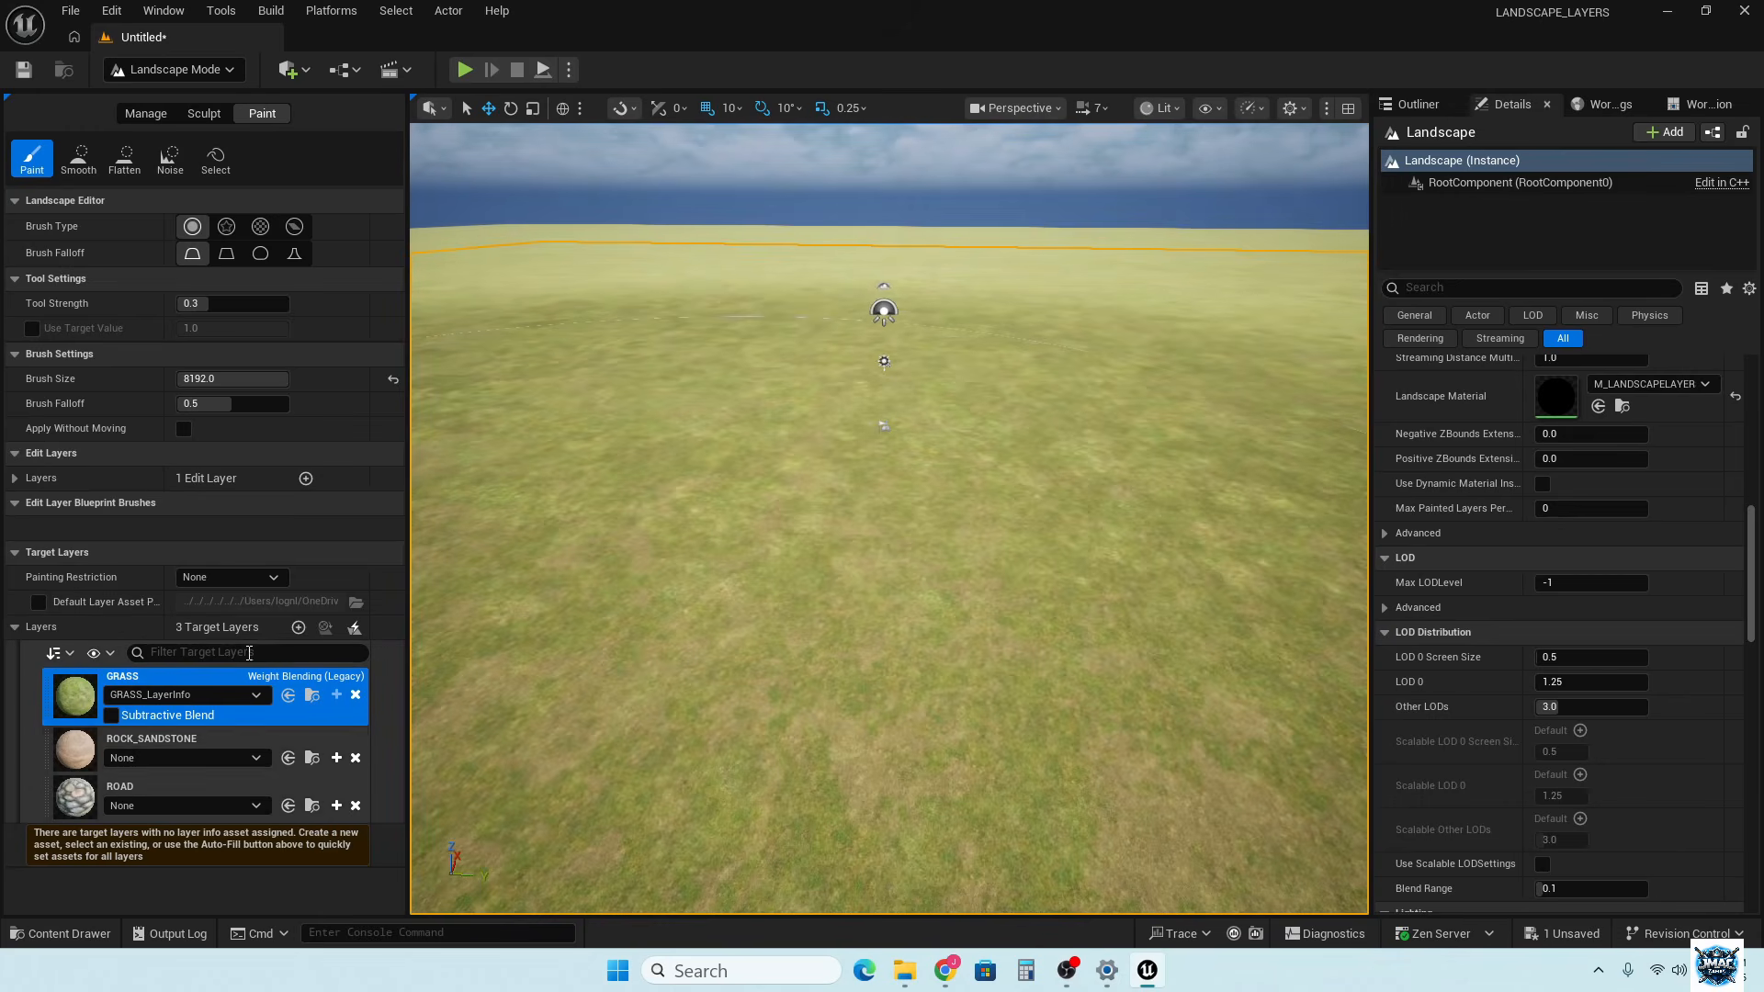
click(212, 746)
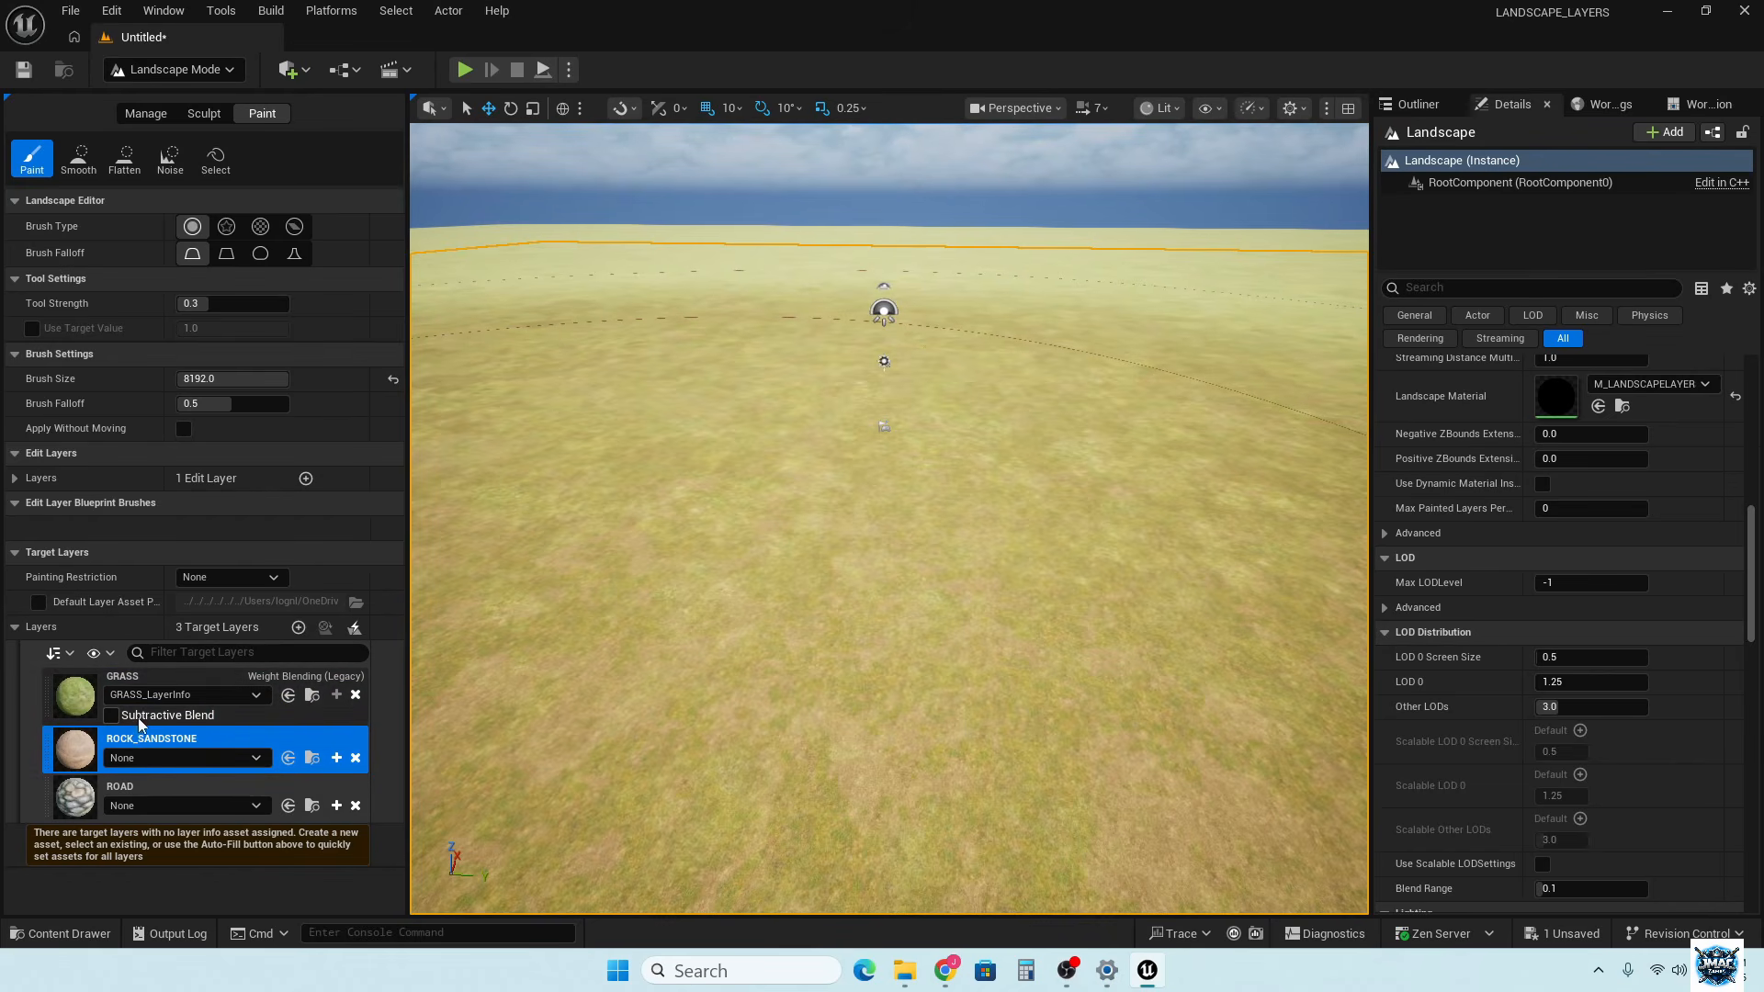
click(336, 760)
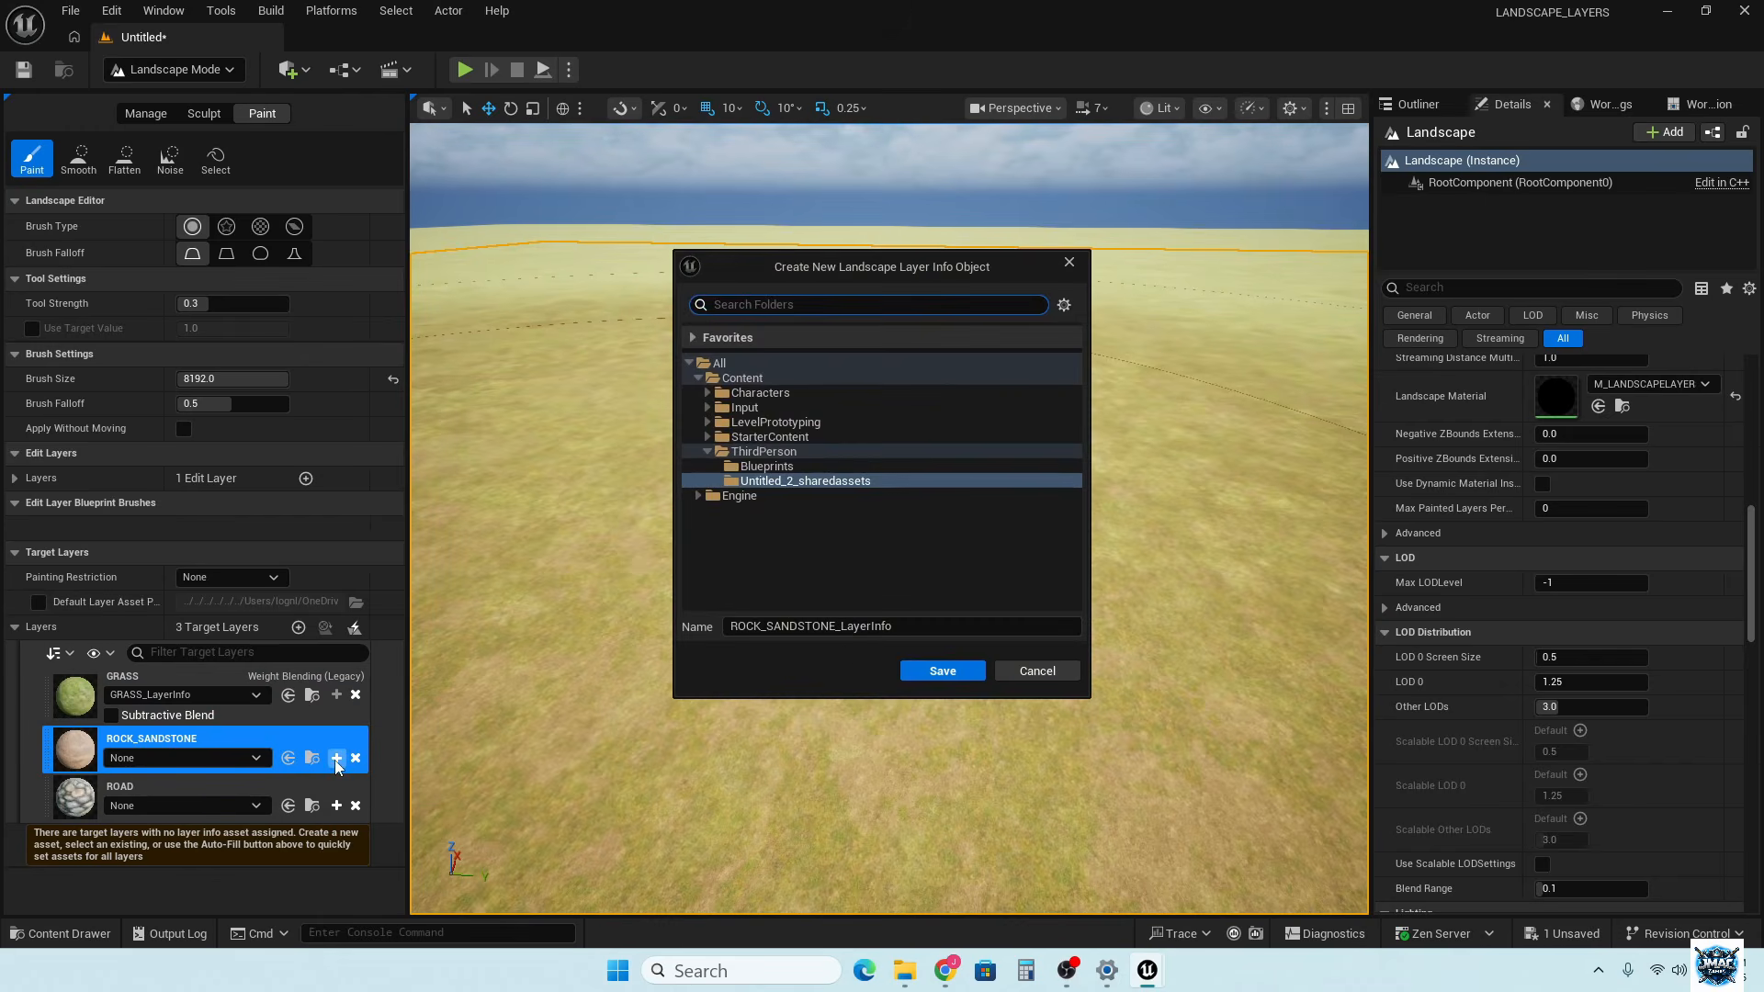
click(931, 672)
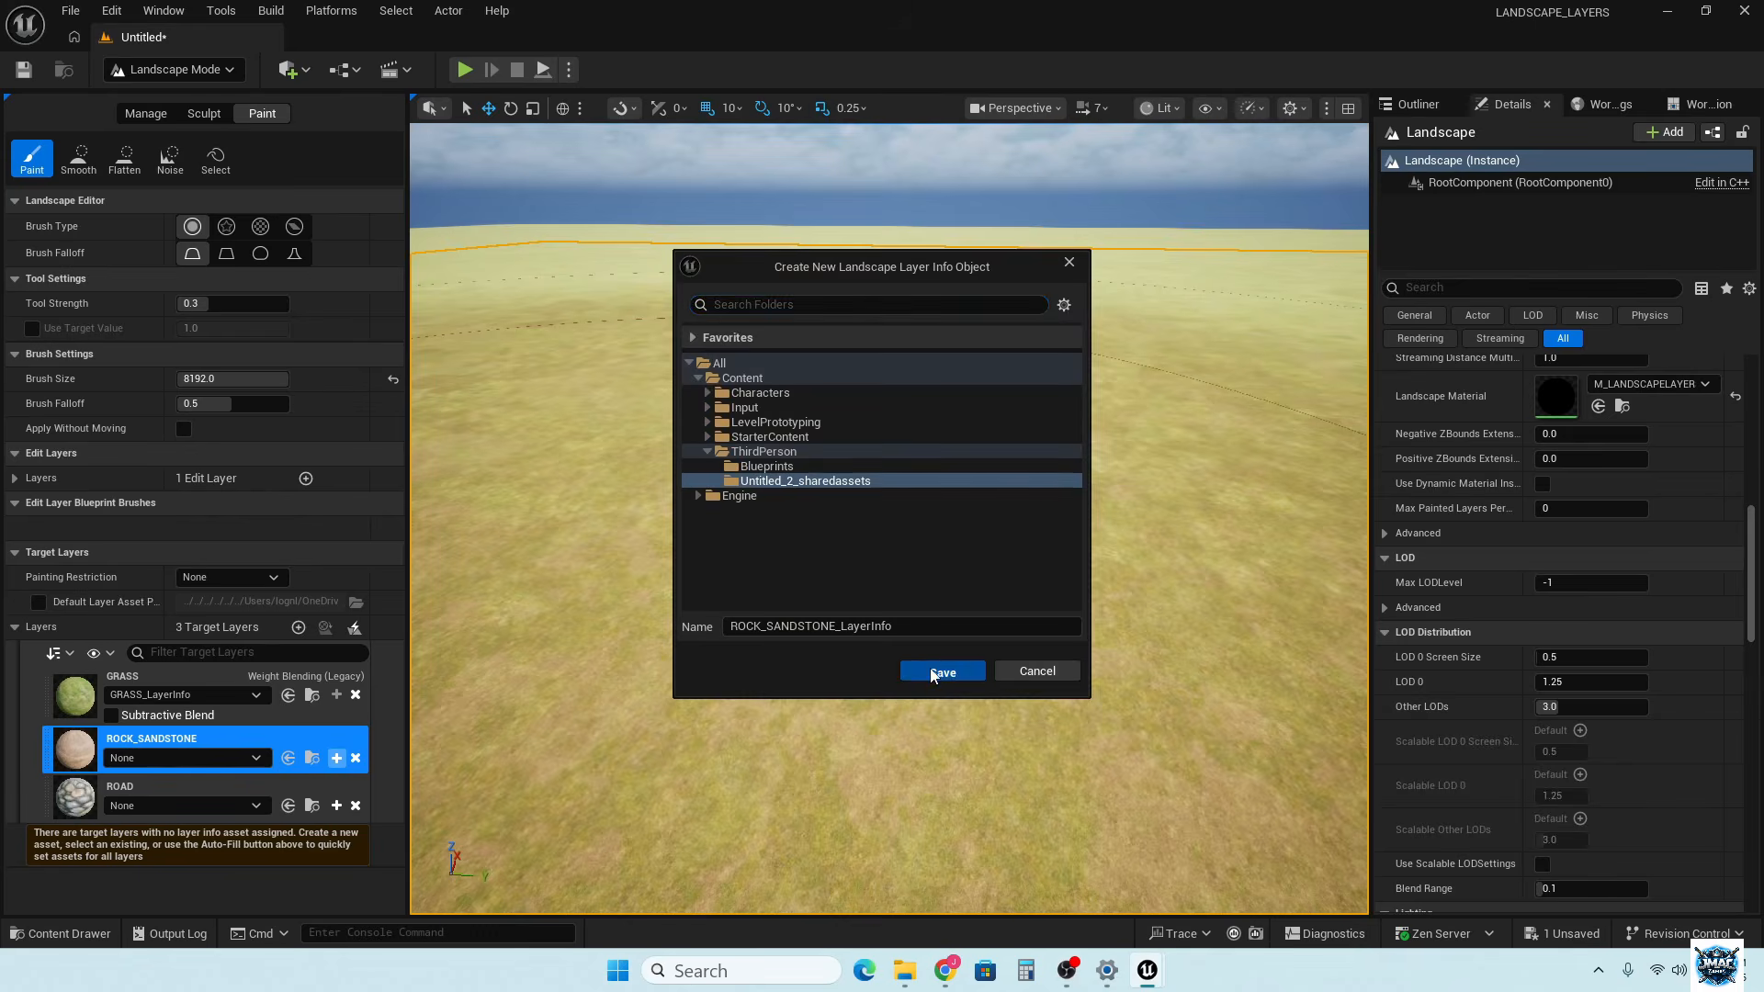
Set the ROCK_SANDSTONE layer info's Blend Method to Weight Blending (Legacy), save the asset and close it
double_click(377, 753)
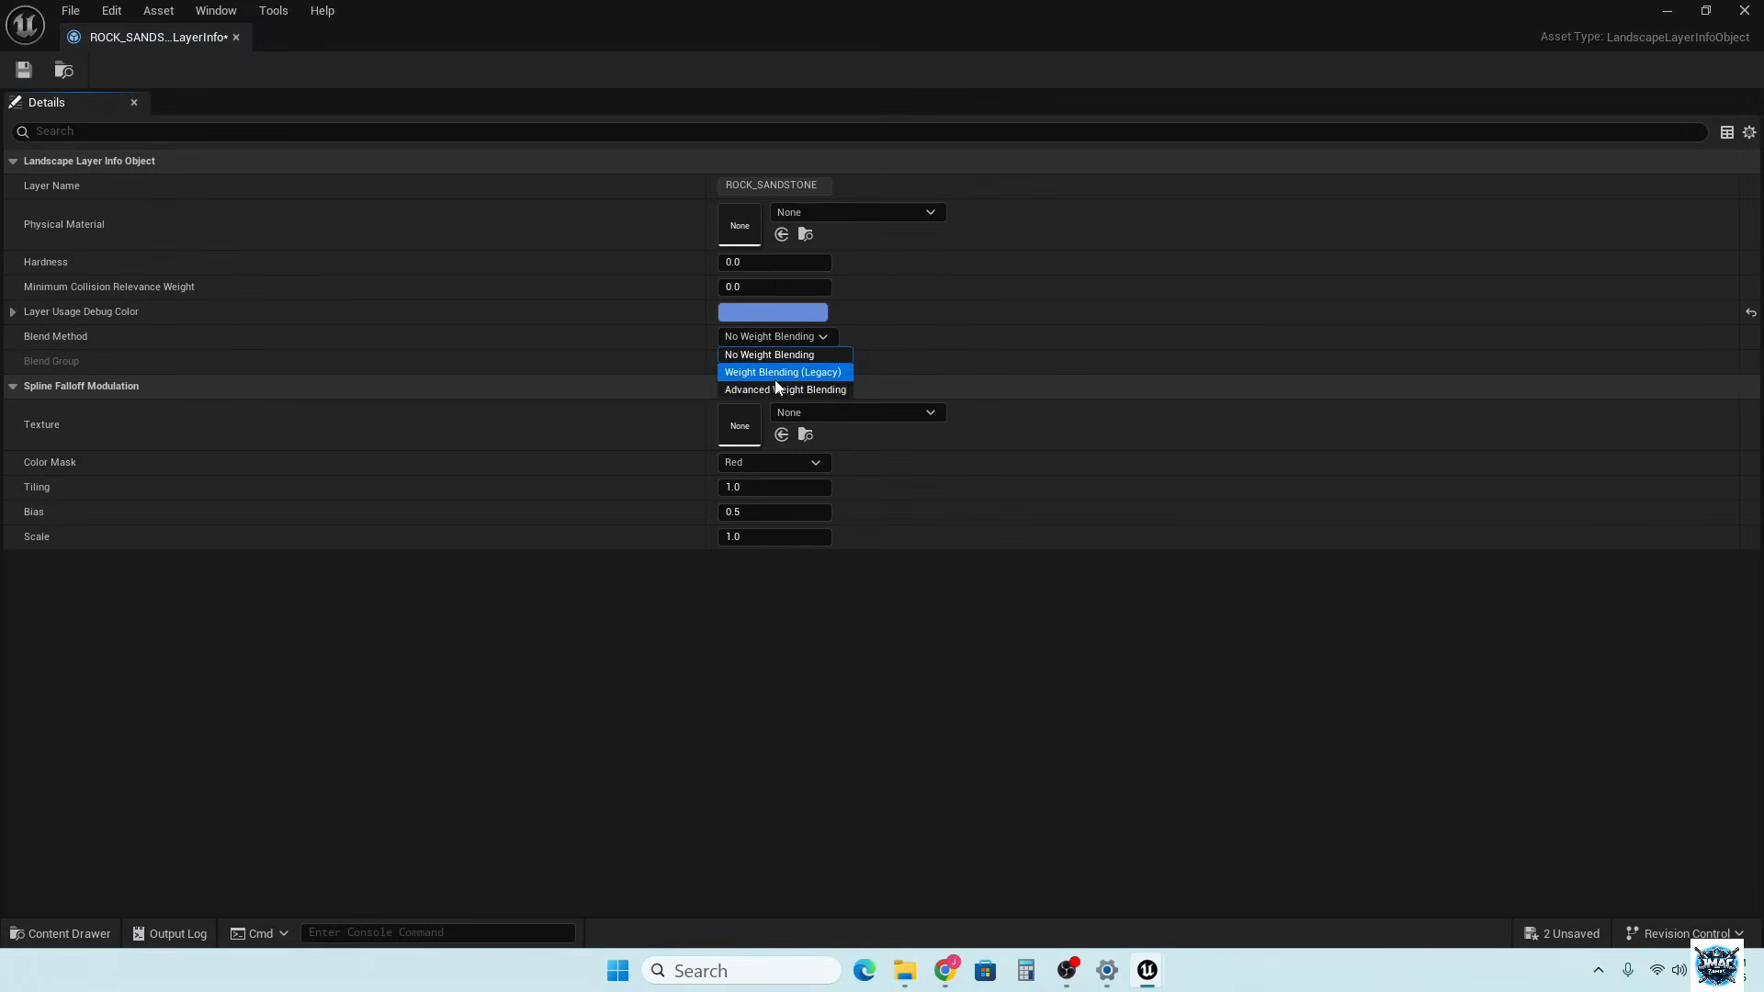
click(775, 376)
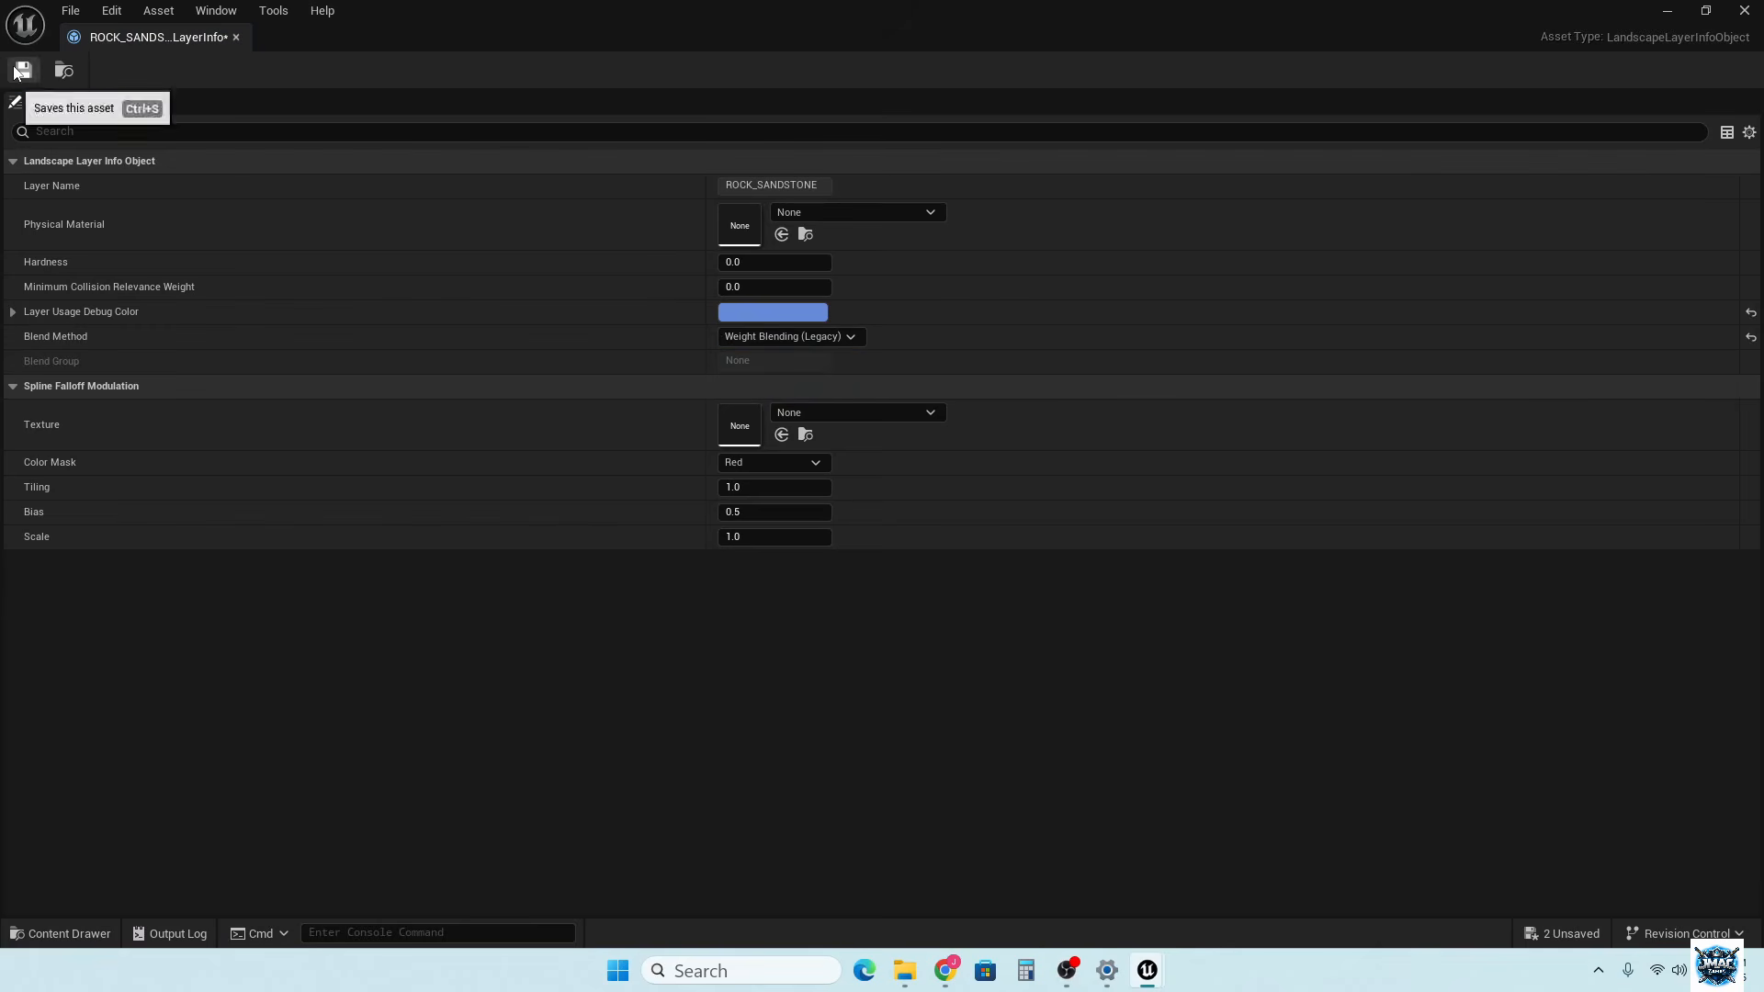
click(236, 37)
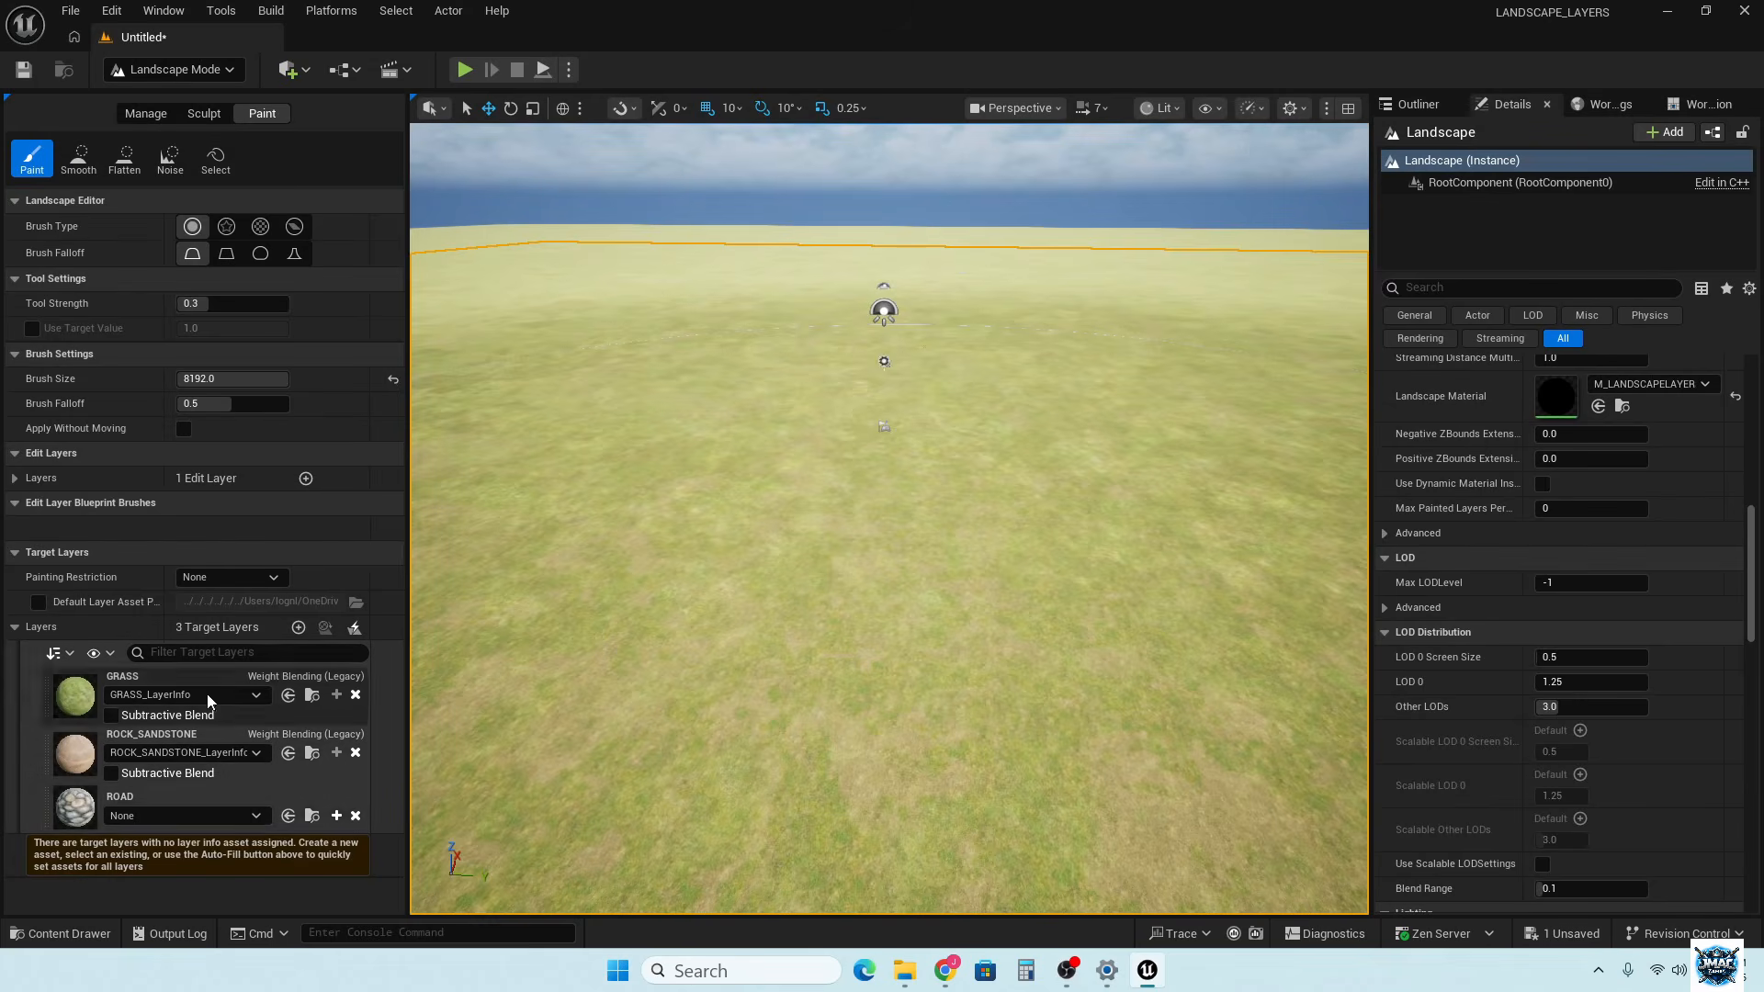
Create the ROAD_LayerInfo object for the ROAD layer in the ThirdPerson/Untitled_2_sharedassets folder
click(255, 799)
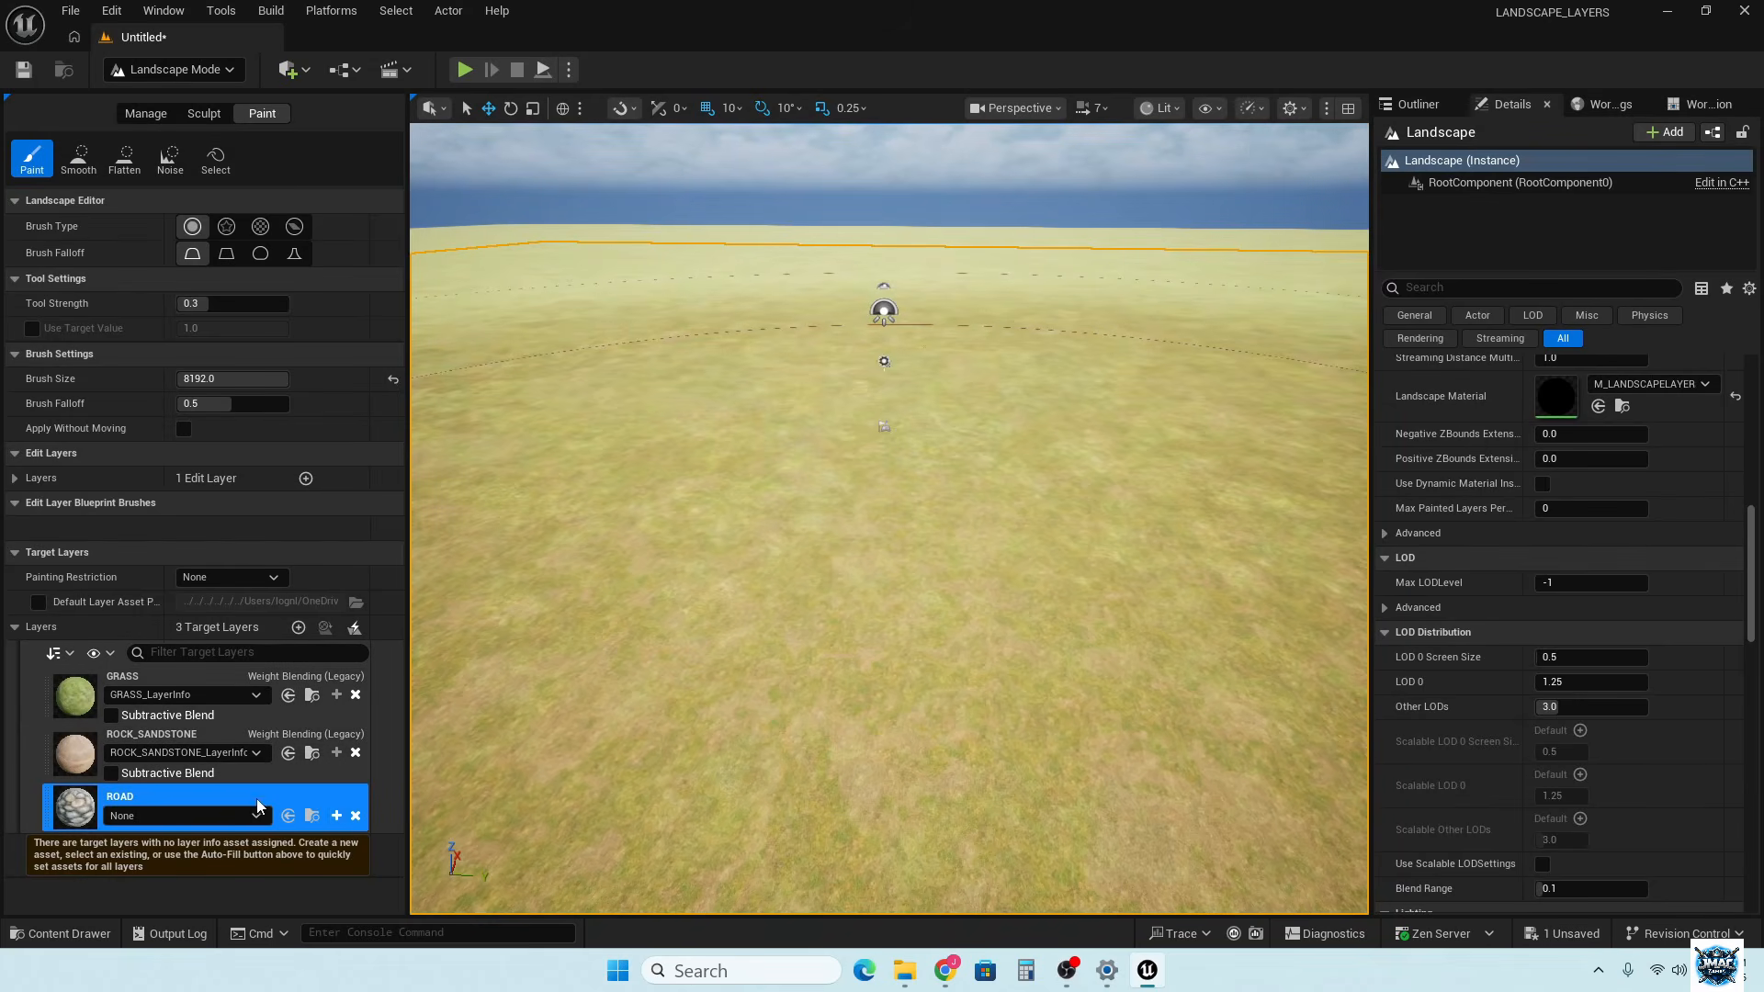
click(335, 818)
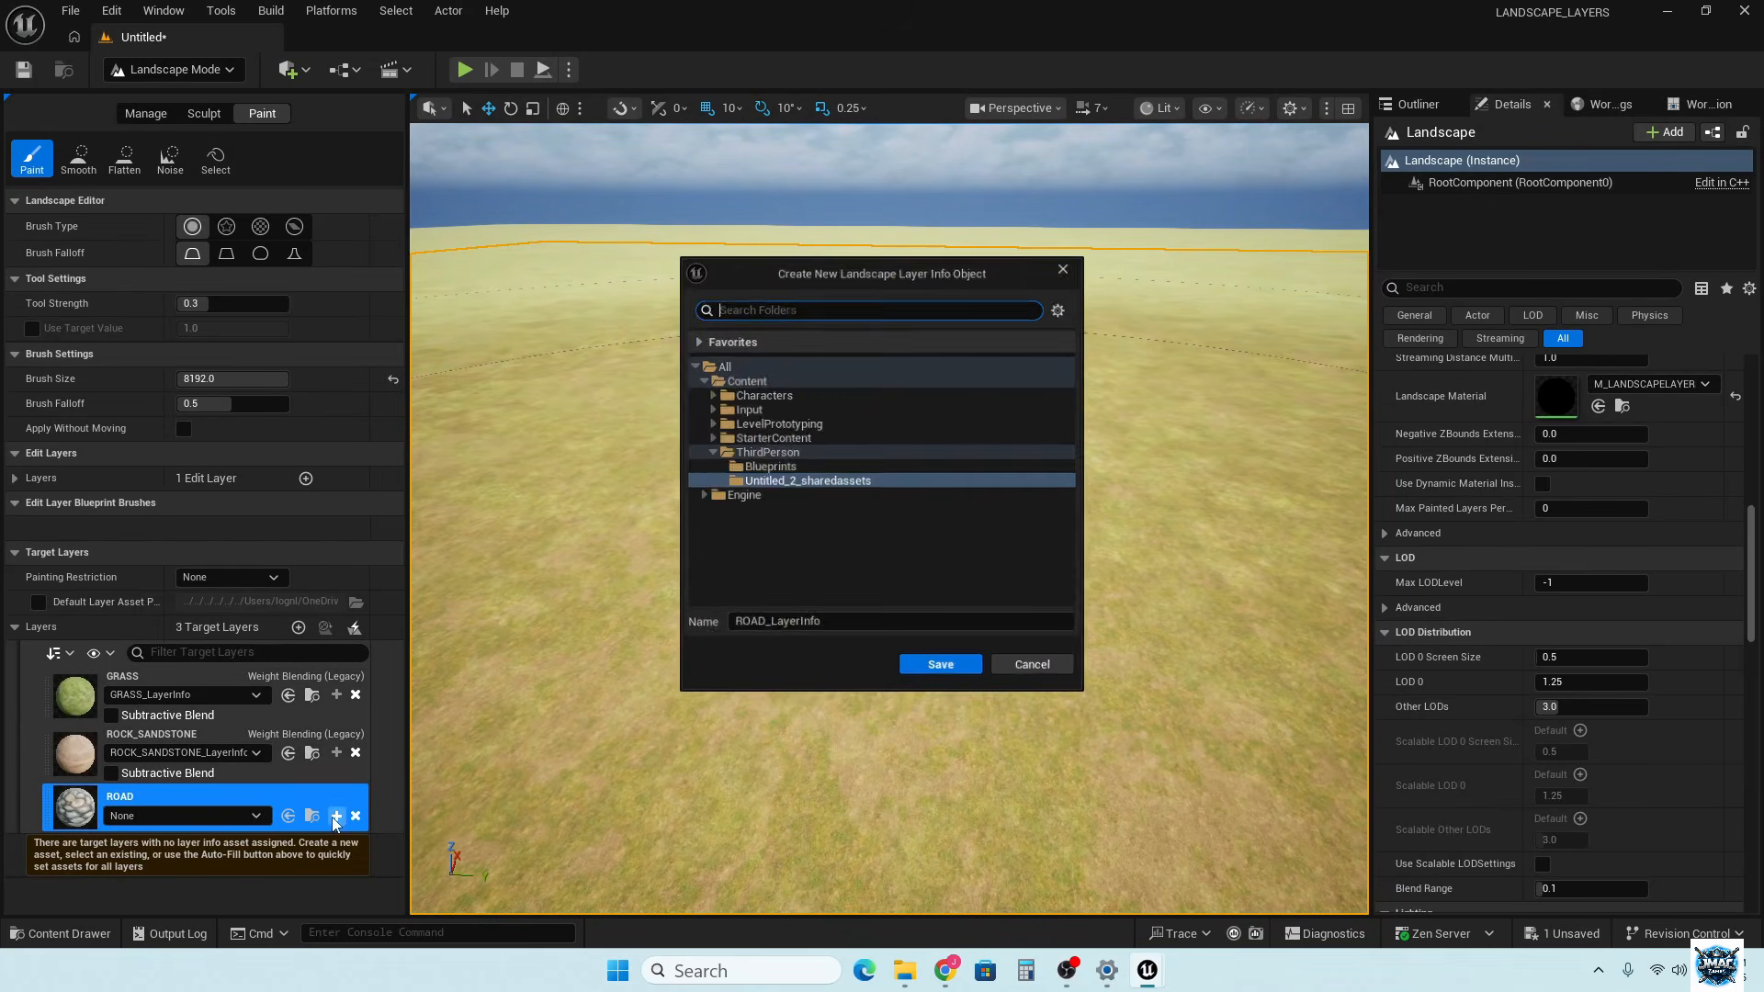
click(923, 670)
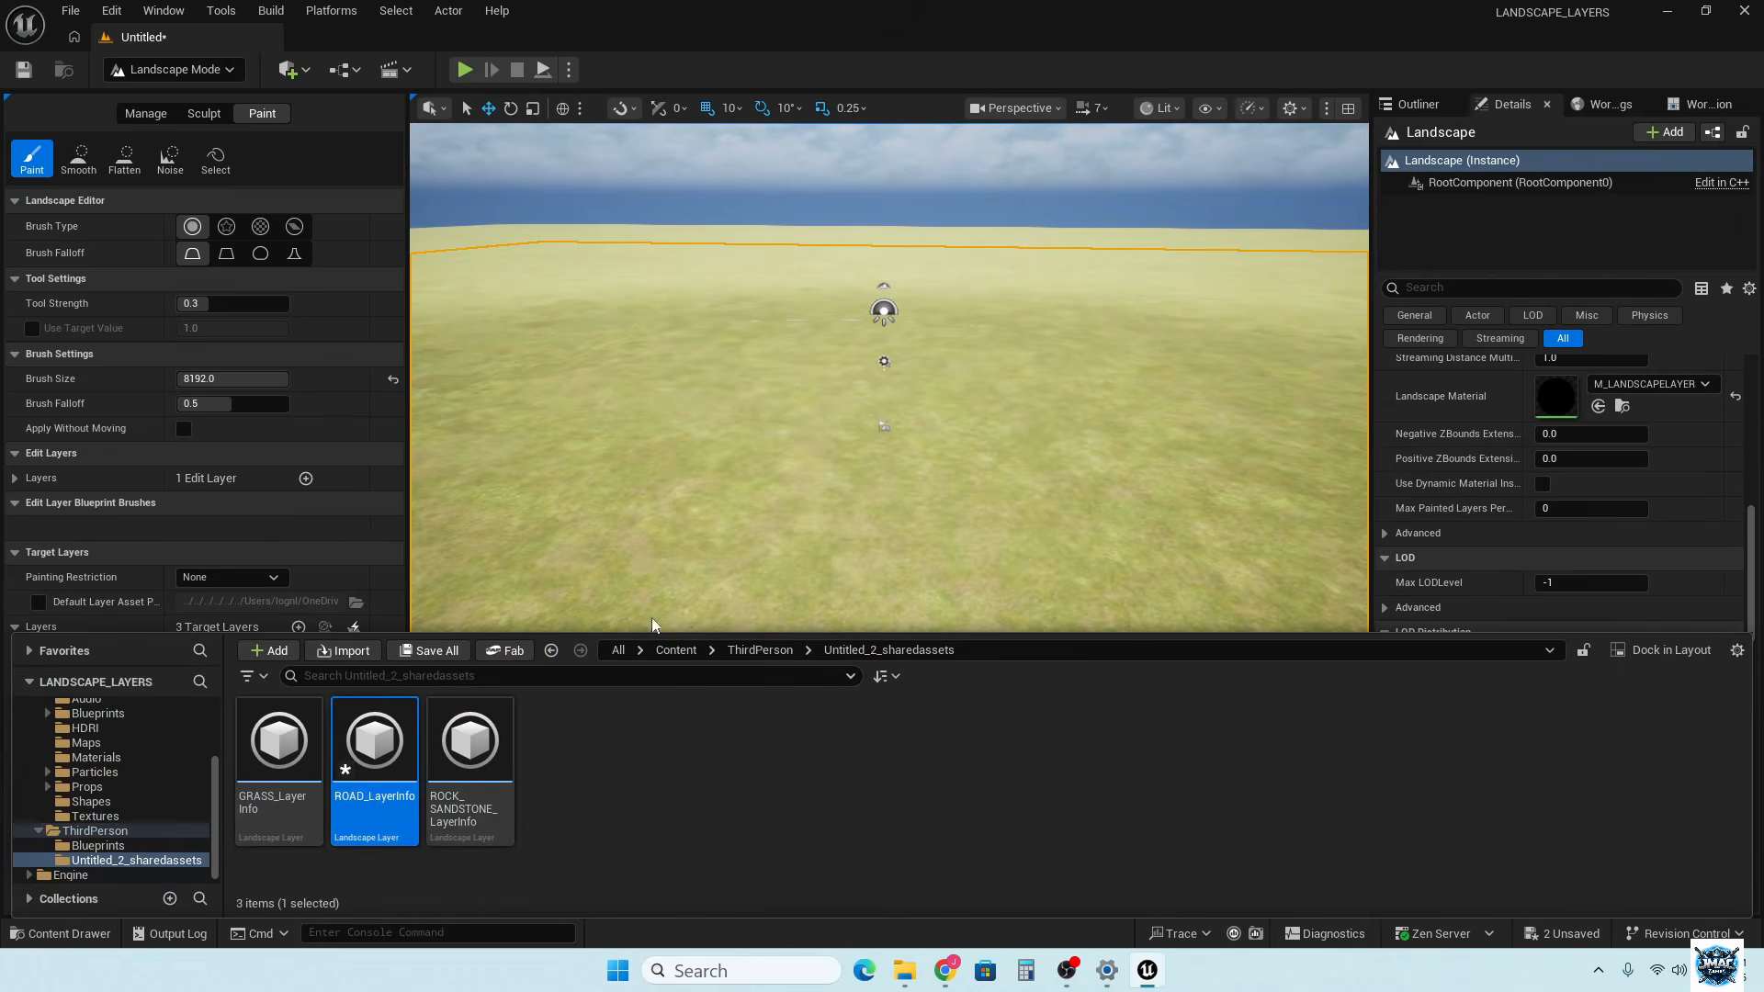
Open the ROAD layer info, set its Blend Method to Weight Blending (Legacy), save it and close it
double_click(375, 744)
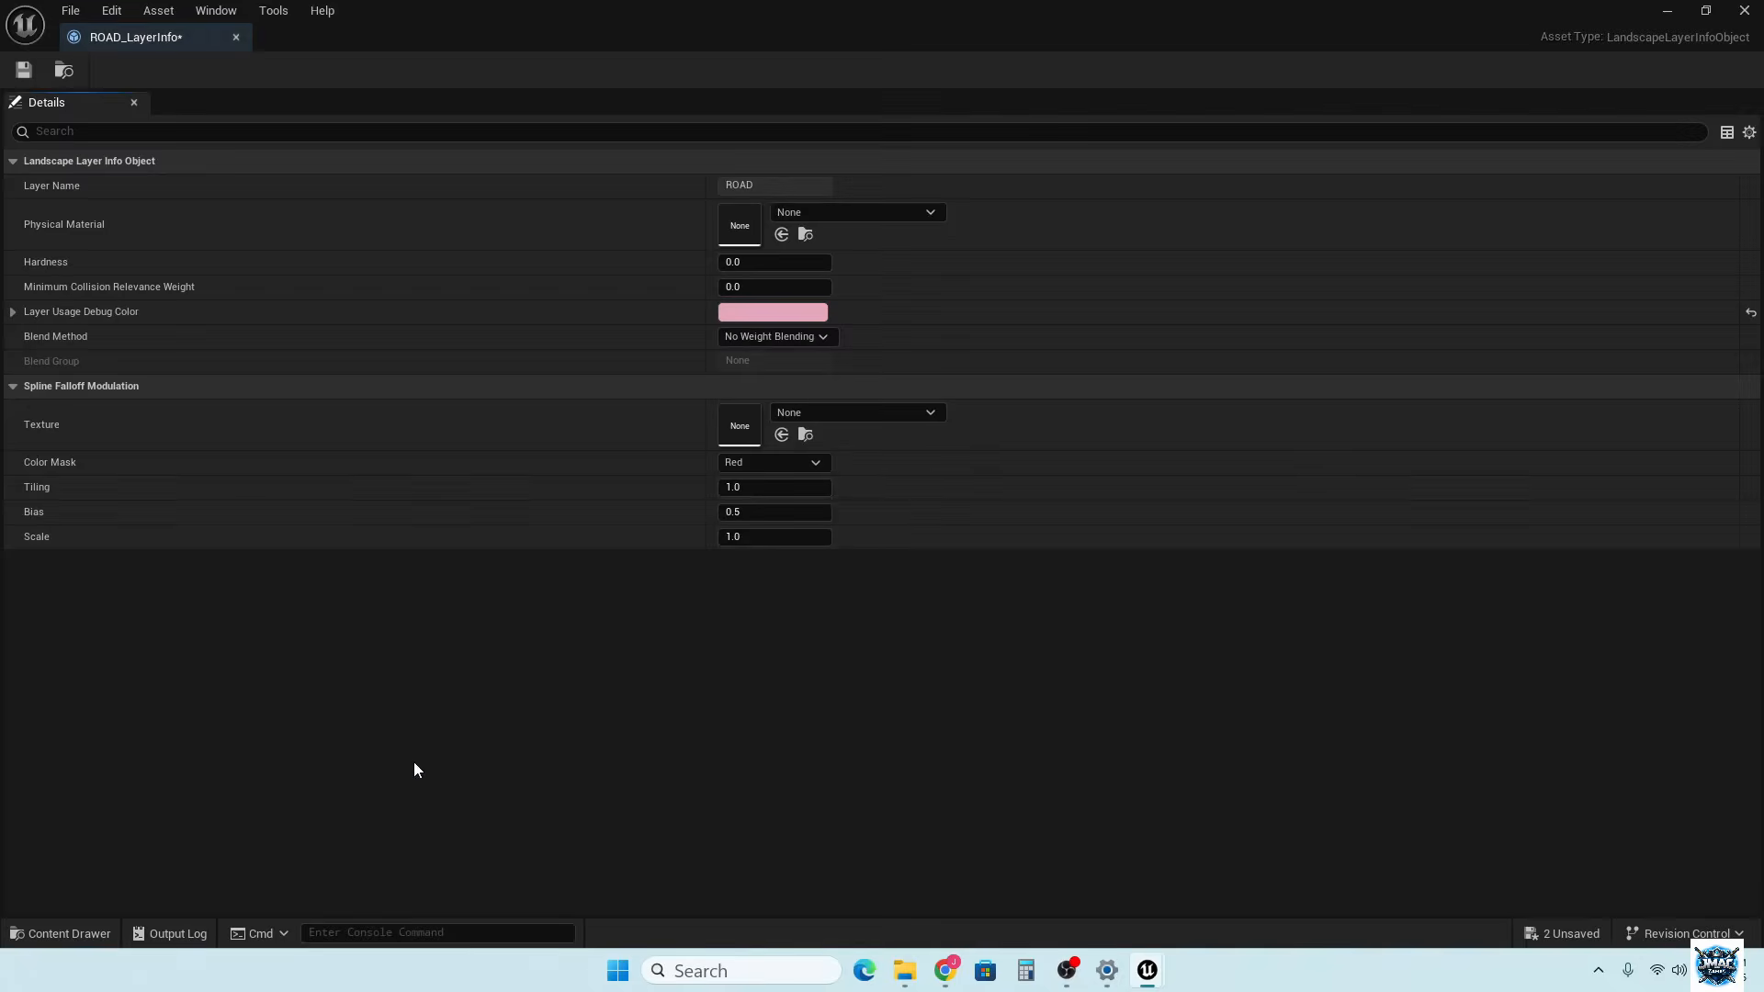
click(805, 338)
click(776, 372)
click(235, 38)
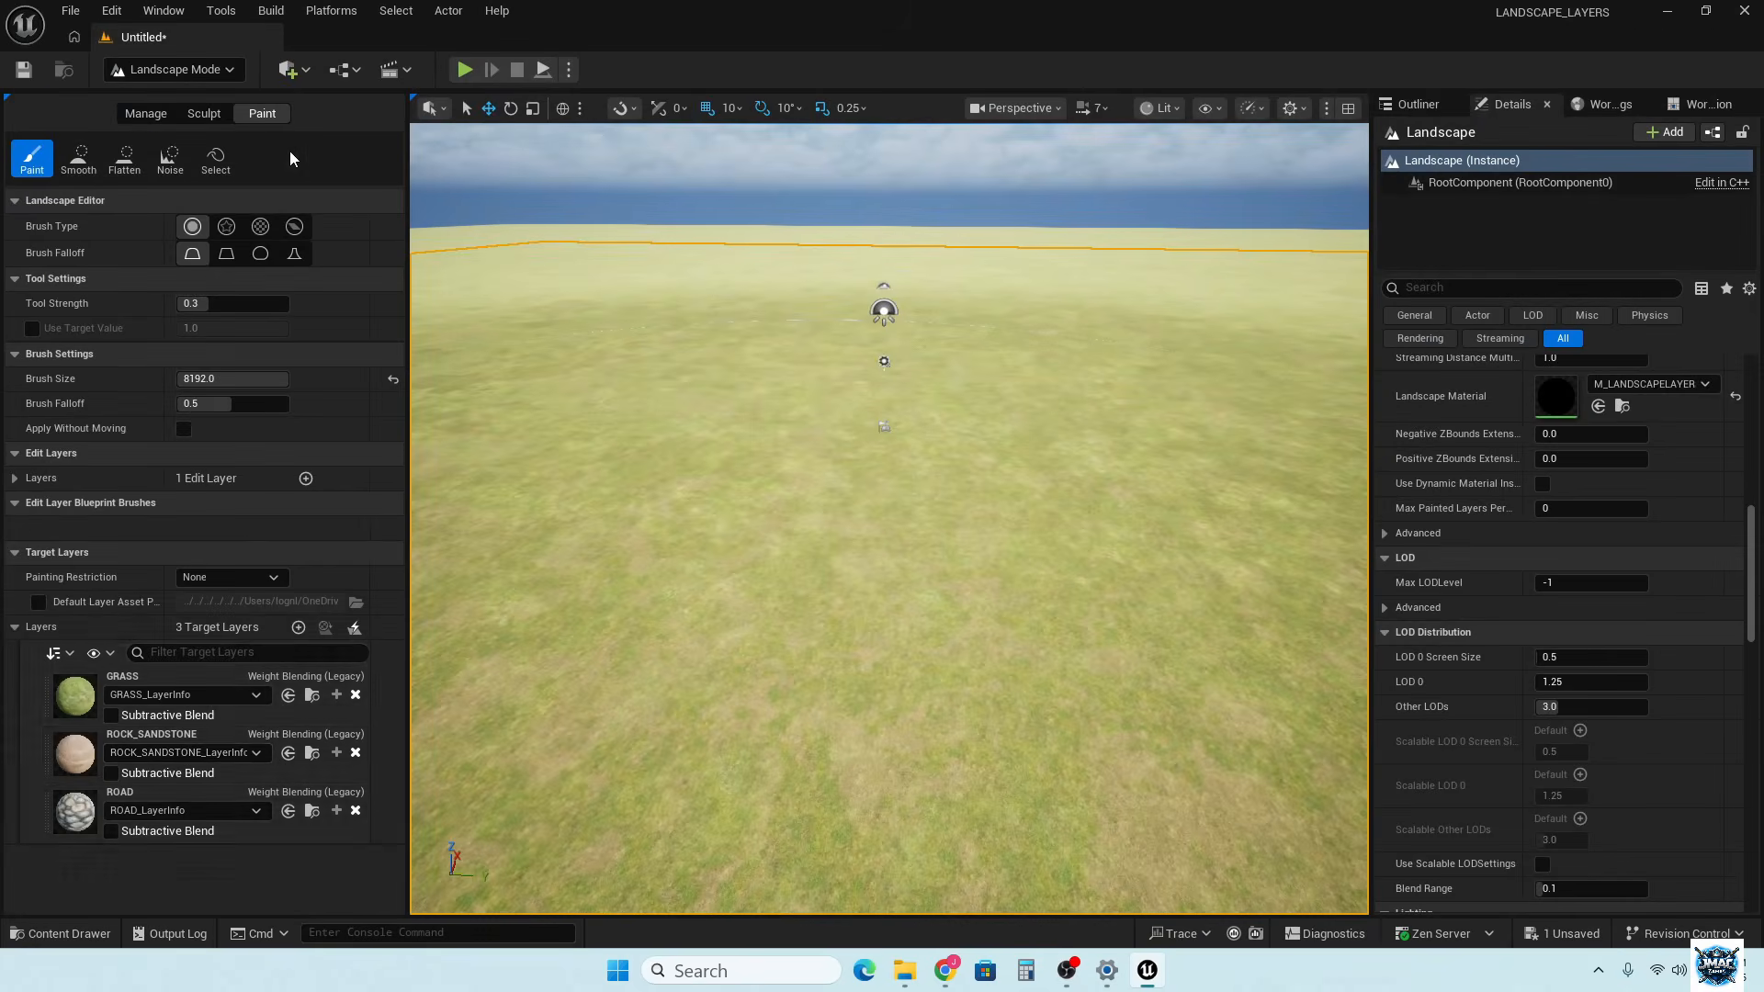
Paint a ROCK_SANDSTONE patch on the grass near the player start, using a brush size of about 272
click(242, 736)
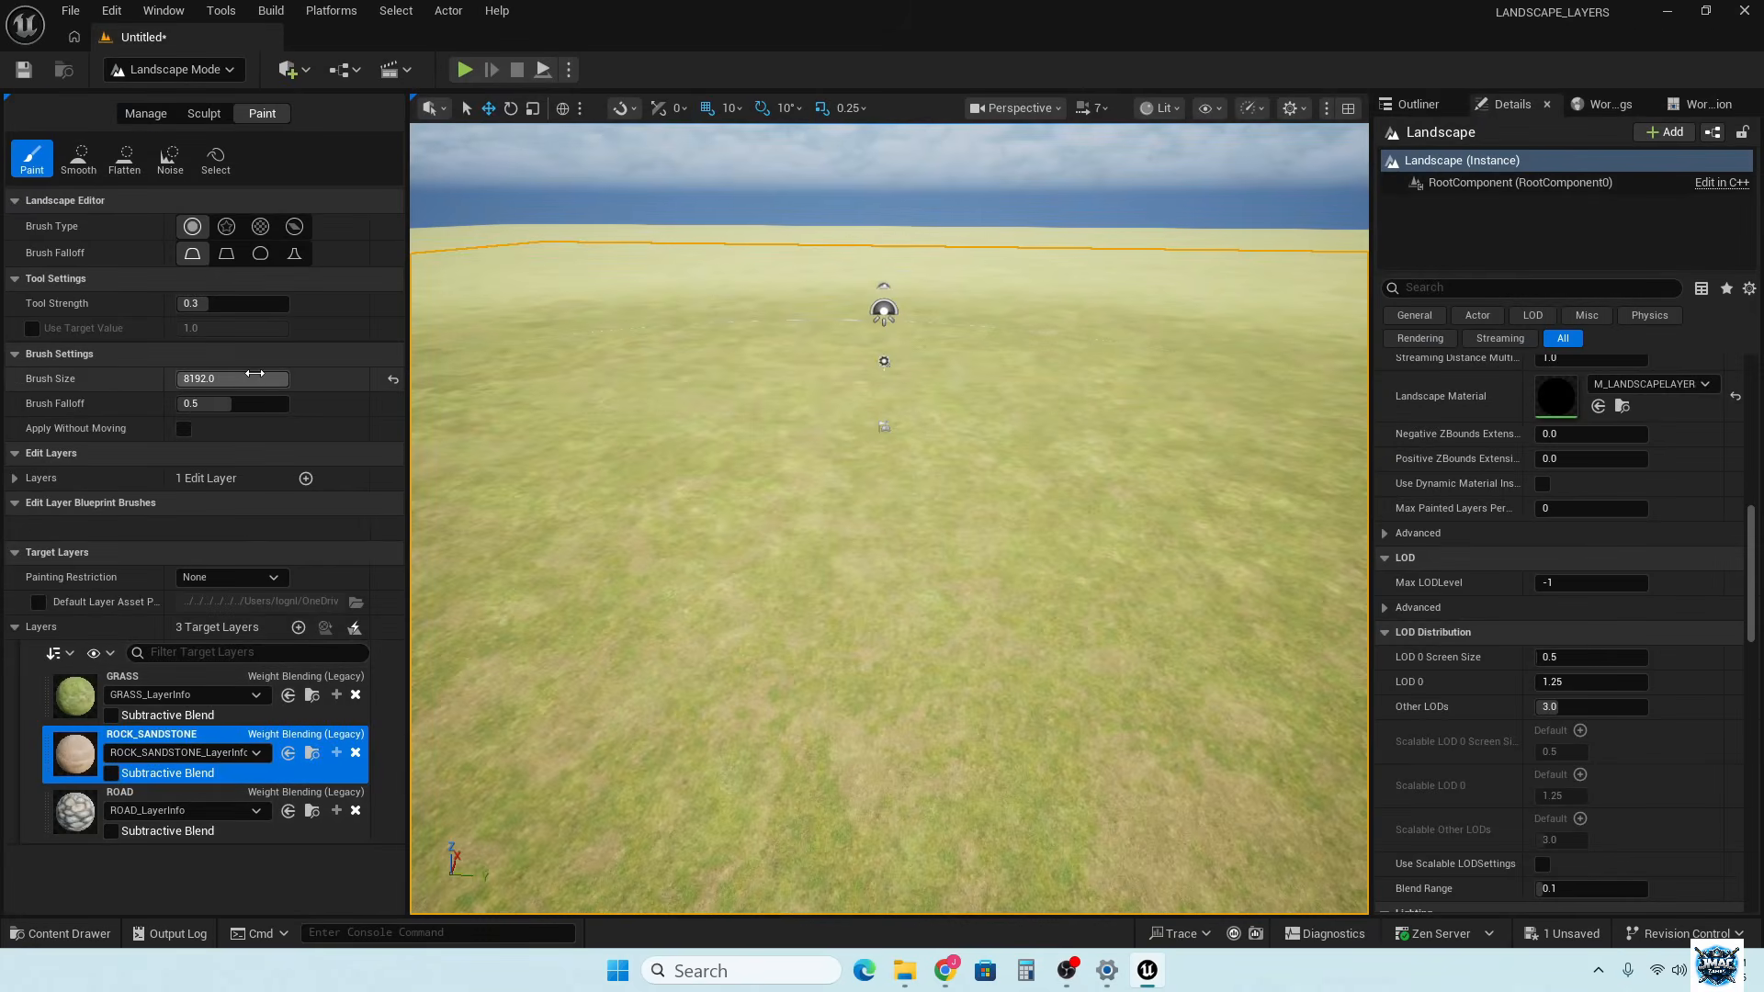
drag(262, 379, 230, 379)
mouse_move(737, 551)
right_down()
mouse_move(738, 592)
mouse_move(790, 634)
mouse_move(781, 386)
mouse_move(762, 606)
mouse_move(746, 579)
mouse_move(749, 625)
mouse_move(707, 505)
mouse_move(707, 634)
mouse_move(647, 532)
mouse_move(634, 634)
mouse_move(680, 606)
mouse_move(642, 359)
right_up()
scroll(746, 579, down, 3)
scroll(746, 579, down, 2)
key(w)
key(w)
key(s)
key(w)
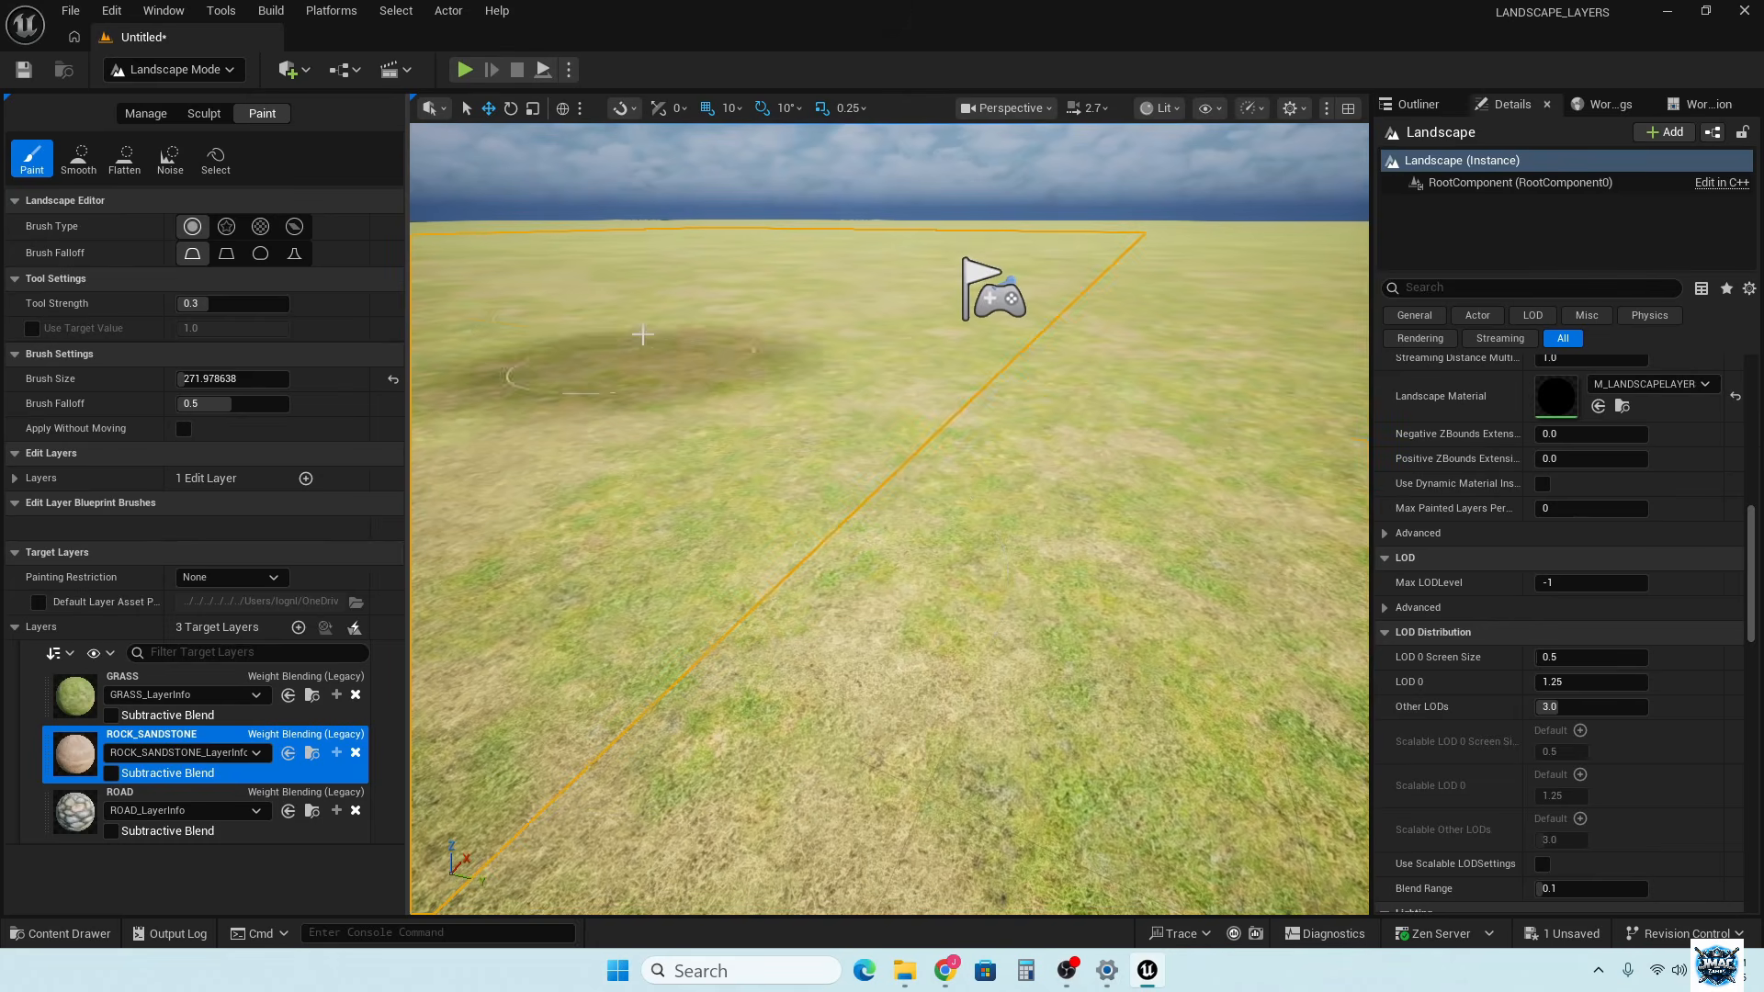
mouse_move(649, 303)
mouse_down()
mouse_move(630, 358)
mouse_move(729, 304)
mouse_move(839, 289)
mouse_move(554, 402)
mouse_move(349, 524)
mouse_move(515, 698)
mouse_move(610, 452)
mouse_move(573, 430)
mouse_up()
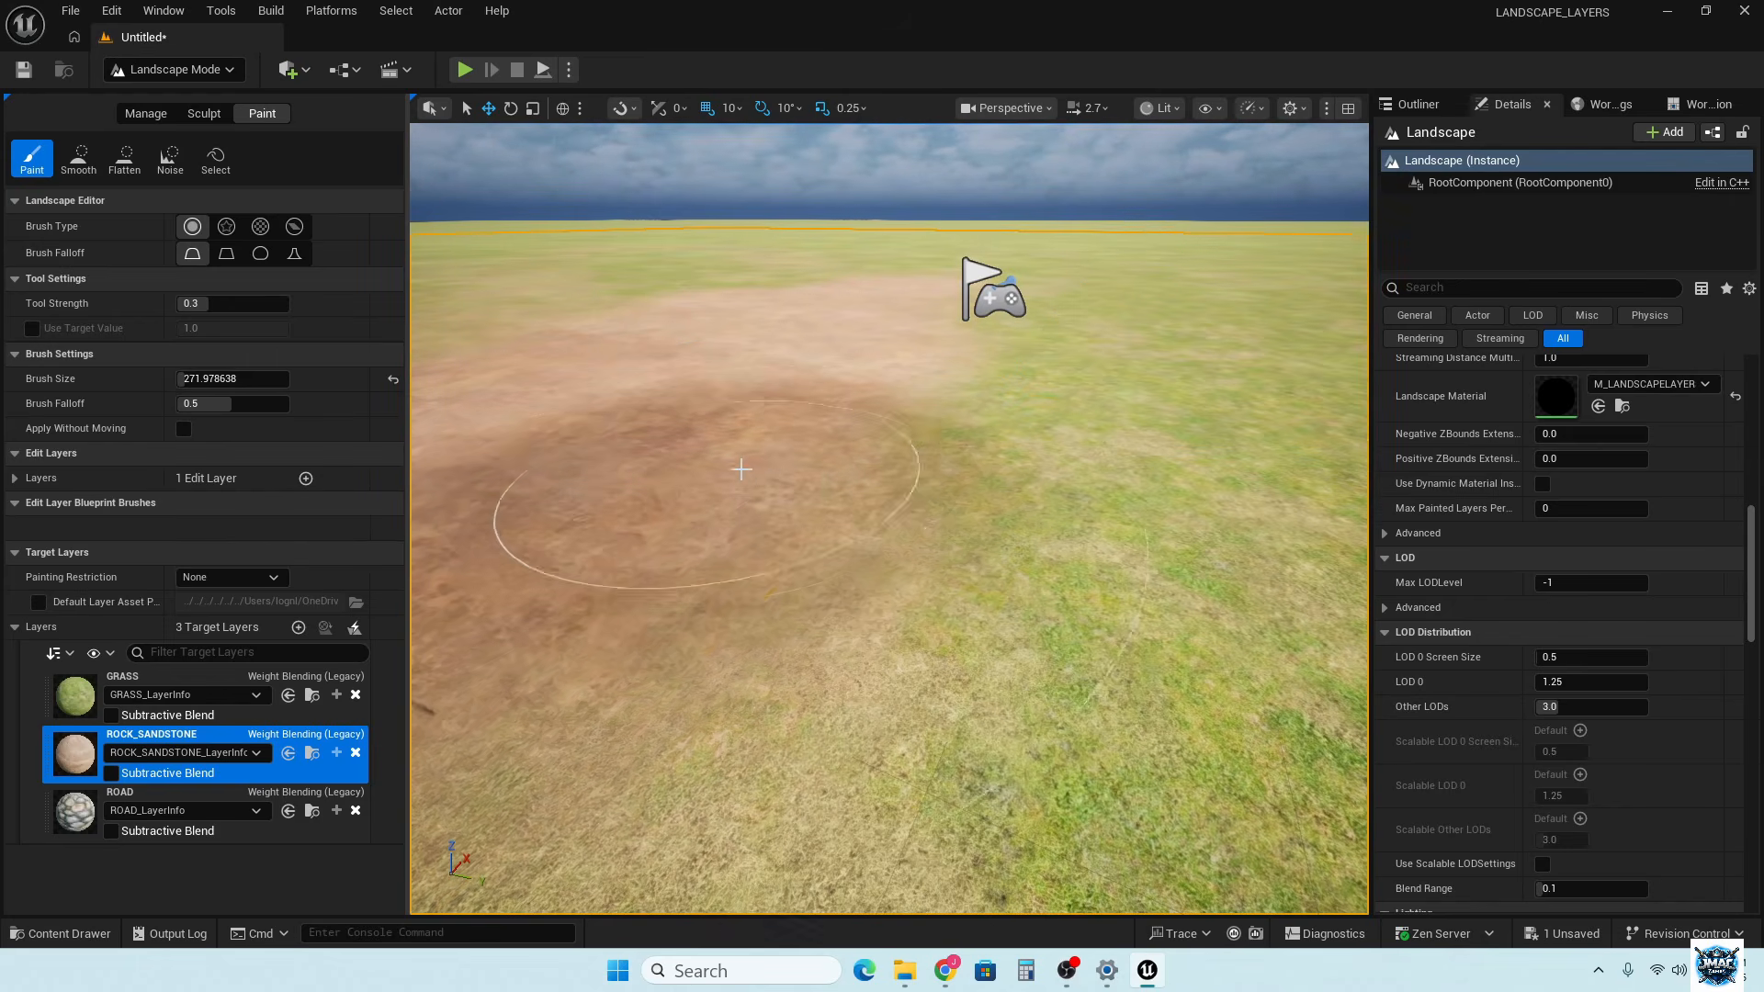
Reduce the brush size to about 89 and paint ROAD cobblestones across and around the sandstone patch
click(206, 803)
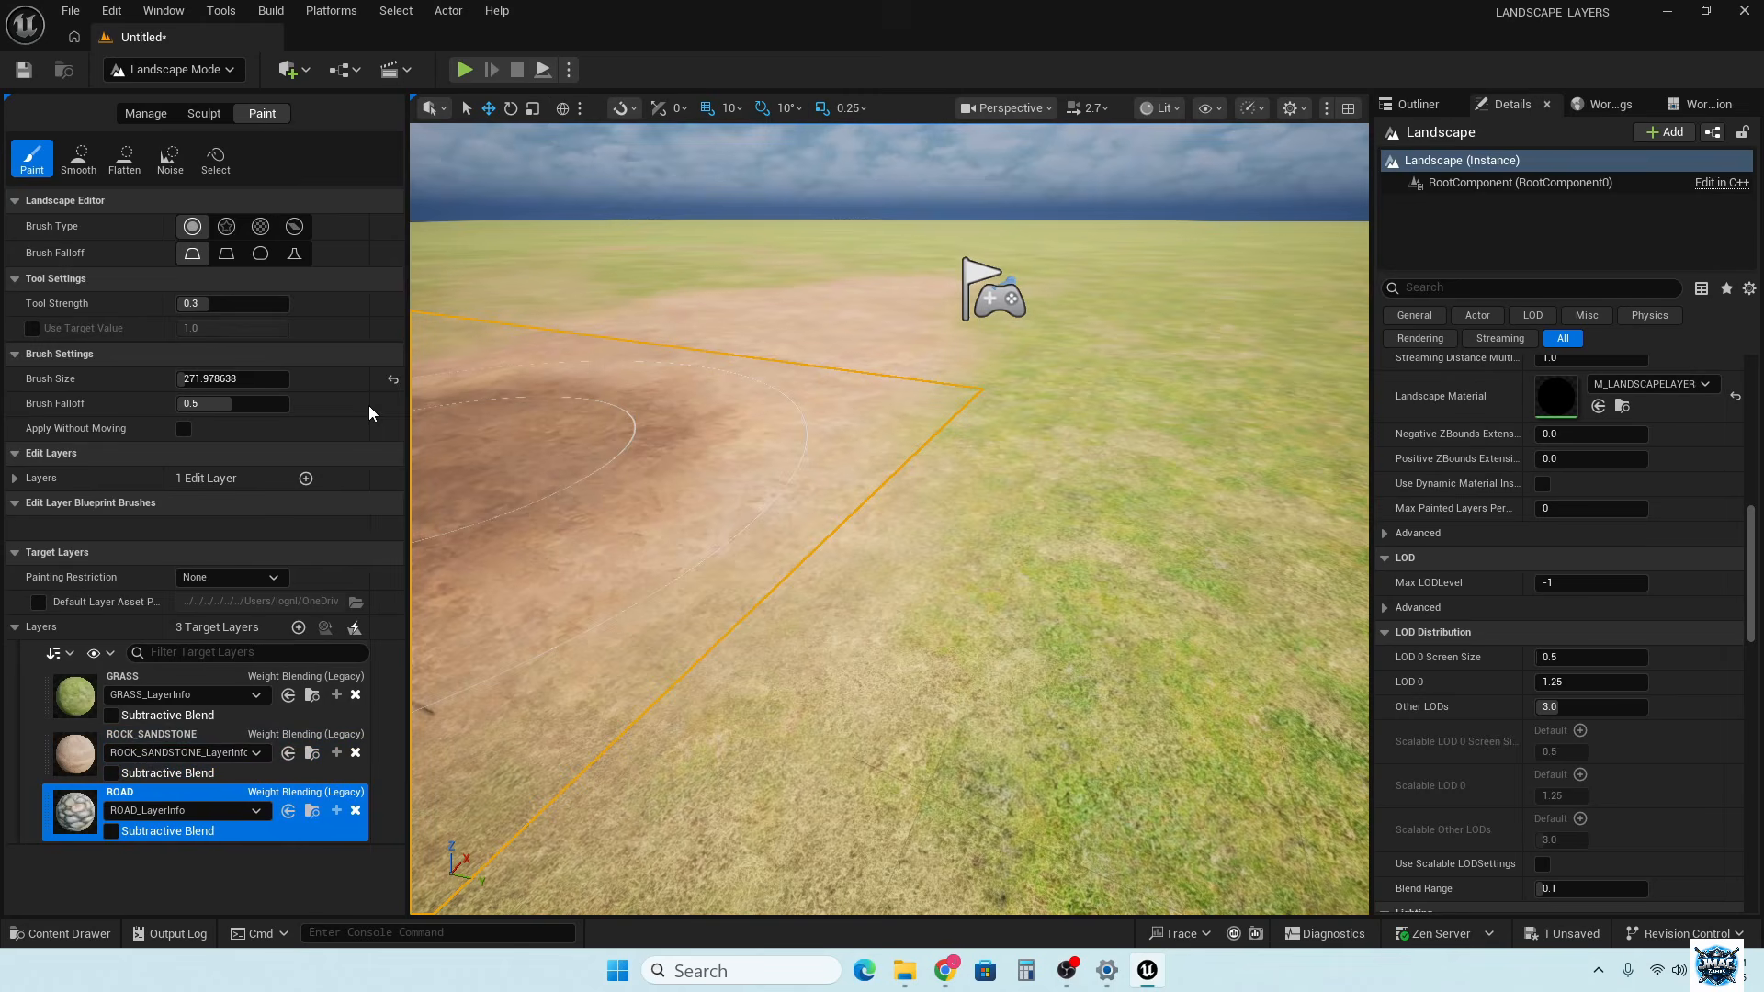
drag(237, 389, 188, 390)
mouse_move(851, 525)
mouse_down()
mouse_move(937, 515)
mouse_move(751, 359)
mouse_up()
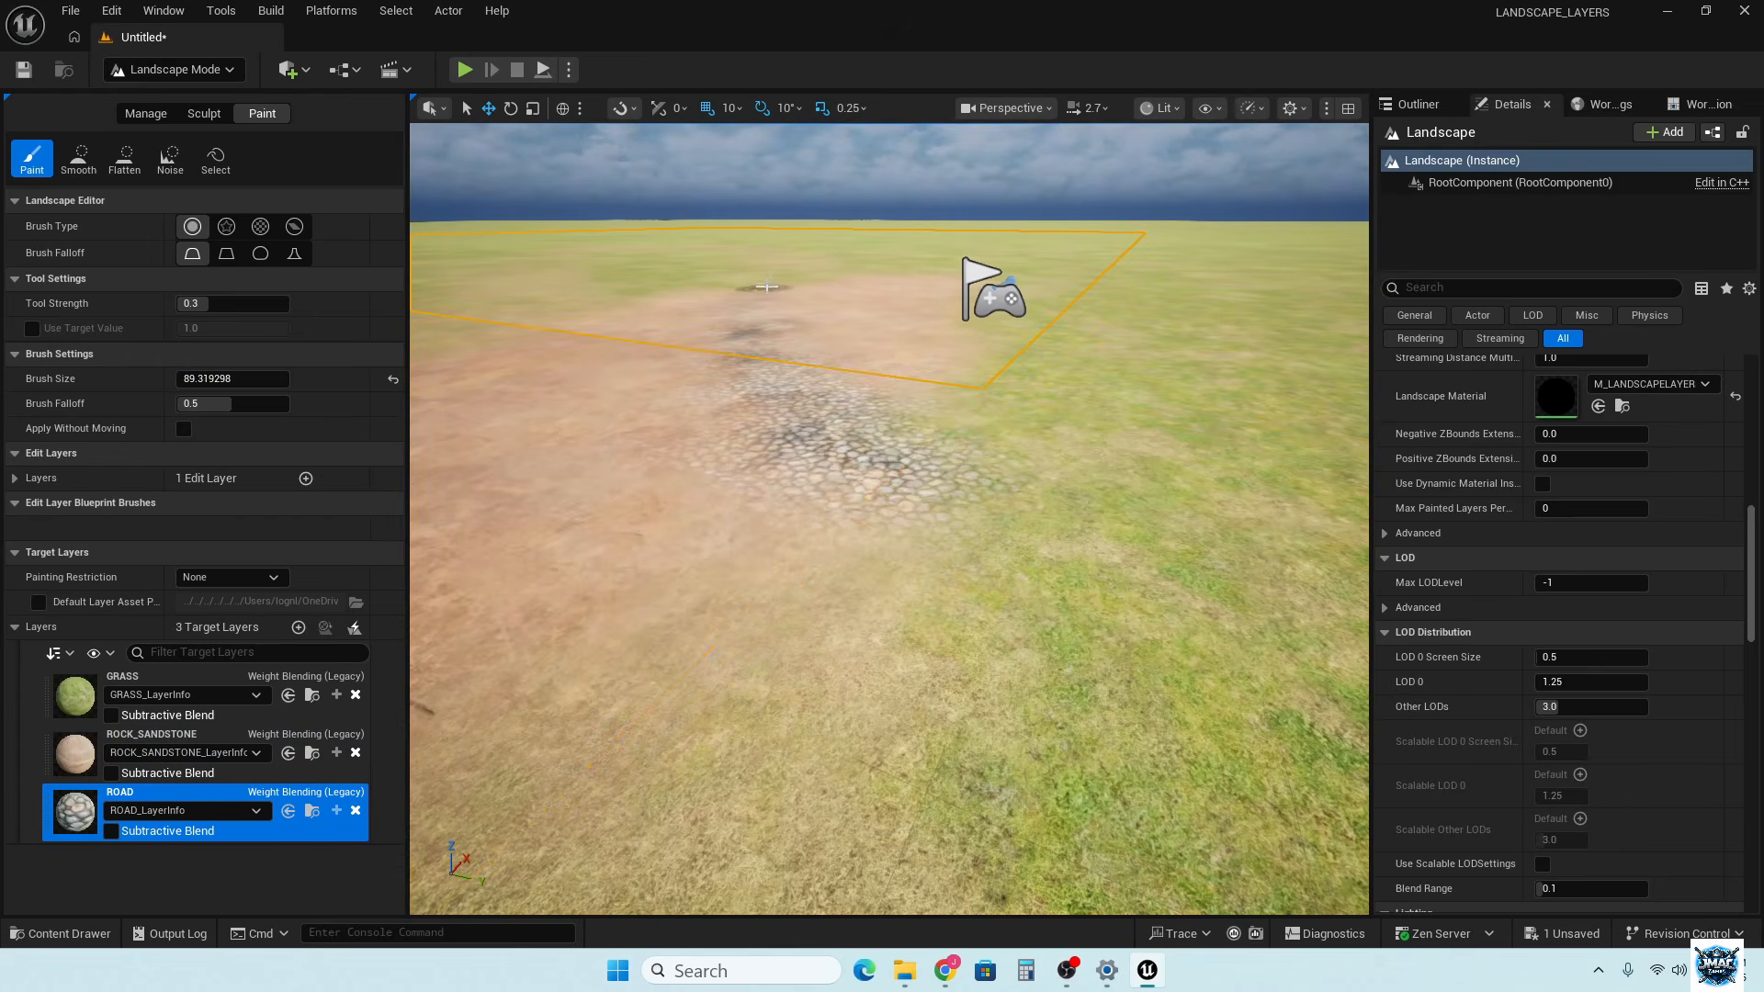
mouse_move(974, 340)
mouse_down()
mouse_move(1162, 363)
mouse_move(1231, 432)
mouse_move(1258, 553)
mouse_move(1065, 799)
mouse_move(643, 827)
mouse_move(551, 643)
mouse_move(421, 546)
mouse_move(372, 347)
mouse_up()
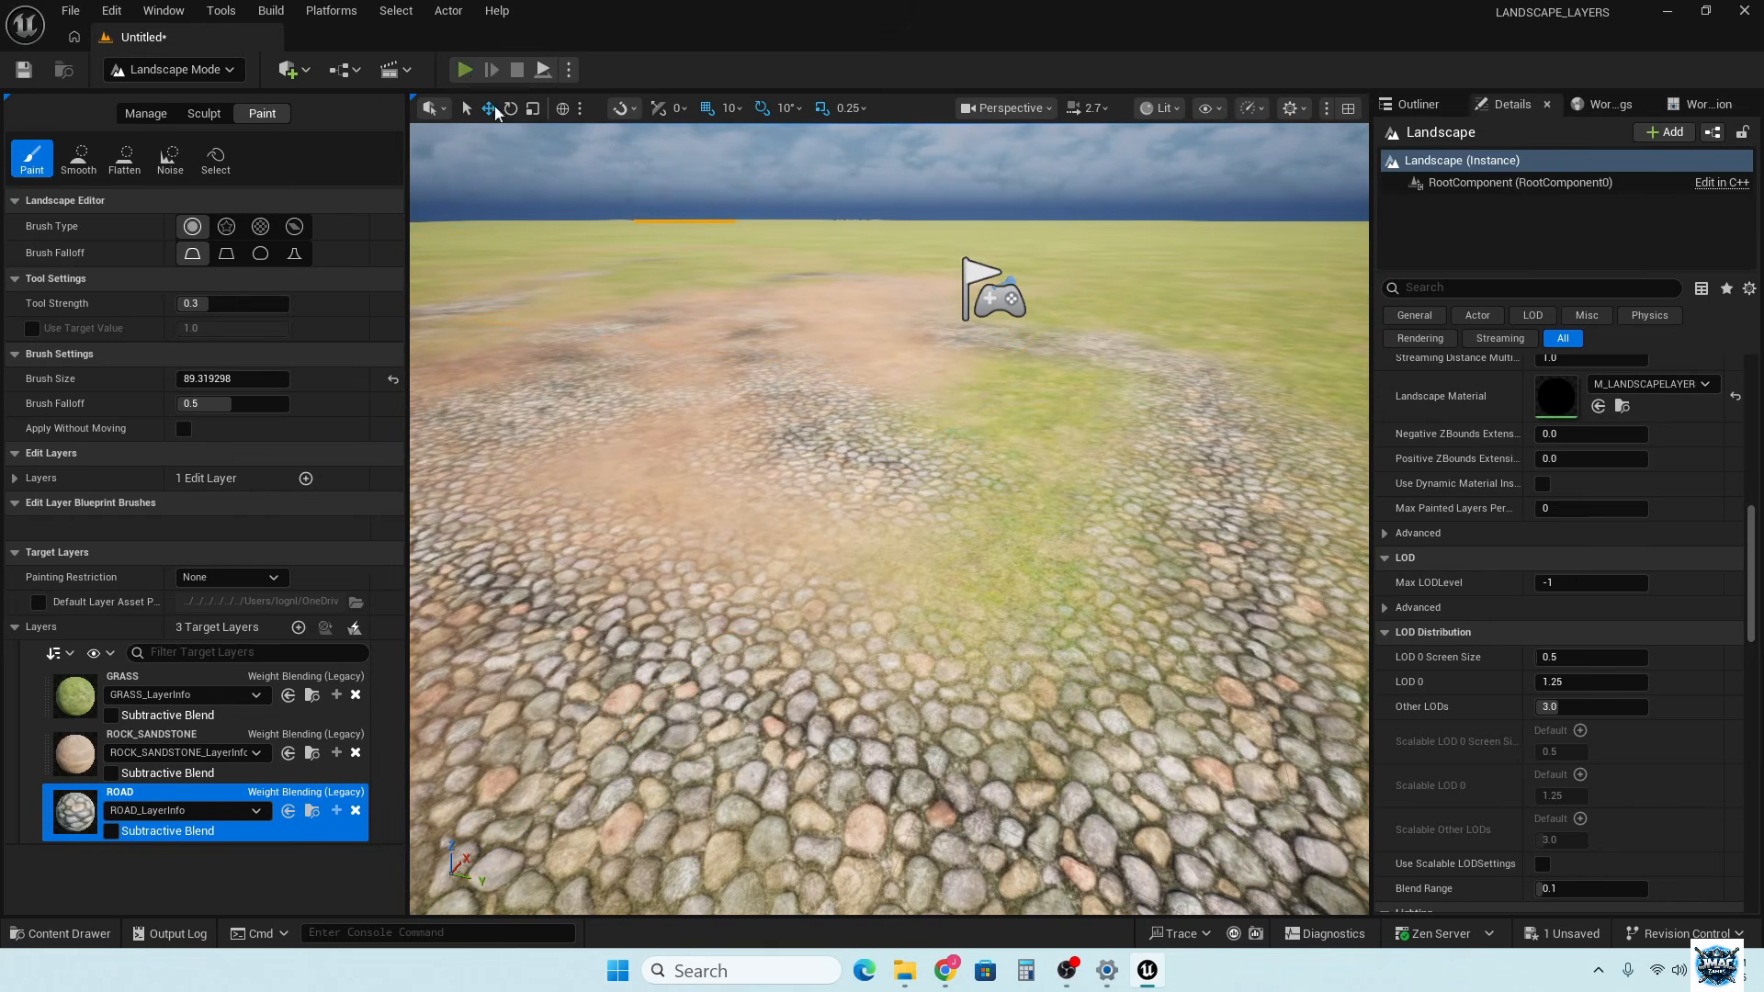
Play the level and walk the character around to examine the painted grass, sandstone and road layers
click(464, 69)
key(w)
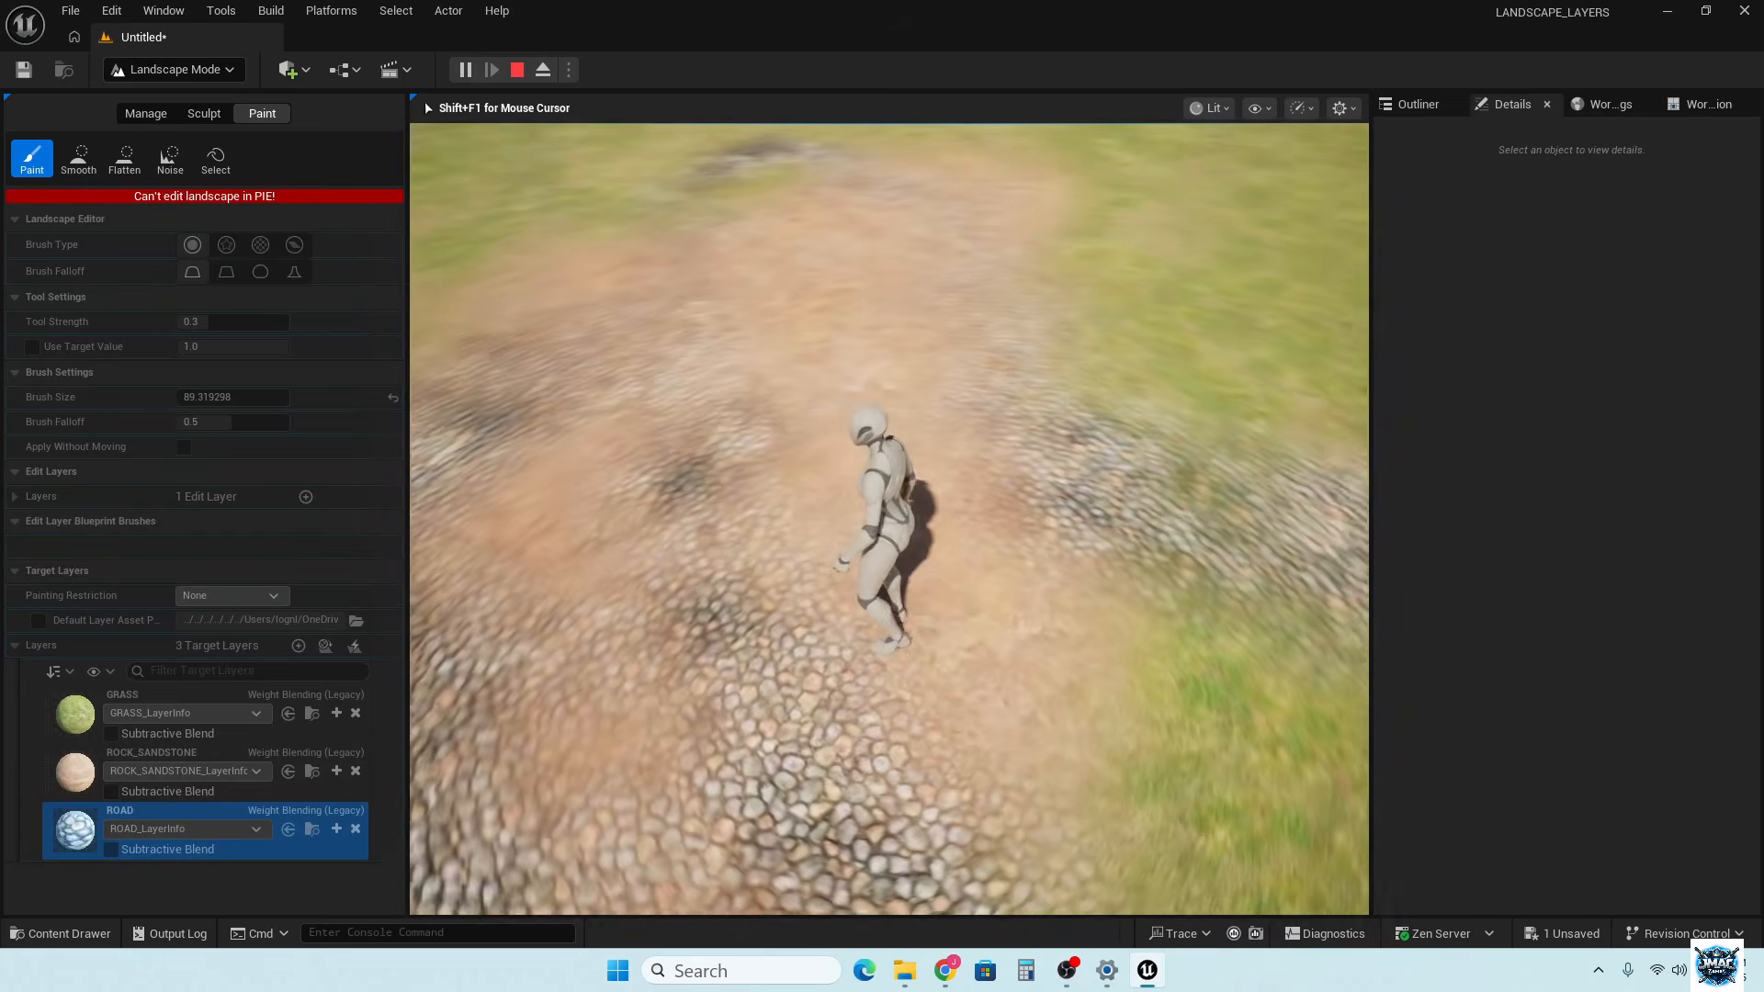
key(w)
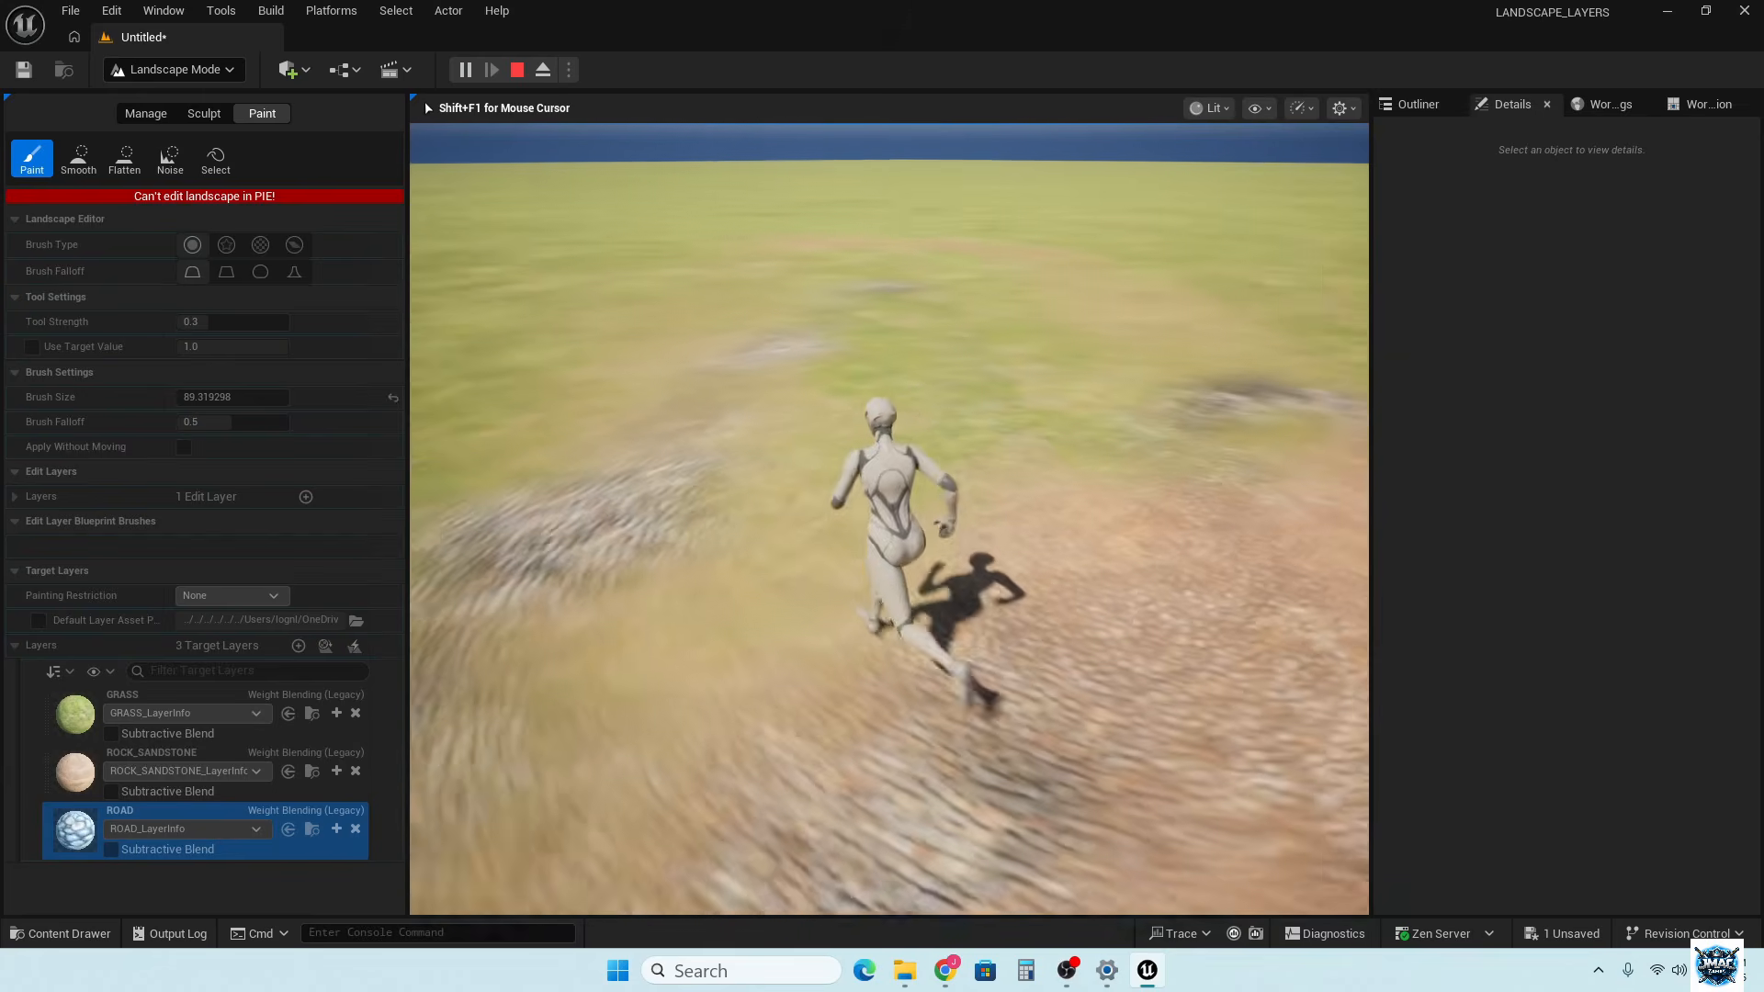
key(w)
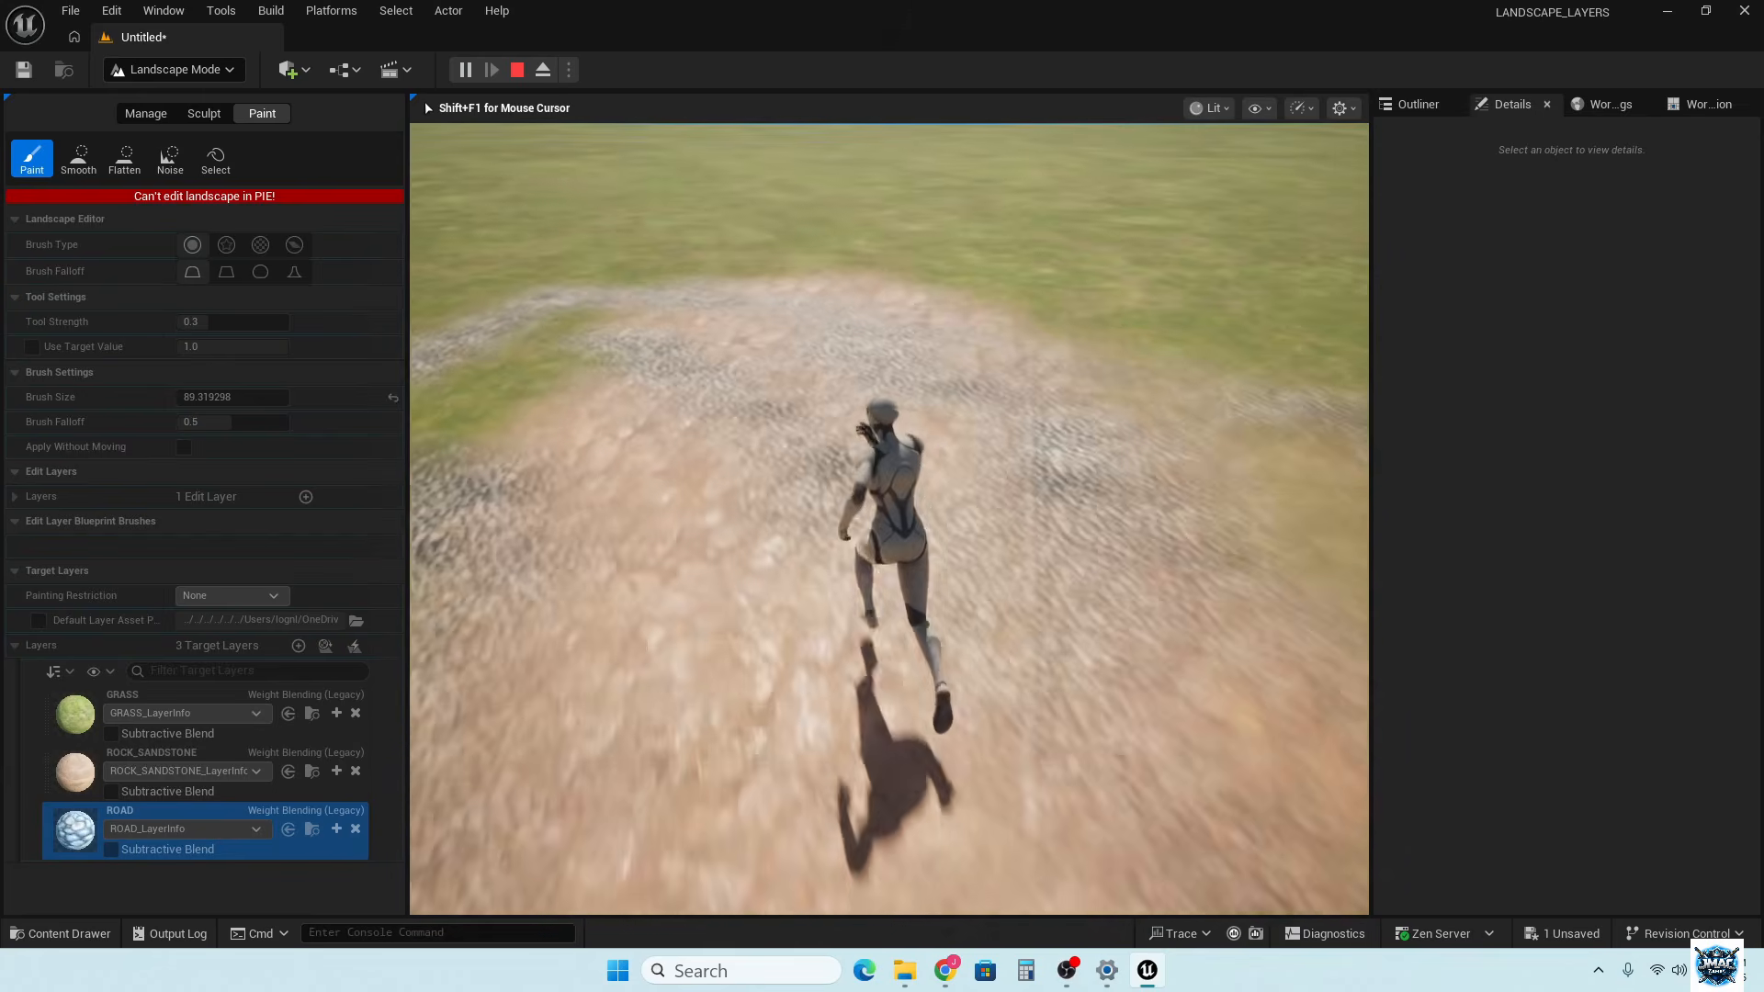
key(w)
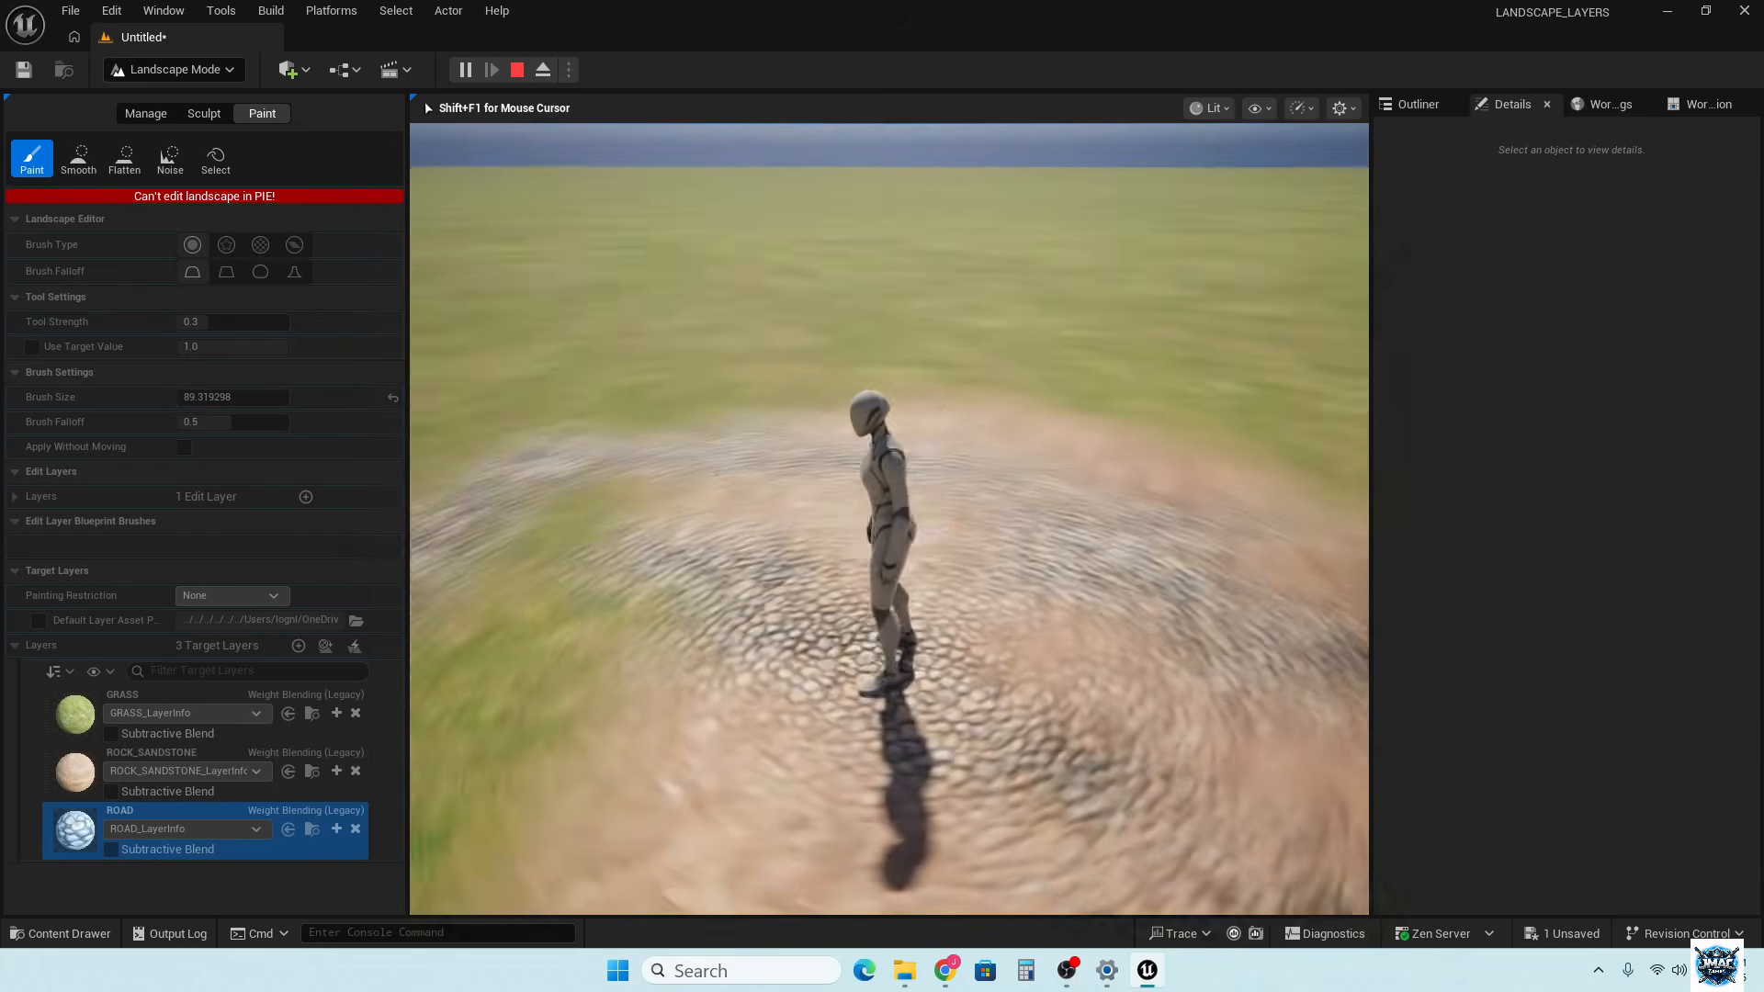
key(w)
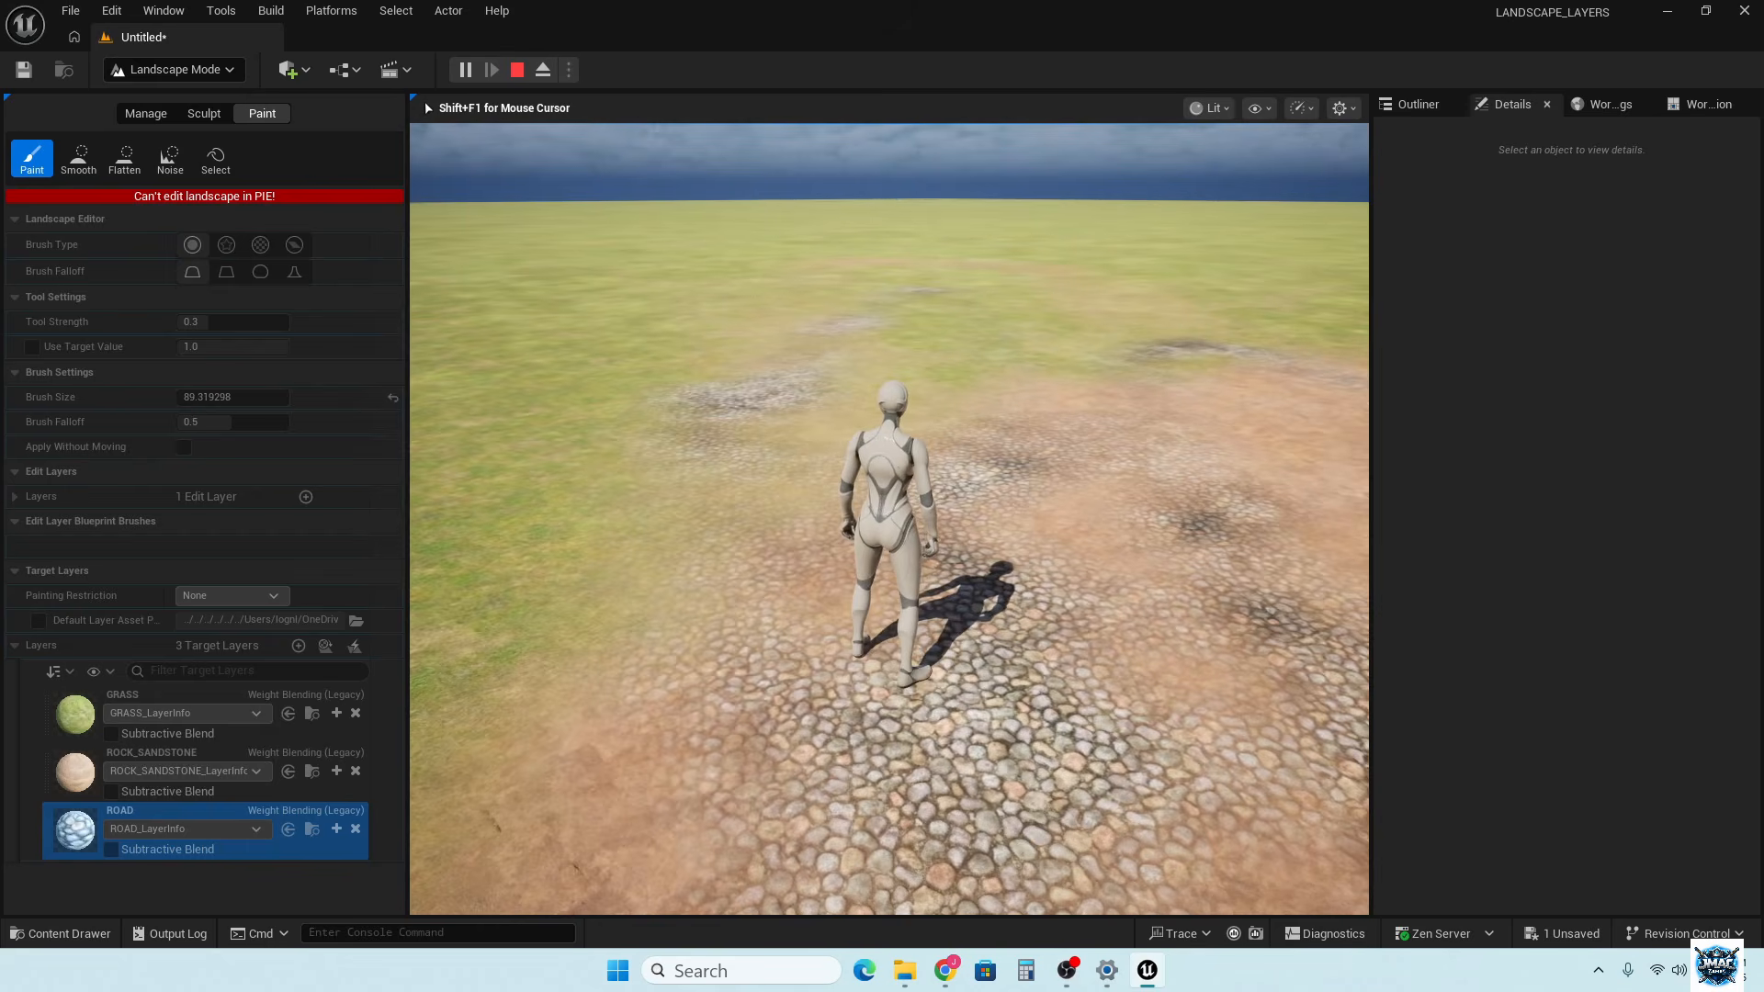
key(d)
key(w)
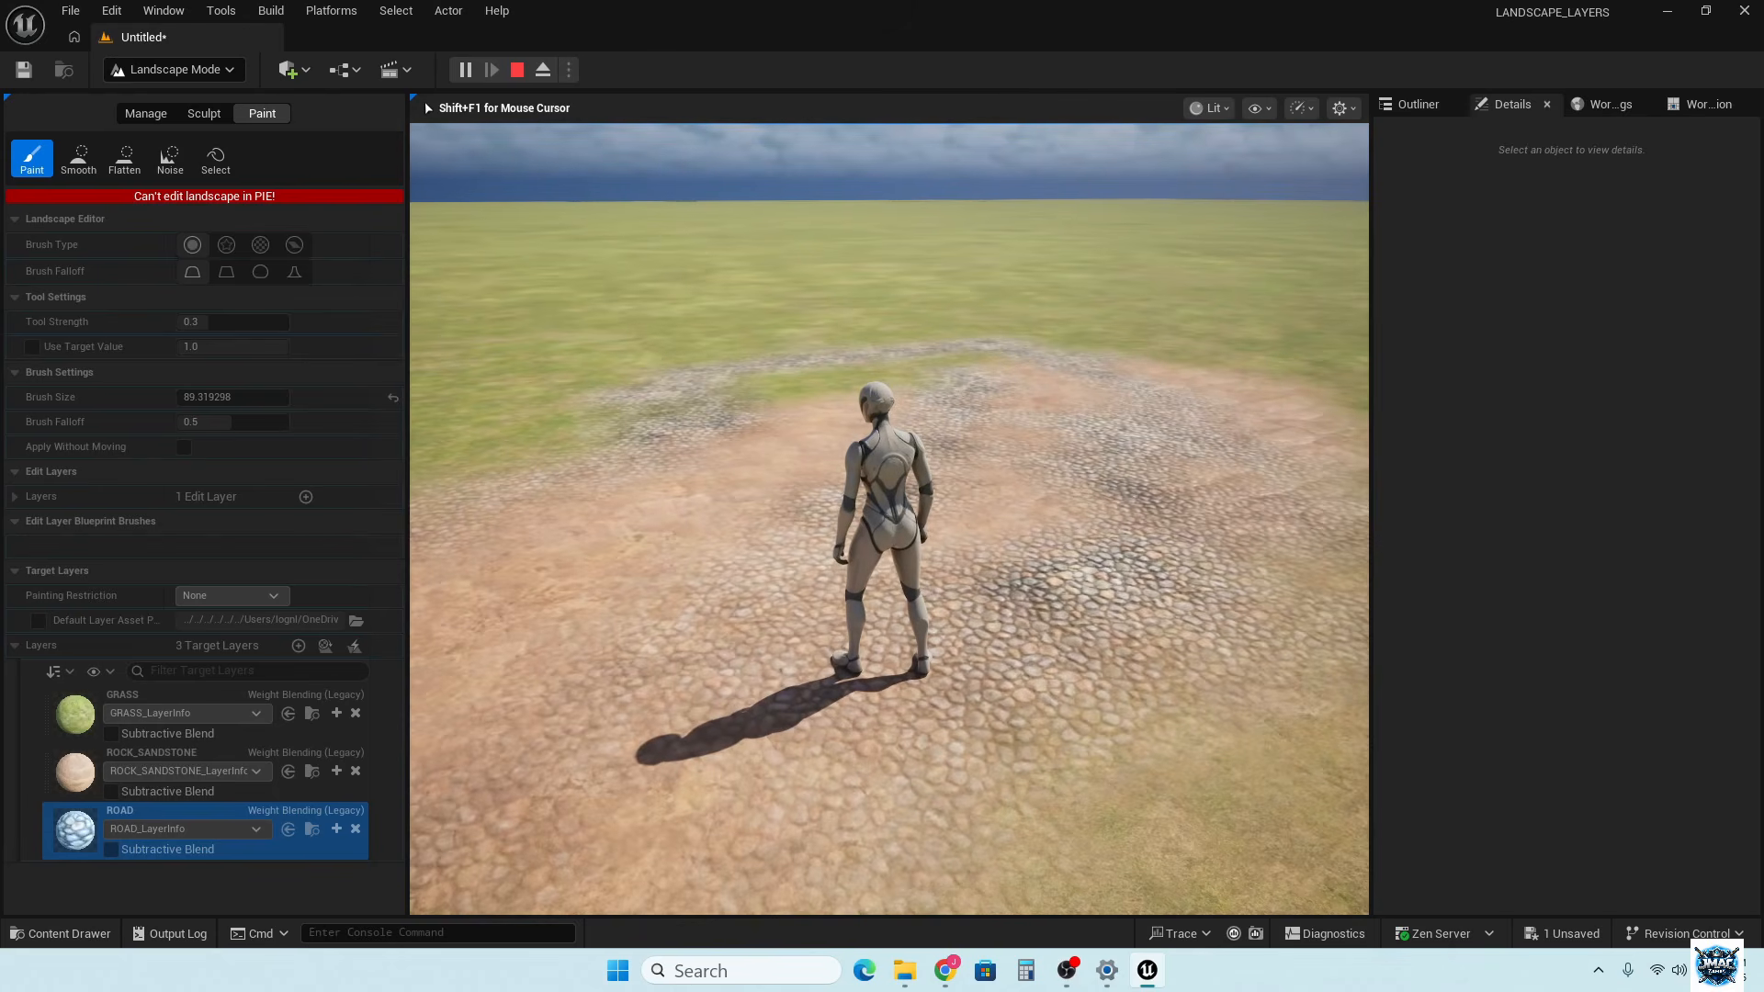
key(Escape)
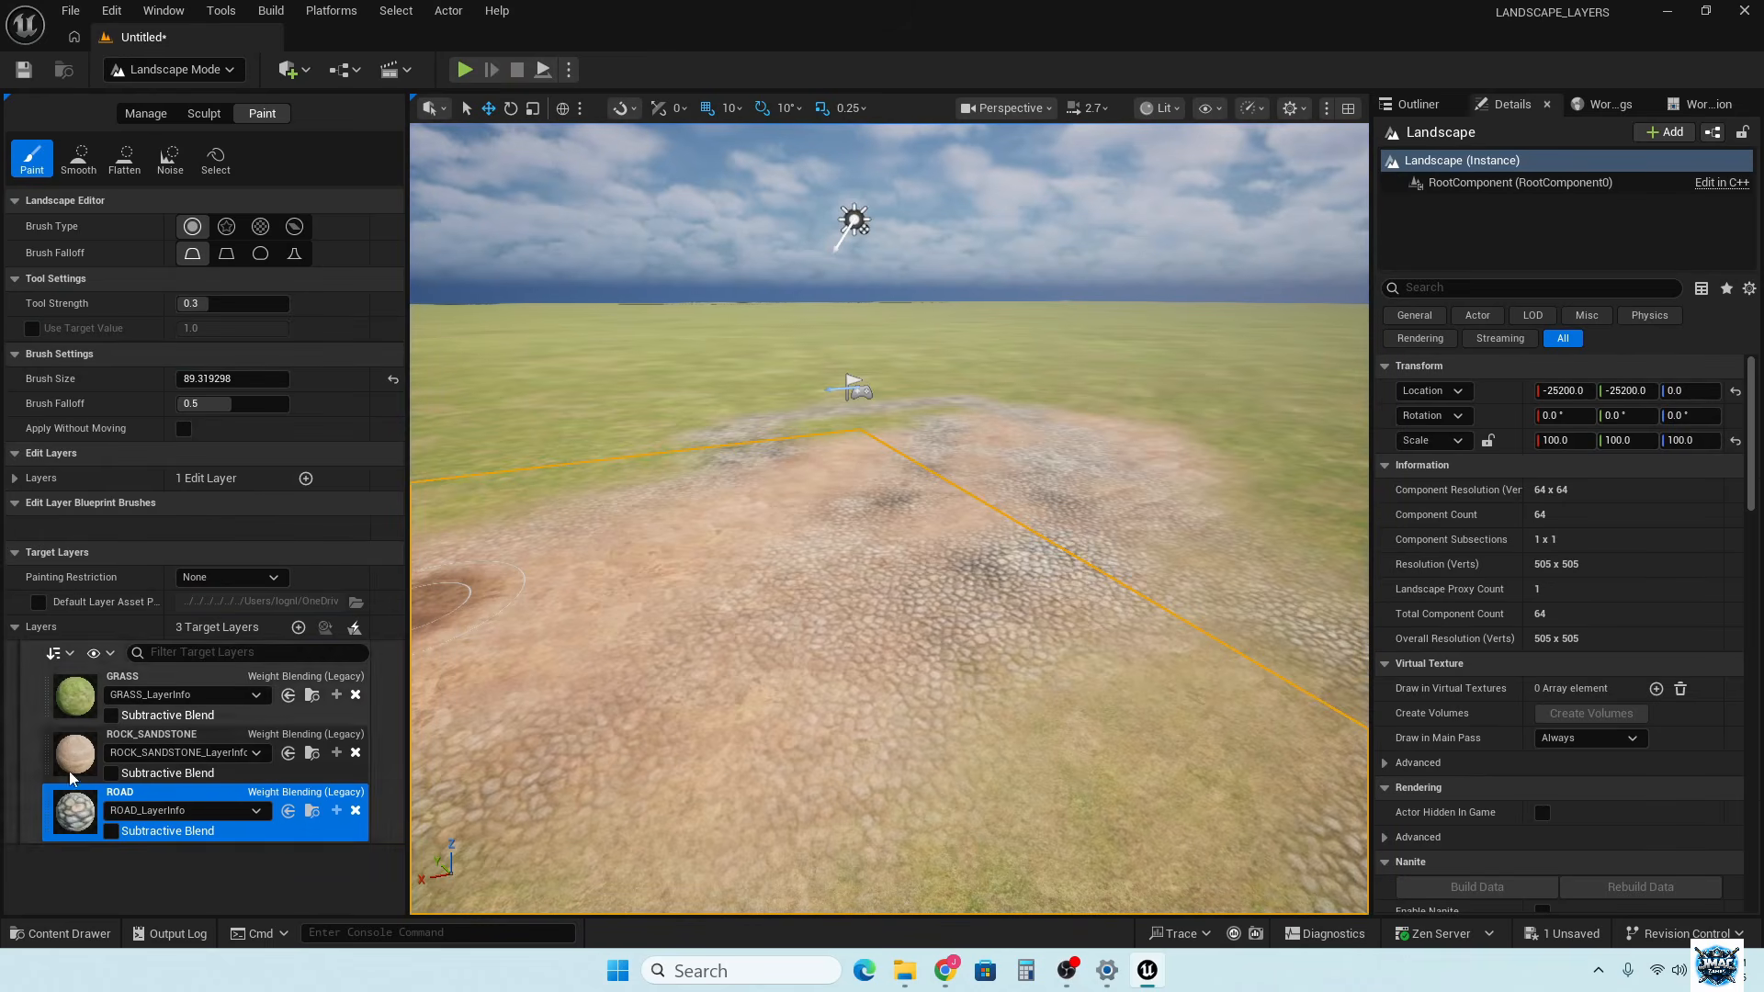
Switch to Selection mode and open the M_CobbleStone_Pebble material from the StarterContent Materials folder
click(180, 72)
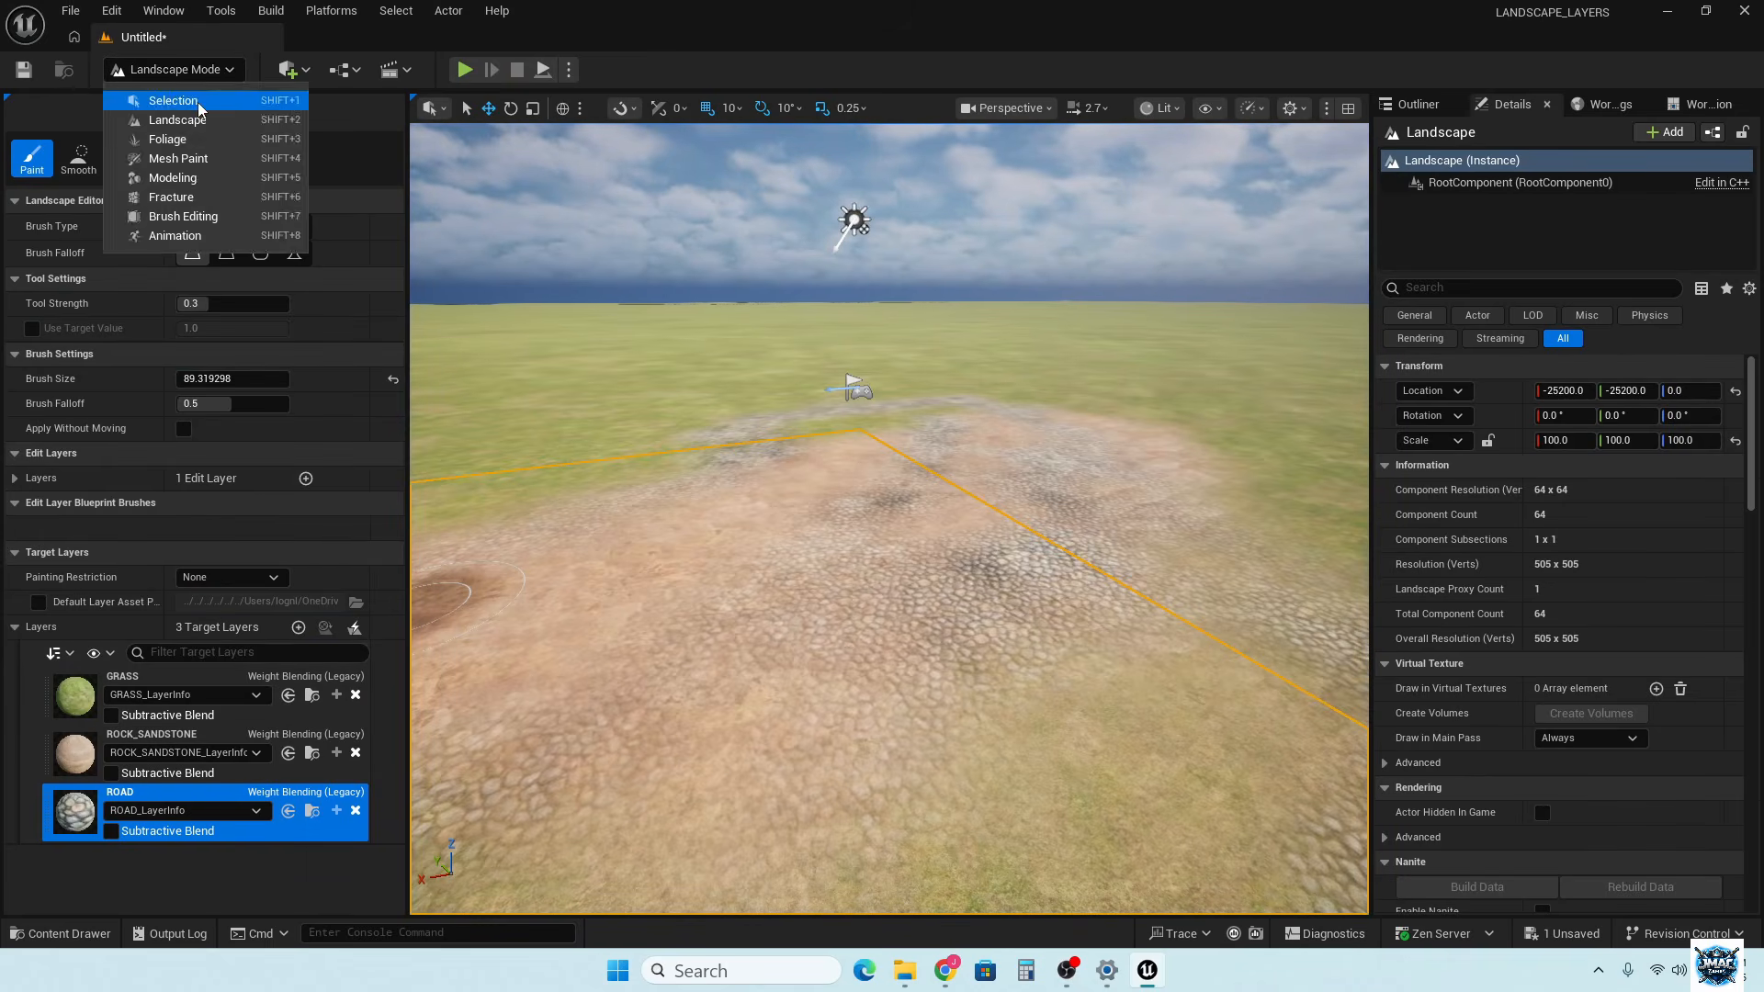
click(174, 100)
click(65, 933)
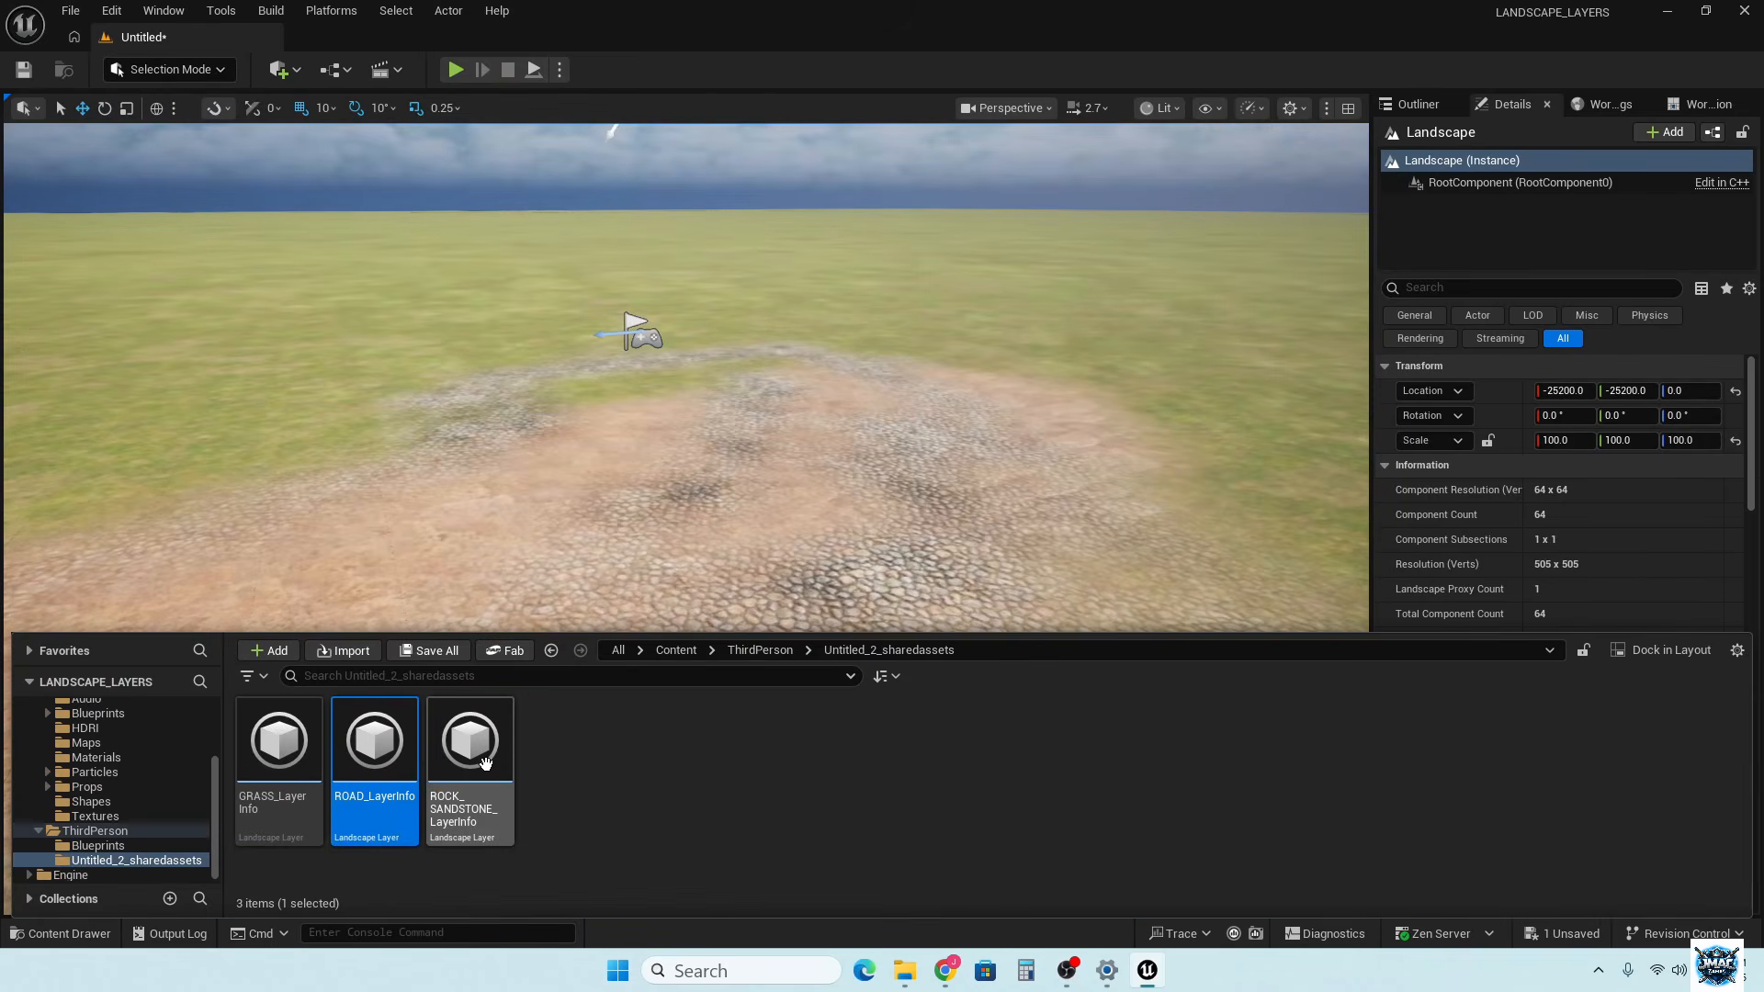
click(677, 650)
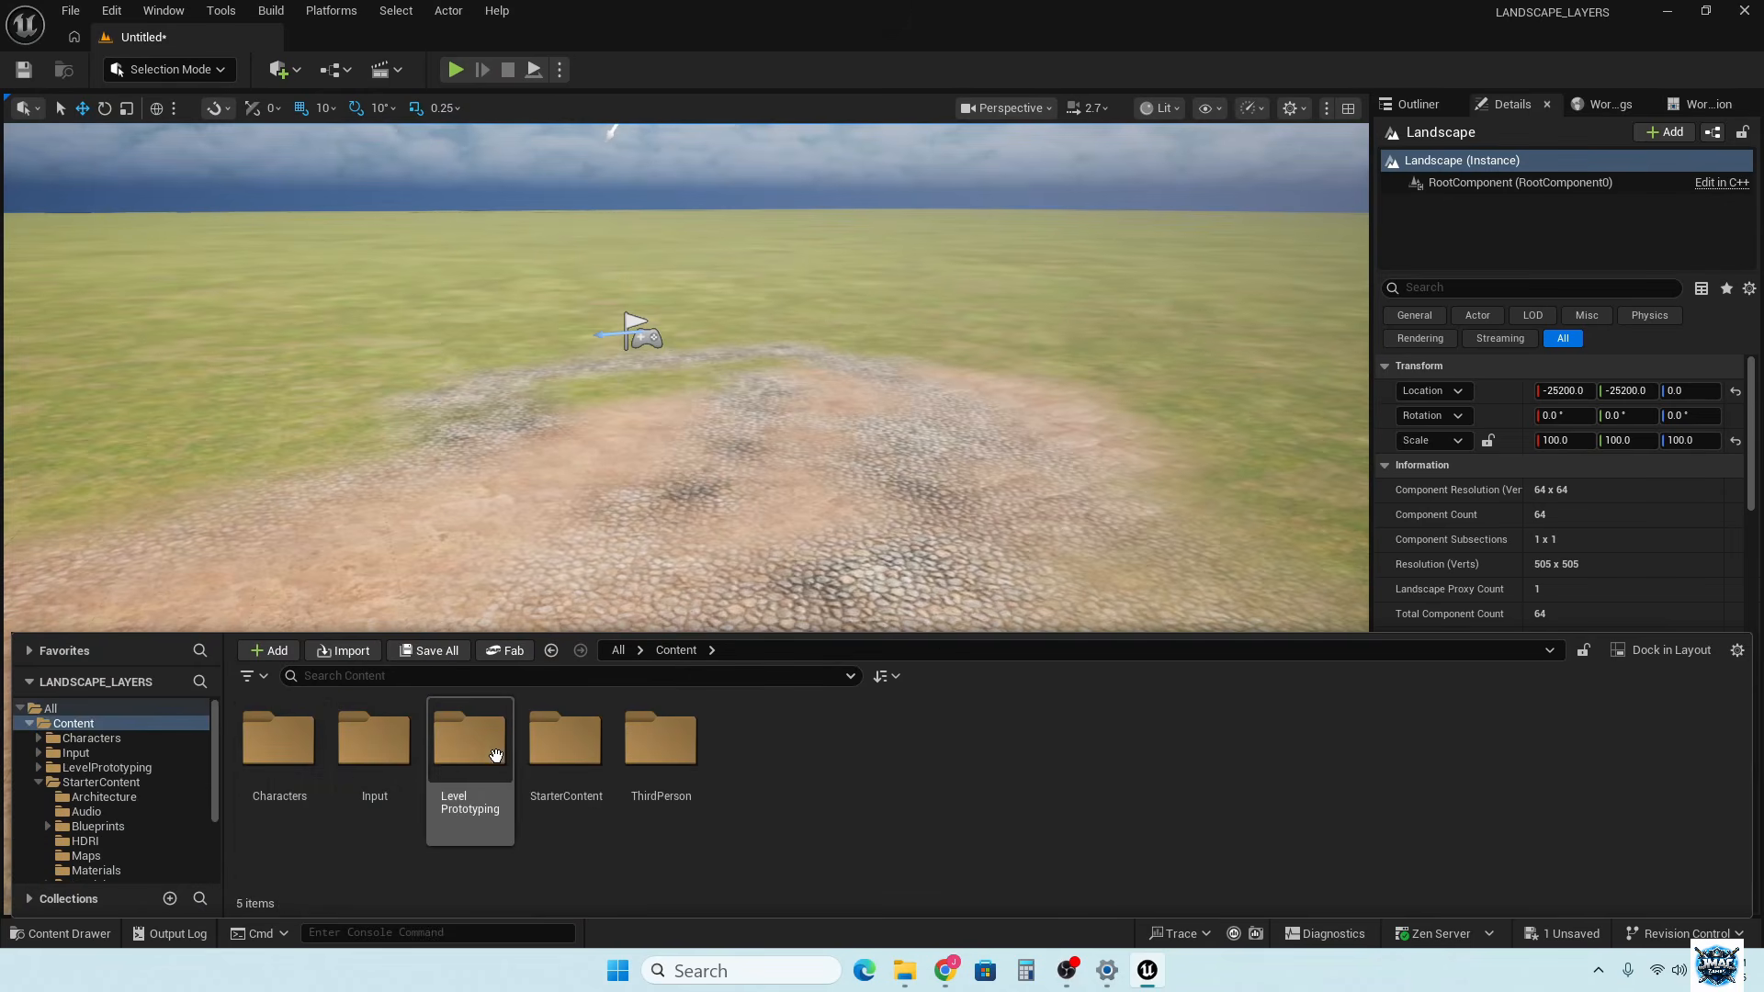
double_click(558, 749)
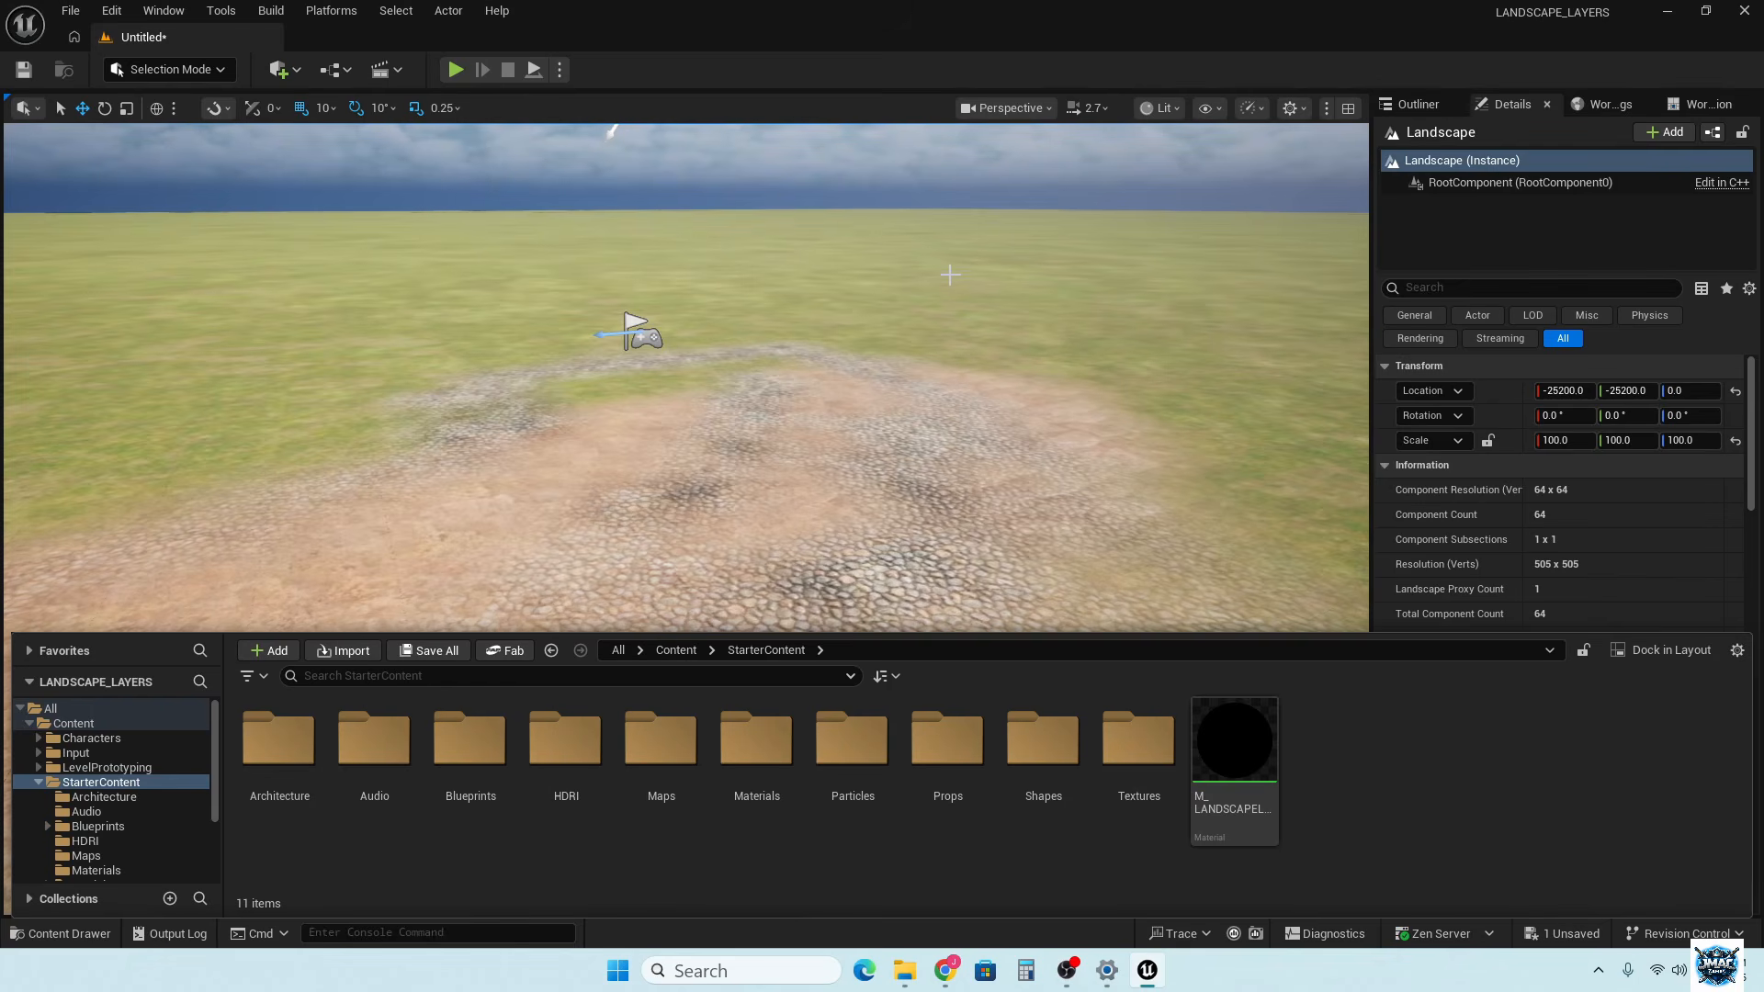
double_click(759, 737)
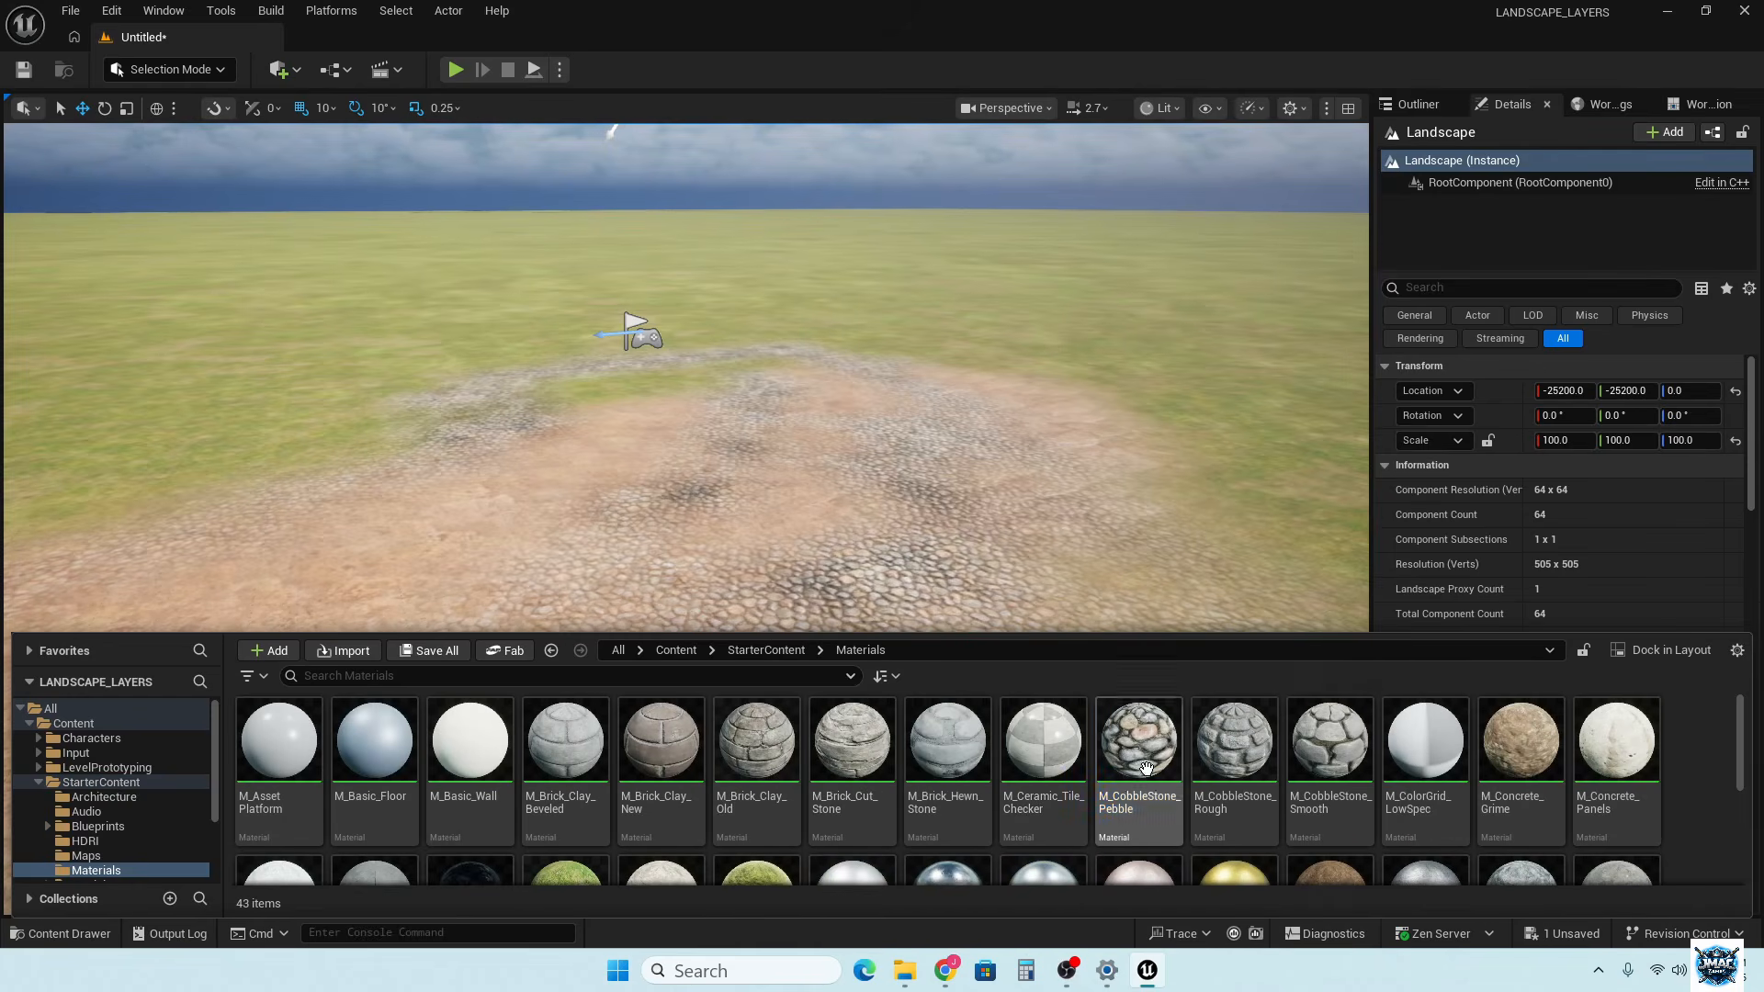
double_click(1102, 749)
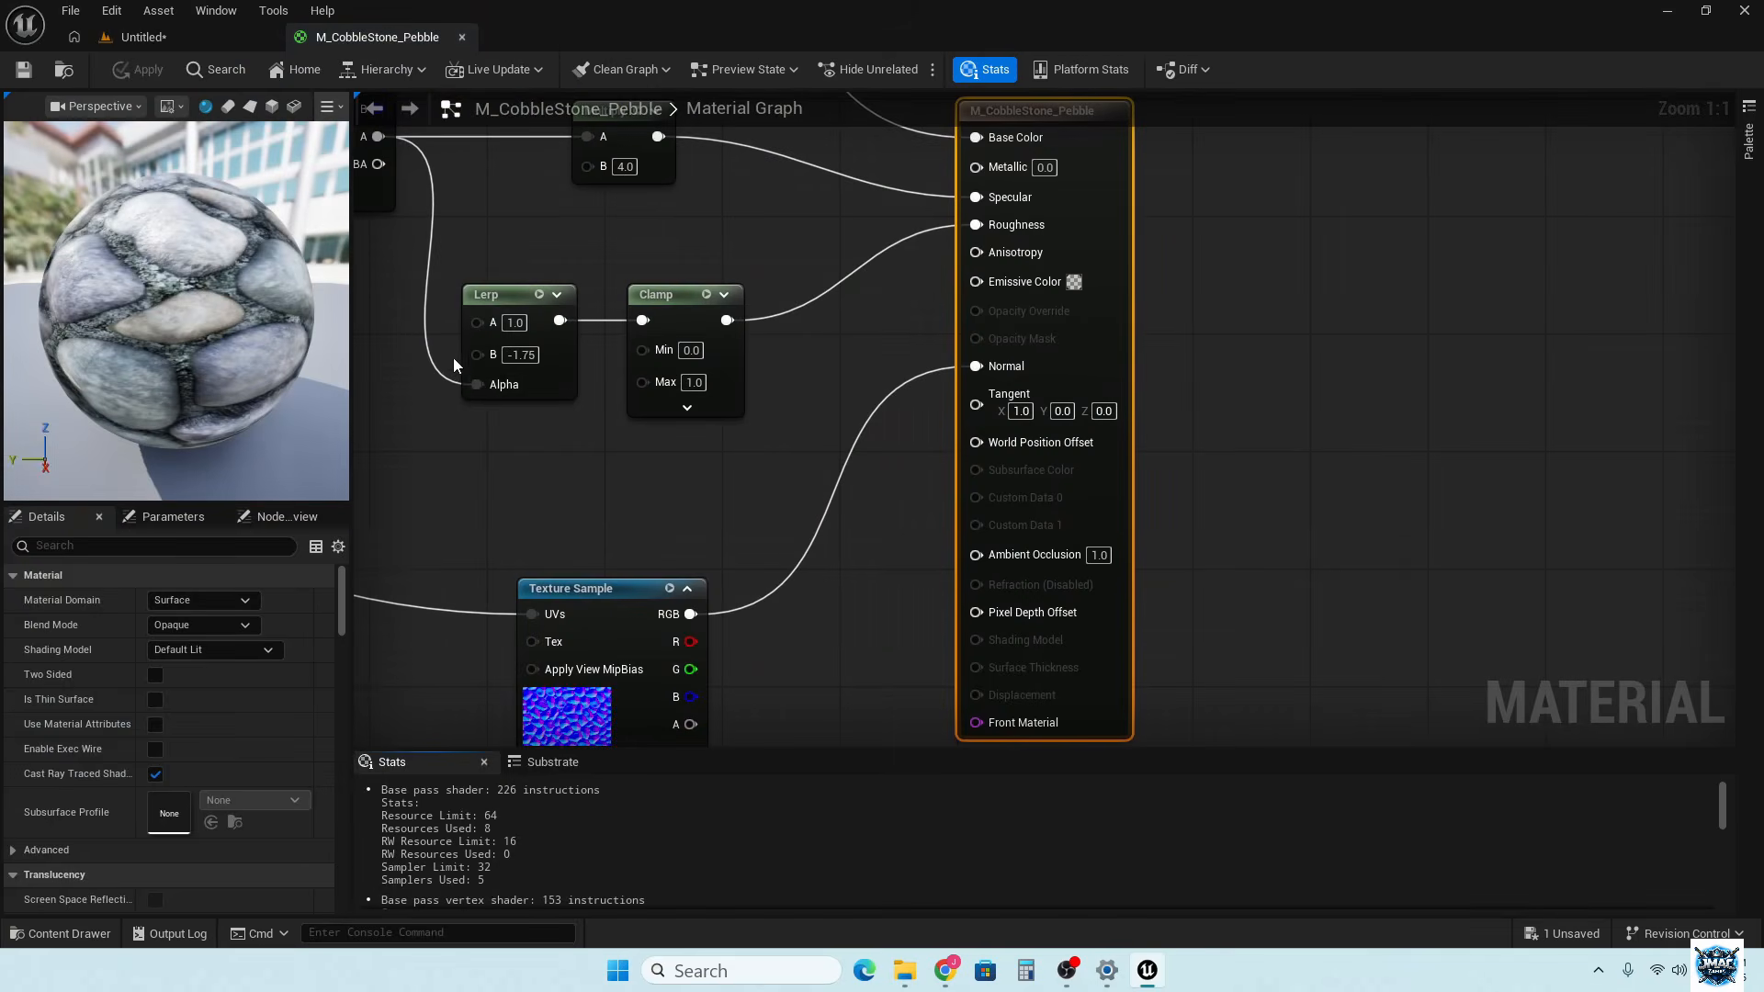
Examine the M_CobbleStone_Pebble node graph, including its texture samples, BumpOffset and Macro Texture Variation group
right_drag(417, 426, 757, 536)
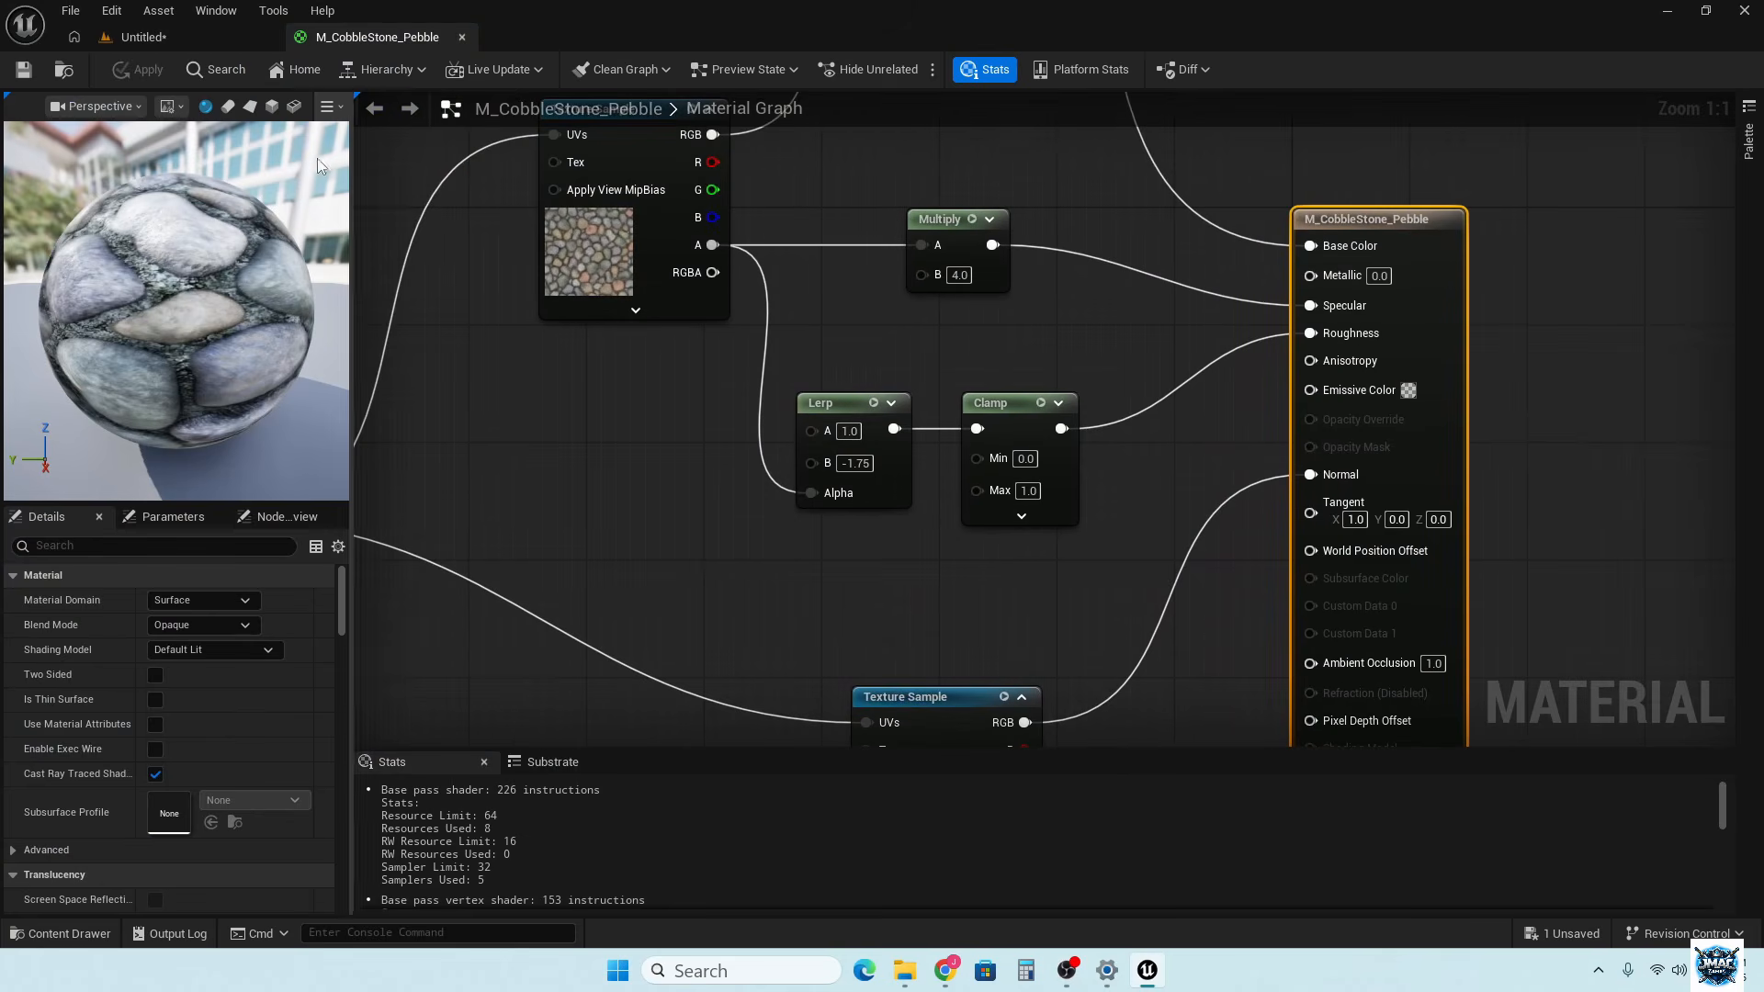
scroll(610, 468, down, 5)
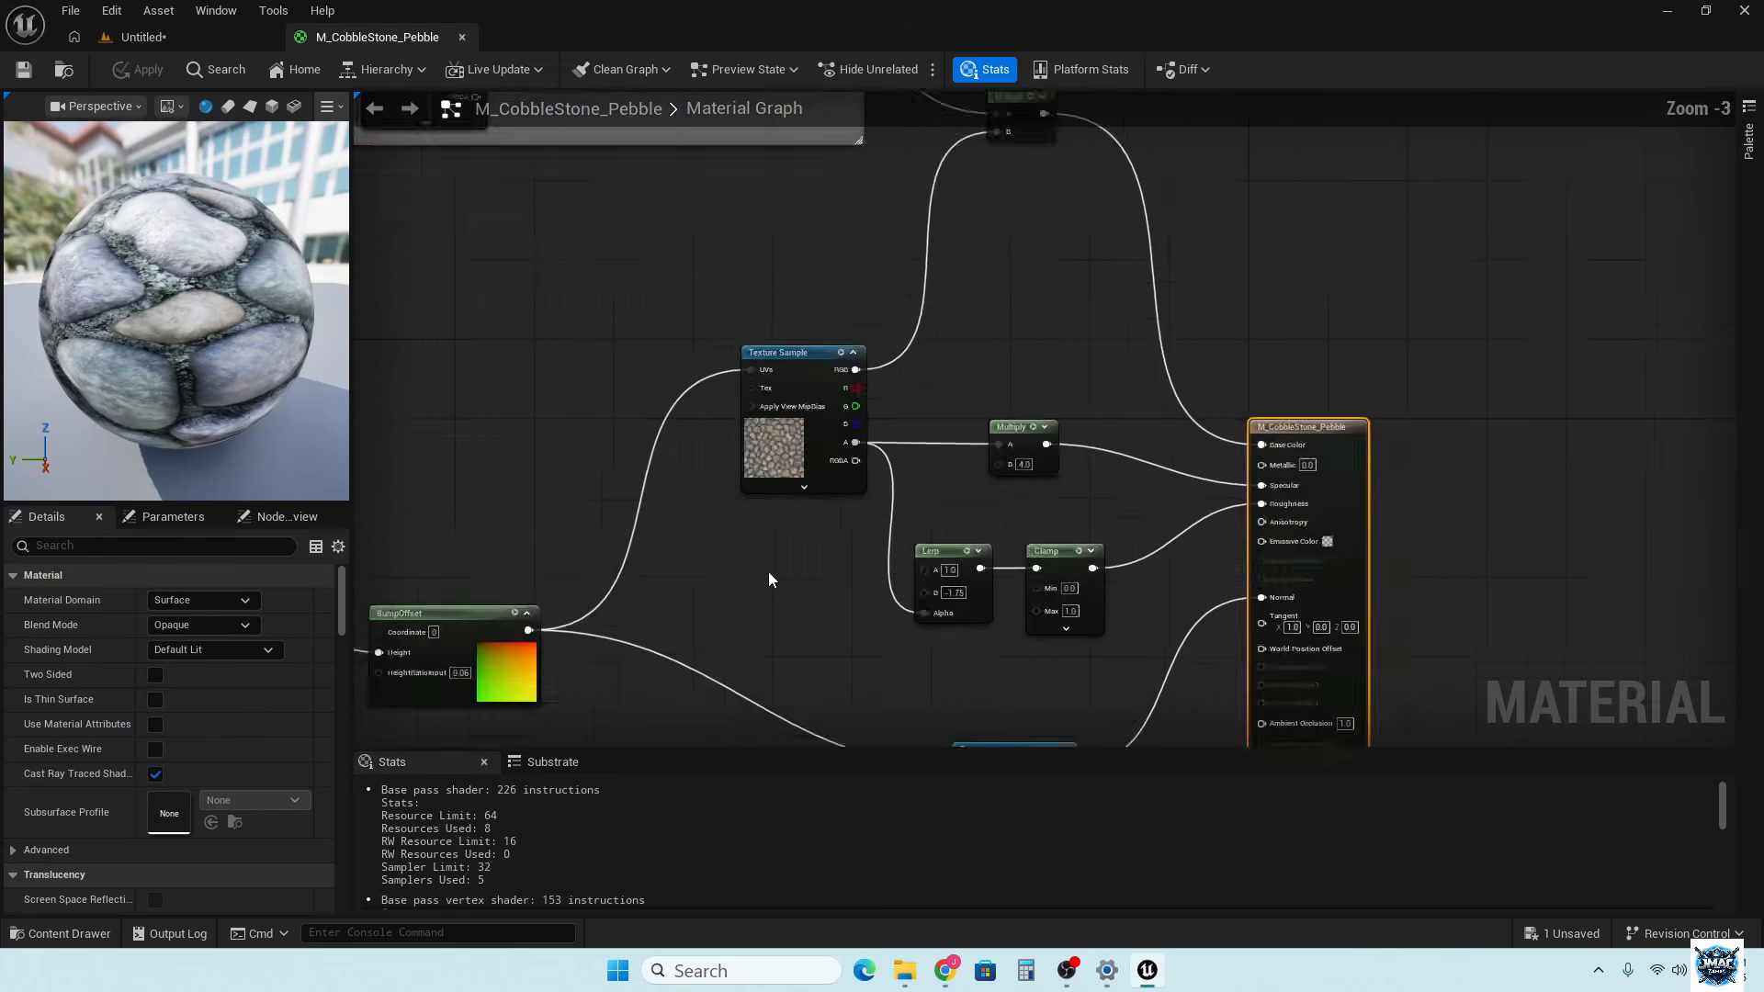
scroll(643, 510, up, 3)
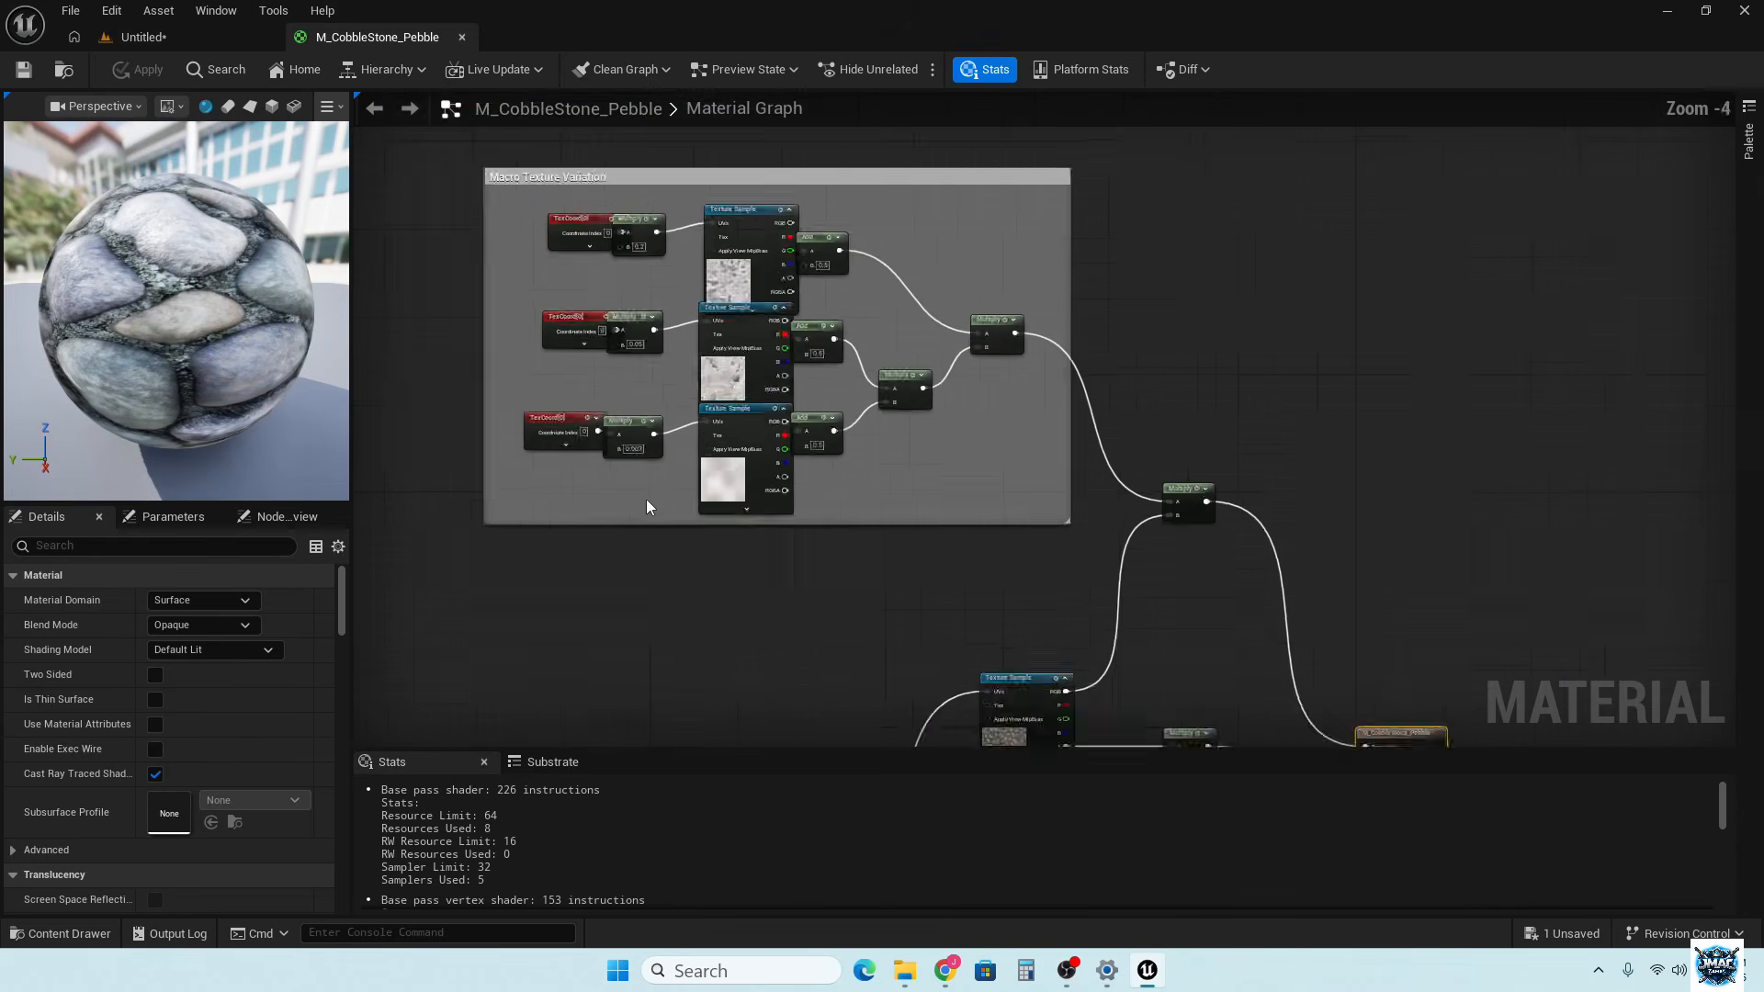
right_drag(626, 465, 600, 266)
right_drag(808, 527, 605, 306)
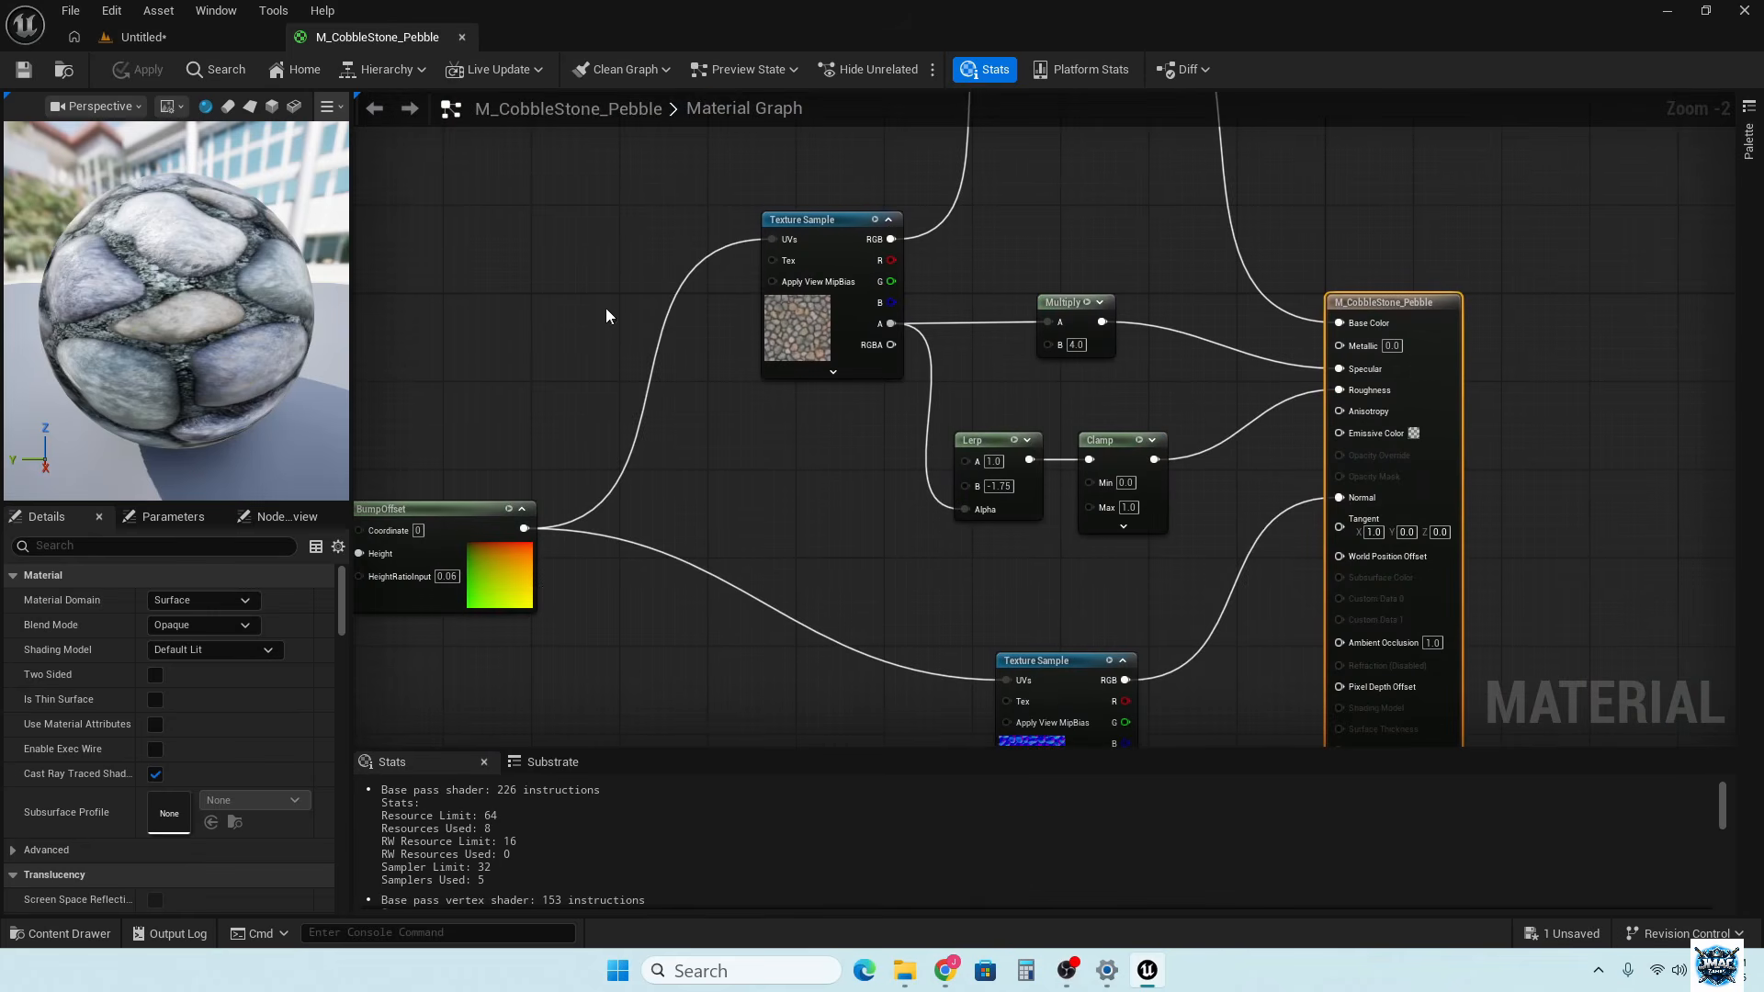
right_drag(780, 473, 1023, 358)
scroll(999, 482, down, 2)
right_drag(988, 505, 665, 619)
right_drag(882, 368, 1128, 615)
right_drag(810, 488, 900, 648)
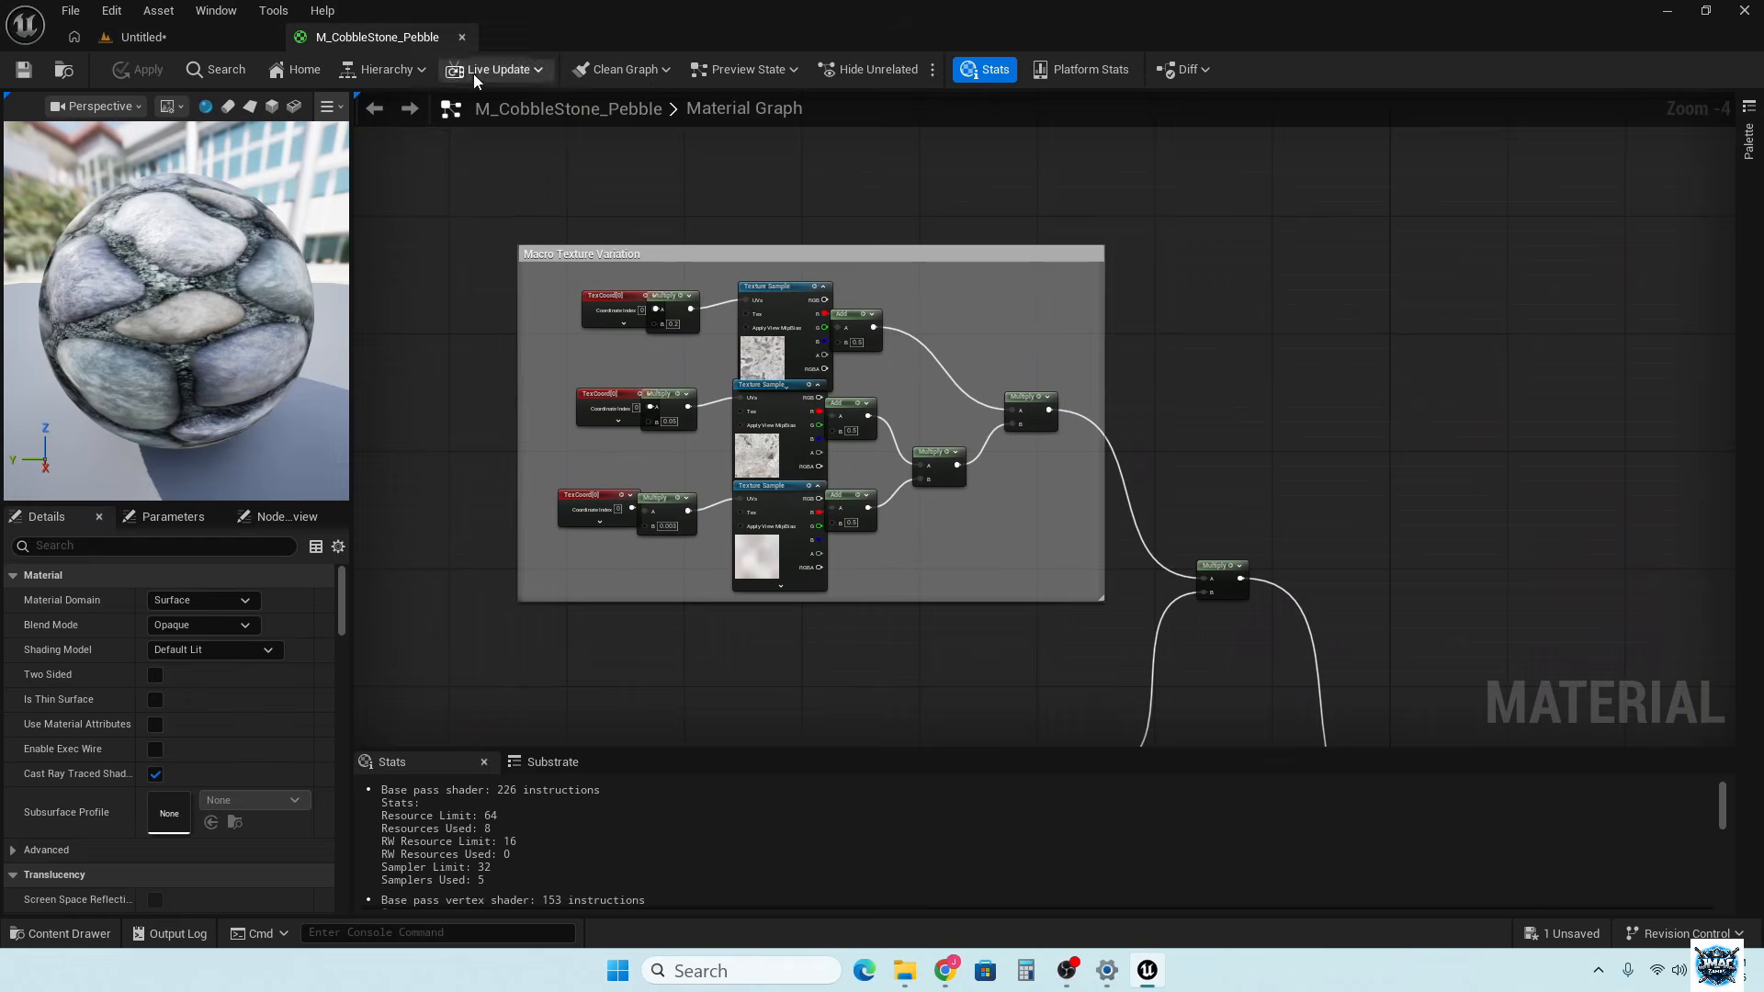
Return to the level in Landscape mode and paint curved ROAD cobblestone strokes on the grass beside the sandstone patch
click(142, 38)
mouse_move(685, 518)
right_down()
mouse_move(686, 597)
mouse_move(643, 574)
right_up()
key(s)
key(s)
right_drag(424, 207, 424, 207)
click(189, 69)
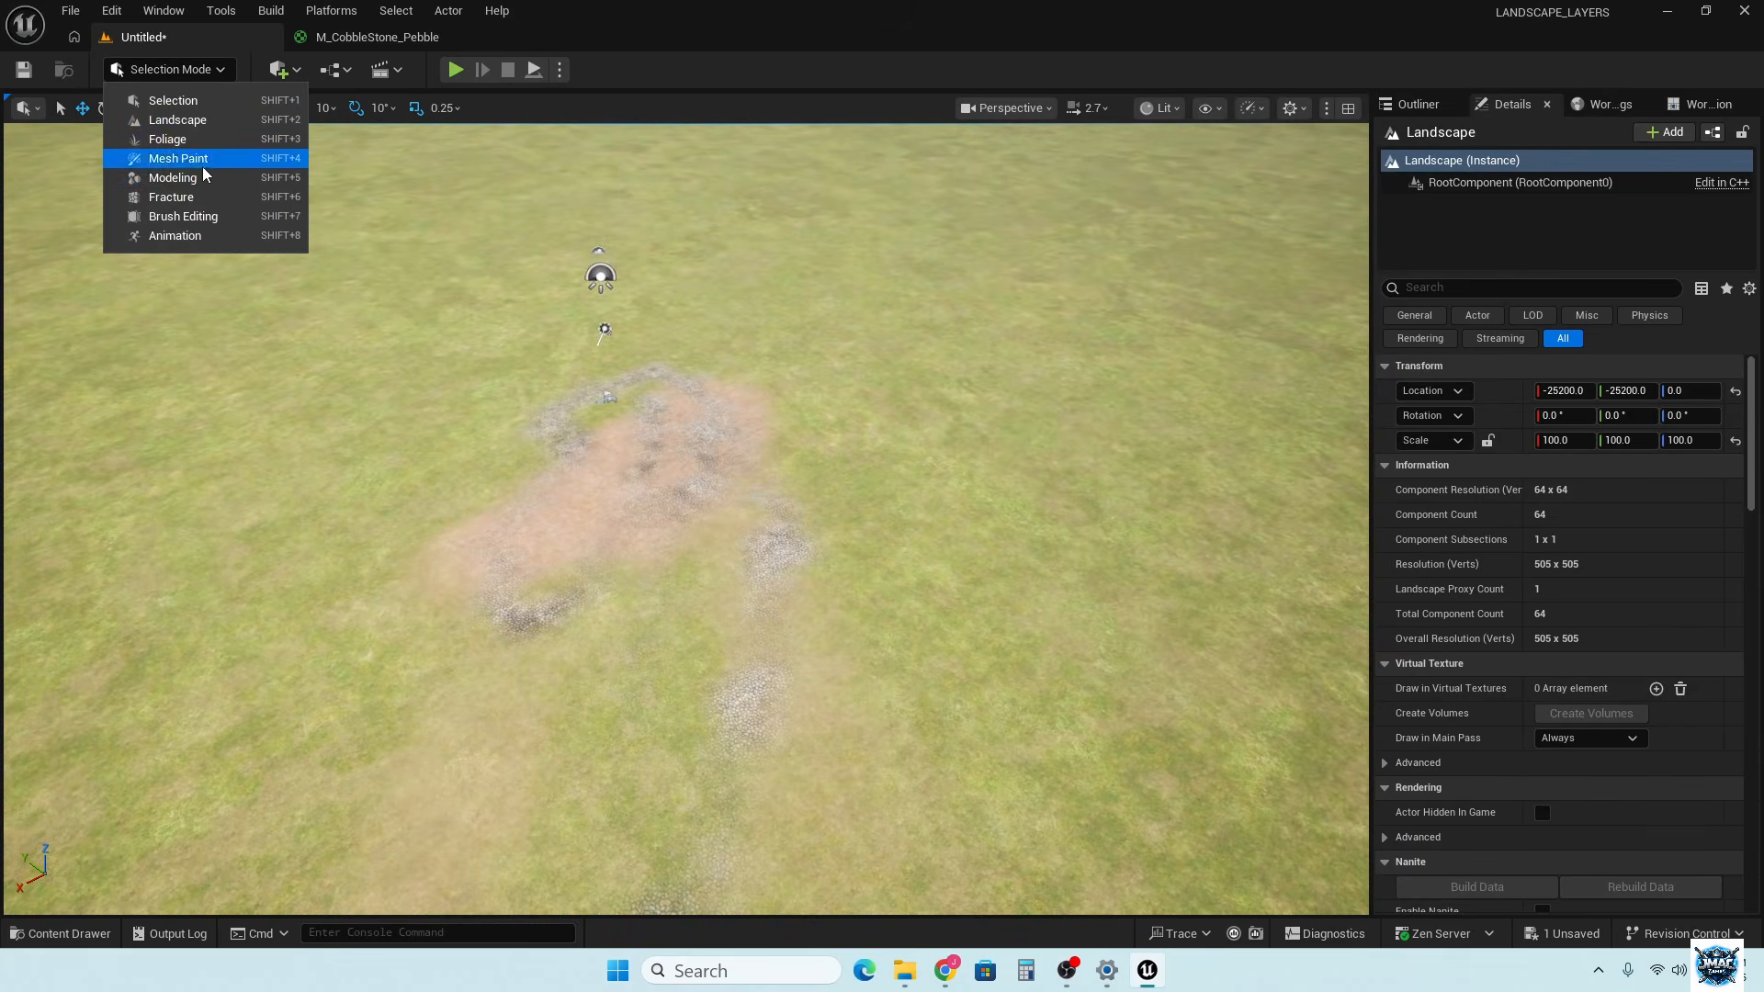
click(213, 121)
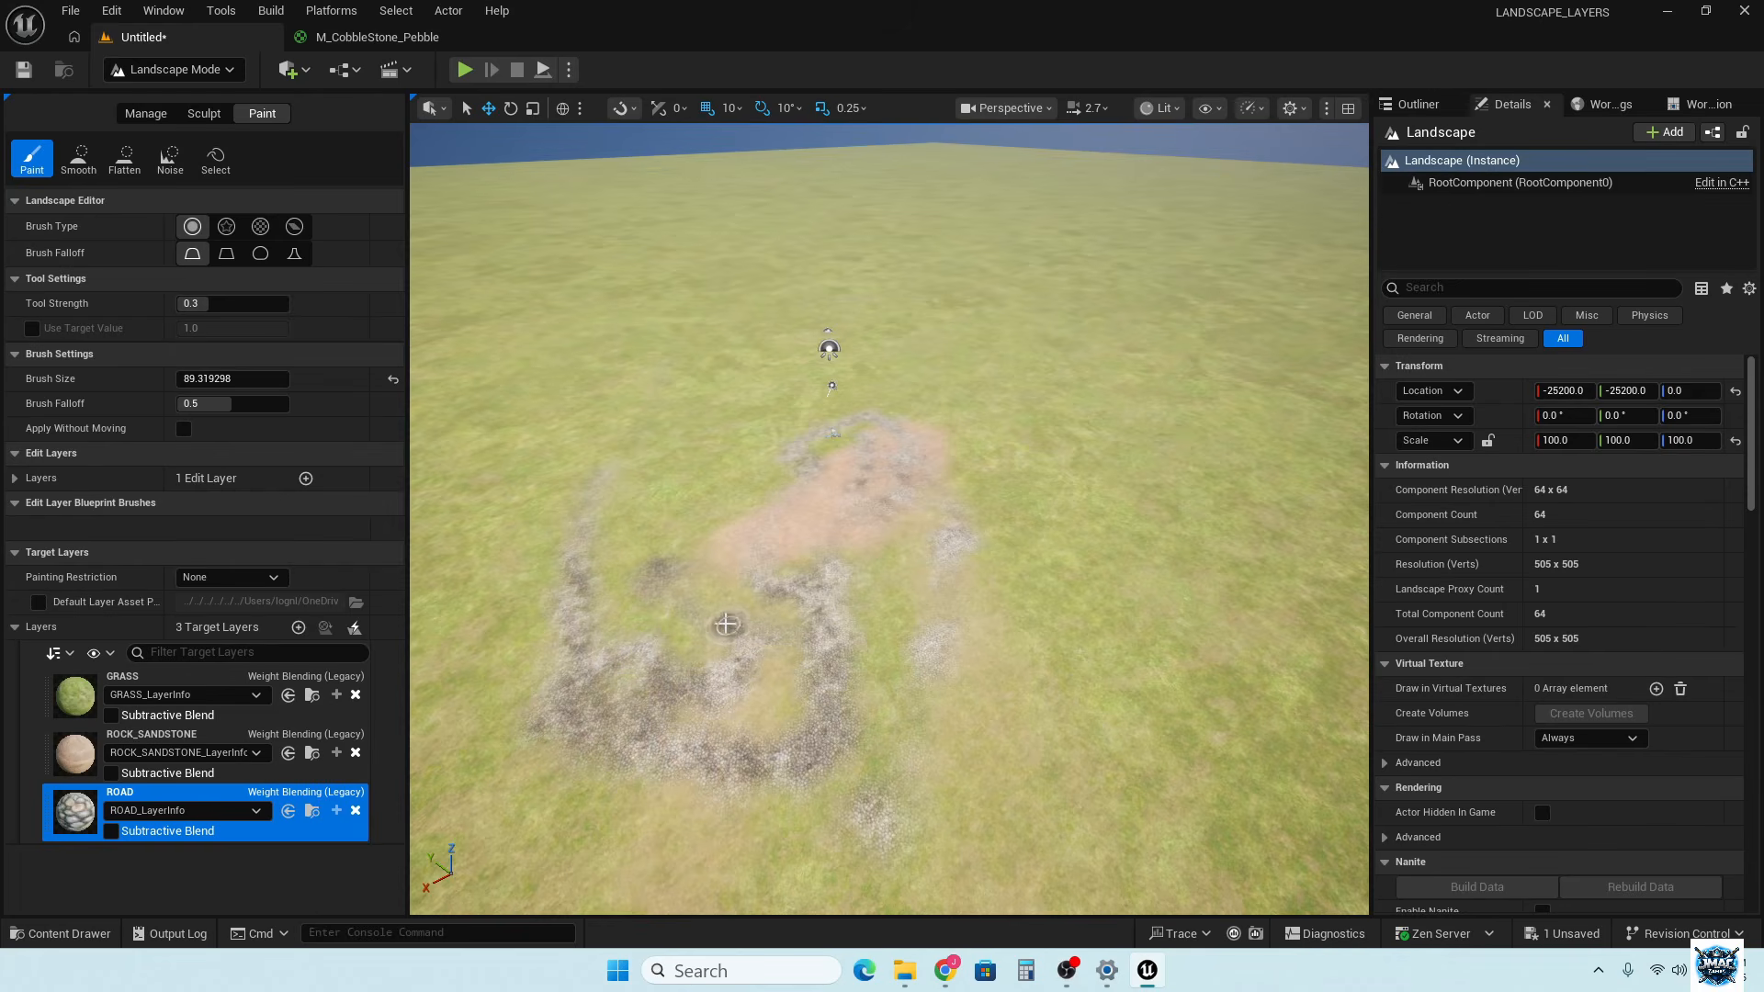
Enlarge the brush size to about 319 and paint broad ROCK_SANDSTONE patches and paths around the player start
click(226, 737)
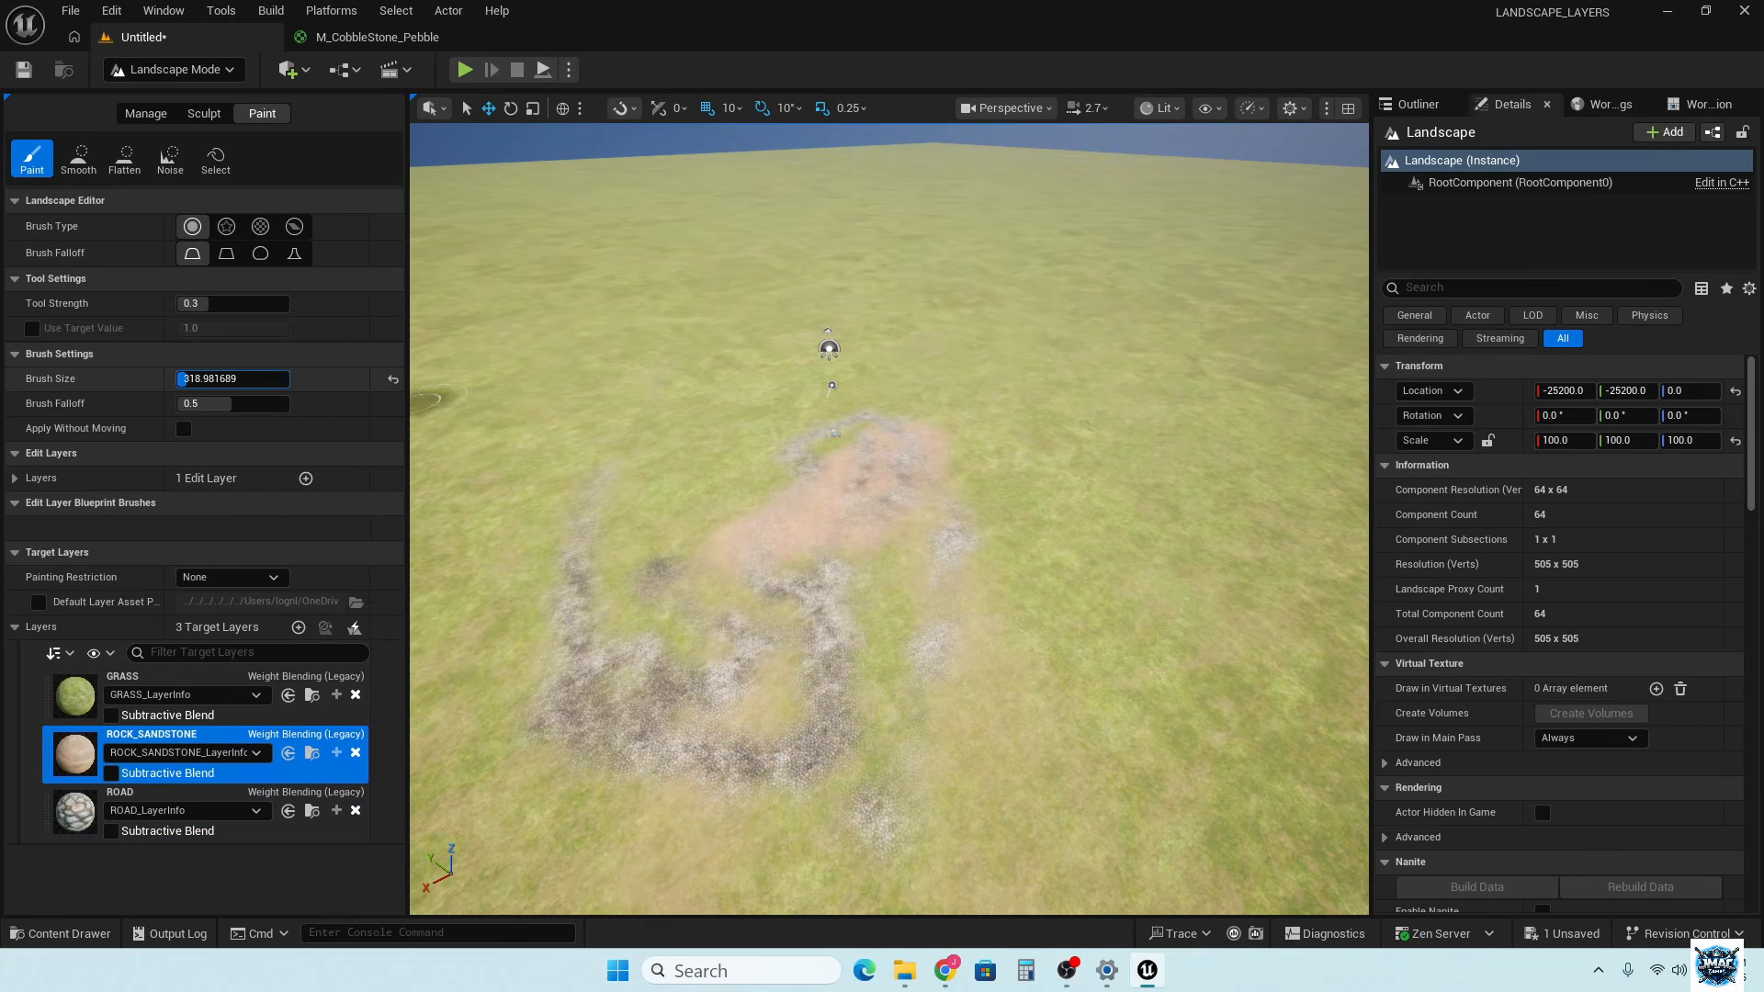
mouse_move(671, 560)
mouse_down()
mouse_move(721, 610)
mouse_move(1154, 523)
mouse_move(1186, 728)
mouse_move(1036, 815)
mouse_move(1094, 708)
mouse_move(960, 378)
mouse_up()
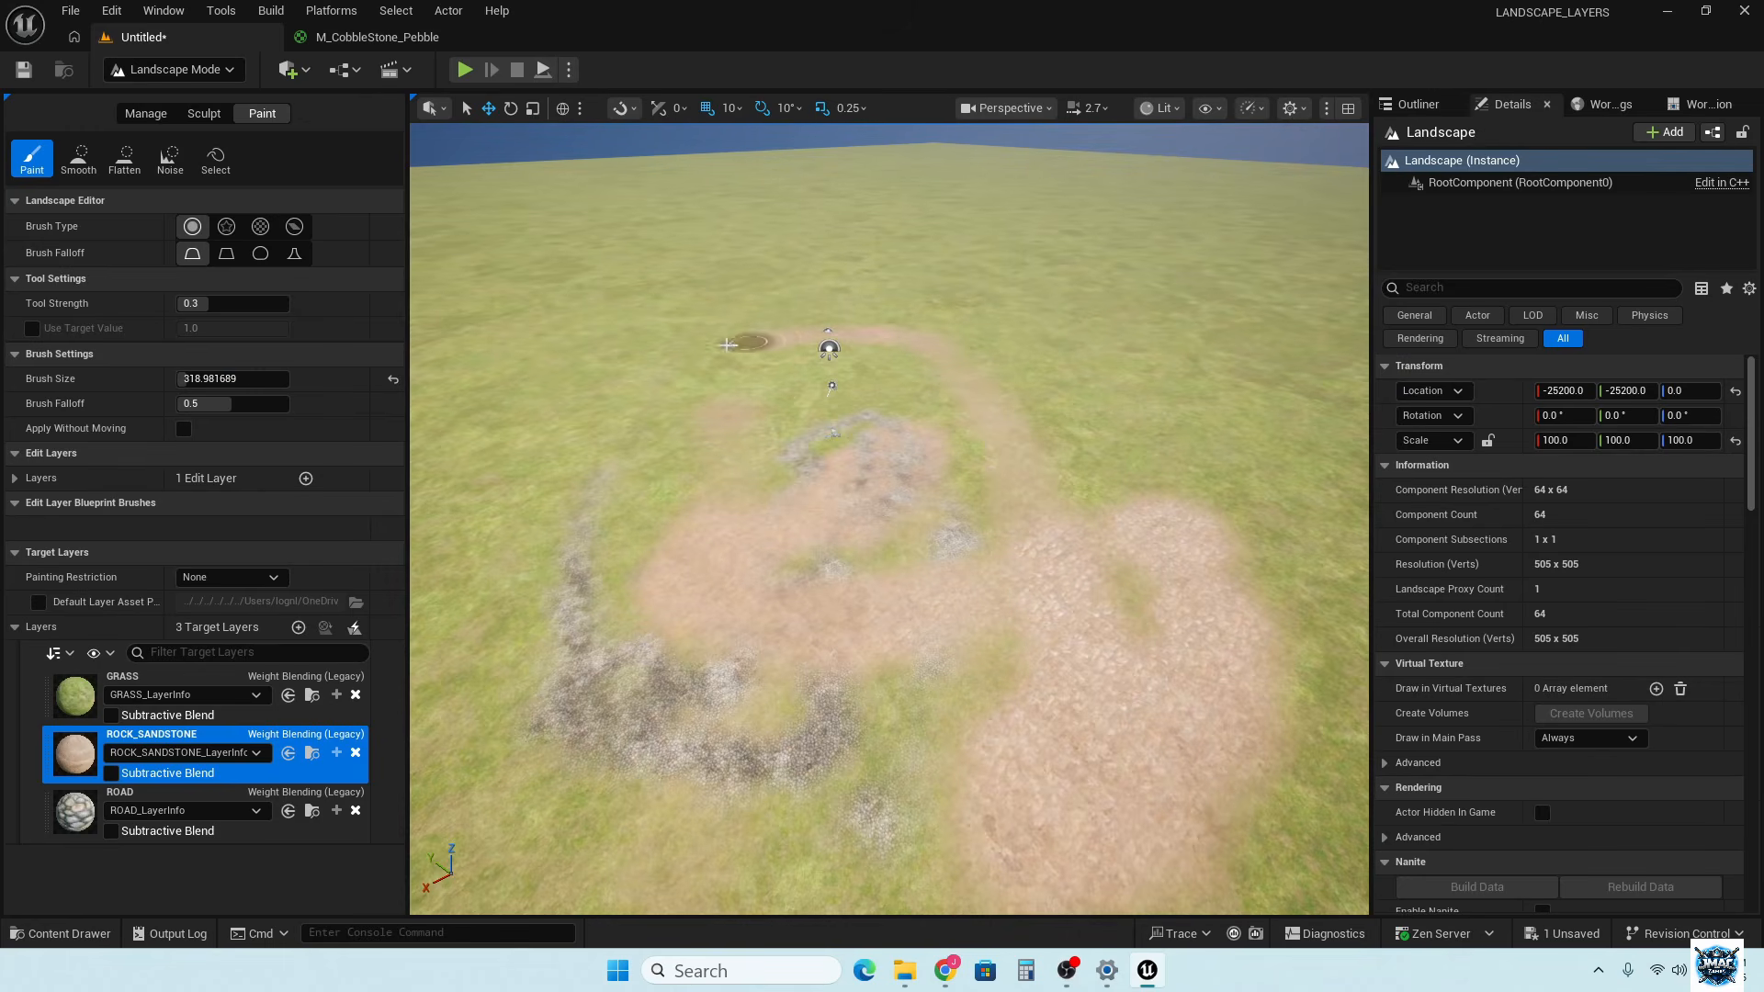
mouse_move(560, 472)
mouse_down()
mouse_move(465, 610)
mouse_move(492, 720)
mouse_move(1049, 428)
mouse_up()
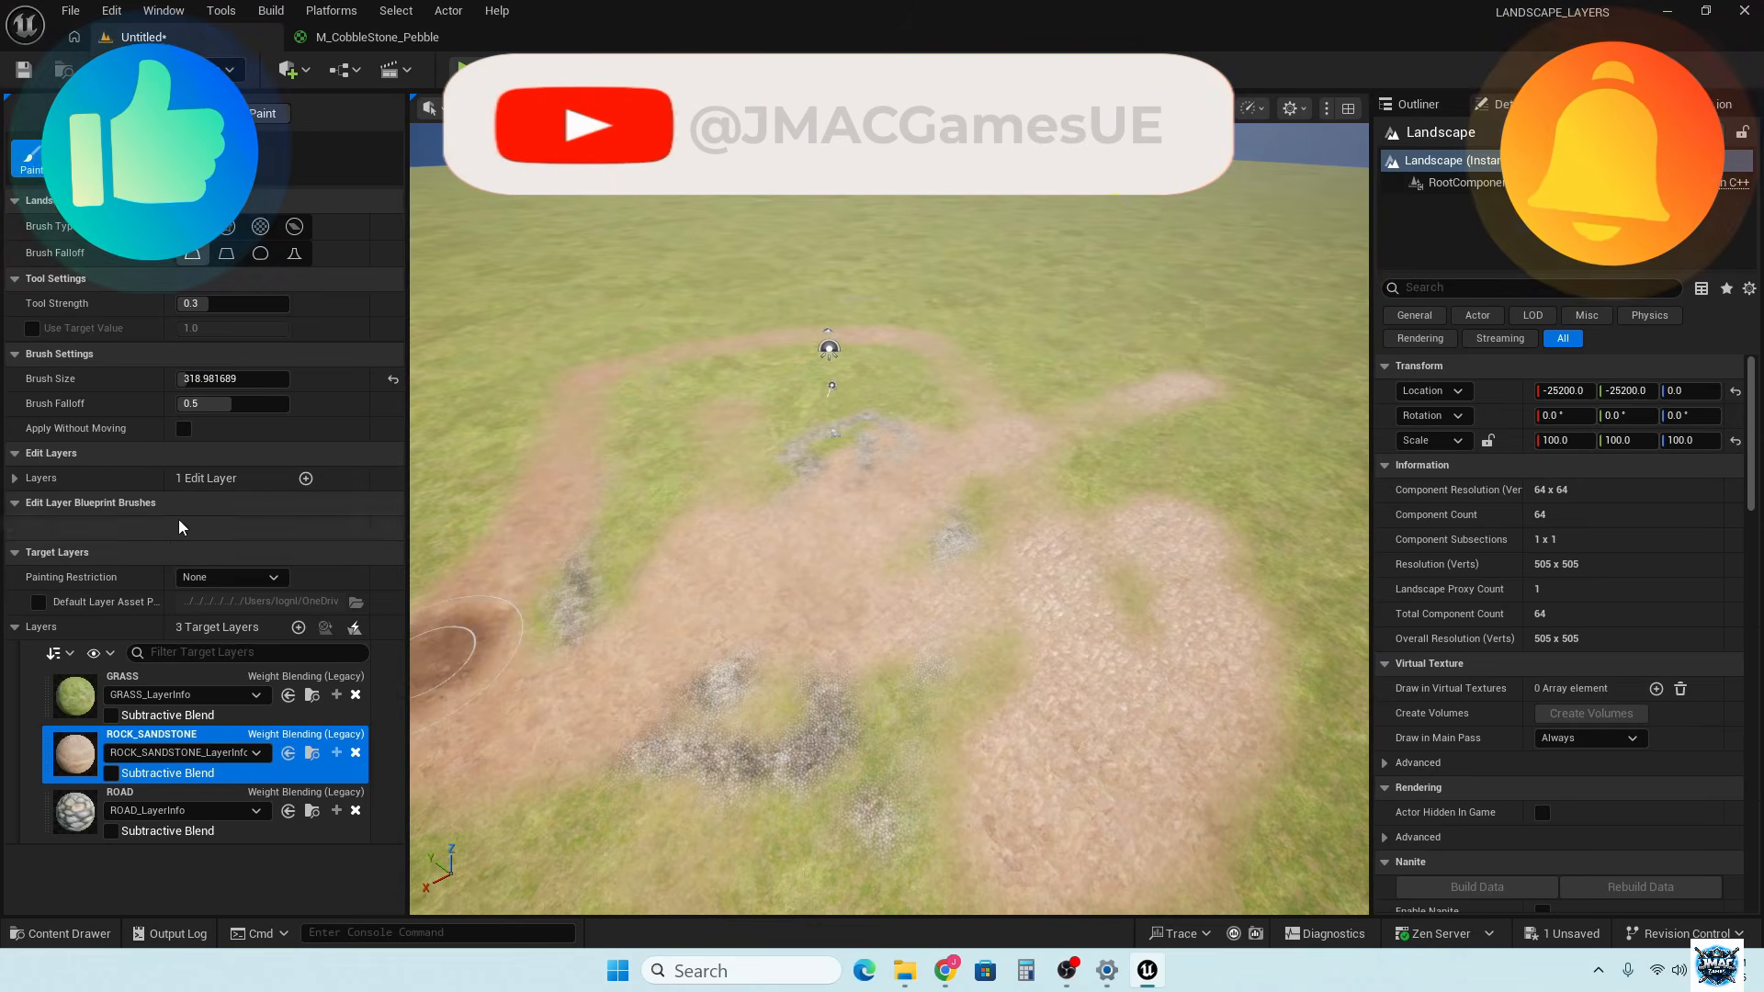
Paint a large area of ROAD cobblestones over the sandstone around the player start
click(156, 820)
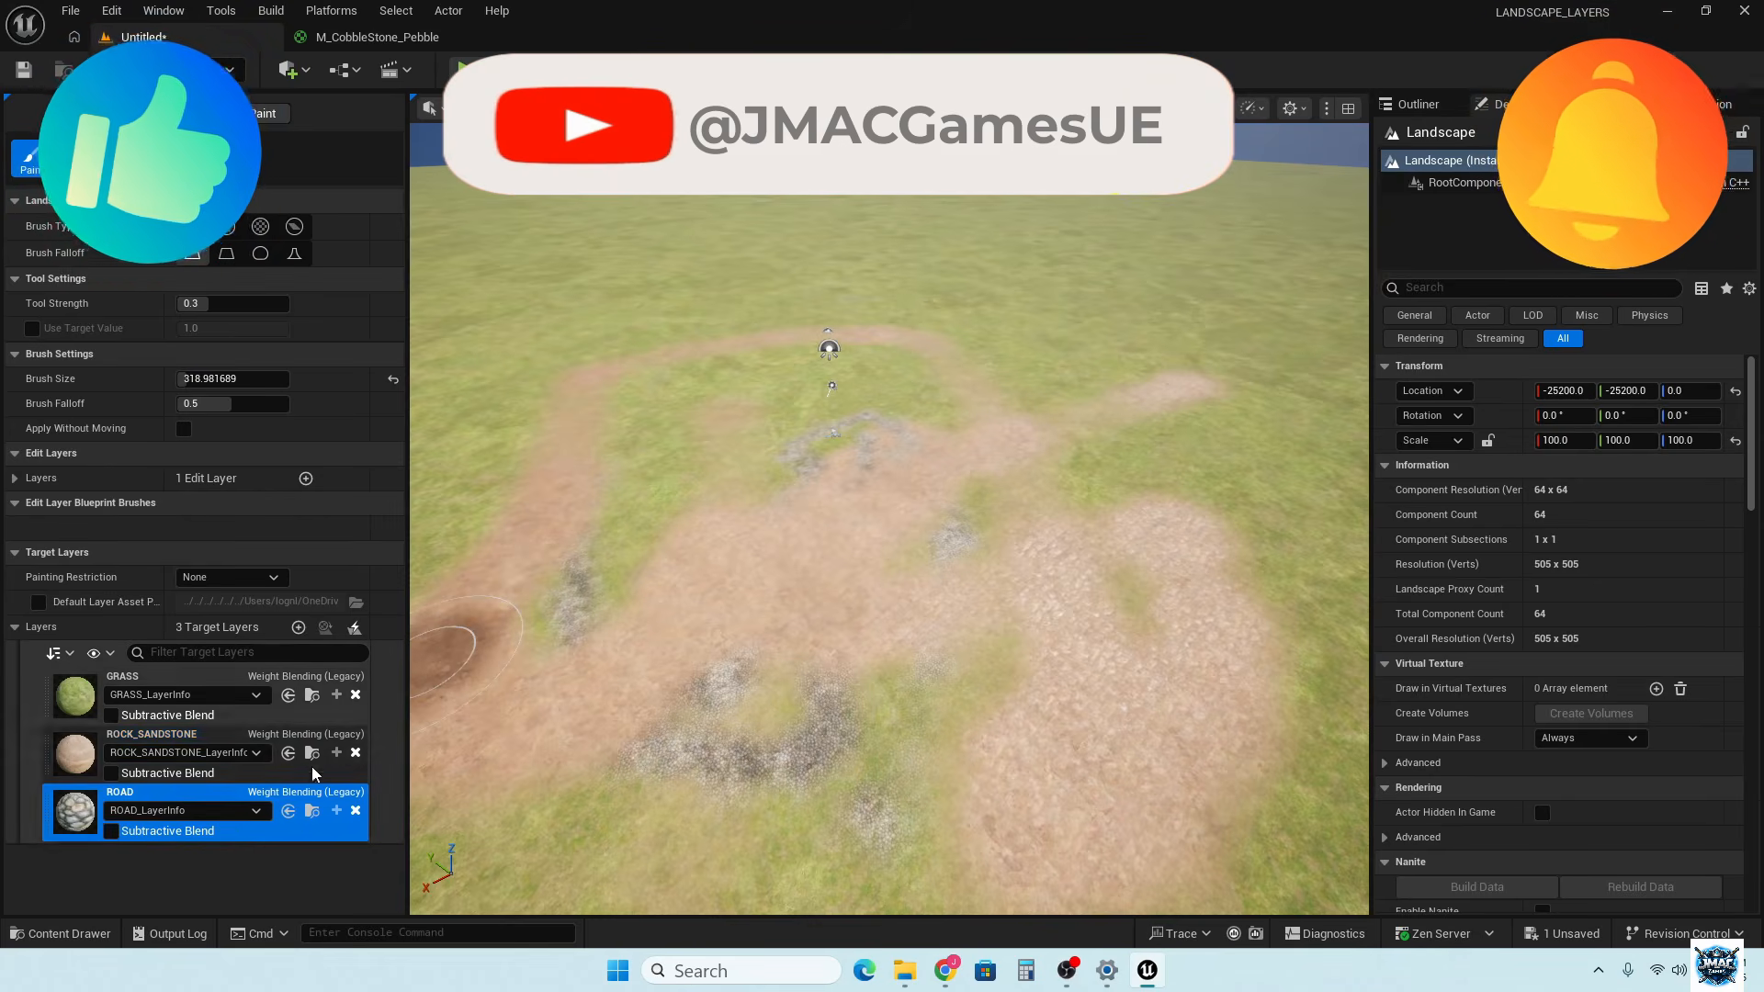
mouse_move(1053, 449)
mouse_down()
mouse_move(574, 575)
mouse_move(855, 565)
mouse_move(645, 560)
mouse_move(589, 523)
mouse_move(1041, 672)
mouse_move(1159, 538)
mouse_up()
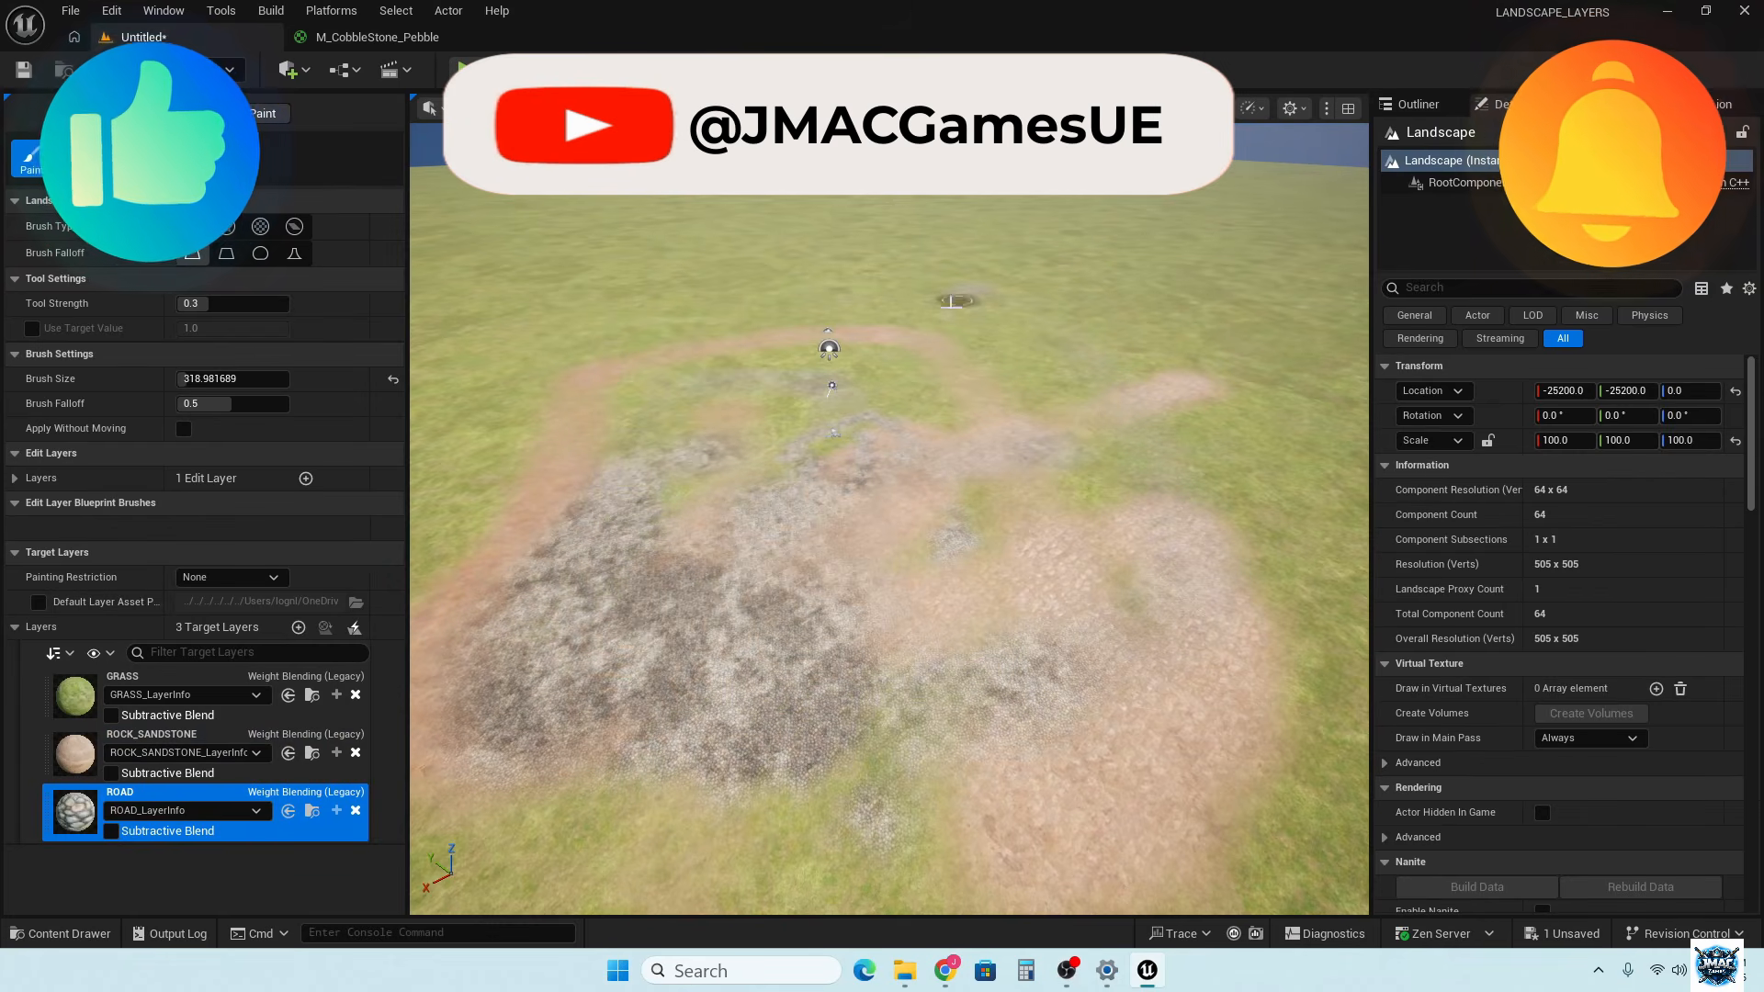